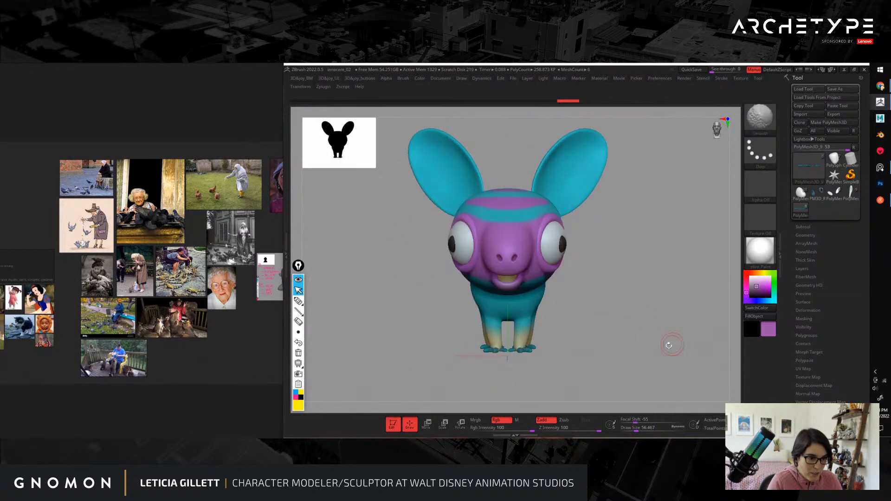
# Step: Choose the Move brush and examine the creature's silhouette from side, front and three-quarter views
pyautogui.press('b')
pyautogui.press('m')
pyautogui.press('v')
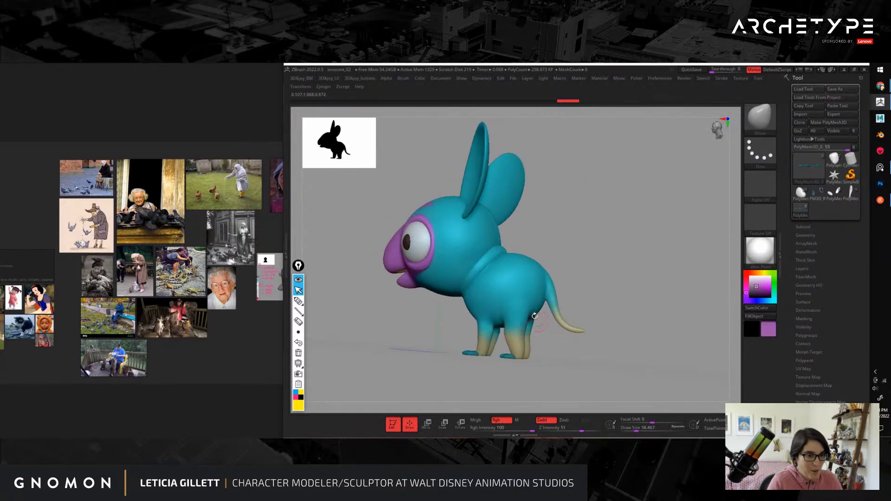
pyautogui.moveTo(482, 214); pyautogui.dragTo(635, 346)
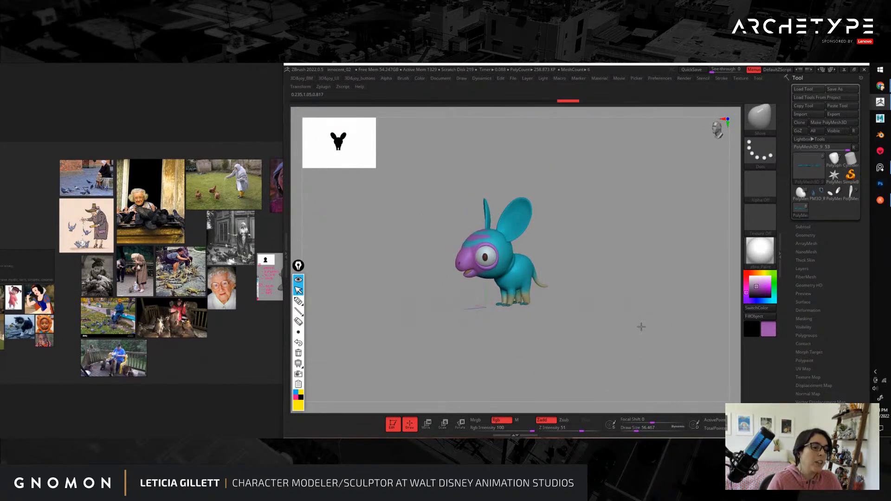
pyautogui.moveTo(661, 326)
pyautogui.mouseDown()
pyautogui.moveTo(642, 314)
pyautogui.moveTo(641, 340)
pyautogui.moveTo(666, 331)
pyautogui.moveTo(516, 338)
pyautogui.moveTo(630, 338)
pyautogui.moveTo(636, 348)
pyautogui.moveTo(623, 344)
pyautogui.moveTo(639, 338)
pyautogui.moveTo(593, 300)
pyautogui.mouseUp()
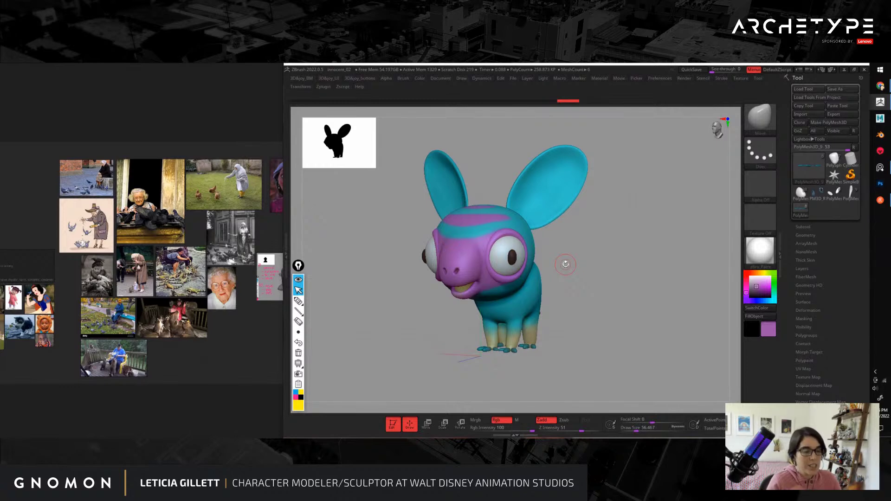
pyautogui.moveTo(595, 275)
pyautogui.mouseDown()
pyautogui.moveTo(636, 311)
pyautogui.moveTo(619, 308)
pyautogui.moveTo(681, 312)
pyautogui.moveTo(619, 310)
pyautogui.moveTo(636, 308)
pyautogui.moveTo(614, 302)
pyautogui.moveTo(629, 340)
pyautogui.moveTo(641, 325)
pyautogui.moveTo(648, 335)
pyautogui.moveTo(636, 334)
pyautogui.moveTo(699, 329)
pyautogui.moveTo(686, 308)
pyautogui.moveTo(607, 339)
pyautogui.moveTo(620, 322)
pyautogui.moveTo(603, 305)
pyautogui.moveTo(589, 315)
pyautogui.moveTo(602, 374)
pyautogui.moveTo(607, 355)
pyautogui.moveTo(643, 350)
pyautogui.moveTo(603, 314)
pyautogui.moveTo(626, 317)
pyautogui.moveTo(634, 331)
pyautogui.moveTo(623, 300)
pyautogui.moveTo(601, 311)
pyautogui.moveTo(641, 278)
pyautogui.moveTo(659, 308)
pyautogui.moveTo(626, 312)
pyautogui.moveTo(671, 345)
pyautogui.moveTo(658, 342)
pyautogui.moveTo(656, 353)
pyautogui.moveTo(651, 335)
pyautogui.mouseUp()
pyautogui.moveTo(478, 340)
pyautogui.mouseDown()
pyautogui.moveTo(503, 350)
pyautogui.moveTo(537, 342)
pyautogui.moveTo(497, 204)
pyautogui.moveTo(604, 260)
pyautogui.moveTo(630, 261)
pyautogui.mouseUp()
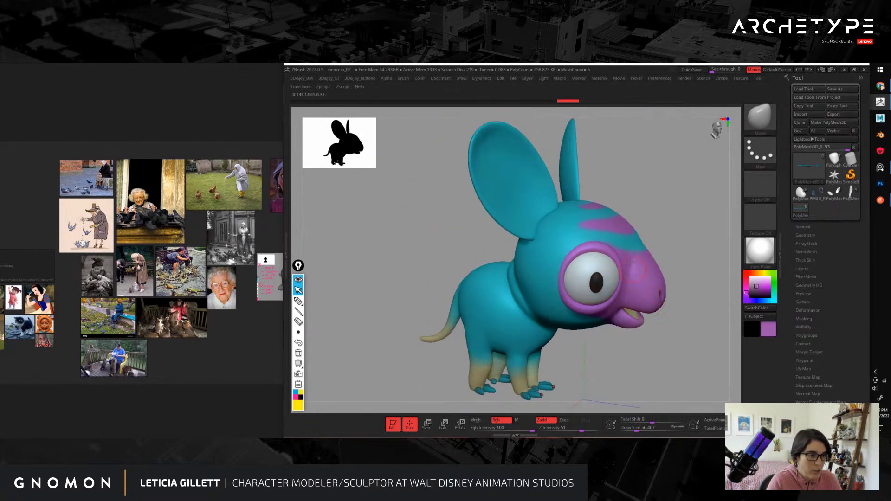
pyautogui.moveTo(700, 253)
pyautogui.mouseDown()
pyautogui.moveTo(621, 243)
pyautogui.moveTo(659, 243)
pyautogui.moveTo(496, 364)
pyautogui.moveTo(477, 322)
pyautogui.moveTo(458, 308)
pyautogui.moveTo(509, 354)
pyautogui.moveTo(485, 304)
pyautogui.moveTo(497, 311)
pyautogui.moveTo(501, 346)
pyautogui.moveTo(466, 304)
pyautogui.moveTo(502, 296)
pyautogui.moveTo(500, 304)
pyautogui.mouseUp()
# Step: Make the body the active subtool and set the Move brush's draw size to about 172
pyautogui.press('s')
pyautogui.press('s')
pyautogui.press('s')
pyautogui.press('s')
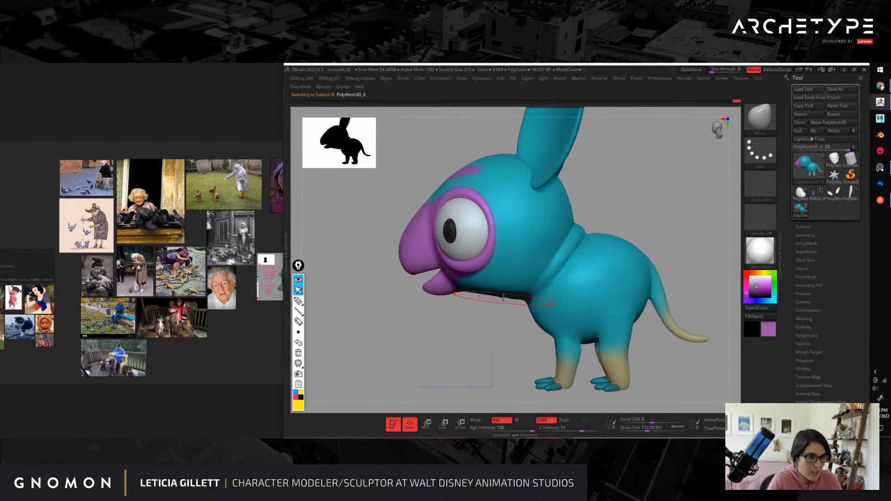
pyautogui.keyDown('alt'); pyautogui.moveTo(502, 350); pyautogui.dragTo(450, 349); pyautogui.keyUp('alt')
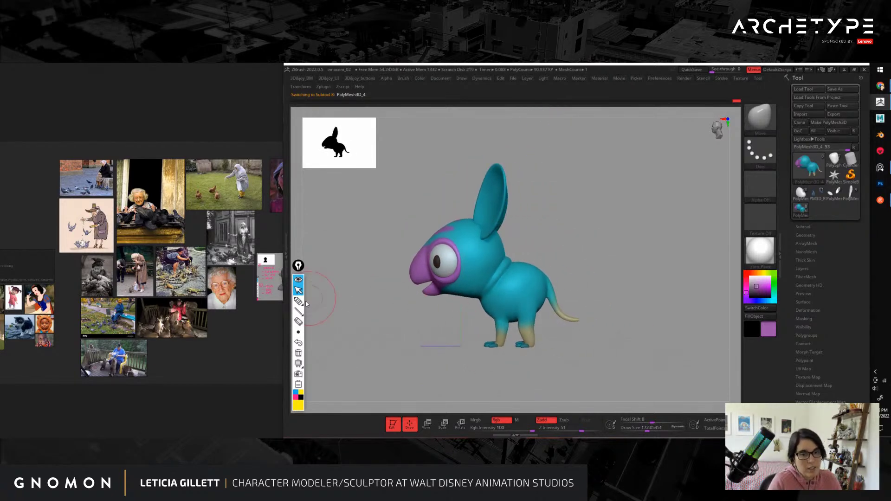
# Step: Annotate the jaw line and head curve in yellow, sketch C, D and rounded shapes beside the creature, and clear the annotations
pyautogui.click(298, 300)
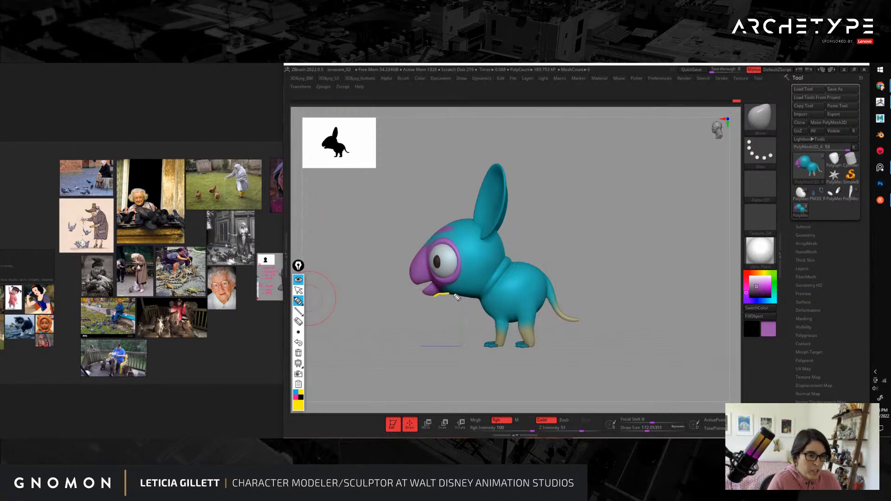
pyautogui.moveTo(480, 297); pyautogui.dragTo(487, 297)
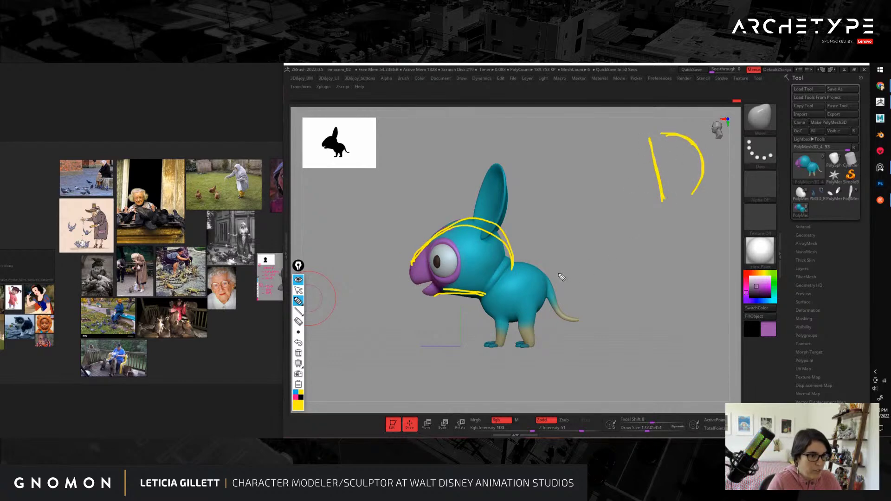
pyautogui.moveTo(630, 187); pyautogui.dragTo(595, 248)
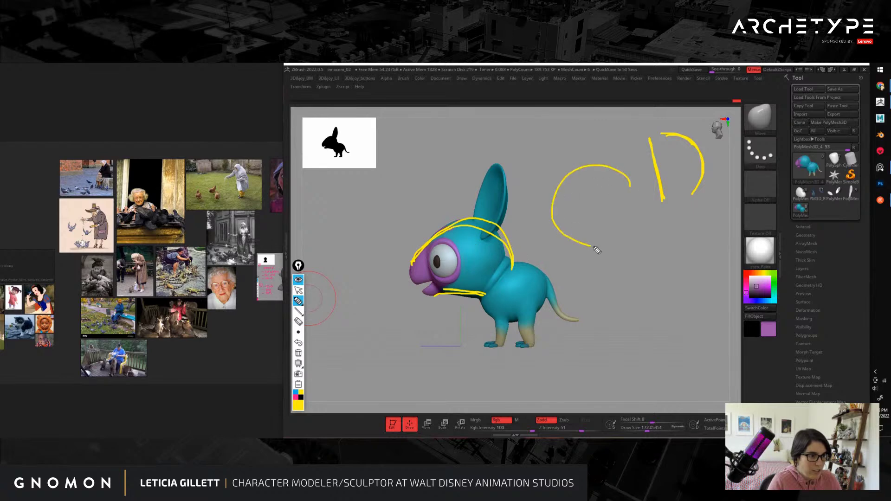
pyautogui.moveTo(644, 213); pyautogui.dragTo(675, 240)
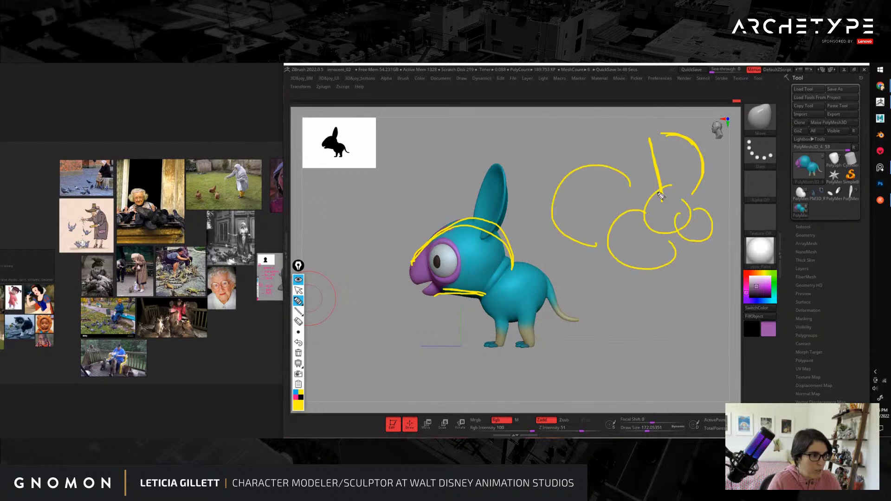
pyautogui.moveTo(661, 196); pyautogui.dragTo(613, 182)
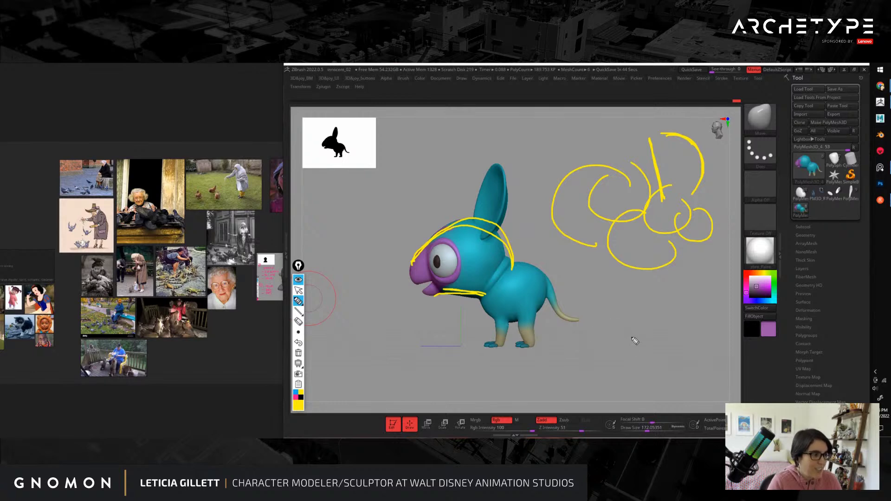
pyautogui.click(298, 353)
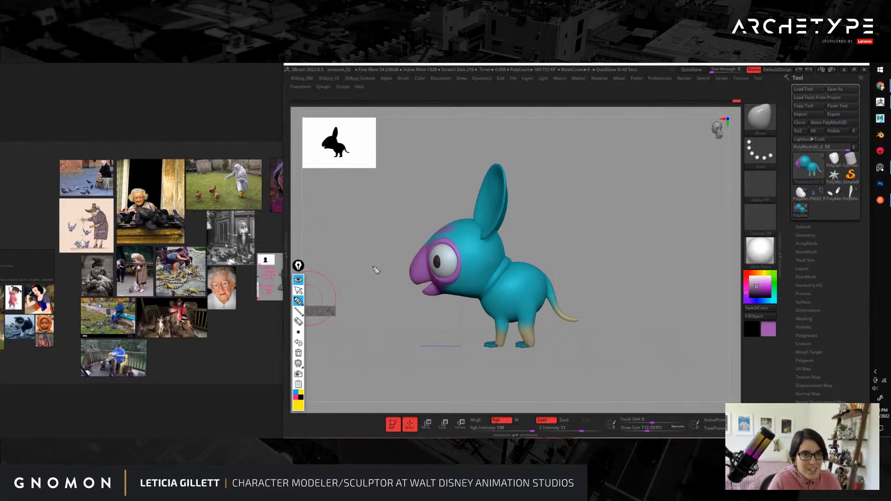
pyautogui.click(299, 291)
pyautogui.click(610, 242)
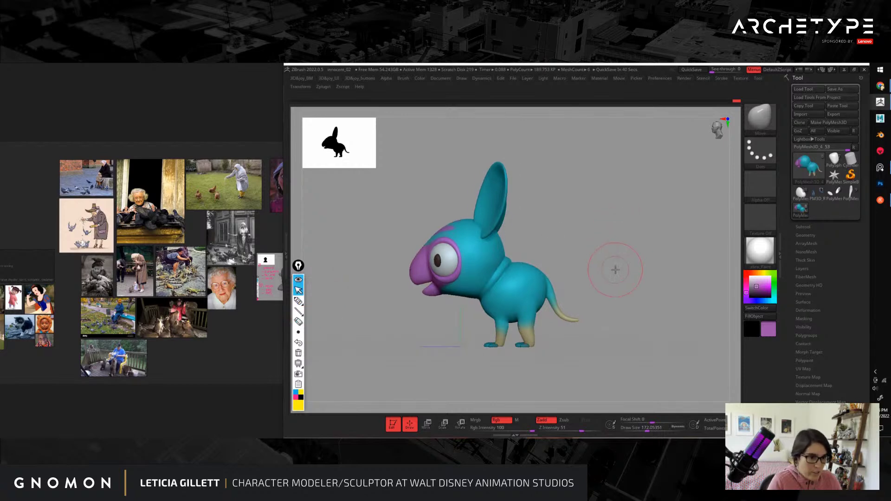
# Step: Adjust the underside of the jaw in side view using the Move brush at a draw size of about 104
pyautogui.moveTo(609, 240)
pyautogui.keyDown('shift'); pyautogui.mouseDown()
pyautogui.moveTo(636, 215)
pyautogui.moveTo(658, 272)
pyautogui.moveTo(620, 246)
pyautogui.mouseUp(); pyautogui.keyUp('shift')
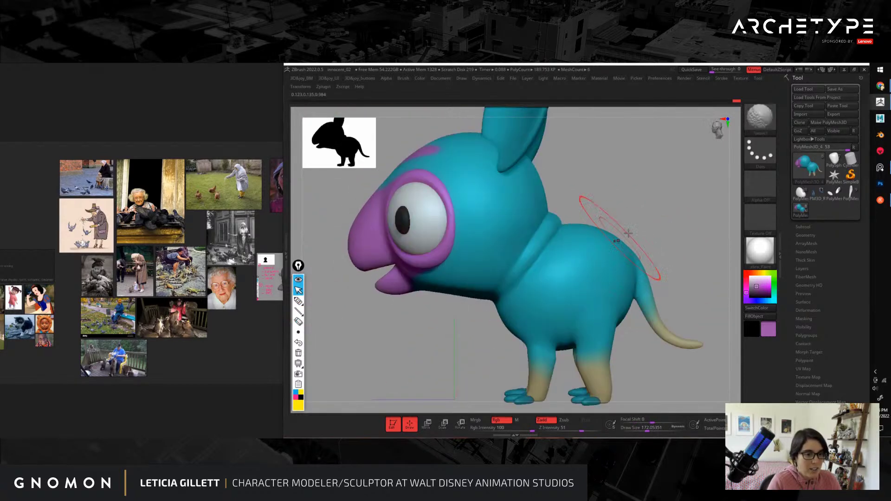
pyautogui.keyDown('alt'); pyautogui.moveTo(639, 342); pyautogui.dragTo(652, 351); pyautogui.keyUp('alt')
pyautogui.press('s')
pyautogui.moveTo(472, 305)
pyautogui.mouseDown()
pyautogui.moveTo(507, 321)
pyautogui.moveTo(499, 335)
pyautogui.mouseUp()
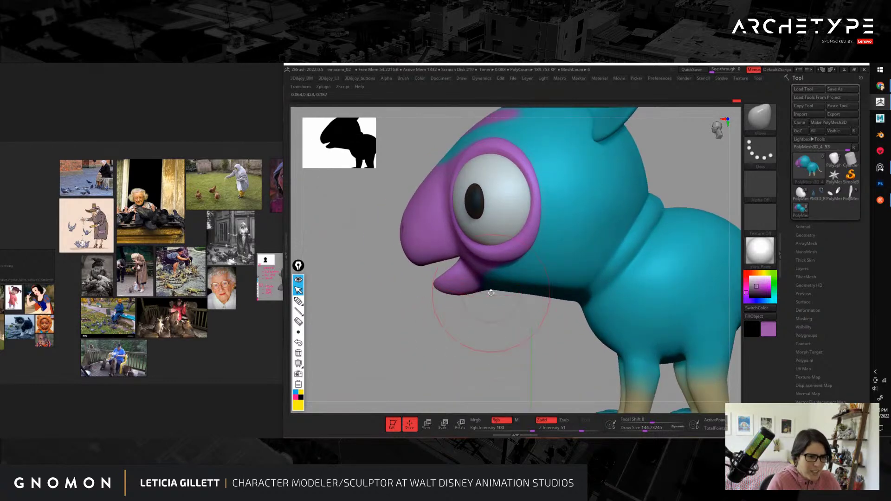
pyautogui.press('s')
pyautogui.moveTo(494, 293); pyautogui.dragTo(466, 291)
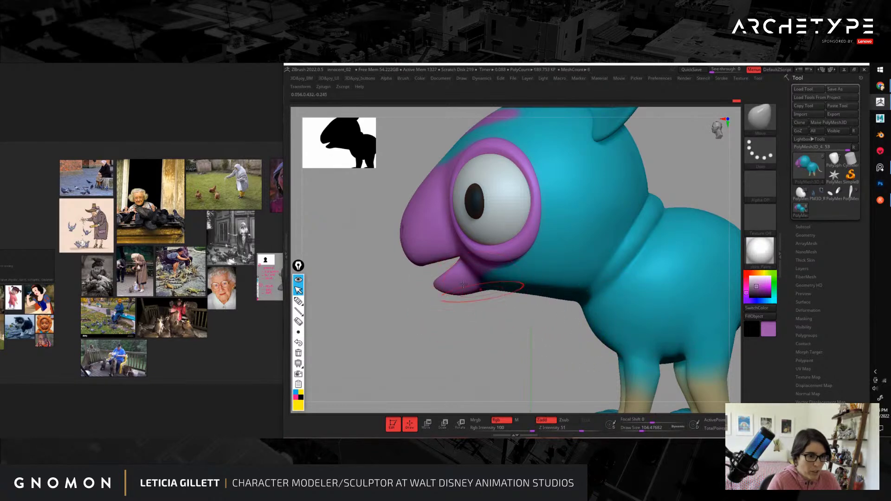
# Step: Annotate the overall head outline in yellow from the chin over the snout and skull, and erase the annotation
pyautogui.click(298, 301)
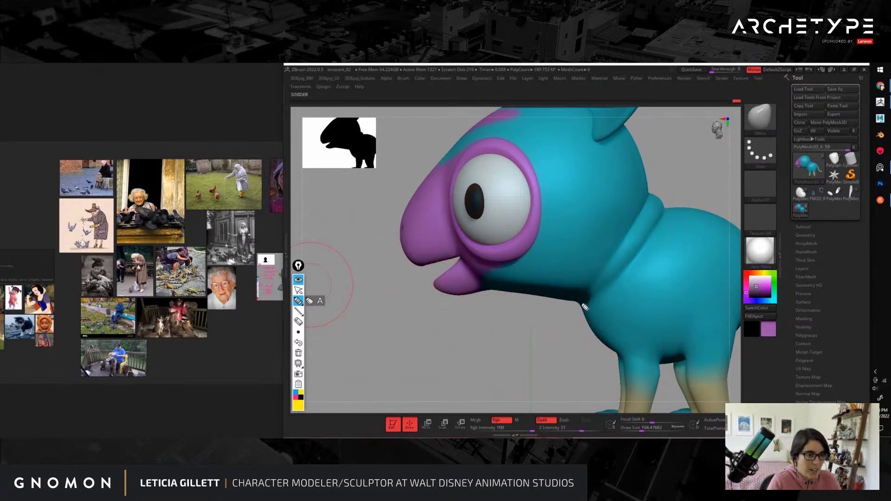
pyautogui.moveTo(446, 281); pyautogui.dragTo(570, 307)
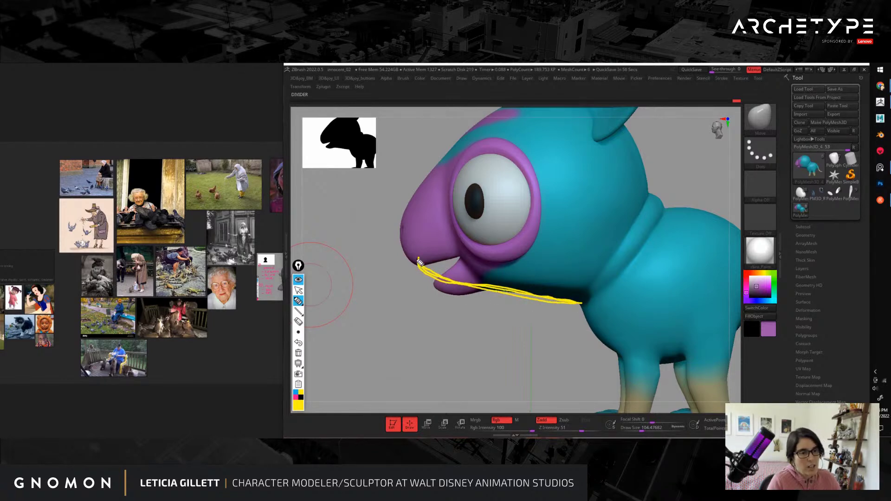
pyautogui.moveTo(425, 182); pyautogui.dragTo(432, 171)
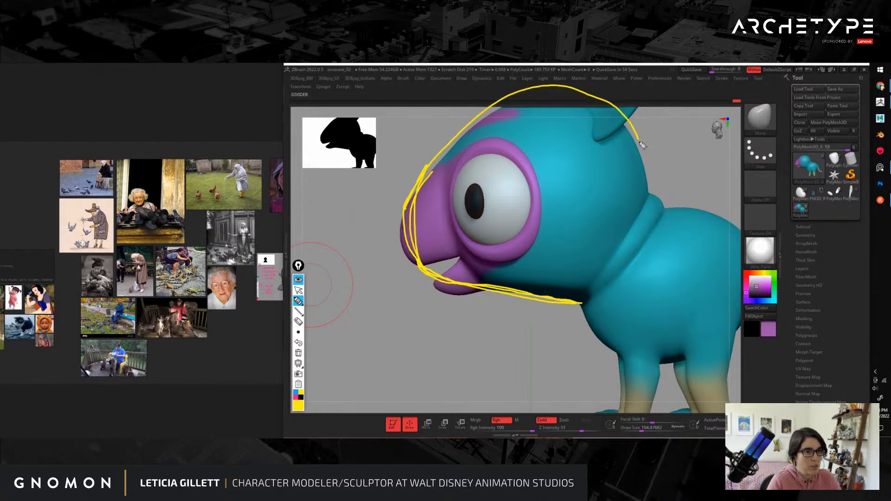
pyautogui.moveTo(615, 106); pyautogui.dragTo(436, 173)
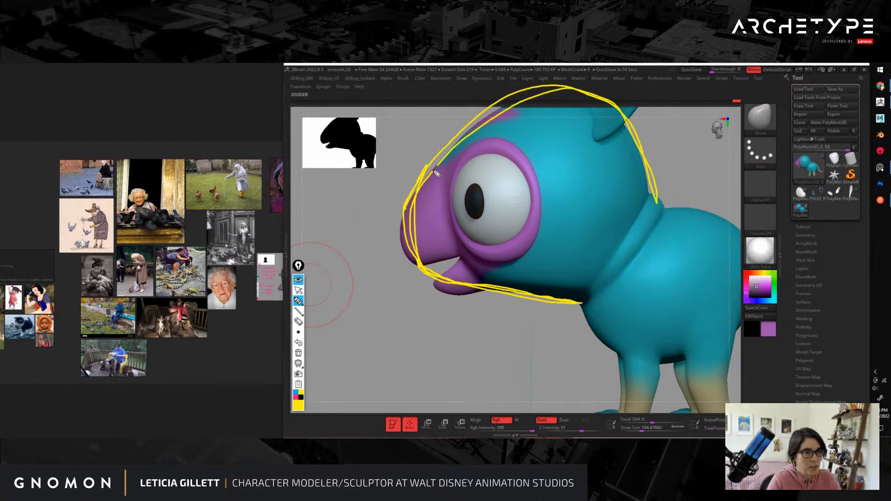
pyautogui.click(299, 353)
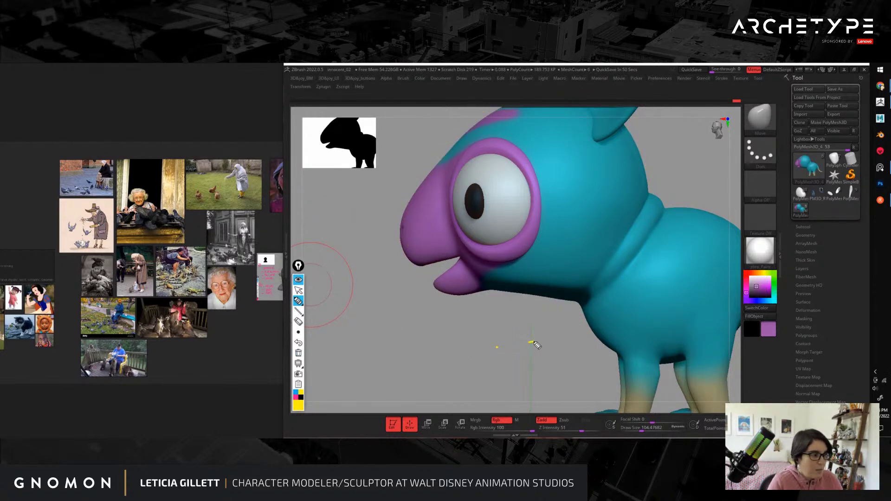
pyautogui.click(299, 291)
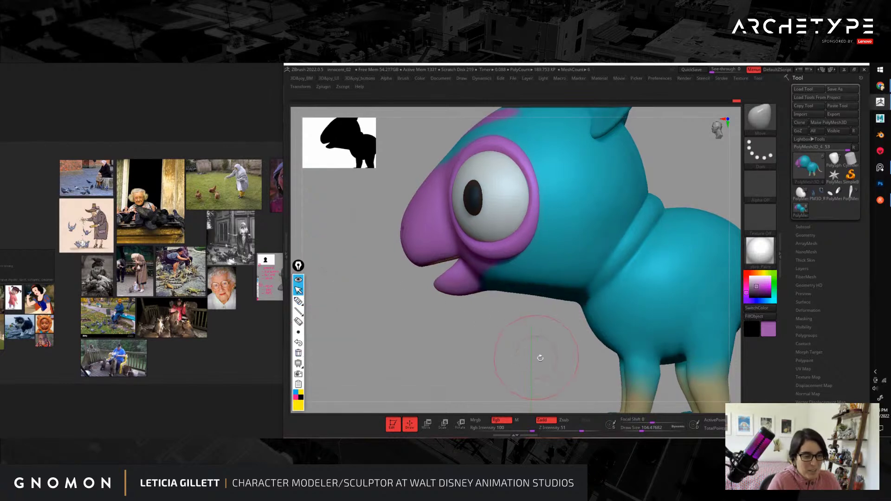
# Step: Select the pupils subtool and shift the pupils inward on the eyes with the transform gizmo so they face forward
pyautogui.moveTo(563, 369)
pyautogui.keyDown('alt'); pyautogui.mouseDown()
pyautogui.moveTo(507, 344)
pyautogui.moveTo(471, 346)
pyautogui.moveTo(590, 403)
pyautogui.moveTo(527, 361)
pyautogui.moveTo(564, 362)
pyautogui.mouseUp(); pyautogui.keyUp('alt')
pyautogui.keyDown('alt'); pyautogui.moveTo(487, 310); pyautogui.dragTo(618, 338); pyautogui.keyUp('alt')
pyautogui.keyDown('alt'); pyautogui.moveTo(572, 372); pyautogui.dragTo(437, 342); pyautogui.keyUp('alt')
pyautogui.keyDown('alt'); pyautogui.moveTo(631, 315); pyautogui.dragTo(577, 253); pyautogui.keyUp('alt')
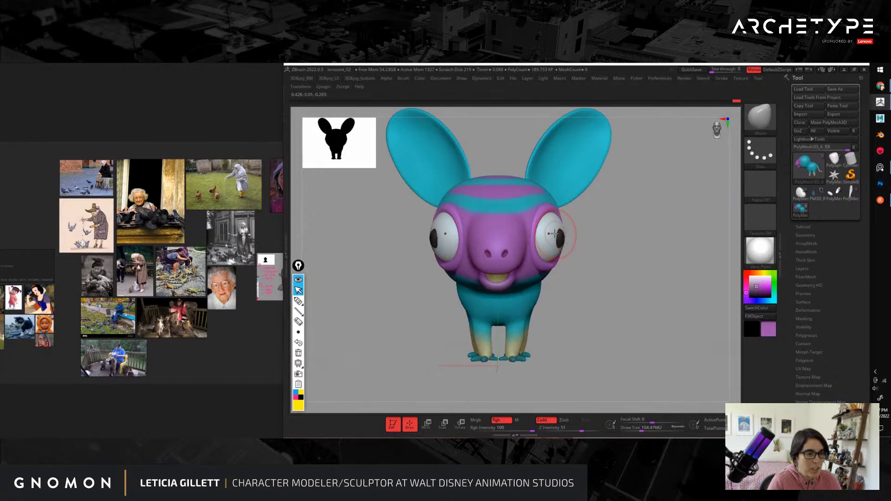
pyautogui.moveTo(660, 262); pyautogui.dragTo(649, 299)
pyautogui.keyDown('alt'); pyautogui.click(606, 279); pyautogui.keyUp('alt')
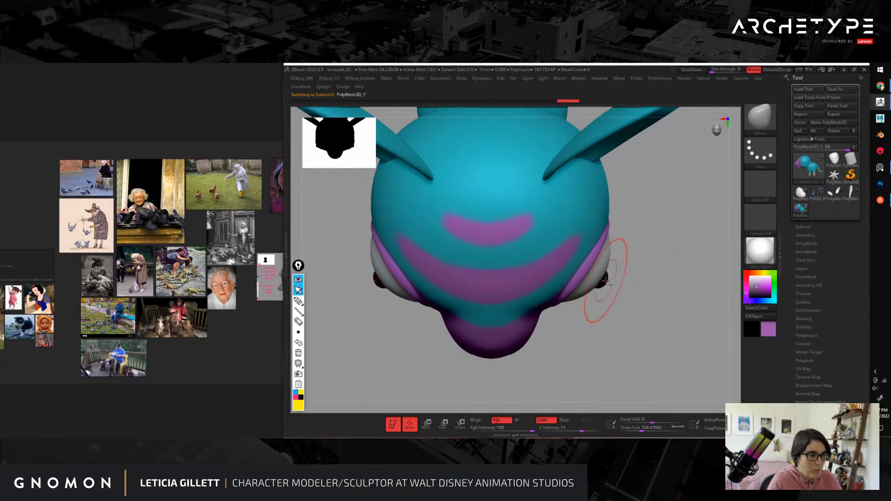
pyautogui.press('w')
pyautogui.moveTo(624, 247); pyautogui.dragTo(611, 259)
pyautogui.moveTo(666, 318); pyautogui.dragTo(675, 346)
pyautogui.press('q')
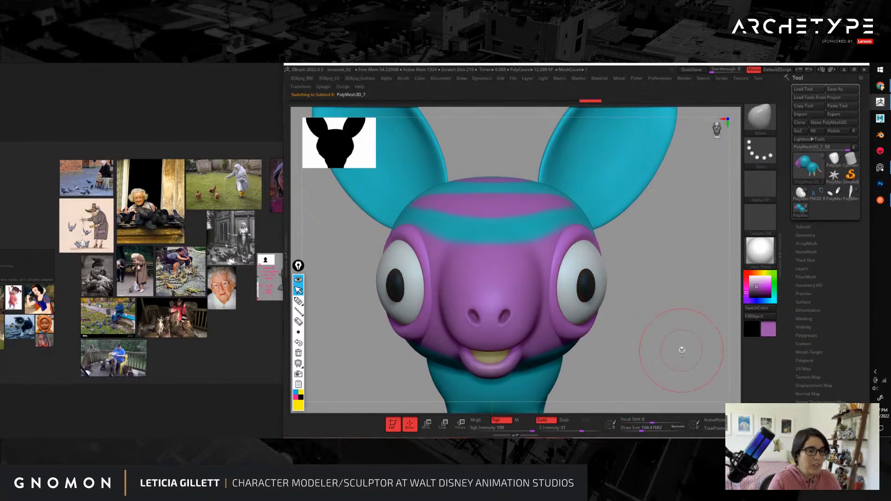
# Step: Examine the creature's gaze and proportions from the front, below, above, side and three-quarter views
pyautogui.press('f')
pyautogui.moveTo(652, 296)
pyautogui.mouseDown()
pyautogui.moveTo(660, 294)
pyautogui.moveTo(556, 307)
pyautogui.moveTo(640, 312)
pyautogui.moveTo(644, 303)
pyautogui.moveTo(639, 311)
pyautogui.moveTo(613, 276)
pyautogui.mouseUp()
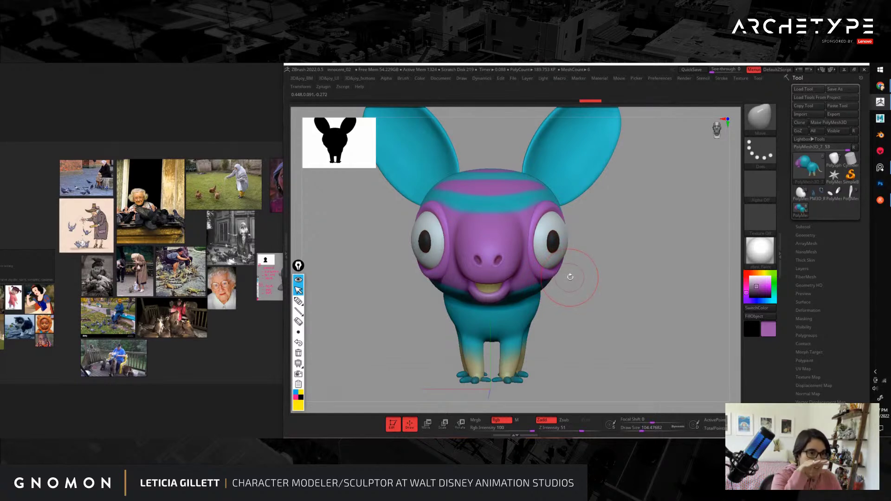
pyautogui.moveTo(645, 294); pyautogui.dragTo(668, 319)
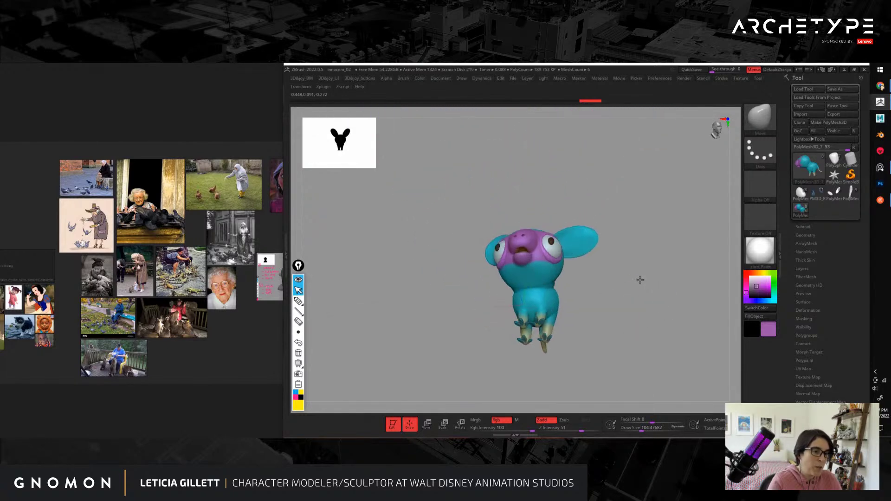
pyautogui.moveTo(640, 280); pyautogui.dragTo(529, 319)
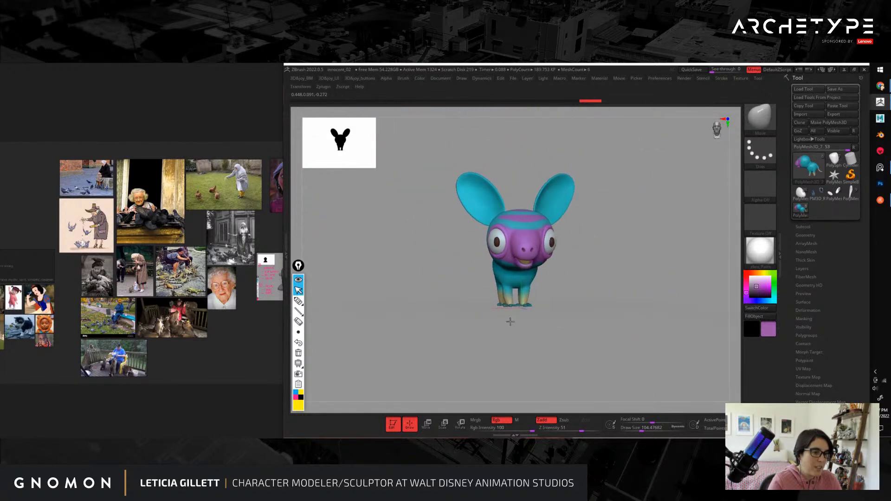
pyautogui.keyDown('alt'); pyautogui.moveTo(629, 290); pyautogui.dragTo(645, 388); pyautogui.keyUp('alt')
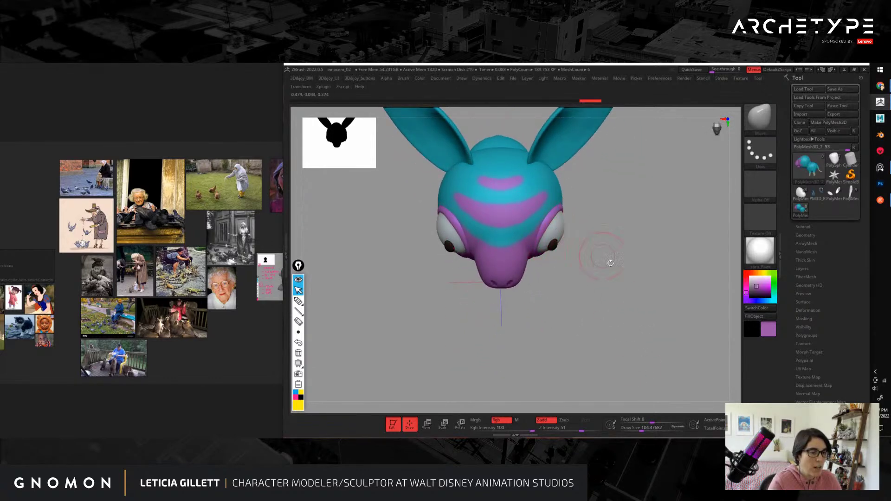
pyautogui.moveTo(610, 262); pyautogui.dragTo(651, 296)
pyautogui.moveTo(662, 294); pyautogui.dragTo(647, 261)
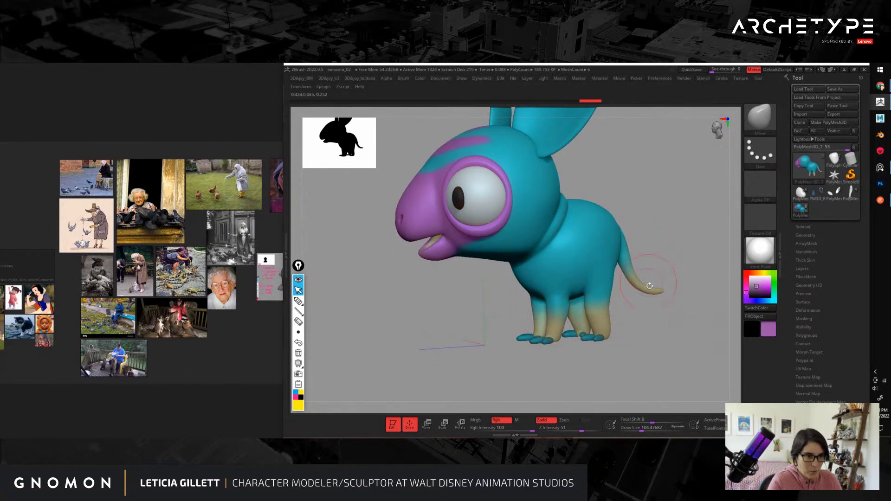
pyautogui.moveTo(650, 286); pyautogui.dragTo(666, 273)
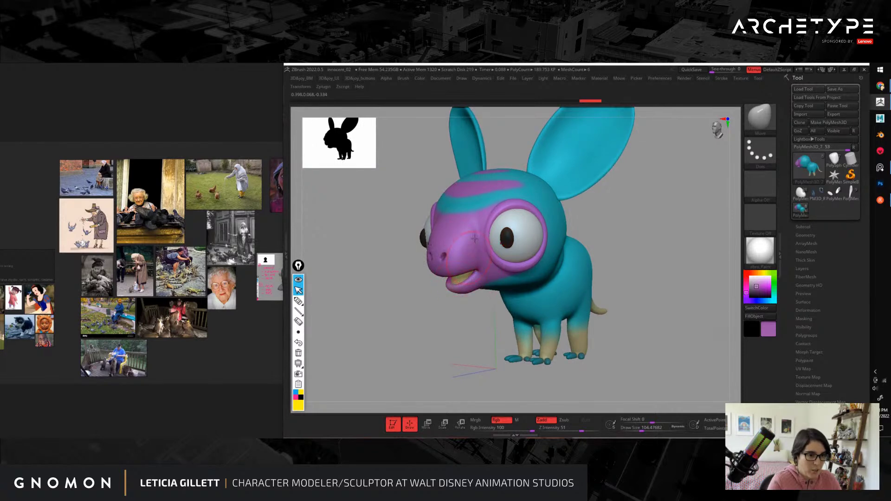
pyautogui.moveTo(660, 265); pyautogui.dragTo(664, 308)
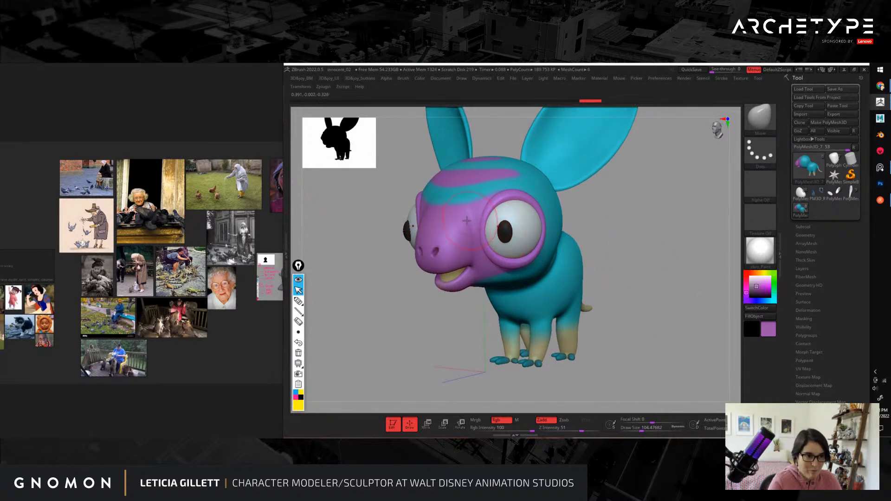
# Step: Switch to the AirBrush on the body subtool, use the body's teal colour, and paint over the beige lower legs
pyautogui.moveTo(617, 264)
pyautogui.mouseDown()
pyautogui.moveTo(628, 261)
pyautogui.moveTo(662, 296)
pyautogui.moveTo(579, 328)
pyautogui.moveTo(510, 257)
pyautogui.moveTo(524, 244)
pyautogui.mouseUp()
pyautogui.press('s')
pyautogui.press('space')
pyautogui.click(504, 386)
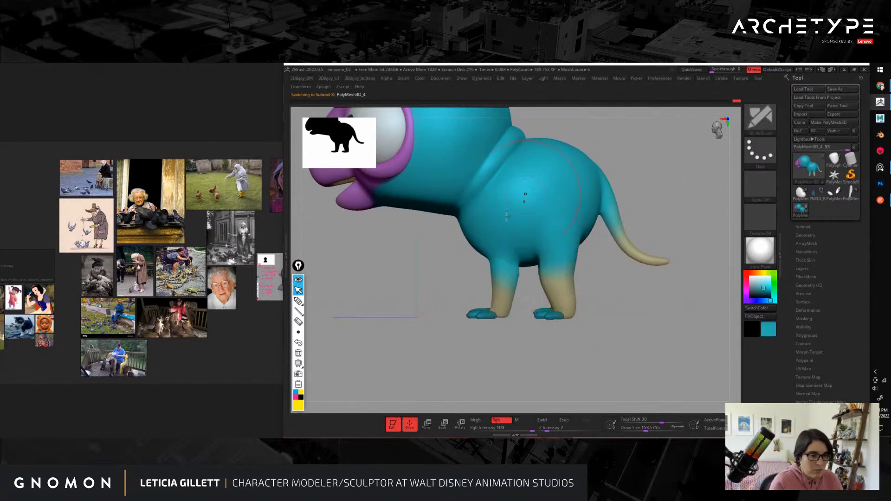
pyautogui.moveTo(504, 319); pyautogui.dragTo(490, 327)
pyautogui.moveTo(552, 284); pyautogui.dragTo(568, 312)
# Step: Paint the beige end of the tail teal with the AirBrush
pyautogui.moveTo(687, 325)
pyautogui.mouseDown()
pyautogui.moveTo(620, 337)
pyautogui.moveTo(631, 327)
pyautogui.mouseUp()
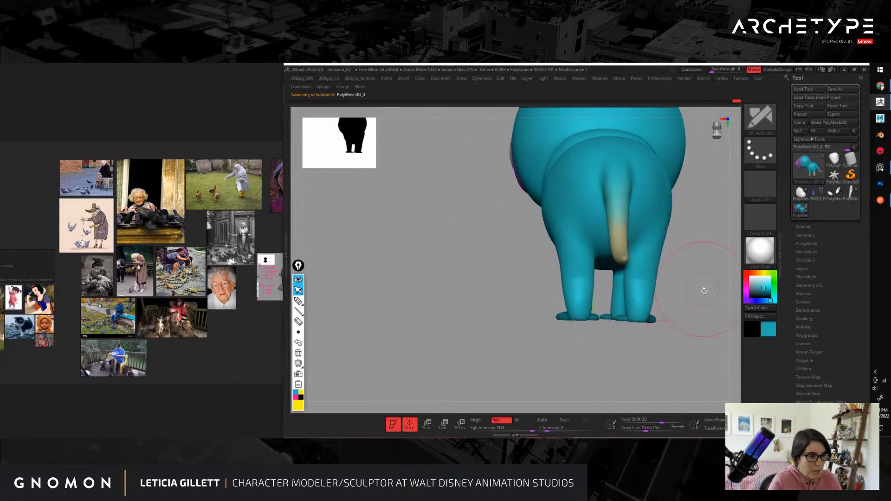
pyautogui.moveTo(704, 290); pyautogui.dragTo(617, 284)
pyautogui.moveTo(590, 227); pyautogui.dragTo(557, 263)
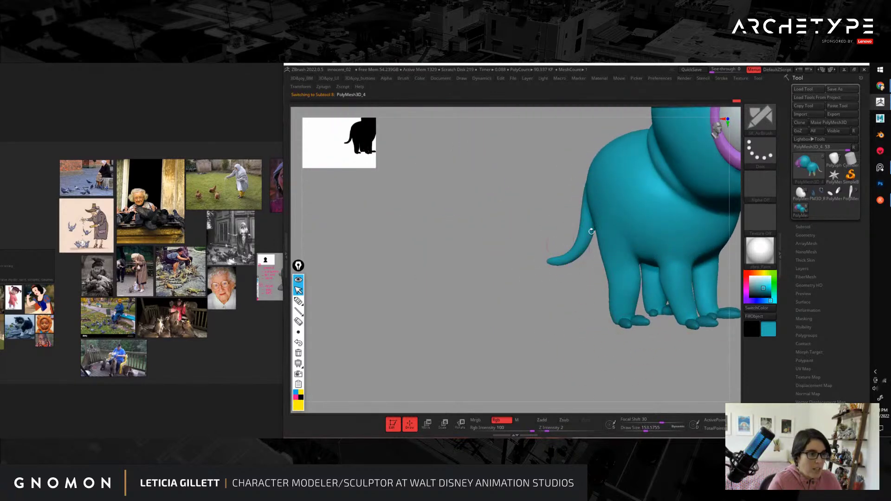
# Step: Paint the creature's lower legs purple with the AirBrush, blending softly up into the teal
pyautogui.moveTo(582, 362); pyautogui.dragTo(491, 380)
pyautogui.keyDown('shift'); pyautogui.moveTo(646, 334); pyautogui.dragTo(608, 332); pyautogui.keyUp('shift')
pyautogui.keyDown('alt'); pyautogui.moveTo(625, 311); pyautogui.dragTo(524, 205); pyautogui.keyUp('alt')
pyautogui.moveTo(654, 342)
pyautogui.keyDown('alt'); pyautogui.mouseDown()
pyautogui.moveTo(658, 303)
pyautogui.moveTo(622, 307)
pyautogui.moveTo(650, 353)
pyautogui.mouseUp(); pyautogui.keyUp('alt')
pyautogui.press('s')
pyautogui.moveTo(523, 333); pyautogui.dragTo(525, 333)
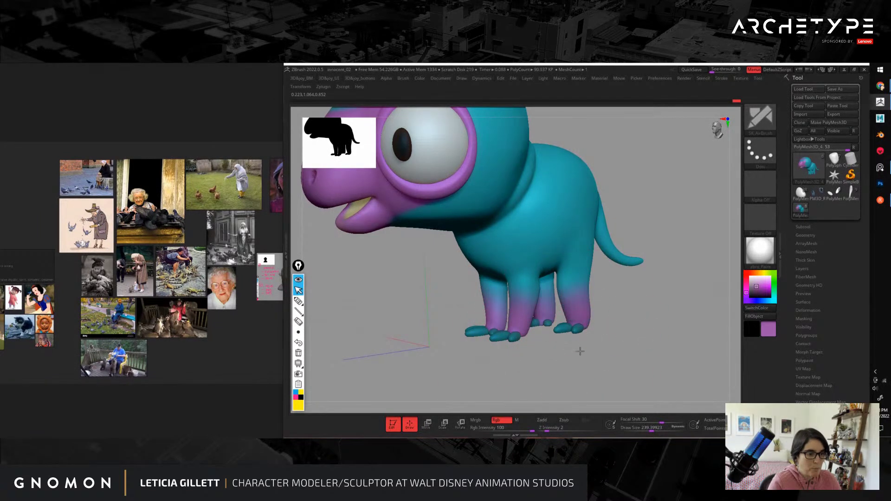
# Step: Paint the end of the tail purple with a larger AirBrush and fill the toes subtool with the same purple
pyautogui.moveTo(590, 360); pyautogui.dragTo(631, 353)
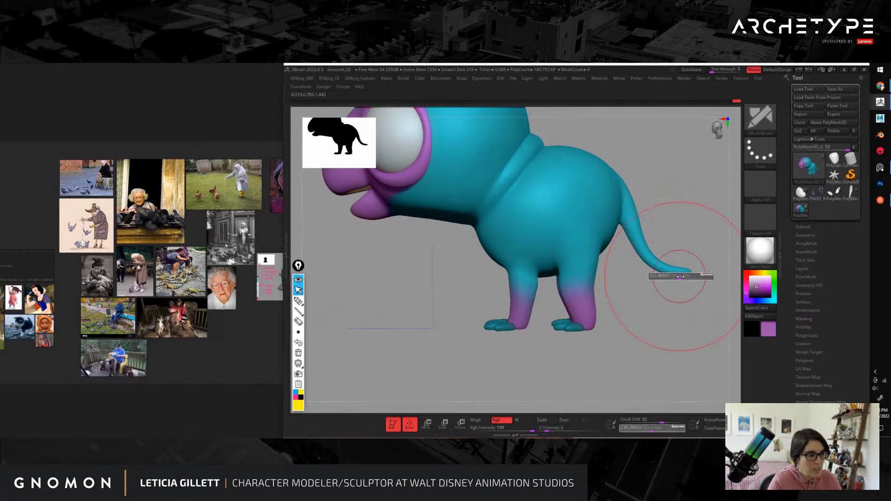
pyautogui.moveTo(655, 381); pyautogui.dragTo(652, 364)
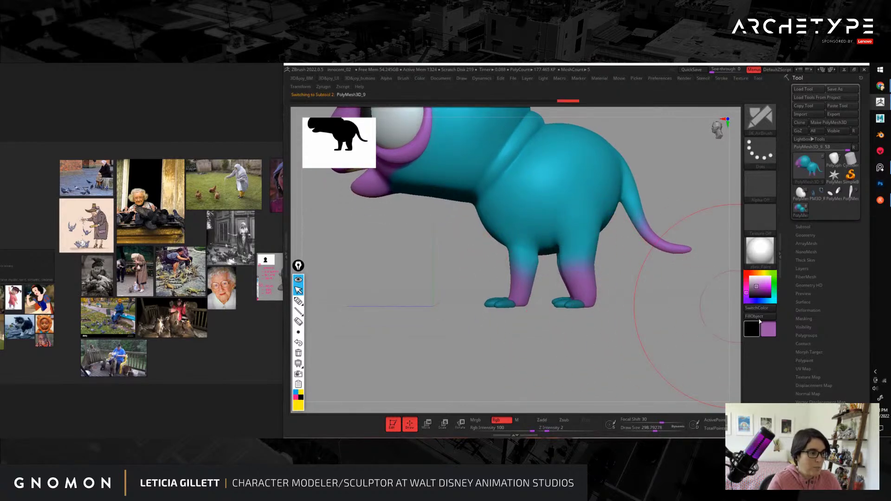
pyautogui.keyDown('alt'); pyautogui.click(568, 304); pyautogui.keyUp('alt')
pyautogui.moveTo(676, 332); pyautogui.dragTo(567, 314)
pyautogui.keyDown('alt'); pyautogui.moveTo(650, 308); pyautogui.dragTo(680, 307); pyautogui.keyUp('alt')
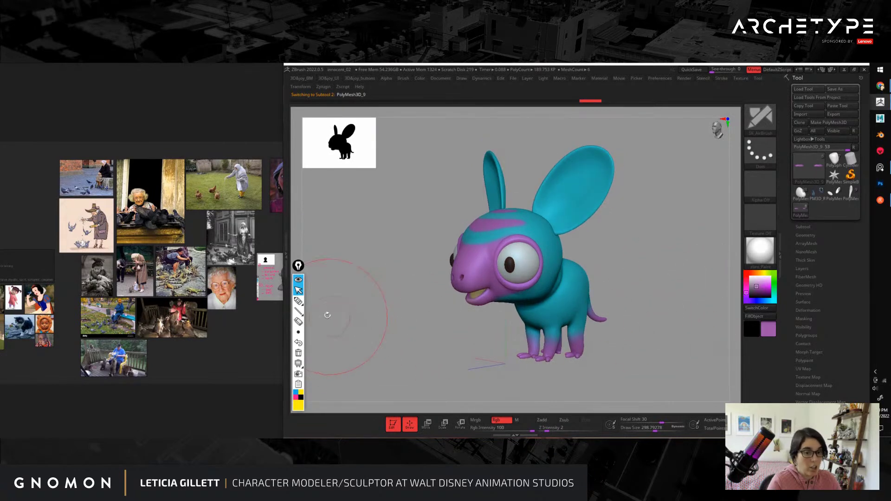
# Step: Annotate the body, feet and mouth with circled numbers 1, 2 and 3 and comparison boxes, and clear the drawings
pyautogui.click(310, 301)
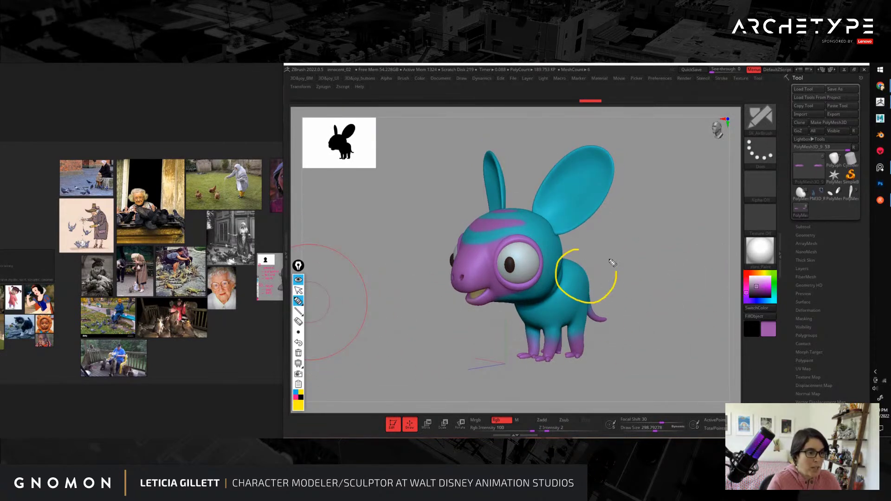
pyautogui.moveTo(612, 263); pyautogui.dragTo(599, 250)
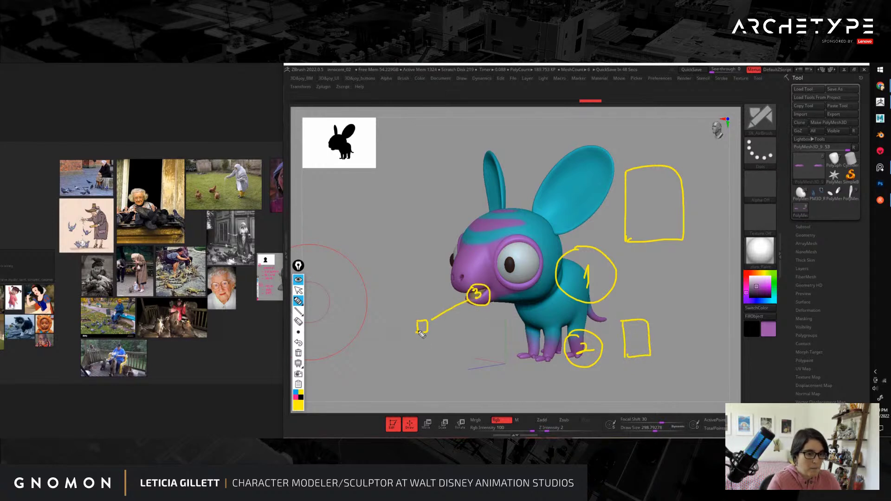
pyautogui.click(299, 352)
# Step: Select the toes subtool and nudge it slightly under the feet with the transform gizmo, working from below
pyautogui.moveTo(450, 374)
pyautogui.mouseDown()
pyautogui.moveTo(510, 389)
pyautogui.moveTo(459, 369)
pyautogui.moveTo(411, 381)
pyautogui.moveTo(440, 356)
pyautogui.moveTo(461, 382)
pyautogui.mouseUp()
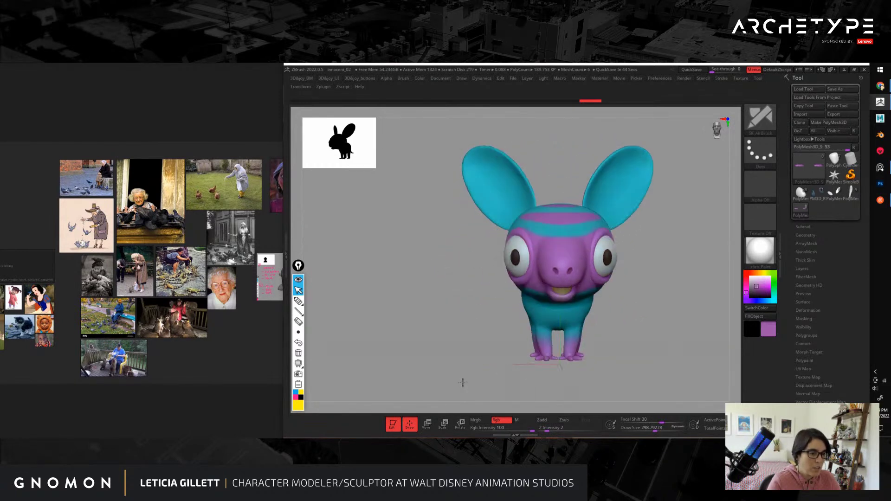
pyautogui.moveTo(684, 318)
pyautogui.mouseDown()
pyautogui.moveTo(661, 330)
pyautogui.moveTo(653, 312)
pyautogui.moveTo(661, 322)
pyautogui.moveTo(650, 319)
pyautogui.moveTo(670, 310)
pyautogui.moveTo(658, 308)
pyautogui.moveTo(651, 321)
pyautogui.moveTo(631, 292)
pyautogui.moveTo(622, 302)
pyautogui.moveTo(660, 314)
pyautogui.moveTo(640, 327)
pyautogui.moveTo(670, 334)
pyautogui.moveTo(664, 320)
pyautogui.moveTo(684, 308)
pyautogui.moveTo(659, 324)
pyautogui.moveTo(587, 338)
pyautogui.moveTo(662, 334)
pyautogui.moveTo(656, 341)
pyautogui.moveTo(637, 308)
pyautogui.moveTo(646, 245)
pyautogui.moveTo(650, 265)
pyautogui.moveTo(472, 283)
pyautogui.mouseUp()
pyautogui.press('s')
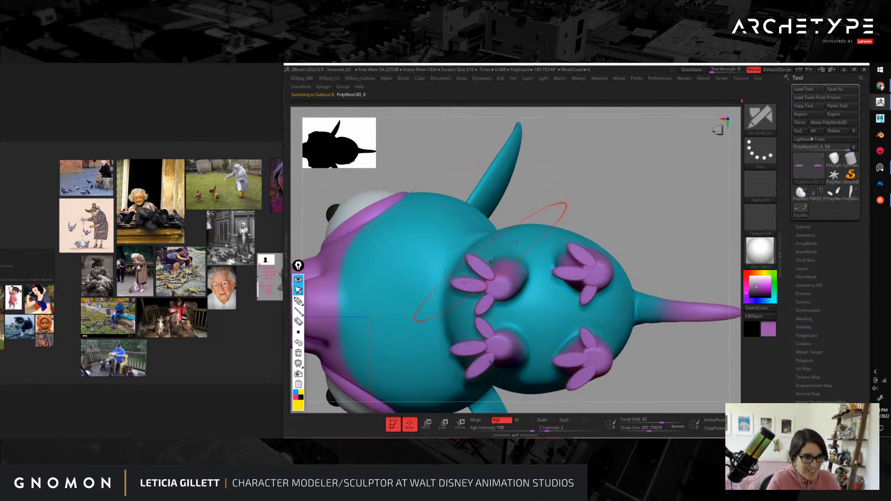
pyautogui.moveTo(571, 207); pyautogui.dragTo(476, 269)
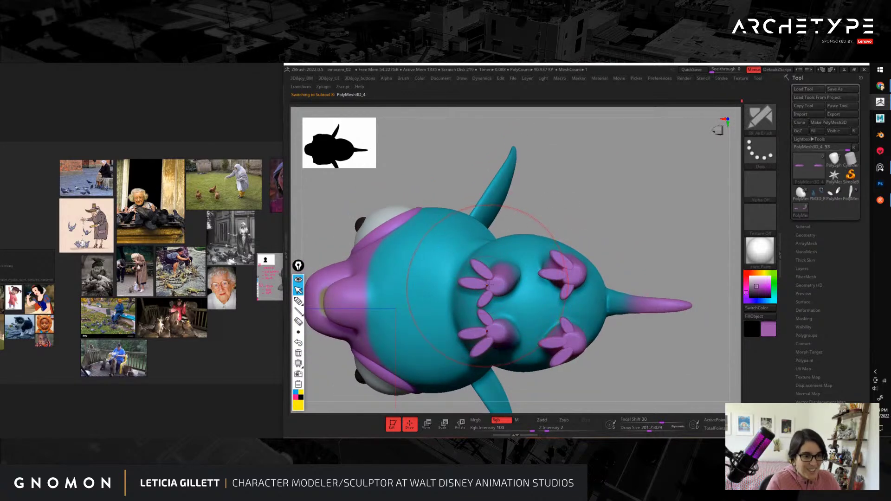
pyautogui.press('w')
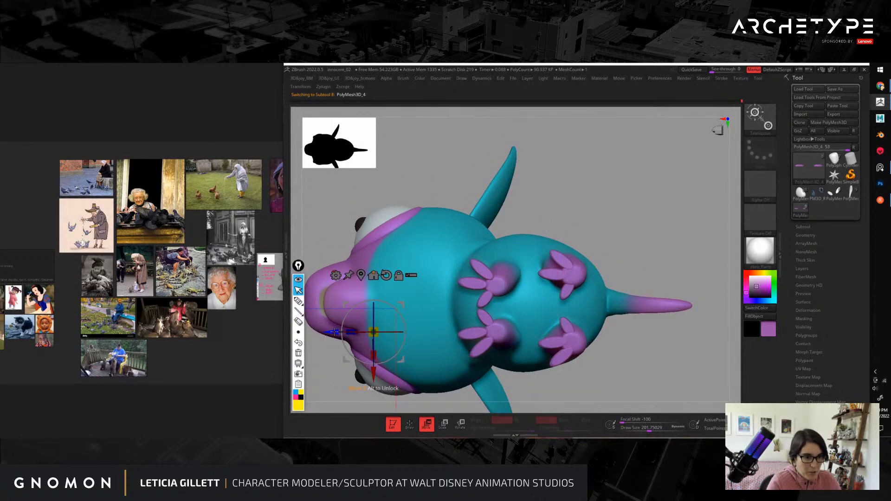
pyautogui.moveTo(334, 332); pyautogui.dragTo(351, 332)
pyautogui.hotkey('ctrl', 'z')
pyautogui.keyDown('alt'); pyautogui.click(484, 274); pyautogui.keyUp('alt')
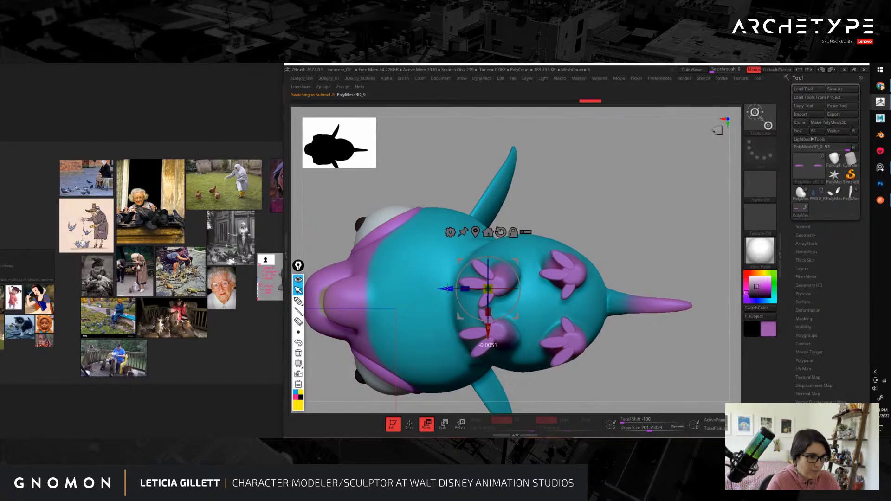
pyautogui.press('q')
# Step: Select the ears subtool and thicken the rims near the ear bases with the Inflat brush
pyautogui.moveTo(655, 244)
pyautogui.mouseDown()
pyautogui.moveTo(640, 302)
pyautogui.moveTo(652, 294)
pyautogui.moveTo(655, 261)
pyautogui.moveTo(658, 318)
pyautogui.moveTo(656, 269)
pyautogui.moveTo(678, 306)
pyautogui.moveTo(679, 266)
pyautogui.moveTo(637, 276)
pyautogui.moveTo(639, 291)
pyautogui.moveTo(617, 290)
pyautogui.moveTo(655, 291)
pyautogui.moveTo(645, 272)
pyautogui.moveTo(663, 306)
pyautogui.mouseUp()
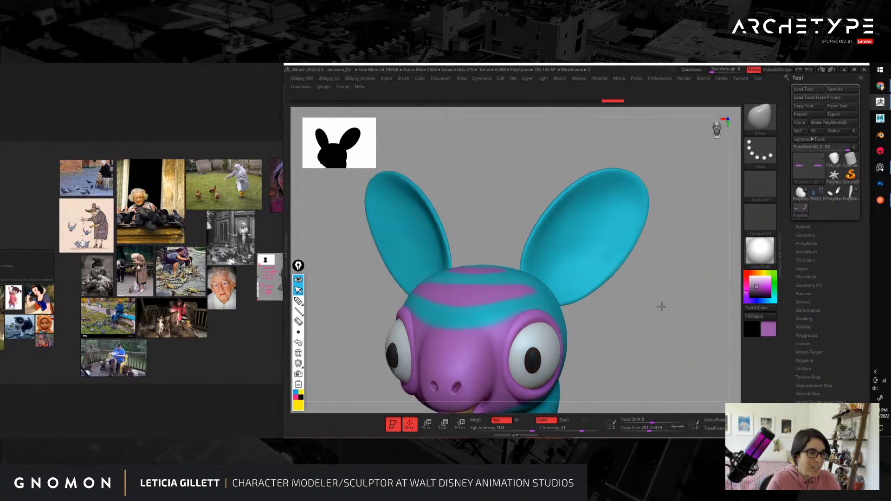
pyautogui.press('s')
pyautogui.moveTo(544, 261); pyautogui.dragTo(535, 262)
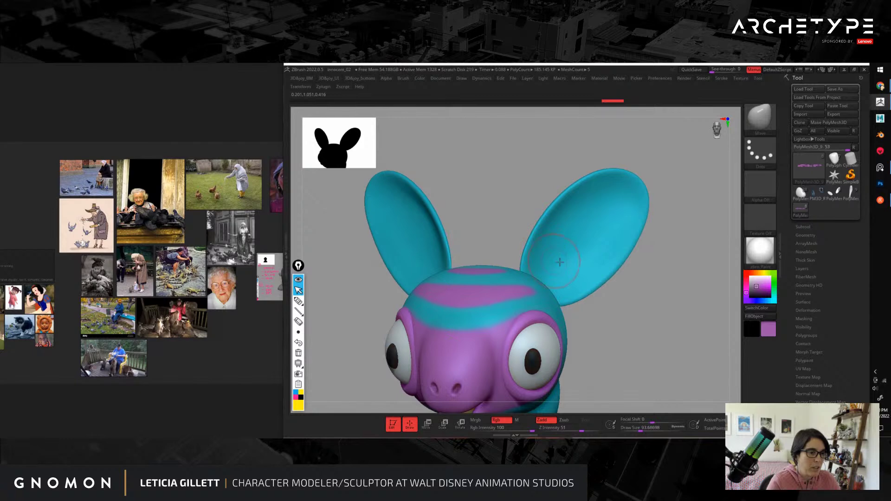
pyautogui.press('b')
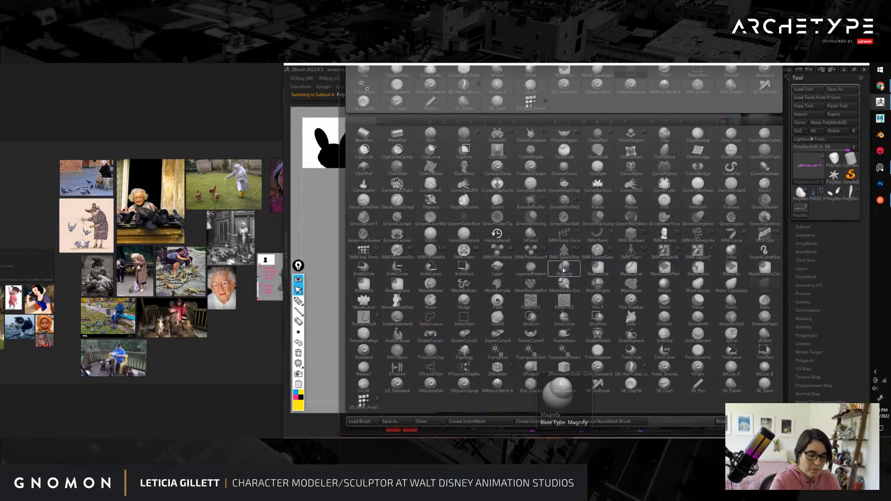
pyautogui.click(564, 270)
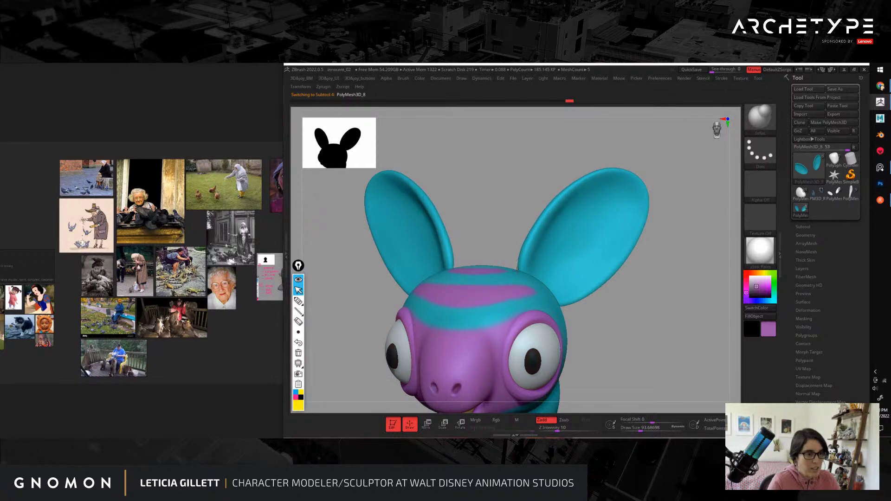
pyautogui.moveTo(660, 275)
pyautogui.mouseDown()
pyautogui.moveTo(677, 268)
pyautogui.moveTo(603, 266)
pyautogui.mouseUp()
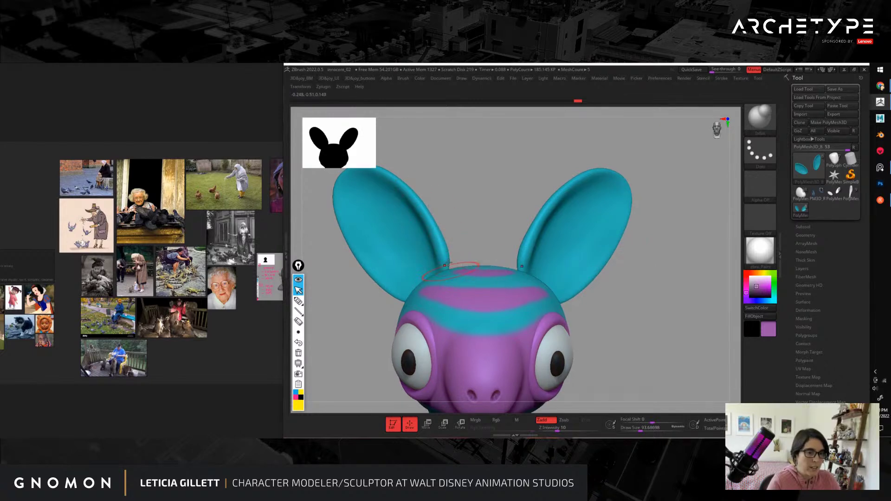
# Step: Isolate the ears and inflate their rims up to the tips and around the lower edges with a smaller brush
pyautogui.keyDown('ctrl'); pyautogui.keyDown('shift'); pyautogui.click(532, 279); pyautogui.keyUp('shift'); pyautogui.keyUp('ctrl')
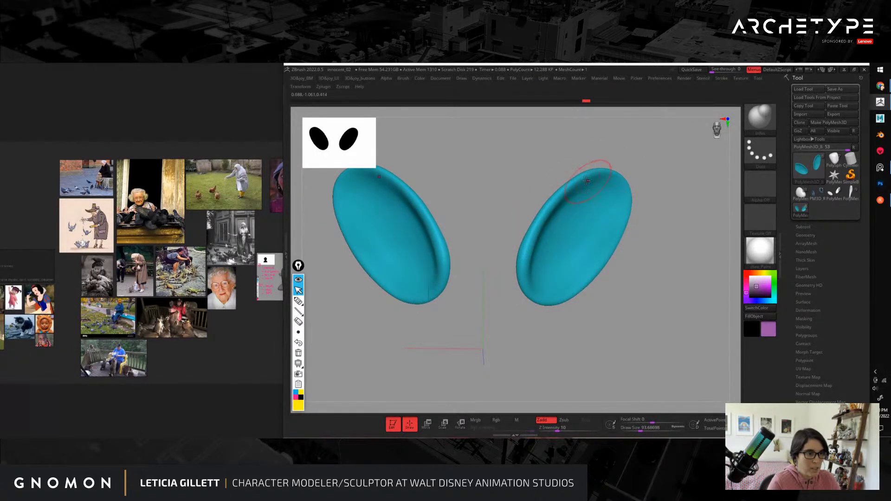
pyautogui.moveTo(588, 180)
pyautogui.mouseDown()
pyautogui.moveTo(527, 239)
pyautogui.moveTo(573, 294)
pyautogui.moveTo(703, 269)
pyautogui.moveTo(682, 277)
pyautogui.moveTo(678, 253)
pyautogui.moveTo(693, 289)
pyautogui.moveTo(652, 282)
pyautogui.moveTo(580, 186)
pyautogui.mouseUp()
pyautogui.press('s')
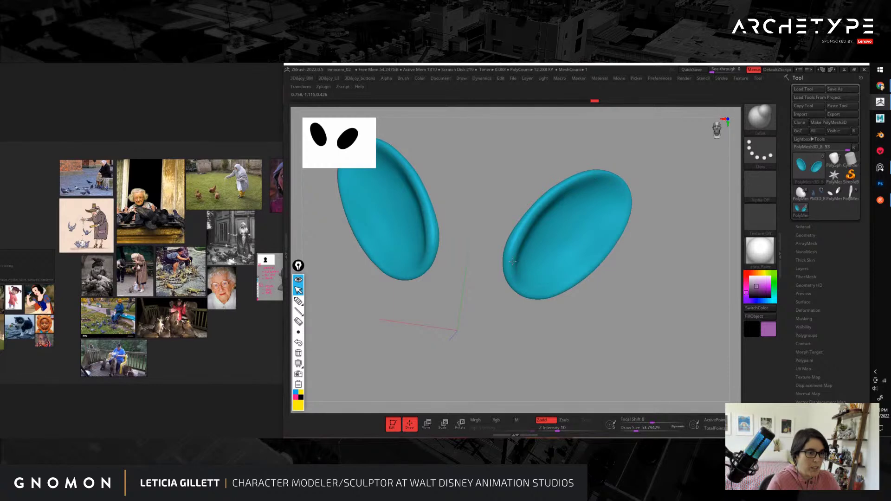
pyautogui.hotkey('shift', 's')
pyautogui.keyDown('alt'); pyautogui.moveTo(648, 321); pyautogui.dragTo(611, 228); pyautogui.keyUp('alt')
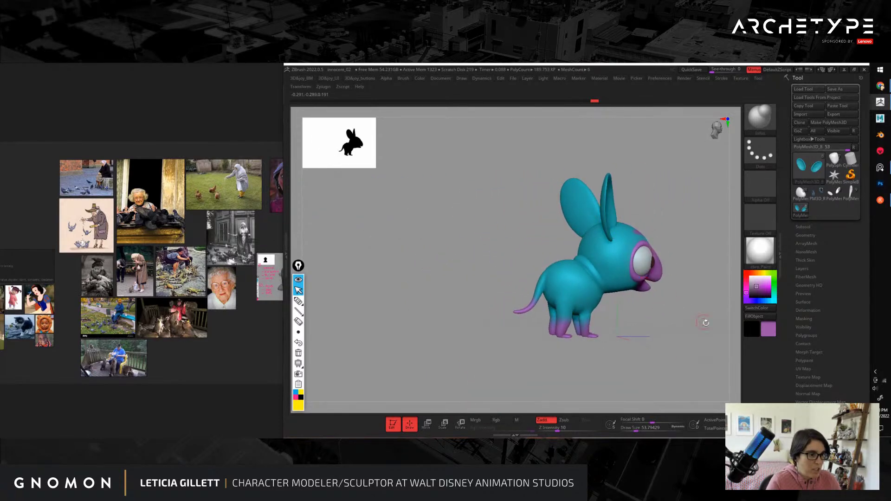
# Step: Switch to the Move brush, enlarge it, and refine the ears' outline from the front
pyautogui.moveTo(706, 322)
pyautogui.mouseDown()
pyautogui.moveTo(668, 333)
pyautogui.moveTo(685, 343)
pyautogui.moveTo(687, 330)
pyautogui.moveTo(688, 343)
pyautogui.moveTo(655, 342)
pyautogui.moveTo(653, 304)
pyautogui.moveTo(613, 341)
pyautogui.mouseUp()
pyautogui.press('b')
pyautogui.press('m')
pyautogui.press('v')
pyautogui.press('s')
pyautogui.moveTo(497, 255); pyautogui.dragTo(505, 254)
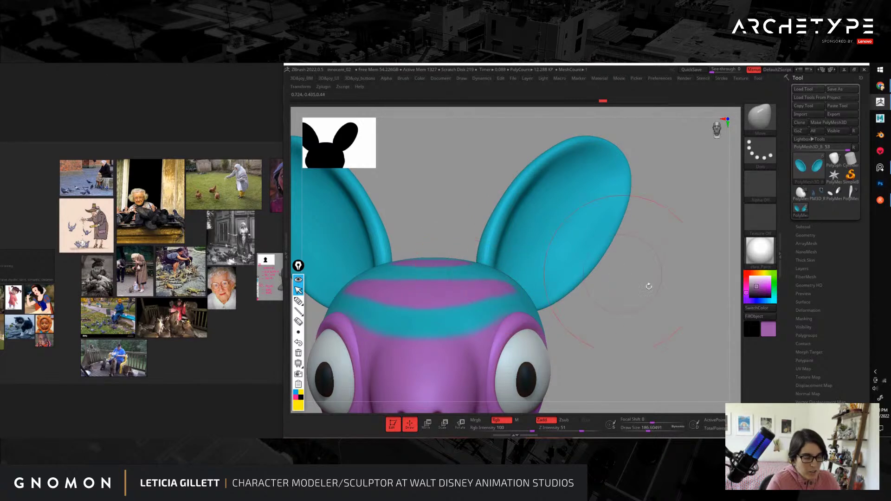
# Step: Adjust the front edge of the ear in side view with the Move brush, undoing unwanted pulls
pyautogui.moveTo(648, 286); pyautogui.dragTo(628, 310)
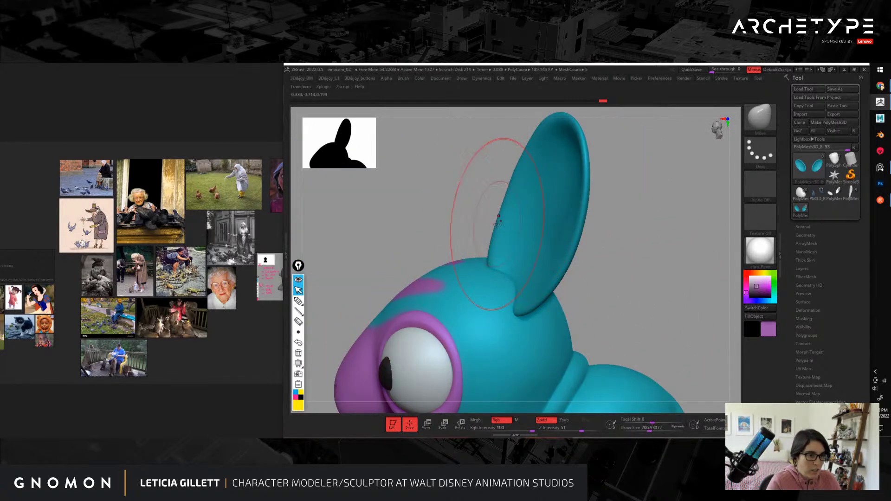
pyautogui.moveTo(498, 227); pyautogui.dragTo(495, 228)
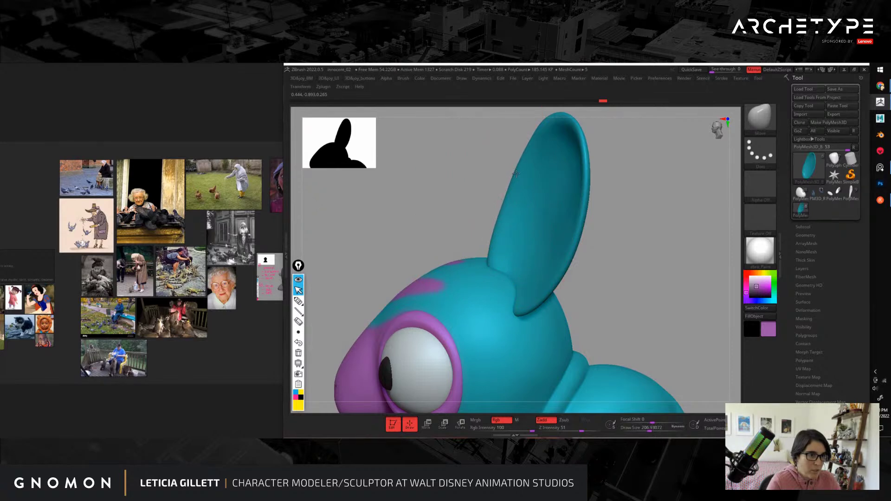
pyautogui.hotkey('ctrl', 'z')
pyautogui.moveTo(511, 182); pyautogui.dragTo(504, 212)
pyautogui.press('s')
pyautogui.hotkey('ctrl', 'z')
pyautogui.press('s')
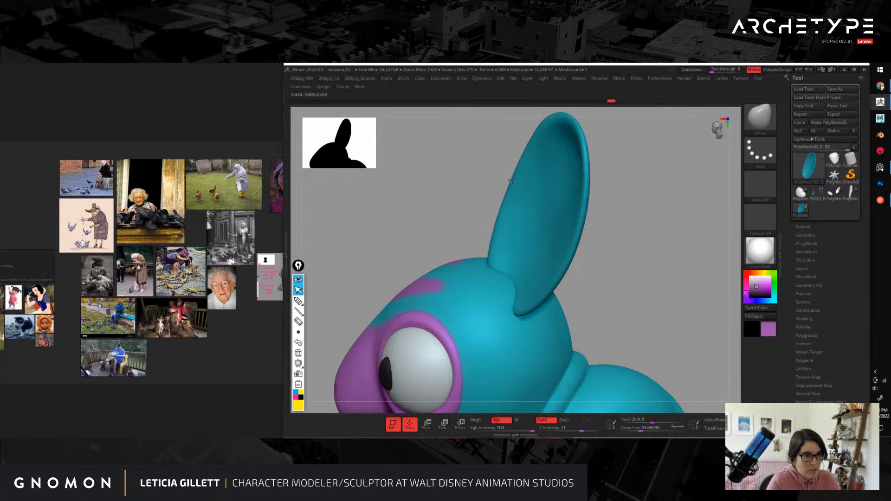
# Step: Sample the beige from inside the creature's mouth and switch to the AirBrush
pyautogui.press('f')
pyautogui.moveTo(643, 253); pyautogui.dragTo(534, 291)
pyautogui.keyDown('alt'); pyautogui.moveTo(606, 278); pyautogui.dragTo(513, 300); pyautogui.keyUp('alt')
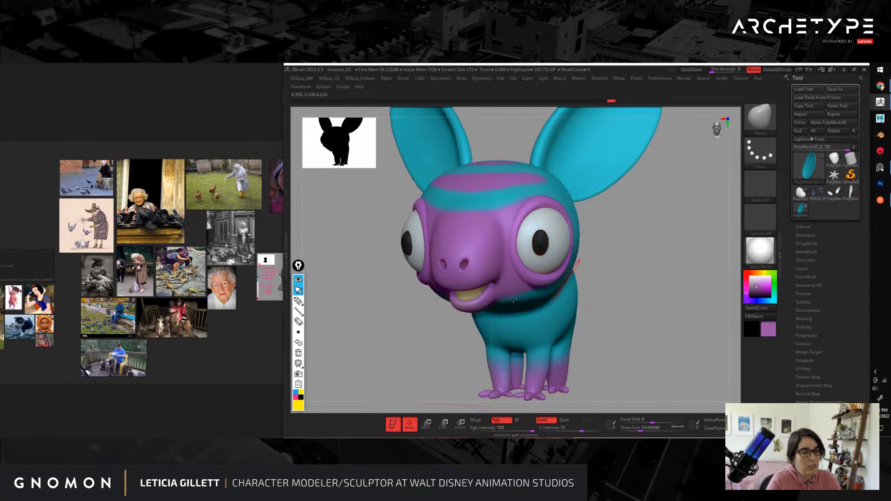
pyautogui.press('c')
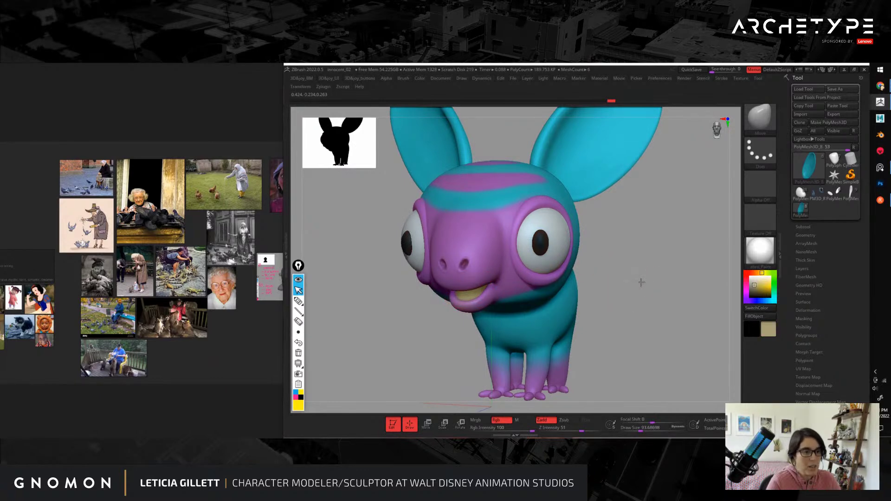
pyautogui.keyDown('shift'); pyautogui.moveTo(640, 282); pyautogui.dragTo(669, 284); pyautogui.keyUp('shift')
pyautogui.press('space')
pyautogui.click(514, 416)
# Step: Try painting the insides of both ears beige with a larger AirBrush
pyautogui.keyDown('alt'); pyautogui.moveTo(636, 193); pyautogui.dragTo(614, 280); pyautogui.keyUp('alt')
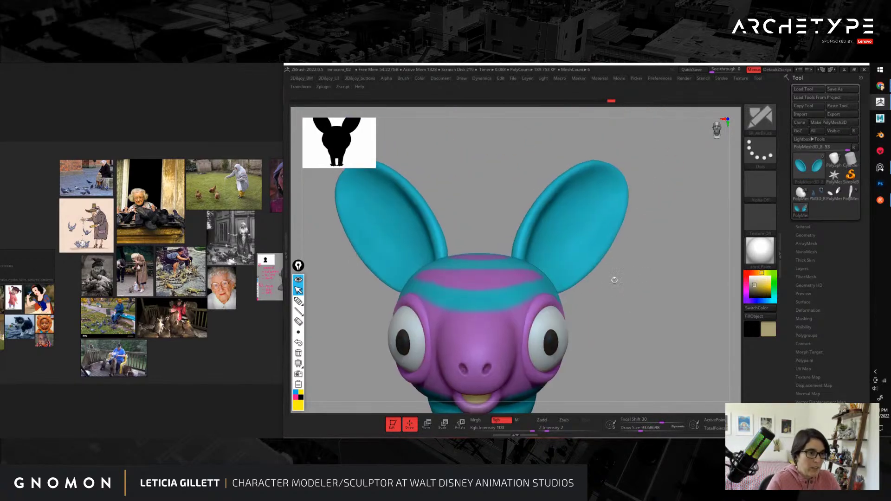
pyautogui.press('s')
pyautogui.click(566, 259)
pyautogui.moveTo(552, 261); pyautogui.dragTo(562, 251)
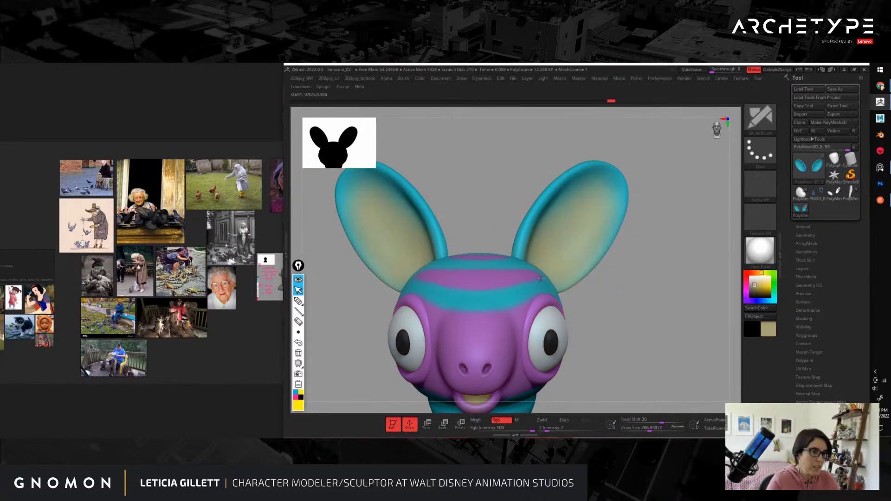
pyautogui.keyDown('alt'); pyautogui.moveTo(672, 358); pyautogui.dragTo(620, 248); pyautogui.keyUp('alt')
pyautogui.moveTo(664, 268); pyautogui.dragTo(557, 227)
pyautogui.hotkey('ctrl', 'z')
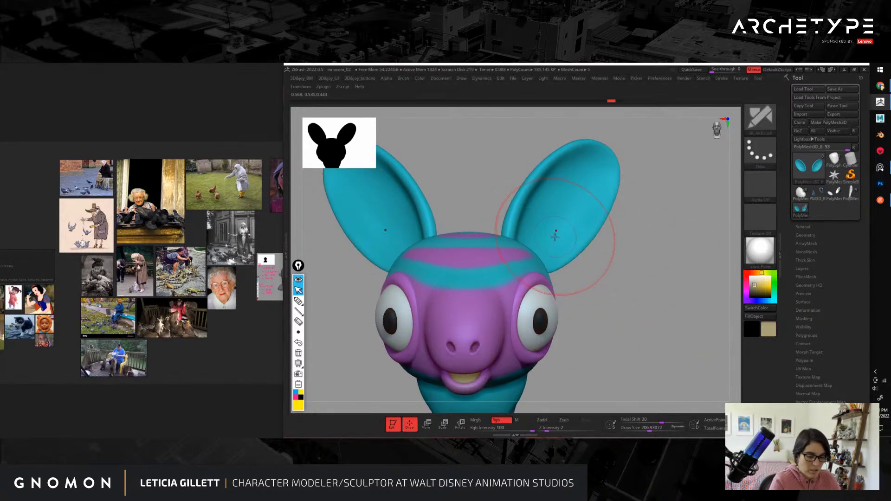
# Step: Repaint the insides of both ears beige with the AirBrush, keeping the inner rims teal
pyautogui.press('3')
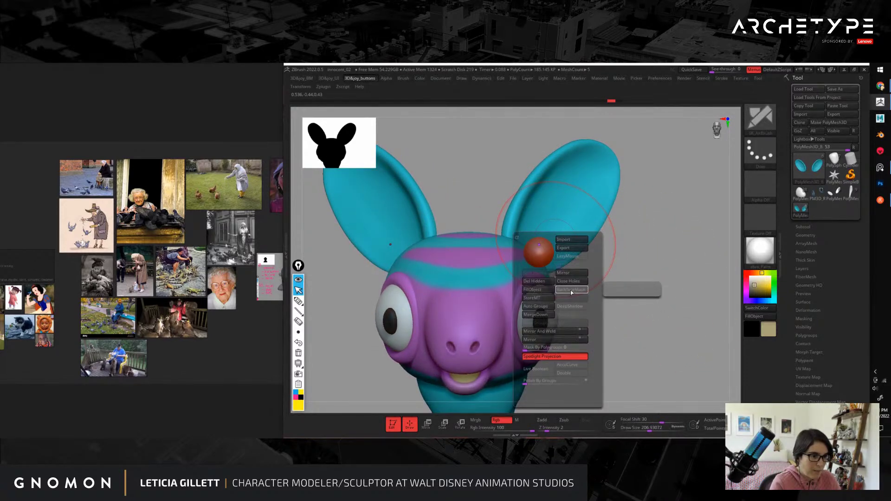
pyautogui.moveTo(533, 244)
pyautogui.mouseDown()
pyautogui.moveTo(569, 204)
pyautogui.moveTo(559, 234)
pyautogui.mouseUp()
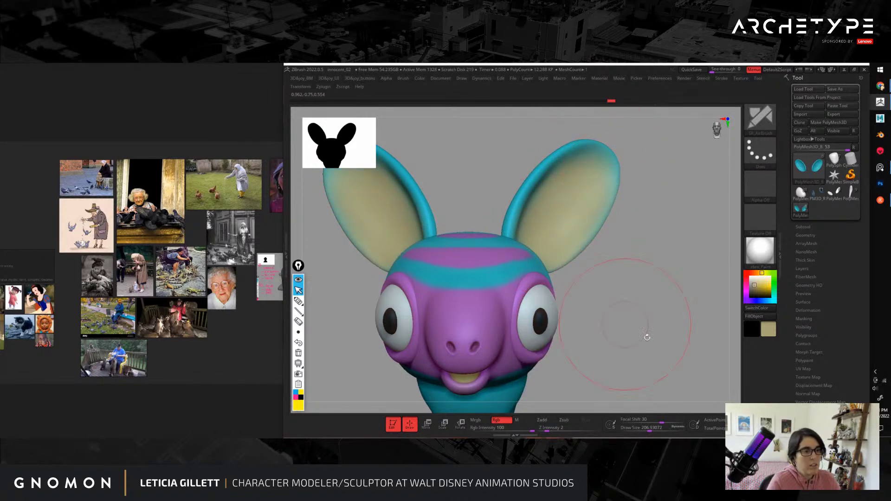
pyautogui.keyDown('alt'); pyautogui.moveTo(647, 338); pyautogui.dragTo(629, 269); pyautogui.keyUp('alt')
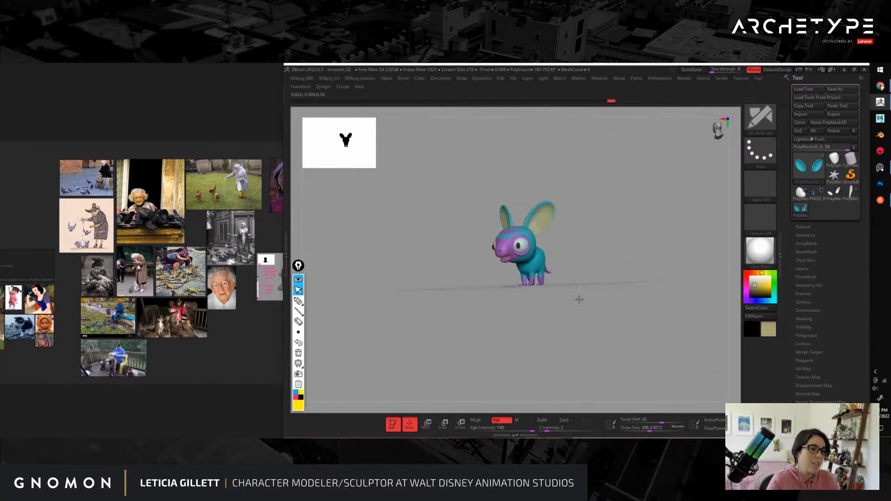
pyautogui.moveTo(579, 299)
pyautogui.keyDown('shift'); pyautogui.mouseDown()
pyautogui.moveTo(593, 289)
pyautogui.moveTo(638, 314)
pyautogui.moveTo(593, 269)
pyautogui.moveTo(642, 283)
pyautogui.moveTo(646, 270)
pyautogui.moveTo(670, 342)
pyautogui.moveTo(643, 318)
pyautogui.moveTo(652, 327)
pyautogui.moveTo(655, 313)
pyautogui.moveTo(671, 312)
pyautogui.moveTo(653, 315)
pyautogui.moveTo(652, 269)
pyautogui.moveTo(673, 294)
pyautogui.moveTo(521, 249)
pyautogui.mouseUp(); pyautogui.keyUp('shift')
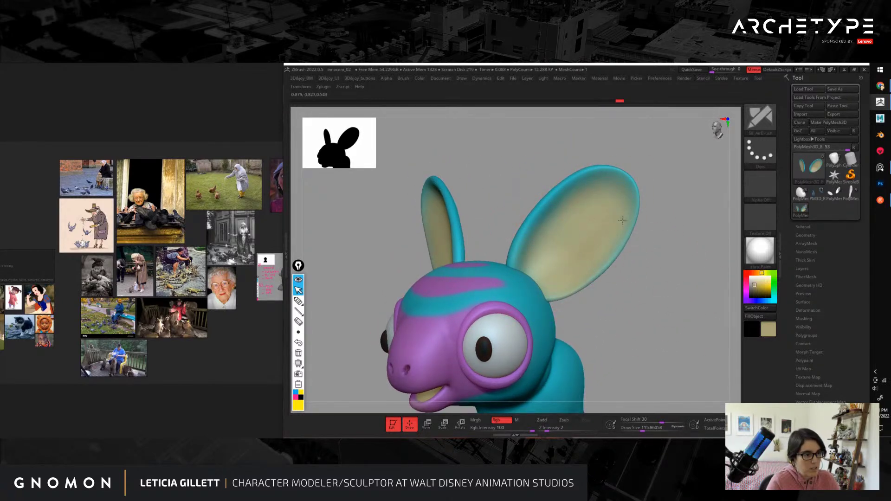
# Step: Sample the creature's purple and softly tint the outer edges of the ears with it
pyautogui.keyDown('shift'); pyautogui.moveTo(697, 253); pyautogui.dragTo(714, 288); pyautogui.keyUp('shift')
pyautogui.keyDown('alt'); pyautogui.moveTo(715, 287); pyautogui.dragTo(661, 324); pyautogui.keyUp('alt')
pyautogui.press('c')
pyautogui.press(']')
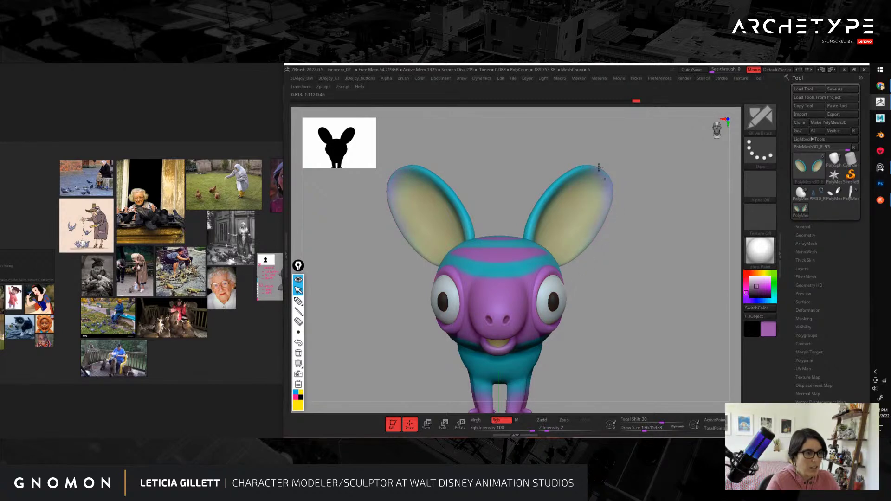
# Step: Sample the beige again and touch up the inner ears where they meet the purple edges
pyautogui.keyDown('alt'); pyautogui.moveTo(690, 284); pyautogui.dragTo(647, 337); pyautogui.keyUp('alt')
pyautogui.press('c')
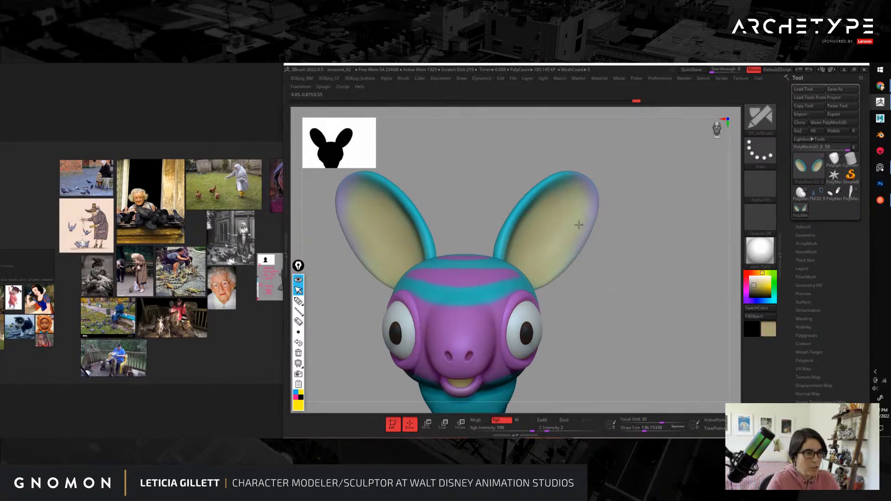
pyautogui.moveTo(608, 260)
pyautogui.keyDown('alt'); pyautogui.mouseDown()
pyautogui.moveTo(670, 298)
pyautogui.moveTo(627, 299)
pyautogui.moveTo(753, 288)
pyautogui.moveTo(686, 295)
pyautogui.moveTo(654, 277)
pyautogui.moveTo(664, 279)
pyautogui.moveTo(569, 178)
pyautogui.mouseUp(); pyautogui.keyUp('alt')
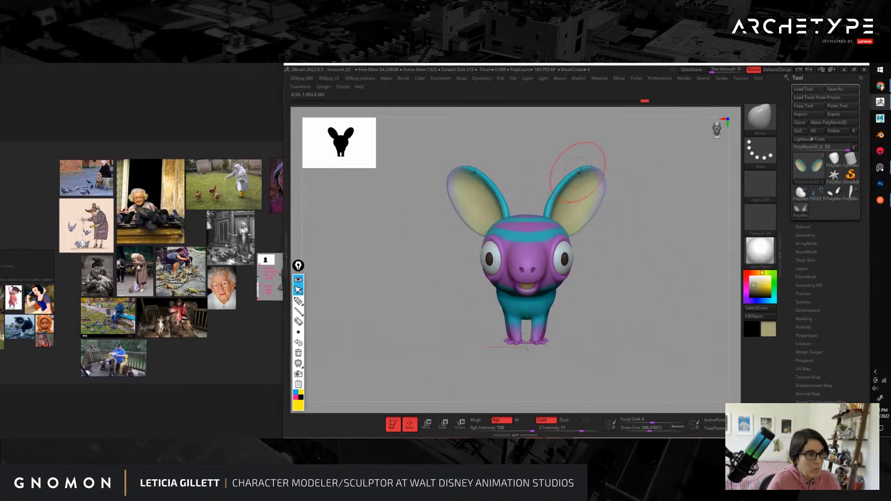
# Step: Push the outer edges of both ears outward with a large Move brush to widen their shape
pyautogui.press(']')
pyautogui.press(']')
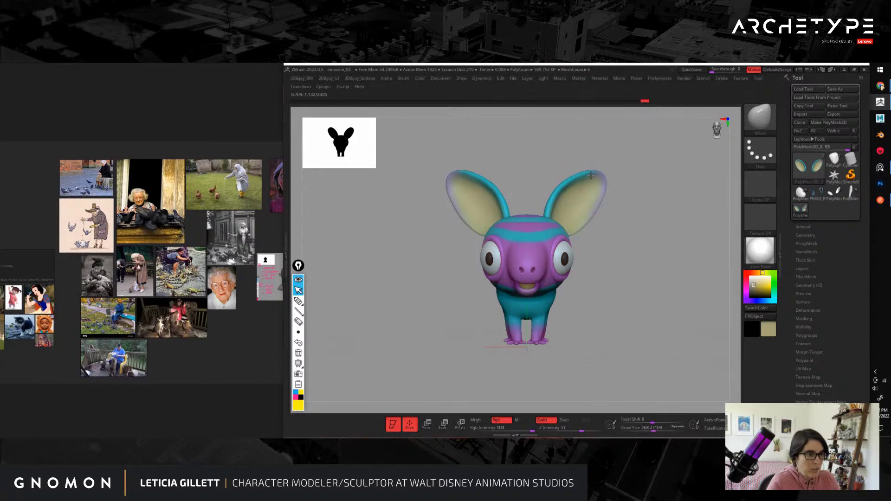
pyautogui.keyDown('ctrl'); pyautogui.moveTo(685, 273); pyautogui.dragTo(664, 284, button='right'); pyautogui.keyUp('ctrl')
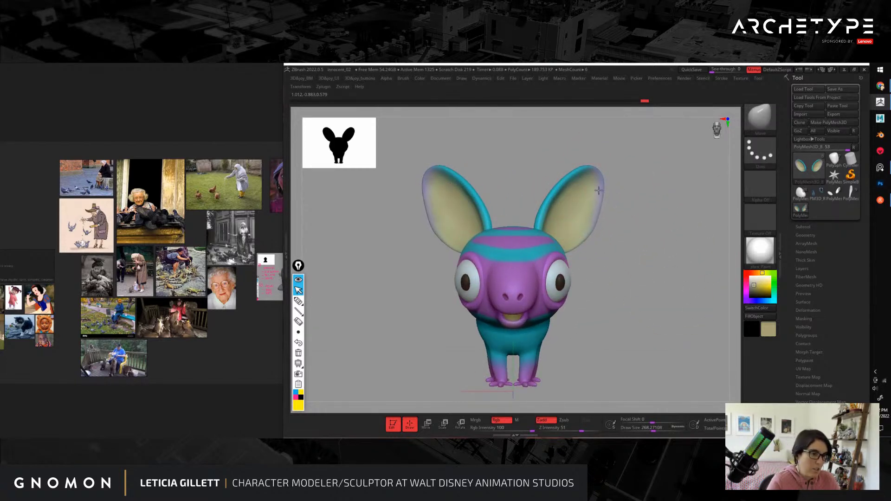
pyautogui.moveTo(605, 202); pyautogui.dragTo(613, 200)
pyautogui.press('[')
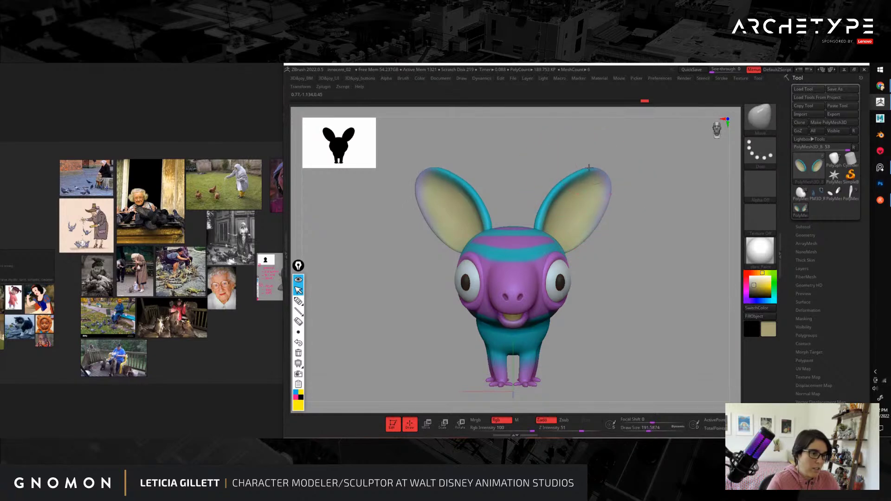
# Step: Sample the creature's purple and tint the outer tips and edges of the ears with a small AirBrush
pyautogui.keyDown('ctrl'); pyautogui.moveTo(671, 227); pyautogui.dragTo(680, 265, button='right'); pyautogui.keyUp('ctrl')
pyautogui.keyDown('alt'); pyautogui.moveTo(655, 301); pyautogui.dragTo(690, 318, button='right'); pyautogui.keyUp('alt')
pyautogui.press('c')
pyautogui.press('space')
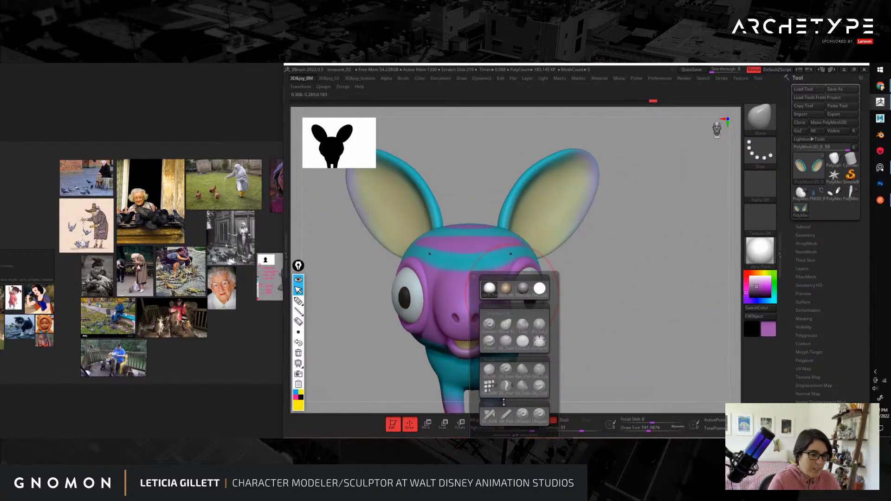
pyautogui.click(490, 416)
pyautogui.press('s')
pyautogui.moveTo(594, 168); pyautogui.dragTo(584, 168)
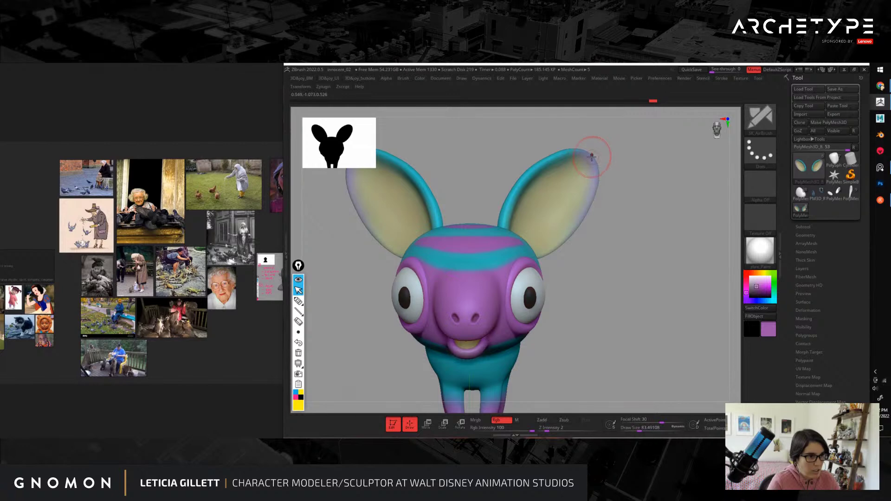
pyautogui.moveTo(601, 193); pyautogui.dragTo(562, 248, button='right')
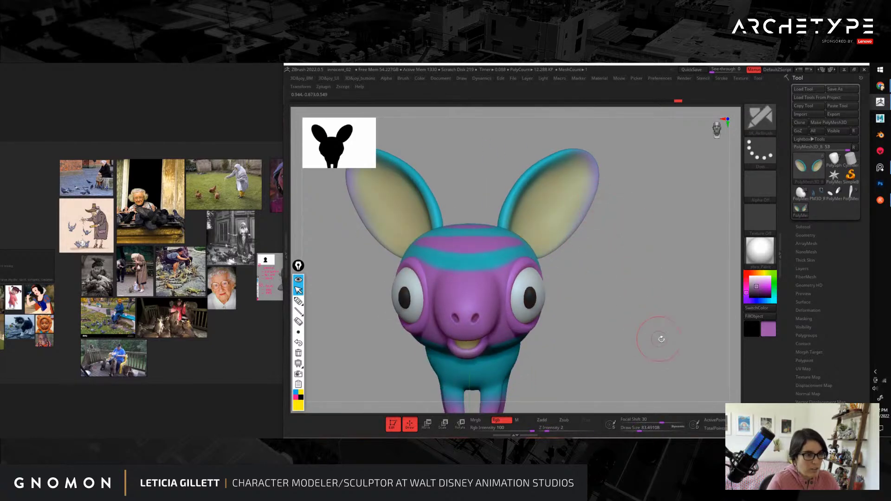
pyautogui.keyDown('ctrl'); pyautogui.moveTo(661, 339); pyautogui.dragTo(659, 306, button='right'); pyautogui.keyUp('ctrl')
# Step: Soften the outer ear edges with sampled beige and purple, enlarging the AirBrush for a more gradual blend
pyautogui.press('c')
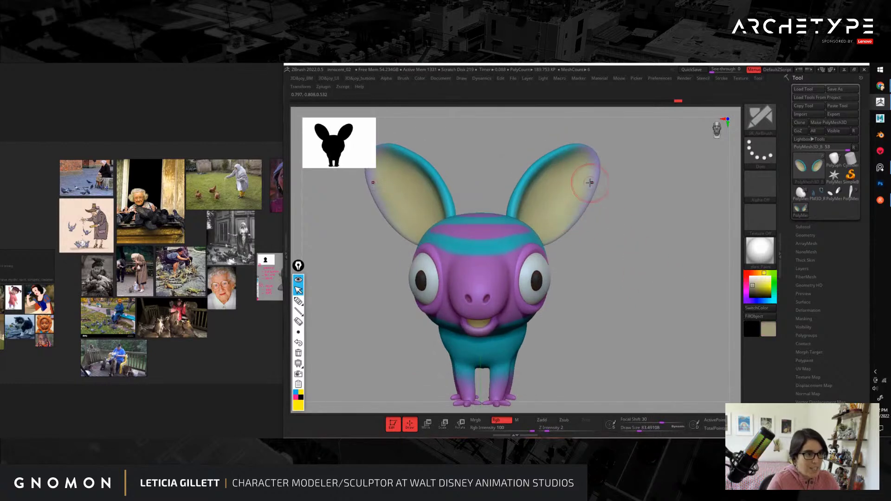
pyautogui.keyDown('ctrl'); pyautogui.moveTo(649, 286); pyautogui.dragTo(636, 258, button='right'); pyautogui.keyUp('ctrl')
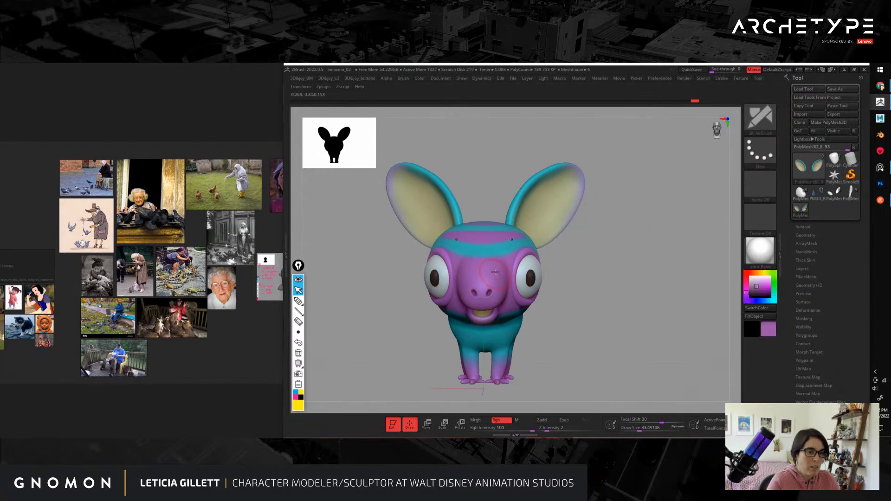
pyautogui.press('s')
pyautogui.moveTo(547, 224); pyautogui.dragTo(557, 223)
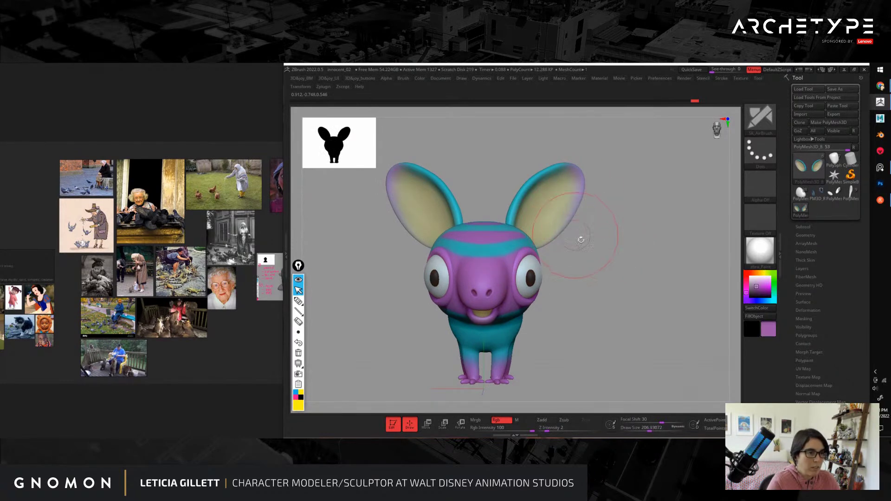
pyautogui.press('s')
pyautogui.moveTo(574, 193); pyautogui.dragTo(582, 192)
pyautogui.moveTo(589, 184)
pyautogui.mouseDown(button='right')
pyautogui.moveTo(599, 227)
pyautogui.moveTo(599, 167)
pyautogui.mouseUp(button='right')
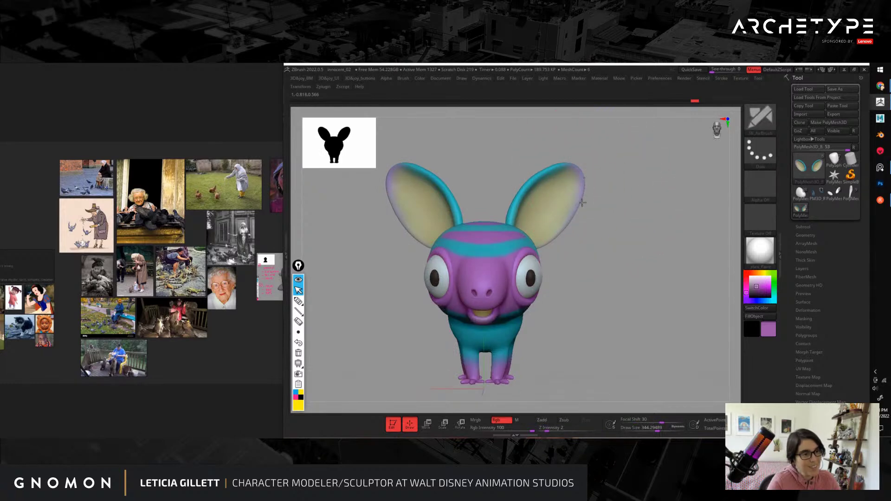
# Step: Select the body and try painting the insides of the nostrils beige with a small AirBrush
pyautogui.keyDown('ctrl'); pyautogui.moveTo(688, 333); pyautogui.dragTo(542, 312, button='right'); pyautogui.keyUp('ctrl')
pyautogui.keyDown('ctrl'); pyautogui.moveTo(649, 309); pyautogui.dragTo(698, 291, button='right'); pyautogui.keyUp('ctrl')
pyautogui.keyDown('alt'); pyautogui.moveTo(679, 322); pyautogui.dragTo(690, 318, button='right'); pyautogui.keyUp('alt')
pyautogui.press('s')
pyautogui.press('c')
pyautogui.moveTo(545, 277)
pyautogui.mouseDown()
pyautogui.moveTo(528, 278)
pyautogui.moveTo(542, 263)
pyautogui.mouseUp()
pyautogui.press('s')
pyautogui.keyDown('alt'); pyautogui.click(558, 257); pyautogui.keyUp('alt')
pyautogui.press('s')
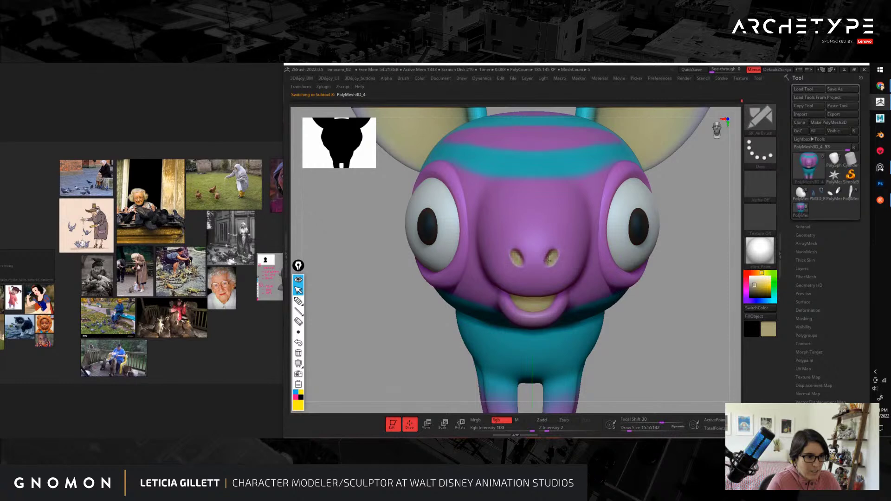
pyautogui.keyDown('ctrl'); pyautogui.moveTo(651, 292); pyautogui.dragTo(665, 319, button='right'); pyautogui.keyUp('ctrl')
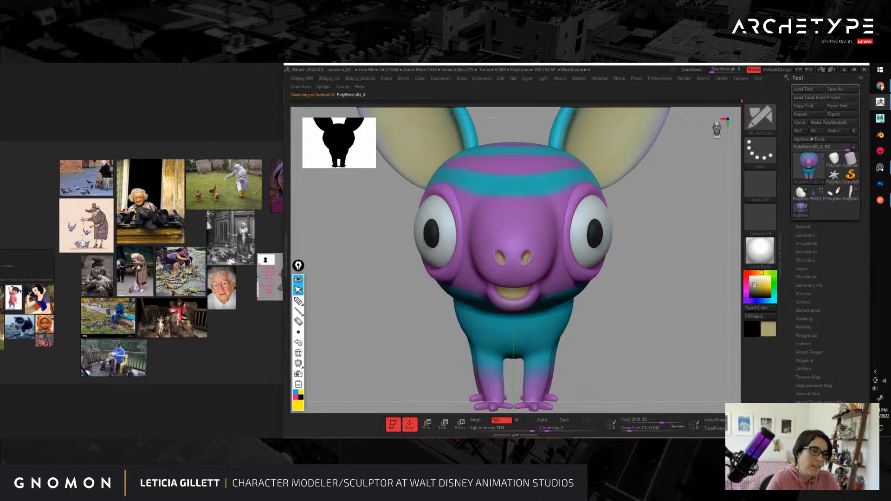
# Step: Select the toes and adjust their shape on the front foot with a small Move brush
pyautogui.keyDown('ctrl'); pyautogui.moveTo(585, 272); pyautogui.dragTo(669, 261, button='right'); pyautogui.keyUp('ctrl')
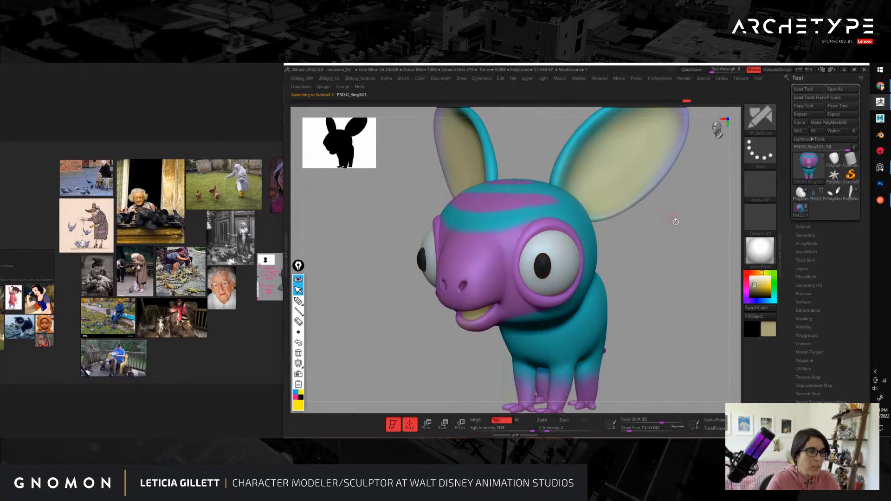
pyautogui.moveTo(668, 218); pyautogui.dragTo(634, 208, button='right')
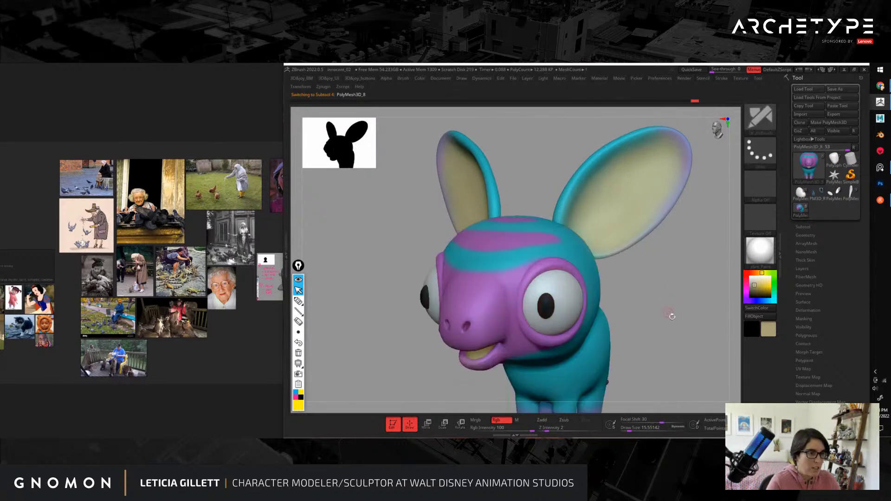
pyautogui.keyDown('ctrl'); pyautogui.moveTo(670, 312); pyautogui.dragTo(616, 276, button='right'); pyautogui.keyUp('ctrl')
pyautogui.moveTo(534, 286); pyautogui.dragTo(611, 320, button='right')
pyautogui.moveTo(612, 320); pyautogui.dragTo(510, 283, button='right')
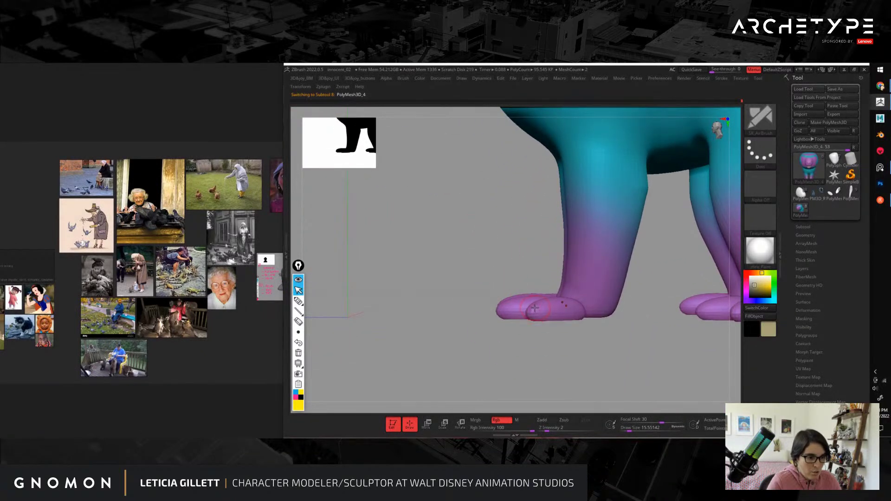
pyautogui.press('s')
pyautogui.moveTo(534, 308); pyautogui.dragTo(541, 309)
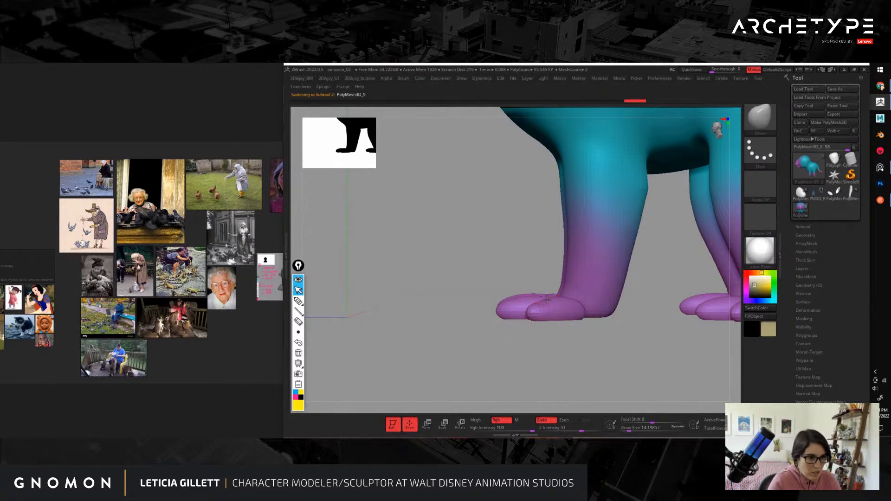
pyautogui.moveTo(544, 305); pyautogui.dragTo(527, 314, button='right')
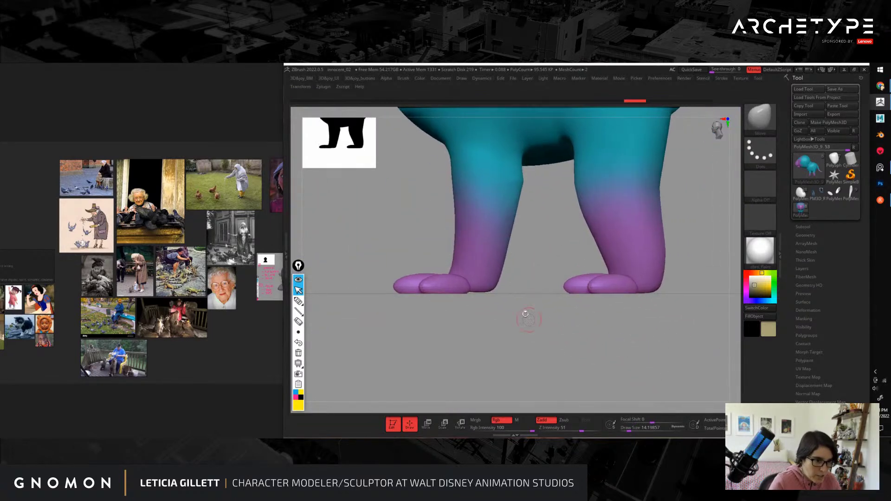
# Step: Select the body and pull the bottoms of the legs down level with the toes using a larger Move brush
pyautogui.press('w')
pyautogui.moveTo(515, 267); pyautogui.dragTo(508, 250, button='right')
pyautogui.keyDown('alt'); pyautogui.click(506, 250); pyautogui.keyUp('alt')
pyautogui.press('q')
pyautogui.press('s')
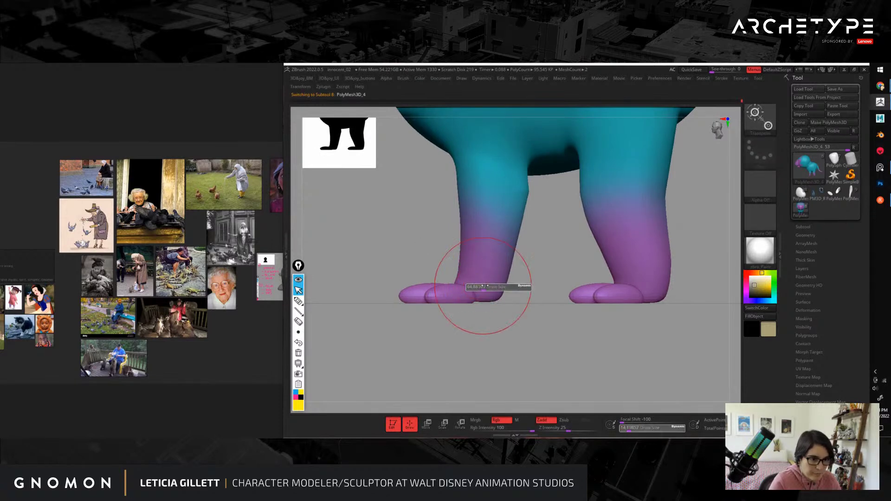
pyautogui.moveTo(483, 288); pyautogui.dragTo(489, 288)
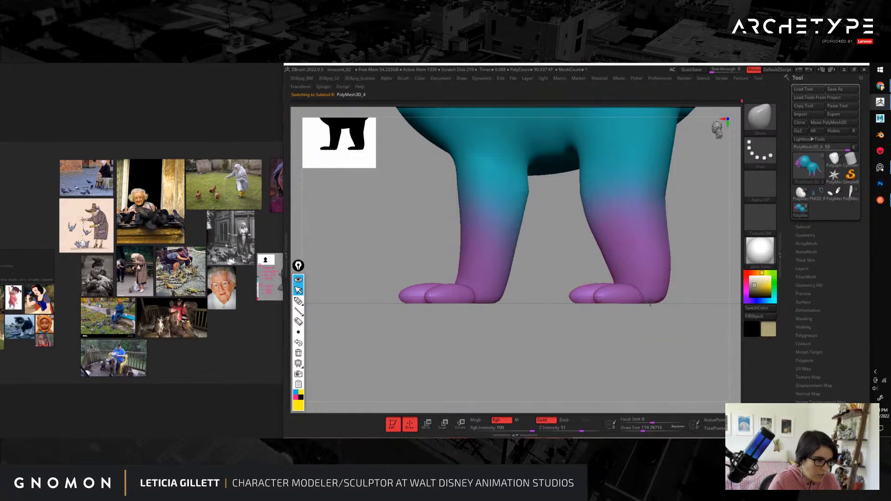
pyautogui.moveTo(683, 368); pyautogui.dragTo(588, 266, button='right')
pyautogui.moveTo(687, 274); pyautogui.dragTo(604, 346, button='right')
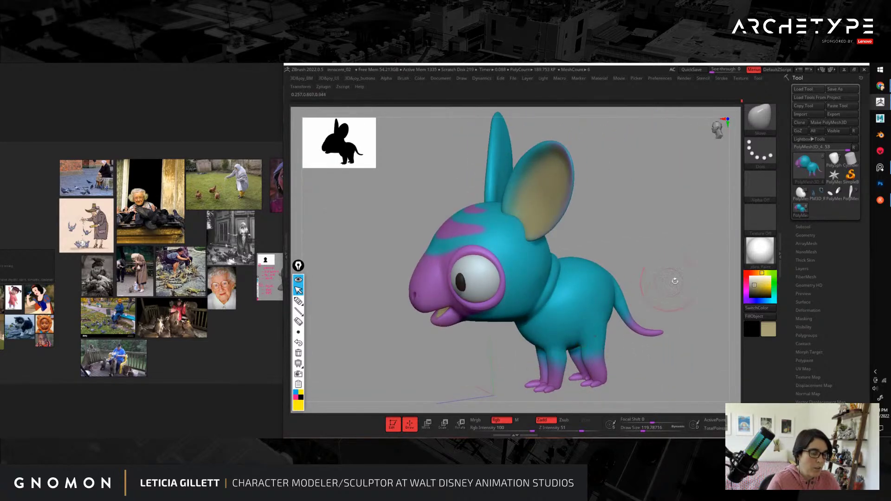
# Step: Expose the beige mouth interior above the lower jaw and widen its edges toward the lip with a small Move brush
pyautogui.moveTo(674, 281)
pyautogui.mouseDown(button='right')
pyautogui.moveTo(659, 278)
pyautogui.moveTo(652, 297)
pyautogui.moveTo(660, 308)
pyautogui.moveTo(644, 304)
pyautogui.moveTo(664, 287)
pyautogui.mouseUp(button='right')
pyautogui.moveTo(637, 292); pyautogui.dragTo(709, 329)
pyautogui.moveTo(650, 298)
pyautogui.mouseDown()
pyautogui.moveTo(672, 302)
pyautogui.moveTo(686, 330)
pyautogui.moveTo(689, 320)
pyautogui.moveTo(689, 345)
pyautogui.mouseUp()
pyautogui.keyDown('alt'); pyautogui.moveTo(688, 309); pyautogui.dragTo(694, 340); pyautogui.keyUp('alt')
pyautogui.press('s')
pyautogui.moveTo(576, 297); pyautogui.dragTo(565, 295)
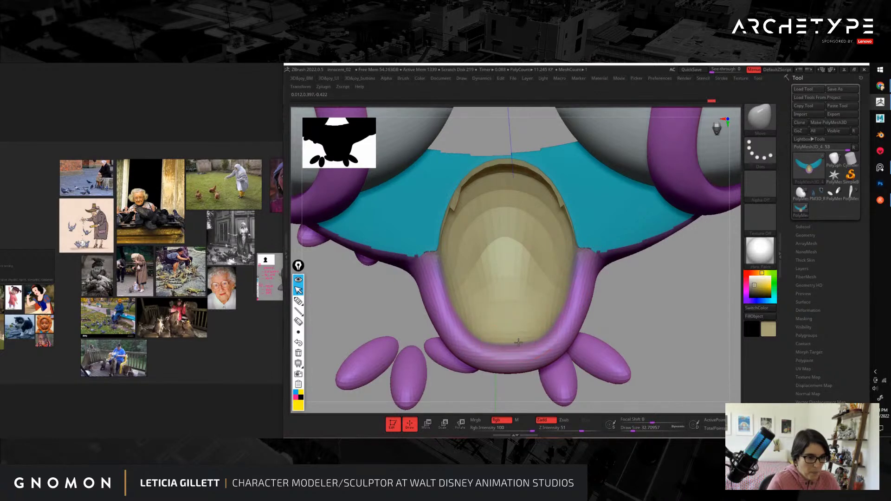
pyautogui.moveTo(519, 345); pyautogui.dragTo(553, 315)
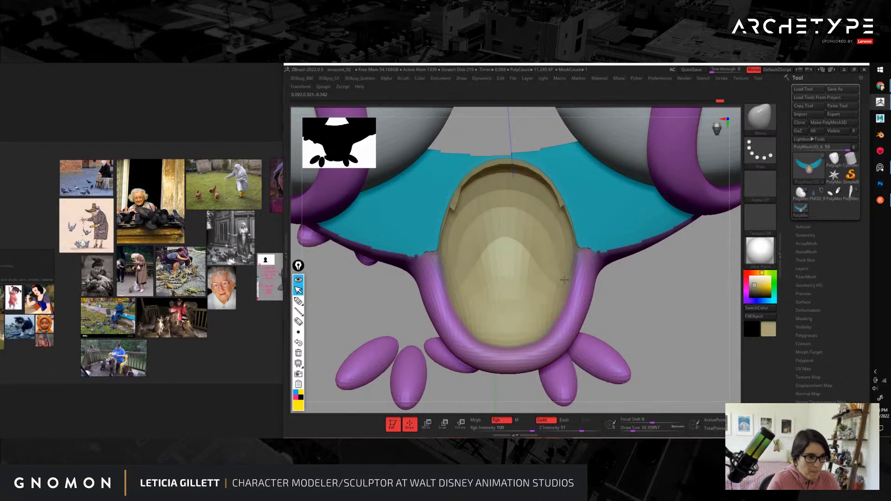
pyautogui.press('s')
pyautogui.moveTo(567, 261); pyautogui.dragTo(564, 260)
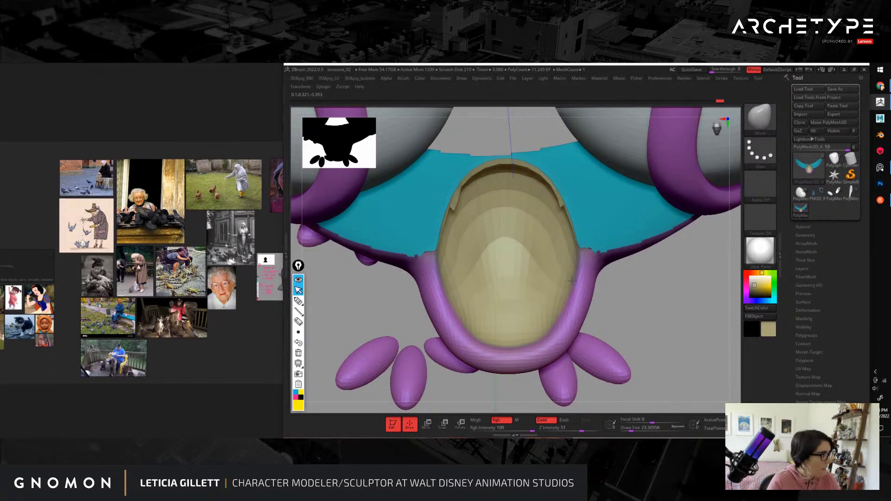
# Step: Expose the upper half of the mouth from below and reshape the front of its beige cavity with the Move brush
pyautogui.moveTo(696, 312); pyautogui.dragTo(680, 218)
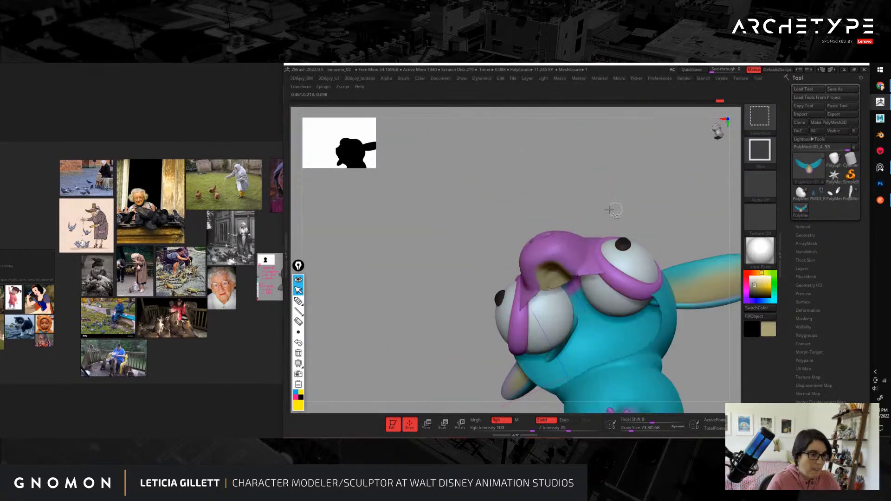
pyautogui.moveTo(612, 209)
pyautogui.mouseDown()
pyautogui.moveTo(572, 163)
pyautogui.moveTo(632, 253)
pyautogui.mouseUp()
pyautogui.moveTo(516, 288); pyautogui.dragTo(516, 260)
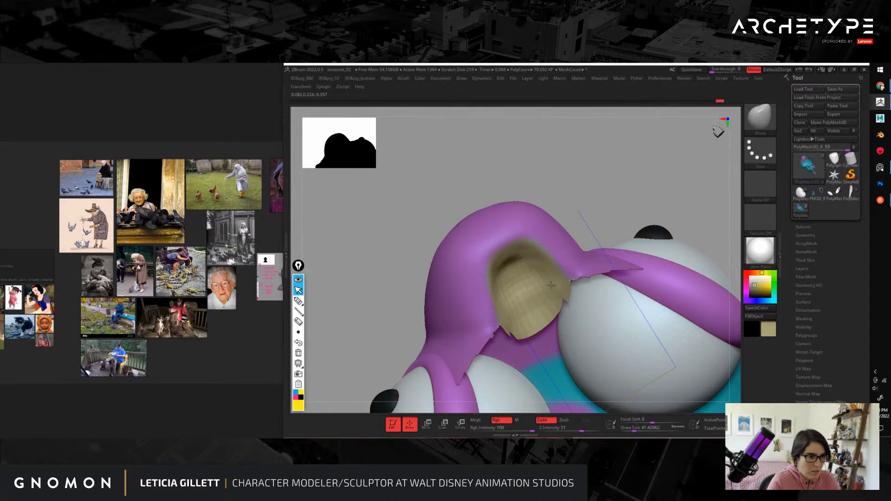
pyautogui.moveTo(582, 200)
pyautogui.mouseDown()
pyautogui.moveTo(591, 185)
pyautogui.moveTo(594, 195)
pyautogui.mouseUp()
pyautogui.press('s')
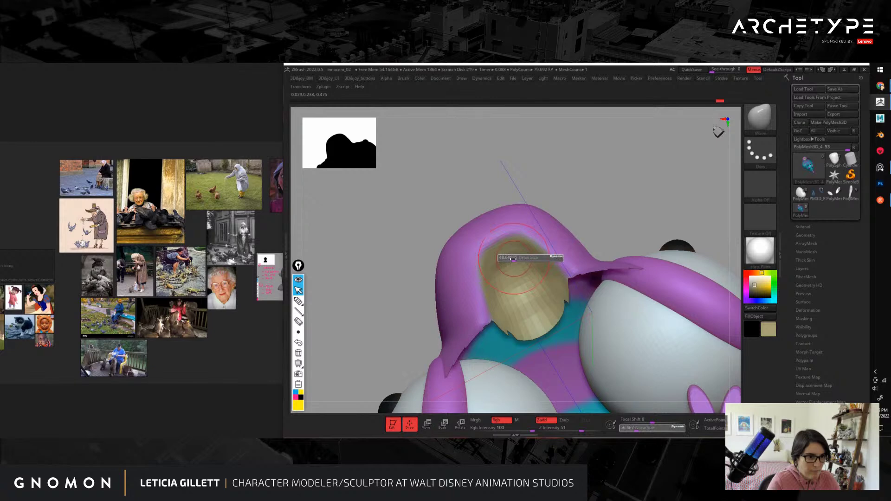
pyautogui.moveTo(512, 258); pyautogui.dragTo(503, 252)
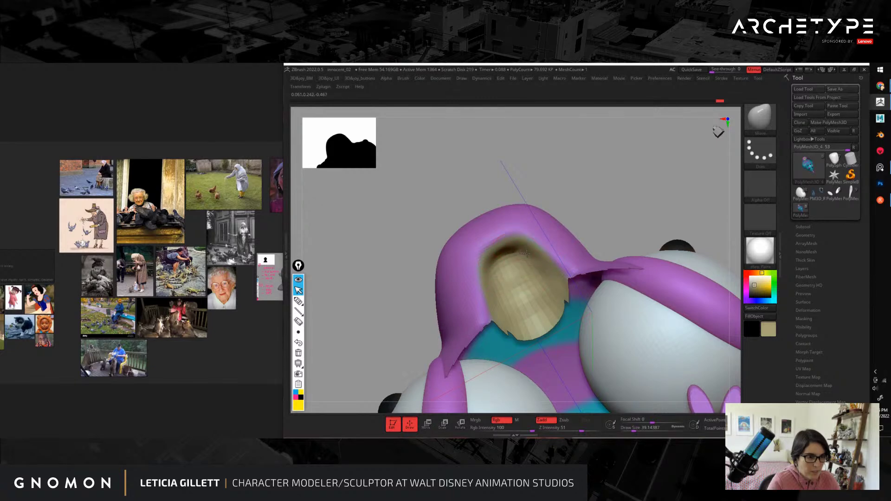
# Step: Isolate the body and hide the back of the head to expose the mouth pocket from inside
pyautogui.moveTo(600, 217)
pyautogui.keyDown('alt'); pyautogui.mouseDown()
pyautogui.moveTo(603, 193)
pyautogui.moveTo(648, 235)
pyautogui.moveTo(642, 260)
pyautogui.mouseUp(); pyautogui.keyUp('alt')
pyautogui.moveTo(554, 334); pyautogui.dragTo(601, 334)
pyautogui.moveTo(650, 316); pyautogui.dragTo(650, 269)
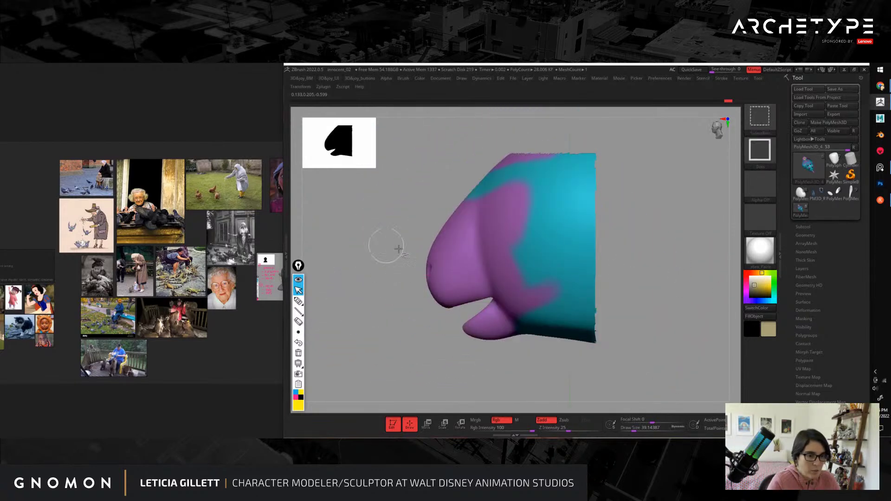
pyautogui.keyDown('ctrl'); pyautogui.keyDown('shift'); pyautogui.moveTo(386, 247); pyautogui.dragTo(413, 218); pyautogui.keyUp('shift'); pyautogui.keyUp('ctrl')
pyautogui.keyDown('ctrl'); pyautogui.keyDown('shift'); pyautogui.click(410, 226); pyautogui.keyUp('shift'); pyautogui.keyUp('ctrl')
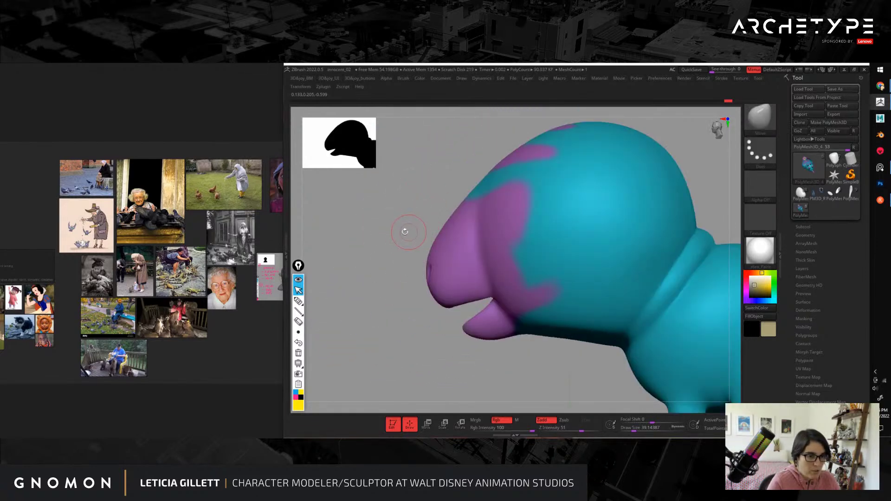
pyautogui.keyDown('ctrl'); pyautogui.keyDown('shift'); pyautogui.moveTo(405, 183); pyautogui.dragTo(687, 258); pyautogui.keyUp('shift'); pyautogui.keyUp('ctrl')
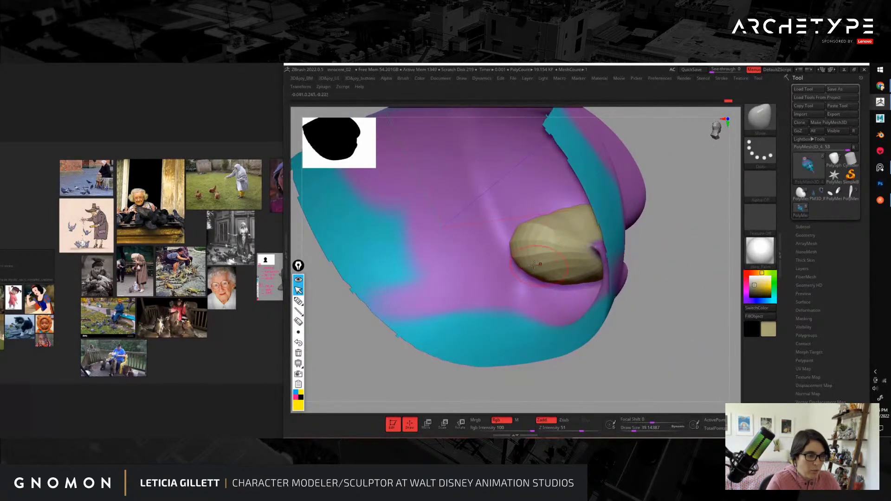
# Step: Reshape the back and sides of the beige mouth pocket from inside the head with a larger Move brush
pyautogui.press(']')
pyautogui.press(']')
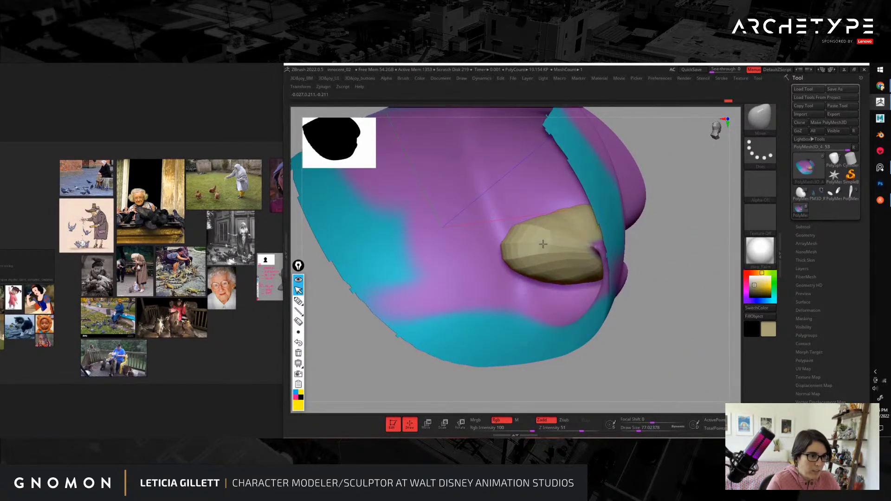
pyautogui.moveTo(677, 252)
pyautogui.mouseDown()
pyautogui.moveTo(697, 288)
pyautogui.moveTo(686, 301)
pyautogui.mouseUp()
pyautogui.press('[')
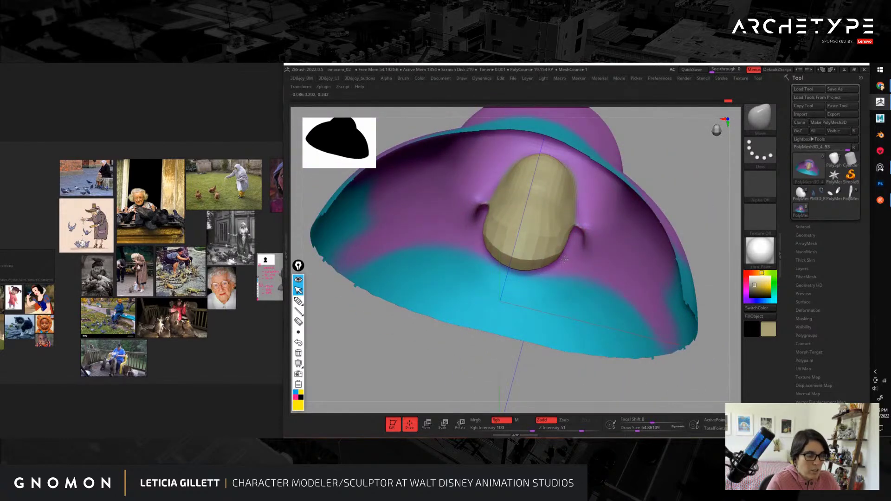
pyautogui.moveTo(536, 369); pyautogui.dragTo(545, 283)
pyautogui.press('[')
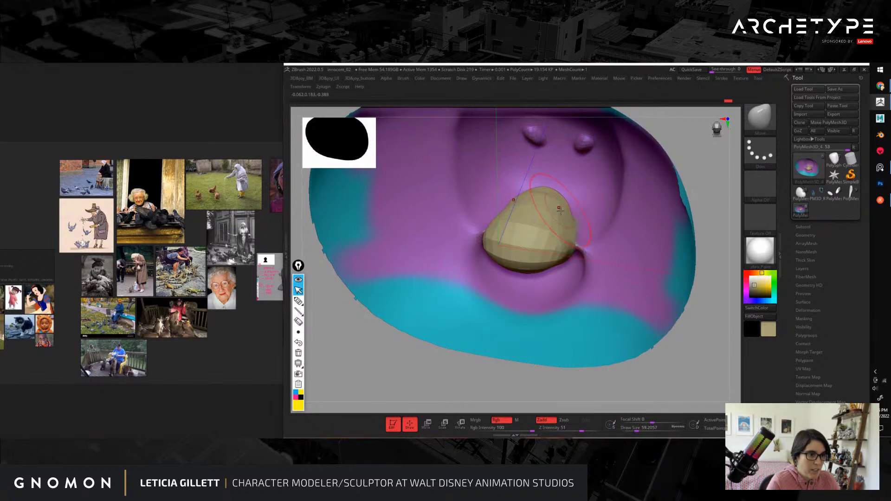
# Step: Pull the back of the beige mouth pocket down and backward inside the head with a Move brush about 120 in size
pyautogui.moveTo(638, 331); pyautogui.dragTo(576, 265)
pyautogui.press('[')
pyautogui.press('[')
pyautogui.press('[')
pyautogui.press('[')
pyautogui.press('[')
pyautogui.press('[')
pyautogui.press('[')
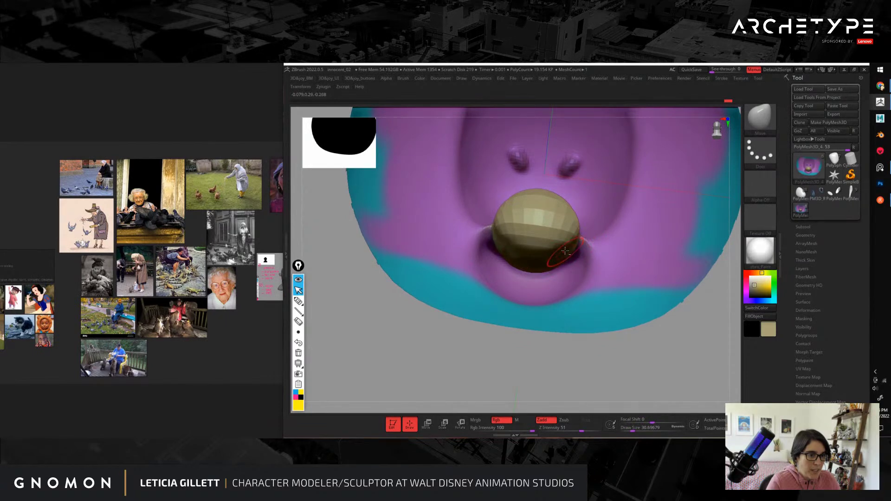
pyautogui.press(']')
pyautogui.press(']')
pyautogui.press(']')
pyautogui.press(']')
pyautogui.press(']')
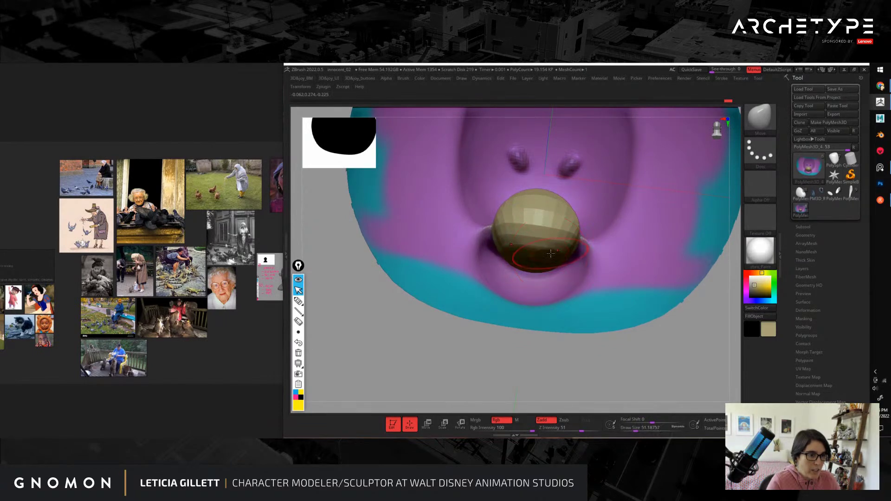
pyautogui.moveTo(544, 361); pyautogui.dragTo(604, 325)
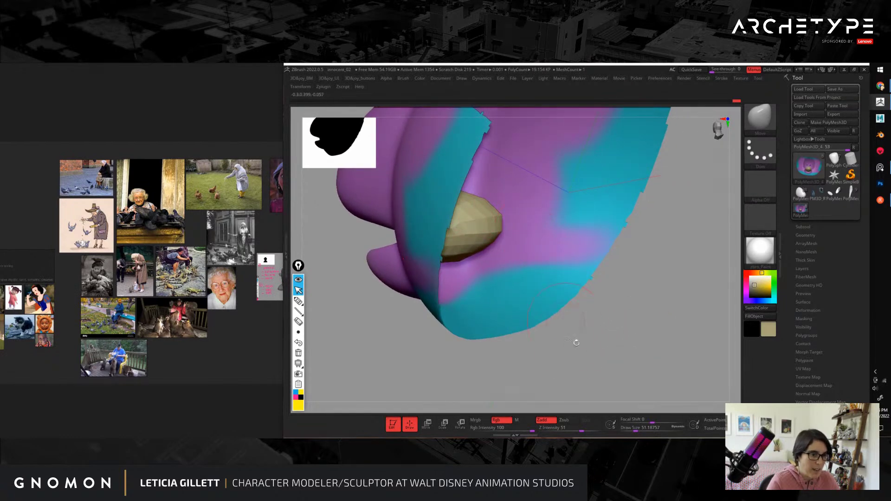
pyautogui.press('s')
pyautogui.moveTo(487, 247)
pyautogui.mouseDown()
pyautogui.moveTo(508, 258)
pyautogui.moveTo(507, 282)
pyautogui.mouseUp()
pyautogui.press('s')
pyautogui.moveTo(483, 227); pyautogui.dragTo(498, 210)
pyautogui.moveTo(683, 320)
pyautogui.mouseDown()
pyautogui.moveTo(645, 313)
pyautogui.moveTo(671, 310)
pyautogui.mouseUp()
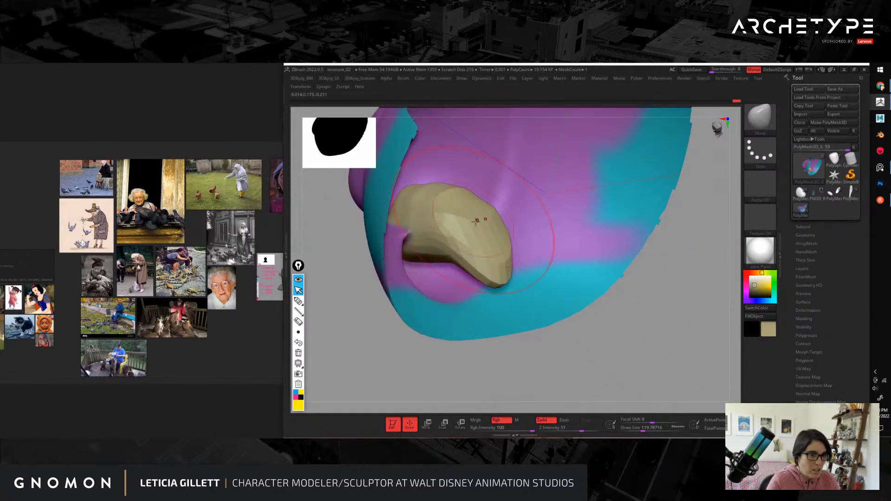
# Step: Refine the back of the beige mouth pocket with a Move brush about 94 in size and check the mouth opening from the front
pyautogui.press('s')
pyautogui.moveTo(486, 222); pyautogui.dragTo(481, 223)
pyautogui.moveTo(654, 316); pyautogui.dragTo(681, 313)
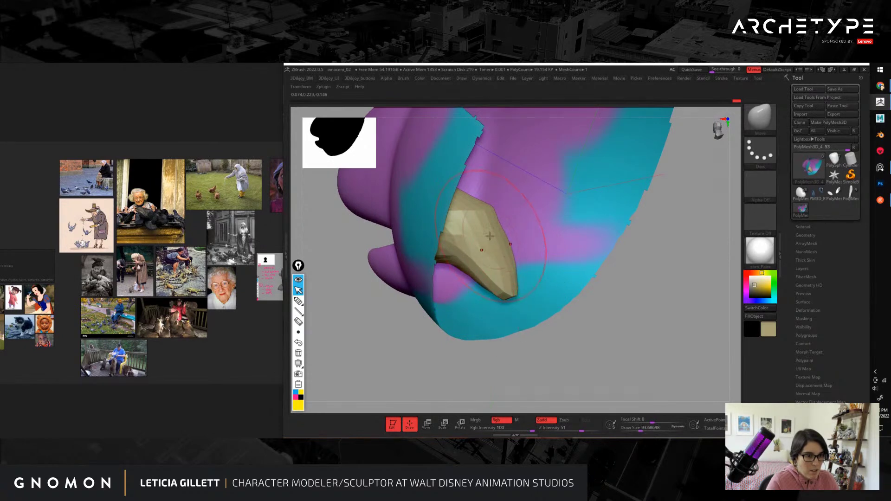
pyautogui.moveTo(644, 319); pyautogui.dragTo(685, 328)
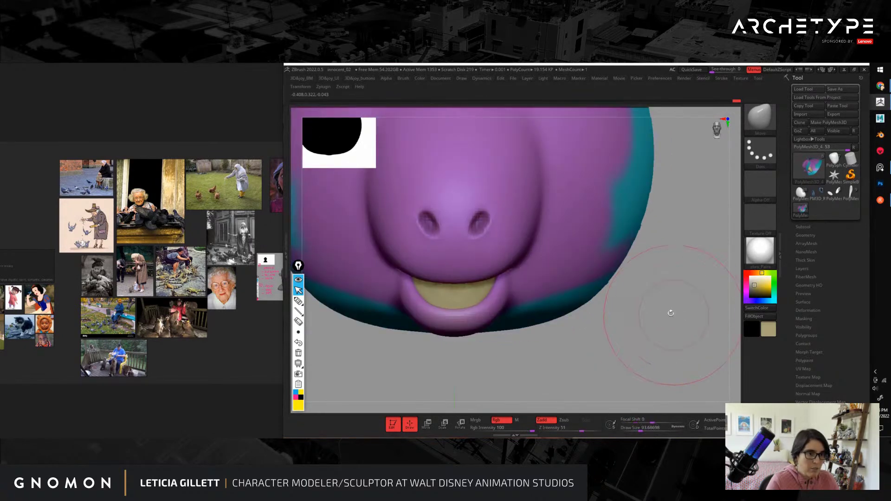
pyautogui.moveTo(621, 351)
pyautogui.mouseDown()
pyautogui.moveTo(627, 345)
pyautogui.moveTo(528, 317)
pyautogui.mouseUp()
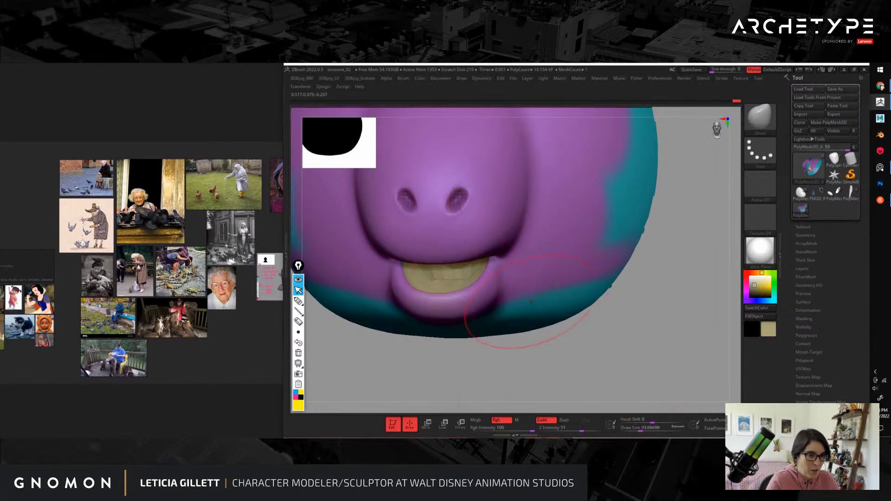
# Step: Reshape the upper side of the beige mouth pocket inside the head with a Move brush about 51 in size
pyautogui.keyDown('alt'); pyautogui.moveTo(614, 356); pyautogui.dragTo(514, 279); pyautogui.keyUp('alt')
pyautogui.press('[')
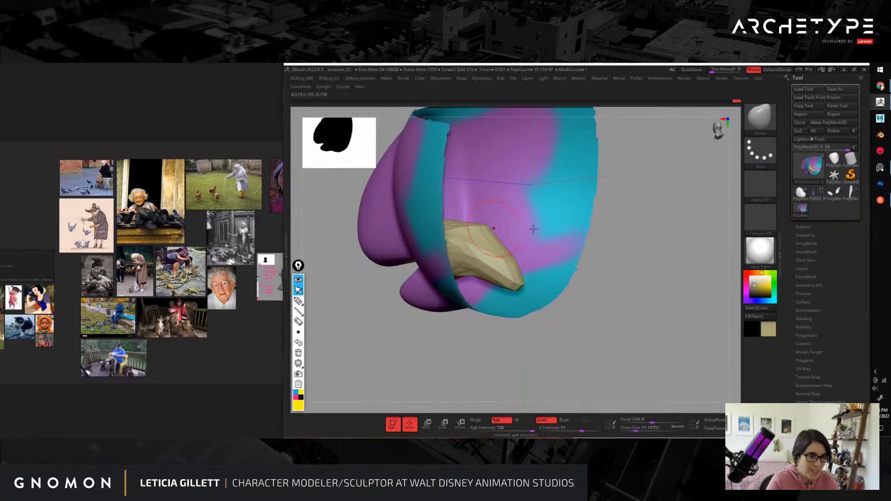
pyautogui.moveTo(648, 225); pyautogui.dragTo(655, 300)
pyautogui.moveTo(456, 231); pyautogui.dragTo(450, 236)
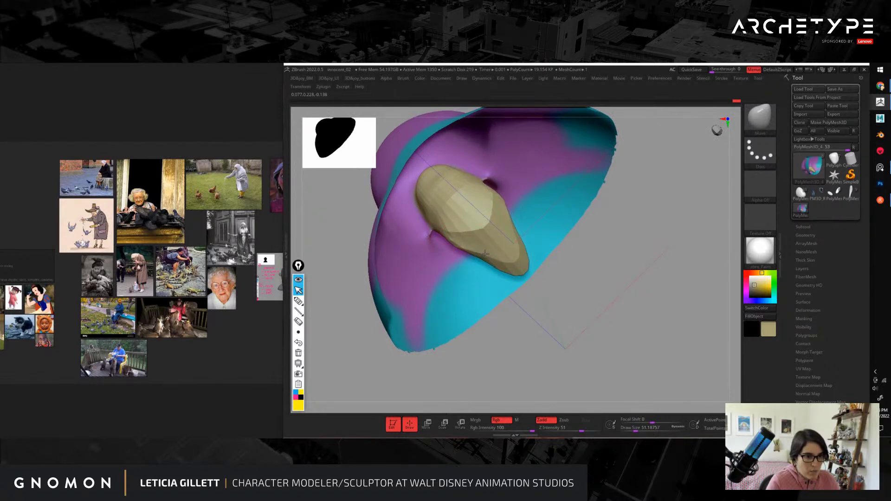
pyautogui.moveTo(624, 315); pyautogui.dragTo(631, 289)
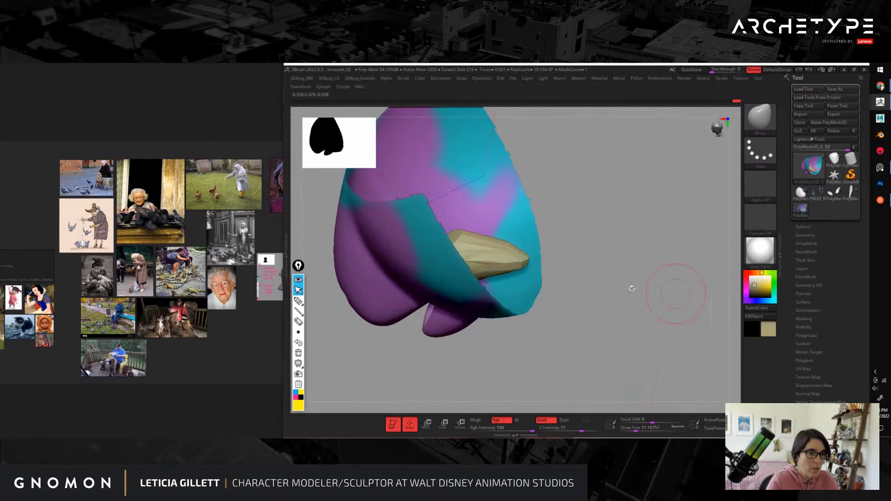
# Step: Adjust the rear tip of the beige mouth pocket with a Move brush about 68 in size, undoing the first attempt
pyautogui.press('s')
pyautogui.moveTo(524, 261); pyautogui.dragTo(526, 261)
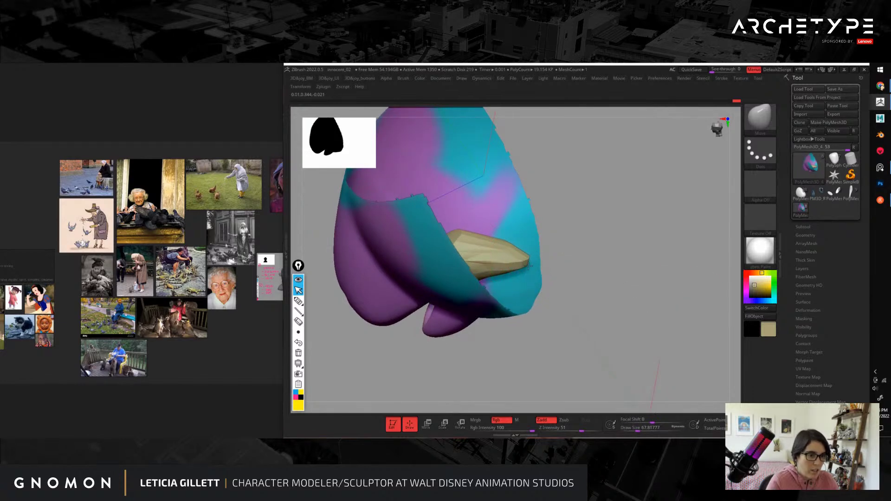
pyautogui.hotkey('ctrl', 'z')
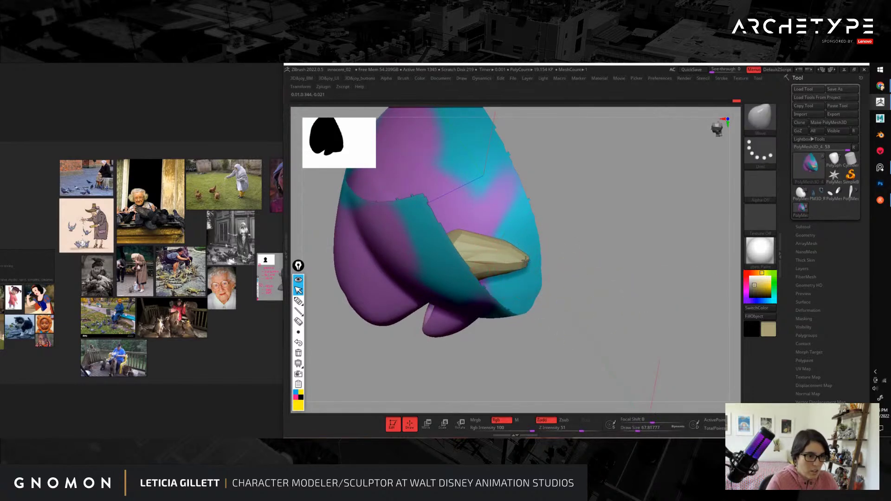
pyautogui.moveTo(525, 261); pyautogui.dragTo(525, 270)
pyautogui.moveTo(608, 267)
pyautogui.mouseDown()
pyautogui.moveTo(628, 302)
pyautogui.moveTo(659, 295)
pyautogui.moveTo(656, 274)
pyautogui.moveTo(535, 255)
pyautogui.mouseUp()
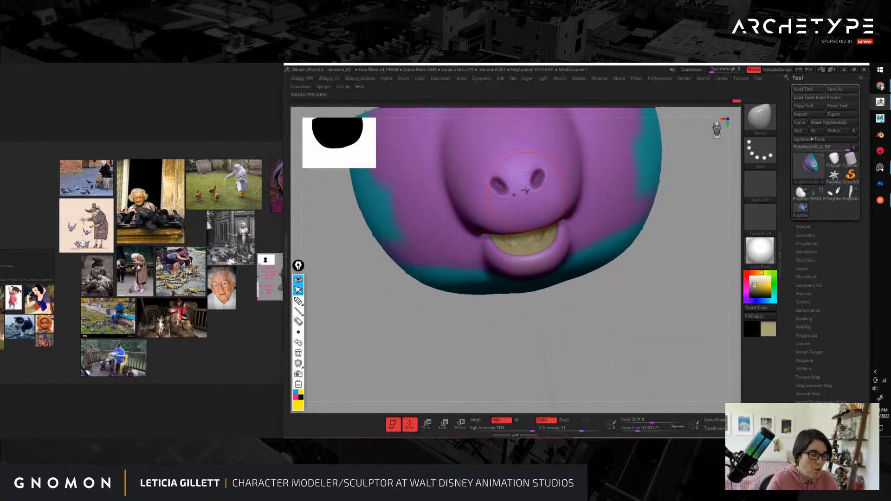
# Step: Refine the beige surface just behind the lower lip with small Move brushes about 20 and 12 in size
pyautogui.keyDown('alt'); pyautogui.moveTo(618, 294); pyautogui.dragTo(620, 346); pyautogui.keyUp('alt')
pyautogui.press('s')
pyautogui.moveTo(564, 232); pyautogui.dragTo(550, 232)
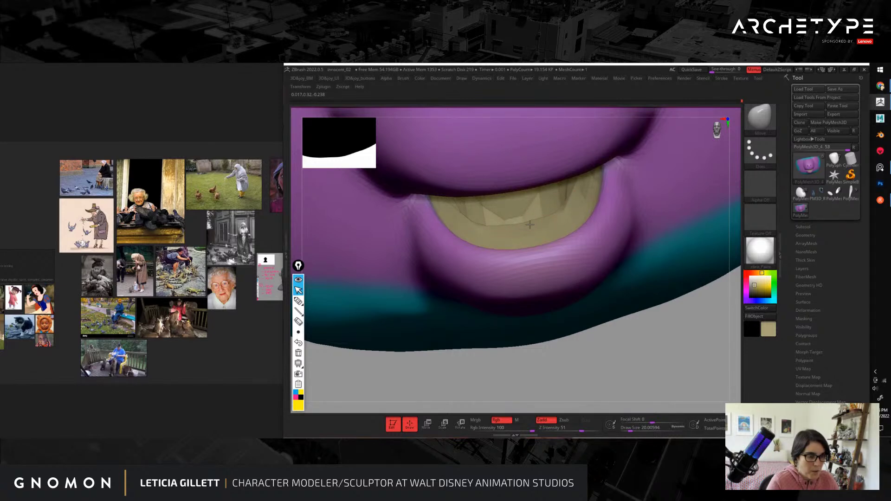
pyautogui.press('s')
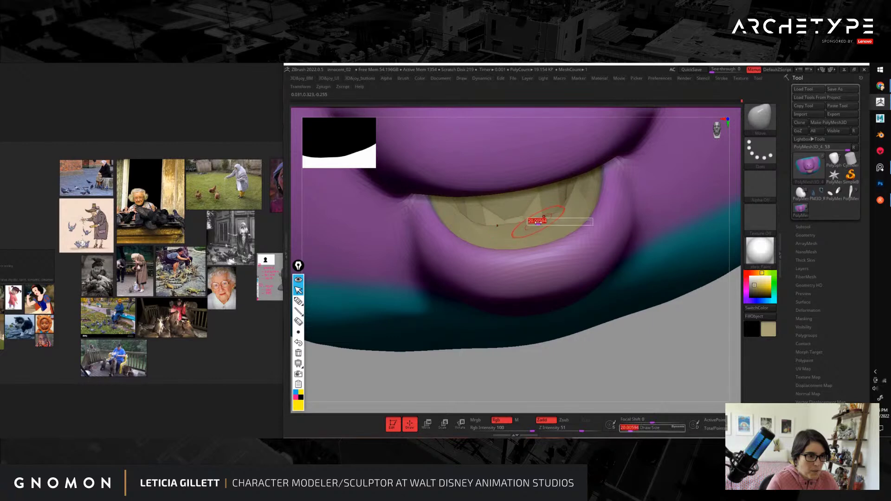
pyautogui.moveTo(539, 220); pyautogui.dragTo(536, 220)
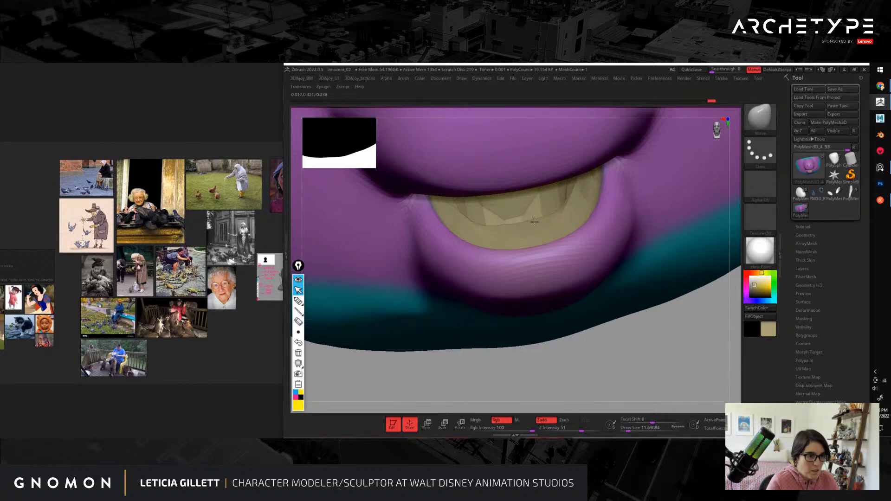
# Step: Unhide the rest of the body and adjust the visible beige mouth interior with a Move brush about 41 in size
pyautogui.keyDown('alt'); pyautogui.moveTo(662, 384); pyautogui.dragTo(636, 286); pyautogui.keyUp('alt')
pyautogui.keyDown('ctrl'); pyautogui.keyDown('shift'); pyautogui.click(649, 307); pyautogui.keyUp('shift'); pyautogui.keyUp('ctrl')
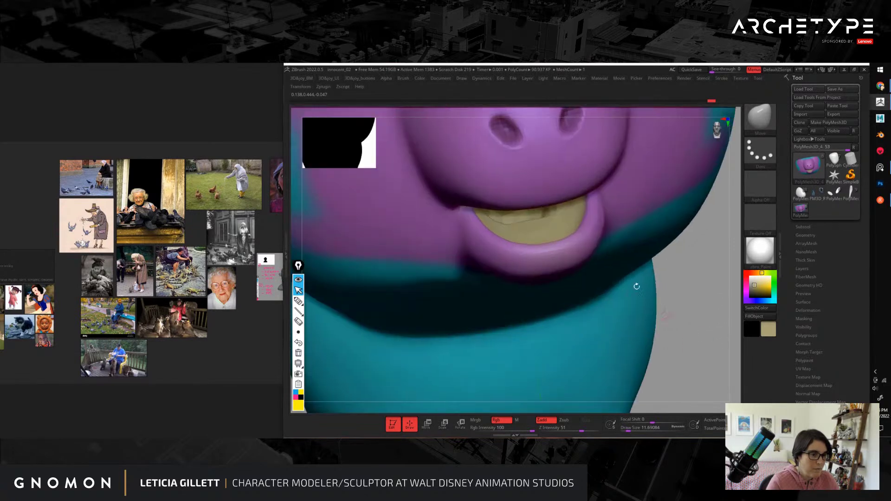
pyautogui.press('s')
pyautogui.moveTo(539, 235)
pyautogui.mouseDown()
pyautogui.moveTo(552, 233)
pyautogui.moveTo(552, 223)
pyautogui.mouseUp()
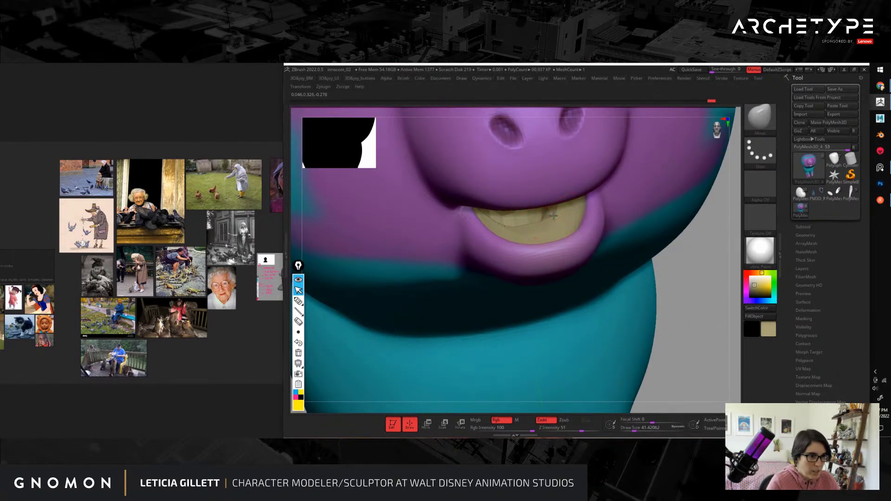
pyautogui.moveTo(652, 238); pyautogui.dragTo(491, 217)
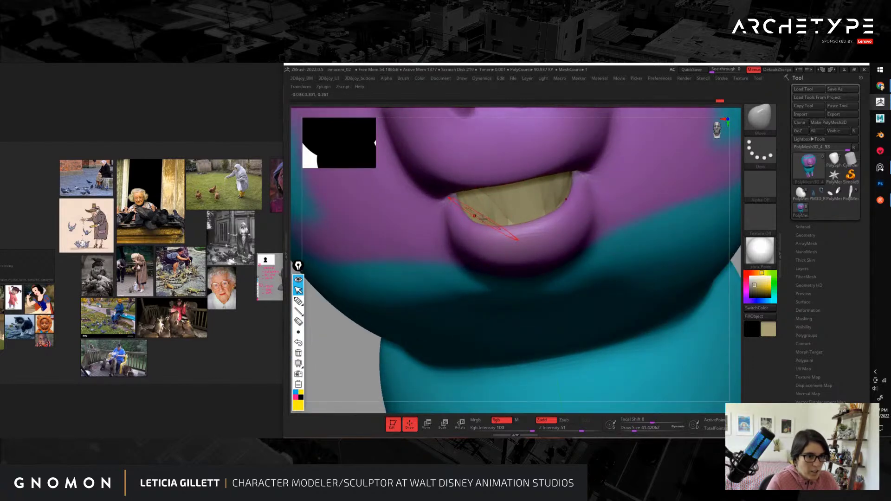
pyautogui.moveTo(344, 334); pyautogui.dragTo(404, 315)
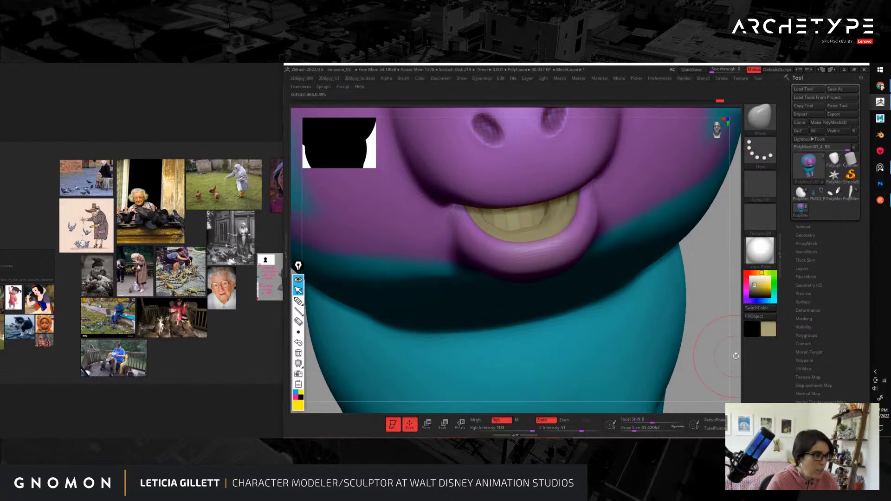
# Step: Isolate the ears and carve a deeper crease along the inside of their teal rims
pyautogui.keyDown('alt'); pyautogui.moveTo(720, 369); pyautogui.dragTo(662, 300); pyautogui.keyUp('alt')
pyautogui.keyDown('alt'); pyautogui.moveTo(637, 273); pyautogui.dragTo(670, 326); pyautogui.keyUp('alt')
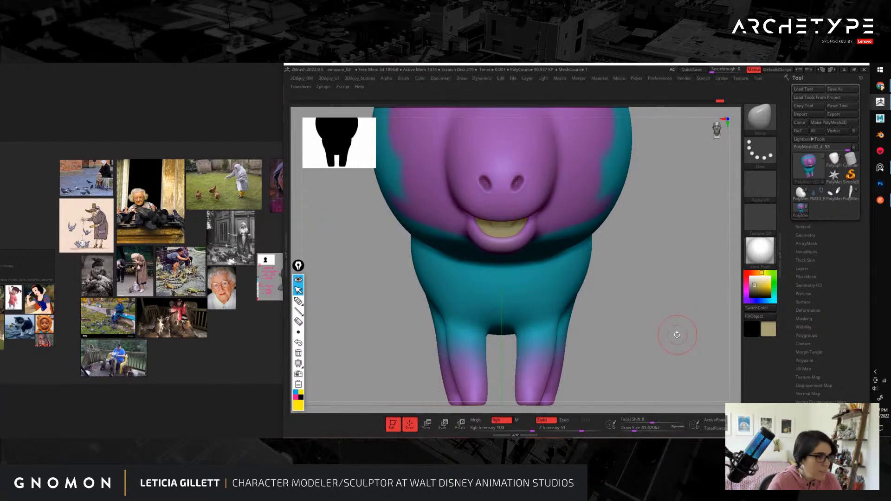
pyautogui.keyDown('alt'); pyautogui.moveTo(681, 335); pyautogui.dragTo(605, 217); pyautogui.keyUp('alt')
pyautogui.moveTo(644, 256); pyautogui.dragTo(686, 317)
pyautogui.moveTo(674, 262)
pyautogui.keyDown('alt'); pyautogui.mouseDown()
pyautogui.moveTo(702, 326)
pyautogui.moveTo(658, 338)
pyautogui.moveTo(663, 332)
pyautogui.moveTo(640, 326)
pyautogui.moveTo(670, 343)
pyautogui.moveTo(658, 339)
pyautogui.moveTo(685, 331)
pyautogui.moveTo(660, 330)
pyautogui.moveTo(682, 324)
pyautogui.moveTo(672, 336)
pyautogui.moveTo(612, 317)
pyautogui.mouseUp(); pyautogui.keyUp('alt')
pyautogui.press('1')
pyautogui.keyDown('alt'); pyautogui.click(546, 237); pyautogui.keyUp('alt')
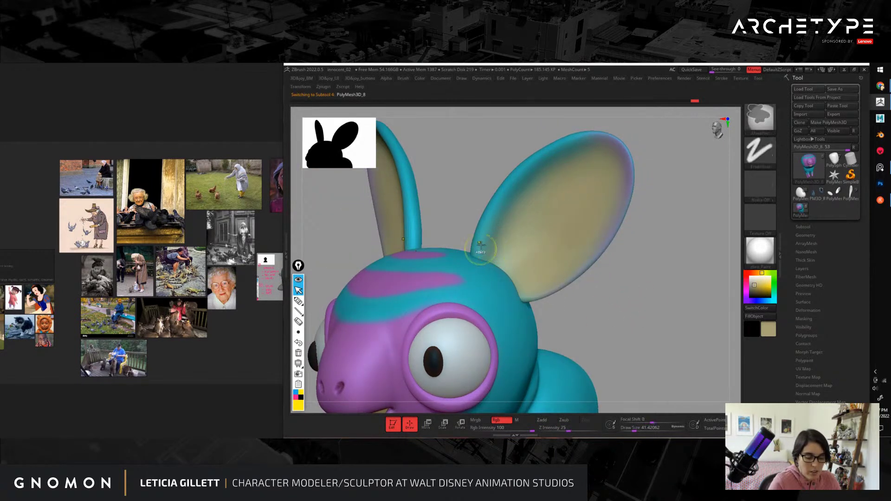
pyautogui.hotkey('ctrl', '1')
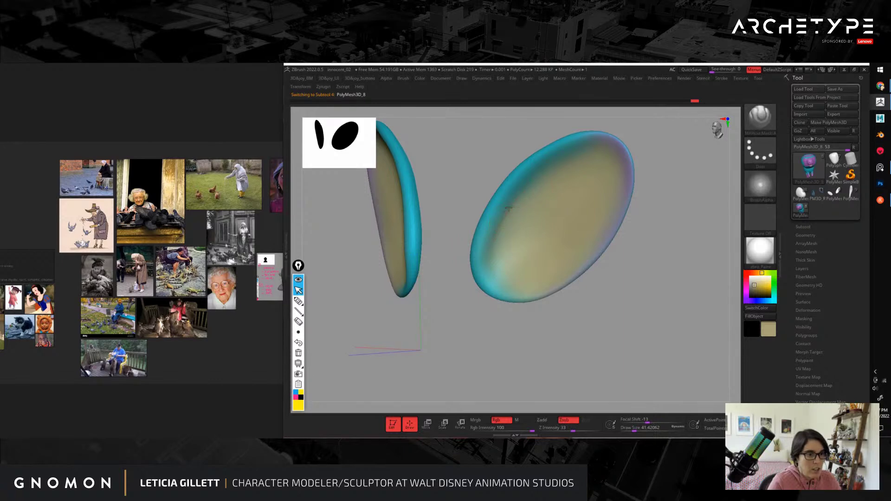
pyautogui.moveTo(674, 118); pyautogui.dragTo(685, 167)
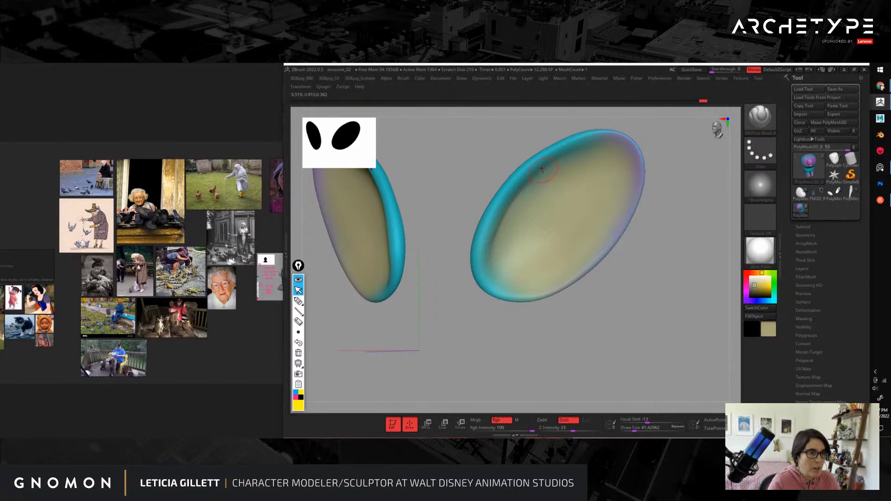
pyautogui.moveTo(674, 177)
pyautogui.mouseDown()
pyautogui.moveTo(682, 175)
pyautogui.moveTo(669, 172)
pyautogui.mouseUp()
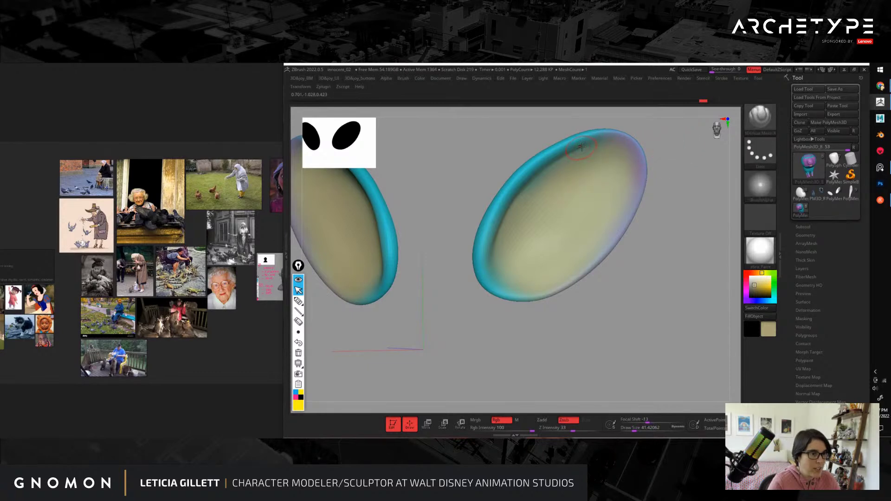
# Step: Show the head and smooth the back of the ear where it joins the head
pyautogui.keyDown('ctrl'); pyautogui.moveTo(698, 280); pyautogui.dragTo(663, 251, button='right'); pyautogui.keyUp('ctrl')
pyautogui.moveTo(696, 312)
pyautogui.keyDown('alt'); pyautogui.mouseDown()
pyautogui.moveTo(647, 255)
pyautogui.moveTo(613, 259)
pyautogui.moveTo(712, 260)
pyautogui.moveTo(630, 280)
pyautogui.moveTo(615, 292)
pyautogui.moveTo(633, 309)
pyautogui.moveTo(568, 275)
pyautogui.moveTo(599, 309)
pyautogui.moveTo(559, 367)
pyautogui.moveTo(640, 330)
pyautogui.moveTo(622, 306)
pyautogui.mouseUp(); pyautogui.keyUp('alt')
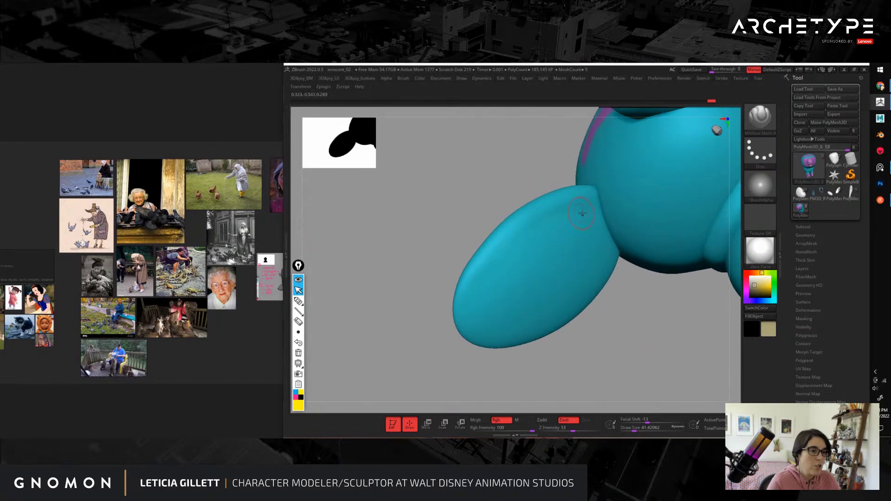
pyautogui.press('b')
pyautogui.press('c')
pyautogui.press('b')
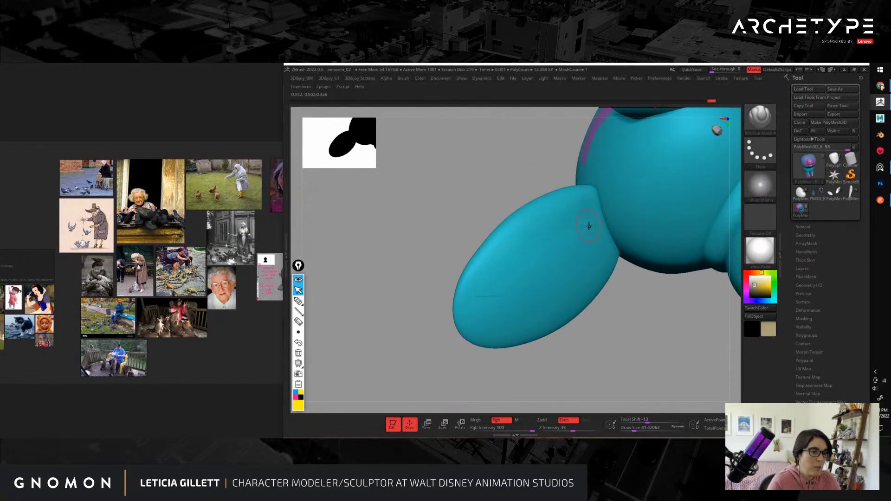
pyautogui.moveTo(587, 223)
pyautogui.keyDown('shift'); pyautogui.mouseDown()
pyautogui.moveTo(570, 237)
pyautogui.moveTo(599, 250)
pyautogui.mouseUp(); pyautogui.keyUp('shift')
pyautogui.moveTo(658, 293)
pyautogui.mouseDown()
pyautogui.moveTo(660, 322)
pyautogui.moveTo(648, 308)
pyautogui.mouseUp()
pyautogui.keyDown('shift'); pyautogui.moveTo(580, 212); pyautogui.dragTo(557, 232); pyautogui.keyUp('shift')
# Step: Isolate the ears, even out their teal back surface, and unhide the whole creature
pyautogui.moveTo(597, 339)
pyautogui.mouseDown()
pyautogui.moveTo(612, 372)
pyautogui.moveTo(609, 364)
pyautogui.mouseUp()
pyautogui.keyDown('ctrl'); pyautogui.keyDown('shift'); pyautogui.click(601, 268); pyautogui.keyUp('shift'); pyautogui.keyUp('ctrl')
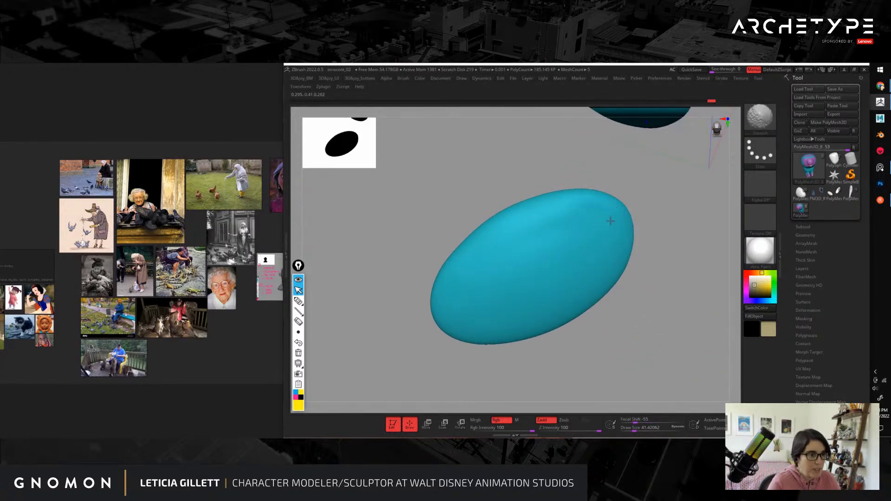
pyautogui.moveTo(644, 235); pyautogui.dragTo(557, 229)
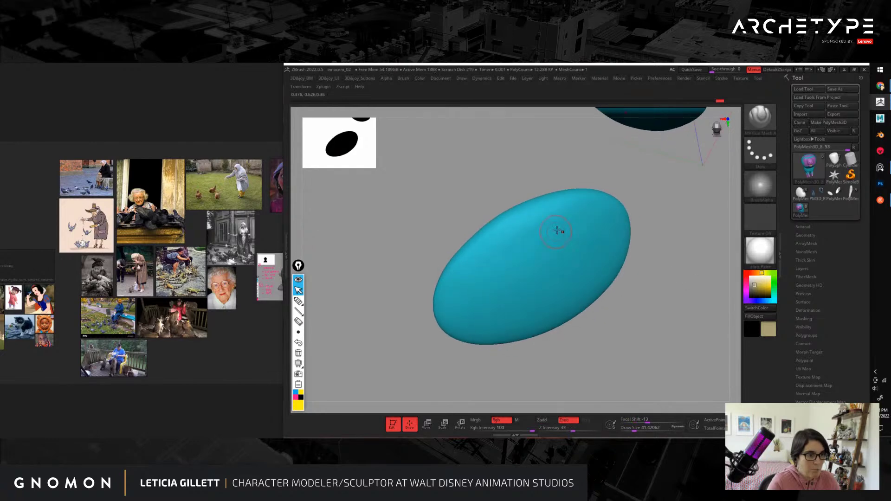
pyautogui.moveTo(636, 279); pyautogui.dragTo(690, 292)
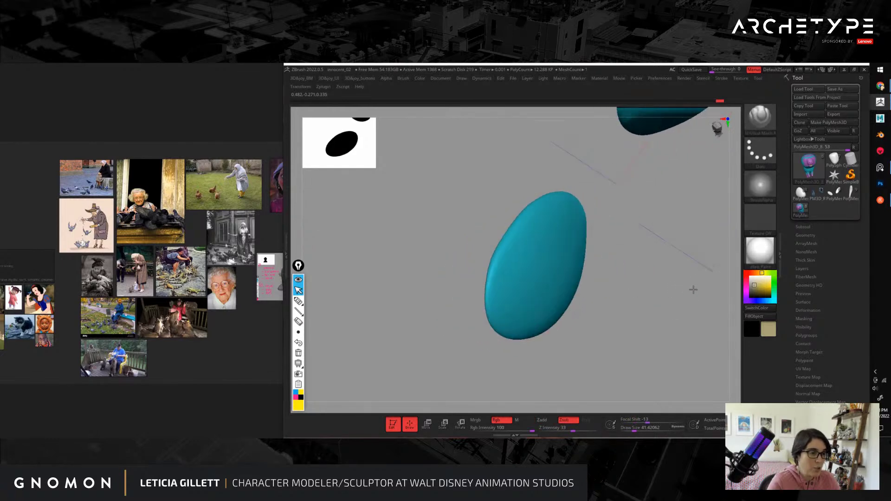
pyautogui.keyDown('ctrl'); pyautogui.keyDown('shift'); pyautogui.click(659, 337); pyautogui.keyUp('shift'); pyautogui.keyUp('ctrl')
# Step: Mask everything except the front feet's inner toes, shift those toes vertically by about 0.0047 along the floor line, and clear the mask
pyautogui.moveTo(659, 337); pyautogui.dragTo(687, 260)
pyautogui.keyDown('alt'); pyautogui.moveTo(701, 327); pyautogui.dragTo(657, 280); pyautogui.keyUp('alt')
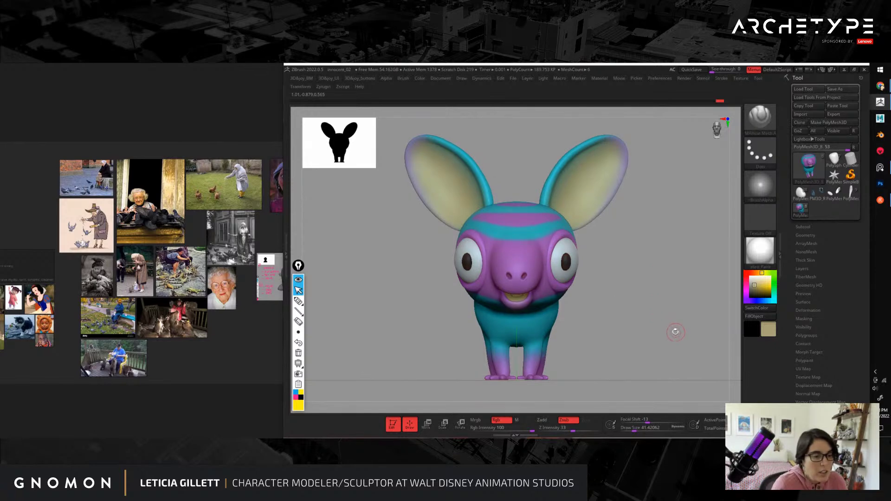
pyautogui.moveTo(659, 343)
pyautogui.keyDown('alt'); pyautogui.mouseDown()
pyautogui.moveTo(667, 272)
pyautogui.moveTo(693, 226)
pyautogui.moveTo(688, 276)
pyautogui.moveTo(699, 261)
pyautogui.mouseUp(); pyautogui.keyUp('alt')
pyautogui.keyDown('alt'); pyautogui.moveTo(514, 296); pyautogui.dragTo(523, 314); pyautogui.keyUp('alt')
pyautogui.press('w')
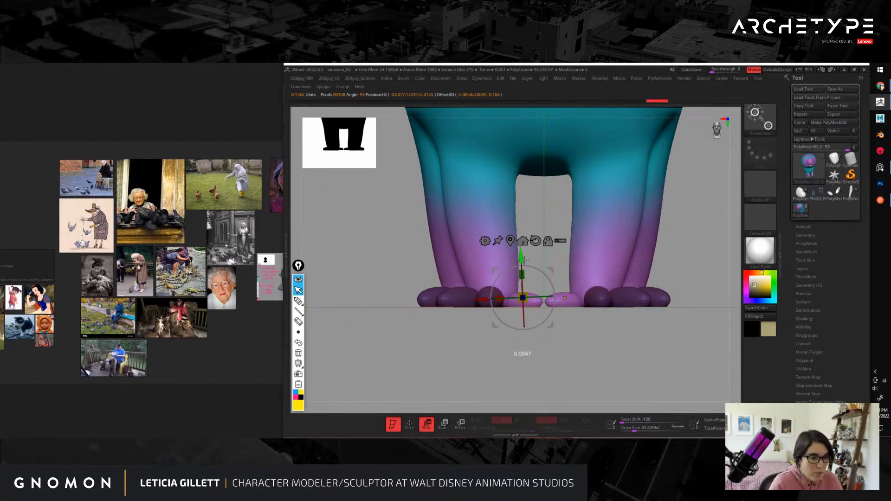
pyautogui.keyDown('ctrl'); pyautogui.moveTo(505, 374); pyautogui.dragTo(547, 390); pyautogui.keyUp('ctrl')
pyautogui.press('q')
# Step: Mask everything except the back feet's inner toes and shift those toes vertically by about 0.0044 along the floor line
pyautogui.keyDown('alt'); pyautogui.moveTo(606, 372); pyautogui.dragTo(564, 346); pyautogui.keyUp('alt')
pyautogui.moveTo(564, 346)
pyautogui.mouseDown()
pyautogui.moveTo(608, 332)
pyautogui.moveTo(603, 291)
pyautogui.moveTo(642, 373)
pyautogui.mouseUp()
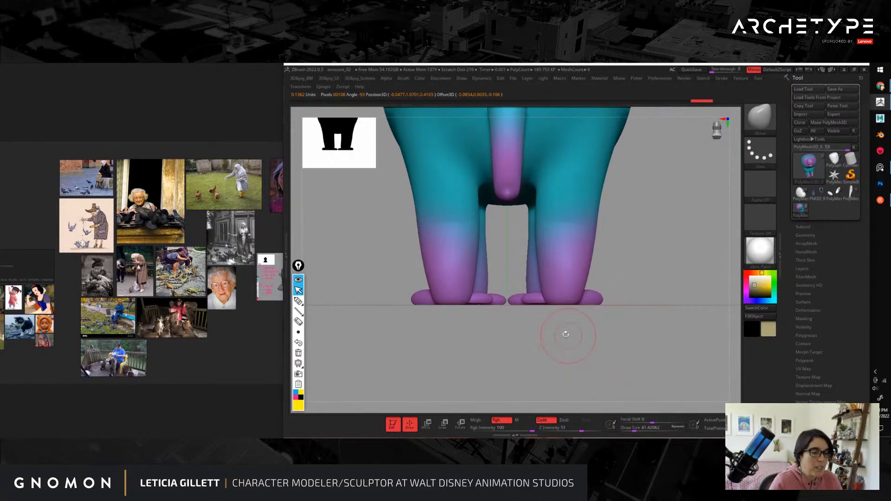
pyautogui.keyDown('alt'); pyautogui.moveTo(565, 334); pyautogui.dragTo(519, 362); pyautogui.keyUp('alt')
pyautogui.press('w')
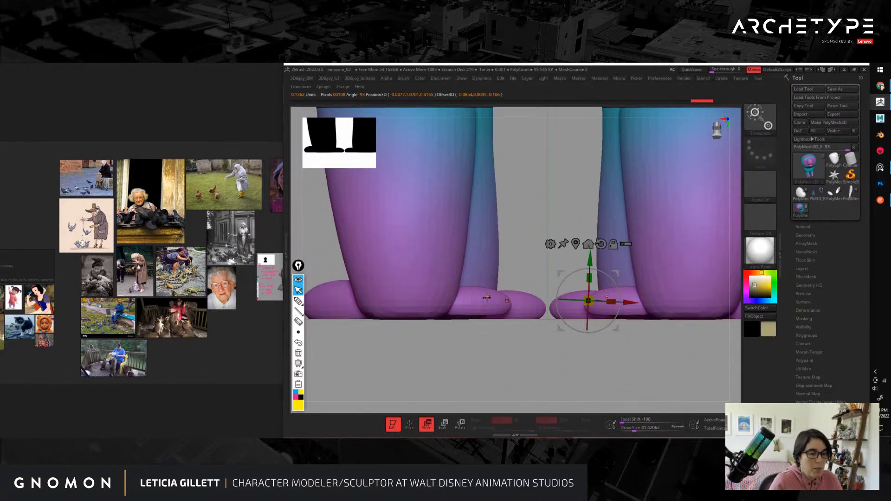
pyautogui.keyDown('ctrl'); pyautogui.click(487, 298); pyautogui.keyUp('ctrl')
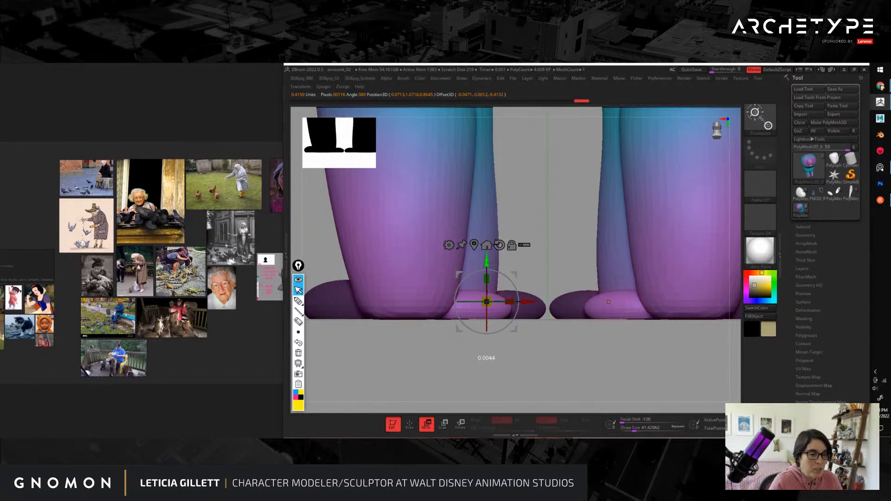
pyautogui.press('q')
pyautogui.moveTo(547, 378)
pyautogui.keyDown('alt'); pyautogui.mouseDown()
pyautogui.moveTo(577, 368)
pyautogui.moveTo(603, 225)
pyautogui.moveTo(658, 284)
pyautogui.moveTo(586, 282)
pyautogui.moveTo(581, 259)
pyautogui.moveTo(639, 323)
pyautogui.mouseUp(); pyautogui.keyUp('alt')
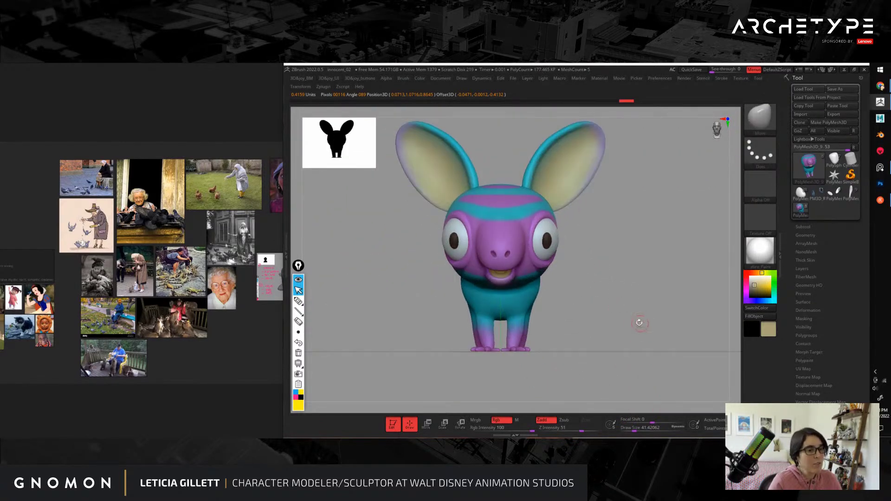
pyautogui.moveTo(641, 279); pyautogui.dragTo(647, 319)
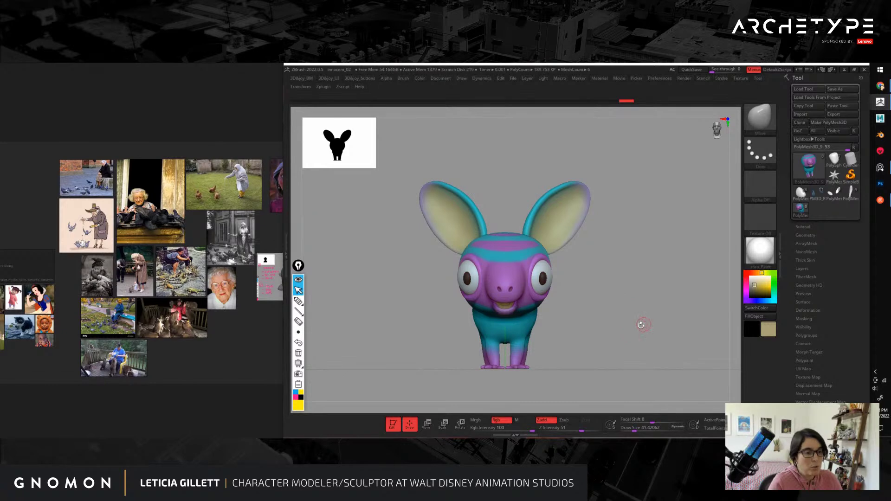
# Step: Select the body and flatten the teal throat below the lower lip with the hPolish brush at draw size about 46
pyautogui.moveTo(641, 325); pyautogui.dragTo(567, 253)
pyautogui.keyDown('alt'); pyautogui.moveTo(495, 213); pyautogui.dragTo(471, 352); pyautogui.keyUp('alt')
pyautogui.moveTo(480, 251); pyautogui.dragTo(506, 265)
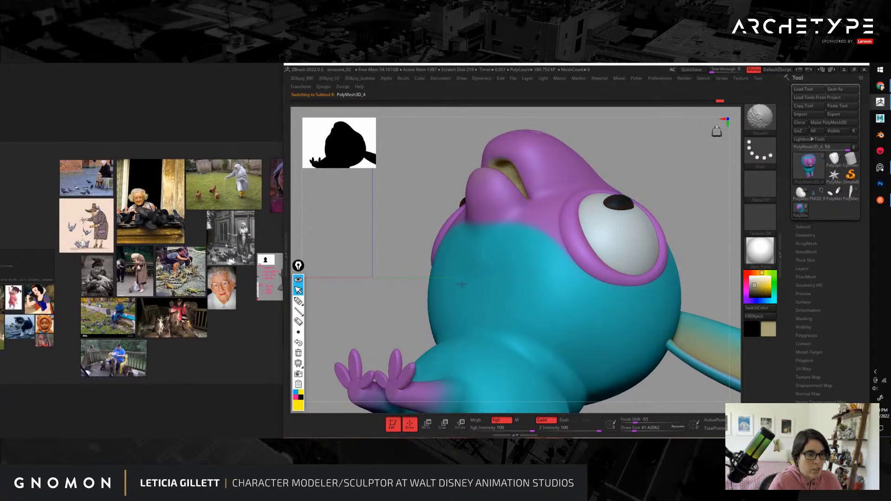
pyautogui.moveTo(389, 310)
pyautogui.mouseDown()
pyautogui.moveTo(537, 241)
pyautogui.moveTo(561, 241)
pyautogui.moveTo(565, 252)
pyautogui.moveTo(499, 300)
pyautogui.mouseUp()
pyautogui.press('s')
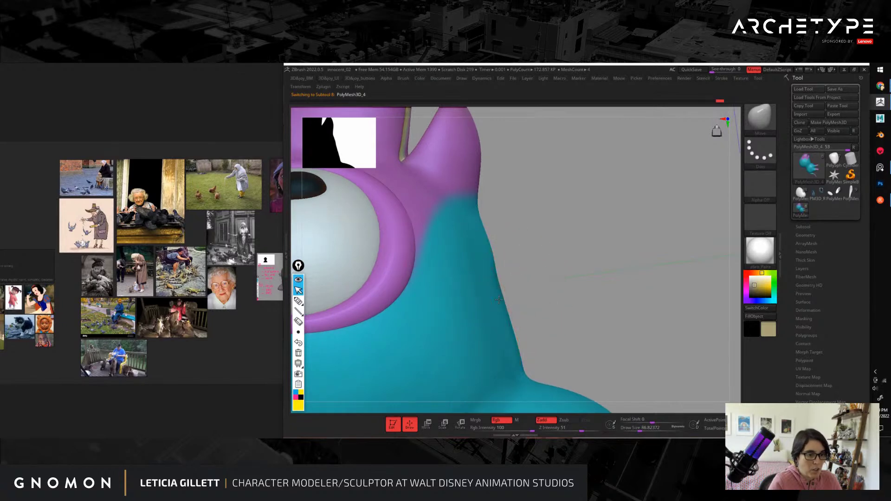
pyautogui.moveTo(549, 254); pyautogui.dragTo(505, 250)
pyautogui.press('b')
pyautogui.press('h')
pyautogui.press('p')
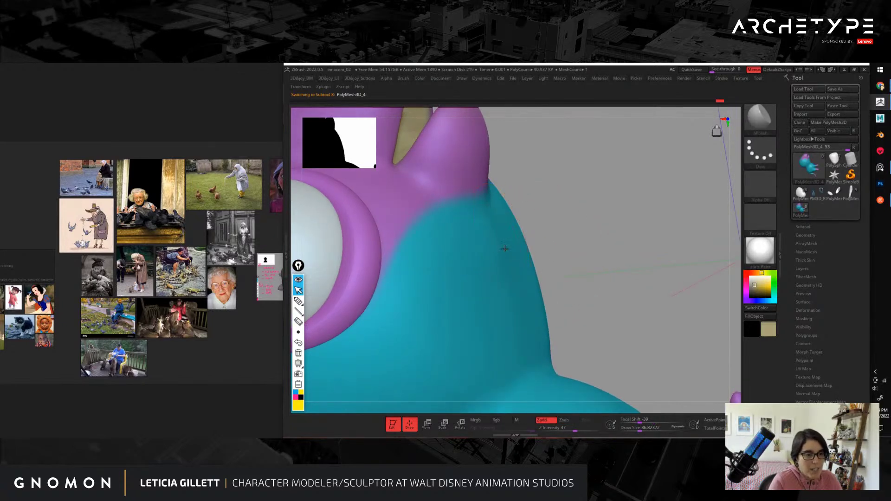
pyautogui.press('s')
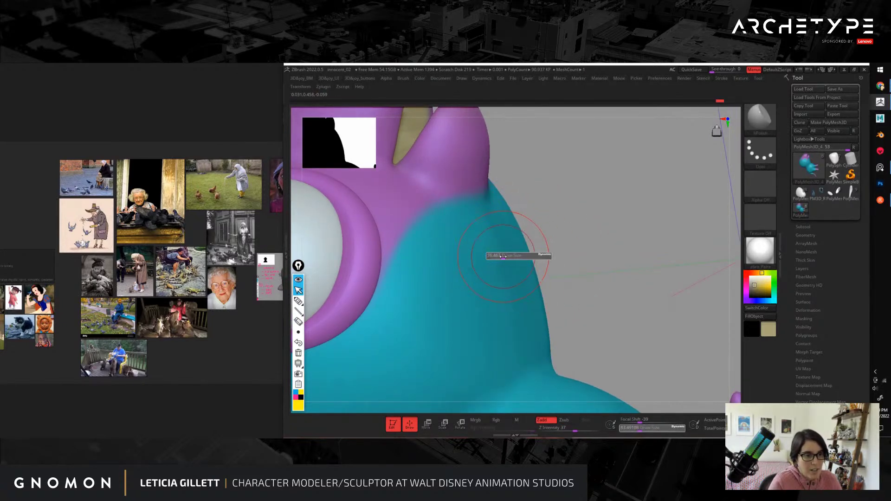
pyautogui.moveTo(506, 254); pyautogui.dragTo(492, 253)
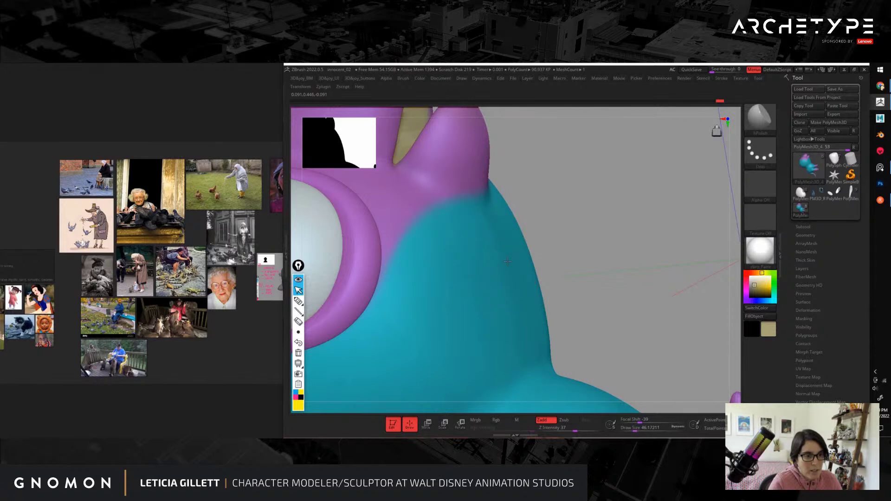
# Step: Smooth the throat surface and the crease where it meets the chest
pyautogui.moveTo(603, 288)
pyautogui.mouseDown()
pyautogui.moveTo(612, 288)
pyautogui.moveTo(623, 259)
pyautogui.moveTo(597, 264)
pyautogui.moveTo(594, 297)
pyautogui.mouseUp()
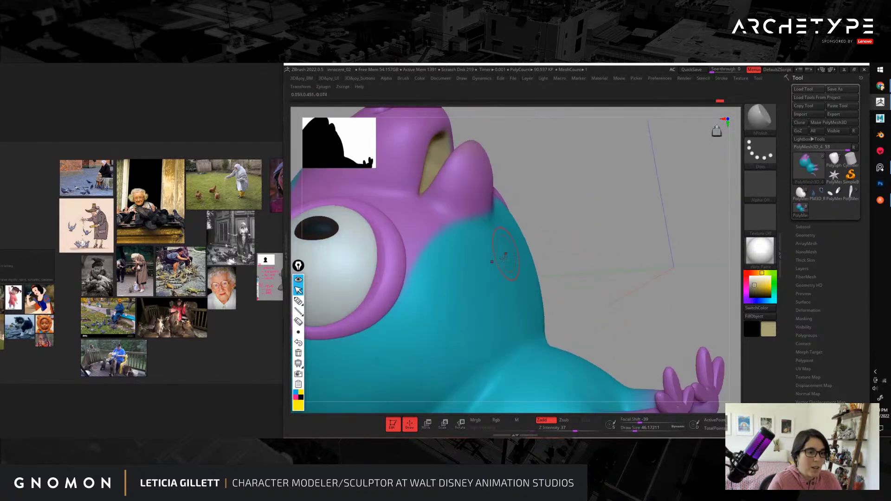
pyautogui.keyDown('shift'); pyautogui.moveTo(505, 258); pyautogui.dragTo(493, 279); pyautogui.keyUp('shift')
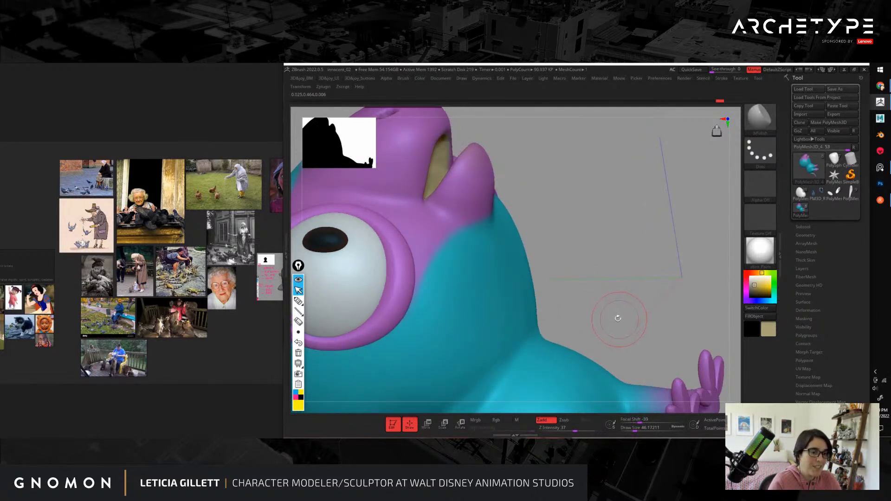
pyautogui.moveTo(615, 316); pyautogui.dragTo(581, 253)
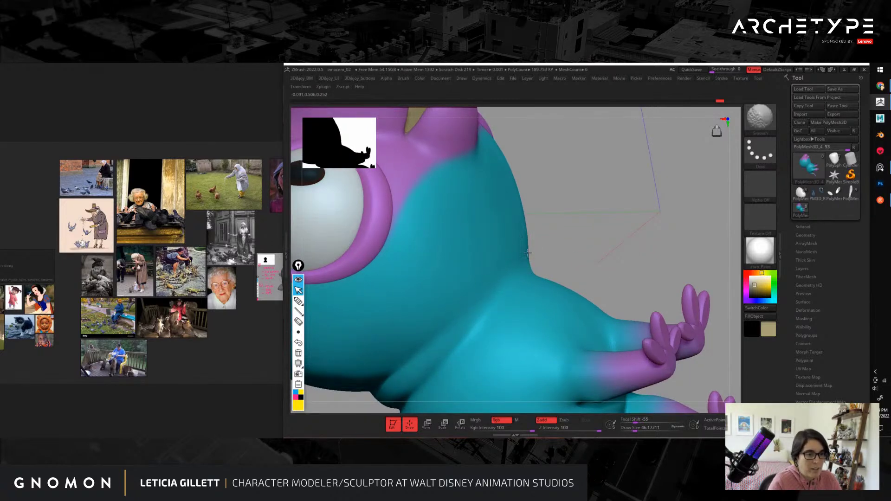
pyautogui.keyDown('shift'); pyautogui.moveTo(514, 275); pyautogui.dragTo(514, 293); pyautogui.keyUp('shift')
pyautogui.keyDown('alt'); pyautogui.moveTo(635, 248); pyautogui.dragTo(475, 175); pyautogui.keyUp('alt')
pyautogui.moveTo(603, 208); pyautogui.dragTo(589, 303)
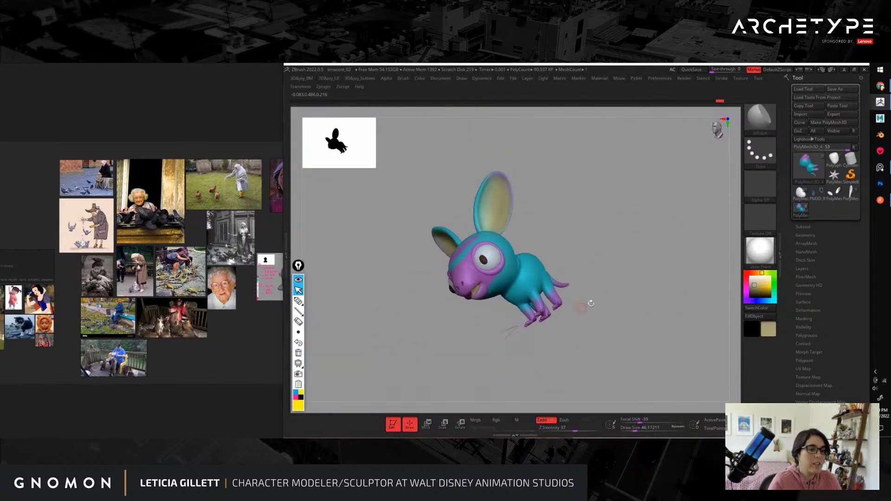
pyautogui.keyDown('shift'); pyautogui.moveTo(629, 276); pyautogui.dragTo(605, 294); pyautogui.keyUp('shift')
# Step: Isolate the lower lip and mouth interior, reshape the mouth floor with the Move brush, smooth it, and unhide the body
pyautogui.moveTo(478, 332)
pyautogui.keyDown('alt'); pyautogui.mouseDown()
pyautogui.moveTo(508, 367)
pyautogui.moveTo(478, 343)
pyautogui.moveTo(610, 334)
pyautogui.moveTo(619, 274)
pyautogui.moveTo(594, 243)
pyautogui.moveTo(656, 283)
pyautogui.moveTo(663, 304)
pyautogui.mouseUp(); pyautogui.keyUp('alt')
pyautogui.keyDown('ctrl'); pyautogui.keyDown('shift'); pyautogui.click(504, 278); pyautogui.keyUp('shift'); pyautogui.keyUp('ctrl')
pyautogui.moveTo(452, 308); pyautogui.dragTo(617, 392)
pyautogui.press('b')
pyautogui.press('m')
pyautogui.press('v')
pyautogui.moveTo(506, 288)
pyautogui.mouseDown()
pyautogui.moveTo(498, 283)
pyautogui.moveTo(508, 266)
pyautogui.mouseUp()
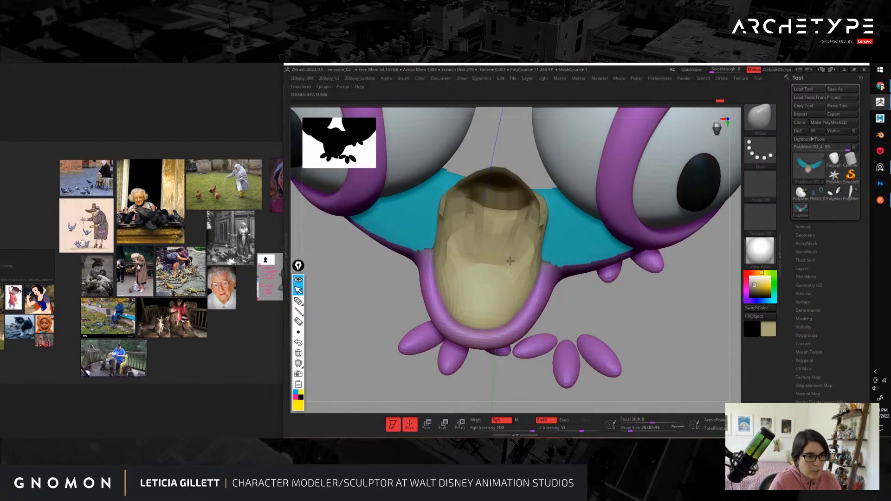
pyautogui.moveTo(645, 296)
pyautogui.mouseDown()
pyautogui.moveTo(681, 281)
pyautogui.moveTo(679, 248)
pyautogui.moveTo(648, 279)
pyautogui.mouseUp()
pyautogui.moveTo(500, 272); pyautogui.dragTo(497, 272)
pyautogui.keyDown('shift'); pyautogui.moveTo(513, 264); pyautogui.dragTo(503, 268); pyautogui.keyUp('shift')
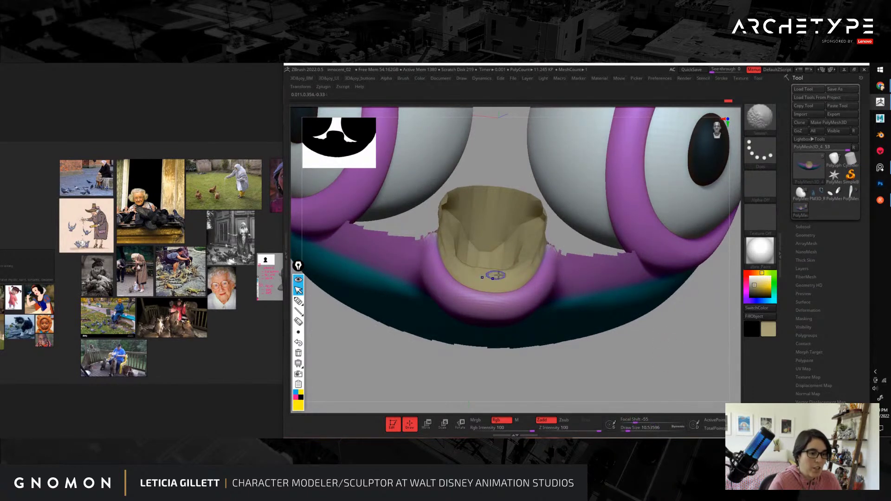
pyautogui.keyDown('alt'); pyautogui.moveTo(672, 348); pyautogui.dragTo(589, 246); pyautogui.keyUp('alt')
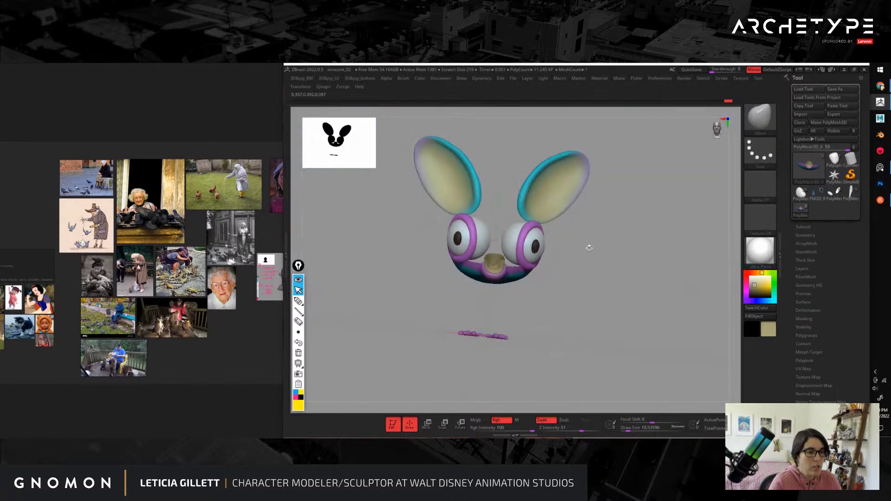
pyautogui.keyDown('ctrl'); pyautogui.keyDown('shift'); pyautogui.click(636, 300); pyautogui.keyUp('shift'); pyautogui.keyUp('ctrl')
# Step: Isolate the mouth interior again and build up volume on its floor with the ClayBuildup brush at draw size about 23
pyautogui.moveTo(636, 301); pyautogui.dragTo(674, 320)
pyautogui.keyDown('alt'); pyautogui.moveTo(668, 284); pyautogui.dragTo(658, 306); pyautogui.keyUp('alt')
pyautogui.moveTo(658, 306); pyautogui.dragTo(664, 339)
pyautogui.keyDown('ctrl'); pyautogui.keyDown('shift'); pyautogui.click(512, 267); pyautogui.keyUp('shift'); pyautogui.keyUp('ctrl')
pyautogui.moveTo(684, 292)
pyautogui.mouseDown()
pyautogui.moveTo(637, 306)
pyautogui.moveTo(642, 332)
pyautogui.mouseUp()
pyautogui.press('b')
pyautogui.press('c')
pyautogui.press('b')
pyautogui.press('s')
pyautogui.moveTo(494, 266); pyautogui.dragTo(497, 266)
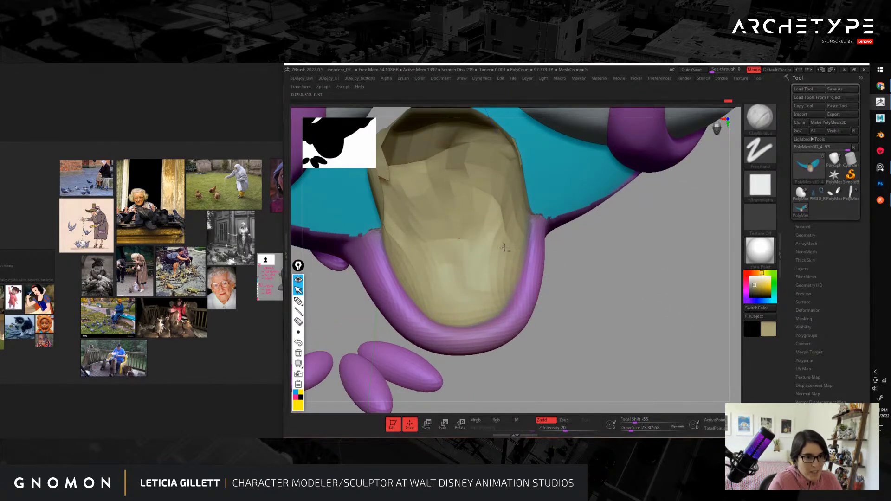
# Step: Continue building up the sides of the mouth floor, smooth the added volume, and unhide the whole body
pyautogui.moveTo(619, 305)
pyautogui.mouseDown()
pyautogui.moveTo(605, 292)
pyautogui.moveTo(603, 301)
pyautogui.mouseUp()
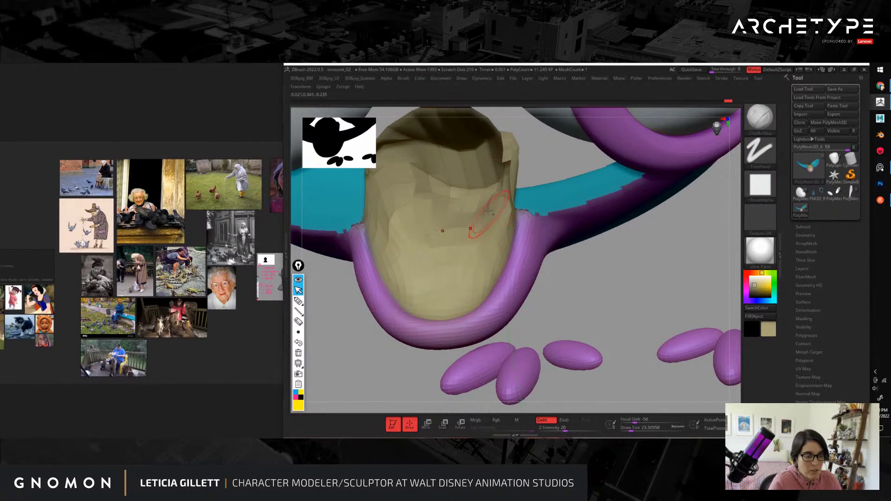
pyautogui.moveTo(613, 292); pyautogui.dragTo(514, 228)
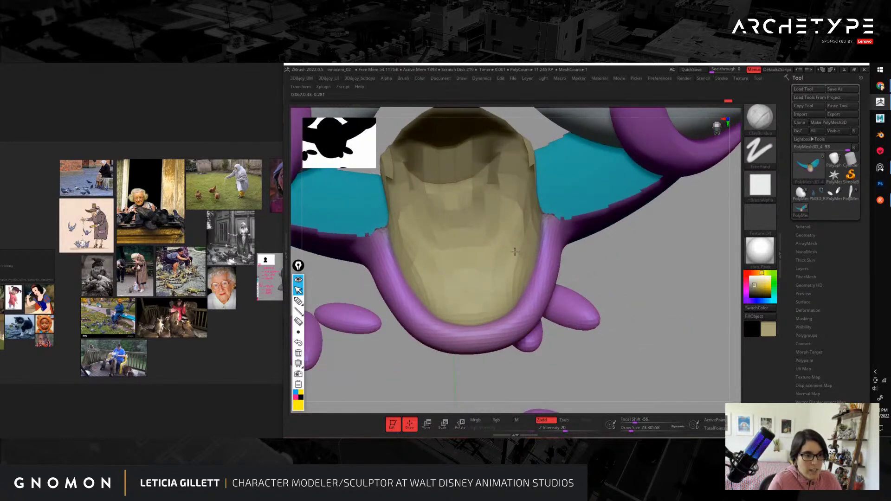
pyautogui.moveTo(601, 264)
pyautogui.mouseDown()
pyautogui.moveTo(627, 255)
pyautogui.moveTo(625, 267)
pyautogui.moveTo(590, 249)
pyautogui.mouseUp()
pyautogui.moveTo(484, 265)
pyautogui.keyDown('shift'); pyautogui.mouseDown()
pyautogui.moveTo(486, 244)
pyautogui.moveTo(490, 256)
pyautogui.moveTo(425, 218)
pyautogui.mouseUp(); pyautogui.keyUp('shift')
pyautogui.moveTo(632, 341)
pyautogui.keyDown('alt'); pyautogui.mouseDown()
pyautogui.moveTo(599, 312)
pyautogui.moveTo(607, 310)
pyautogui.moveTo(656, 400)
pyautogui.mouseUp(); pyautogui.keyUp('alt')
pyautogui.keyDown('ctrl'); pyautogui.keyDown('shift'); pyautogui.click(614, 319); pyautogui.keyUp('shift'); pyautogui.keyUp('ctrl')
# Step: Adjust the beige mouth interior between the lips with the Move brush at draw size about 10.5 and smooth it near the mouth corner
pyautogui.press('b')
pyautogui.press('m')
pyautogui.press('v')
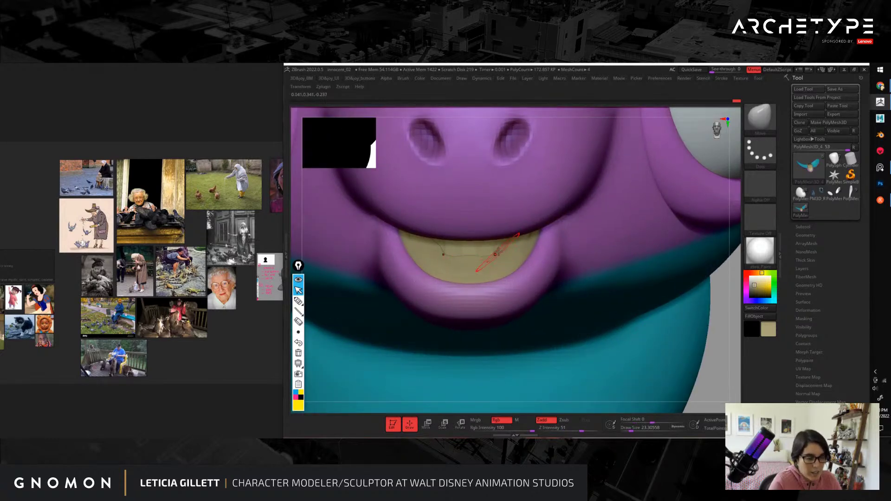
pyautogui.press('s')
pyautogui.moveTo(501, 248); pyautogui.dragTo(498, 247)
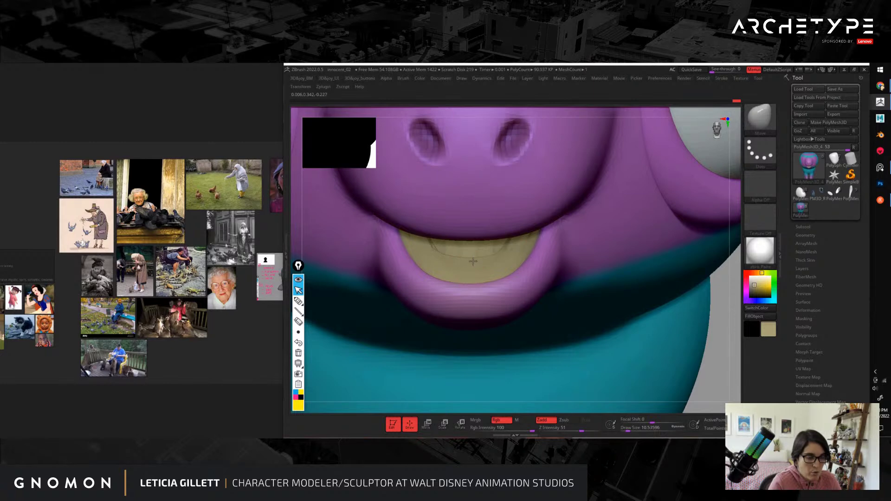
pyautogui.keyDown('alt'); pyautogui.moveTo(714, 370); pyautogui.dragTo(626, 274); pyautogui.keyUp('alt')
pyautogui.moveTo(626, 283)
pyautogui.mouseDown()
pyautogui.moveTo(653, 293)
pyautogui.moveTo(688, 374)
pyautogui.moveTo(652, 318)
pyautogui.mouseUp()
pyautogui.keyDown('shift'); pyautogui.moveTo(506, 250); pyautogui.dragTo(524, 279); pyautogui.keyUp('shift')
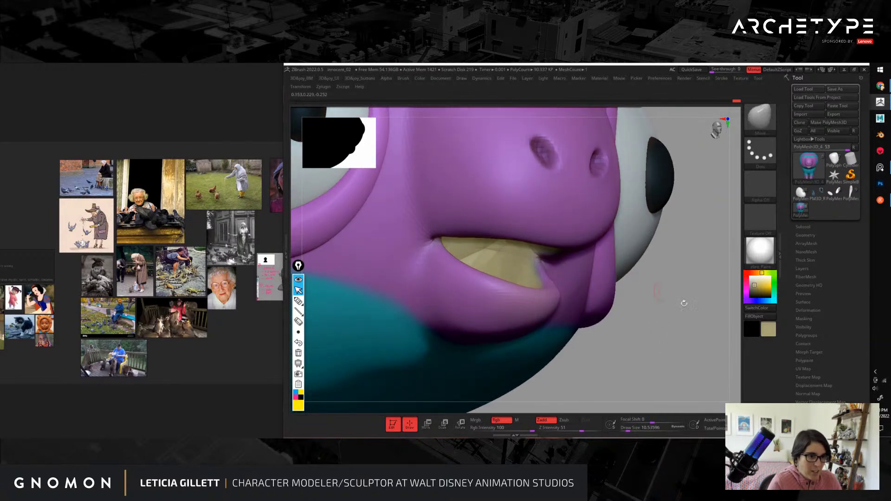
pyautogui.moveTo(684, 302)
pyautogui.mouseDown()
pyautogui.moveTo(673, 300)
pyautogui.moveTo(686, 314)
pyautogui.moveTo(672, 348)
pyautogui.moveTo(639, 353)
pyautogui.mouseUp()
pyautogui.press('f')
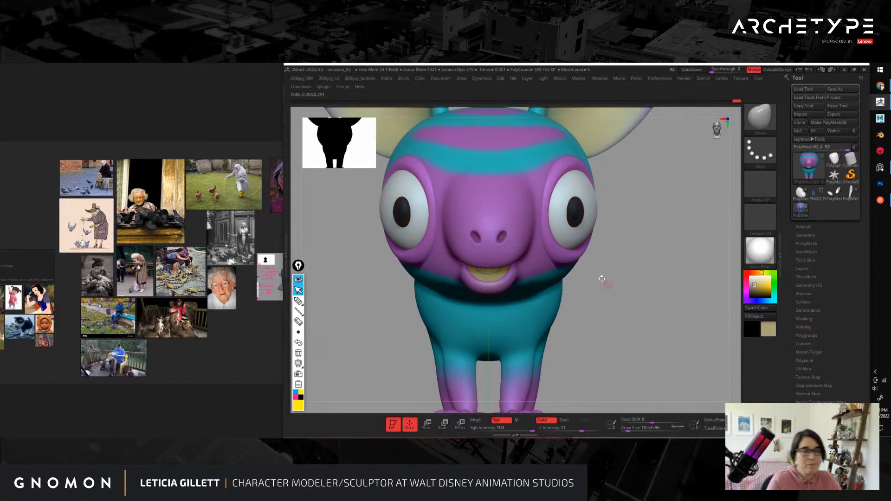
# Step: Isolate the lower mouth, push its front floor into shape with the Move brush at draw size about 35, and unhide the creature
pyautogui.moveTo(648, 309)
pyautogui.mouseDown()
pyautogui.moveTo(527, 338)
pyautogui.moveTo(506, 295)
pyautogui.moveTo(504, 366)
pyautogui.moveTo(558, 370)
pyautogui.moveTo(594, 354)
pyautogui.moveTo(452, 296)
pyautogui.moveTo(439, 307)
pyautogui.mouseUp()
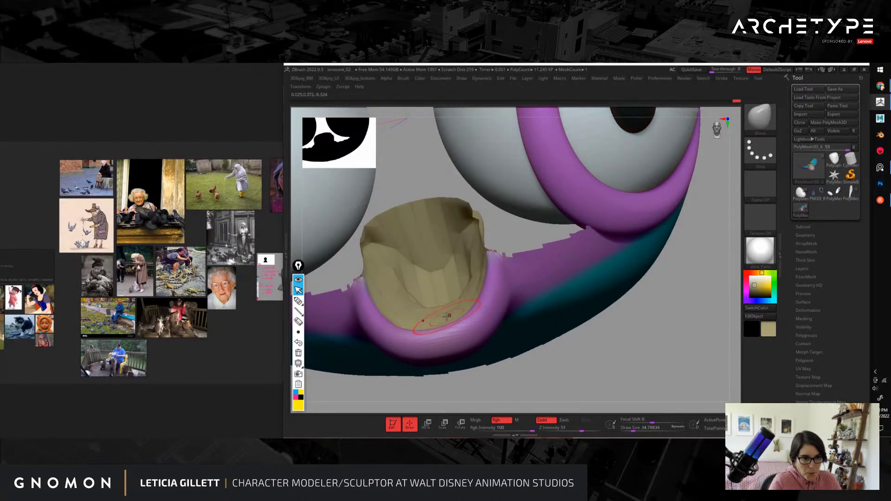
pyautogui.moveTo(660, 381); pyautogui.dragTo(497, 256)
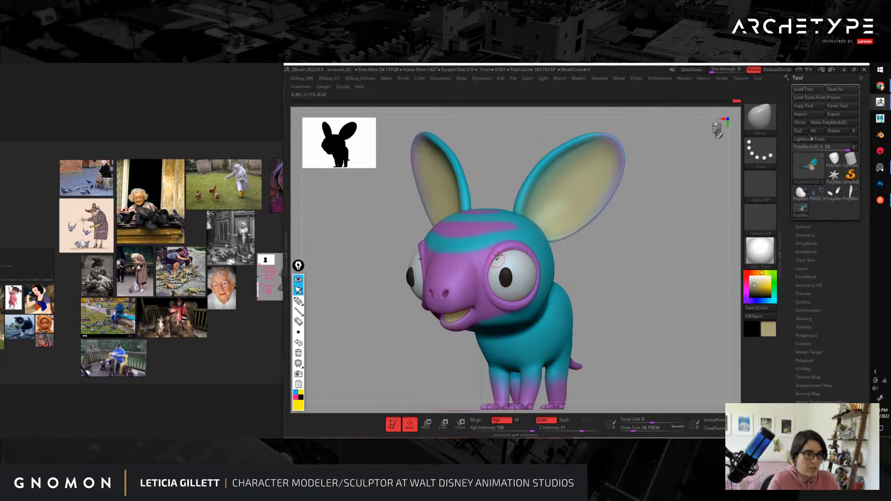
pyautogui.moveTo(643, 308)
pyautogui.keyDown('alt'); pyautogui.mouseDown()
pyautogui.moveTo(649, 326)
pyautogui.moveTo(637, 305)
pyautogui.mouseUp(); pyautogui.keyUp('alt')
# Step: Bring the point counts into view, select the ears subtool PolyMesh3D_8, and subdivide its mesh until the surface is smooth
pyautogui.keyDown('ctrl'); pyautogui.moveTo(379, 421); pyautogui.dragTo(319, 422); pyautogui.keyUp('ctrl')
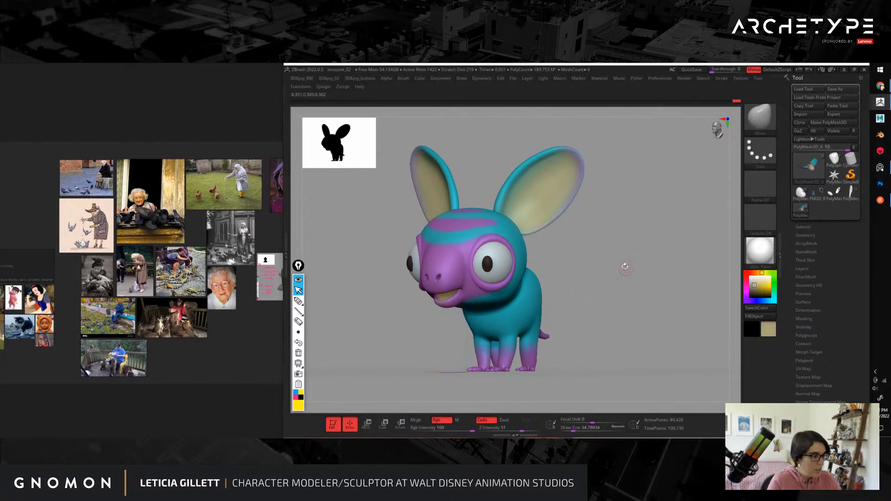
pyautogui.moveTo(625, 264)
pyautogui.keyDown('alt'); pyautogui.mouseDown()
pyautogui.moveTo(642, 273)
pyautogui.moveTo(649, 297)
pyautogui.moveTo(624, 296)
pyautogui.moveTo(678, 289)
pyautogui.moveTo(660, 256)
pyautogui.moveTo(663, 208)
pyautogui.moveTo(695, 255)
pyautogui.moveTo(656, 279)
pyautogui.moveTo(678, 335)
pyautogui.moveTo(646, 265)
pyautogui.moveTo(691, 288)
pyautogui.mouseUp(); pyautogui.keyUp('alt')
pyautogui.click(808, 226)
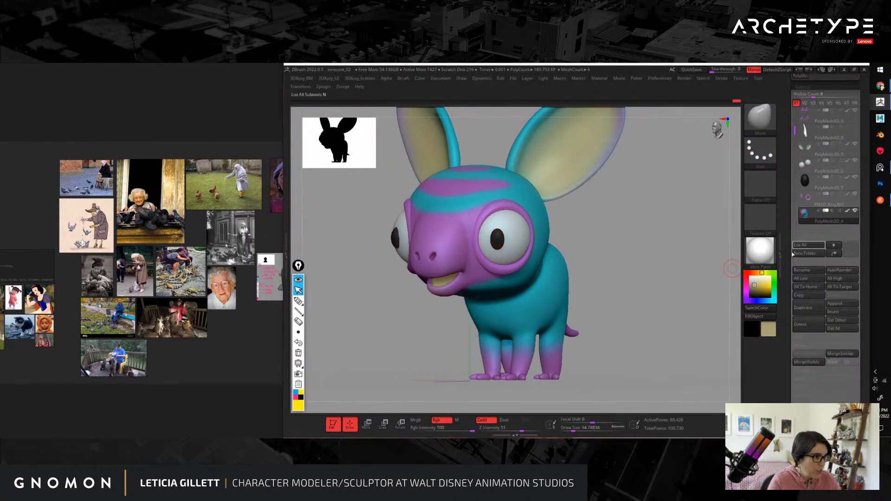
pyautogui.moveTo(789, 220); pyautogui.dragTo(798, 246)
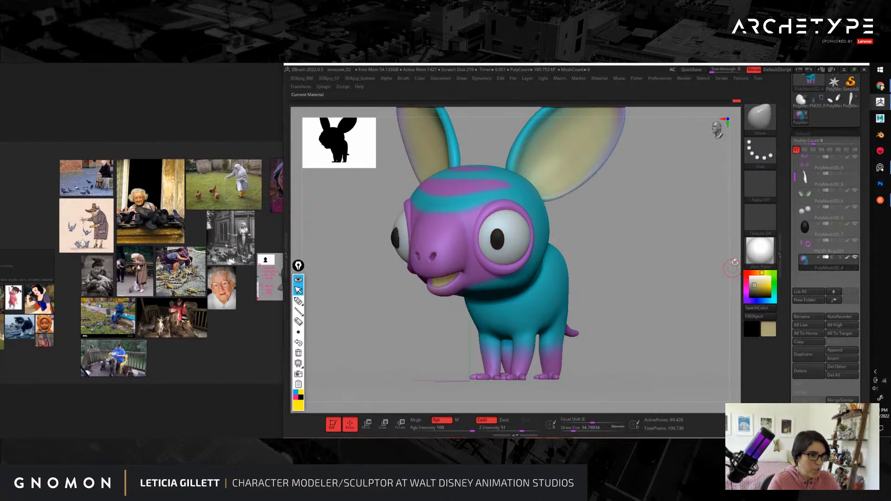
pyautogui.click(805, 196)
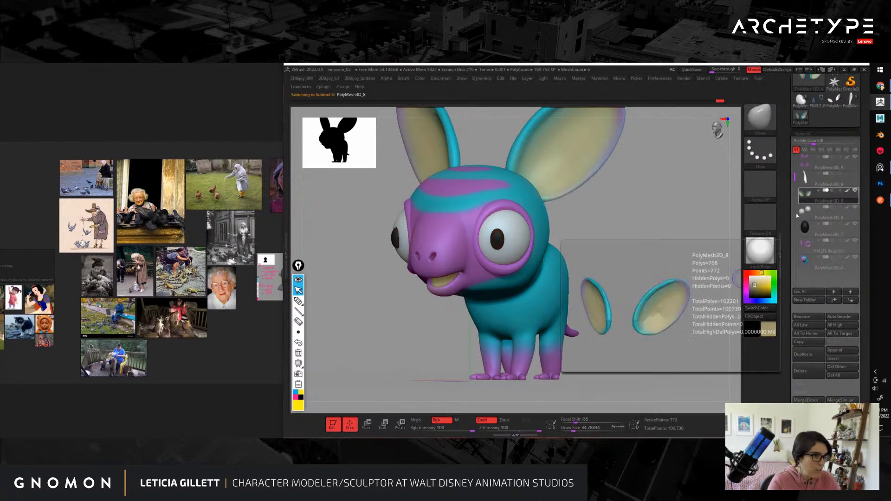
pyautogui.moveTo(672, 217); pyautogui.dragTo(687, 283)
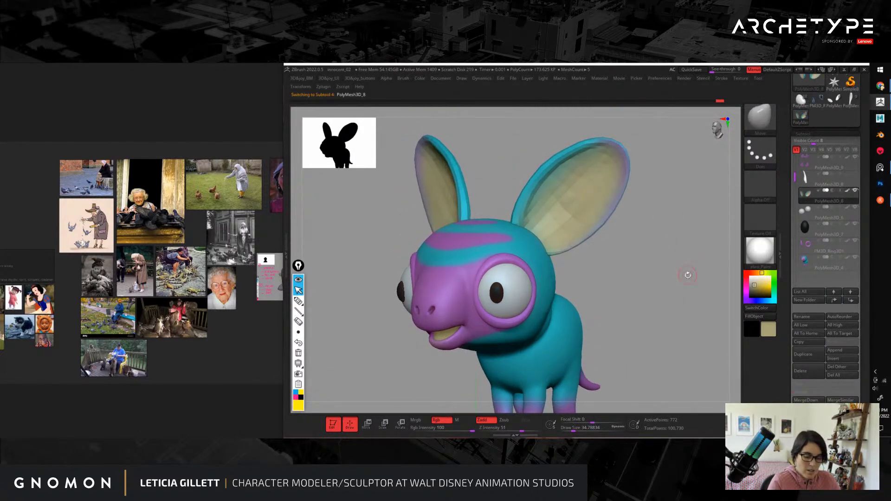
pyautogui.press('shift')
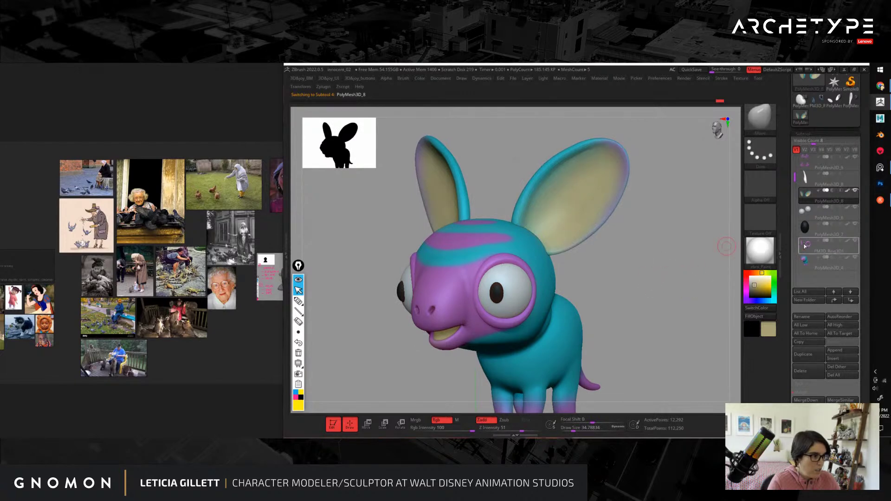
# Step: Move the toes subtool PolyMesh3D_9 and the ears subtool PolyMesh3D_8 to the end of the subtool list
pyautogui.click(806, 245)
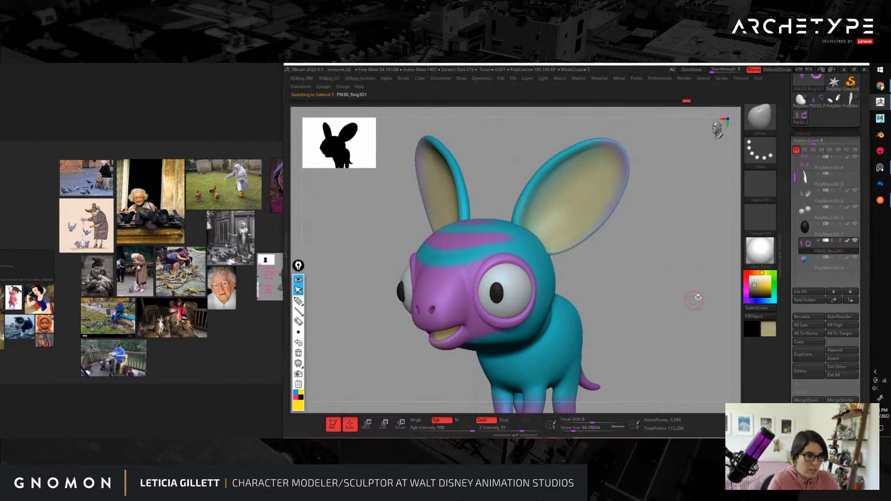
pyautogui.moveTo(694, 300)
pyautogui.mouseDown()
pyautogui.moveTo(692, 307)
pyautogui.moveTo(698, 278)
pyautogui.moveTo(736, 269)
pyautogui.mouseUp()
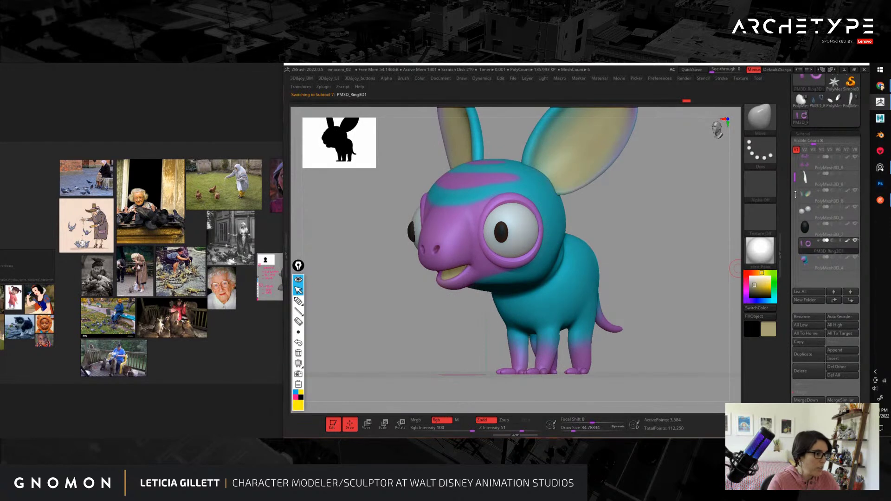
pyautogui.click(806, 162)
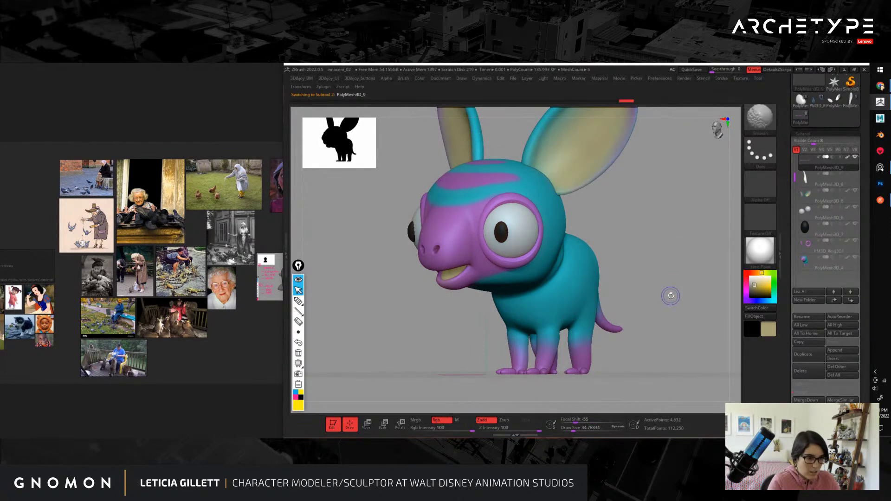
pyautogui.moveTo(671, 295); pyautogui.dragTo(736, 264)
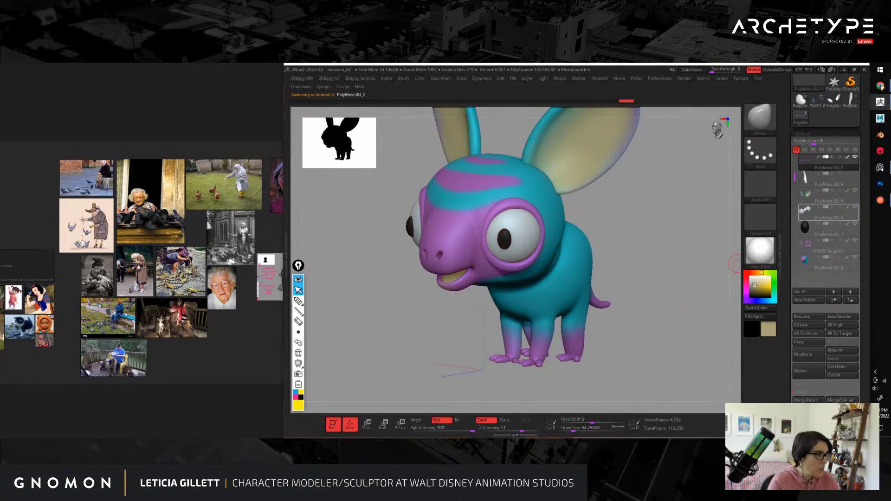
pyautogui.click(851, 300)
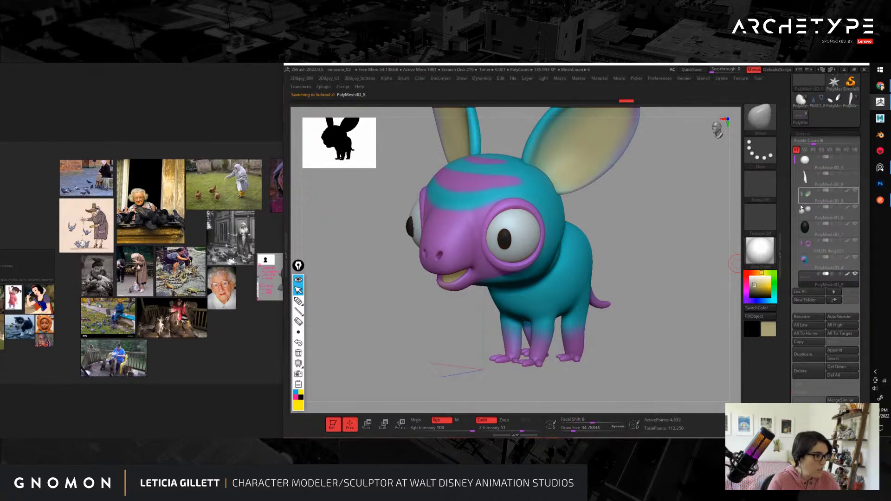
pyautogui.click(801, 206)
pyautogui.click(852, 301)
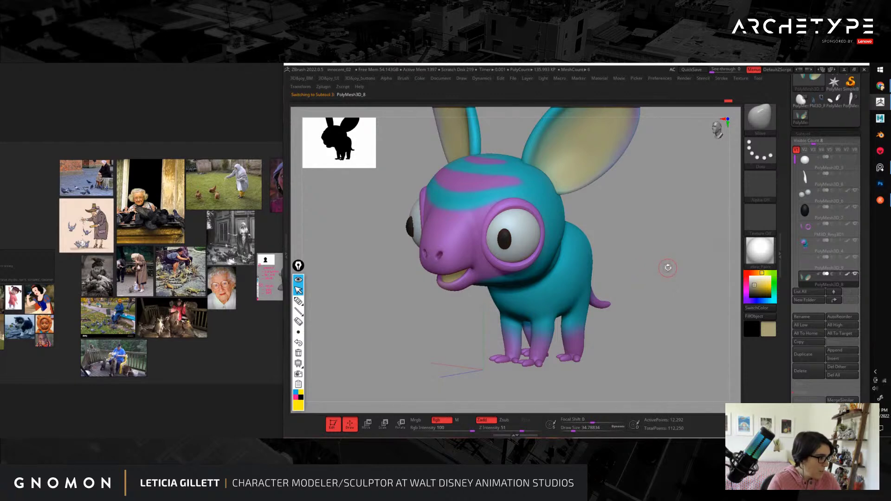
pyautogui.moveTo(668, 267); pyautogui.dragTo(684, 286)
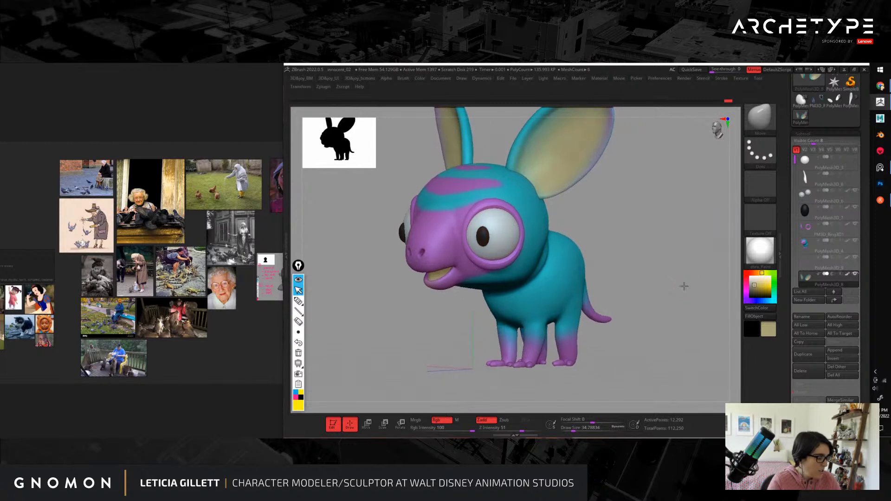
# Step: Merge the eyelid rings subtool PM3D_Ring3D1 down with the body, toes and ears subtools into one subtool
pyautogui.click(806, 231)
pyautogui.scroll(-3, 797, 334)
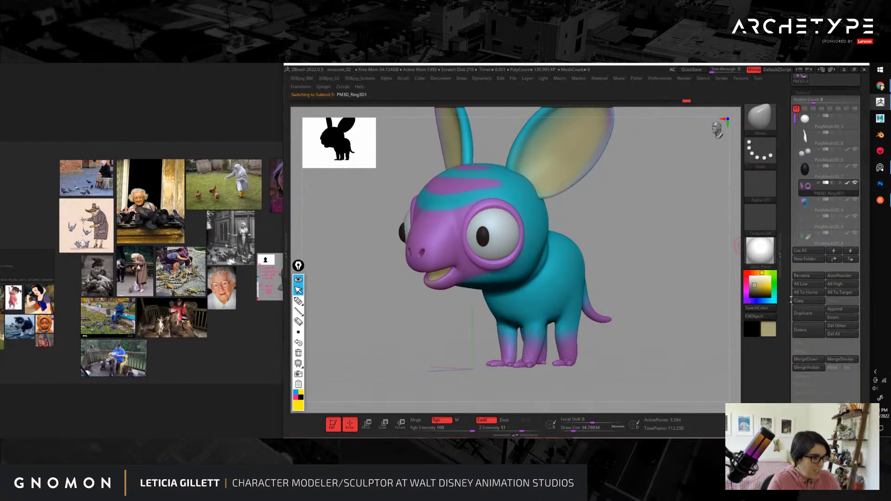
pyautogui.click(805, 311)
pyautogui.click(746, 356)
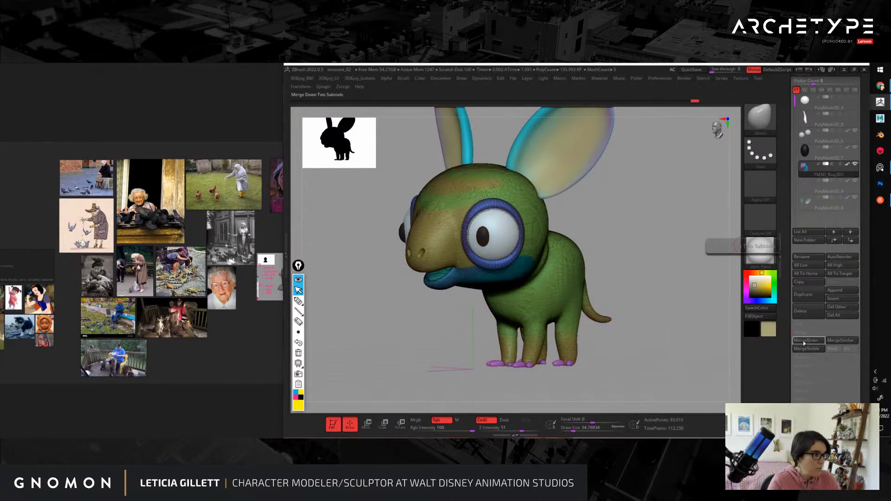
pyautogui.click(804, 343)
pyautogui.click(743, 357)
pyautogui.click(804, 343)
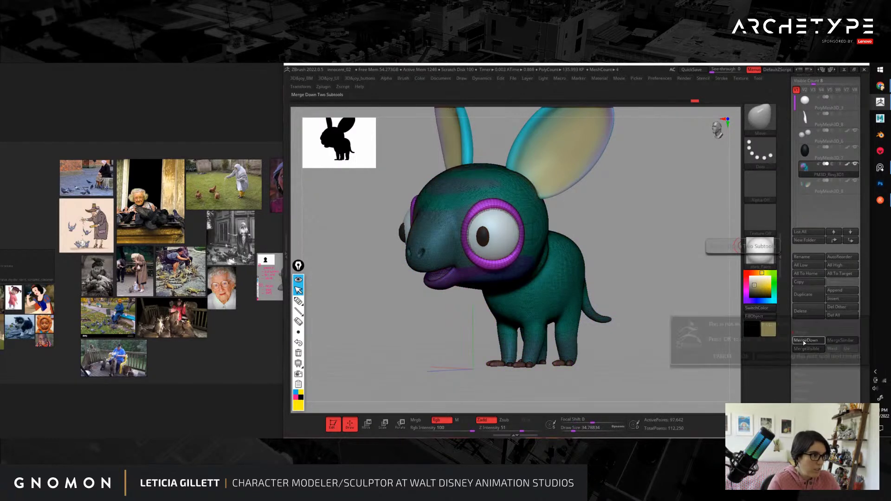
pyautogui.click(742, 357)
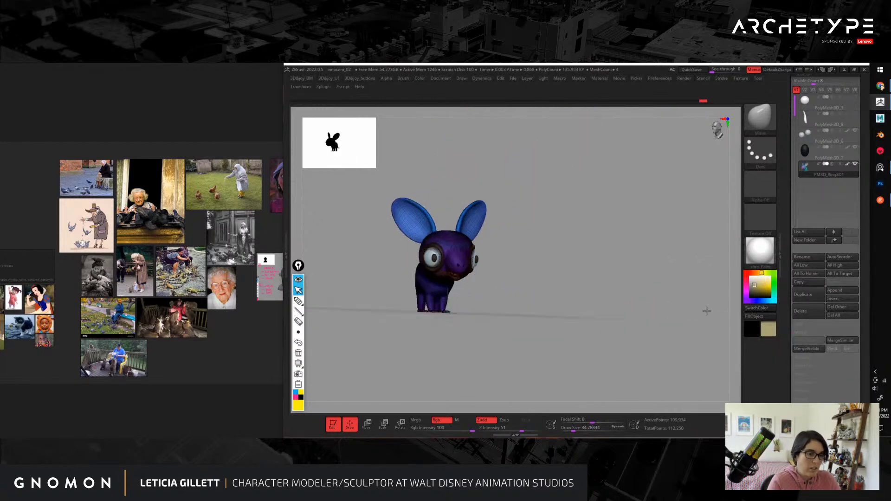
# Step: Frame the creature, duplicate the merged subtool, and bring up the DynaMesh settings for the copy
pyautogui.moveTo(706, 311); pyautogui.dragTo(724, 316)
pyautogui.press('f')
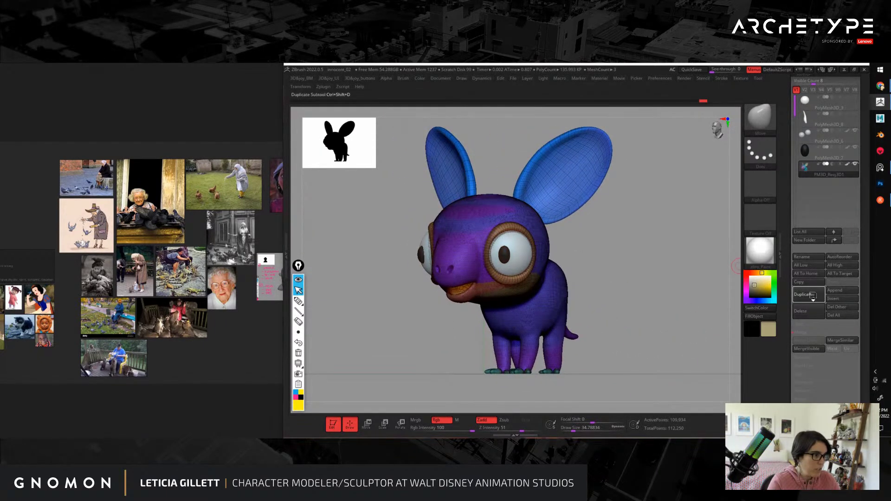
pyautogui.click(808, 294)
pyautogui.moveTo(699, 284); pyautogui.dragTo(708, 305)
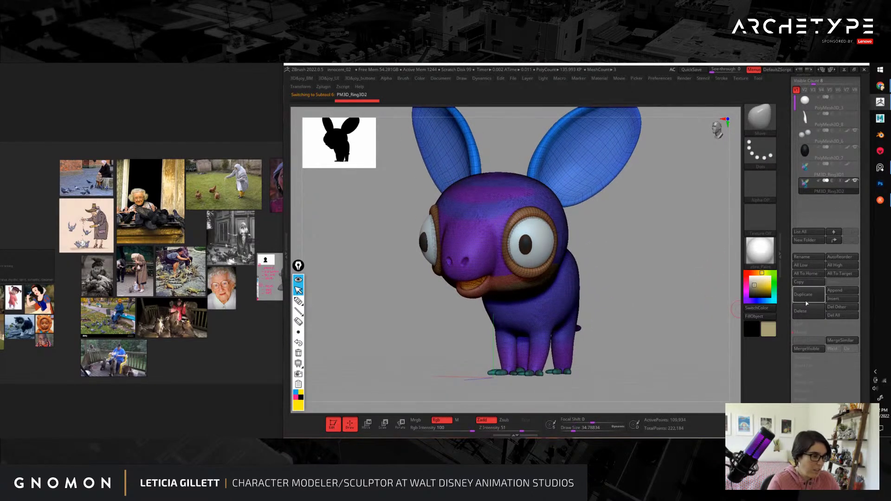
pyautogui.scroll(-5, 788, 307)
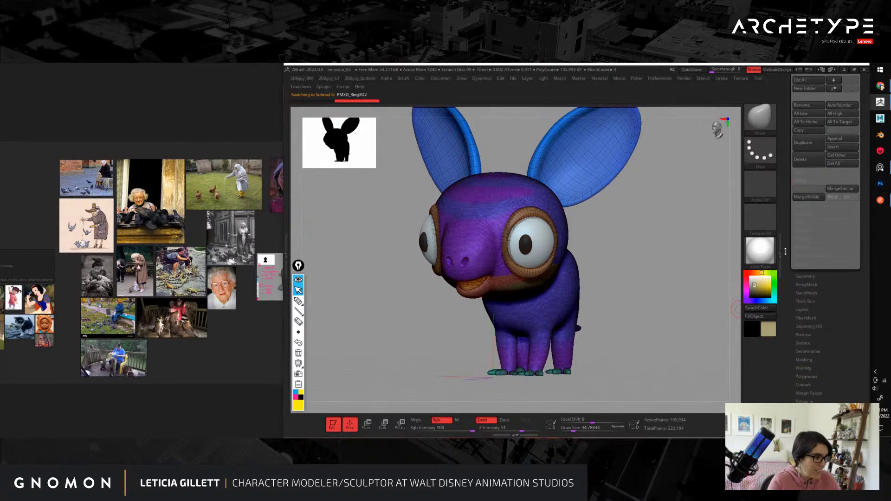
pyautogui.click(808, 259)
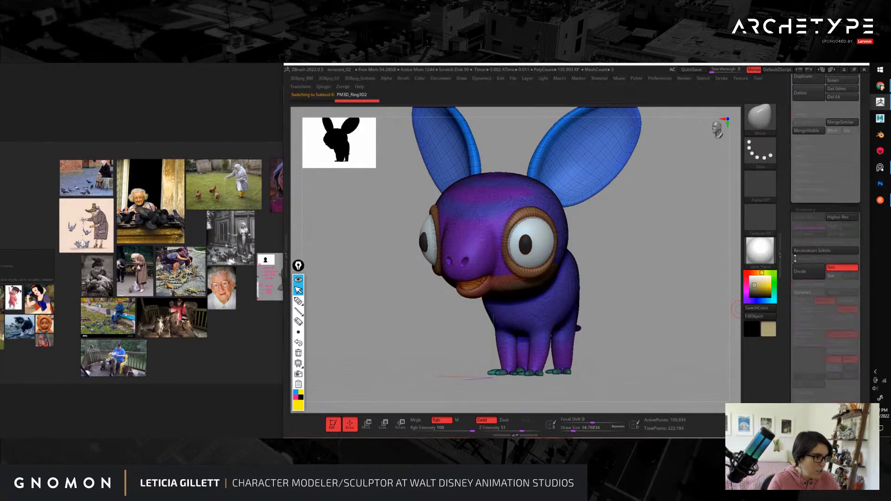
pyautogui.moveTo(793, 275); pyautogui.dragTo(799, 246)
pyautogui.moveTo(816, 275); pyautogui.dragTo(787, 306)
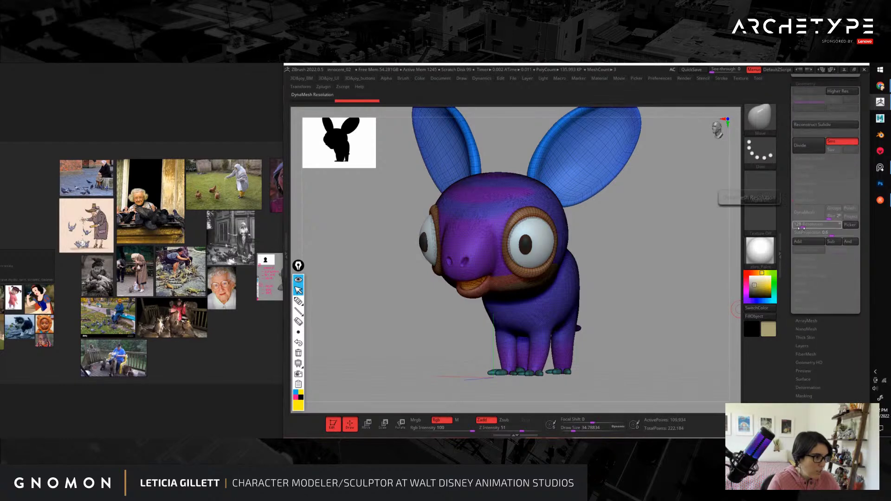
# Step: Try DynaMesh on the duplicated creature at resolution 128, inspect the eyelids from both sides, and undo it
pyautogui.keyDown('alt'); pyautogui.moveTo(654, 260); pyautogui.dragTo(615, 269); pyautogui.keyUp('alt')
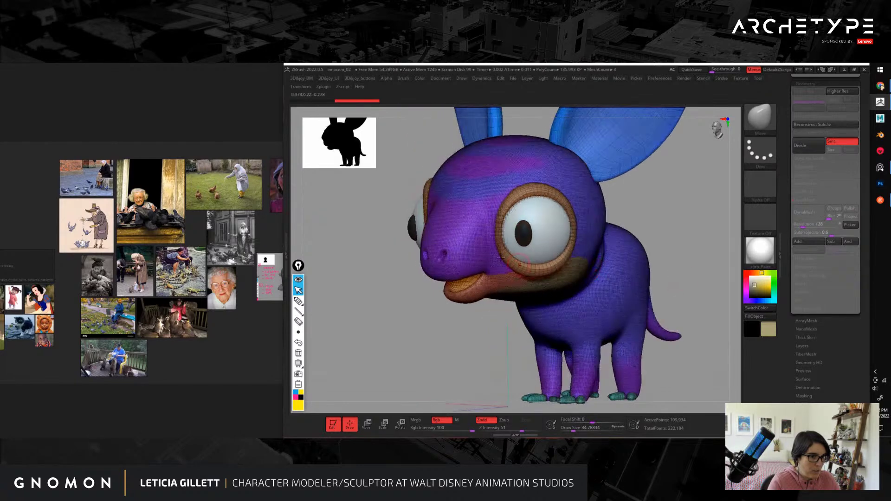
pyautogui.moveTo(712, 250); pyautogui.dragTo(728, 244)
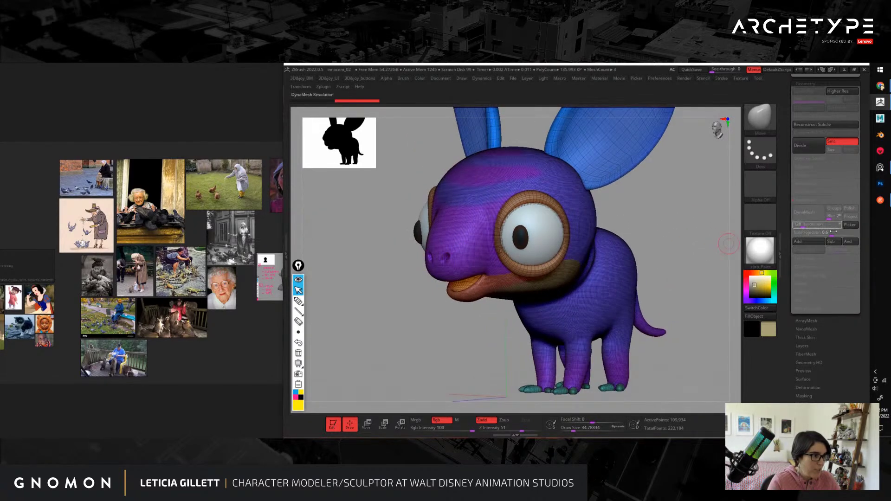
pyautogui.click(811, 213)
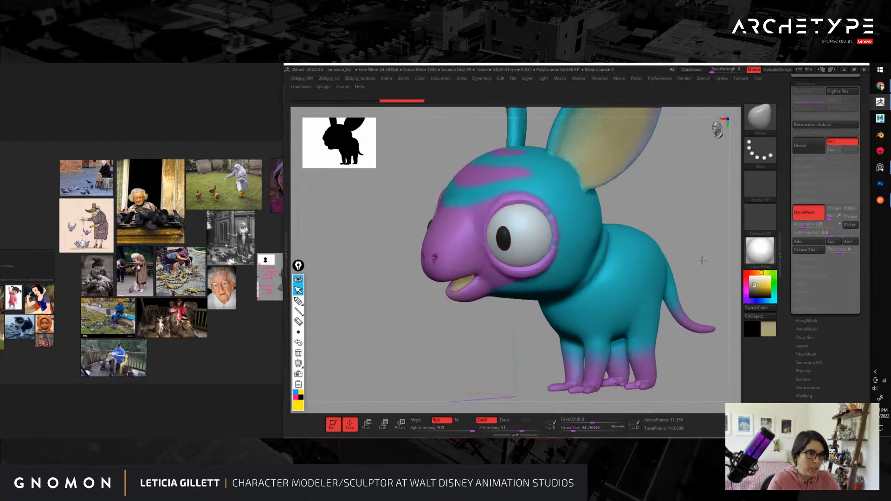
pyautogui.moveTo(701, 260); pyautogui.dragTo(478, 209)
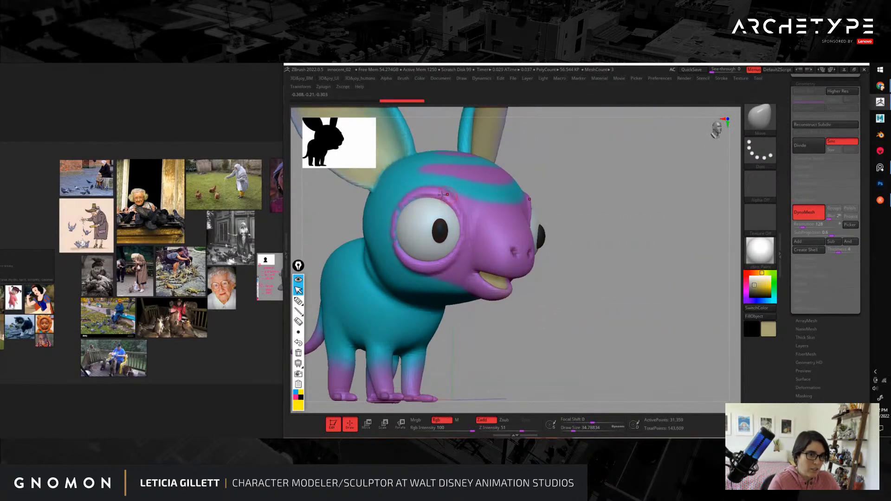
pyautogui.moveTo(639, 301)
pyautogui.mouseDown()
pyautogui.moveTo(585, 312)
pyautogui.moveTo(534, 310)
pyautogui.moveTo(627, 297)
pyautogui.mouseUp()
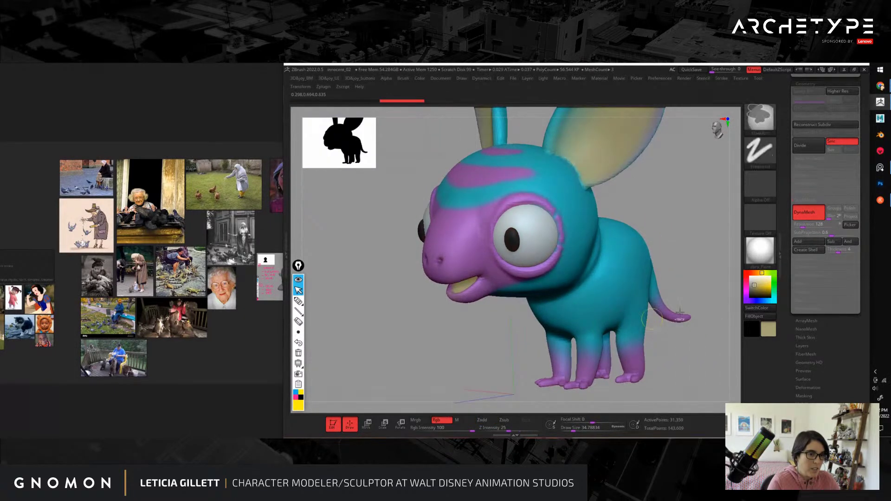
pyautogui.hotkey('ctrl', 'z')
pyautogui.moveTo(696, 259); pyautogui.dragTo(743, 250)
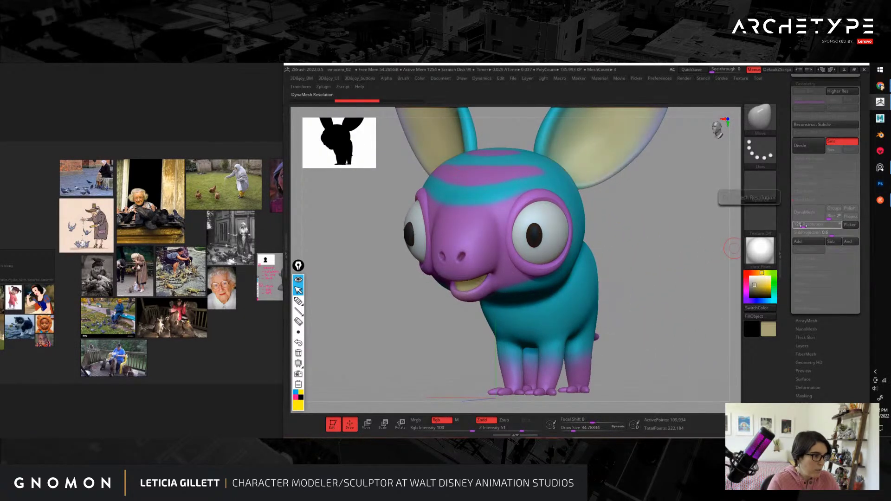
# Step: DynaMesh the duplicated creature at resolution 504 and check the fused mesh around the face
pyautogui.moveTo(802, 225); pyautogui.dragTo(805, 226)
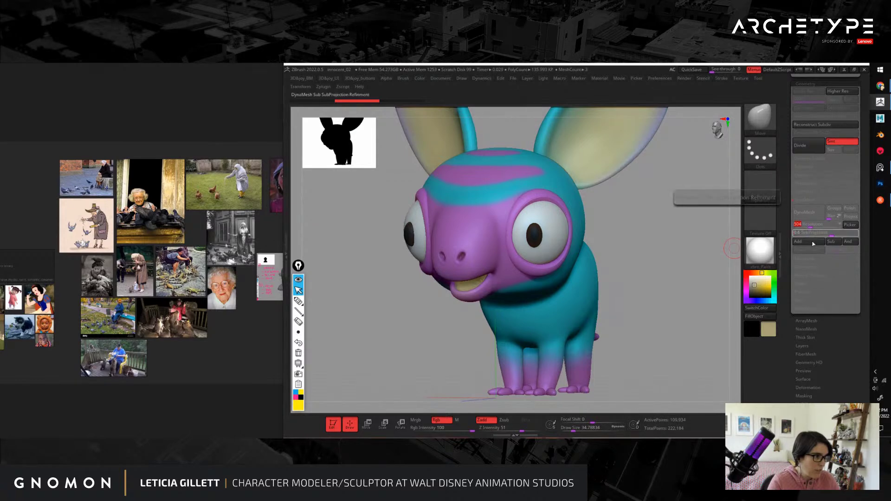
pyautogui.click(810, 213)
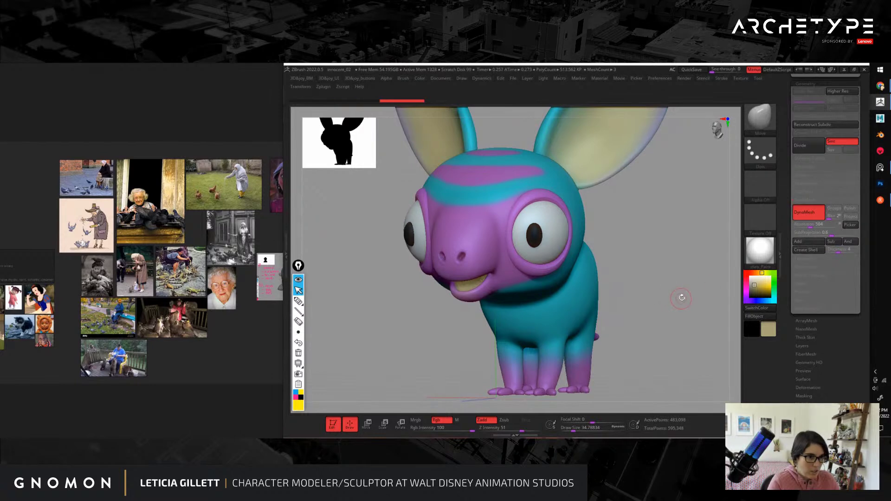
pyautogui.keyDown('alt'); pyautogui.moveTo(674, 251); pyautogui.dragTo(668, 302); pyautogui.keyUp('alt')
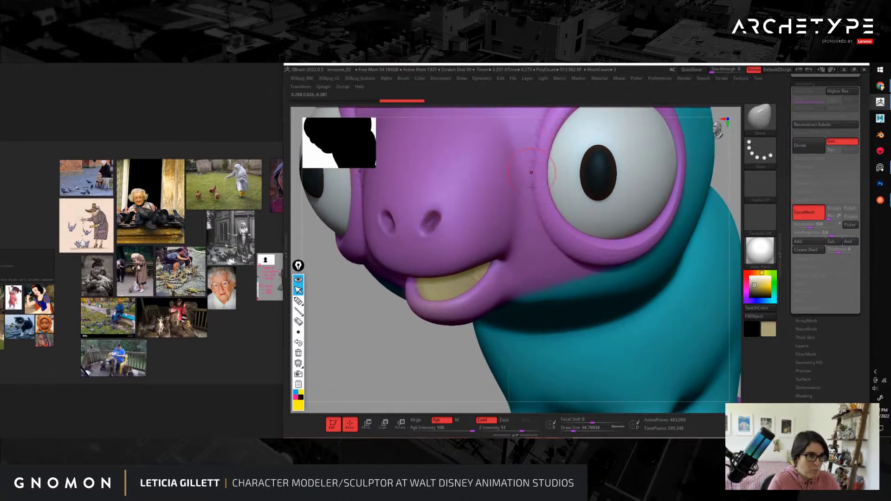
pyautogui.keyDown('alt'); pyautogui.moveTo(493, 384); pyautogui.dragTo(487, 366); pyautogui.keyUp('alt')
pyautogui.hotkey('shift', 'f')
pyautogui.keyDown('alt'); pyautogui.moveTo(584, 304); pyautogui.dragTo(724, 289); pyautogui.keyUp('alt')
pyautogui.moveTo(649, 303)
pyautogui.keyDown('ctrl'); pyautogui.mouseDown()
pyautogui.moveTo(660, 312)
pyautogui.moveTo(686, 294)
pyautogui.moveTo(659, 296)
pyautogui.moveTo(673, 283)
pyautogui.moveTo(692, 290)
pyautogui.moveTo(700, 274)
pyautogui.moveTo(643, 325)
pyautogui.moveTo(656, 314)
pyautogui.moveTo(601, 310)
pyautogui.moveTo(656, 312)
pyautogui.moveTo(662, 302)
pyautogui.moveTo(645, 290)
pyautogui.mouseUp(); pyautogui.keyUp('ctrl')
pyautogui.click(805, 200)
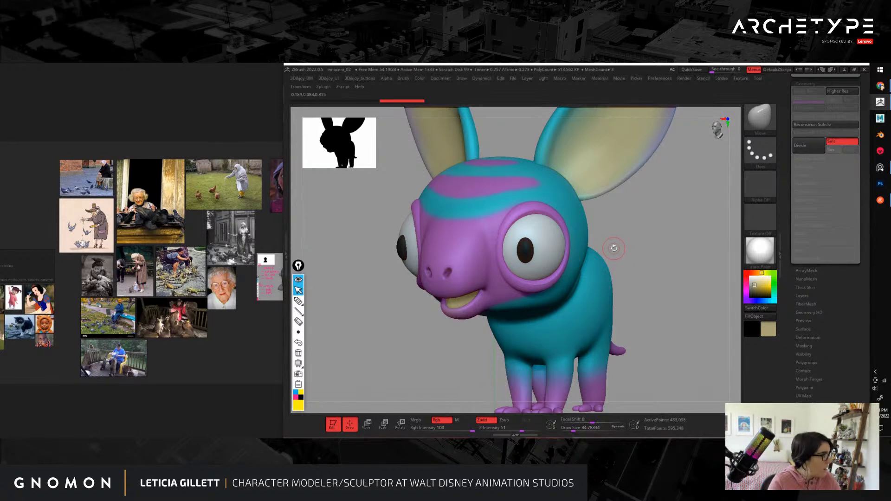
# Step: Switch to the ZRemesherGuides brush and set its draw size to about 51
pyautogui.press('b')
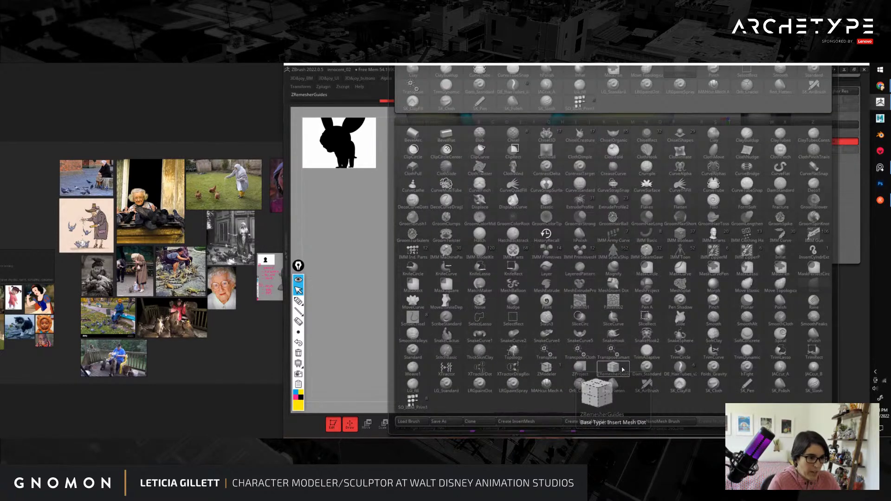
pyautogui.click(619, 369)
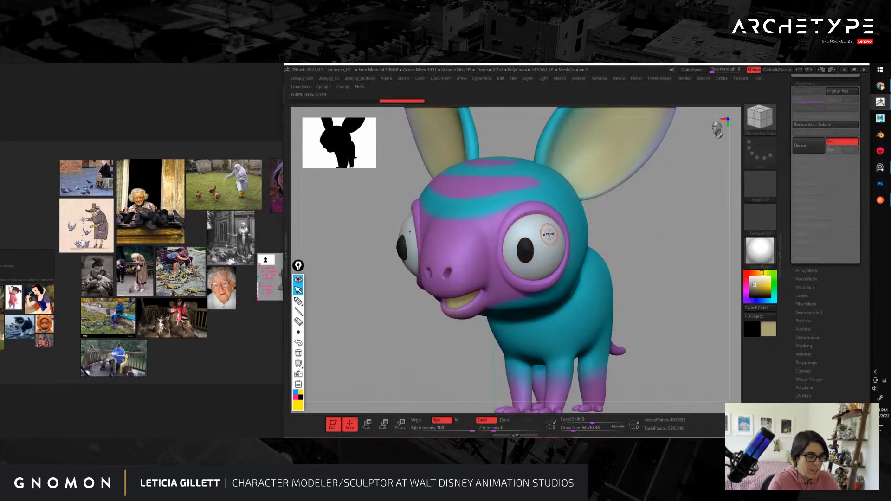
pyautogui.press('s')
pyautogui.moveTo(624, 228)
pyautogui.mouseDown()
pyautogui.moveTo(677, 225)
pyautogui.moveTo(662, 241)
pyautogui.moveTo(666, 279)
pyautogui.mouseUp()
pyautogui.press('s')
pyautogui.moveTo(485, 206); pyautogui.dragTo(482, 206)
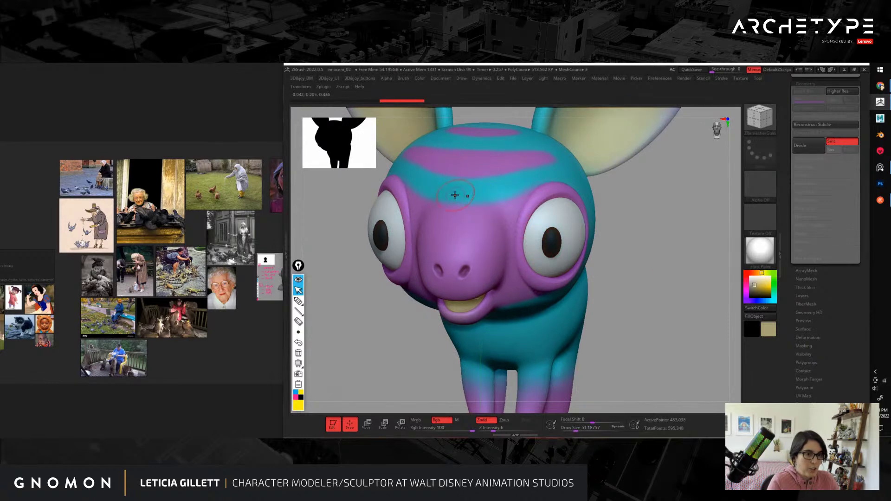
# Step: Draw a closed guide loop around the nostril with the ZRemesherGuides brush at draw size about 12
pyautogui.moveTo(627, 275)
pyautogui.mouseDown()
pyautogui.moveTo(716, 272)
pyautogui.moveTo(649, 280)
pyautogui.moveTo(454, 378)
pyautogui.moveTo(452, 392)
pyautogui.moveTo(462, 379)
pyautogui.moveTo(437, 380)
pyautogui.mouseUp()
pyautogui.moveTo(368, 345)
pyautogui.keyDown('alt'); pyautogui.mouseDown()
pyautogui.moveTo(414, 374)
pyautogui.moveTo(405, 385)
pyautogui.mouseUp(); pyautogui.keyUp('alt')
pyautogui.press('s')
pyautogui.moveTo(494, 249); pyautogui.dragTo(484, 248)
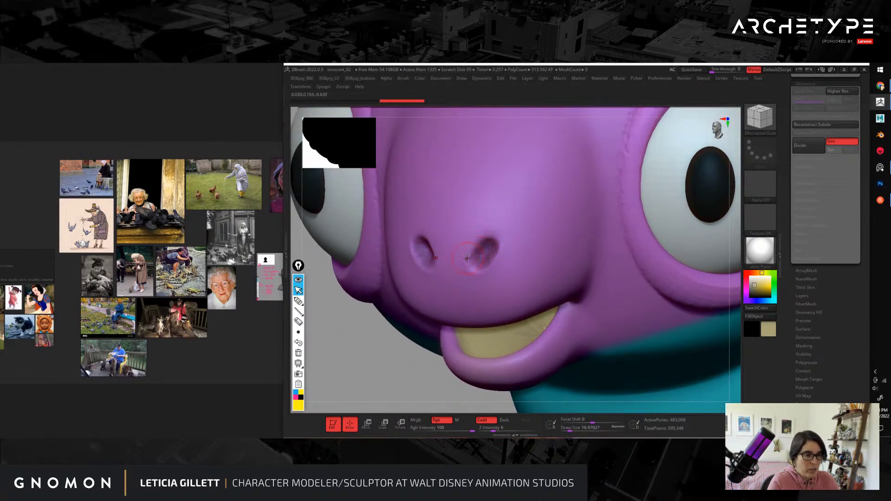
pyautogui.press('s')
pyautogui.click(465, 263)
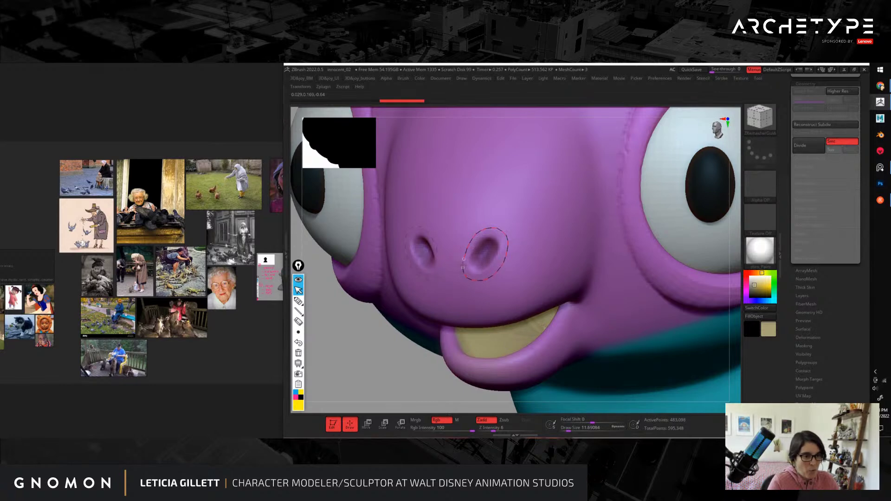
# Step: Draw a guide curve from the bridge of the nose down the side of the snout at draw size about 20
pyautogui.moveTo(411, 384)
pyautogui.keyDown('alt'); pyautogui.mouseDown()
pyautogui.moveTo(412, 350)
pyautogui.moveTo(434, 351)
pyautogui.moveTo(412, 349)
pyautogui.moveTo(453, 362)
pyautogui.moveTo(439, 364)
pyautogui.mouseUp(); pyautogui.keyUp('alt')
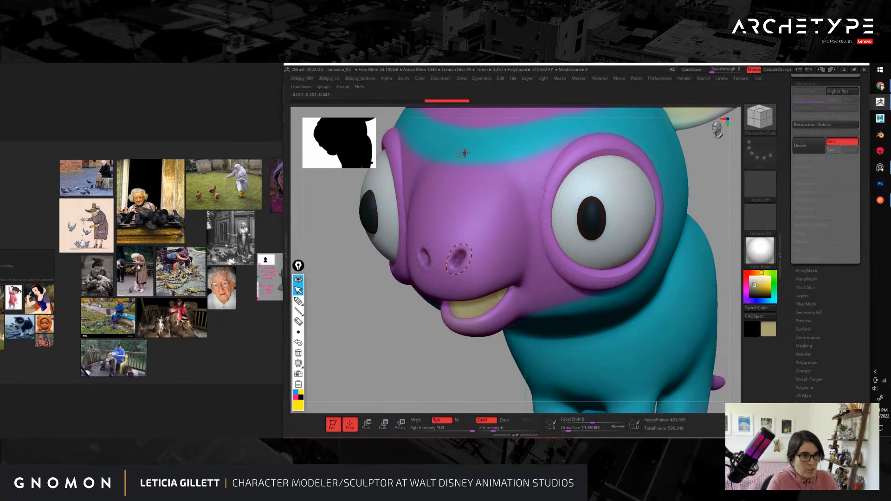
pyautogui.press('s')
pyautogui.moveTo(464, 153); pyautogui.dragTo(472, 152)
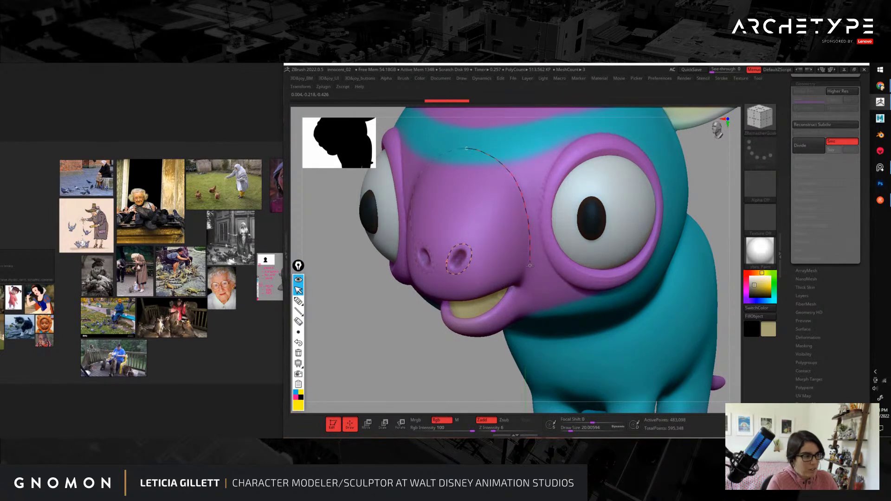
# Step: Extend the snout guide down beneath the chin and draw a guide along both lips around the mouth corner
pyautogui.moveTo(450, 374); pyautogui.dragTo(452, 341)
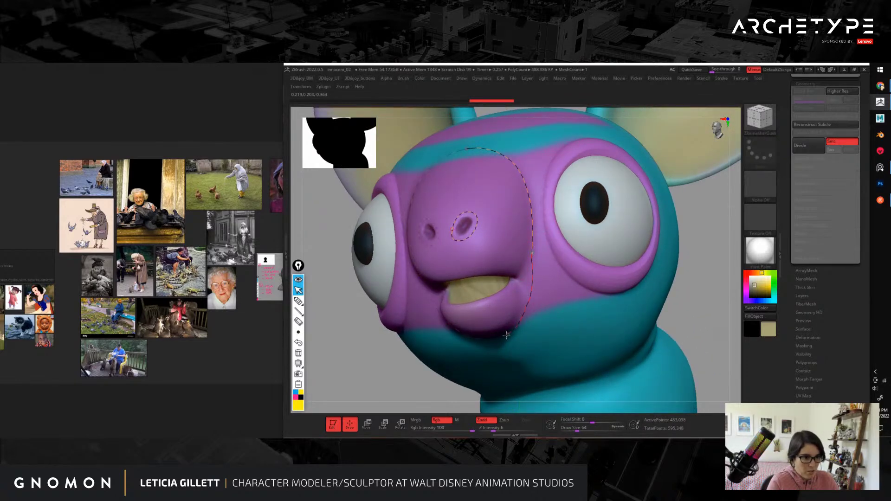
pyautogui.keyDown('alt'); pyautogui.moveTo(390, 389); pyautogui.dragTo(450, 339); pyautogui.keyUp('alt')
pyautogui.keyDown('alt'); pyautogui.moveTo(576, 284); pyautogui.dragTo(434, 361); pyautogui.keyUp('alt')
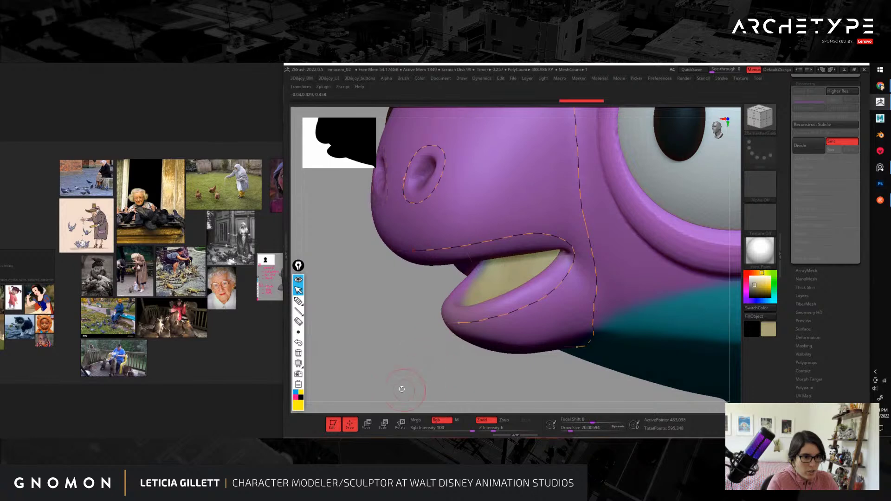
# Step: Draw a guide curve along the front and lower side of the eye socket's outer rim at draw size about 20
pyautogui.moveTo(405, 388); pyautogui.dragTo(604, 335)
pyautogui.moveTo(456, 355); pyautogui.dragTo(469, 354)
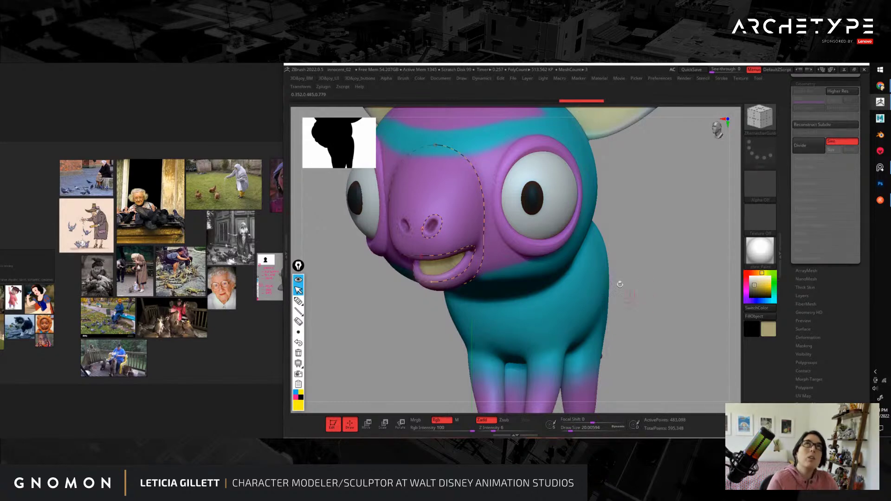
pyautogui.moveTo(640, 270); pyautogui.dragTo(669, 291)
pyautogui.moveTo(663, 271)
pyautogui.keyDown('alt'); pyautogui.mouseDown()
pyautogui.moveTo(686, 259)
pyautogui.moveTo(680, 271)
pyautogui.mouseUp(); pyautogui.keyUp('alt')
pyautogui.moveTo(448, 259); pyautogui.dragTo(448, 292)
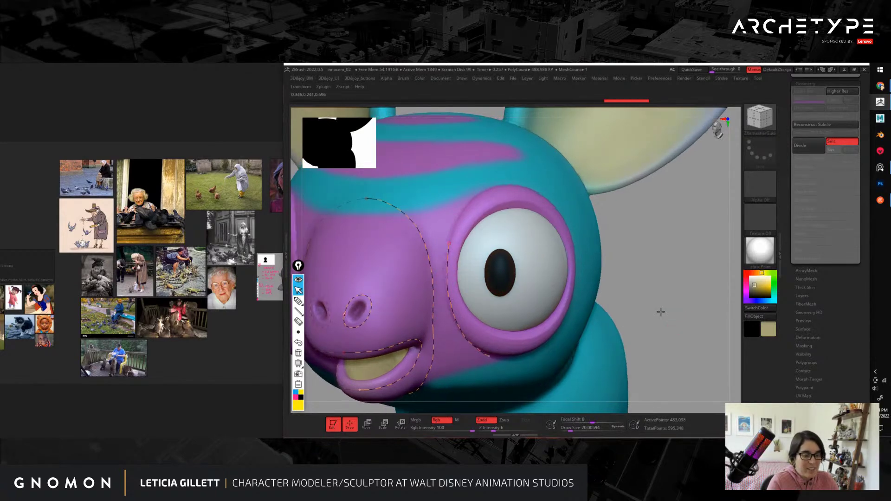
pyautogui.moveTo(660, 311); pyautogui.dragTo(598, 308)
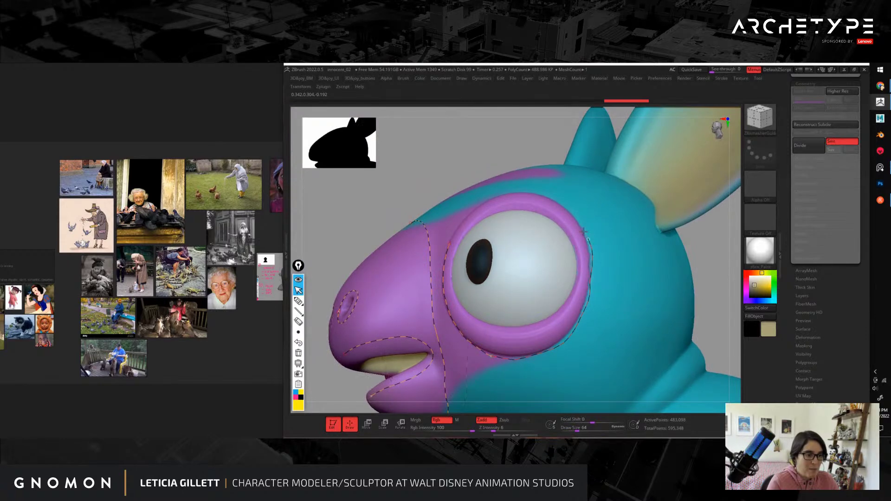
pyautogui.moveTo(538, 194); pyautogui.dragTo(462, 243, button='right')
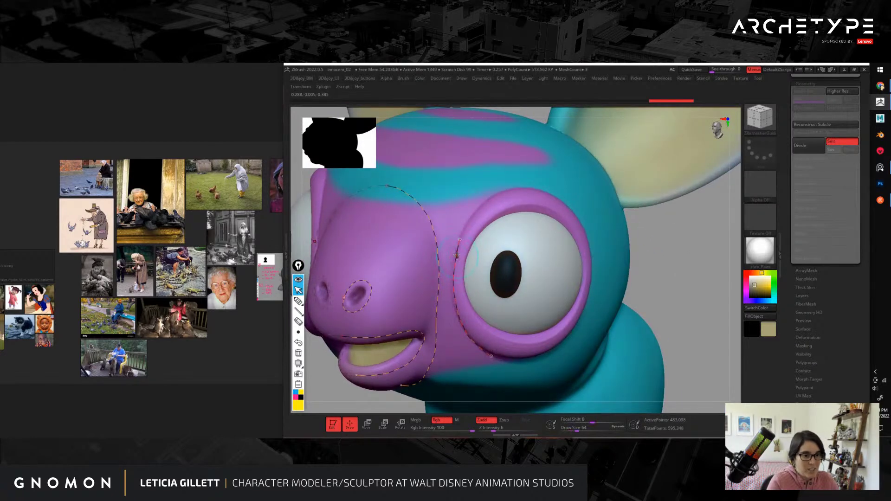
pyautogui.moveTo(459, 236); pyautogui.dragTo(454, 256)
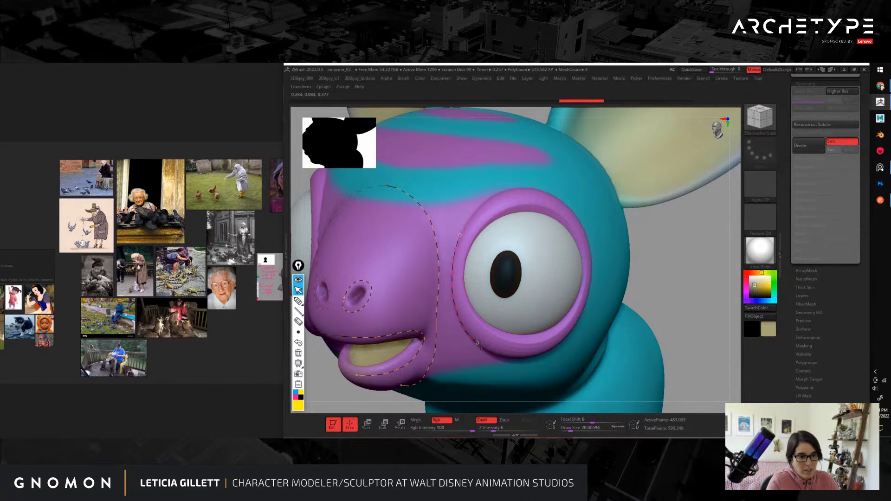
# Step: Extend the outer eye guide around the back and over the top of the socket to close the loop, and smooth it
pyautogui.moveTo(492, 339); pyautogui.dragTo(665, 304, button='right')
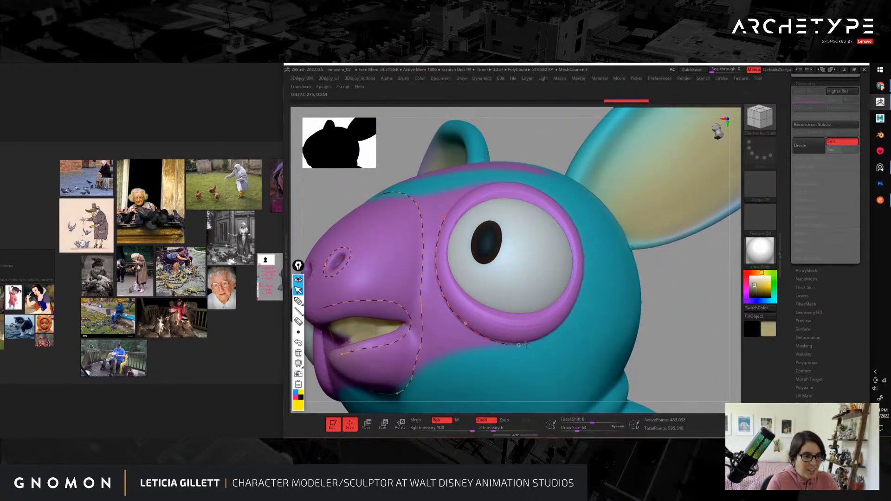
pyautogui.moveTo(563, 330); pyautogui.dragTo(567, 324)
pyautogui.moveTo(568, 322); pyautogui.dragTo(508, 320, button='right')
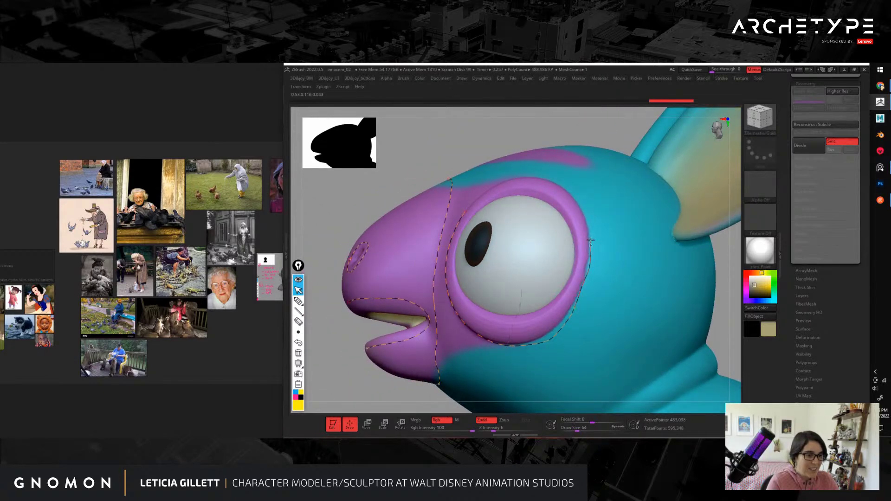
pyautogui.moveTo(568, 130)
pyautogui.mouseDown(button='right')
pyautogui.moveTo(635, 139)
pyautogui.moveTo(634, 184)
pyautogui.mouseUp(button='right')
pyautogui.moveTo(677, 248); pyautogui.dragTo(616, 228, button='right')
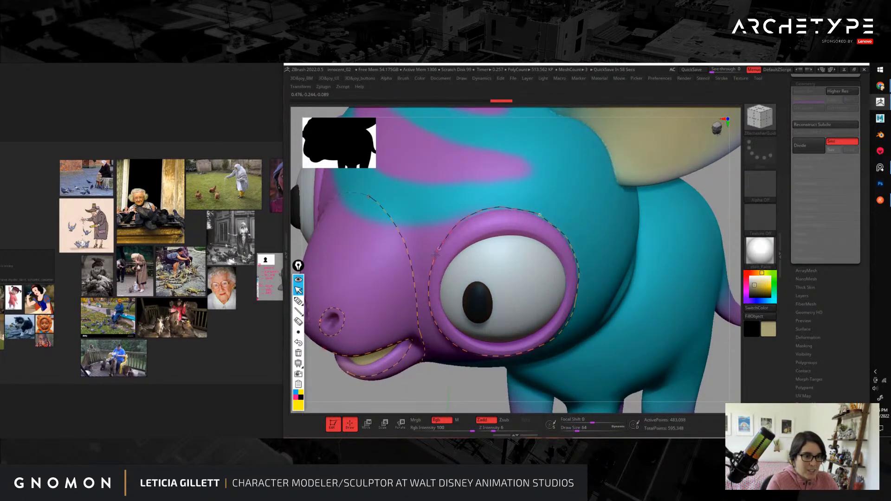
pyautogui.keyDown('shift'); pyautogui.moveTo(435, 255); pyautogui.dragTo(435, 261); pyautogui.keyUp('shift')
# Step: Draw a second closed guide loop on the eyelid rim, inside the outer eye loop, at draw size about 20
pyautogui.moveTo(465, 402)
pyautogui.keyDown('ctrl'); pyautogui.mouseDown(button='right')
pyautogui.moveTo(411, 334)
pyautogui.moveTo(506, 360)
pyautogui.moveTo(617, 314)
pyautogui.moveTo(611, 320)
pyautogui.moveTo(628, 292)
pyautogui.moveTo(622, 319)
pyautogui.moveTo(682, 292)
pyautogui.moveTo(638, 261)
pyautogui.moveTo(662, 268)
pyautogui.moveTo(676, 289)
pyautogui.moveTo(646, 283)
pyautogui.moveTo(653, 296)
pyautogui.moveTo(677, 271)
pyautogui.moveTo(642, 265)
pyautogui.mouseUp(button='right'); pyautogui.keyUp('ctrl')
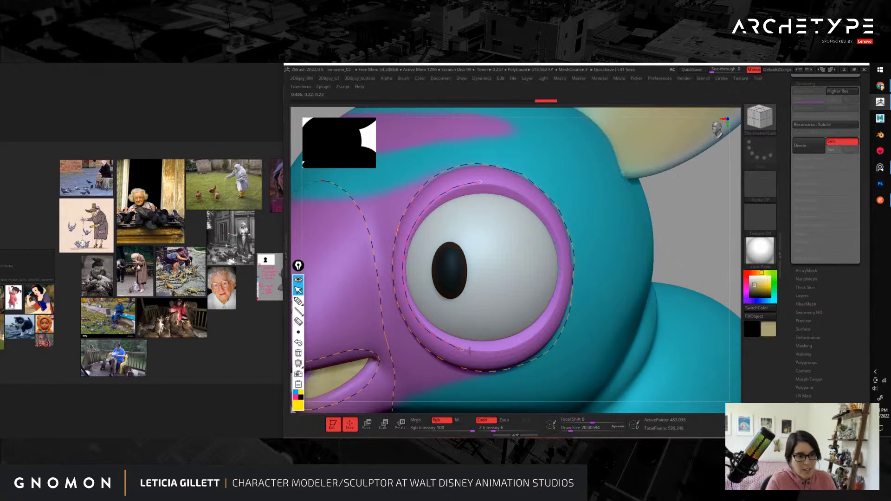
pyautogui.moveTo(480, 346); pyautogui.dragTo(506, 183, button='right')
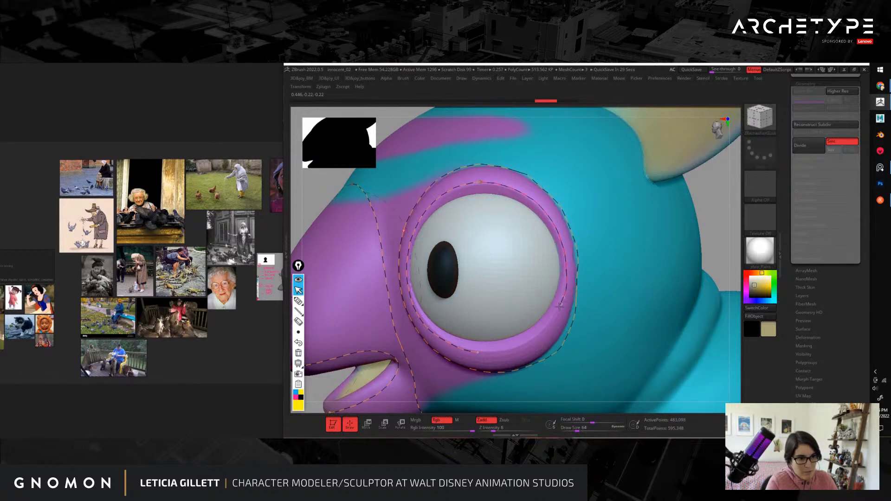
pyautogui.moveTo(521, 346); pyautogui.dragTo(479, 352)
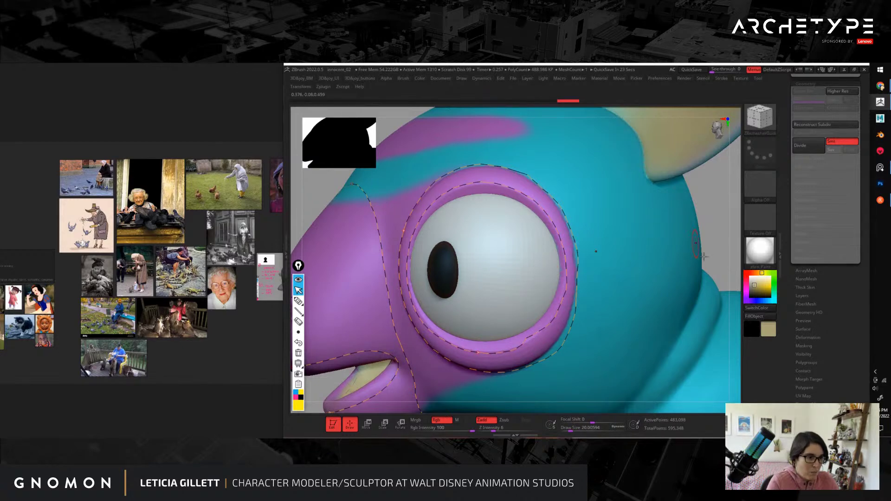
pyautogui.keyDown('alt'); pyautogui.moveTo(715, 236); pyautogui.dragTo(545, 246); pyautogui.keyUp('alt')
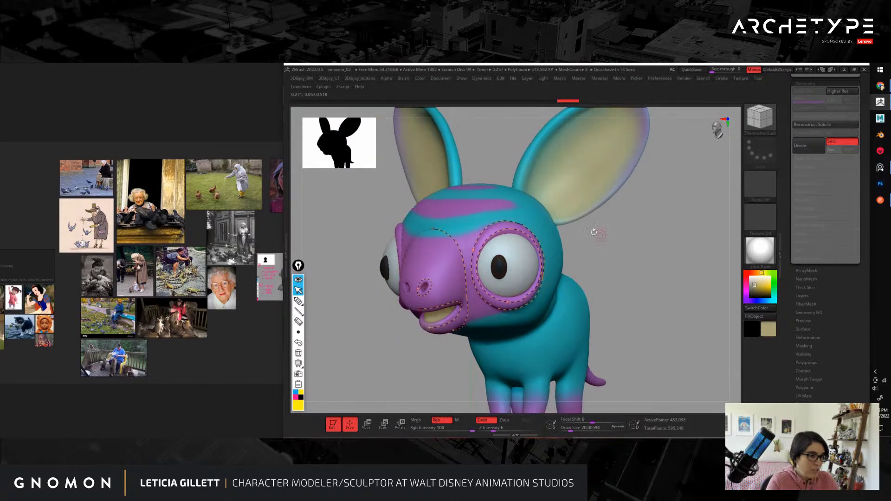
# Step: Draw a guide curve from the forehead over the eye and down the cheek to beneath the jaw at draw size about 29
pyautogui.moveTo(653, 265); pyautogui.dragTo(622, 212)
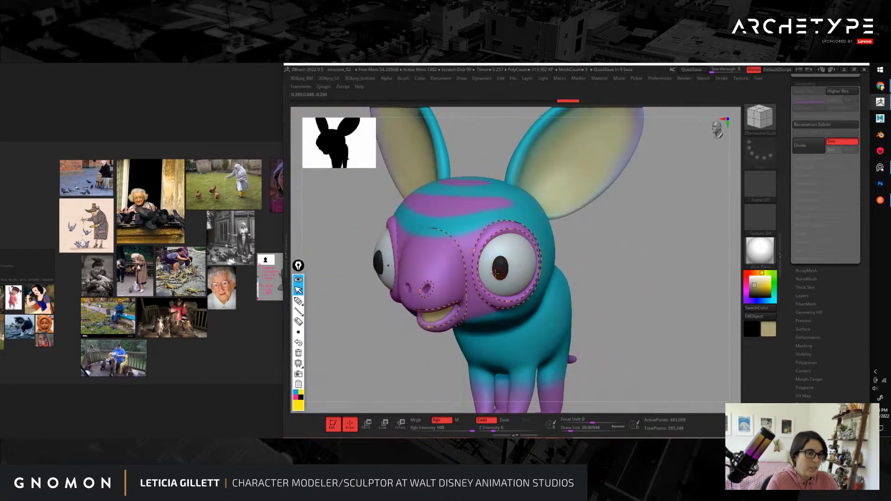
pyautogui.moveTo(662, 268); pyautogui.dragTo(679, 286)
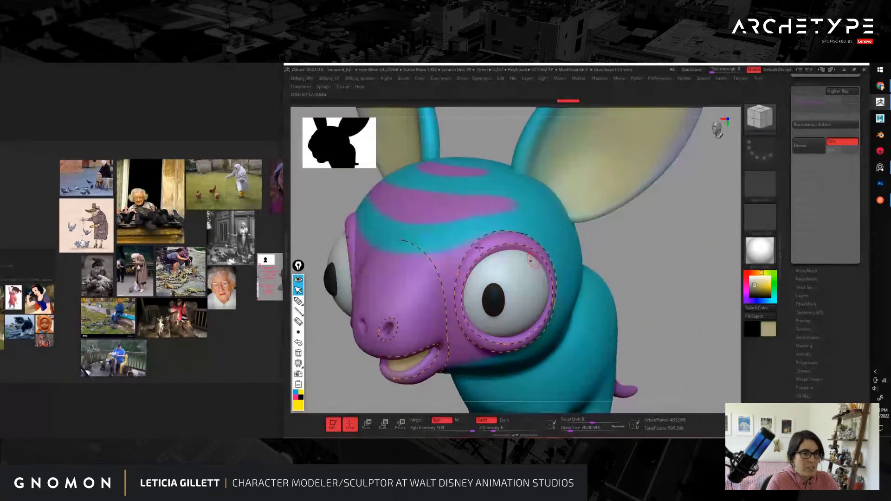
pyautogui.press('s')
pyautogui.click(412, 217)
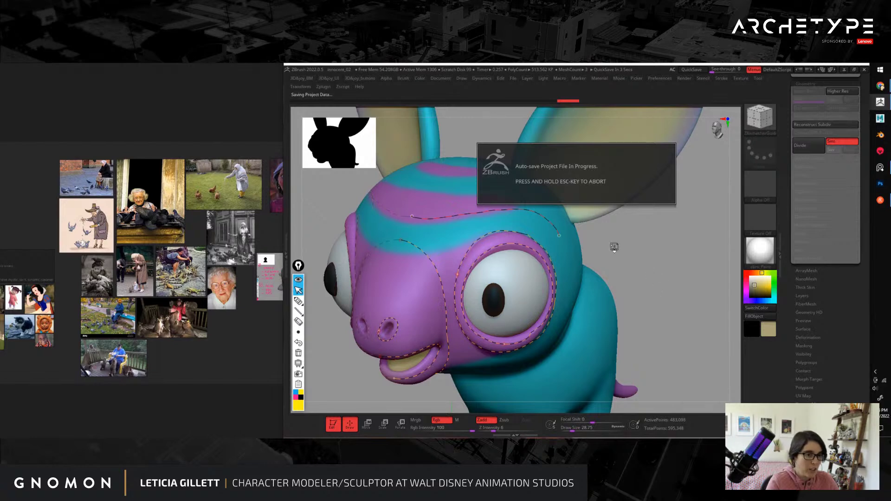
pyautogui.moveTo(671, 307); pyautogui.dragTo(714, 286)
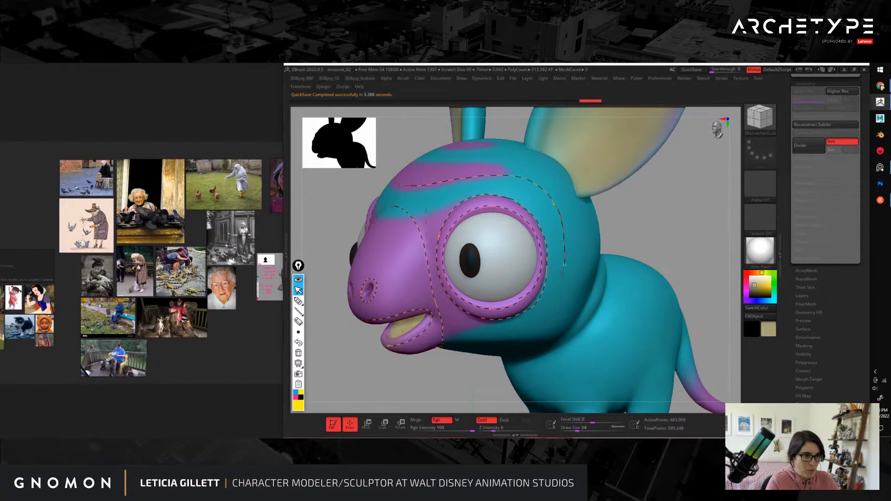
pyautogui.moveTo(442, 412); pyautogui.dragTo(537, 304)
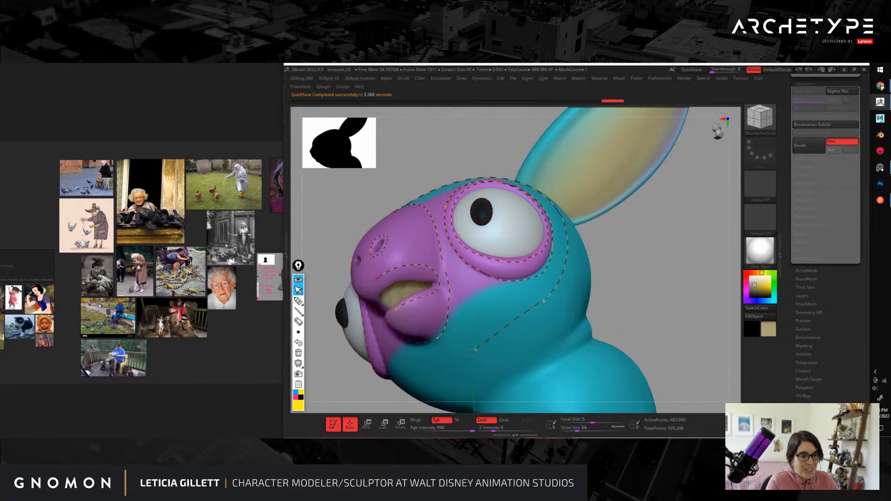
# Step: Draw a guide loop around the base of the ear where it meets the head at draw size about 29
pyautogui.keyDown('alt'); pyautogui.moveTo(671, 340); pyautogui.dragTo(635, 283); pyautogui.keyUp('alt')
pyautogui.moveTo(635, 284); pyautogui.dragTo(700, 336)
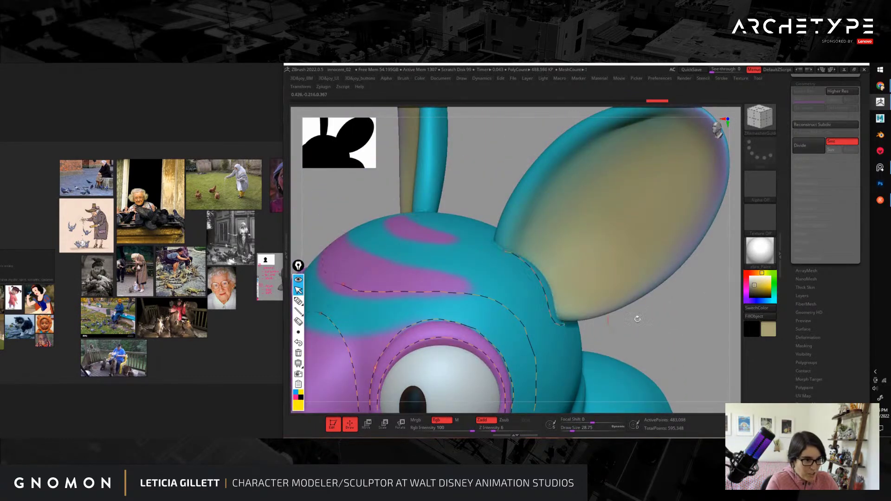
pyautogui.moveTo(637, 319); pyautogui.dragTo(515, 322)
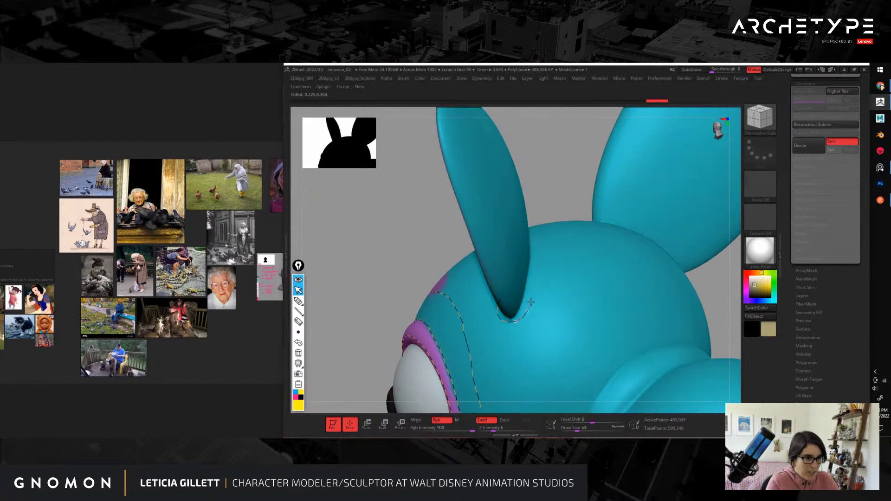
pyautogui.moveTo(548, 181)
pyautogui.mouseDown()
pyautogui.moveTo(564, 243)
pyautogui.moveTo(529, 225)
pyautogui.moveTo(496, 229)
pyautogui.moveTo(531, 240)
pyautogui.mouseUp()
pyautogui.moveTo(696, 148)
pyautogui.mouseDown()
pyautogui.moveTo(533, 234)
pyautogui.moveTo(549, 248)
pyautogui.mouseUp()
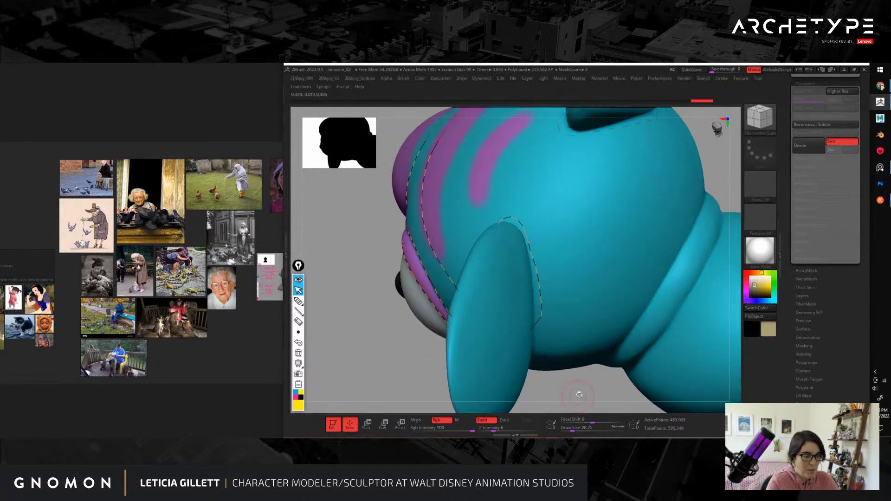
pyautogui.keyDown('alt'); pyautogui.moveTo(583, 395); pyautogui.dragTo(576, 320); pyautogui.keyUp('alt')
pyautogui.moveTo(486, 277); pyautogui.dragTo(550, 395)
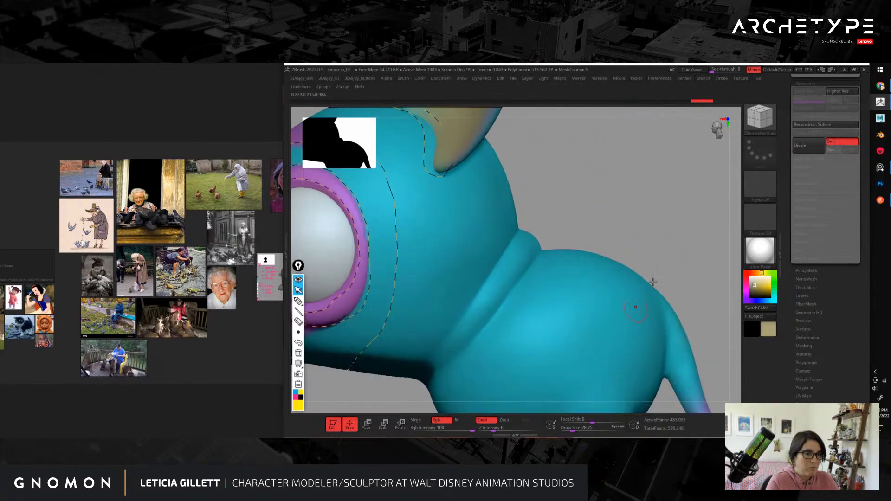
# Step: Draw a guide loop around the base of the tail, undoing a stray stroke along the way
pyautogui.moveTo(712, 258); pyautogui.dragTo(572, 234)
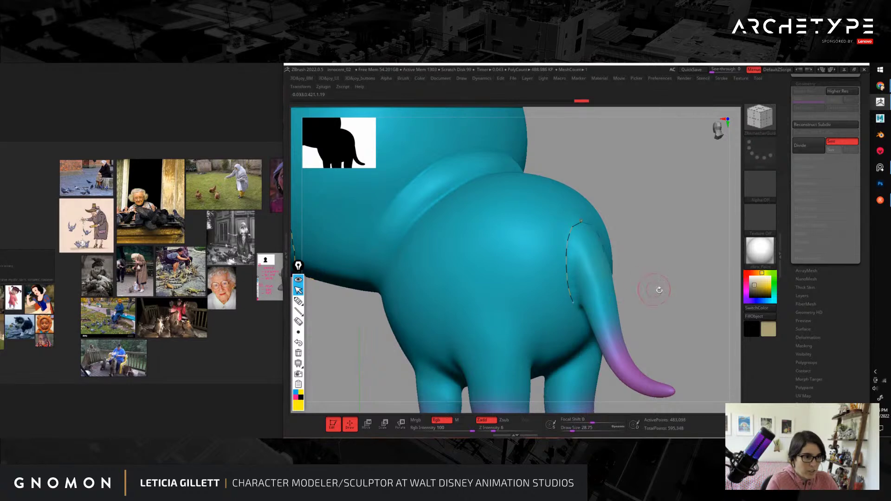
pyautogui.moveTo(656, 288)
pyautogui.mouseDown()
pyautogui.moveTo(568, 267)
pyautogui.moveTo(589, 284)
pyautogui.mouseUp()
pyautogui.moveTo(657, 185)
pyautogui.mouseDown()
pyautogui.moveTo(663, 221)
pyautogui.moveTo(691, 236)
pyautogui.moveTo(702, 215)
pyautogui.mouseUp()
pyautogui.hotkey('ctrl', 'z')
pyautogui.moveTo(710, 176)
pyautogui.mouseDown()
pyautogui.moveTo(720, 188)
pyautogui.moveTo(713, 221)
pyautogui.moveTo(667, 199)
pyautogui.mouseUp()
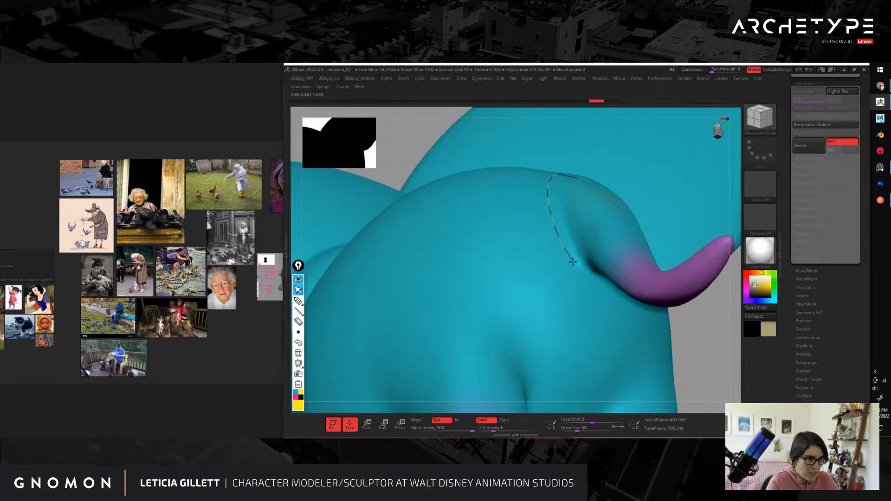
pyautogui.moveTo(592, 277); pyautogui.dragTo(604, 279)
pyautogui.keyDown('alt'); pyautogui.moveTo(699, 355); pyautogui.dragTo(586, 206); pyautogui.keyUp('alt')
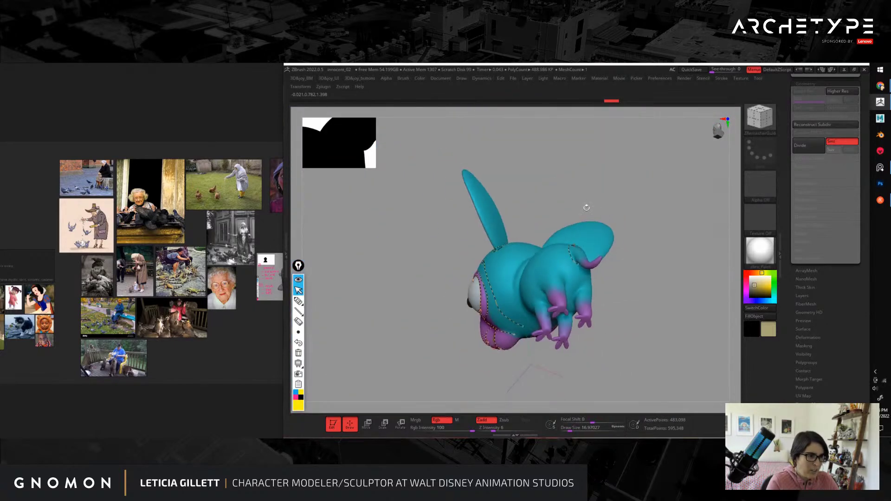
# Step: Open the ZRemesher settings and set Curves Strength to 93
pyautogui.moveTo(651, 226)
pyautogui.mouseDown()
pyautogui.moveTo(652, 266)
pyautogui.moveTo(678, 242)
pyautogui.moveTo(646, 218)
pyautogui.moveTo(683, 228)
pyautogui.moveTo(673, 237)
pyautogui.moveTo(681, 241)
pyautogui.mouseUp()
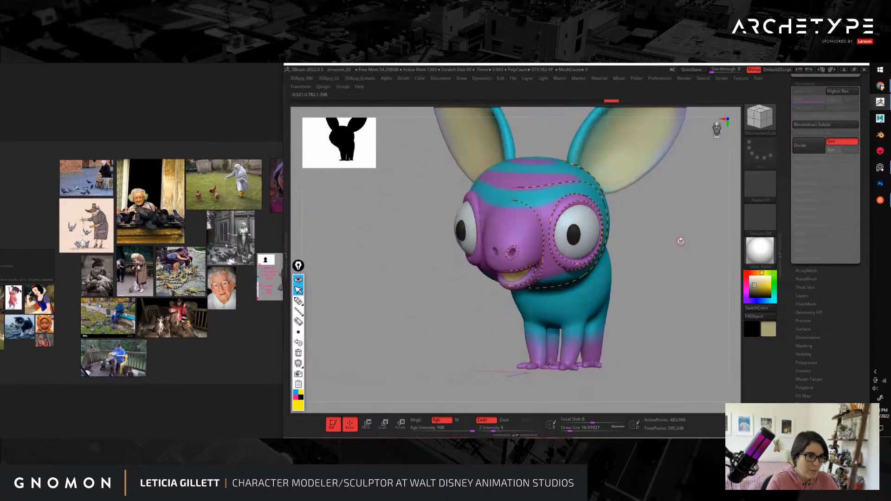
pyautogui.moveTo(679, 273)
pyautogui.keyDown('alt'); pyautogui.mouseDown()
pyautogui.moveTo(656, 255)
pyautogui.moveTo(690, 259)
pyautogui.moveTo(663, 256)
pyautogui.moveTo(680, 280)
pyautogui.moveTo(709, 262)
pyautogui.moveTo(697, 282)
pyautogui.moveTo(696, 270)
pyautogui.moveTo(672, 273)
pyautogui.moveTo(689, 277)
pyautogui.moveTo(708, 259)
pyautogui.moveTo(700, 255)
pyautogui.moveTo(692, 270)
pyautogui.mouseUp(); pyautogui.keyUp('alt')
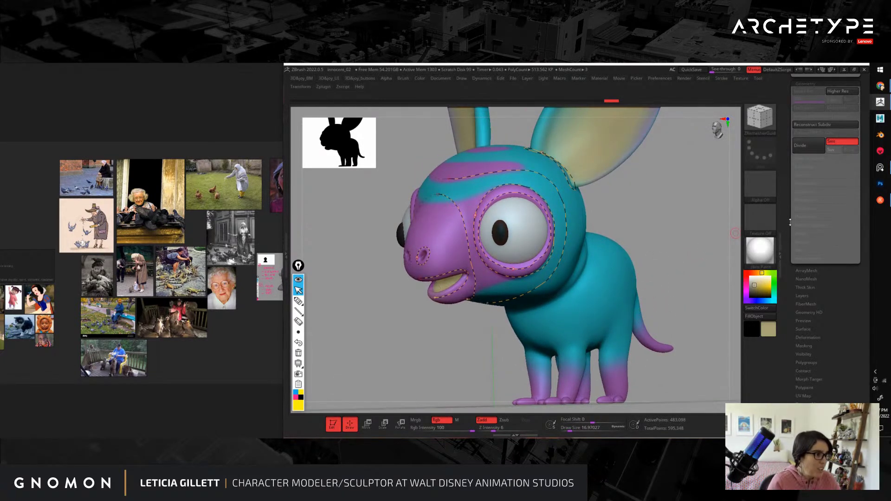
pyautogui.click(810, 215)
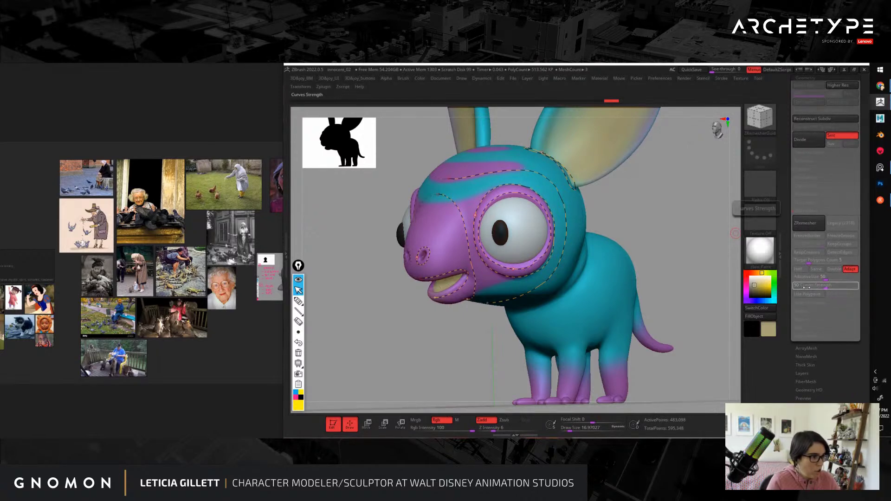
pyautogui.moveTo(824, 273); pyautogui.dragTo(848, 262)
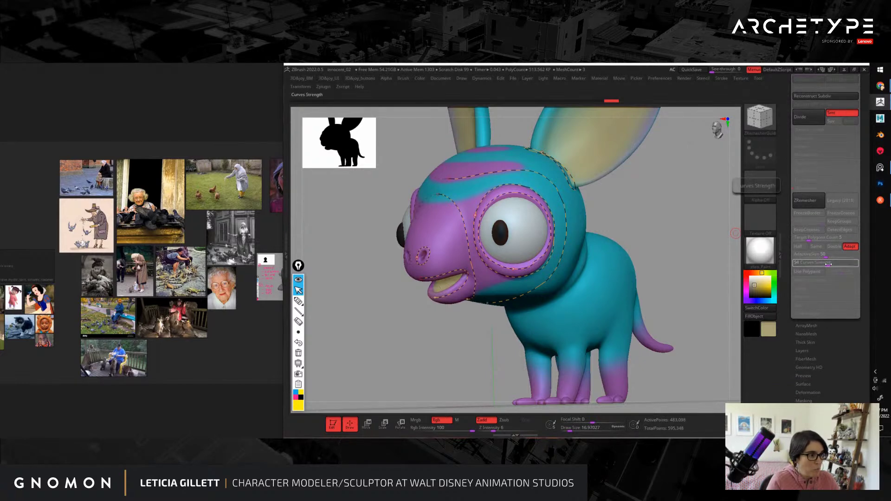
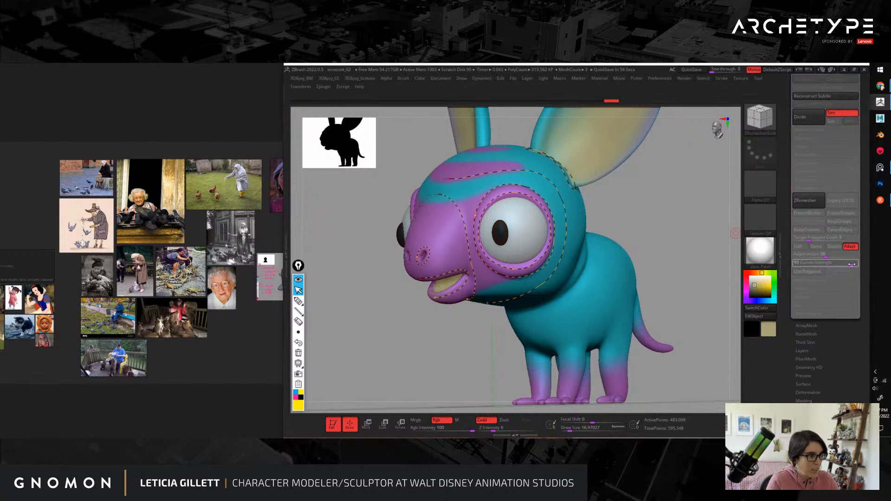
pyautogui.click(853, 264)
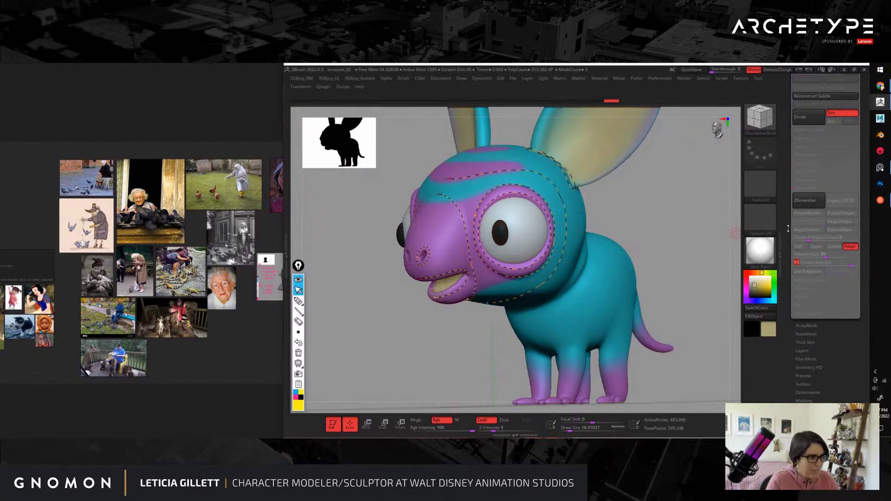
# Step: Check the model's active point count and set the ZRemesher Target Polygons Count to 40
pyautogui.moveTo(696, 285)
pyautogui.mouseDown()
pyautogui.moveTo(706, 307)
pyautogui.moveTo(677, 293)
pyautogui.moveTo(695, 296)
pyautogui.mouseUp()
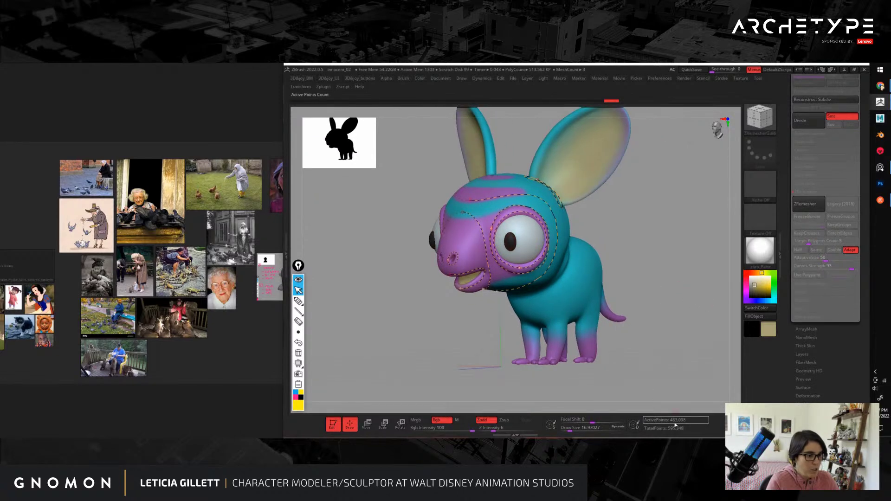
pyautogui.moveTo(675, 325); pyautogui.dragTo(697, 353)
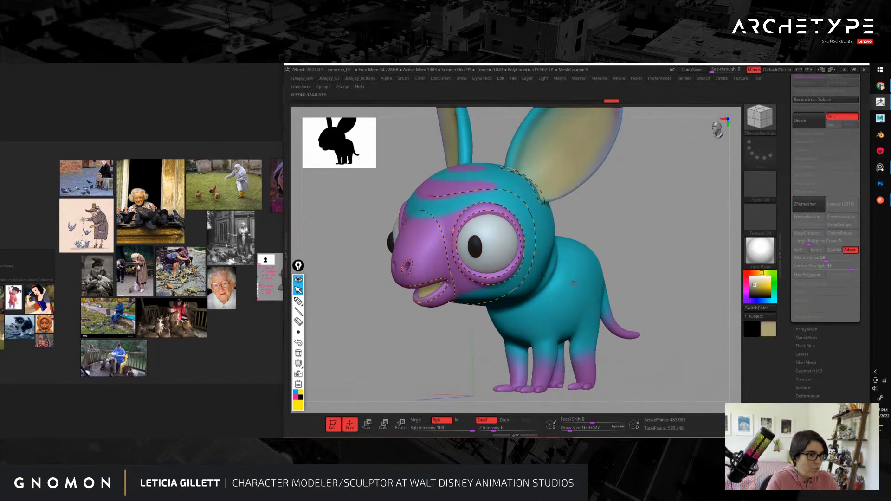
pyautogui.moveTo(673, 300)
pyautogui.mouseDown()
pyautogui.moveTo(648, 265)
pyautogui.moveTo(625, 296)
pyautogui.moveTo(690, 302)
pyautogui.mouseUp()
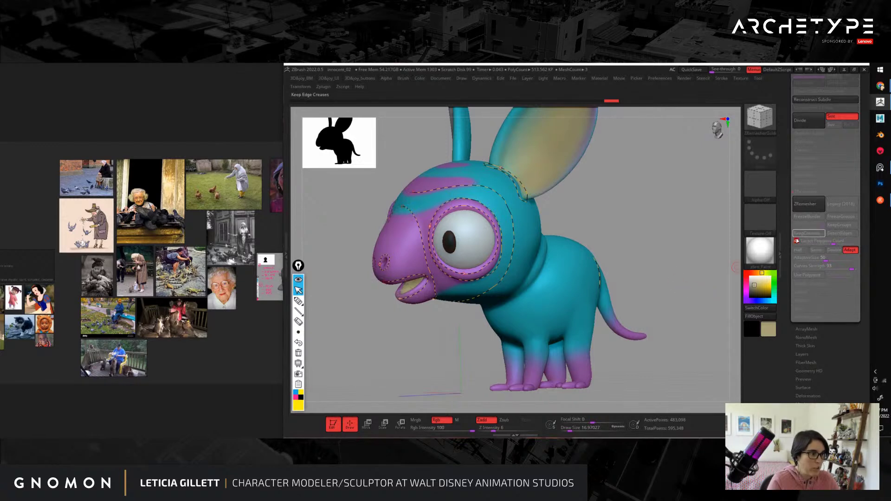
pyautogui.moveTo(681, 274); pyautogui.dragTo(682, 282)
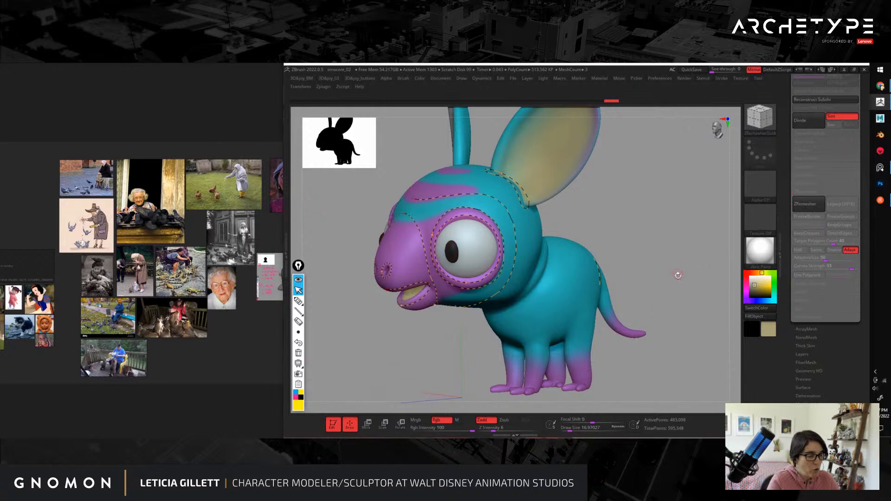
pyautogui.moveTo(680, 275); pyautogui.dragTo(688, 281)
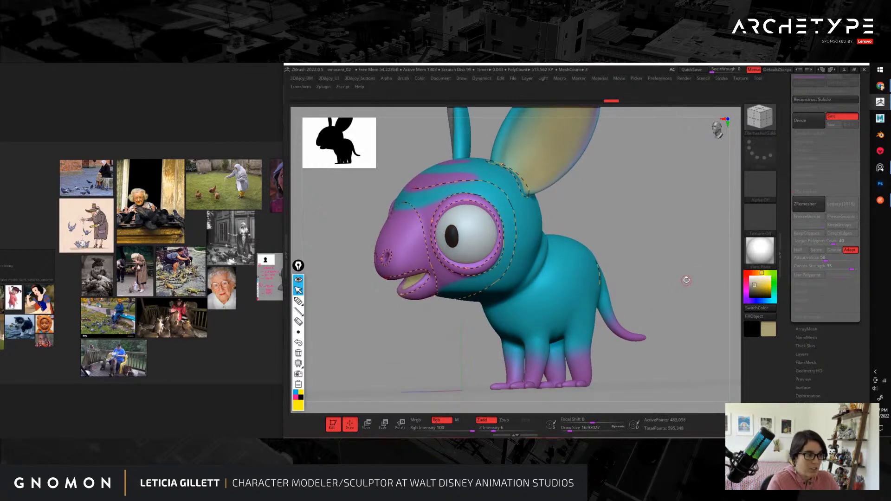
# Step: Run ZRemesher on the guided creature and show the polyframe wireframe
pyautogui.moveTo(696, 291)
pyautogui.mouseDown()
pyautogui.moveTo(708, 304)
pyautogui.moveTo(694, 288)
pyautogui.mouseUp()
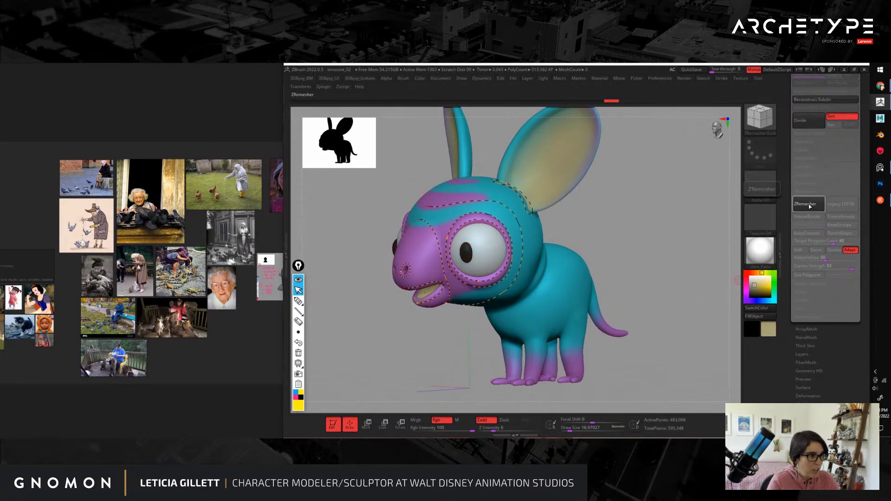
pyautogui.click(810, 206)
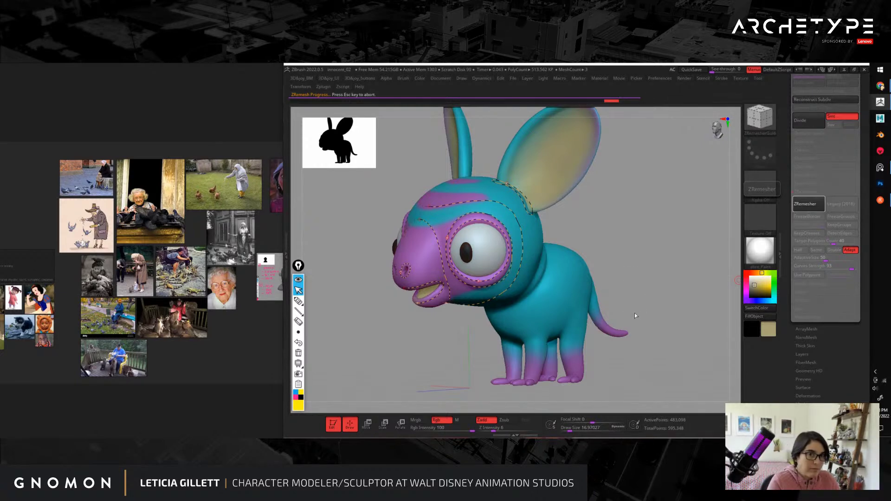
pyautogui.moveTo(641, 252)
pyautogui.mouseDown()
pyautogui.moveTo(644, 260)
pyautogui.moveTo(653, 242)
pyautogui.moveTo(684, 251)
pyautogui.moveTo(505, 242)
pyautogui.mouseUp()
pyautogui.press('b')
pyautogui.press('s')
pyautogui.press('t')
pyautogui.hotkey('shift', 'f')
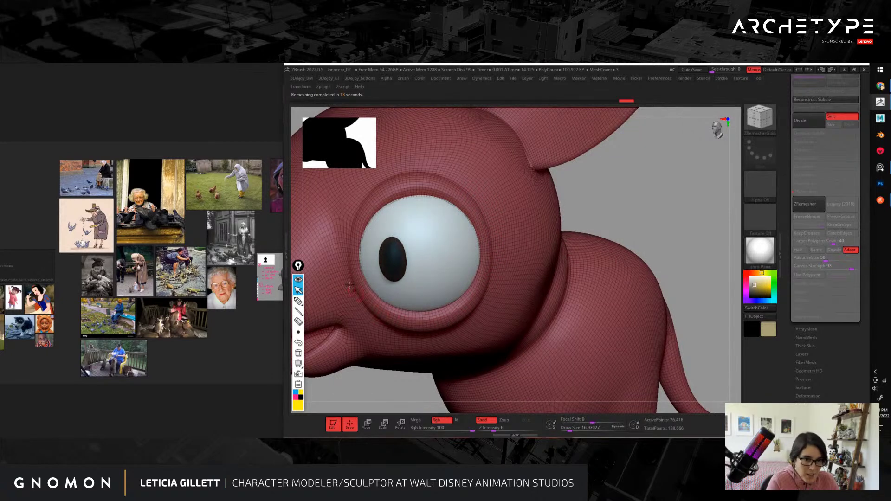
# Step: Annotate the edge flow around the mouth, under the eye and along the muzzle with the on-screen pen, and clear the marks
pyautogui.moveTo(394, 408); pyautogui.dragTo(427, 324)
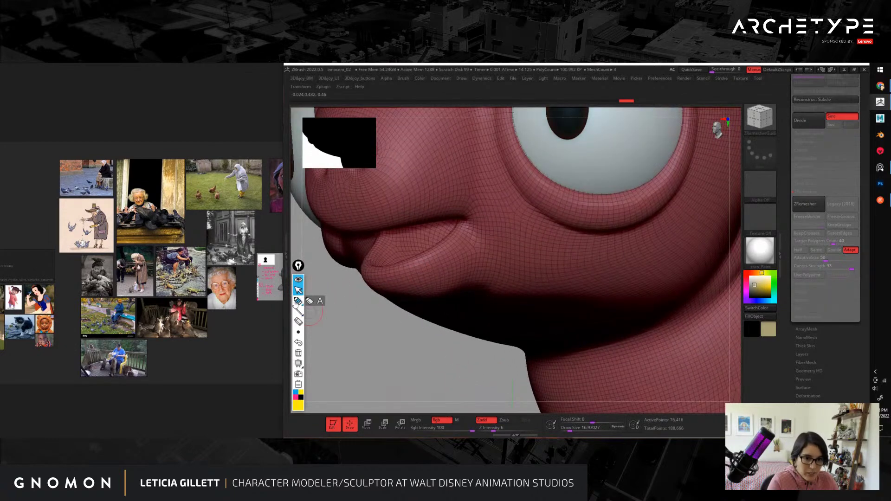
pyautogui.moveTo(360, 224)
pyautogui.mouseDown()
pyautogui.moveTo(422, 217)
pyautogui.moveTo(482, 224)
pyautogui.moveTo(446, 261)
pyautogui.moveTo(470, 208)
pyautogui.moveTo(364, 228)
pyautogui.mouseUp()
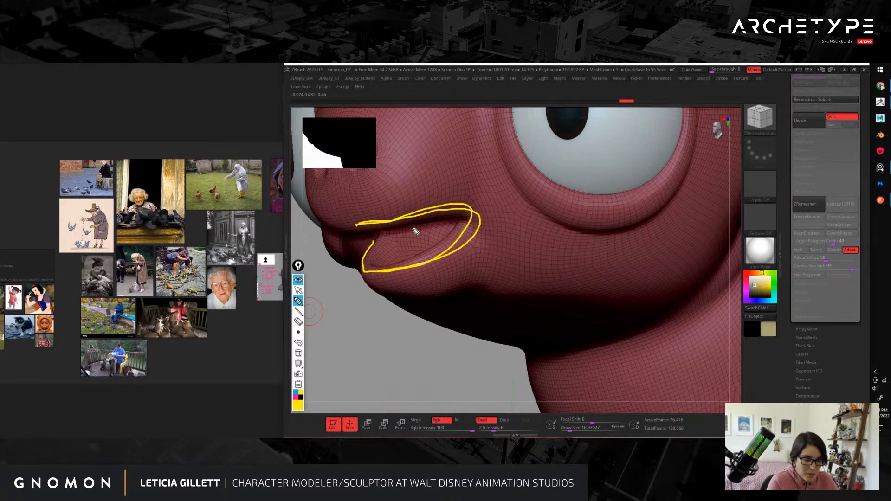
pyautogui.moveTo(498, 140)
pyautogui.mouseDown()
pyautogui.moveTo(566, 225)
pyautogui.moveTo(684, 187)
pyautogui.mouseUp()
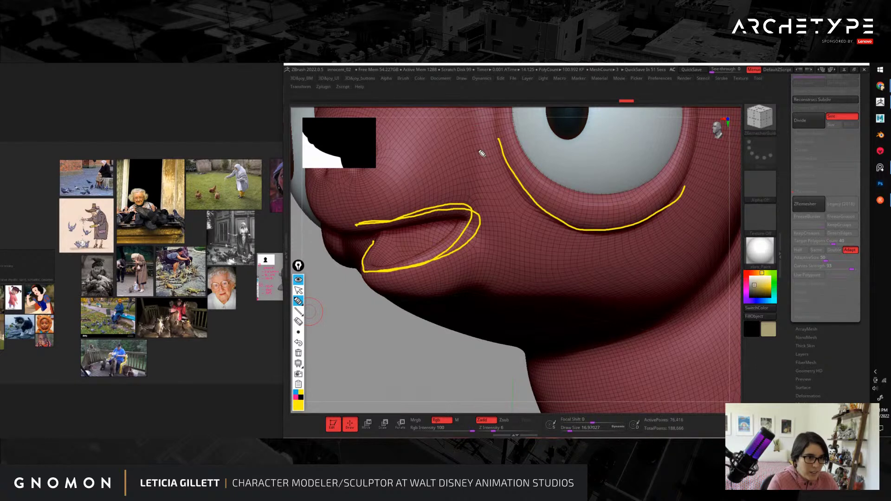
pyautogui.moveTo(499, 248); pyautogui.dragTo(487, 179)
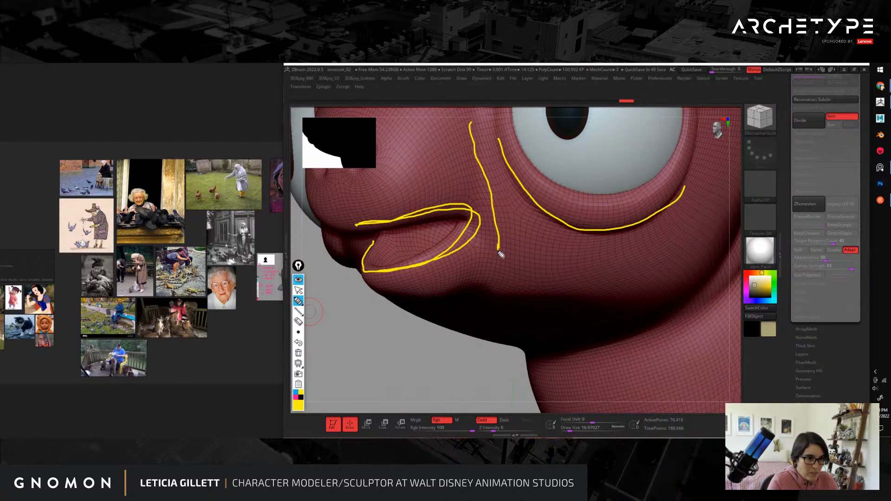
pyautogui.moveTo(500, 252); pyautogui.dragTo(443, 307)
pyautogui.moveTo(501, 227); pyautogui.dragTo(474, 147)
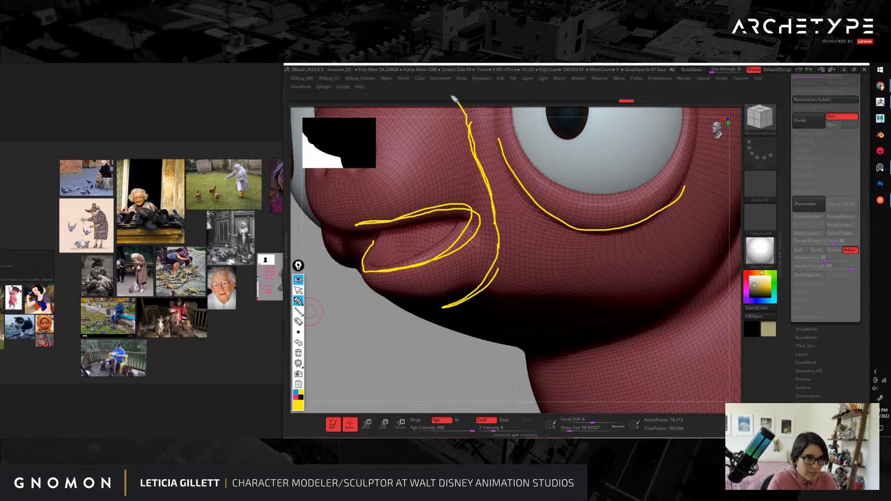
pyautogui.click(298, 353)
pyautogui.click(298, 290)
# Step: Inspect the remeshed topology around the ear base, neck and body, and check the active point count
pyautogui.moveTo(364, 357)
pyautogui.mouseDown()
pyautogui.moveTo(416, 378)
pyautogui.moveTo(459, 324)
pyautogui.moveTo(464, 351)
pyautogui.moveTo(366, 337)
pyautogui.moveTo(402, 342)
pyautogui.moveTo(367, 366)
pyautogui.mouseUp()
pyautogui.keyDown('alt'); pyautogui.moveTo(618, 211); pyautogui.dragTo(477, 229); pyautogui.keyUp('alt')
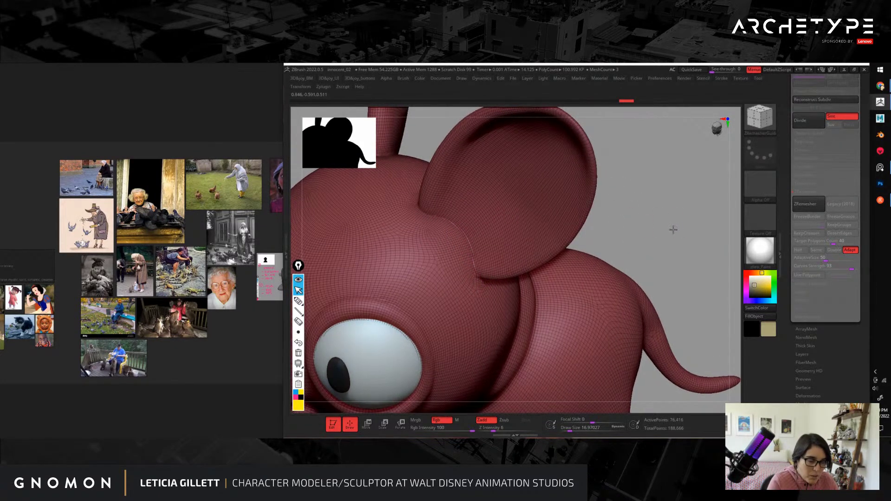
pyautogui.moveTo(670, 229); pyautogui.dragTo(735, 195)
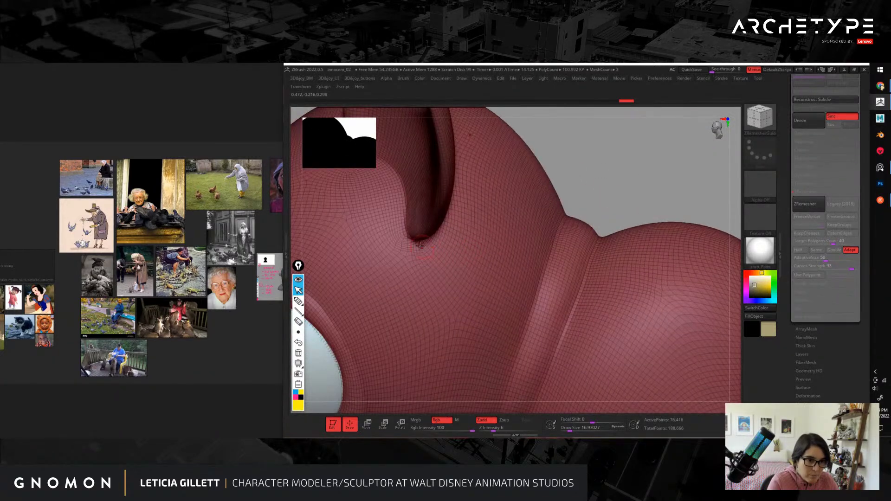
pyautogui.keyDown('alt'); pyautogui.moveTo(666, 180); pyautogui.dragTo(626, 263); pyautogui.keyUp('alt')
pyautogui.keyDown('alt'); pyautogui.moveTo(692, 233); pyautogui.dragTo(462, 319); pyautogui.keyUp('alt')
pyautogui.keyDown('alt'); pyautogui.moveTo(408, 309); pyautogui.dragTo(624, 361); pyautogui.keyUp('alt')
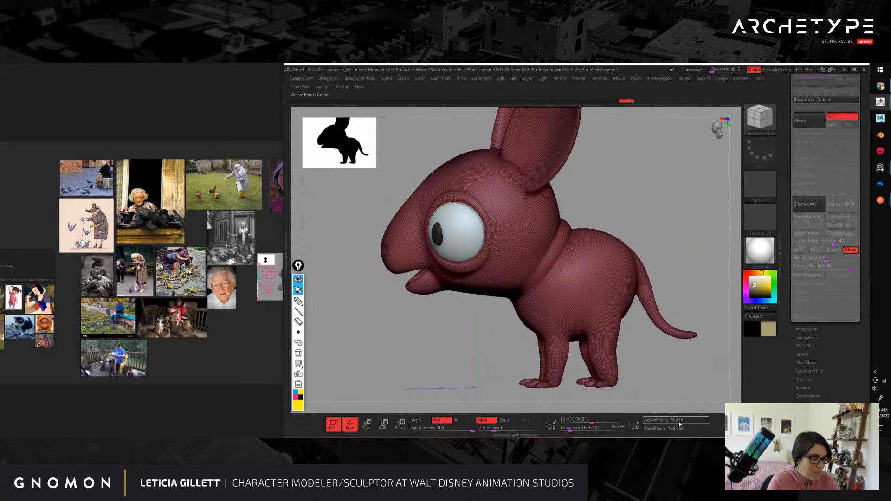
pyautogui.moveTo(699, 378); pyautogui.dragTo(718, 365)
# Step: Duplicate the remeshed creature subtool and reselect the original, PM3D_Ring3D2
pyautogui.scroll(5, 794, 224)
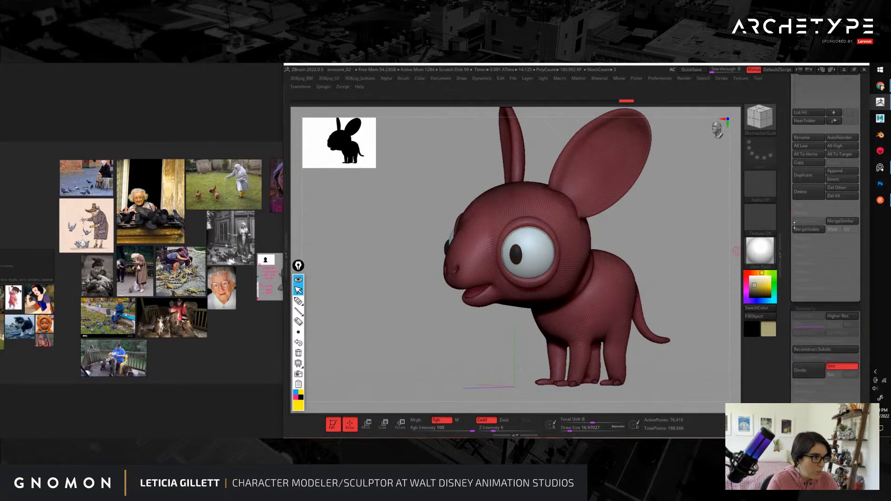
pyautogui.scroll(3, 794, 225)
pyautogui.click(808, 145)
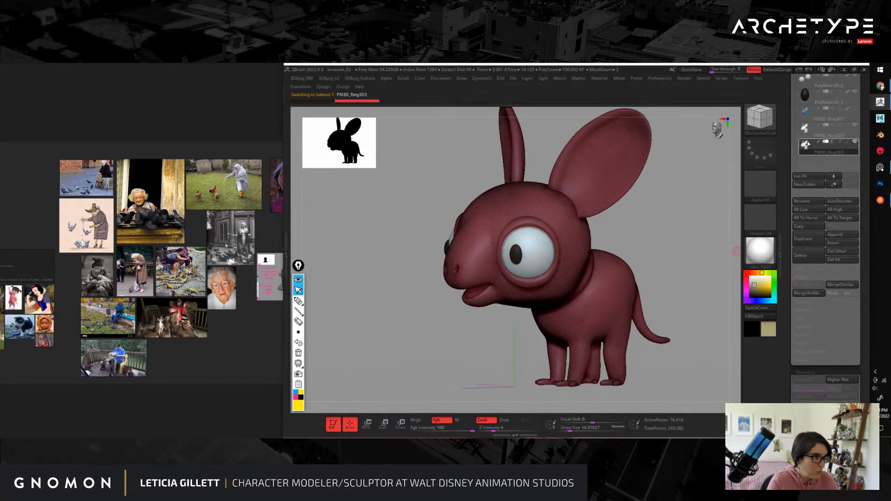
pyautogui.click(818, 131)
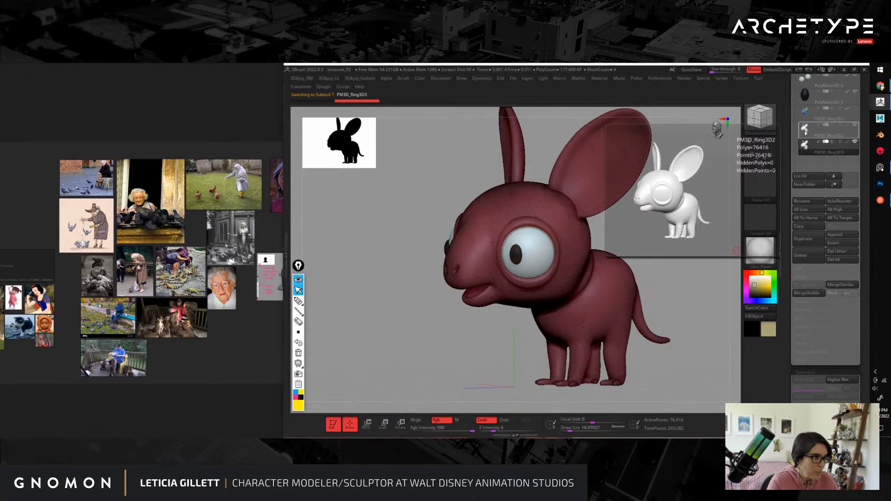
pyautogui.click(806, 132)
# Step: Isolate the original subtool and undo its remesh to restore the high-resolution mesh with guides
pyautogui.moveTo(690, 267)
pyautogui.mouseDown()
pyautogui.moveTo(706, 254)
pyautogui.moveTo(698, 260)
pyautogui.moveTo(706, 271)
pyautogui.moveTo(694, 261)
pyautogui.mouseUp()
pyautogui.hotkey('shift', 's')
pyautogui.hotkey('ctrl', 'z')
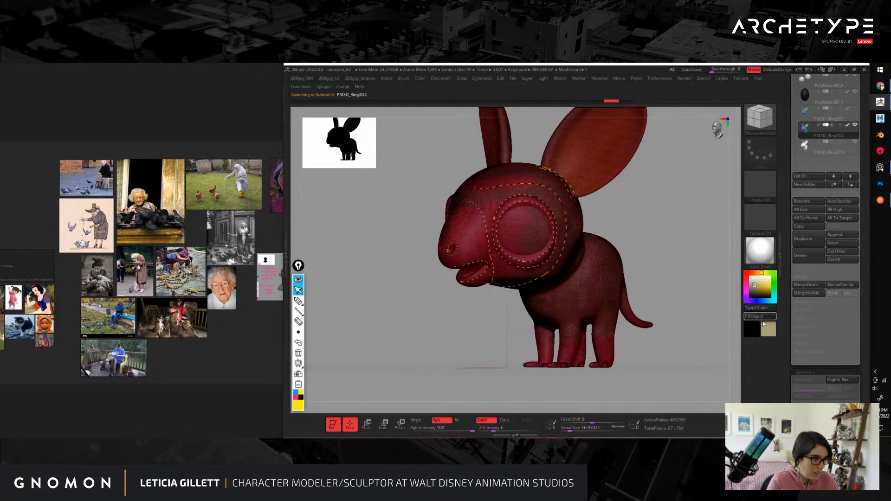
# Step: Set Target Polygons Count to 10 with Curves Strength at 93 and run ZRemesher on the original subtool
pyautogui.scroll(-10, 816, 292)
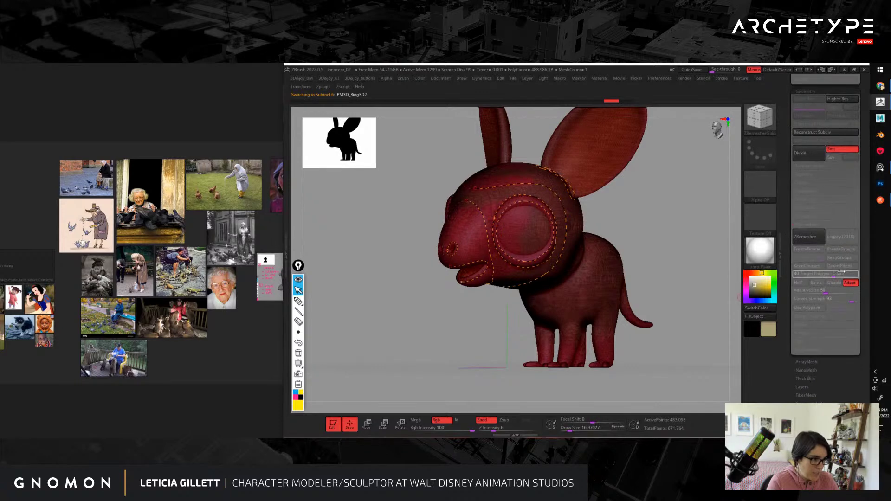
pyautogui.moveTo(812, 274); pyautogui.dragTo(810, 274)
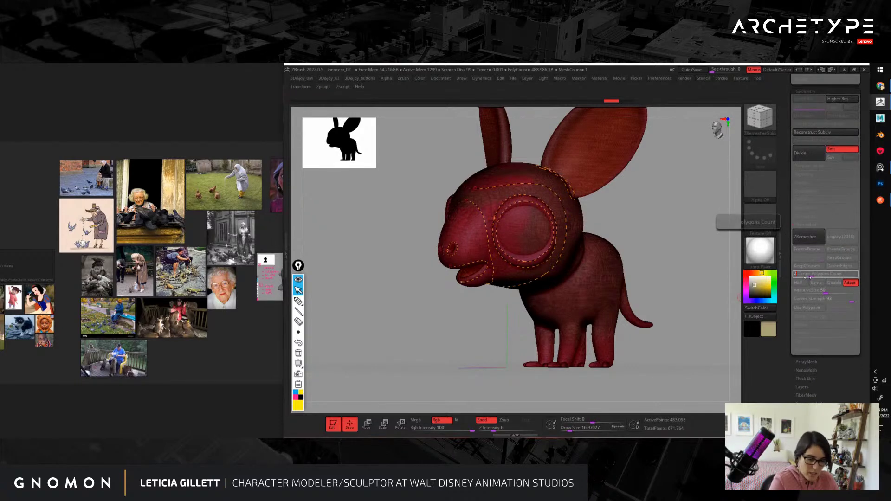
pyautogui.moveTo(674, 236); pyautogui.dragTo(677, 245)
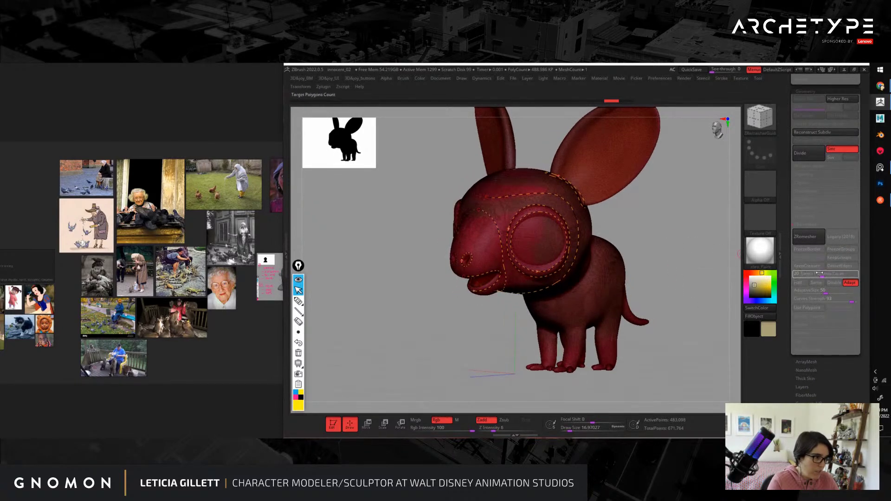
pyautogui.moveTo(819, 274); pyautogui.dragTo(816, 276)
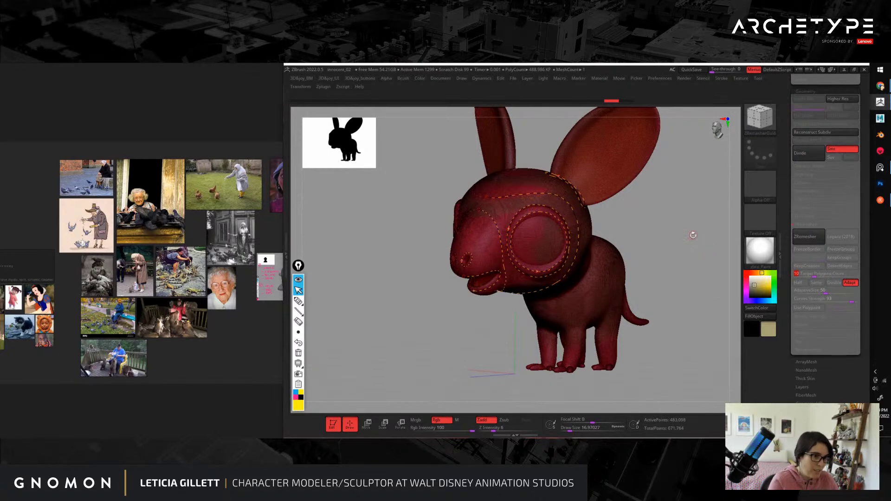
pyautogui.moveTo(690, 232); pyautogui.dragTo(736, 253)
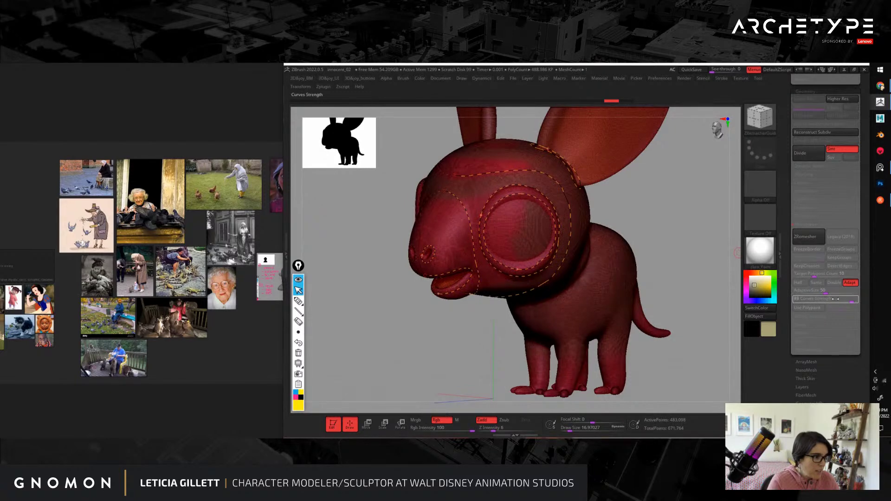
pyautogui.moveTo(847, 301); pyautogui.dragTo(852, 301)
pyautogui.click(808, 237)
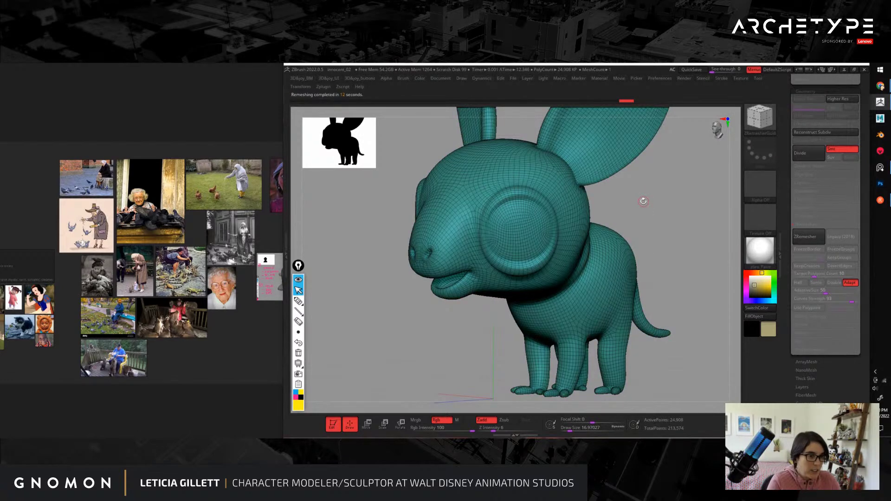
# Step: Examine the lower-resolution topology on the snout, mouth, body, legs and toes, and check the active point count
pyautogui.keyDown('alt'); pyautogui.moveTo(691, 221); pyautogui.dragTo(453, 255); pyautogui.keyUp('alt')
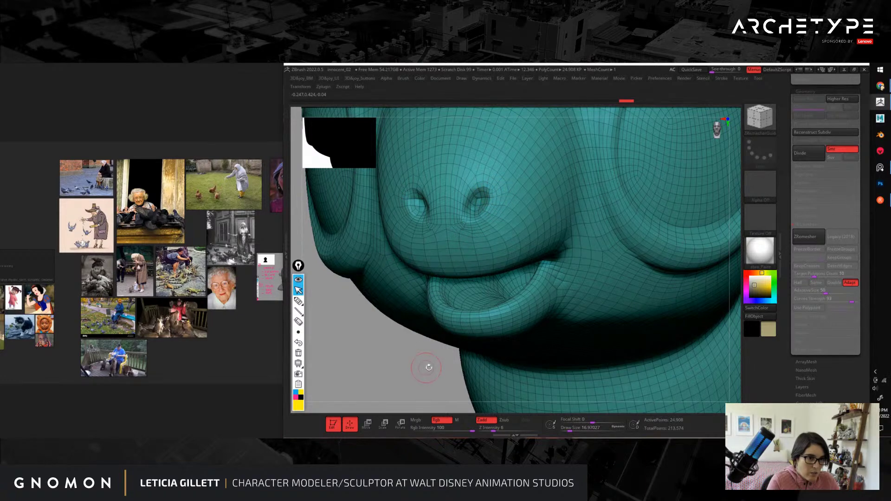
pyautogui.moveTo(428, 368)
pyautogui.mouseDown()
pyautogui.moveTo(418, 338)
pyautogui.moveTo(444, 377)
pyautogui.moveTo(472, 370)
pyautogui.moveTo(424, 320)
pyautogui.moveTo(433, 378)
pyautogui.mouseUp()
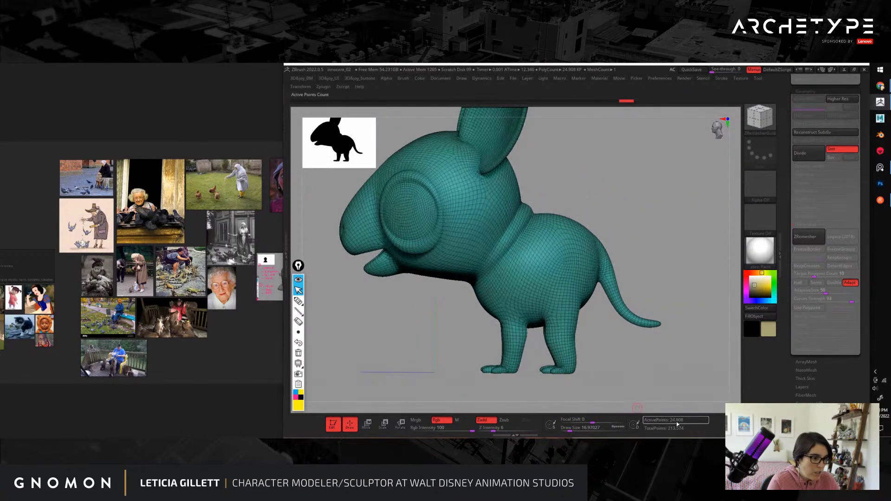
pyautogui.moveTo(687, 305); pyautogui.dragTo(619, 339)
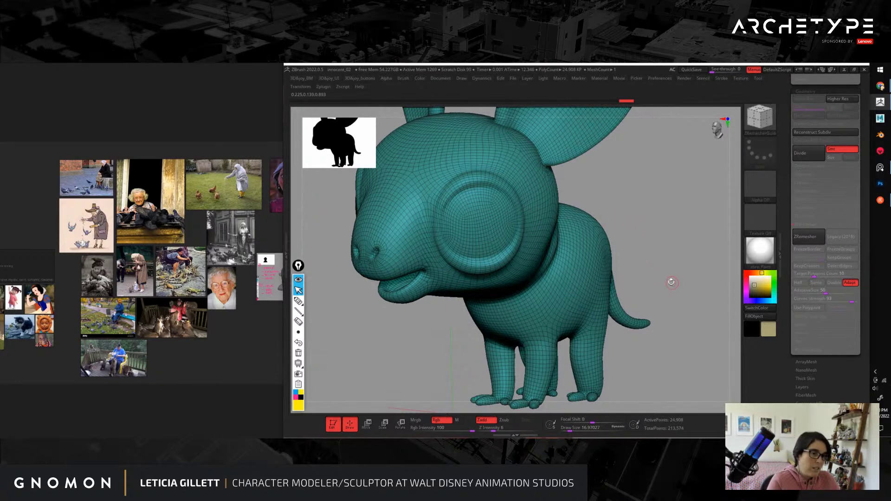
pyautogui.moveTo(678, 285)
pyautogui.keyDown('alt'); pyautogui.mouseDown()
pyautogui.moveTo(664, 271)
pyautogui.moveTo(673, 282)
pyautogui.mouseUp(); pyautogui.keyUp('alt')
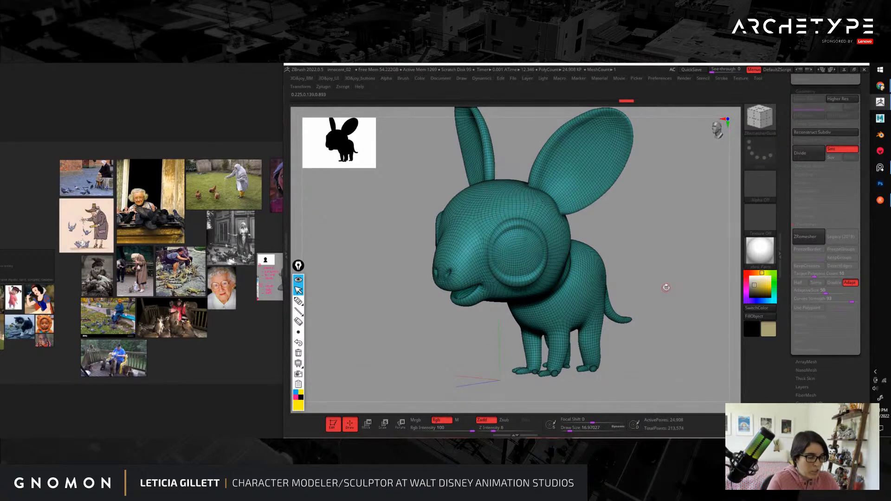
pyautogui.moveTo(678, 283); pyautogui.dragTo(667, 317)
pyautogui.keyDown('alt'); pyautogui.moveTo(674, 350); pyautogui.dragTo(689, 303); pyautogui.keyUp('alt')
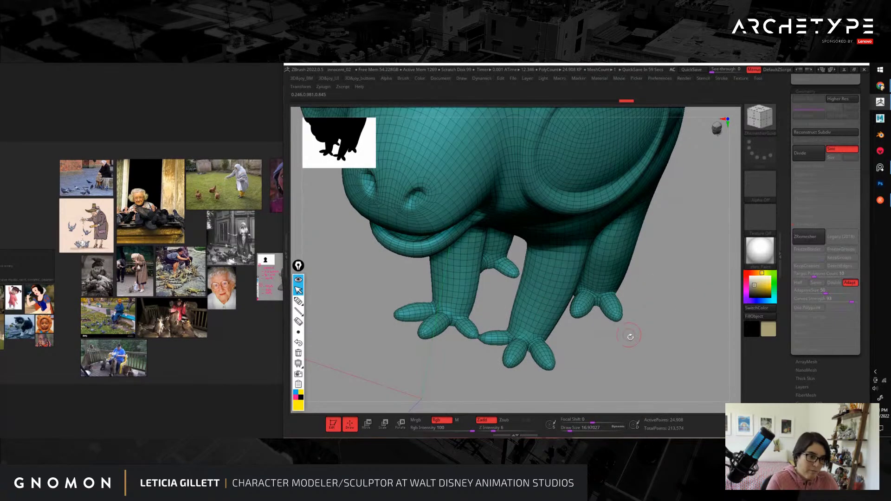
pyautogui.moveTo(630, 337); pyautogui.dragTo(647, 349)
pyautogui.moveTo(684, 358); pyautogui.dragTo(670, 345)
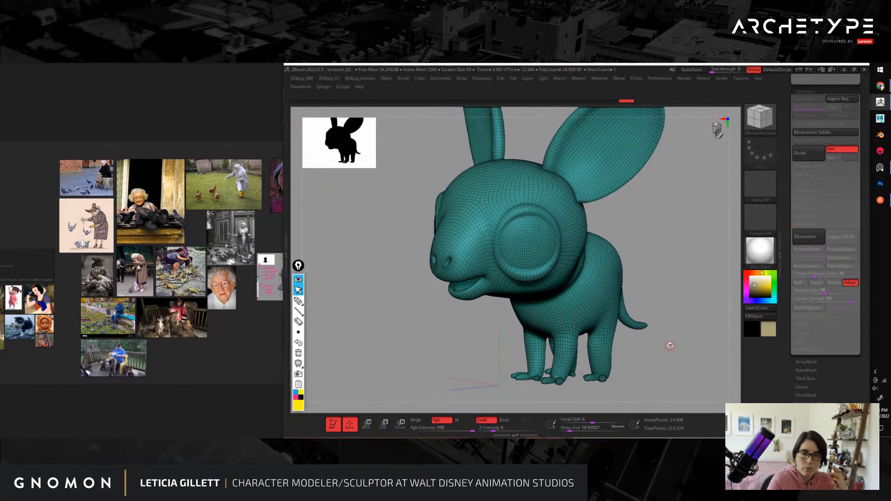
# Step: Undo the low-resolution remesh and bring the joined toes of the two front feet into close view
pyautogui.moveTo(661, 313)
pyautogui.mouseDown()
pyautogui.moveTo(678, 311)
pyautogui.moveTo(669, 297)
pyautogui.moveTo(682, 336)
pyautogui.moveTo(671, 265)
pyautogui.moveTo(650, 349)
pyautogui.moveTo(656, 295)
pyautogui.moveTo(655, 327)
pyautogui.moveTo(719, 299)
pyautogui.moveTo(542, 323)
pyautogui.moveTo(509, 300)
pyautogui.mouseUp()
pyautogui.hotkey('ctrl', 'z')
pyautogui.press('shift')
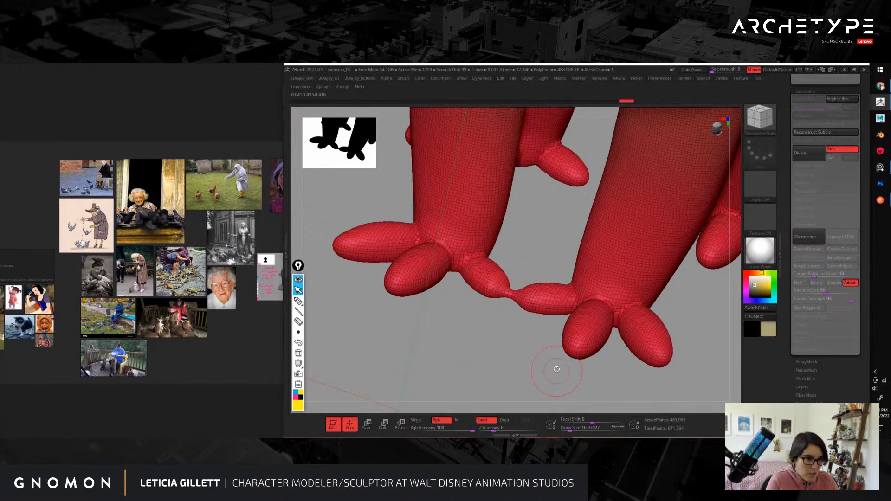
pyautogui.moveTo(522, 302)
pyautogui.mouseDown()
pyautogui.moveTo(534, 349)
pyautogui.moveTo(497, 342)
pyautogui.moveTo(514, 364)
pyautogui.moveTo(539, 348)
pyautogui.mouseUp()
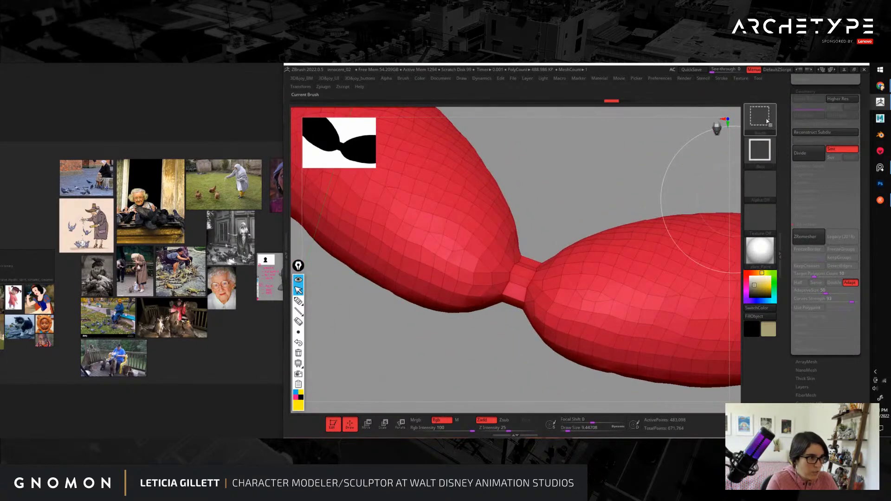
# Step: Hide the polygons bridging the two front toes with a lasso selection, inverting visibility to refine which faces are hidden
pyautogui.hotkey('ctrl', 'shift', 'b')
pyautogui.keyDown('ctrl'); pyautogui.keyDown('shift'); pyautogui.click(617, 157); pyautogui.keyUp('shift'); pyautogui.keyUp('ctrl')
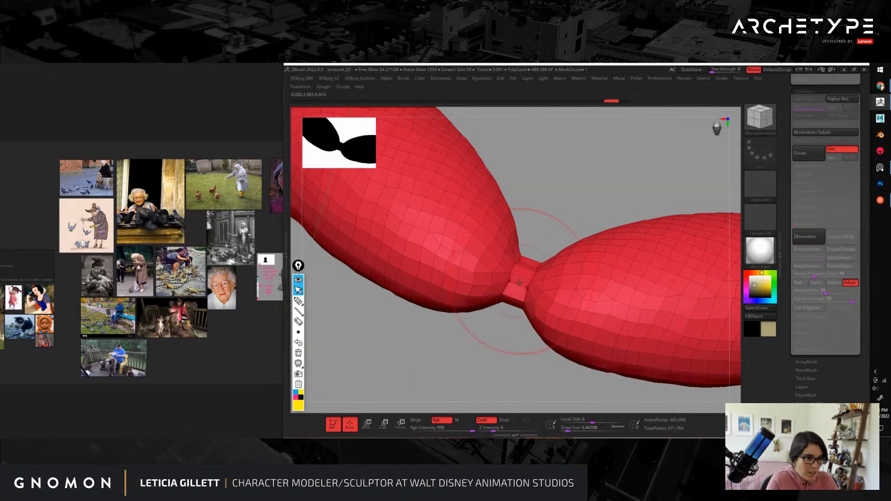
pyautogui.press('s')
pyautogui.hotkey('ctrl', 'shift')
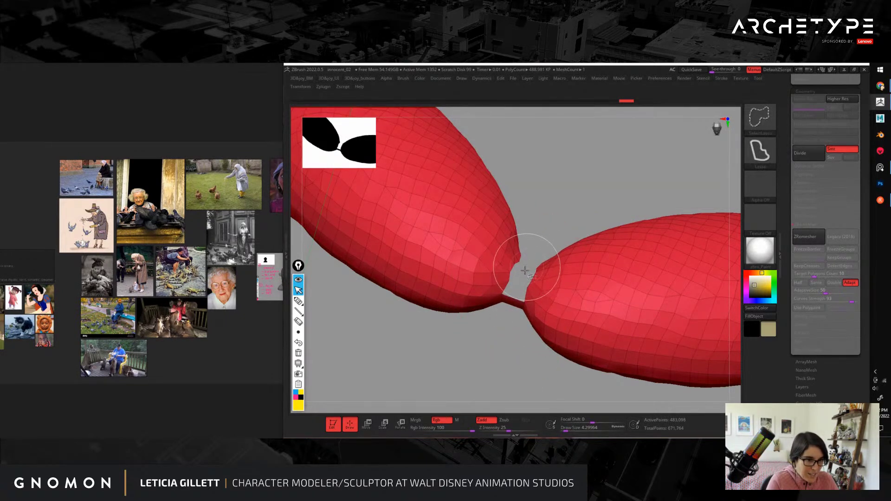
pyautogui.keyDown('ctrl'); pyautogui.keyDown('shift'); pyautogui.click(513, 304); pyautogui.keyUp('shift'); pyautogui.keyUp('ctrl')
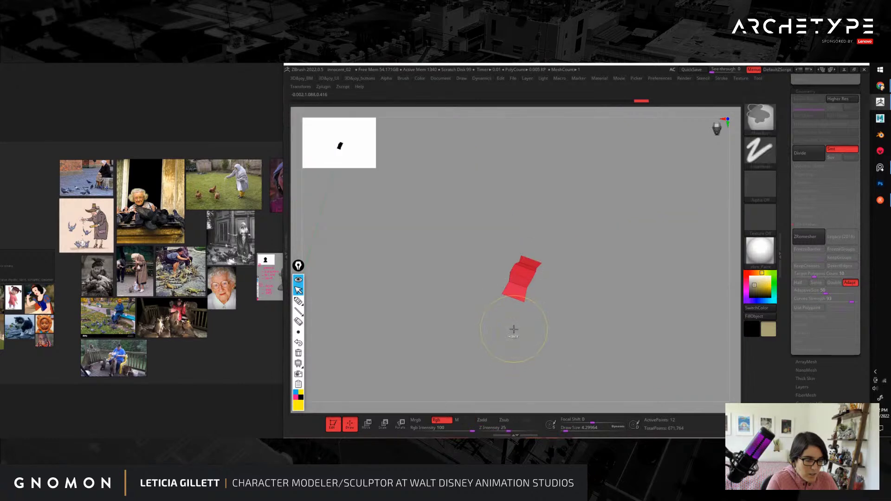
pyautogui.keyDown('ctrl'); pyautogui.keyDown('shift'); pyautogui.click(514, 328); pyautogui.keyUp('shift'); pyautogui.keyUp('ctrl')
pyautogui.moveTo(513, 328); pyautogui.dragTo(514, 307)
pyautogui.keyDown('ctrl'); pyautogui.keyDown('shift'); pyautogui.click(514, 305); pyautogui.keyUp('shift'); pyautogui.keyUp('ctrl')
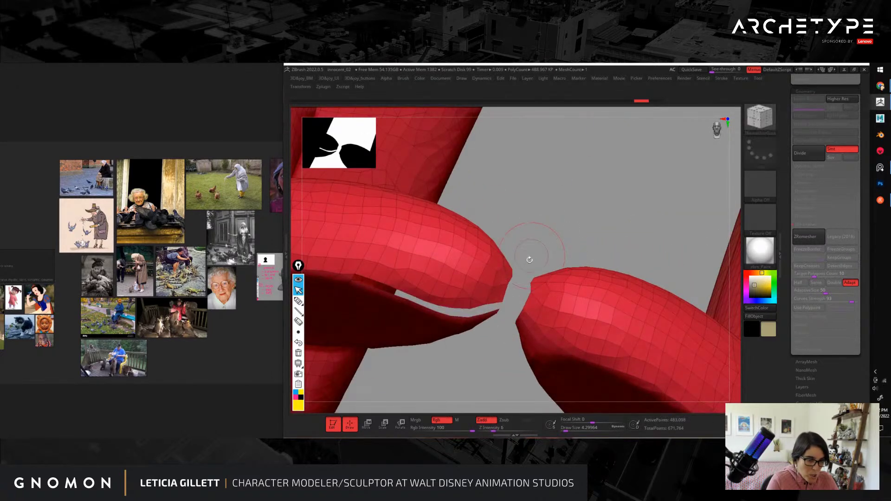
# Step: Try to close the holes between the two front toes, isolating the leftover bridge faces before restoring the full mesh
pyautogui.press('space')
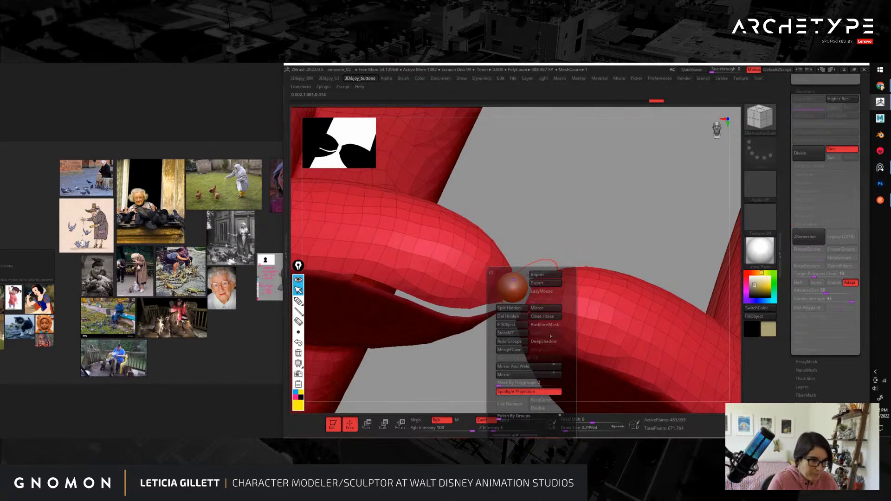
pyautogui.click(543, 316)
pyautogui.moveTo(551, 259); pyautogui.dragTo(528, 270)
pyautogui.hotkey('ctrl', 'shift')
pyautogui.keyDown('ctrl'); pyautogui.keyDown('shift'); pyautogui.moveTo(513, 324); pyautogui.dragTo(513, 328); pyautogui.keyUp('shift'); pyautogui.keyUp('ctrl')
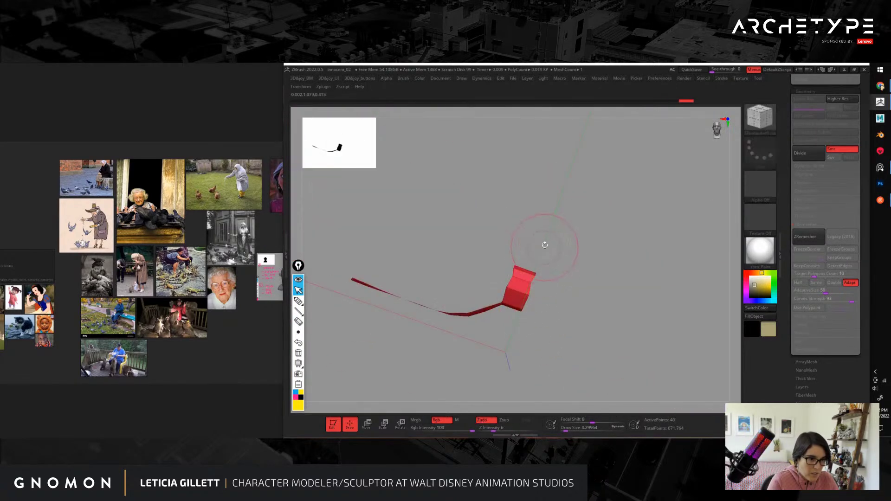
pyautogui.hotkey('ctrl', 'z')
pyautogui.hotkey('ctrl', 'shift')
pyautogui.keyDown('ctrl'); pyautogui.keyDown('shift'); pyautogui.moveTo(546, 245); pyautogui.dragTo(559, 241); pyautogui.keyUp('shift'); pyautogui.keyUp('ctrl')
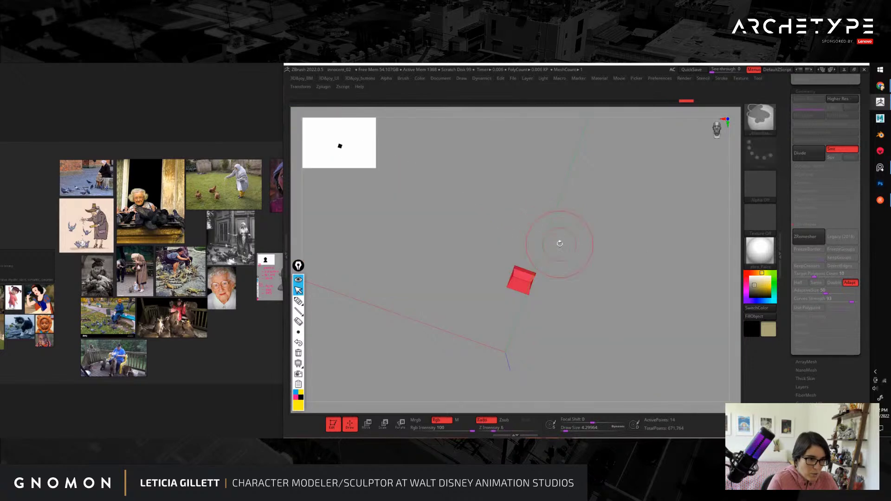
pyautogui.keyDown('ctrl'); pyautogui.keyDown('shift'); pyautogui.click(563, 206); pyautogui.keyUp('shift'); pyautogui.keyUp('ctrl')
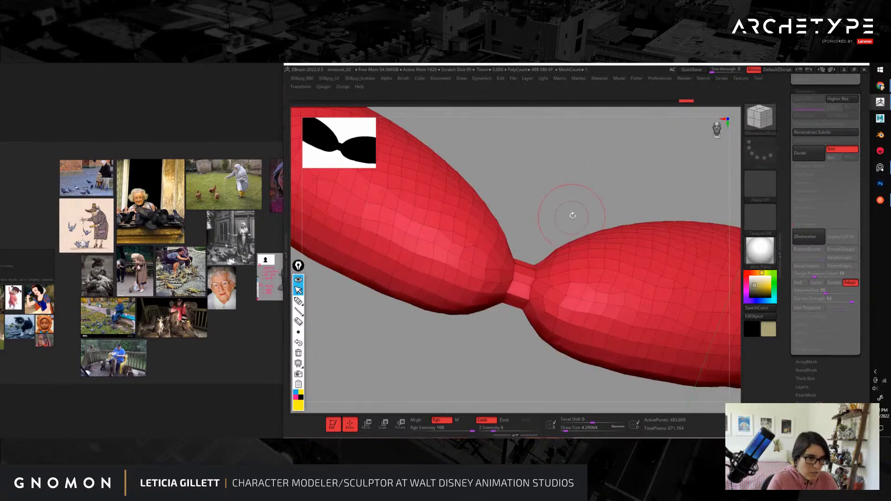
# Step: Try to hide individual face loops of the small bridge between the two front toes
pyautogui.moveTo(555, 237); pyautogui.dragTo(545, 239)
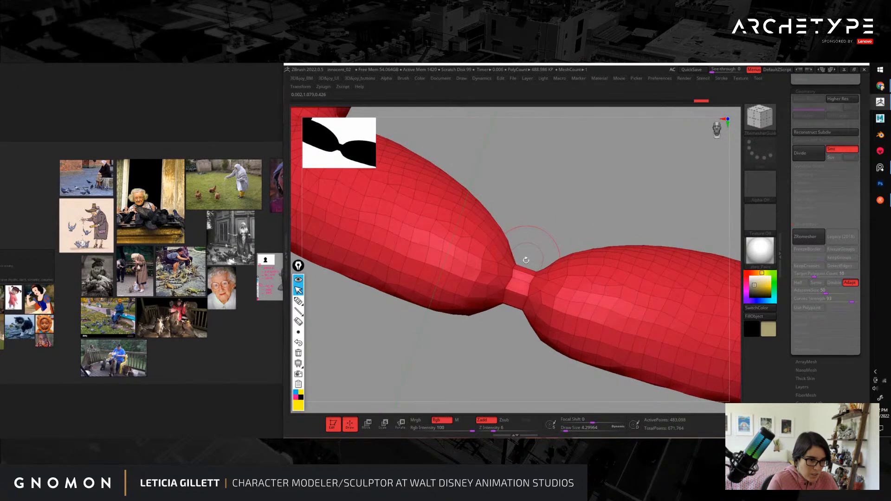
pyautogui.hotkey('ctrl', 'shift')
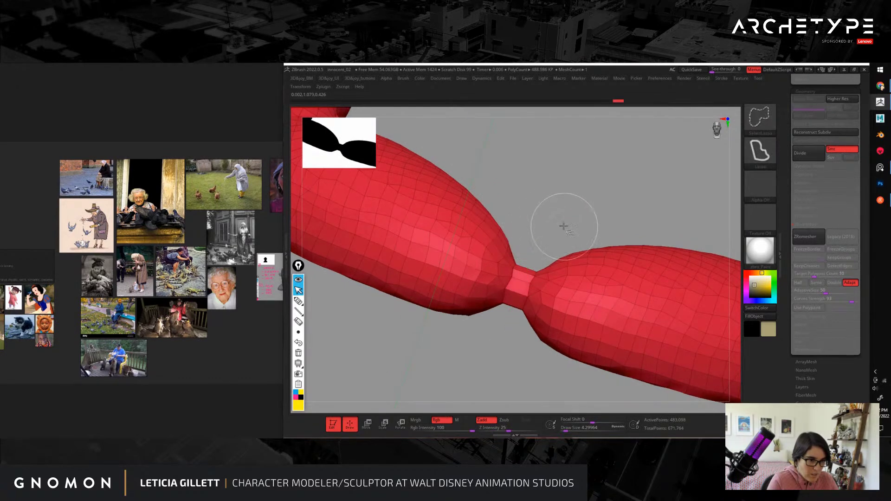
pyautogui.moveTo(556, 229); pyautogui.dragTo(557, 282)
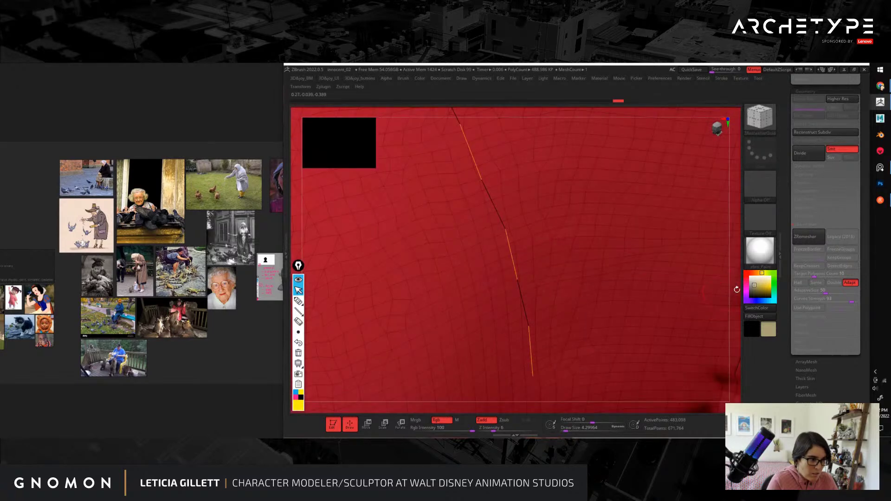
pyautogui.moveTo(737, 290); pyautogui.dragTo(741, 254)
pyautogui.hotkey('ctrl', 'shift')
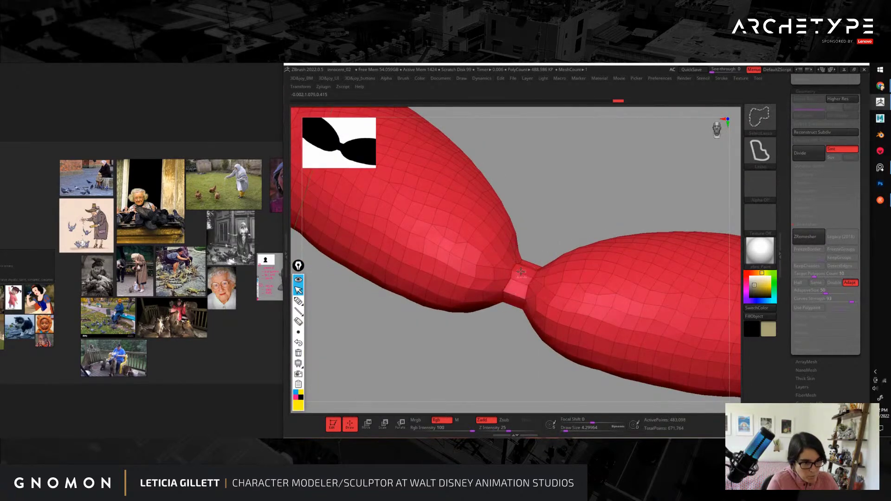
pyautogui.keyDown('ctrl'); pyautogui.keyDown('shift'); pyautogui.click(520, 271); pyautogui.keyUp('shift'); pyautogui.keyUp('ctrl')
pyautogui.moveTo(547, 229)
pyautogui.mouseDown()
pyautogui.moveTo(557, 228)
pyautogui.moveTo(548, 235)
pyautogui.mouseUp()
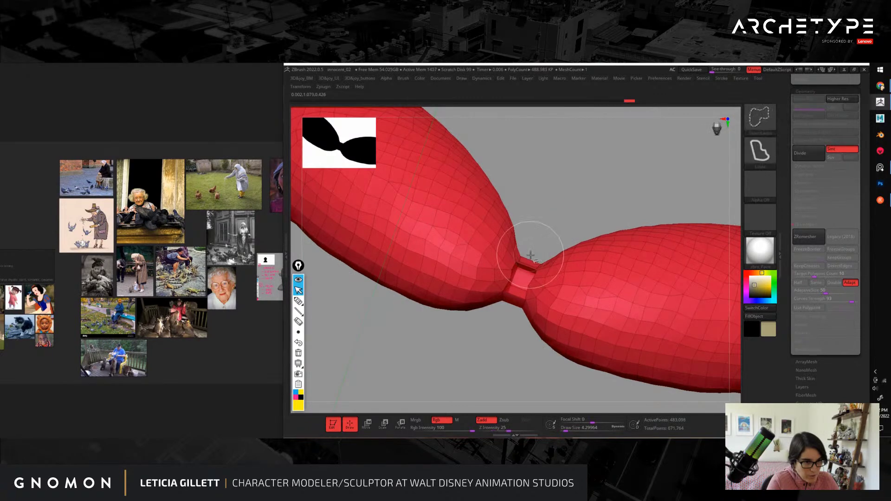
pyautogui.keyDown('ctrl'); pyautogui.keyDown('shift'); pyautogui.click(525, 284); pyautogui.keyUp('shift'); pyautogui.keyUp('ctrl')
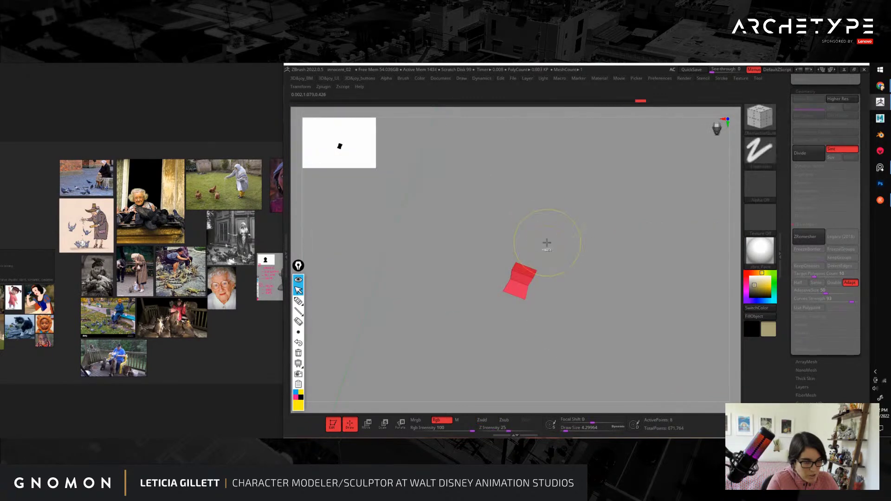
pyautogui.keyDown('ctrl'); pyautogui.keyDown('shift'); pyautogui.click(548, 243); pyautogui.keyUp('shift'); pyautogui.keyUp('ctrl')
pyautogui.moveTo(522, 358); pyautogui.dragTo(531, 284)
pyautogui.hotkey('ctrl', 'z')
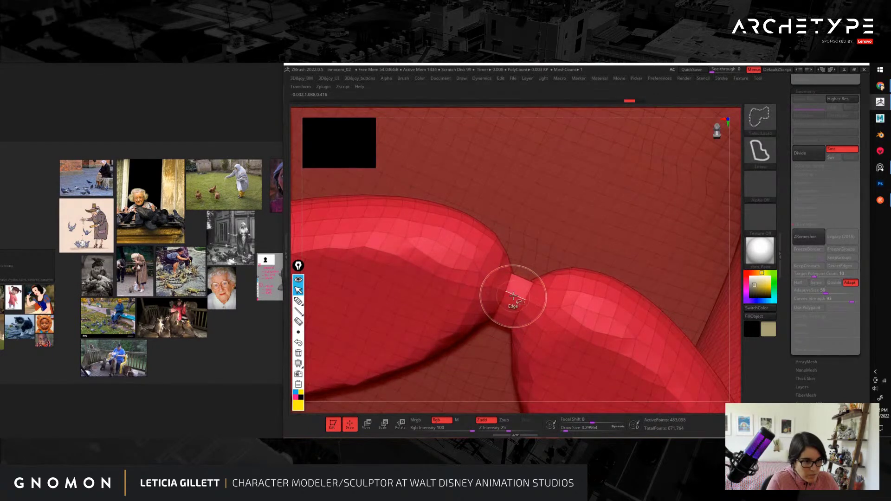
# Step: Isolate the ring of polygons joining the two front toes and invert visibility so only those faces are hidden
pyautogui.moveTo(737, 288)
pyautogui.mouseDown()
pyautogui.moveTo(722, 363)
pyautogui.moveTo(653, 308)
pyautogui.moveTo(659, 293)
pyautogui.moveTo(679, 291)
pyautogui.moveTo(685, 308)
pyautogui.moveTo(650, 304)
pyautogui.mouseUp()
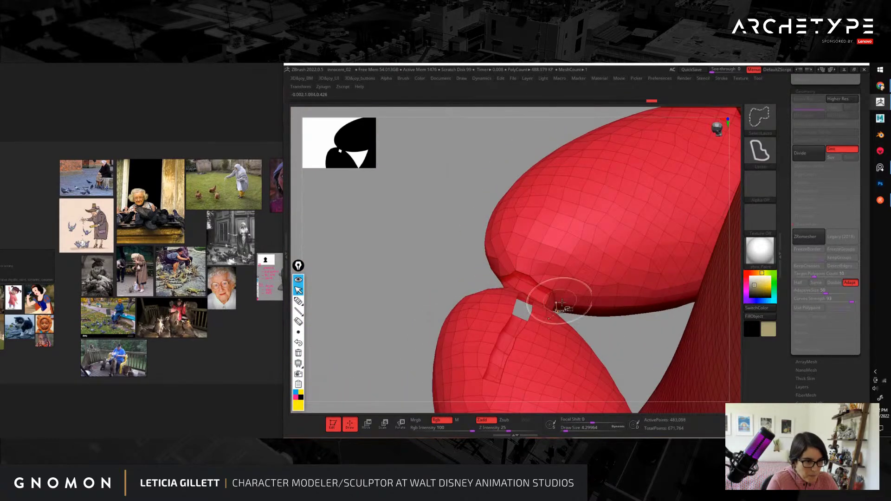
pyautogui.moveTo(607, 339); pyautogui.dragTo(562, 256)
pyautogui.keyDown('ctrl'); pyautogui.keyDown('shift'); pyautogui.click(534, 295); pyautogui.keyUp('shift'); pyautogui.keyUp('ctrl')
pyautogui.moveTo(511, 235); pyautogui.dragTo(535, 309)
pyautogui.keyDown('ctrl'); pyautogui.keyDown('shift'); pyautogui.click(575, 197); pyautogui.keyUp('shift'); pyautogui.keyUp('ctrl')
pyautogui.moveTo(599, 375)
pyautogui.keyDown('ctrl'); pyautogui.keyDown('alt'); pyautogui.keyDown('shift'); pyautogui.mouseDown()
pyautogui.moveTo(691, 367)
pyautogui.moveTo(649, 313)
pyautogui.mouseUp(); pyautogui.keyUp('shift'); pyautogui.keyUp('alt'); pyautogui.keyUp('ctrl')
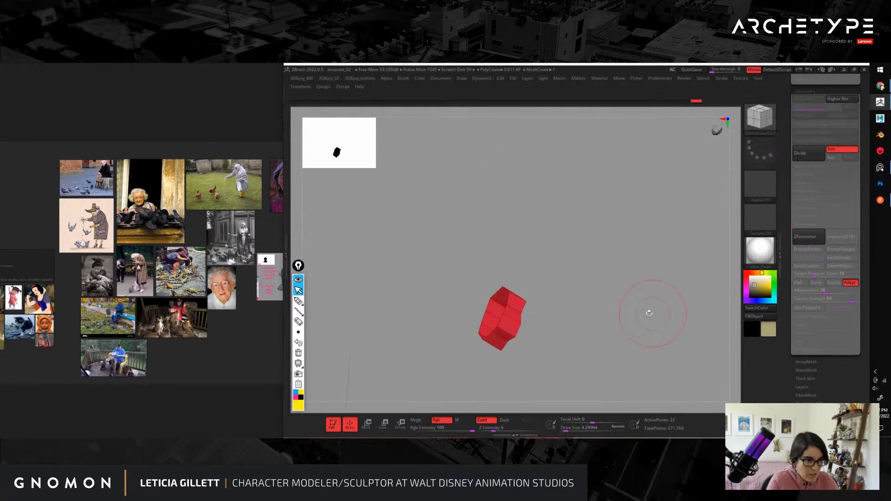
pyautogui.moveTo(627, 265); pyautogui.dragTo(599, 246)
pyautogui.keyDown('ctrl'); pyautogui.keyDown('shift'); pyautogui.moveTo(564, 226); pyautogui.dragTo(586, 260); pyautogui.keyUp('shift'); pyautogui.keyUp('ctrl')
pyautogui.moveTo(465, 376)
pyautogui.mouseDown()
pyautogui.moveTo(478, 382)
pyautogui.moveTo(494, 327)
pyautogui.mouseUp()
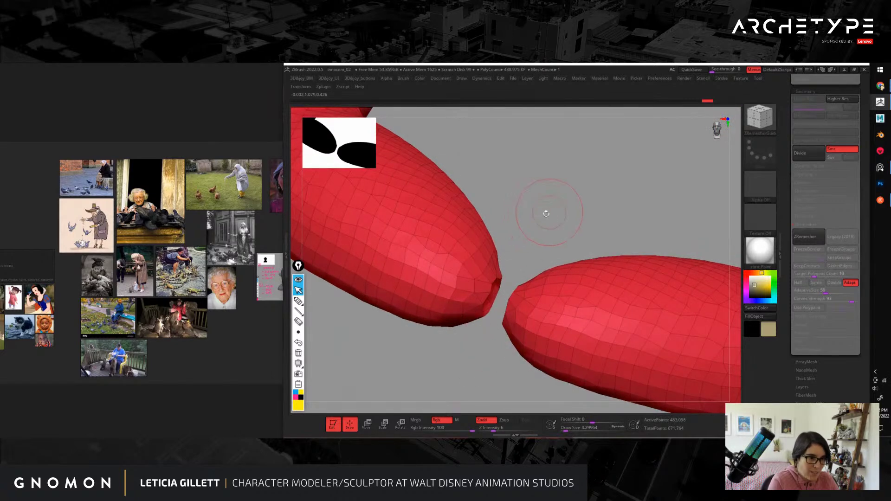
# Step: Delete the hidden bridge polygons and close the open holes at the toe tips
pyautogui.moveTo(546, 214)
pyautogui.mouseDown()
pyautogui.moveTo(566, 218)
pyautogui.moveTo(553, 221)
pyautogui.mouseUp()
pyautogui.press('3')
pyautogui.click(525, 277)
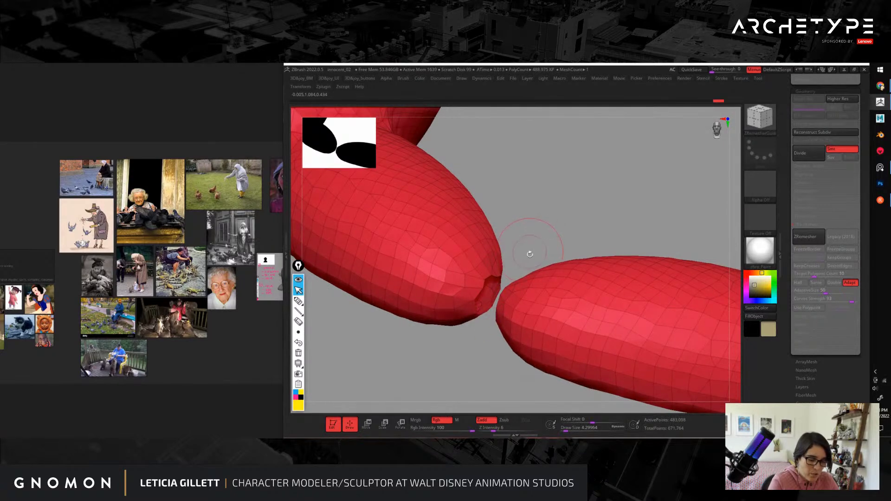
pyautogui.press('3')
pyautogui.click(547, 293)
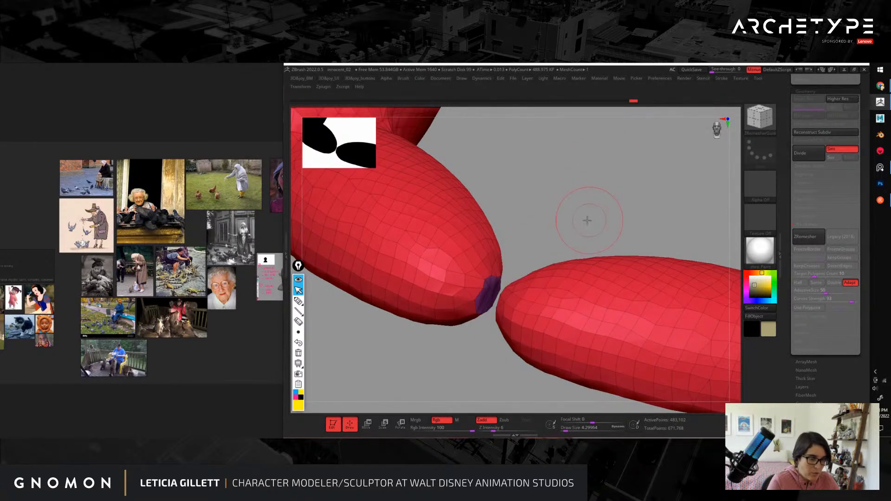
# Step: Adjust the tips of the two separated front toes with the Move brush, undoing a stroke and setting Draw Size to about 15.55
pyautogui.moveTo(586, 221); pyautogui.dragTo(524, 300)
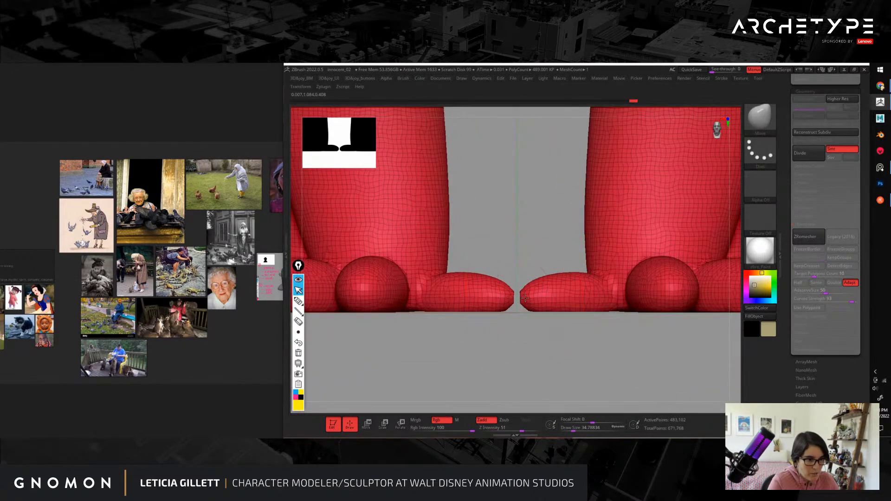
pyautogui.moveTo(543, 370)
pyautogui.keyDown('shift'); pyautogui.mouseDown()
pyautogui.moveTo(541, 315)
pyautogui.moveTo(524, 312)
pyautogui.mouseUp(); pyautogui.keyUp('shift')
pyautogui.hotkey('ctrl', 'z')
pyautogui.press('s')
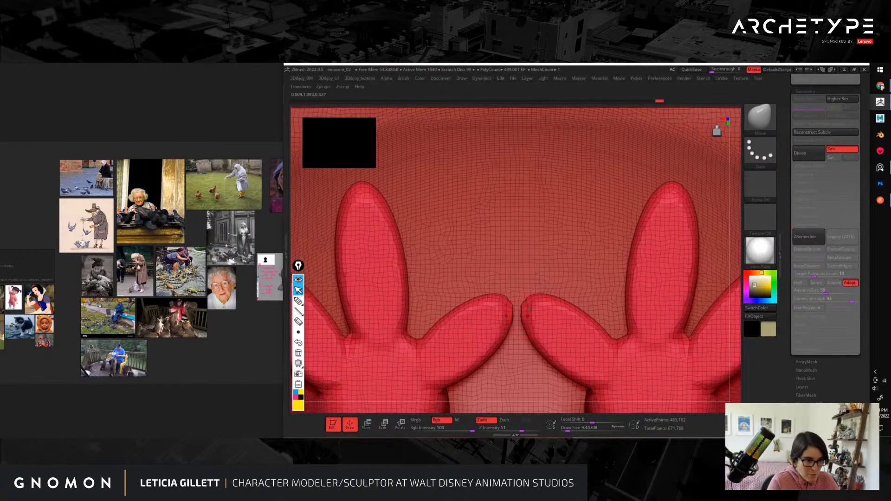
pyautogui.moveTo(736, 240); pyautogui.dragTo(709, 362)
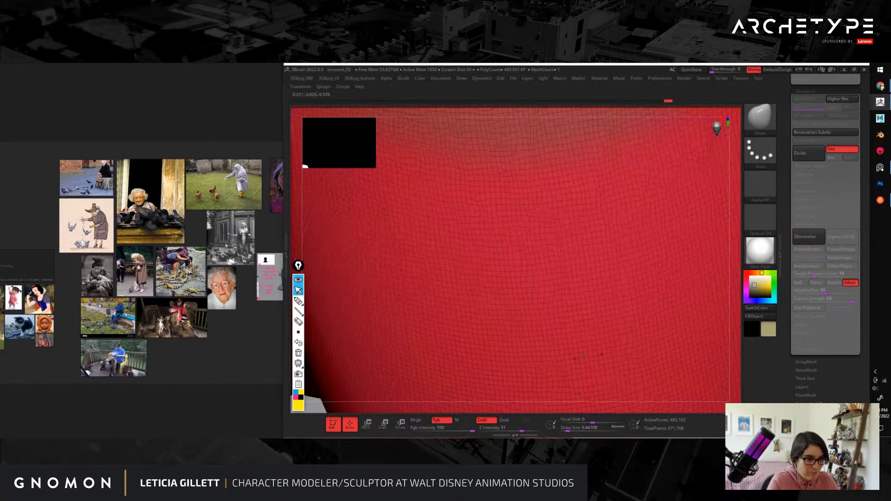
pyautogui.moveTo(740, 309); pyautogui.dragTo(724, 262)
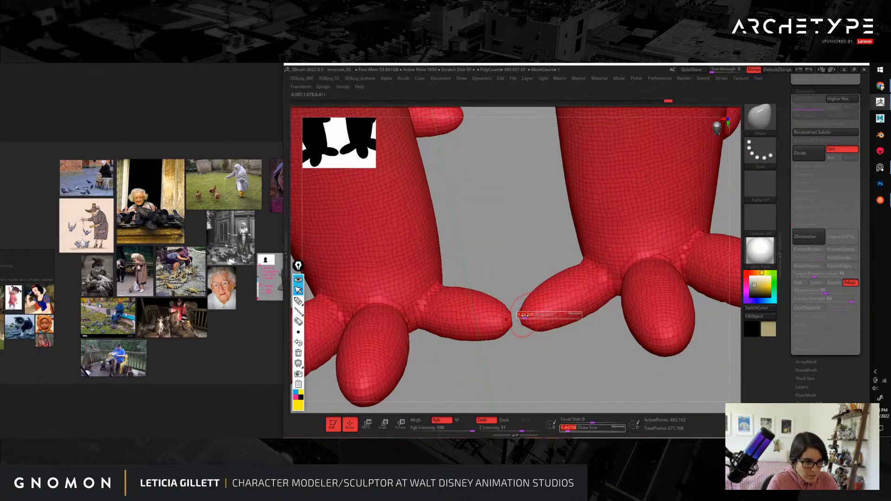
pyautogui.moveTo(524, 315); pyautogui.dragTo(528, 315)
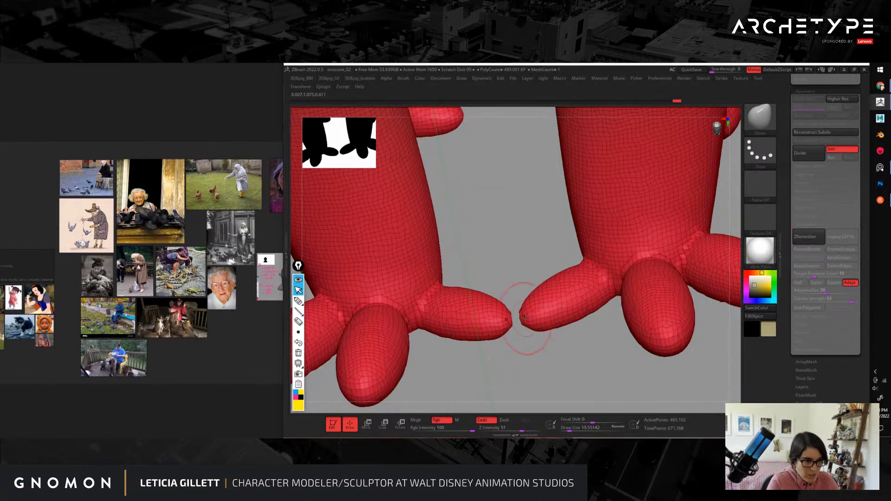
# Step: Set Target Polygons Count to 5 and run ZRemesher on the guided creature
pyautogui.moveTo(561, 371); pyautogui.dragTo(473, 204)
pyautogui.moveTo(617, 334); pyautogui.dragTo(680, 295)
pyautogui.keyDown('alt'); pyautogui.moveTo(676, 251); pyautogui.dragTo(694, 263); pyautogui.keyUp('alt')
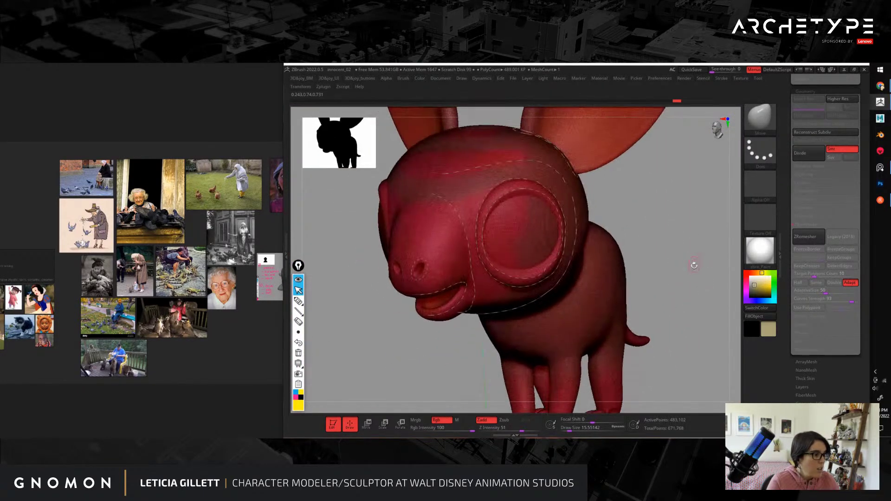
pyautogui.moveTo(711, 294)
pyautogui.keyDown('alt'); pyautogui.mouseDown()
pyautogui.moveTo(702, 300)
pyautogui.moveTo(700, 283)
pyautogui.mouseUp(); pyautogui.keyUp('alt')
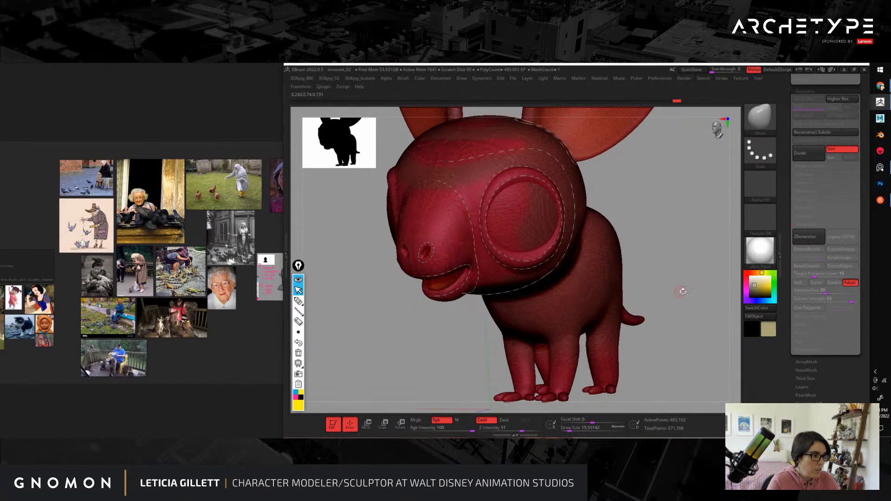
pyautogui.click(817, 273)
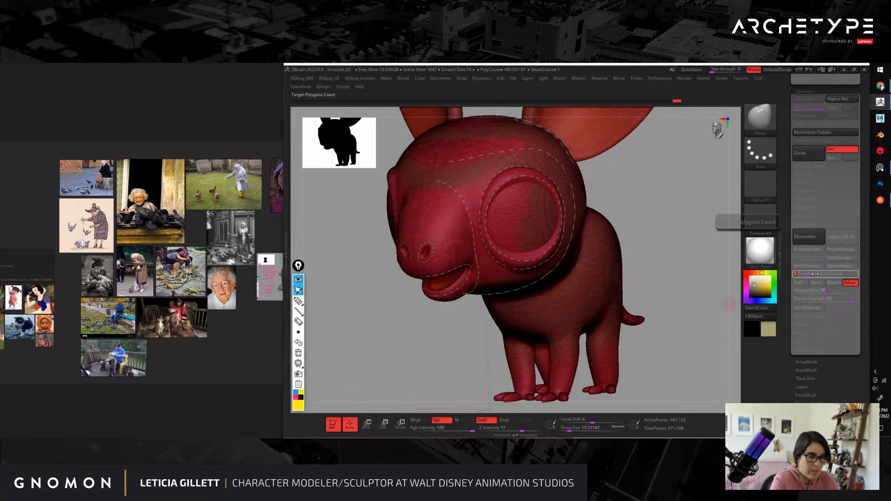
pyautogui.moveTo(686, 281); pyautogui.dragTo(746, 292)
pyautogui.click(815, 237)
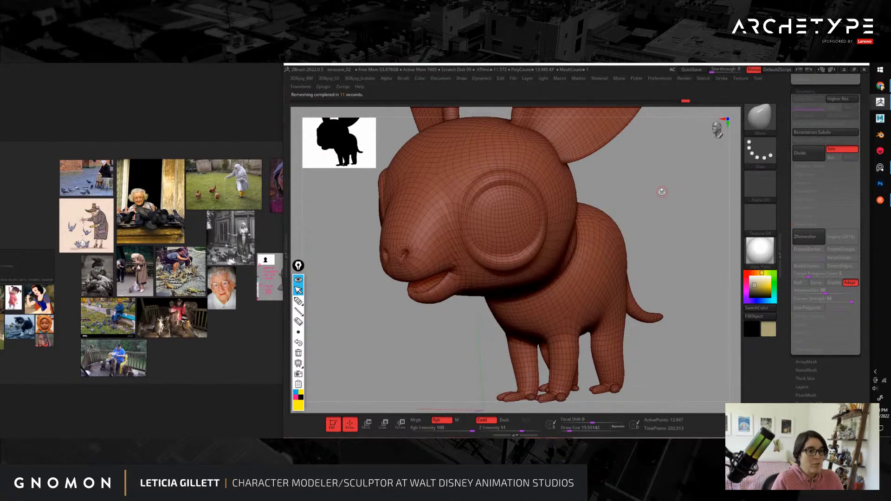
# Step: Examine the new topology around the snout, nostrils, mouth and eye
pyautogui.moveTo(662, 192); pyautogui.dragTo(683, 297)
pyautogui.keyDown('alt'); pyautogui.moveTo(675, 158); pyautogui.dragTo(741, 253); pyautogui.keyUp('alt')
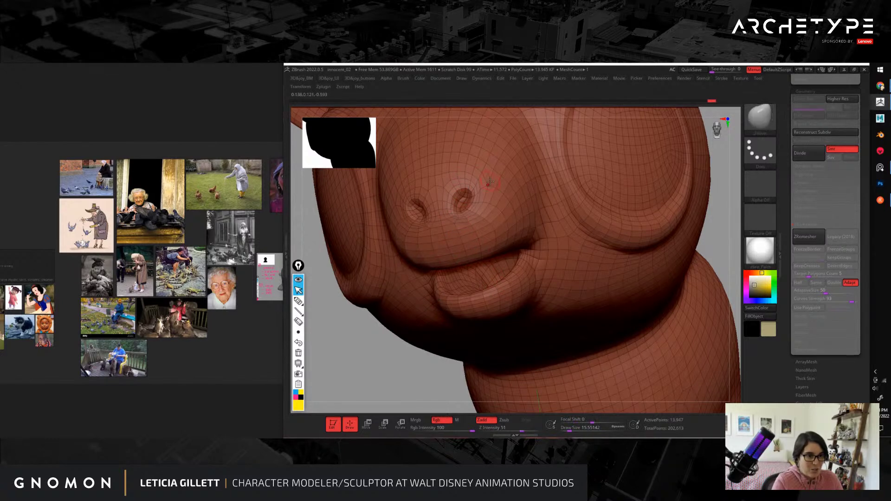
pyautogui.moveTo(426, 384); pyautogui.dragTo(434, 377)
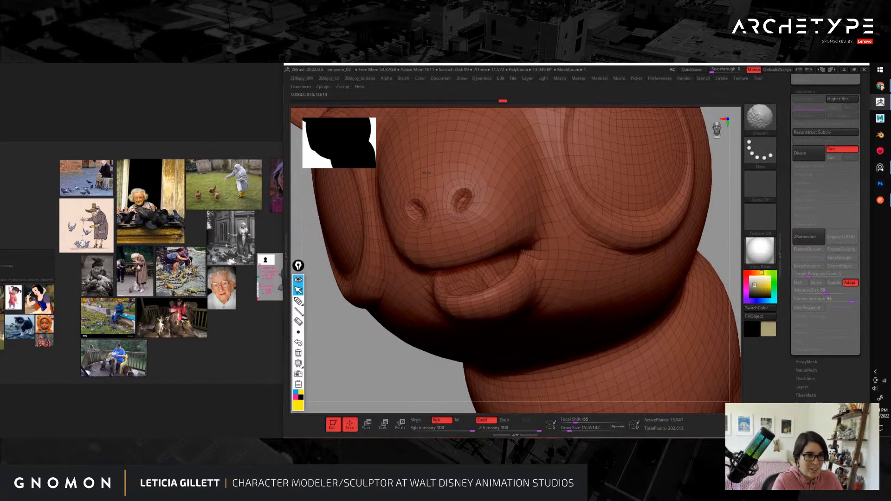
pyautogui.moveTo(413, 372); pyautogui.dragTo(436, 387)
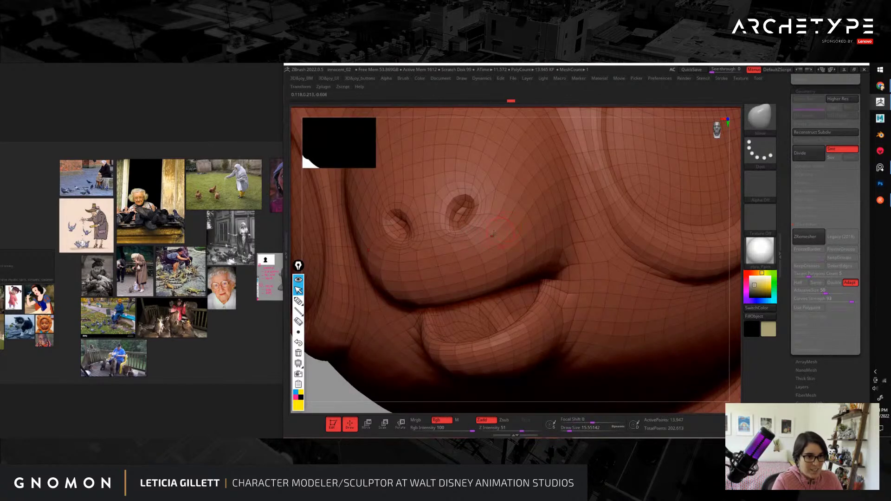
pyautogui.press('shift')
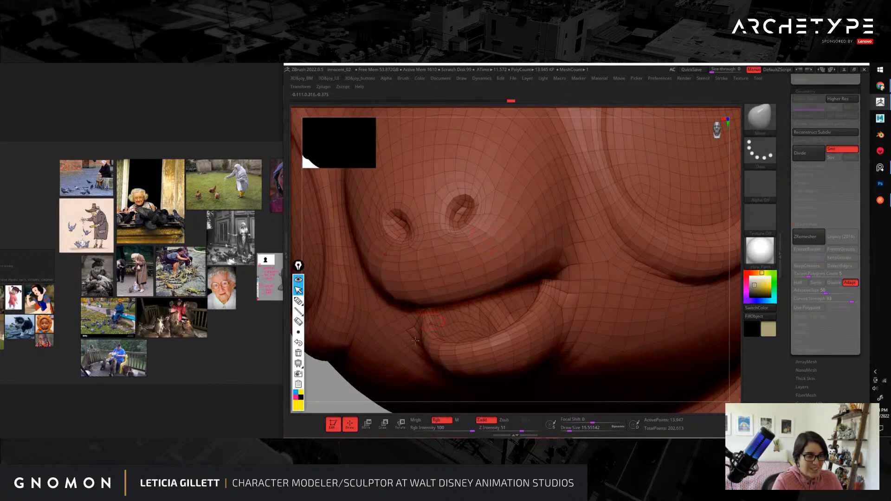
pyautogui.keyDown('alt'); pyautogui.moveTo(343, 394); pyautogui.dragTo(317, 327); pyautogui.keyUp('alt')
pyautogui.moveTo(374, 356); pyautogui.dragTo(392, 371)
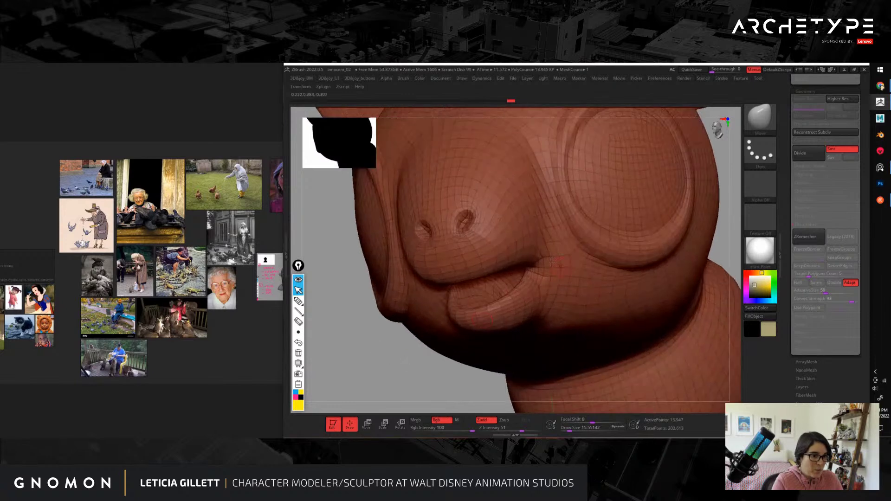
# Step: Highlight the edge loops around the mouth and the eye in yellow, and clear the annotations
pyautogui.click(299, 301)
pyautogui.moveTo(452, 279)
pyautogui.mouseDown()
pyautogui.moveTo(538, 255)
pyautogui.moveTo(499, 310)
pyautogui.moveTo(473, 316)
pyautogui.mouseUp()
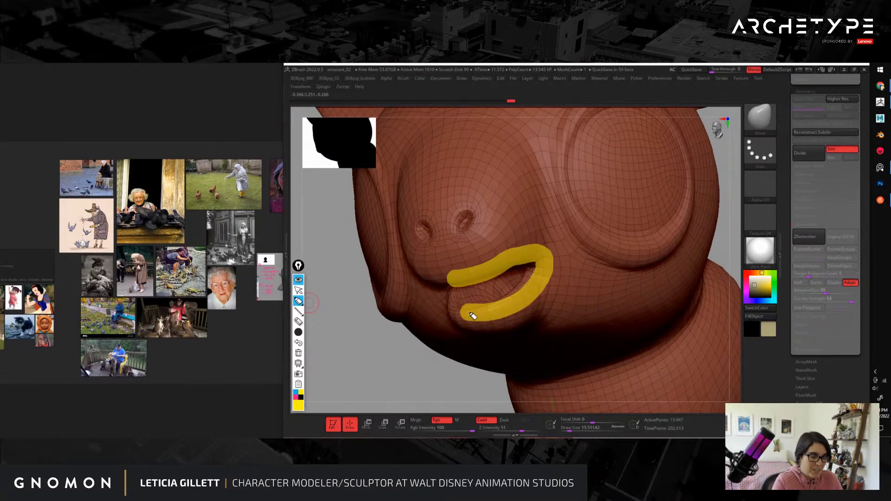
pyautogui.moveTo(572, 119)
pyautogui.mouseDown()
pyautogui.moveTo(698, 250)
pyautogui.moveTo(573, 133)
pyautogui.mouseUp()
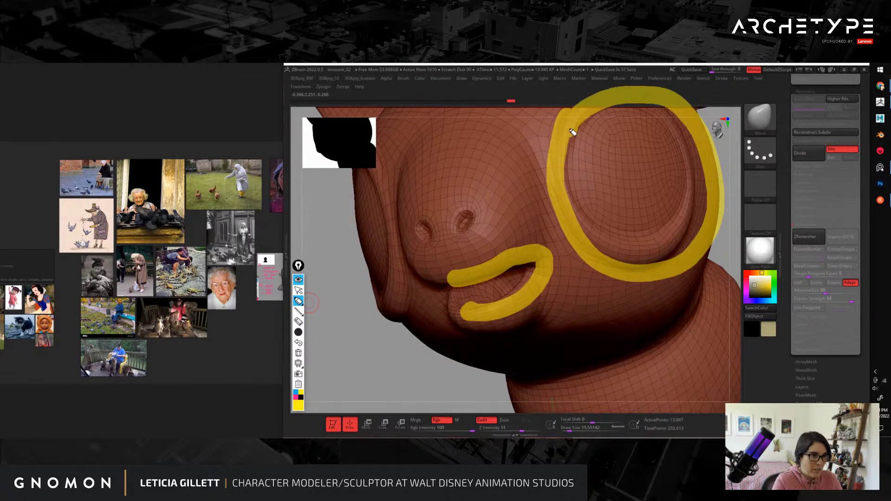
pyautogui.click(298, 354)
pyautogui.click(297, 292)
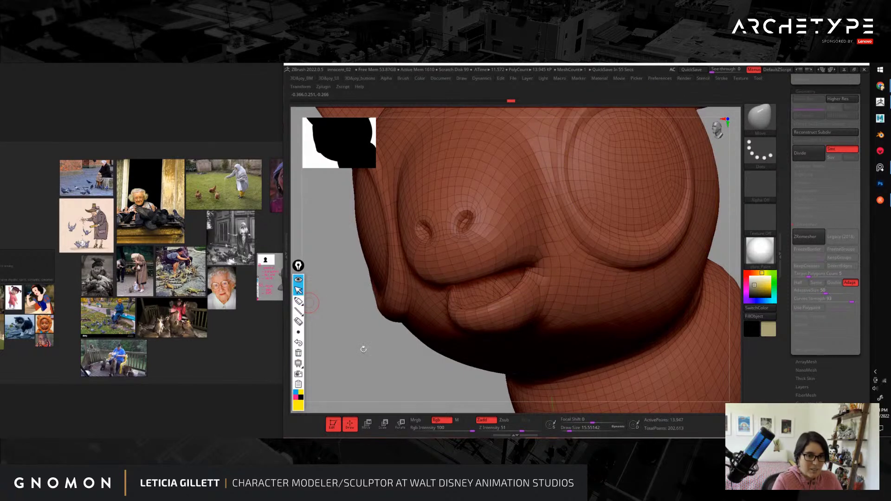
# Step: Turn off the wireframe display and check the whole remeshed creature from a three-quarter view
pyautogui.moveTo(363, 349); pyautogui.dragTo(421, 349)
pyautogui.moveTo(438, 385); pyautogui.dragTo(702, 409)
pyautogui.moveTo(716, 366); pyautogui.dragTo(716, 289)
pyautogui.hotkey('shift', 'f')
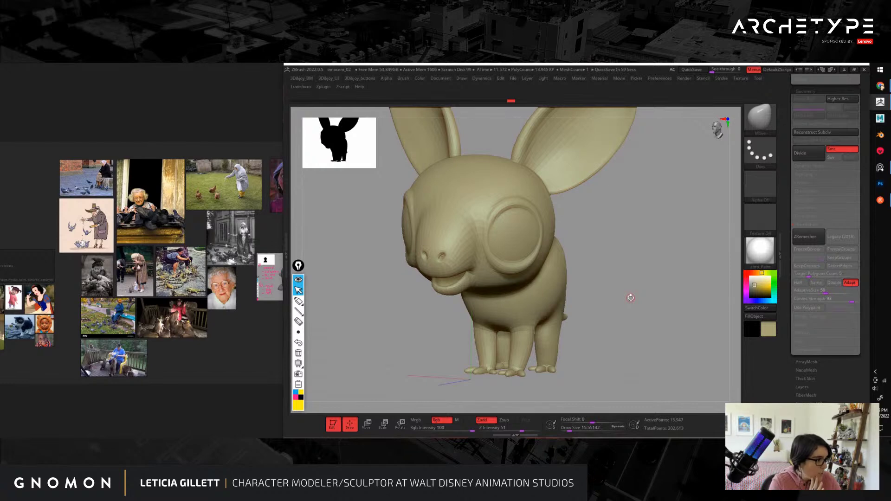
pyautogui.moveTo(612, 262); pyautogui.dragTo(635, 286)
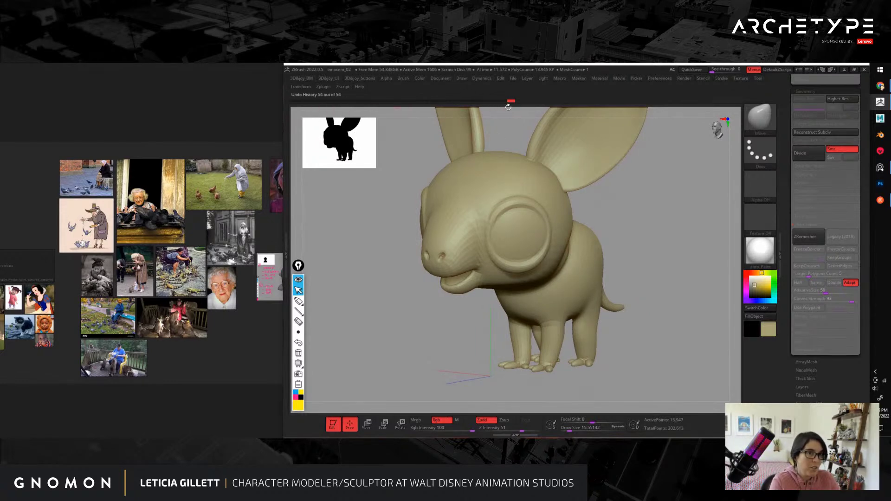
# Step: Select the dense duplicate below the remeshed creature in the subtool list and delete it
pyautogui.moveTo(697, 278); pyautogui.dragTo(724, 301)
pyautogui.scroll(10, 794, 209)
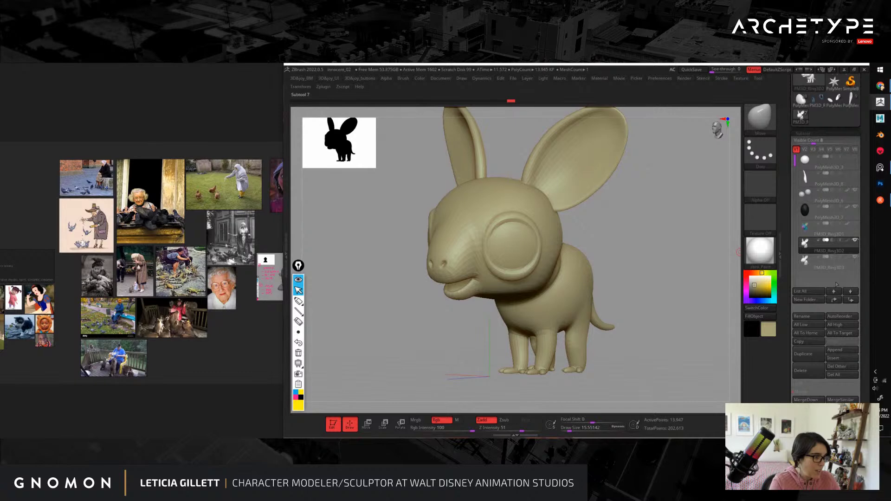
pyautogui.click(805, 262)
pyautogui.hotkey('shift', 'f')
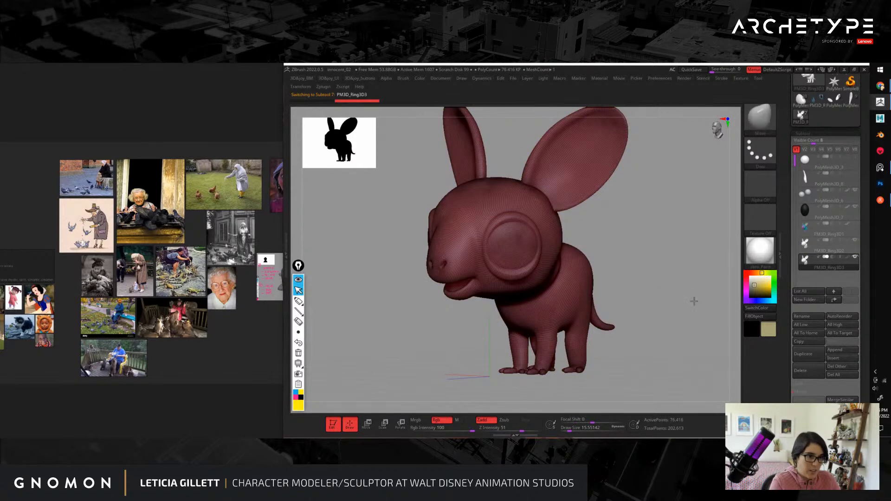
pyautogui.moveTo(695, 301); pyautogui.dragTo(735, 308)
pyautogui.click(808, 370)
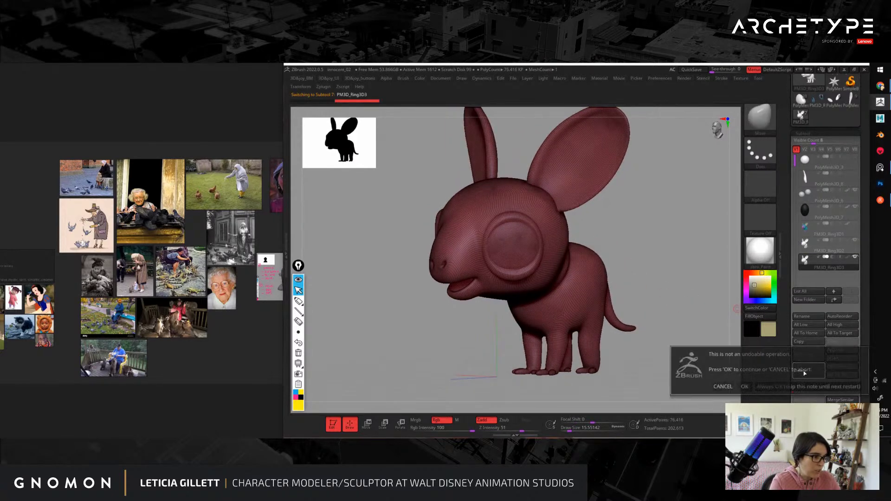
pyautogui.click(745, 388)
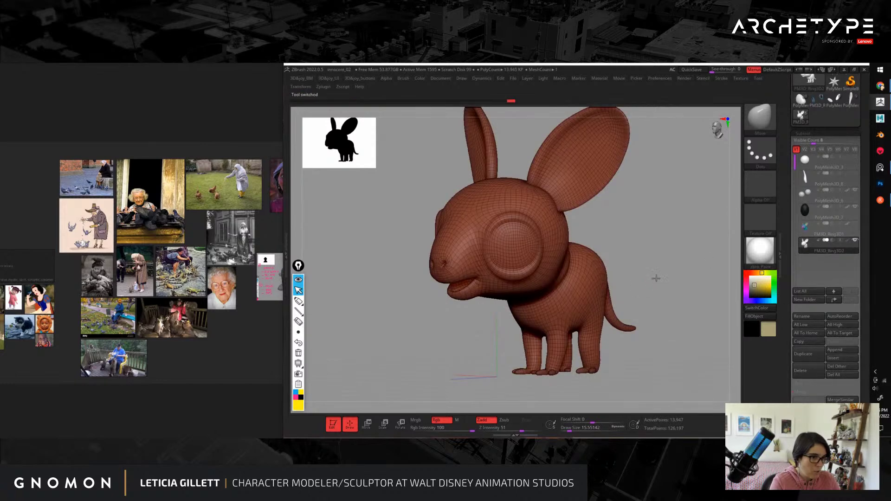
# Step: Turn off the wireframe and hide the eyeball and pupil subtools, leaving the painted sculpt and remeshed creature visible
pyautogui.moveTo(656, 278)
pyautogui.mouseDown()
pyautogui.moveTo(667, 288)
pyautogui.moveTo(649, 293)
pyautogui.moveTo(658, 297)
pyautogui.moveTo(551, 303)
pyautogui.moveTo(653, 312)
pyautogui.moveTo(577, 270)
pyautogui.moveTo(660, 276)
pyautogui.moveTo(686, 267)
pyautogui.moveTo(626, 274)
pyautogui.moveTo(701, 267)
pyautogui.moveTo(701, 305)
pyautogui.moveTo(700, 279)
pyautogui.moveTo(711, 264)
pyautogui.moveTo(711, 281)
pyautogui.mouseUp()
pyautogui.hotkey('shift', 'f')
pyautogui.hotkey('alt', 's')
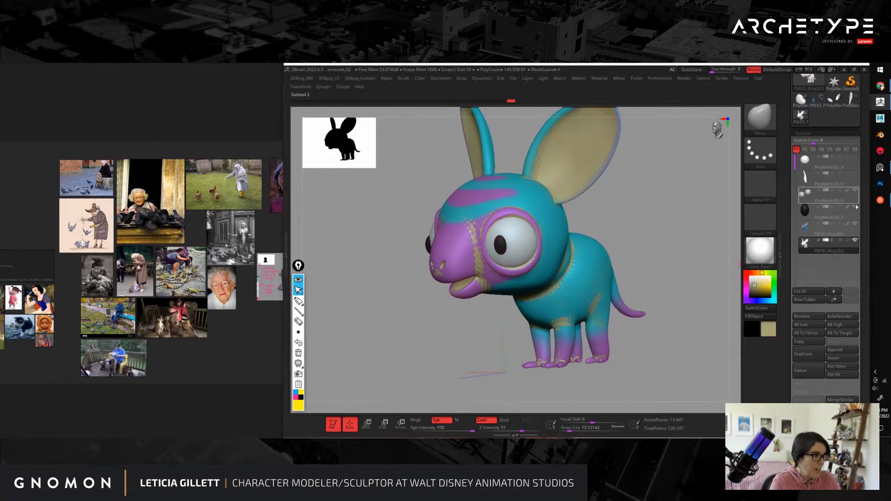
pyautogui.moveTo(856, 207); pyautogui.dragTo(857, 225)
pyautogui.click(857, 225)
pyautogui.click(857, 241)
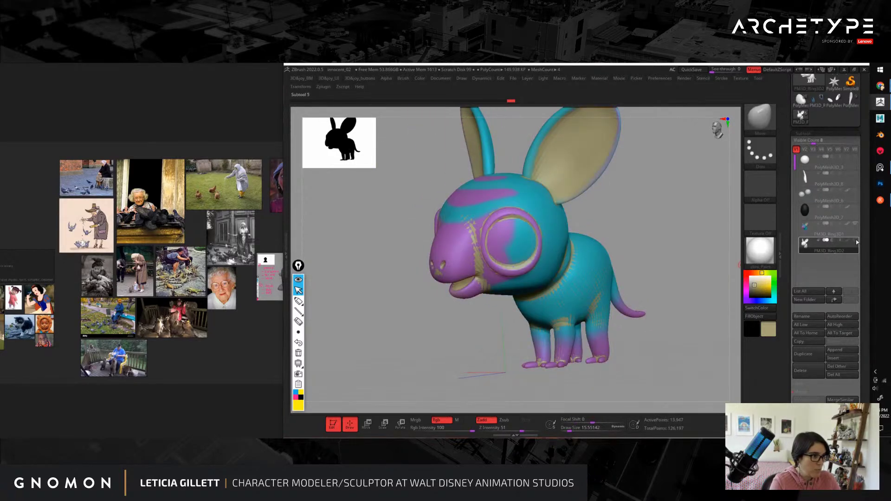
# Step: Subdivide the remeshed creature and use ProjectAll to transfer the painted sculpt's shape and polypaint onto it
pyautogui.moveTo(689, 265)
pyautogui.mouseDown()
pyautogui.moveTo(731, 262)
pyautogui.moveTo(681, 260)
pyautogui.moveTo(688, 234)
pyautogui.moveTo(682, 279)
pyautogui.moveTo(691, 297)
pyautogui.moveTo(665, 288)
pyautogui.moveTo(696, 292)
pyautogui.moveTo(692, 285)
pyautogui.moveTo(698, 298)
pyautogui.moveTo(679, 292)
pyautogui.mouseUp()
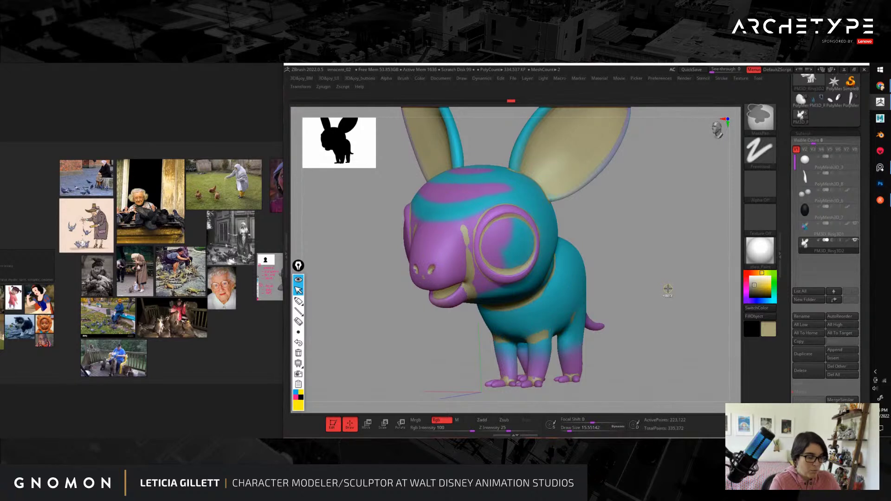
pyautogui.moveTo(676, 299)
pyautogui.mouseDown()
pyautogui.moveTo(690, 309)
pyautogui.moveTo(681, 306)
pyautogui.moveTo(696, 298)
pyautogui.mouseUp()
pyautogui.scroll(-5, 792, 249)
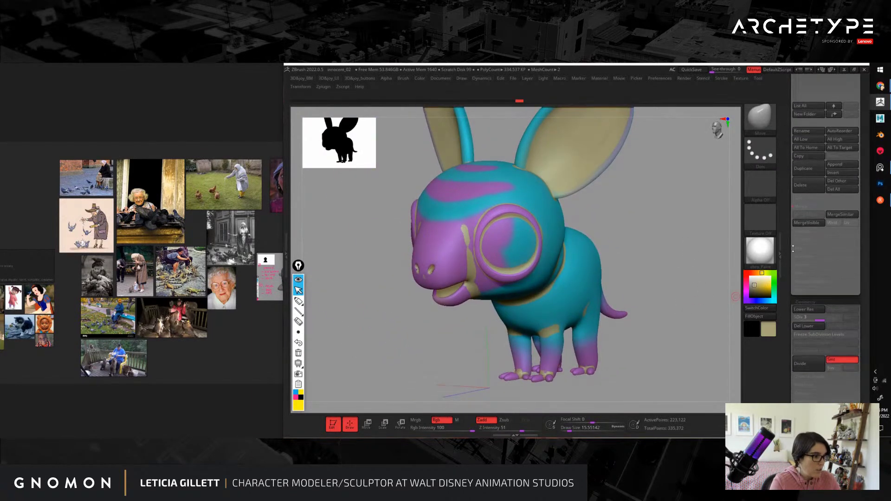
pyautogui.click(805, 273)
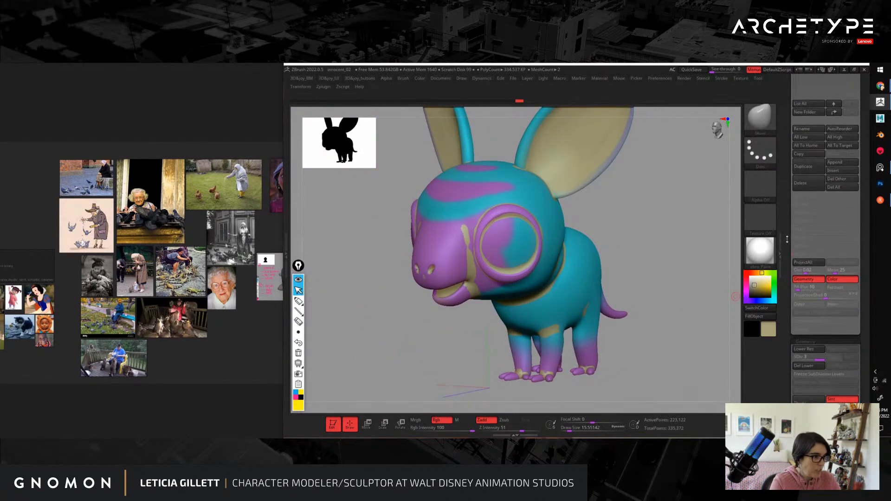
pyautogui.click(808, 260)
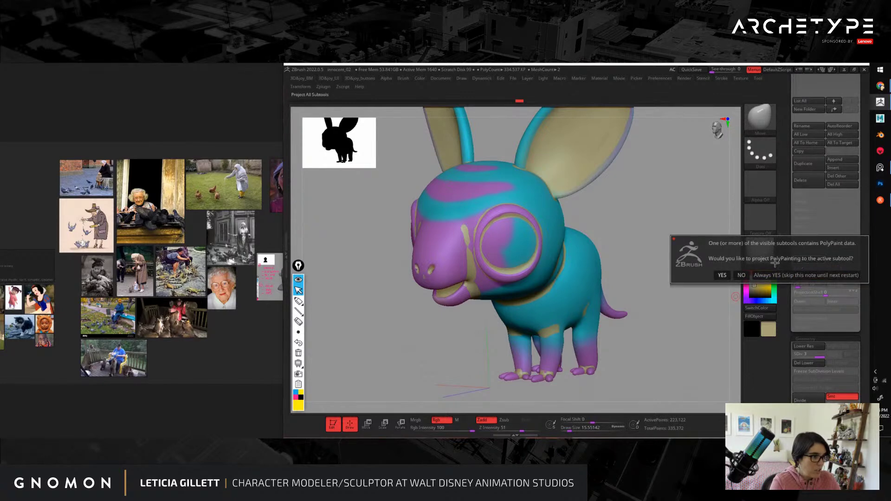
pyautogui.click(723, 276)
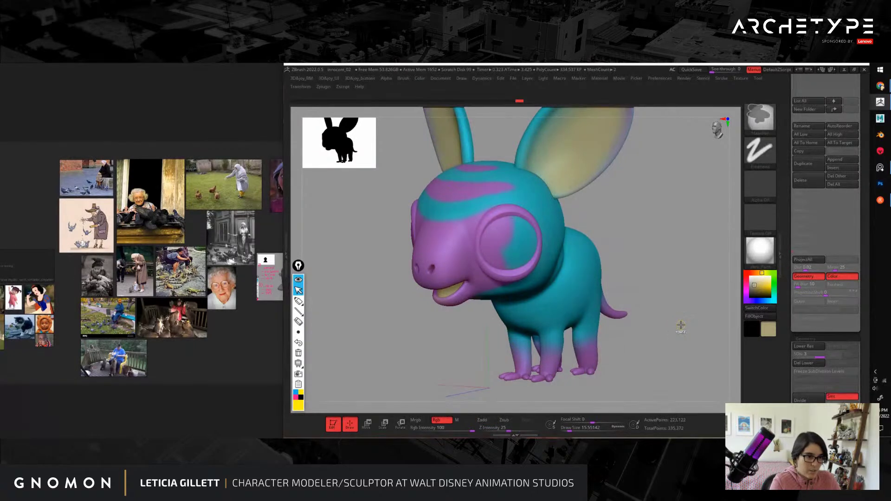
# Step: Show the wireframe and step the projected creature down two subdivision levels and back up to inspect its topology, then hide the wireframe
pyautogui.moveTo(675, 275); pyautogui.dragTo(687, 275)
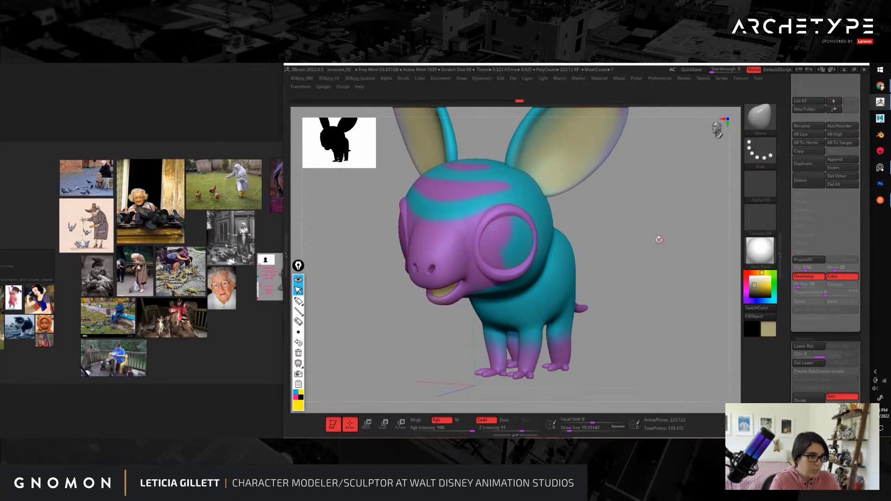
pyautogui.hotkey('shift', 'f')
pyautogui.keyDown('alt'); pyautogui.moveTo(668, 243); pyautogui.dragTo(705, 211); pyautogui.keyUp('alt')
pyautogui.hotkey('shift', 'd')
pyautogui.hotkey('shift', 'd')
pyautogui.press('d')
pyautogui.press('d')
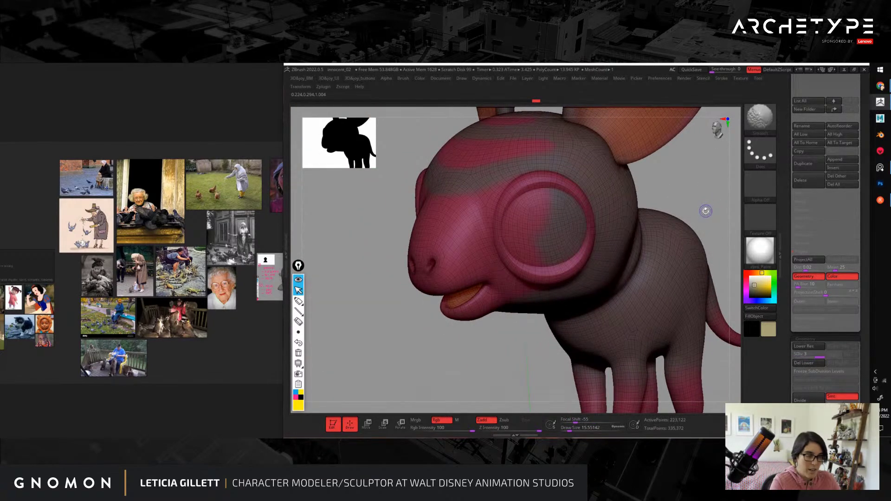
pyautogui.hotkey('shift', 'f')
pyautogui.press('f')
# Step: Set the Draw Size to about 27 and smooth the inner surface of the open mouth
pyautogui.moveTo(664, 188); pyautogui.dragTo(694, 299)
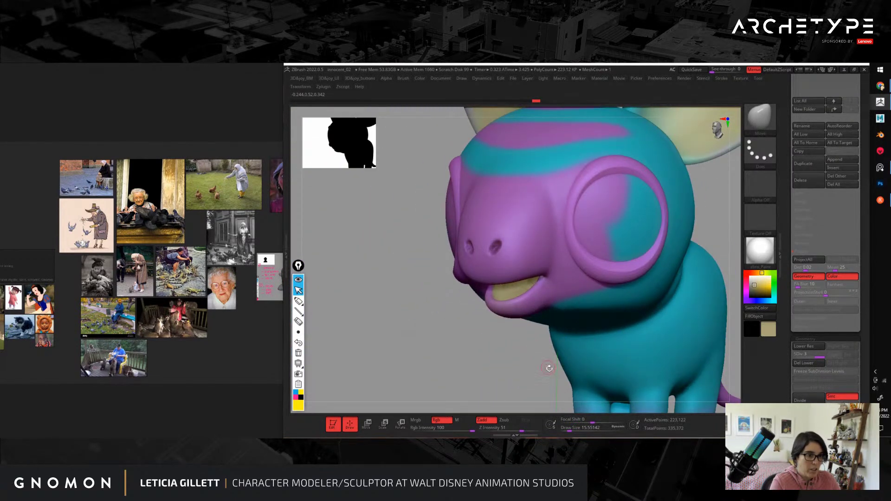
pyautogui.moveTo(549, 368)
pyautogui.mouseDown()
pyautogui.moveTo(547, 309)
pyautogui.moveTo(571, 362)
pyautogui.moveTo(636, 323)
pyautogui.moveTo(664, 366)
pyautogui.moveTo(632, 305)
pyautogui.moveTo(670, 340)
pyautogui.moveTo(700, 335)
pyautogui.mouseUp()
pyautogui.press('s')
pyautogui.moveTo(567, 287)
pyautogui.mouseDown()
pyautogui.moveTo(551, 283)
pyautogui.moveTo(579, 284)
pyautogui.mouseUp()
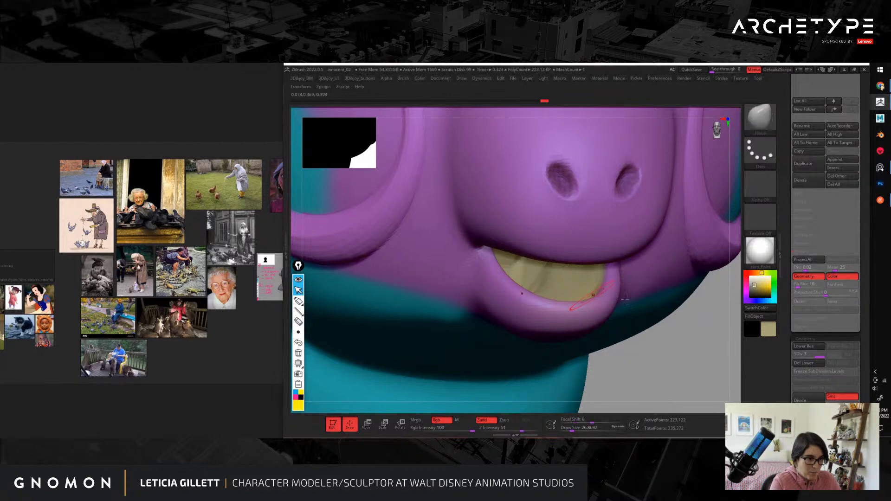
pyautogui.moveTo(697, 361)
pyautogui.mouseDown()
pyautogui.moveTo(656, 350)
pyautogui.moveTo(669, 335)
pyautogui.mouseUp()
pyautogui.keyDown('shift'); pyautogui.moveTo(534, 265); pyautogui.dragTo(537, 259); pyautogui.keyUp('shift')
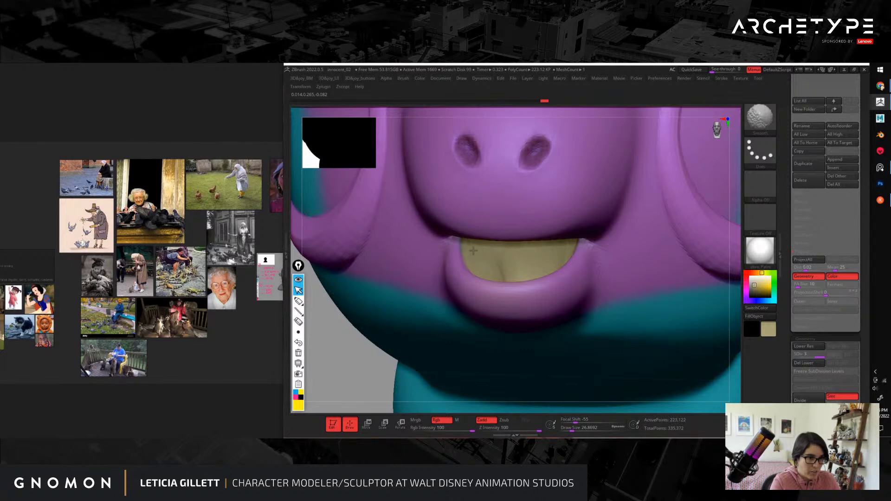
# Step: Smooth the remaining uneven areas of the mouth cavity behind the lips from below, and check the whole creature
pyautogui.moveTo(360, 355)
pyautogui.mouseDown()
pyautogui.moveTo(389, 335)
pyautogui.moveTo(377, 348)
pyautogui.mouseUp()
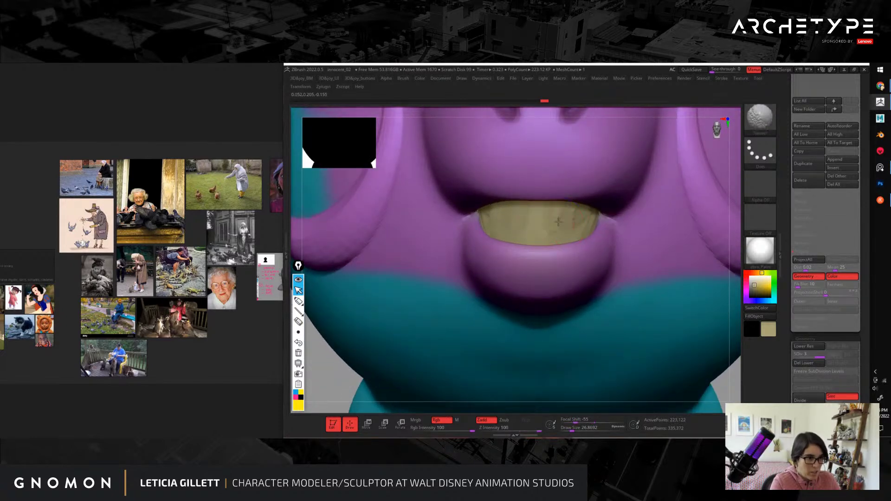
pyautogui.moveTo(331, 375); pyautogui.dragTo(328, 327)
pyautogui.keyDown('alt'); pyautogui.moveTo(738, 173); pyautogui.dragTo(697, 261); pyautogui.keyUp('alt')
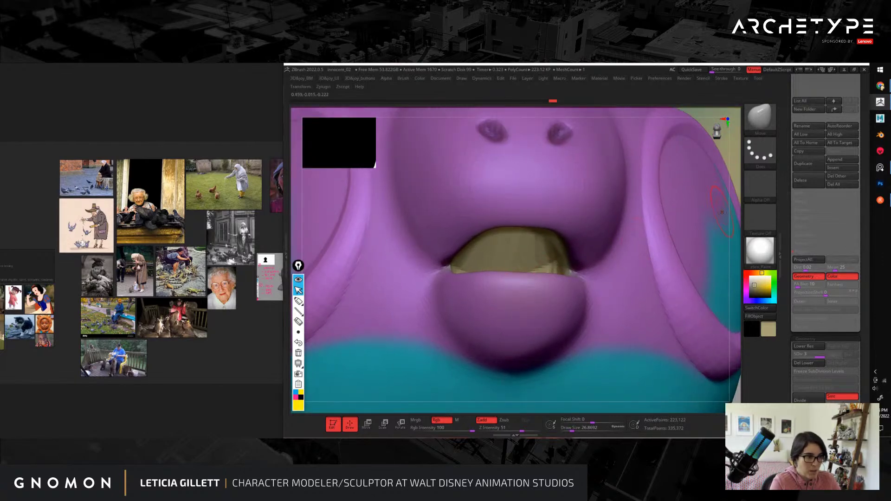
pyautogui.moveTo(734, 214); pyautogui.dragTo(739, 238)
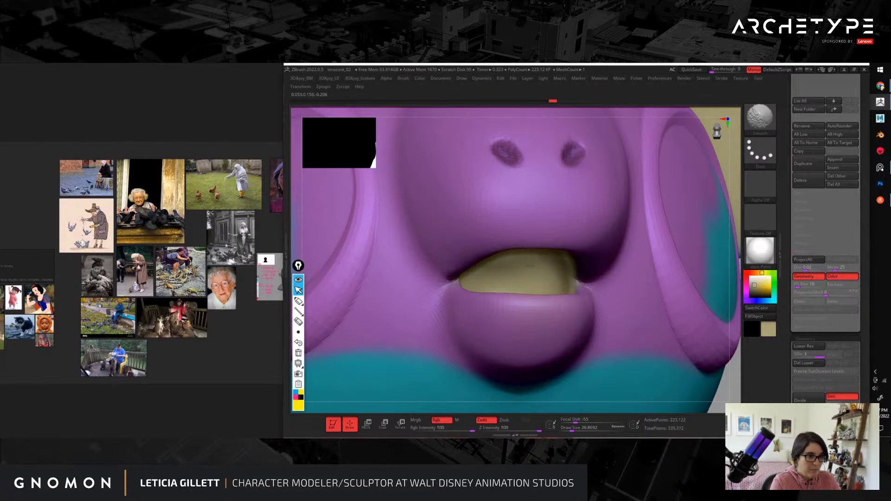
pyautogui.moveTo(737, 390); pyautogui.dragTo(731, 362)
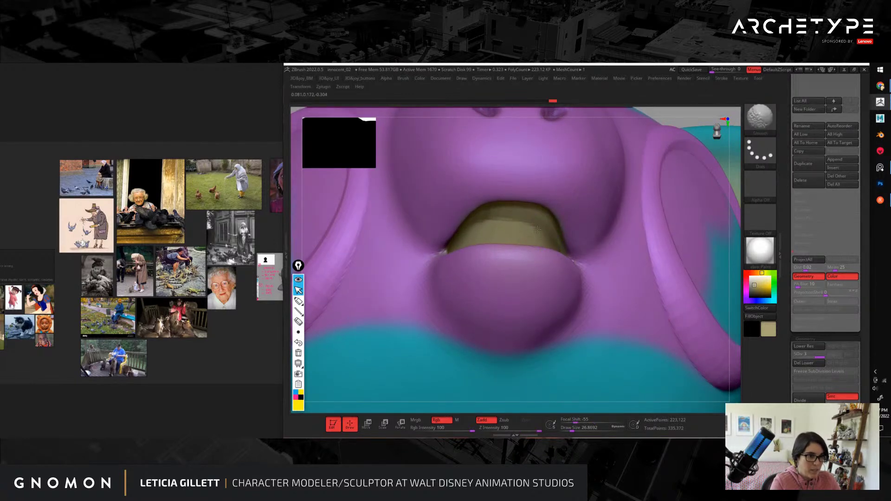
pyautogui.moveTo(727, 253)
pyautogui.mouseDown()
pyautogui.moveTo(668, 181)
pyautogui.moveTo(688, 254)
pyautogui.mouseUp()
pyautogui.moveTo(688, 254)
pyautogui.keyDown('alt'); pyautogui.mouseDown()
pyautogui.moveTo(702, 320)
pyautogui.moveTo(700, 296)
pyautogui.moveTo(674, 300)
pyautogui.mouseUp(); pyautogui.keyUp('alt')
pyautogui.moveTo(706, 336)
pyautogui.keyDown('alt'); pyautogui.mouseDown()
pyautogui.moveTo(670, 290)
pyautogui.moveTo(671, 310)
pyautogui.moveTo(643, 311)
pyautogui.mouseUp(); pyautogui.keyUp('alt')
pyautogui.moveTo(697, 281); pyautogui.dragTo(673, 325)
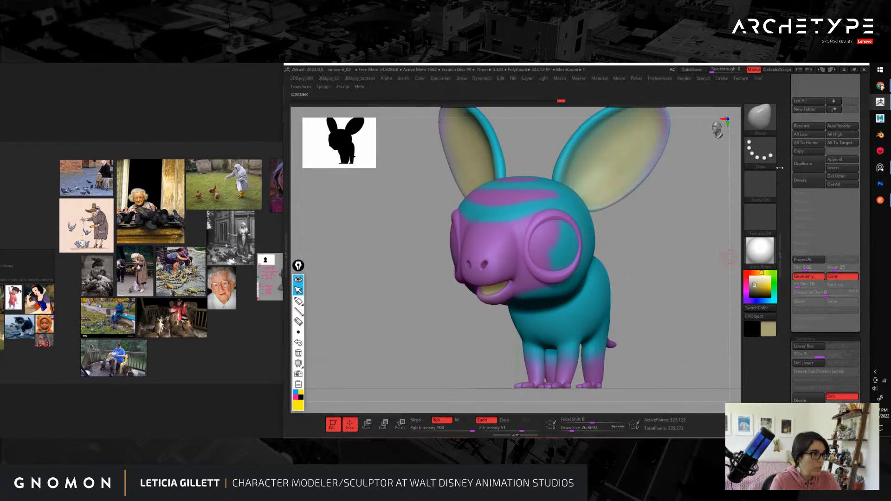
# Step: Select the original painted sculpt PM3D_Ring3D1 above the remeshed creature and start deleting it
pyautogui.moveTo(792, 175); pyautogui.dragTo(798, 312)
pyautogui.click(805, 179)
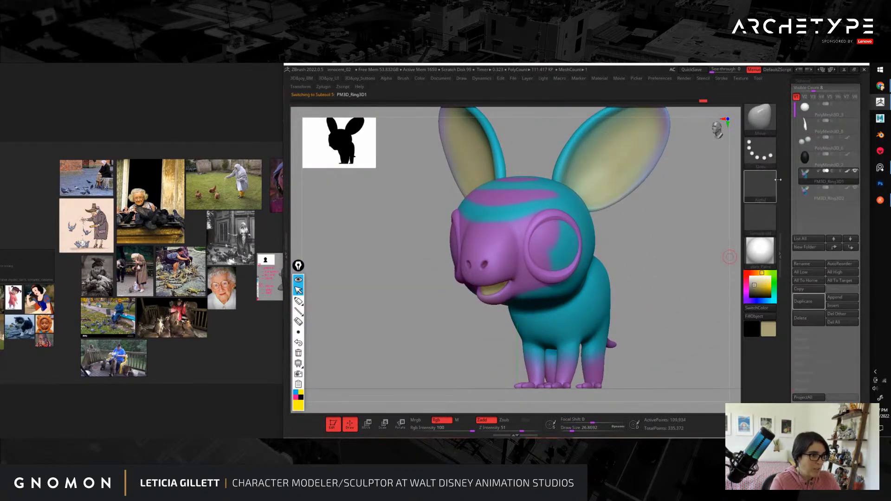
pyautogui.click(806, 319)
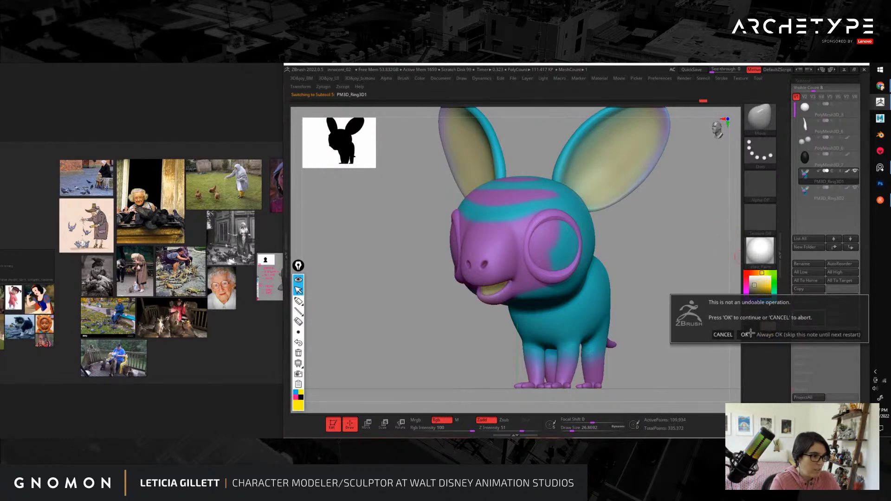
# Step: Delete the PM3D_Ring3D1 subtool and make the hidden subtools visible again
pyautogui.click(750, 334)
pyautogui.moveTo(654, 260); pyautogui.dragTo(689, 299)
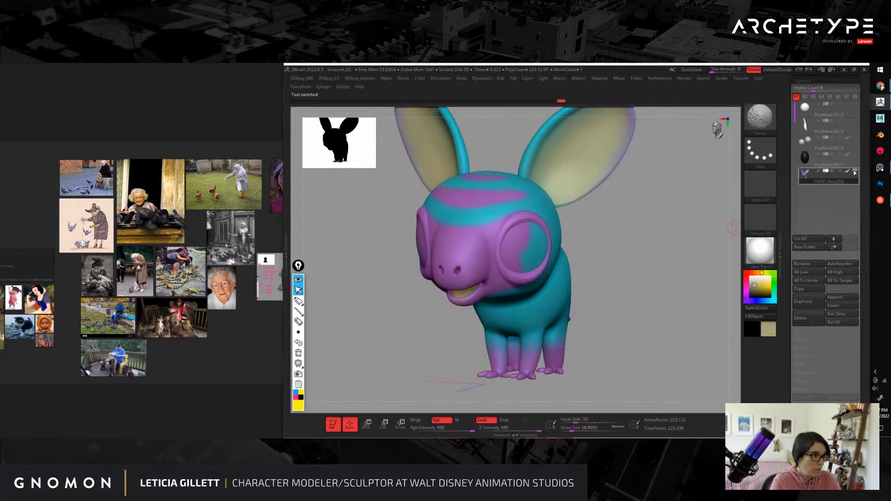
pyautogui.keyDown('shift'); pyautogui.click(857, 171); pyautogui.keyUp('shift')
pyautogui.moveTo(652, 250); pyautogui.dragTo(683, 259)
# Step: Delete the curved beige horn-shaped subtool above the creature's tail
pyautogui.click(805, 125)
pyautogui.click(808, 318)
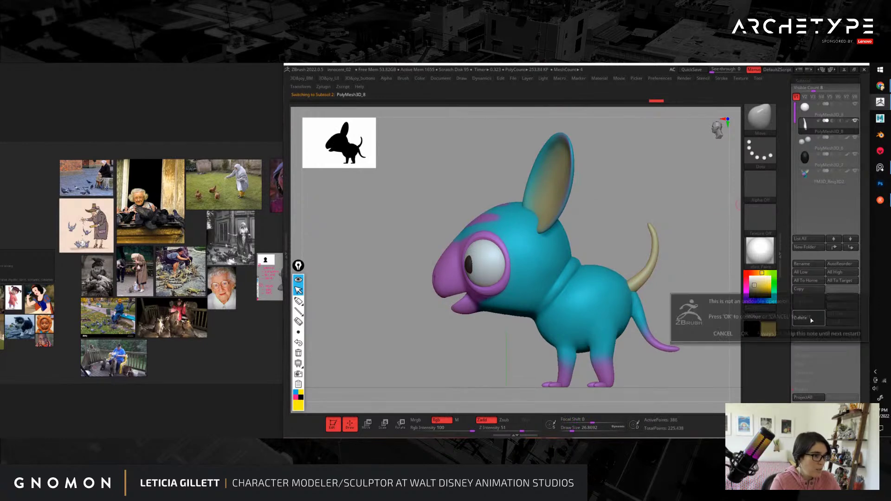
pyautogui.click(745, 334)
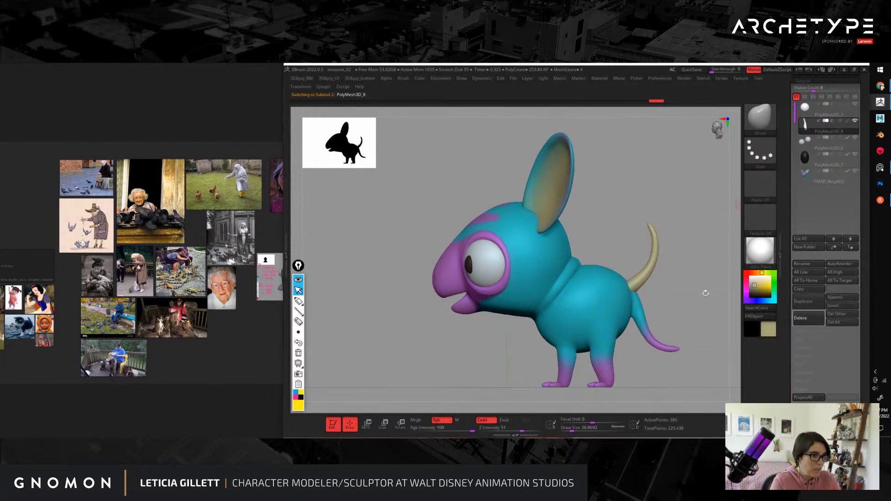
# Step: Select the body subtool and smooth the edge where the inner ear meets the head
pyautogui.moveTo(664, 267)
pyautogui.mouseDown()
pyautogui.moveTo(697, 261)
pyautogui.moveTo(643, 263)
pyautogui.moveTo(692, 199)
pyautogui.moveTo(691, 274)
pyautogui.moveTo(705, 267)
pyautogui.moveTo(679, 324)
pyautogui.mouseUp()
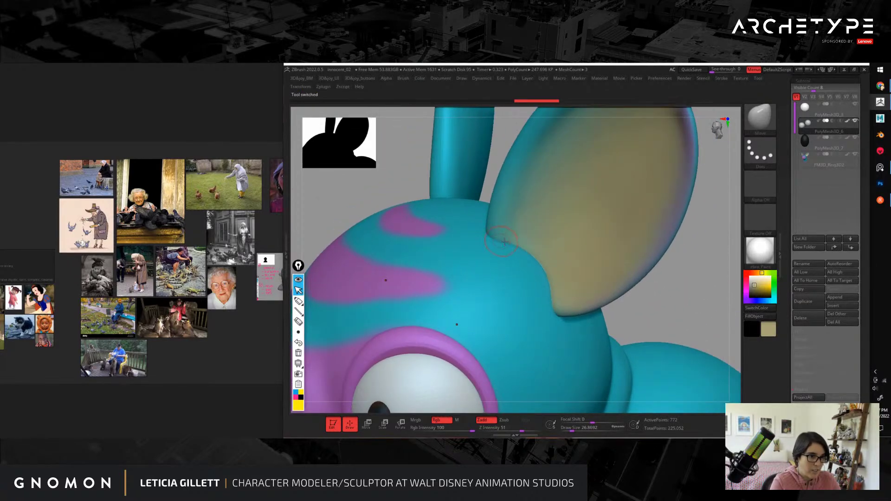
pyautogui.keyDown('alt'); pyautogui.click(524, 247); pyautogui.keyUp('alt')
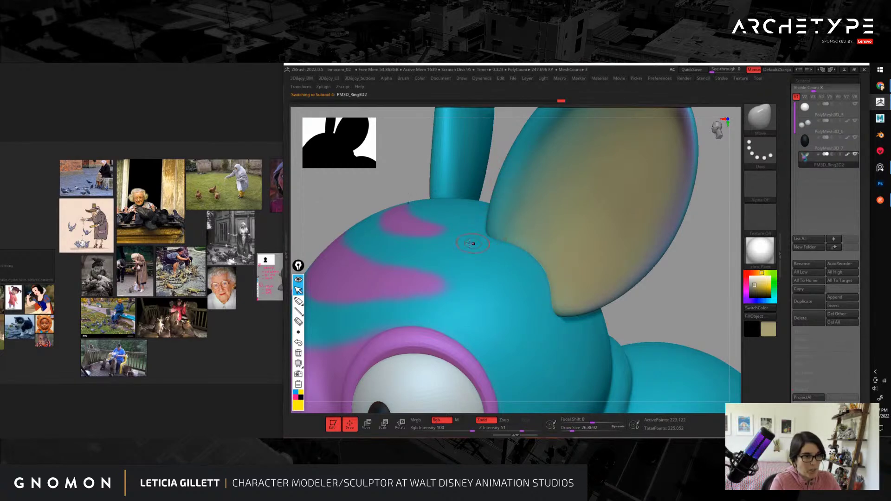
pyautogui.press('shift')
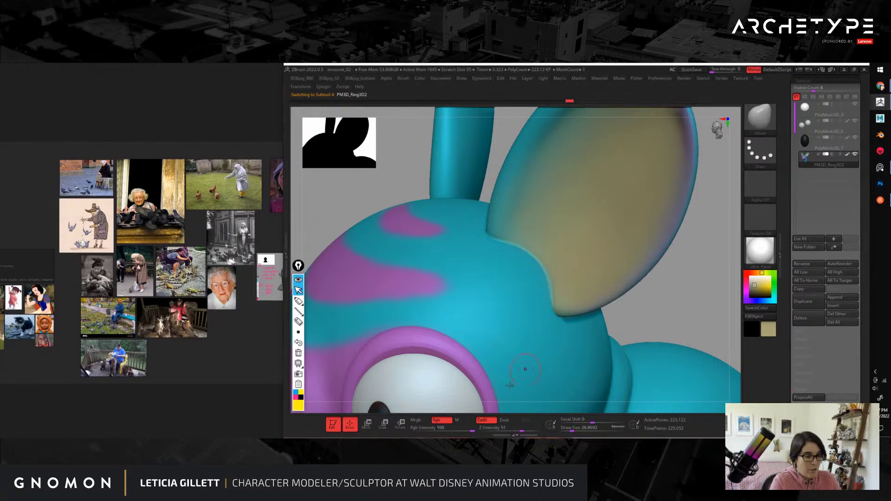
pyautogui.press('shift')
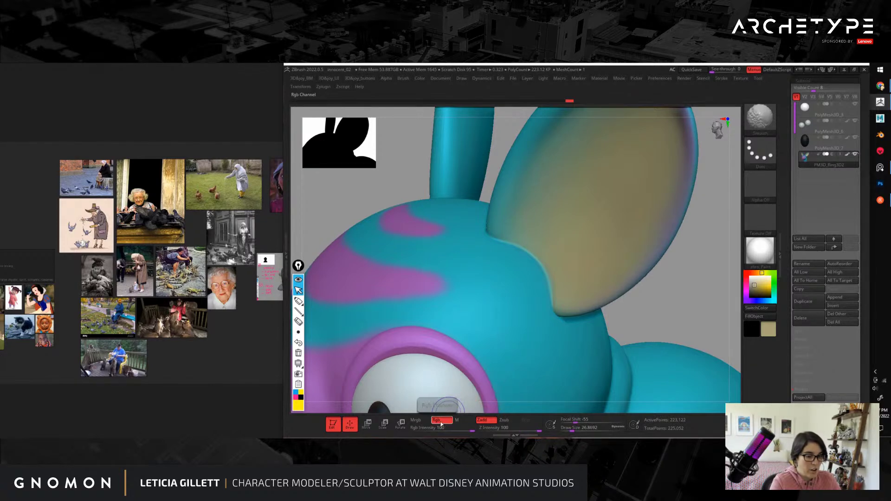
# Step: Try reshaping the inner base of the ear with the Move brush
pyautogui.press('b')
pyautogui.press('m')
pyautogui.press('v')
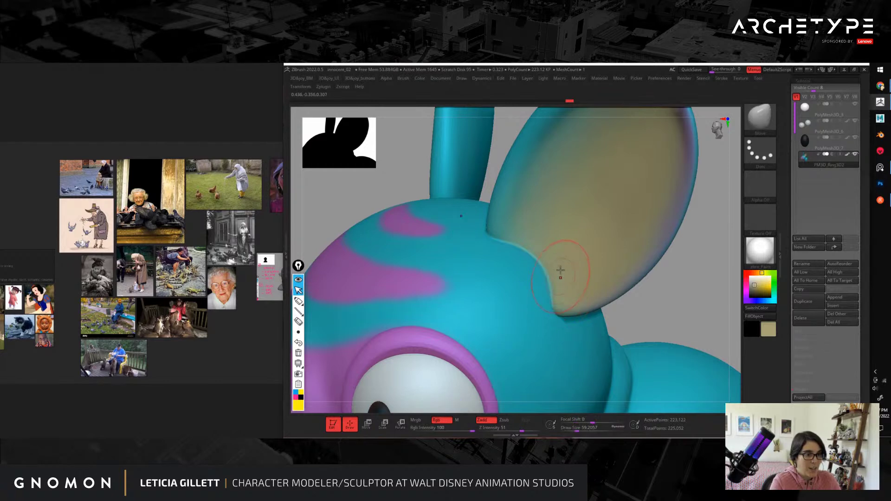
pyautogui.moveTo(560, 270)
pyautogui.mouseDown()
pyautogui.moveTo(629, 209)
pyautogui.moveTo(615, 225)
pyautogui.mouseUp()
pyautogui.hotkey('ctrl', 'z')
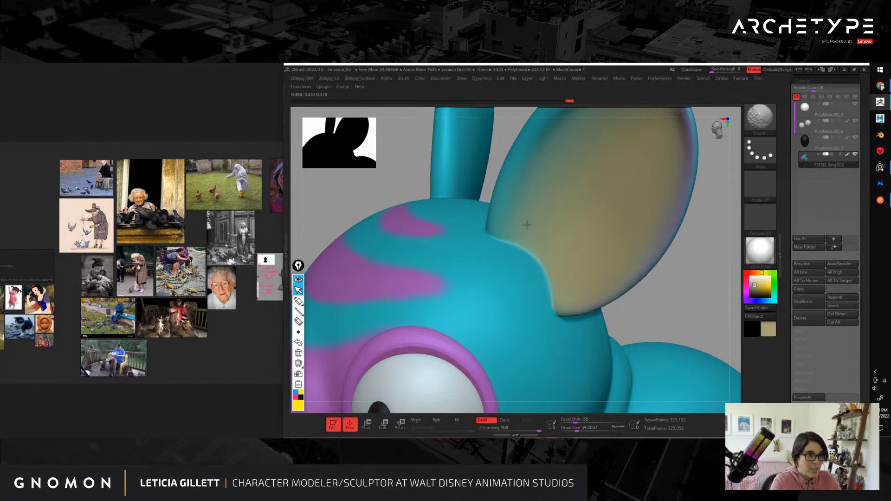
# Step: Smooth the junction between ear and head from behind and in front, with Rgb off for the Smooth brush
pyautogui.keyDown('alt'); pyautogui.moveTo(677, 308); pyautogui.dragTo(644, 280); pyautogui.keyUp('alt')
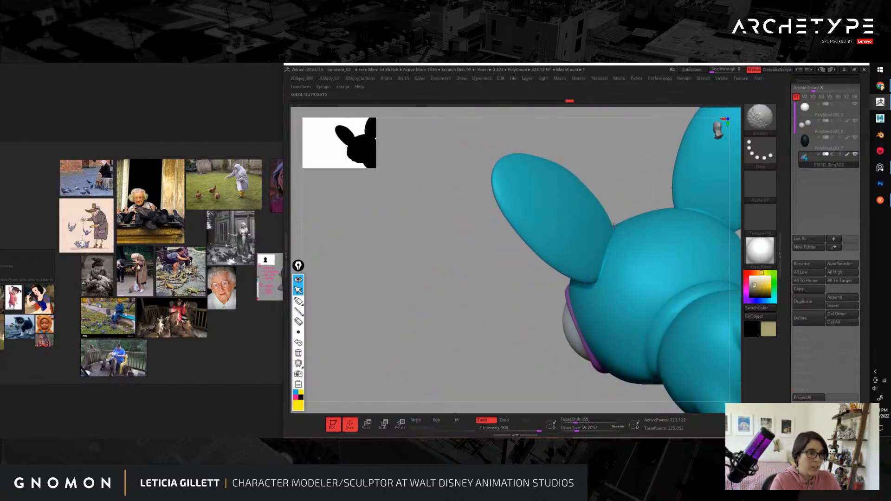
pyautogui.moveTo(575, 227); pyautogui.dragTo(633, 321)
pyautogui.press('shift')
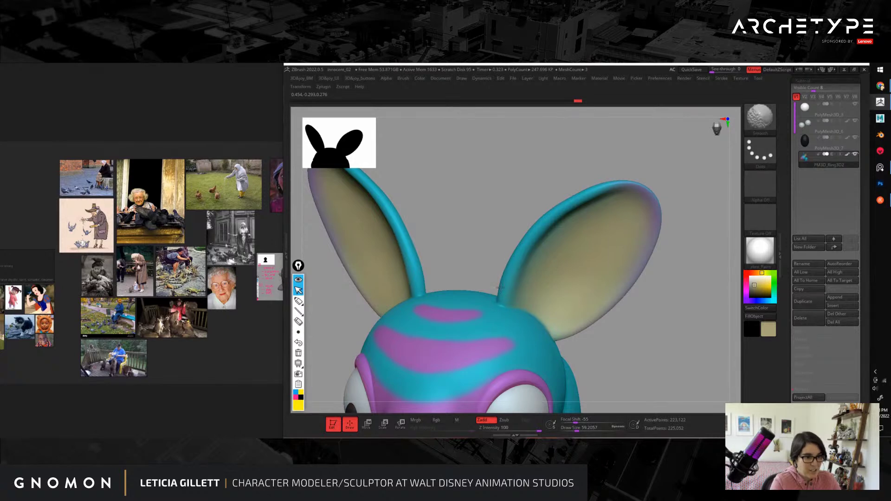
pyautogui.moveTo(551, 336)
pyautogui.mouseDown()
pyautogui.moveTo(656, 318)
pyautogui.moveTo(696, 298)
pyautogui.moveTo(485, 279)
pyautogui.mouseUp()
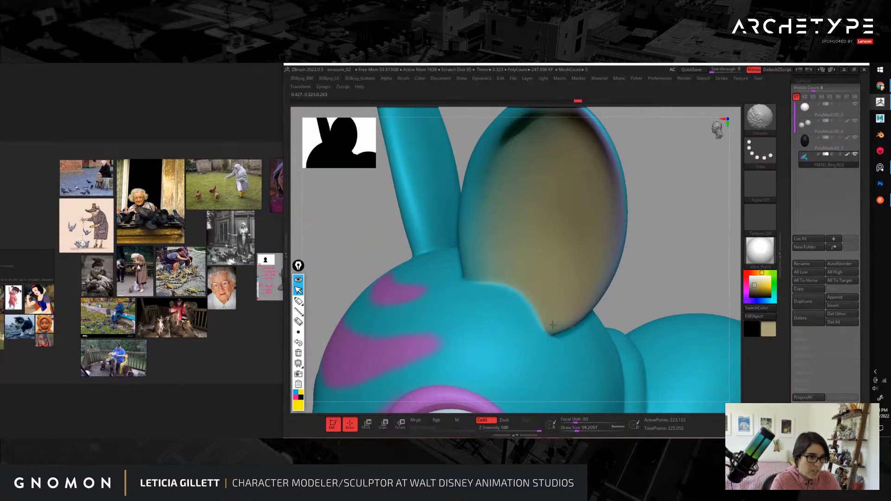
pyautogui.moveTo(545, 326)
pyautogui.mouseDown()
pyautogui.moveTo(666, 271)
pyautogui.moveTo(636, 266)
pyautogui.moveTo(679, 261)
pyautogui.moveTo(677, 279)
pyautogui.moveTo(603, 301)
pyautogui.mouseUp()
pyautogui.keyDown('shift'); pyautogui.moveTo(534, 308); pyautogui.dragTo(529, 314); pyautogui.keyUp('shift')
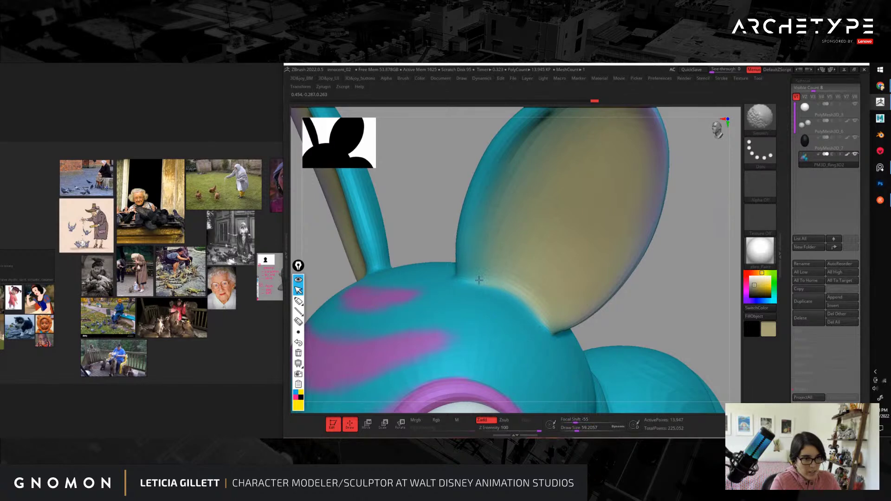
# Step: Reshape the lower outer edge of the ear base with the Move brush, reducing the draw size to about 37
pyautogui.moveTo(676, 292)
pyautogui.mouseDown()
pyautogui.moveTo(567, 260)
pyautogui.moveTo(564, 278)
pyautogui.moveTo(607, 329)
pyautogui.mouseUp()
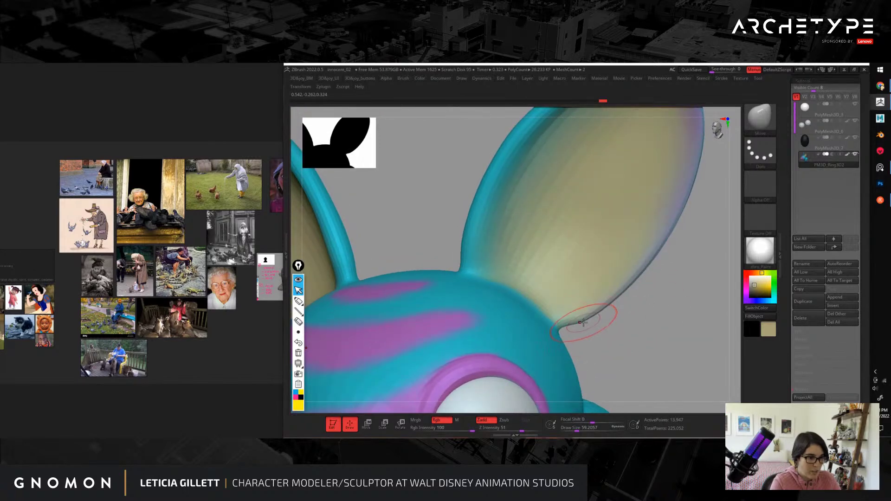
pyautogui.press('[')
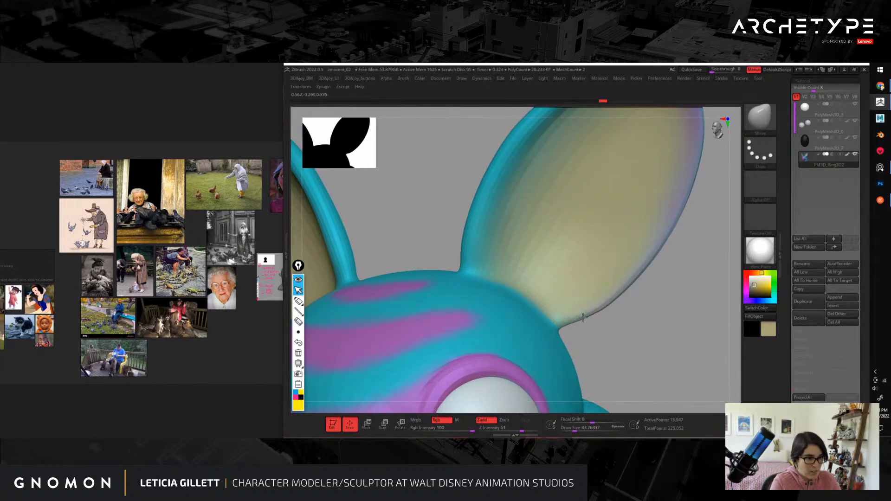
pyautogui.press('[')
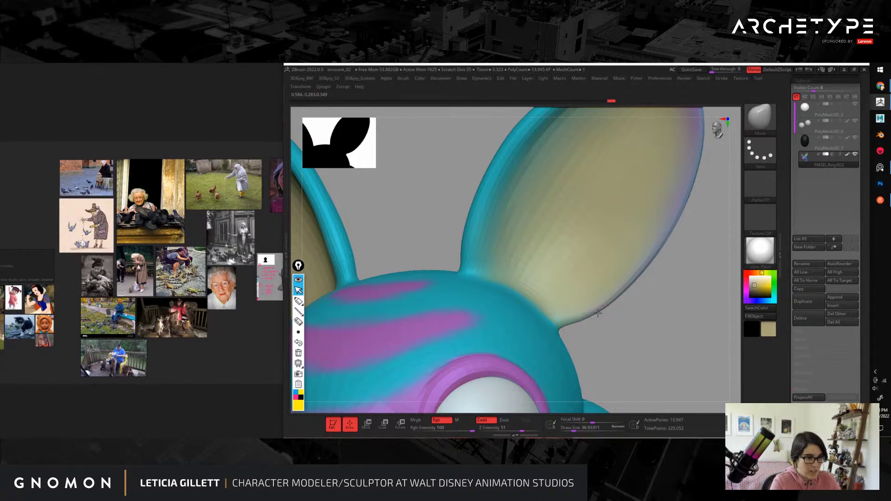
# Step: Refine the inner corner where the ear joins the top of the head, using a draw size of about 35
pyautogui.press('f')
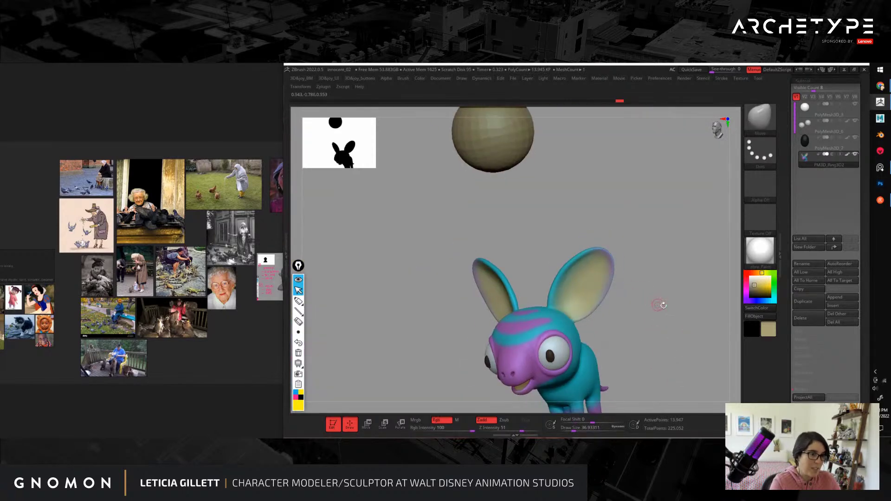
pyautogui.keyDown('alt'); pyautogui.moveTo(666, 298); pyautogui.dragTo(549, 281); pyautogui.keyUp('alt')
pyautogui.keyDown('alt'); pyautogui.moveTo(610, 329); pyautogui.dragTo(689, 372); pyautogui.keyUp('alt')
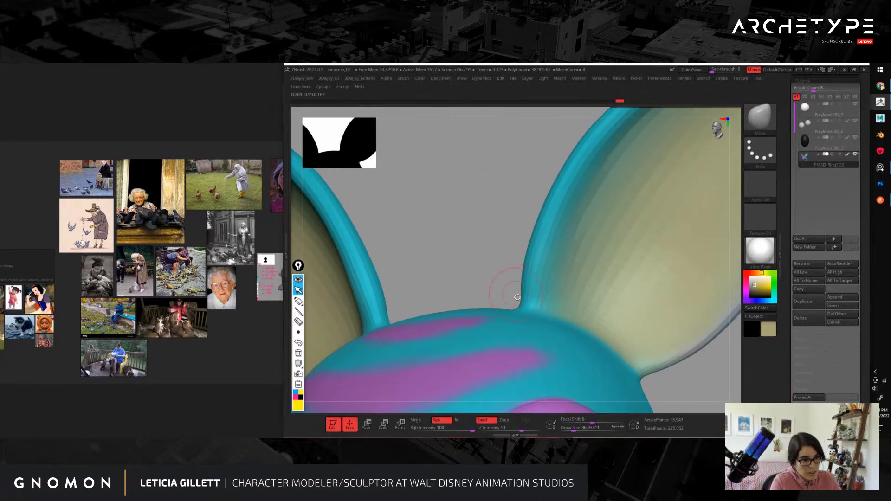
pyautogui.press('[')
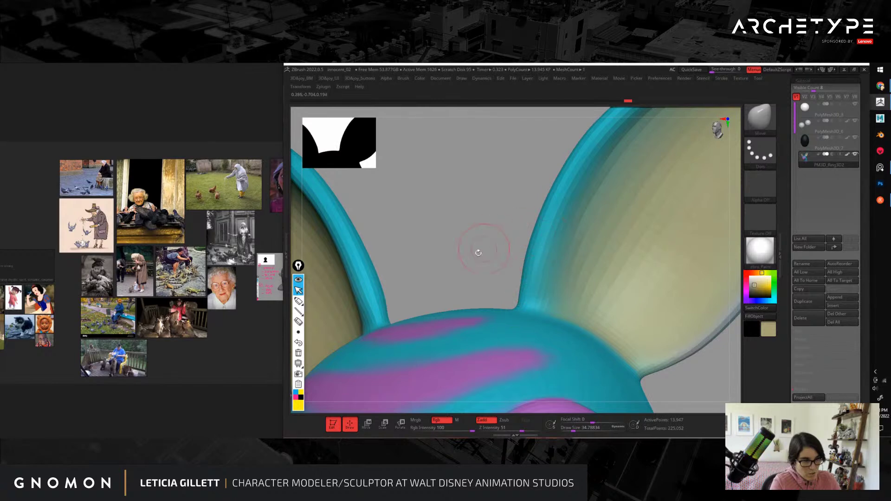
pyautogui.moveTo(478, 253); pyautogui.dragTo(543, 286)
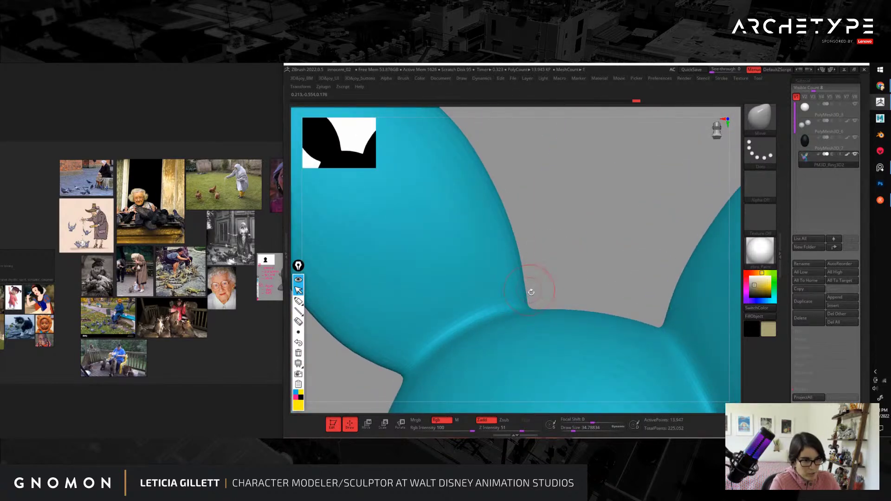
pyautogui.keyDown('alt'); pyautogui.moveTo(605, 270); pyautogui.dragTo(610, 236); pyautogui.keyUp('alt')
# Step: Set the draw size to about 25 and shape and smooth the inner side of the eye rim beside the snout
pyautogui.keyDown('shift'); pyautogui.moveTo(687, 294); pyautogui.dragTo(656, 301); pyautogui.keyUp('shift')
pyautogui.press('s')
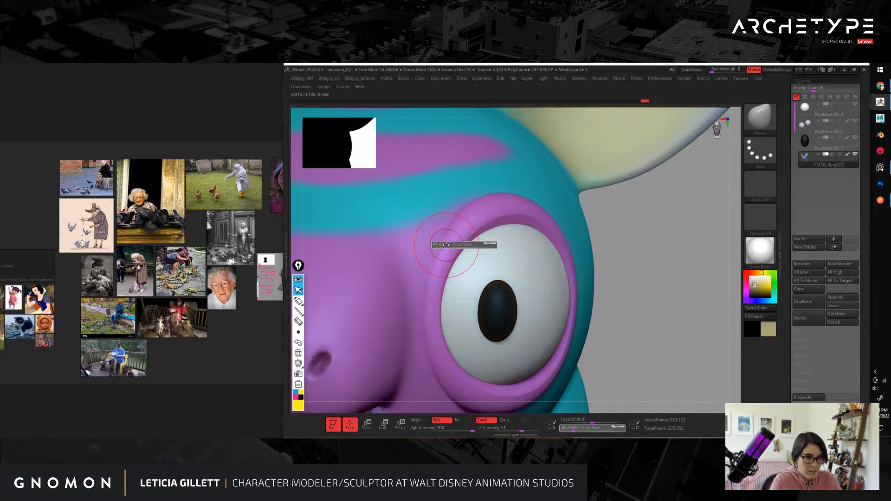
pyautogui.press('s')
pyautogui.moveTo(448, 247); pyautogui.dragTo(446, 247)
pyautogui.press('shift')
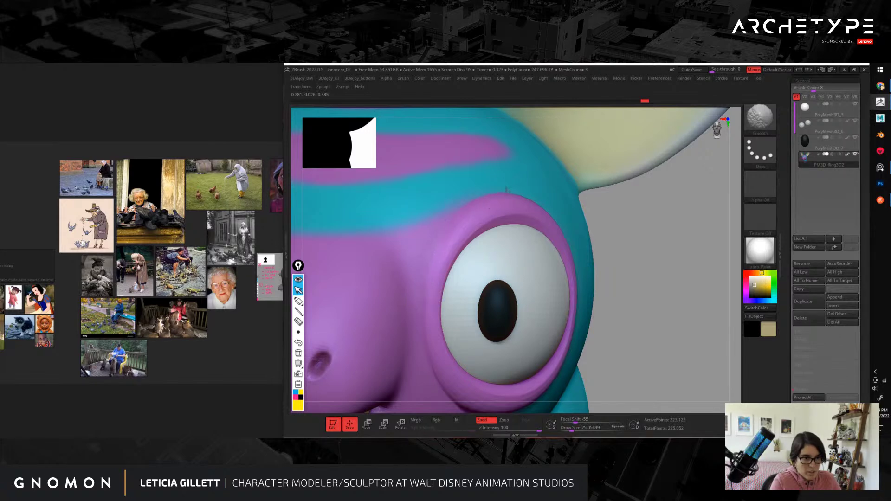
pyautogui.moveTo(424, 276); pyautogui.dragTo(429, 280)
pyautogui.moveTo(432, 315); pyautogui.dragTo(426, 314)
pyautogui.keyDown('shift'); pyautogui.moveTo(428, 281); pyautogui.dragTo(429, 353); pyautogui.keyUp('shift')
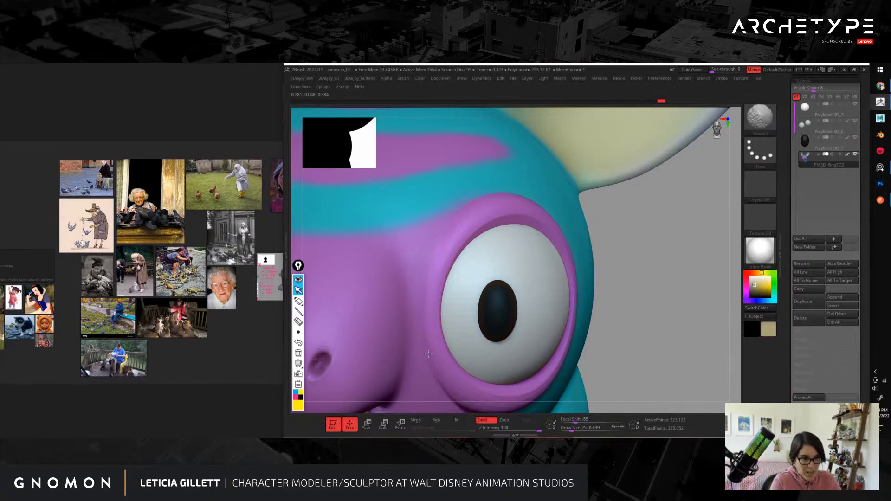
# Step: Sketch a short yellow annotation of the rim profile at the eye's lower outer edge and clear it
pyautogui.moveTo(645, 320); pyautogui.dragTo(504, 374)
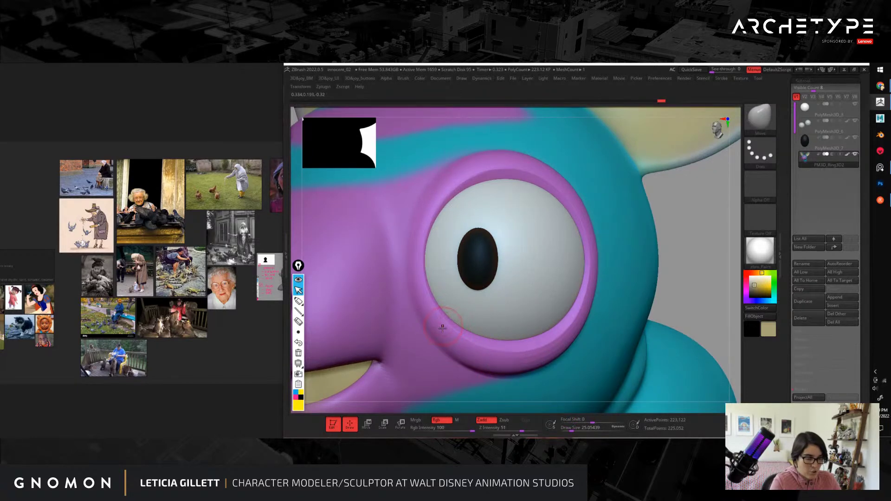
pyautogui.click(299, 301)
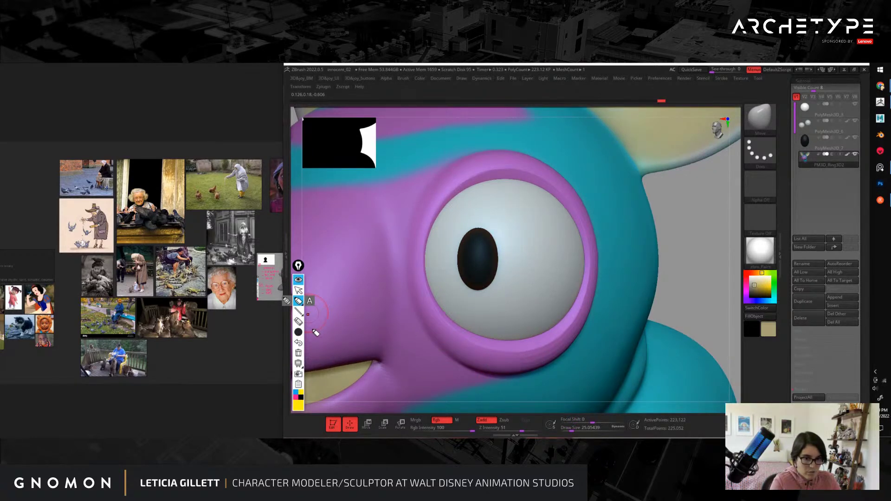
pyautogui.click(285, 301)
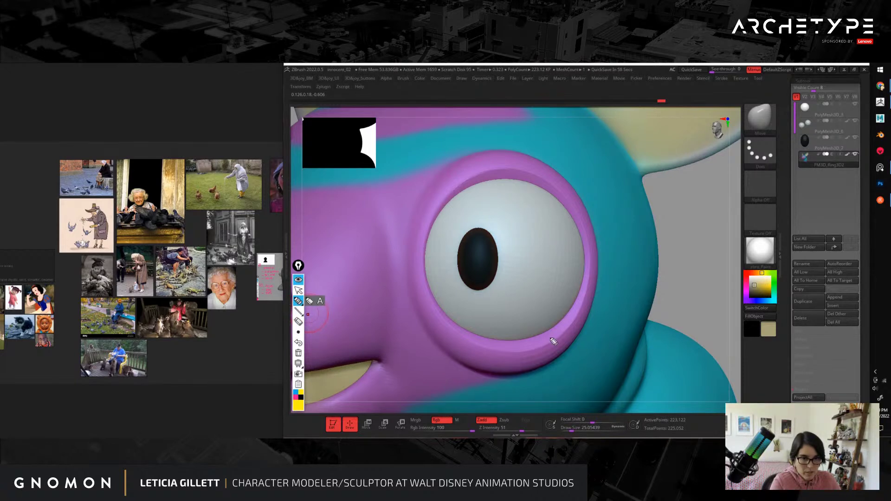
pyautogui.moveTo(546, 331); pyautogui.dragTo(558, 341)
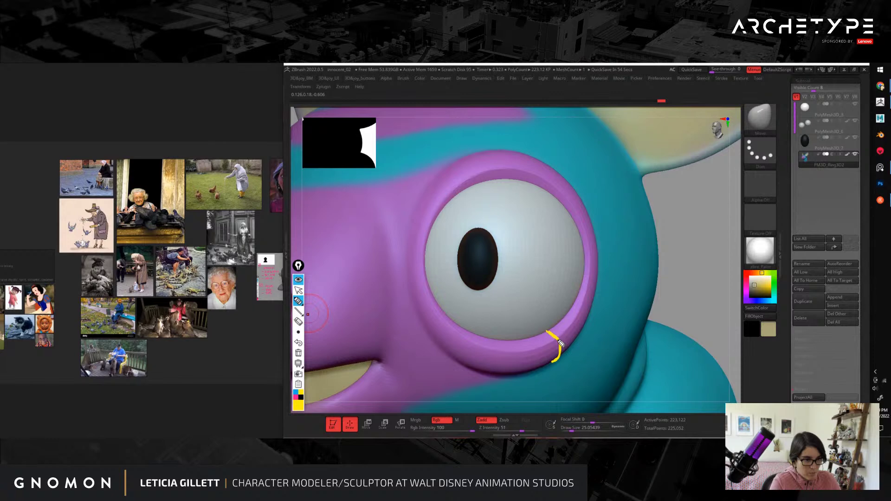
pyautogui.click(299, 353)
pyautogui.click(298, 290)
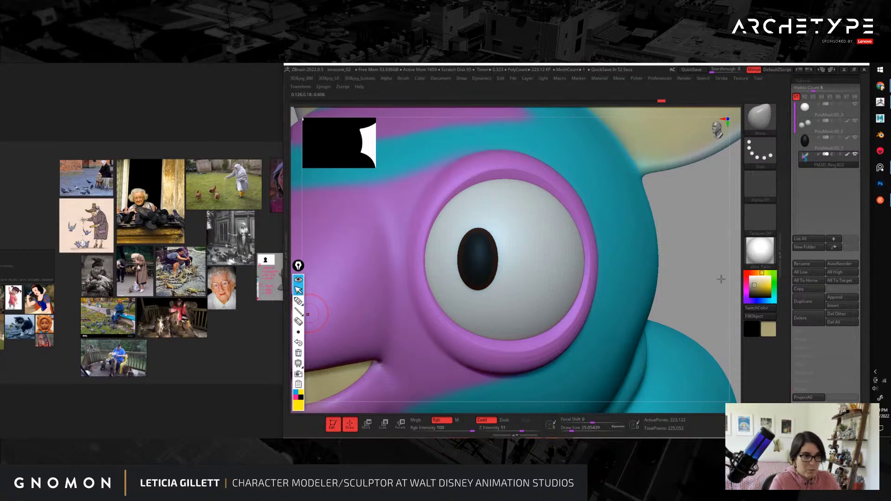
# Step: Shape the lower edge of the eye rim with the Move brush and smooth it into the cheek
pyautogui.moveTo(492, 367); pyautogui.dragTo(474, 375)
pyautogui.press('shift')
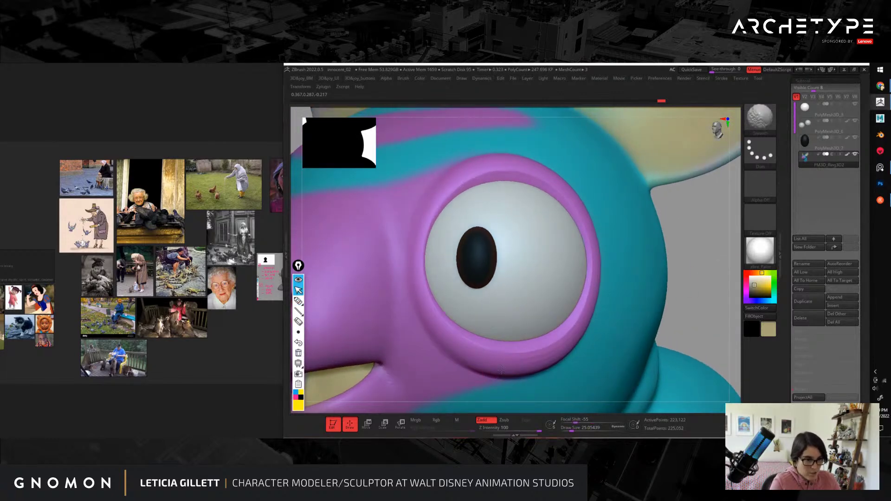
pyautogui.moveTo(717, 302); pyautogui.dragTo(650, 308)
pyautogui.press('shift')
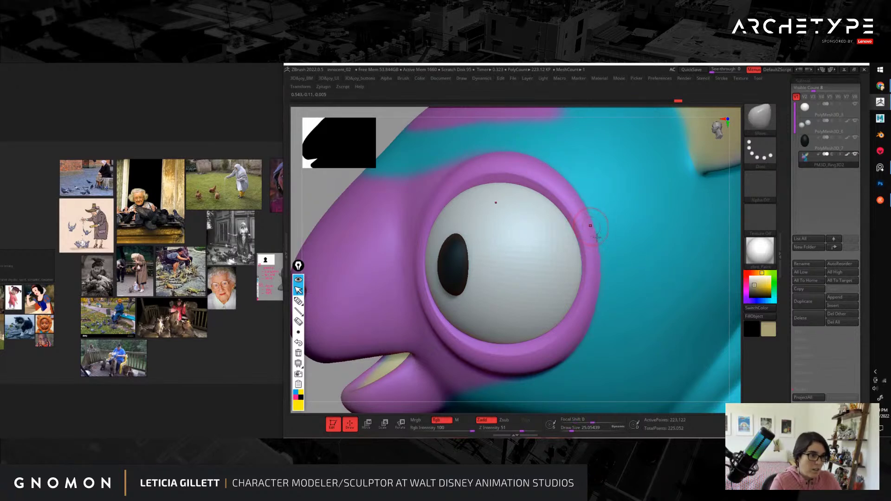
# Step: Enable Rgb for the Smooth brush and soften the form and colour transition around the outer and upper eye rim
pyautogui.keyDown('shift'); pyautogui.click(442, 420); pyautogui.keyUp('shift')
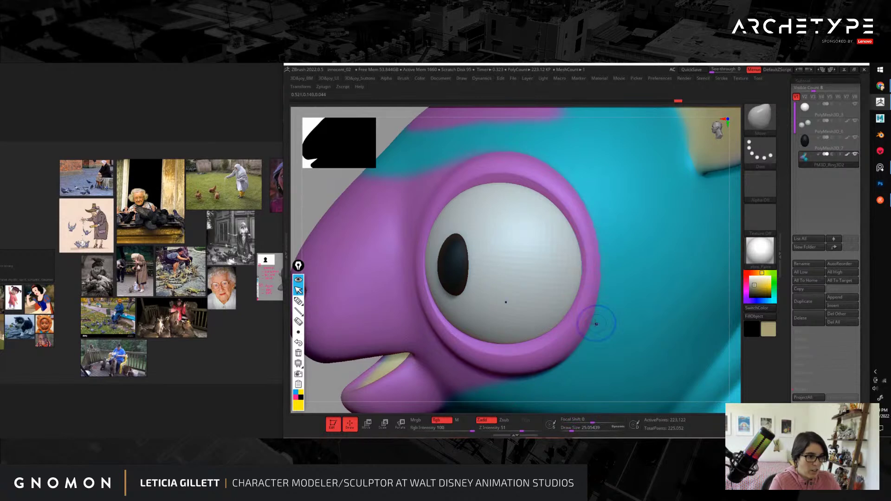
pyautogui.keyDown('shift'); pyautogui.moveTo(588, 320); pyautogui.dragTo(603, 249); pyautogui.keyUp('shift')
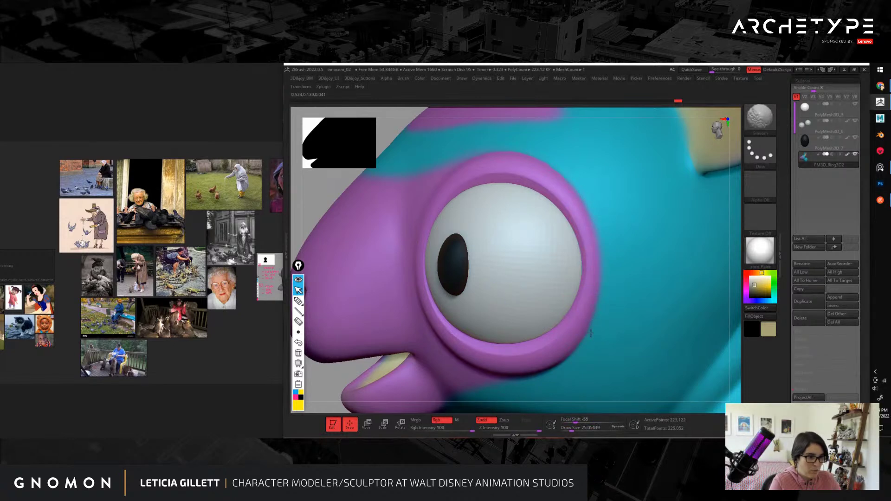
pyautogui.moveTo(316, 388); pyautogui.dragTo(371, 338)
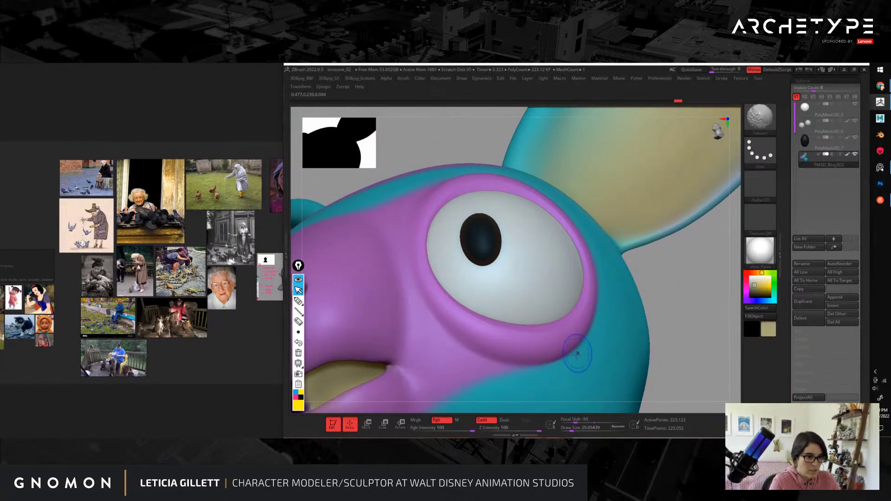
pyautogui.moveTo(697, 307); pyautogui.dragTo(692, 378)
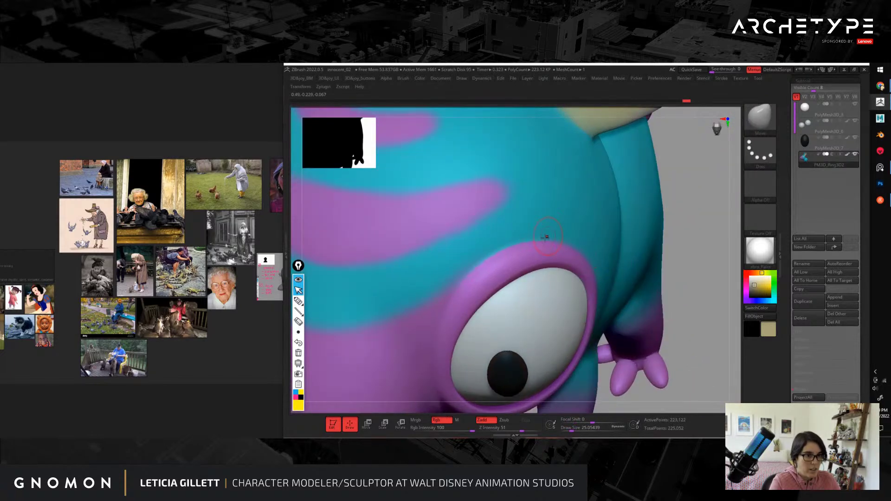
pyautogui.keyDown('shift'); pyautogui.moveTo(474, 268); pyautogui.dragTo(445, 308); pyautogui.keyUp('shift')
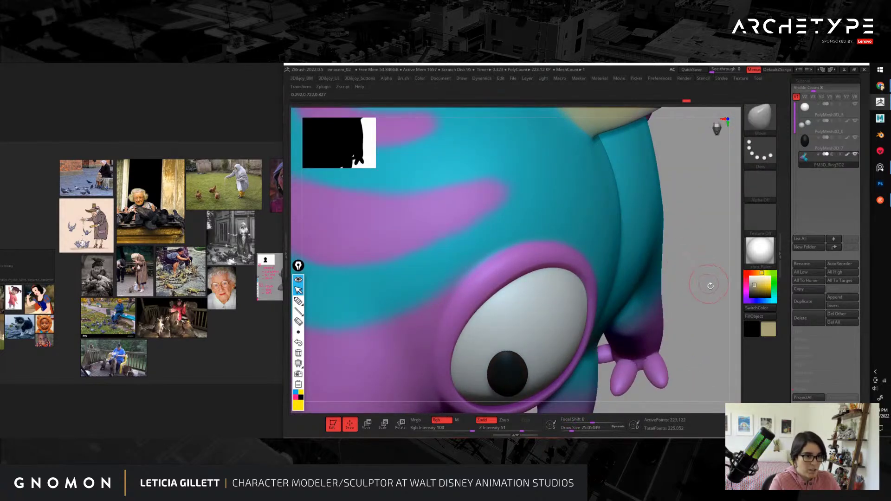
# Step: Reduce the draw size to suit the nostrils and smooth the surface in and around them on the snout
pyautogui.press('f')
pyautogui.keyDown('shift'); pyautogui.moveTo(671, 291); pyautogui.dragTo(666, 365); pyautogui.keyUp('shift')
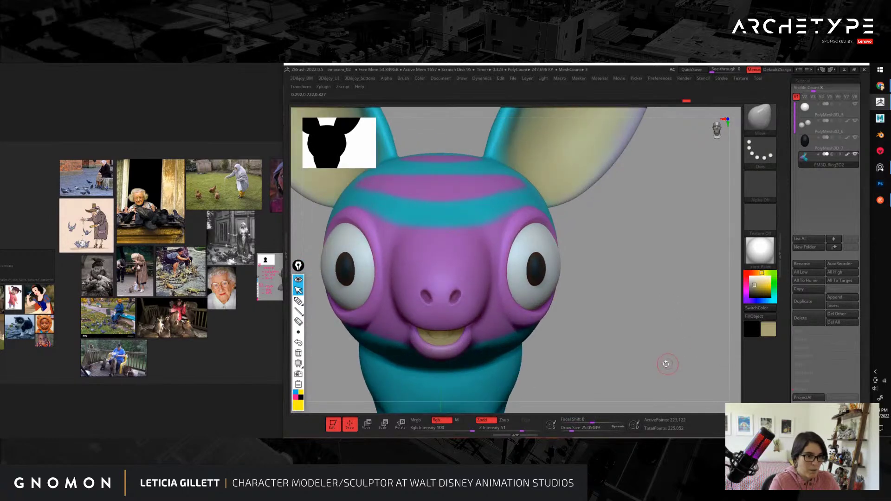
pyautogui.moveTo(681, 331)
pyautogui.mouseDown()
pyautogui.moveTo(637, 338)
pyautogui.moveTo(664, 330)
pyautogui.moveTo(547, 381)
pyautogui.moveTo(653, 361)
pyautogui.moveTo(662, 280)
pyautogui.moveTo(655, 347)
pyautogui.moveTo(720, 375)
pyautogui.moveTo(712, 392)
pyautogui.mouseUp()
pyautogui.press('s')
pyautogui.moveTo(494, 224); pyautogui.dragTo(491, 221)
pyautogui.press('s')
pyautogui.press('shift')
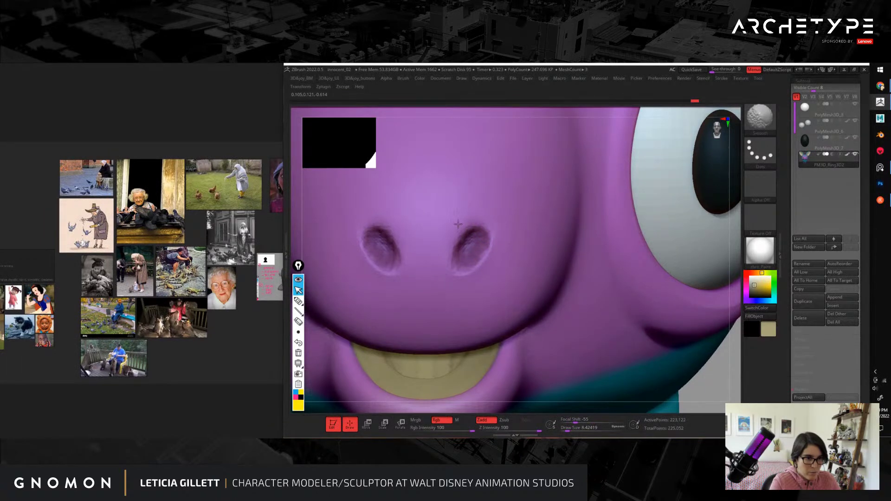
pyautogui.keyDown('shift'); pyautogui.moveTo(473, 216); pyautogui.dragTo(499, 239); pyautogui.keyUp('shift')
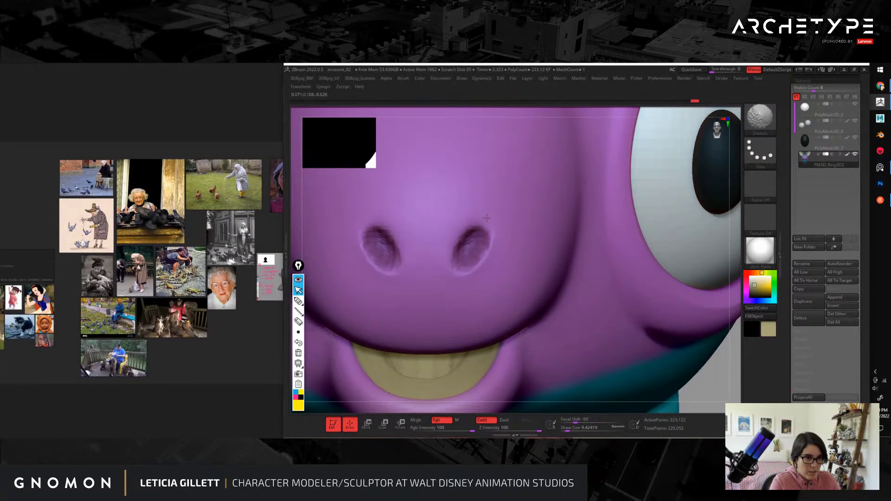
pyautogui.moveTo(439, 261)
pyautogui.keyDown('shift'); pyautogui.mouseDown()
pyautogui.moveTo(462, 253)
pyautogui.moveTo(457, 243)
pyautogui.moveTo(488, 253)
pyautogui.mouseUp(); pyautogui.keyUp('shift')
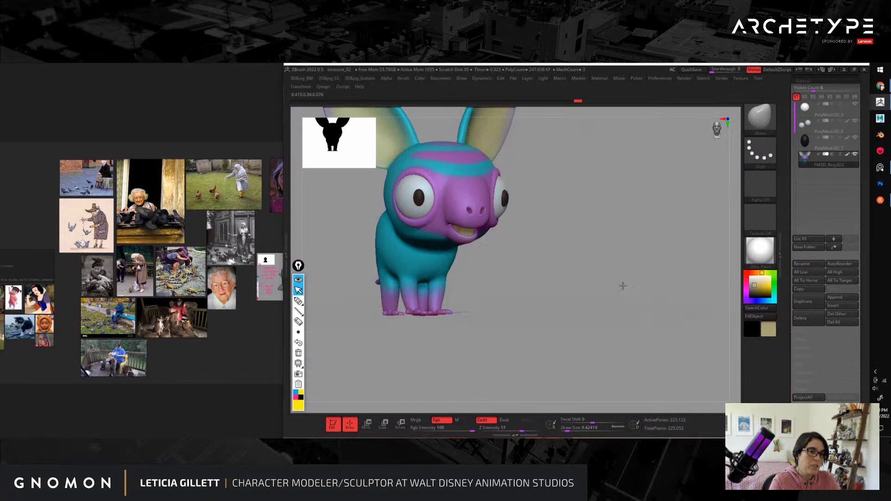
# Step: Set the draw size to about 37 and smooth the joints where the toes meet the leg
pyautogui.moveTo(622, 286)
pyautogui.mouseDown()
pyautogui.moveTo(664, 382)
pyautogui.moveTo(599, 378)
pyautogui.moveTo(609, 380)
pyautogui.mouseUp()
pyautogui.press('s')
pyautogui.press('shift')
pyautogui.moveTo(652, 330); pyautogui.dragTo(685, 265)
pyautogui.press('f')
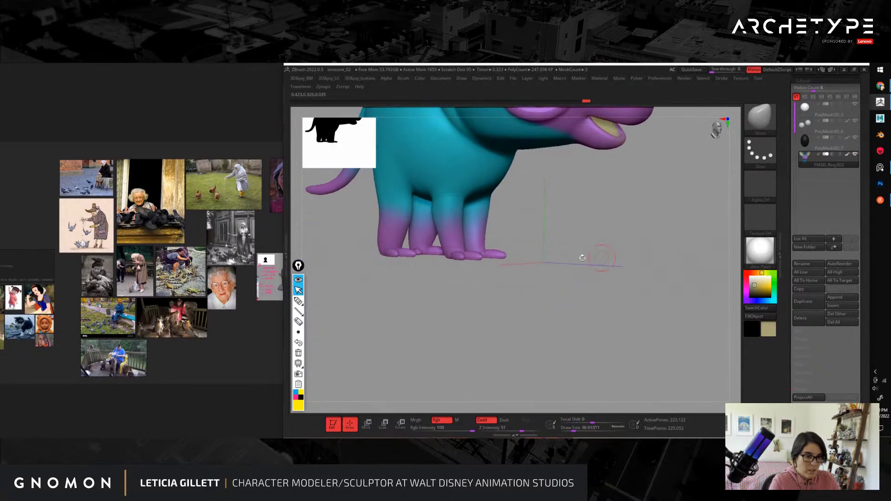
pyautogui.keyDown('alt'); pyautogui.moveTo(580, 255); pyautogui.dragTo(644, 311); pyautogui.keyUp('alt')
pyautogui.press('shift')
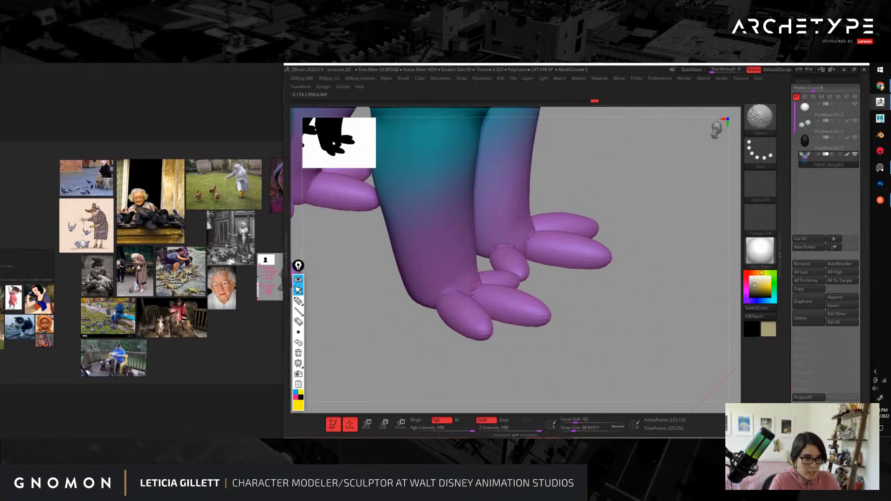
pyautogui.moveTo(441, 305); pyautogui.dragTo(489, 283)
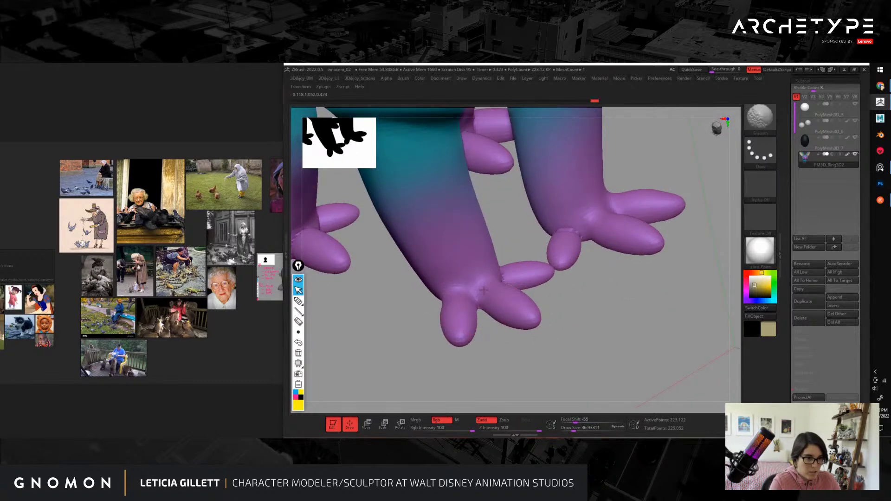
pyautogui.moveTo(595, 296); pyautogui.dragTo(578, 285)
pyautogui.keyDown('shift'); pyautogui.moveTo(522, 273); pyautogui.dragTo(499, 284); pyautogui.keyUp('shift')
# Step: Smooth the undersides of the paws where the toes merge into the soles
pyautogui.moveTo(612, 312)
pyautogui.mouseDown()
pyautogui.moveTo(610, 341)
pyautogui.moveTo(585, 348)
pyautogui.moveTo(531, 285)
pyautogui.mouseUp()
pyautogui.press('shift')
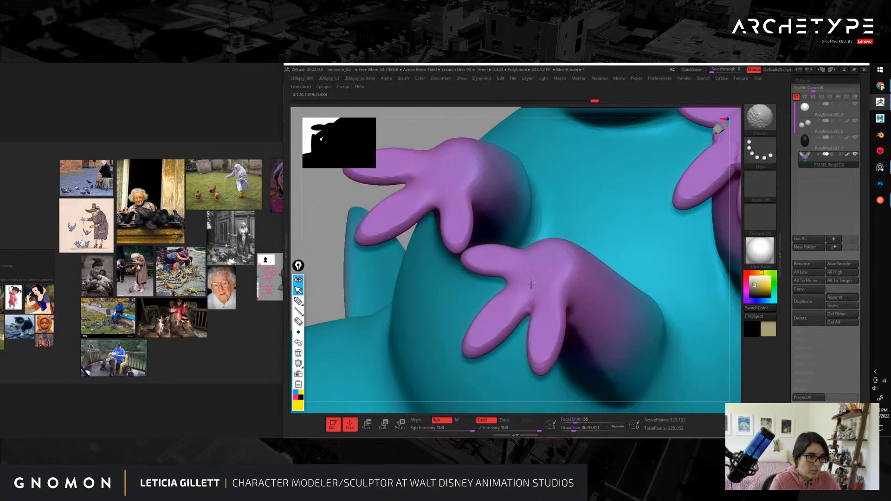
pyautogui.moveTo(332, 278)
pyautogui.mouseDown()
pyautogui.moveTo(431, 162)
pyautogui.moveTo(615, 219)
pyautogui.moveTo(648, 131)
pyautogui.moveTo(648, 255)
pyautogui.mouseUp()
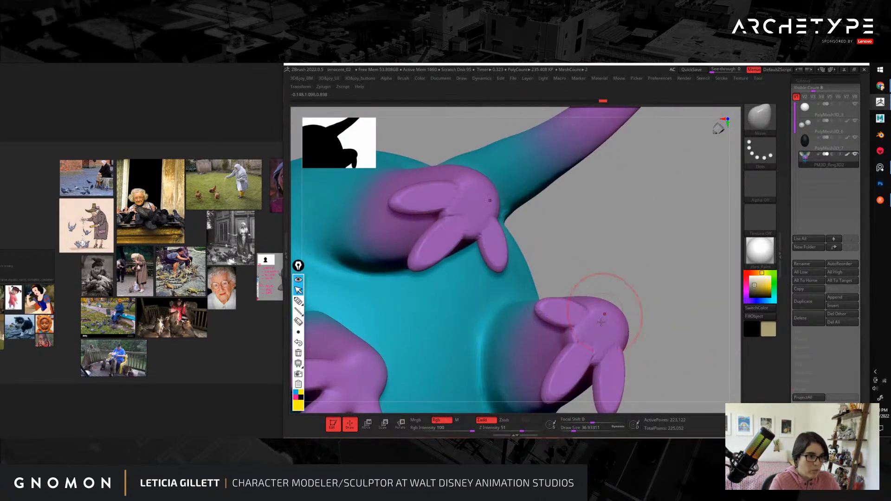
pyautogui.keyDown('shift'); pyautogui.moveTo(586, 345); pyautogui.dragTo(604, 345); pyautogui.keyUp('shift')
# Step: Shape the base of the tail where it joins the rump and smooth the transition into the body
pyautogui.moveTo(652, 306)
pyautogui.mouseDown()
pyautogui.moveTo(708, 235)
pyautogui.moveTo(676, 344)
pyautogui.moveTo(653, 309)
pyautogui.moveTo(672, 321)
pyautogui.moveTo(673, 302)
pyautogui.moveTo(694, 304)
pyautogui.moveTo(711, 269)
pyautogui.moveTo(674, 342)
pyautogui.moveTo(664, 320)
pyautogui.mouseUp()
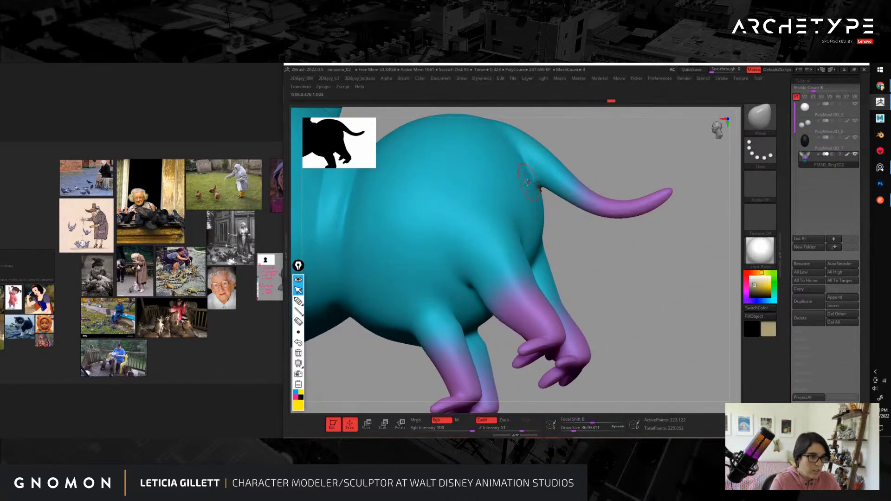
pyautogui.moveTo(602, 169); pyautogui.dragTo(526, 269)
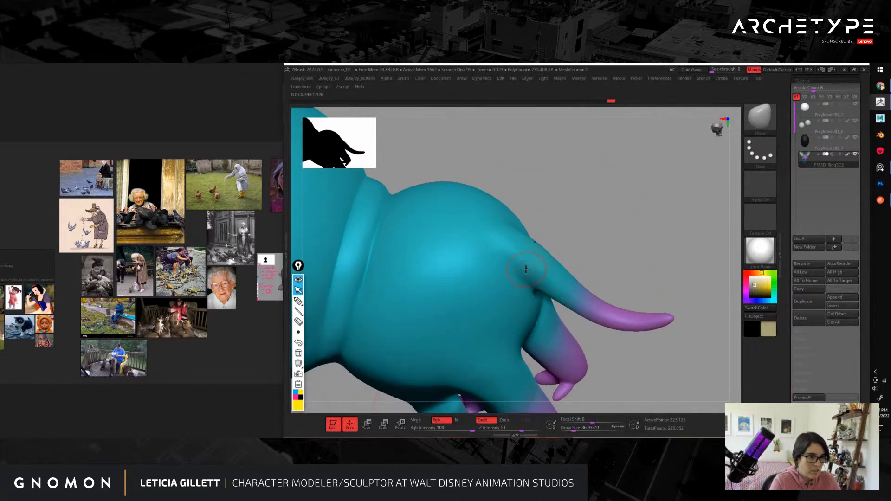
pyautogui.press('shift')
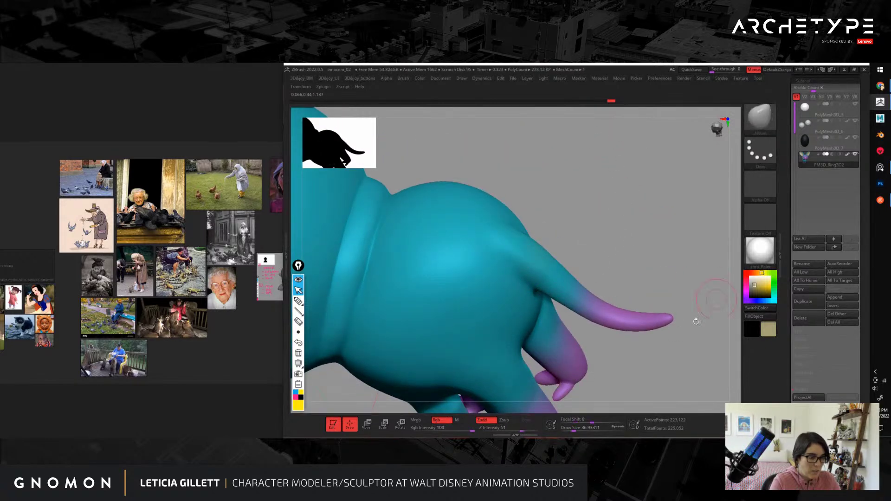
pyautogui.moveTo(696, 318); pyautogui.dragTo(659, 302)
pyautogui.press('shift')
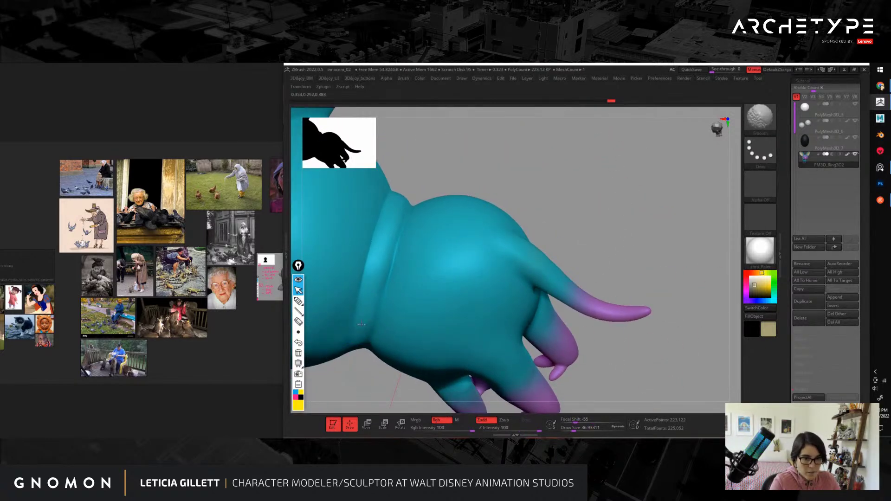
# Step: Sketch large, medium and small yellow shapes beside the creature, outline its eye, nostril and mouth corner, and clear the annotations
pyautogui.moveTo(619, 264)
pyautogui.keyDown('alt'); pyautogui.mouseDown()
pyautogui.moveTo(579, 259)
pyautogui.moveTo(562, 308)
pyautogui.moveTo(669, 227)
pyautogui.mouseUp(); pyautogui.keyUp('alt')
pyautogui.moveTo(592, 273); pyautogui.dragTo(636, 276)
pyautogui.keyDown('alt'); pyautogui.moveTo(579, 251); pyautogui.dragTo(632, 267); pyautogui.keyUp('alt')
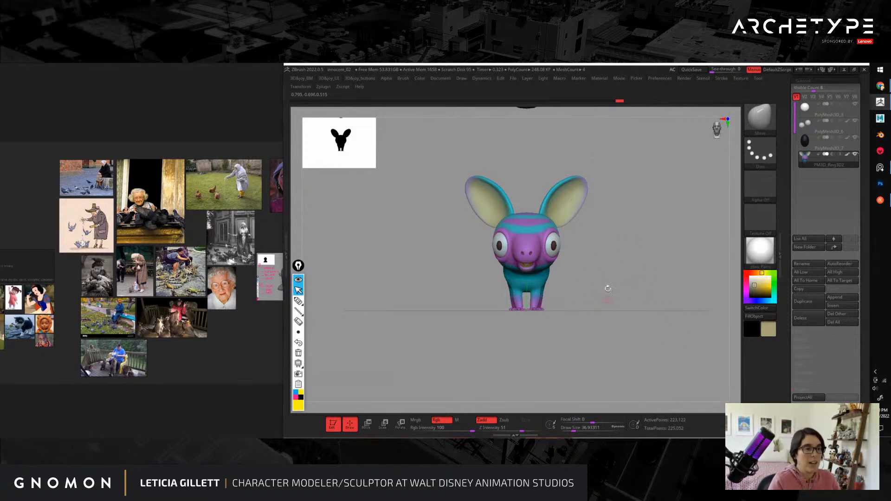
pyautogui.moveTo(634, 307); pyautogui.dragTo(632, 276)
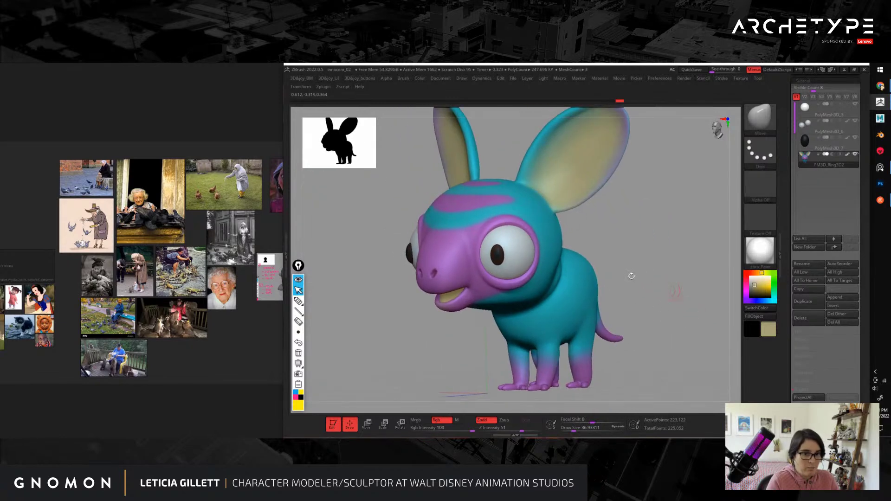
pyautogui.click(299, 302)
pyautogui.moveTo(328, 250); pyautogui.dragTo(423, 236)
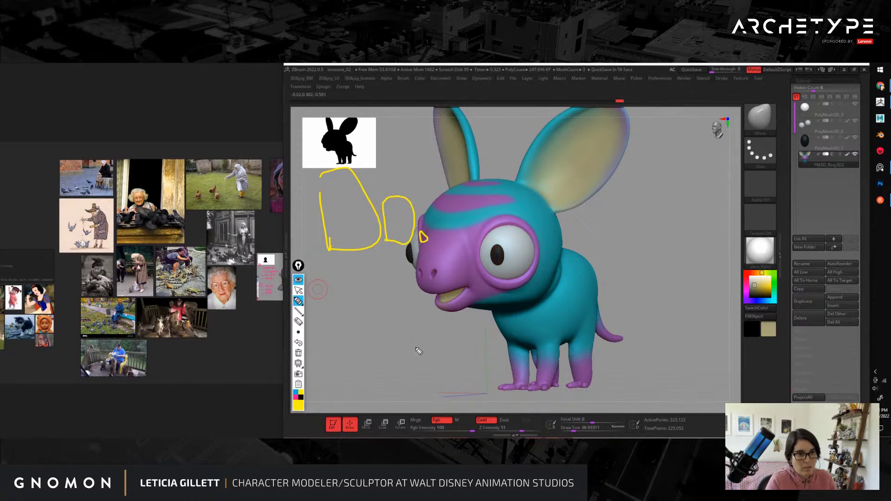
pyautogui.moveTo(570, 134)
pyautogui.mouseDown()
pyautogui.moveTo(388, 287)
pyautogui.moveTo(533, 143)
pyautogui.mouseUp()
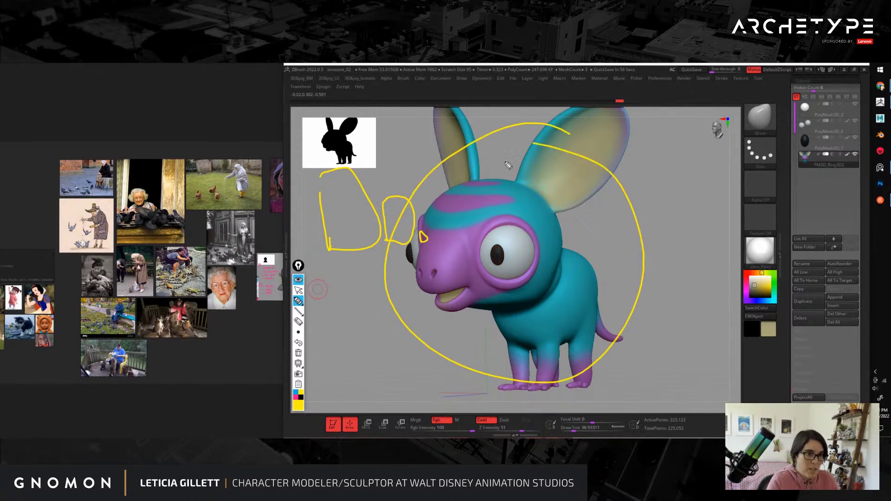
pyautogui.moveTo(525, 218)
pyautogui.mouseDown()
pyautogui.moveTo(488, 280)
pyautogui.moveTo(538, 225)
pyautogui.mouseUp()
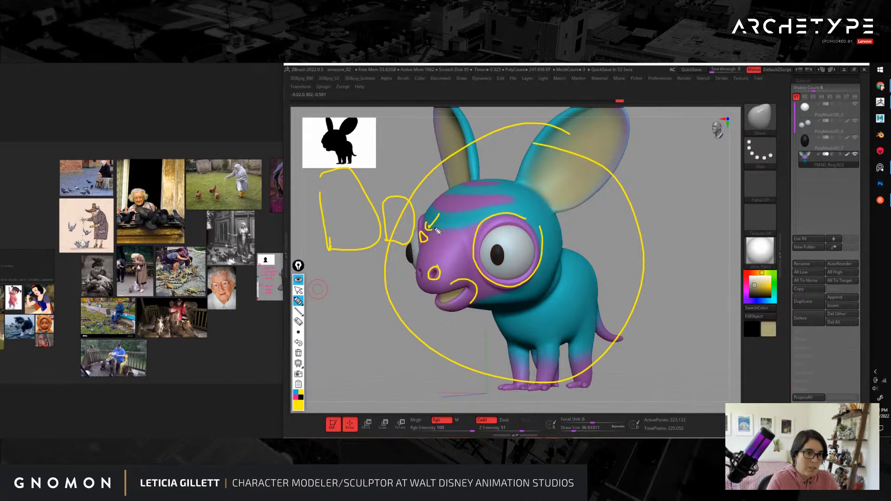
pyautogui.moveTo(407, 183); pyautogui.dragTo(419, 188)
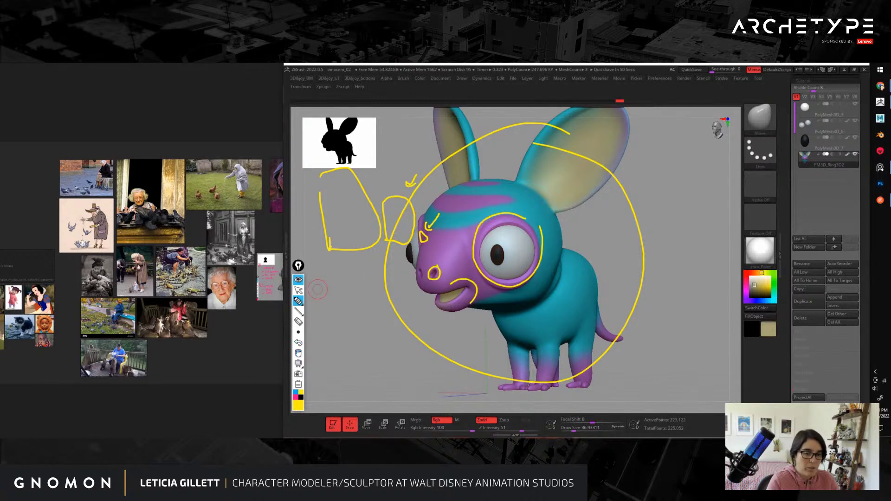
pyautogui.click(299, 352)
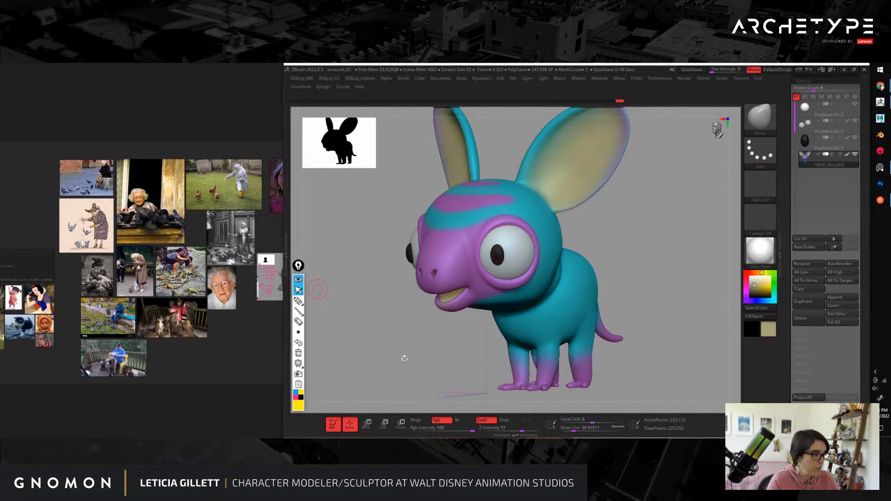
# Step: Carve the inner surface of the ear along its rim with a Zsub brush at draw size about 44 and Rgb off
pyautogui.moveTo(404, 358); pyautogui.dragTo(634, 330)
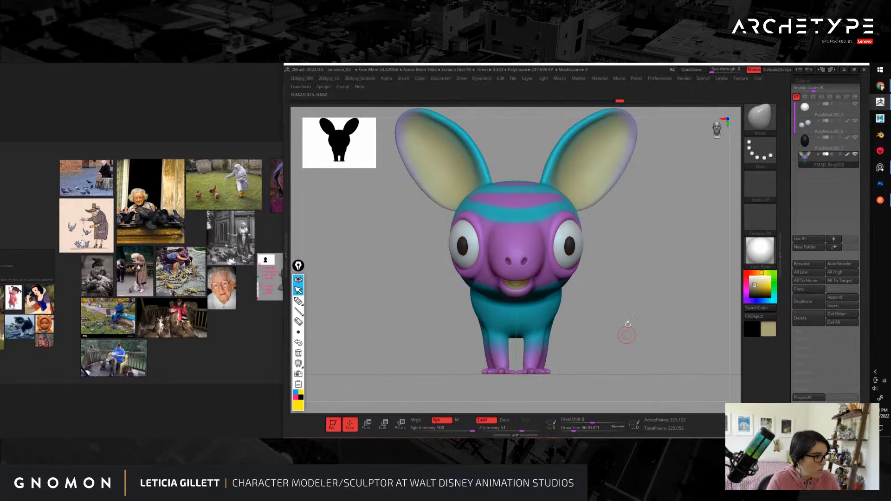
pyautogui.moveTo(633, 302); pyautogui.dragTo(669, 344)
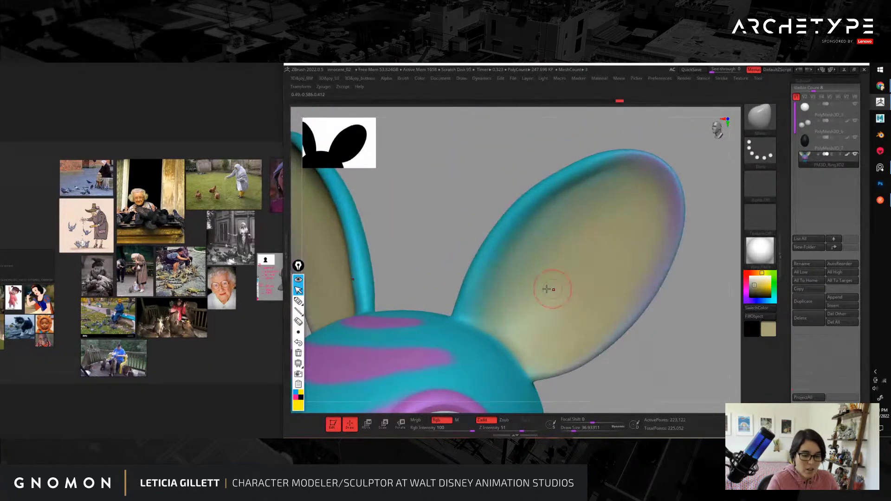
pyautogui.press('3')
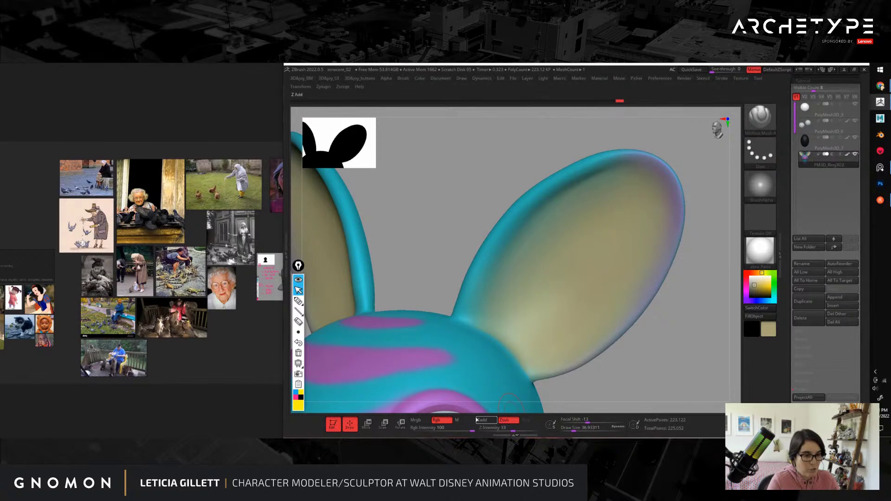
pyautogui.click(441, 420)
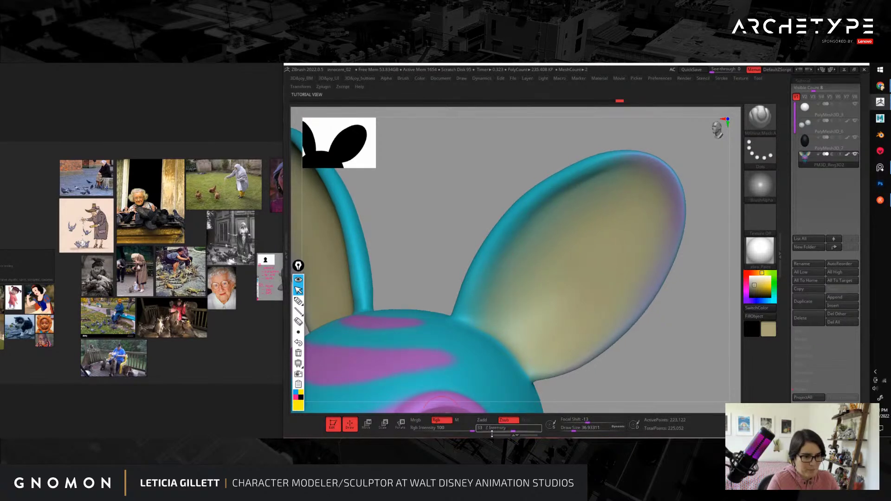
pyautogui.moveTo(509, 429); pyautogui.dragTo(502, 430)
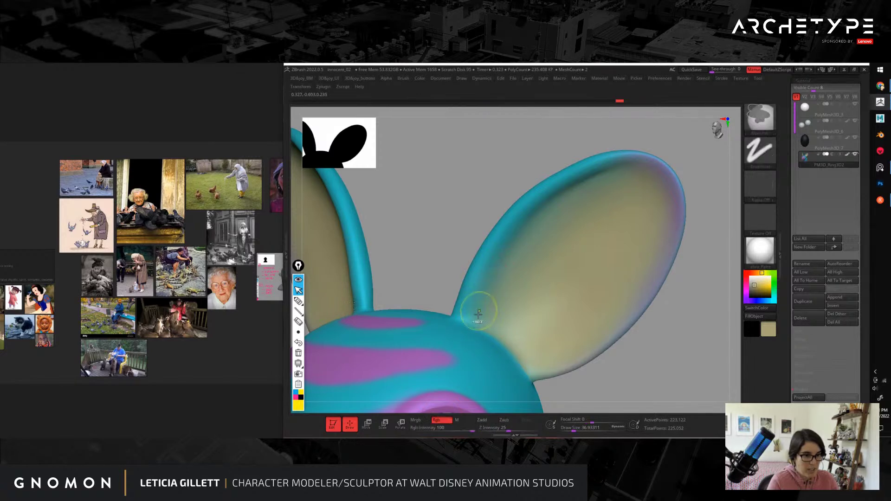
pyautogui.press(']')
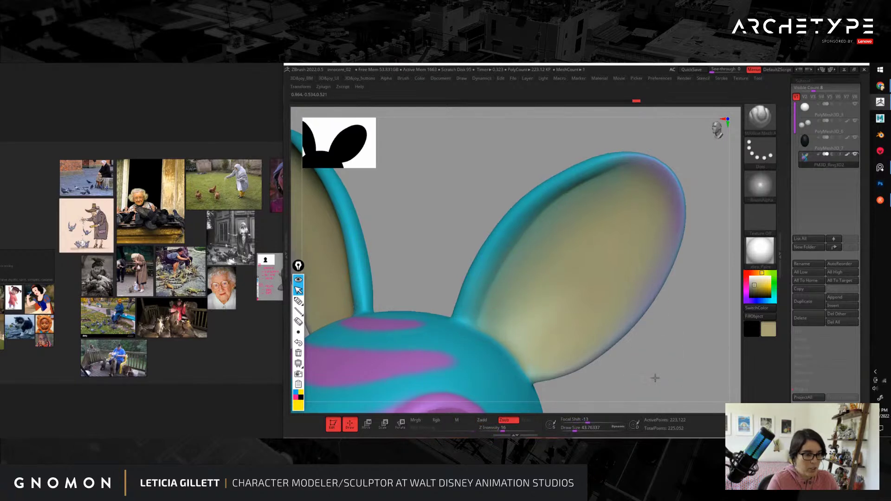
# Step: Switch to the Move brush and refine the shape of the ear along its inner edge
pyautogui.press('f')
pyautogui.moveTo(622, 317)
pyautogui.mouseDown()
pyautogui.moveTo(641, 366)
pyautogui.moveTo(627, 378)
pyautogui.moveTo(650, 388)
pyautogui.moveTo(658, 367)
pyautogui.moveTo(640, 324)
pyautogui.moveTo(626, 354)
pyautogui.moveTo(635, 356)
pyautogui.moveTo(630, 366)
pyautogui.moveTo(626, 332)
pyautogui.moveTo(660, 321)
pyautogui.moveTo(612, 413)
pyautogui.mouseUp()
pyautogui.press('b')
pyautogui.press('m')
pyautogui.press('v')
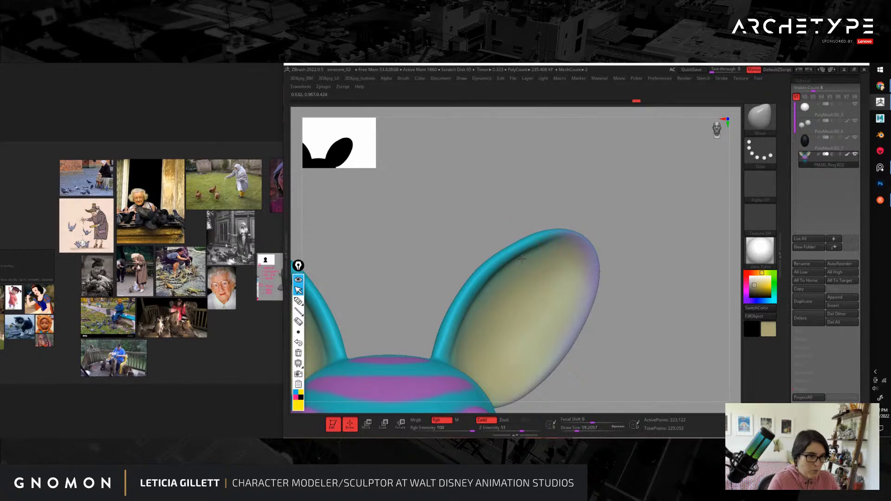
pyautogui.press('f')
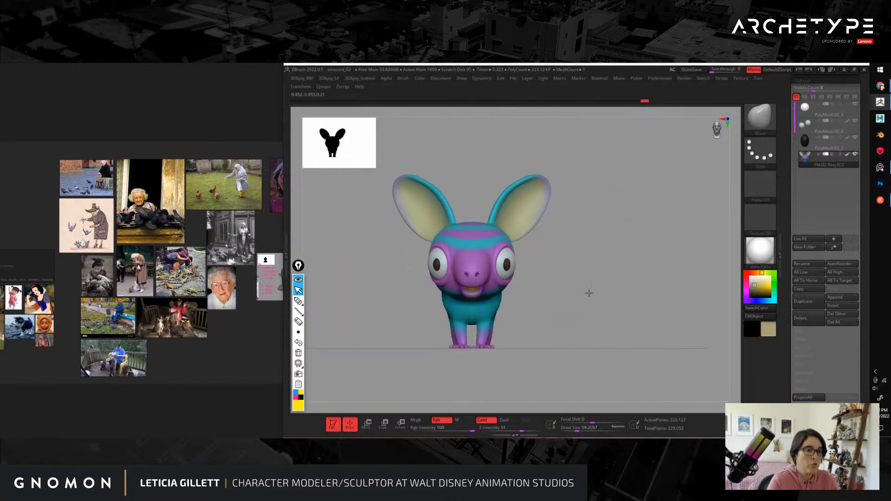
# Step: Select the ClayBuildup brush for the nostrils, set its draw size to about 15.6 and turn off its alpha
pyautogui.moveTo(598, 344); pyautogui.dragTo(633, 306)
pyautogui.keyDown('alt'); pyautogui.moveTo(629, 270); pyautogui.dragTo(690, 169); pyautogui.keyUp('alt')
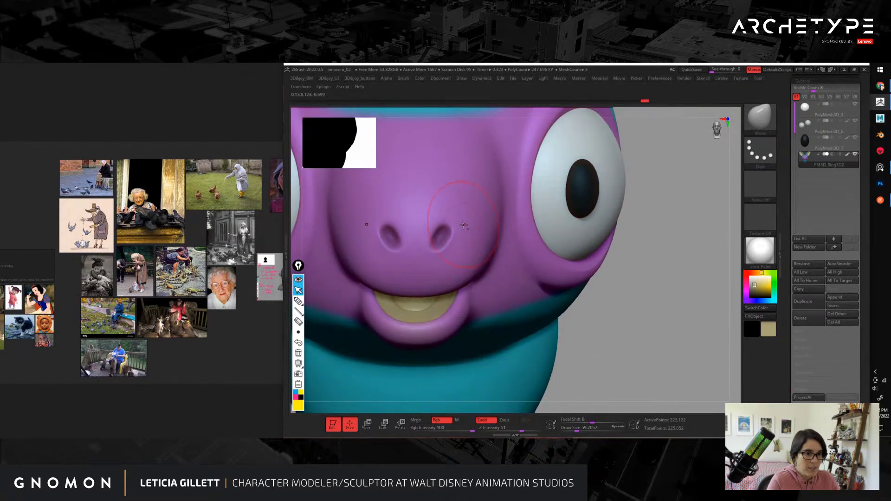
pyautogui.keyDown('alt'); pyautogui.moveTo(692, 299); pyautogui.dragTo(725, 309); pyautogui.keyUp('alt')
pyautogui.press('b')
pyautogui.press('c')
pyautogui.press('b')
pyautogui.press('s')
pyautogui.moveTo(481, 230); pyautogui.dragTo(474, 230)
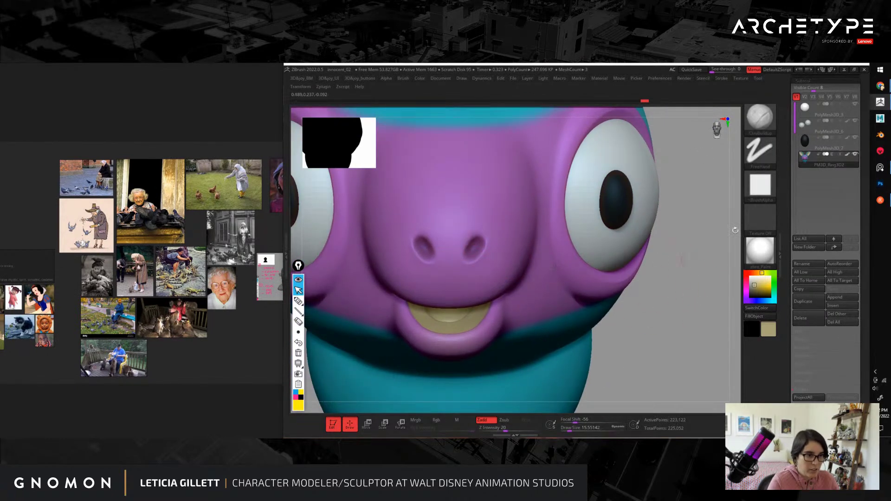
pyautogui.click(751, 195)
pyautogui.click(349, 190)
# Step: Set the draw size to about 11.7, build up raised rims around the nostrils and smooth them into the snout
pyautogui.keyDown('alt'); pyautogui.moveTo(687, 325); pyautogui.dragTo(697, 357); pyautogui.keyUp('alt')
pyautogui.press('s')
pyautogui.moveTo(507, 235); pyautogui.dragTo(498, 234)
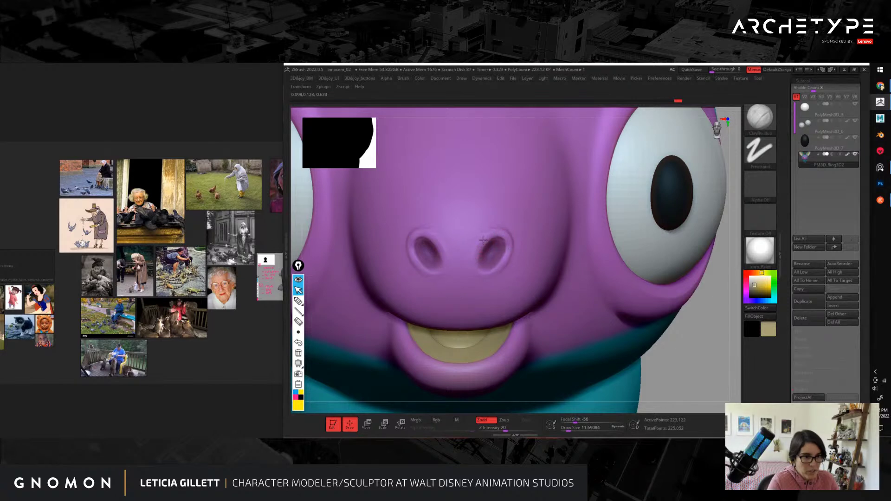
pyautogui.press('shift')
pyautogui.keyDown('shift'); pyautogui.moveTo(508, 261); pyautogui.dragTo(493, 280); pyautogui.keyUp('shift')
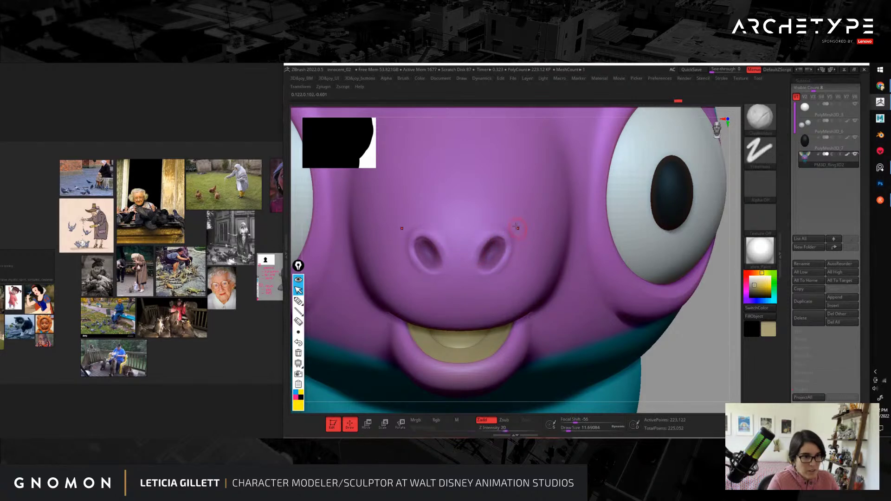
# Step: Smooth the nostril rim from the side view and shape its outer wing with the Move brush
pyautogui.keyDown('alt'); pyautogui.moveTo(707, 379); pyautogui.dragTo(709, 406); pyautogui.keyUp('alt')
pyautogui.moveTo(734, 347); pyautogui.dragTo(520, 238)
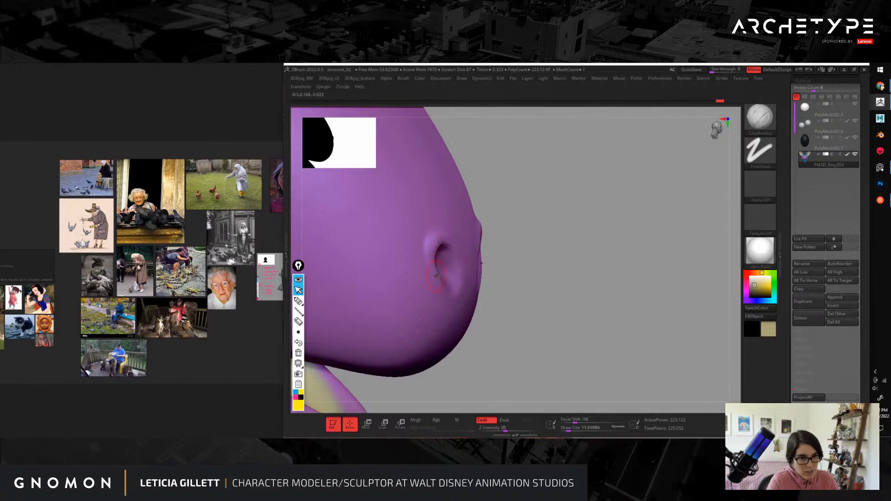
pyautogui.moveTo(564, 300)
pyautogui.keyDown('shift'); pyautogui.mouseDown()
pyautogui.moveTo(567, 288)
pyautogui.moveTo(547, 308)
pyautogui.mouseUp(); pyautogui.keyUp('shift')
pyautogui.press('b')
pyautogui.press('m')
pyautogui.press('v')
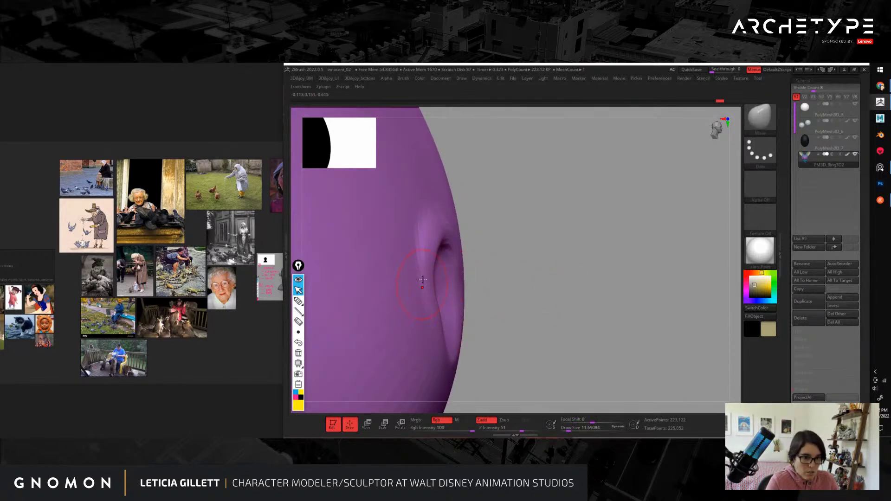
# Step: Trace the intended rim curve of the nostril with a yellow on-screen annotation and clear it
pyautogui.click(300, 300)
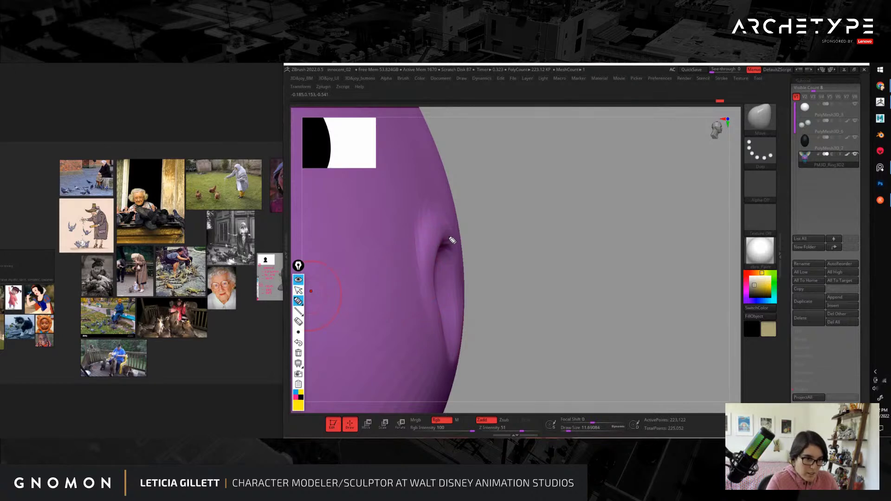
pyautogui.moveTo(441, 248); pyautogui.dragTo(437, 292)
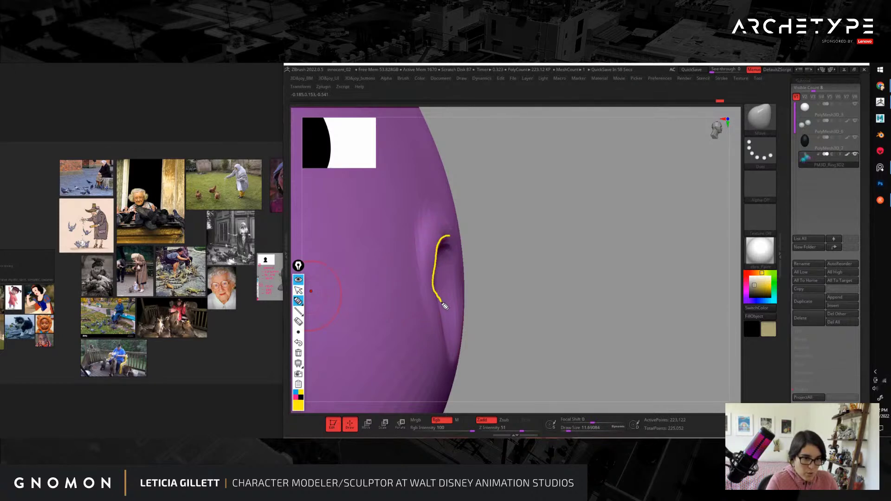
pyautogui.click(299, 352)
pyautogui.click(298, 290)
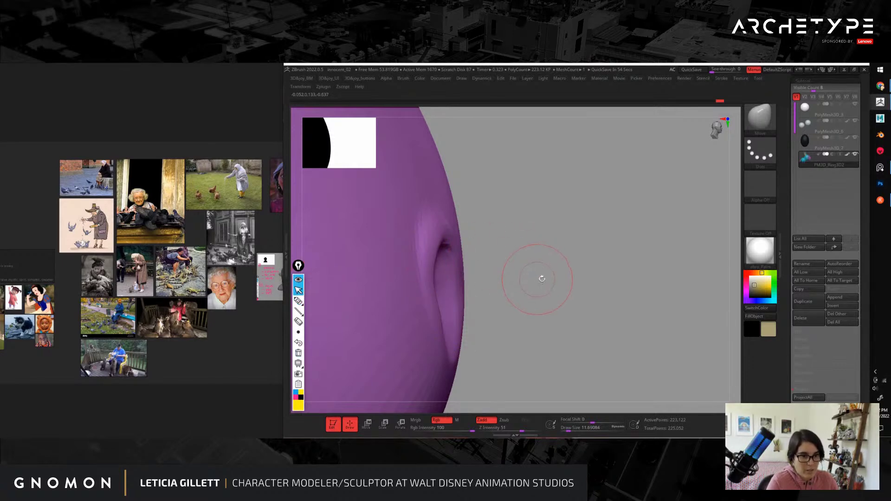
# Step: Set the draw size to about 12.9 and nudge the lower part of the nostril rim with the Move brush
pyautogui.keyDown('alt'); pyautogui.moveTo(541, 278); pyautogui.dragTo(564, 271); pyautogui.keyUp('alt')
pyautogui.press('s')
pyautogui.press('s')
pyautogui.moveTo(456, 310); pyautogui.dragTo(459, 310)
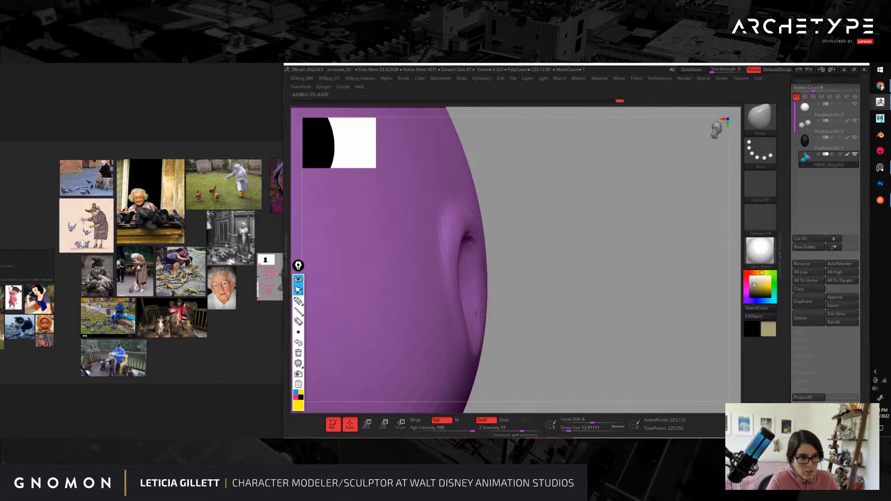
# Step: Sketch an annotation over the nostril opening from the side and remove the mark
pyautogui.click(309, 302)
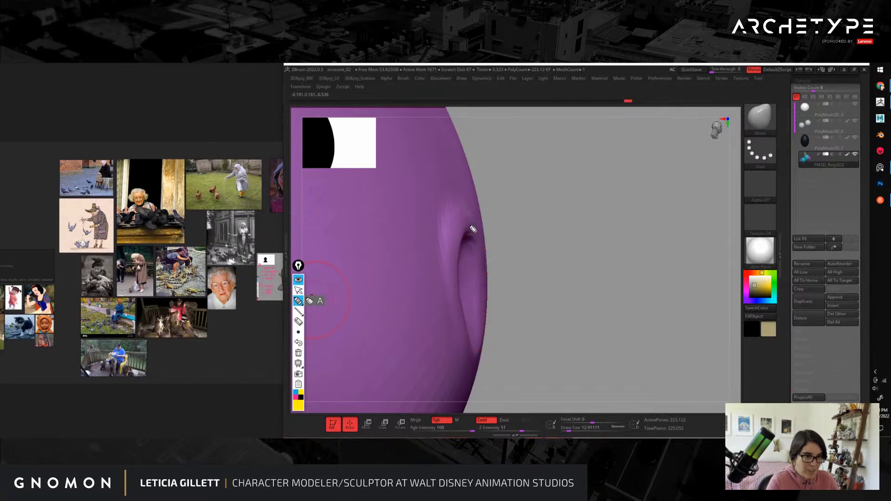
pyautogui.moveTo(462, 258); pyautogui.dragTo(492, 357)
pyautogui.click(299, 343)
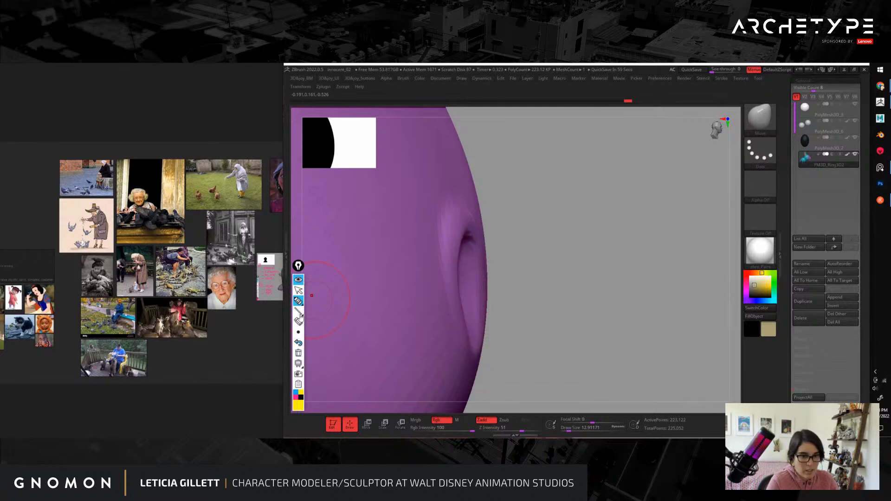
# Step: Reshape the upper wing of the nostril from the side with the Move brush, using a smaller draw size
pyautogui.press('s')
pyautogui.moveTo(446, 280)
pyautogui.mouseDown()
pyautogui.moveTo(457, 284)
pyautogui.moveTo(458, 242)
pyautogui.mouseUp()
pyautogui.press('s')
pyautogui.press('s')
pyautogui.press('s')
pyautogui.press('s')
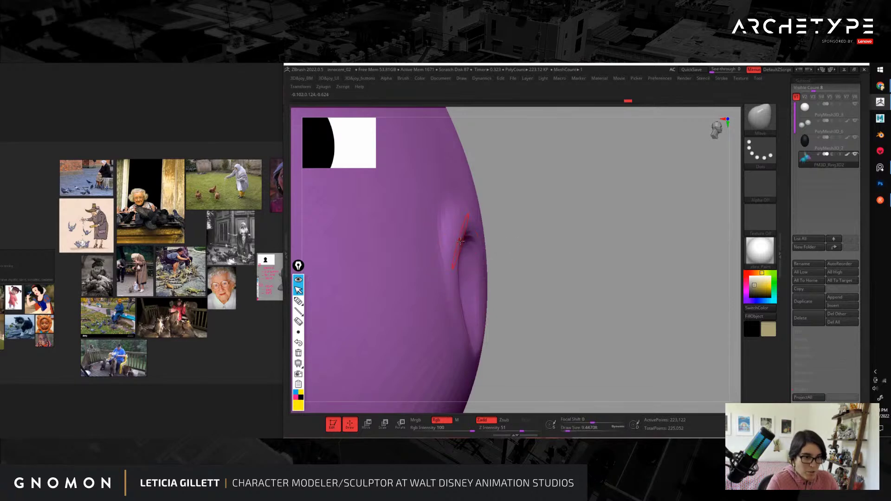
# Step: Smooth the upper and outer rims of both nostrils into the snout from the front
pyautogui.keyDown('alt'); pyautogui.moveTo(592, 253); pyautogui.dragTo(555, 249); pyautogui.keyUp('alt')
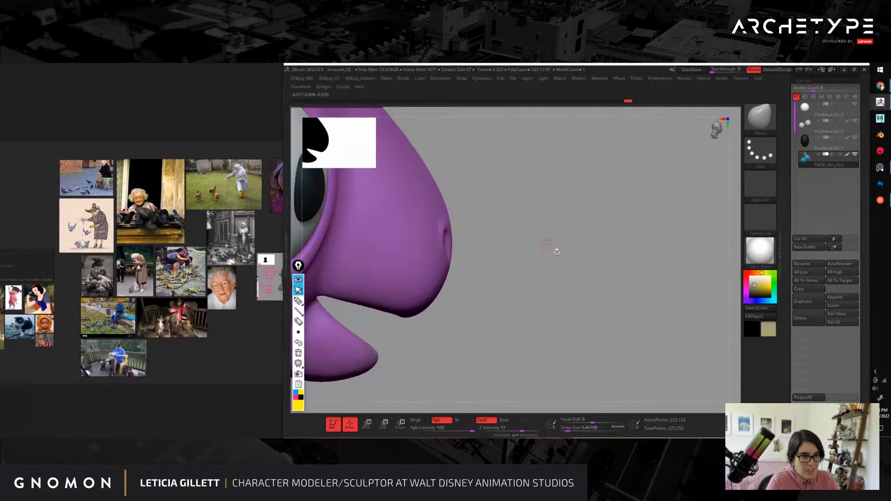
pyautogui.moveTo(638, 287); pyautogui.dragTo(636, 326)
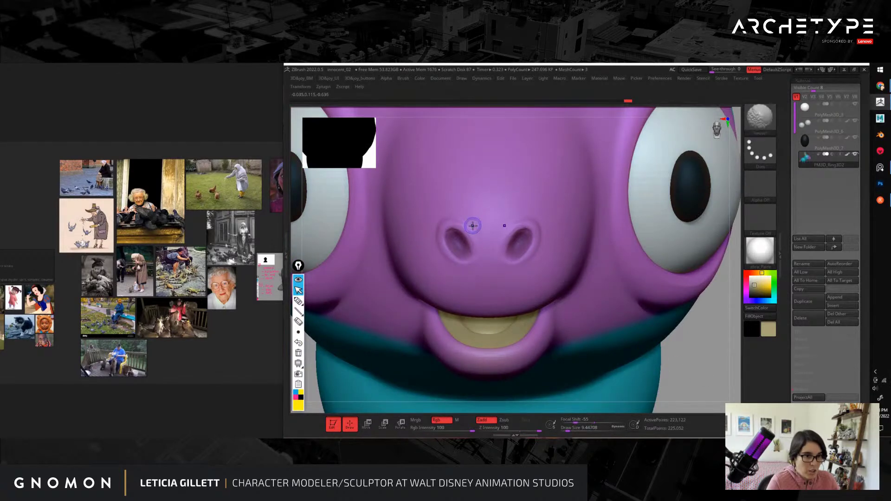
pyautogui.keyDown('shift'); pyautogui.moveTo(447, 219); pyautogui.dragTo(443, 251); pyautogui.keyUp('shift')
pyautogui.moveTo(451, 218)
pyautogui.keyDown('shift'); pyautogui.mouseDown()
pyautogui.moveTo(445, 252)
pyautogui.moveTo(482, 253)
pyautogui.mouseUp(); pyautogui.keyUp('shift')
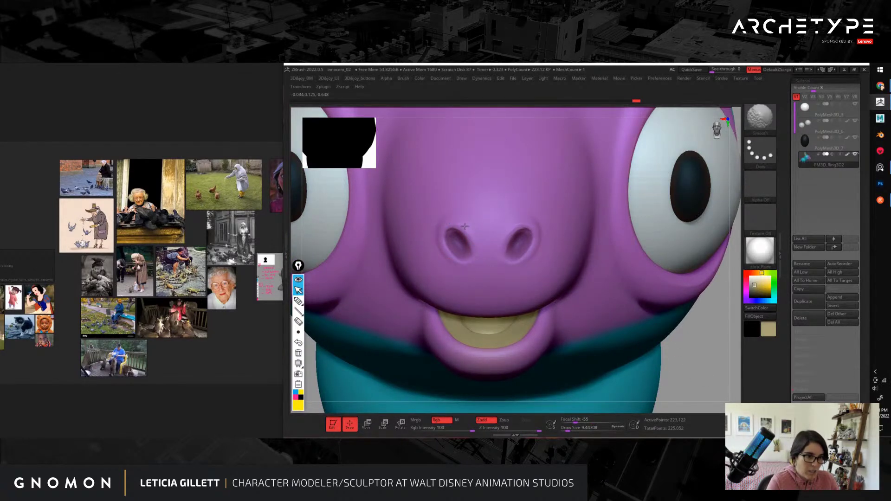
# Step: Select the first sphere subtool and duplicate it
pyautogui.press('f')
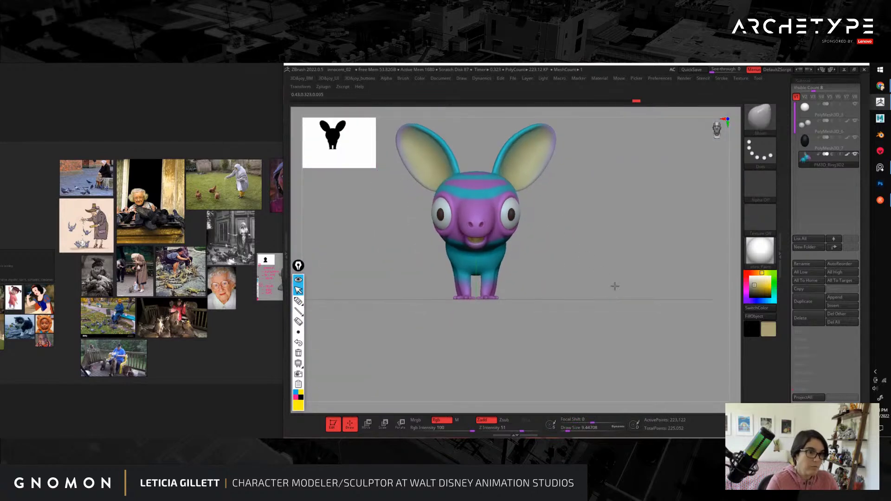
pyautogui.keyDown('alt'); pyautogui.moveTo(614, 287); pyautogui.dragTo(667, 281); pyautogui.keyUp('alt')
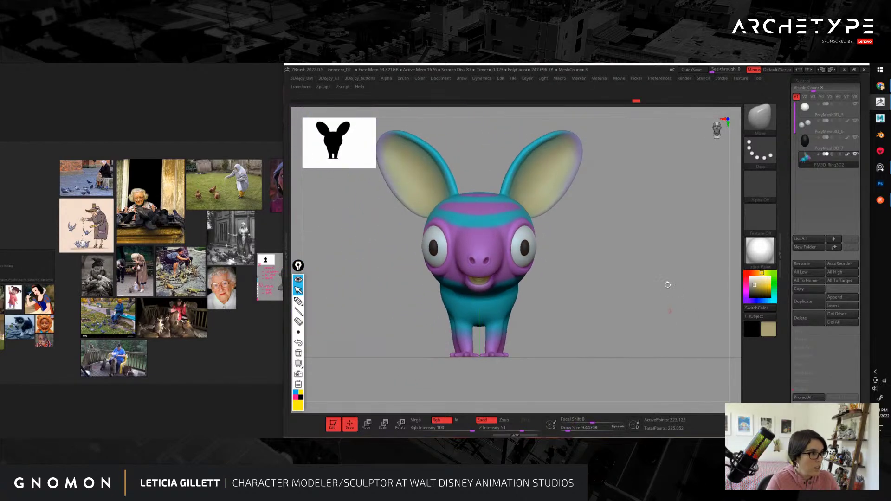
pyautogui.keyDown('alt'); pyautogui.moveTo(668, 235); pyautogui.dragTo(680, 243); pyautogui.keyUp('alt')
pyautogui.click(806, 108)
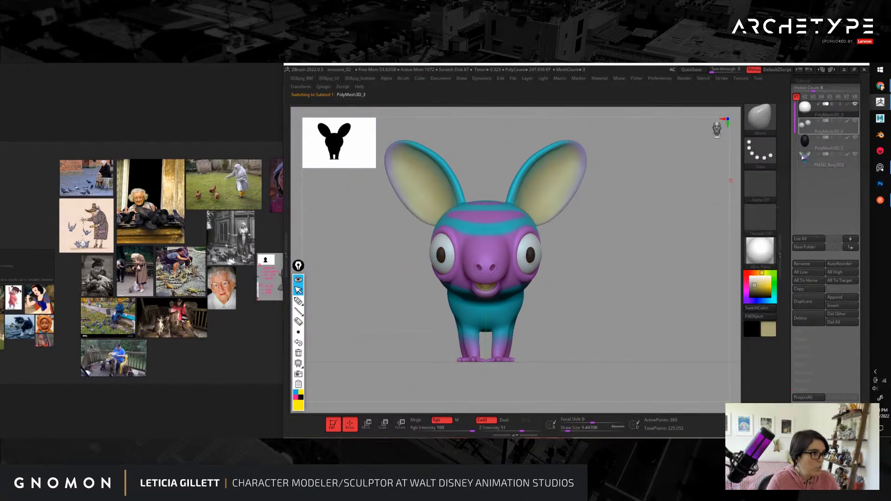
pyautogui.click(803, 301)
# Step: Move the duplicated sphere down to head height and forward in front of the snout
pyautogui.moveTo(609, 291)
pyautogui.mouseDown()
pyautogui.moveTo(627, 316)
pyautogui.moveTo(560, 231)
pyautogui.moveTo(600, 298)
pyautogui.mouseUp()
pyautogui.press('w')
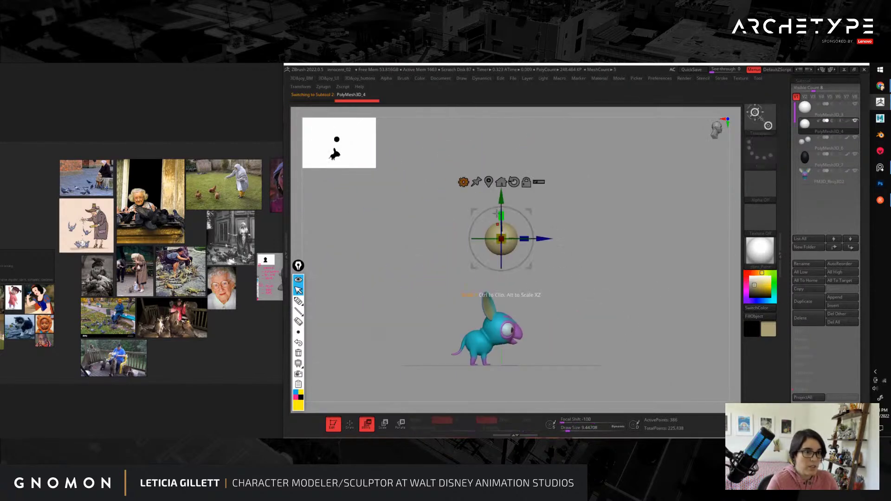
pyautogui.moveTo(502, 197); pyautogui.dragTo(501, 288)
pyautogui.keyDown('alt'); pyautogui.moveTo(587, 301); pyautogui.dragTo(606, 291); pyautogui.keyUp('alt')
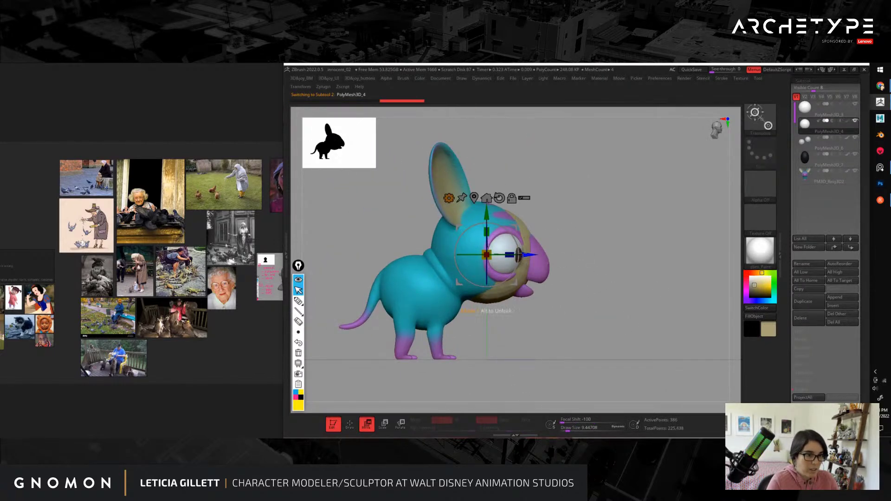
pyautogui.moveTo(523, 255); pyautogui.dragTo(631, 255)
# Step: Flatten the duplicated sphere vertically into a thin disc and compare it with the face from the front
pyautogui.keyDown('alt'); pyautogui.moveTo(674, 226); pyautogui.dragTo(664, 316); pyautogui.keyUp('alt')
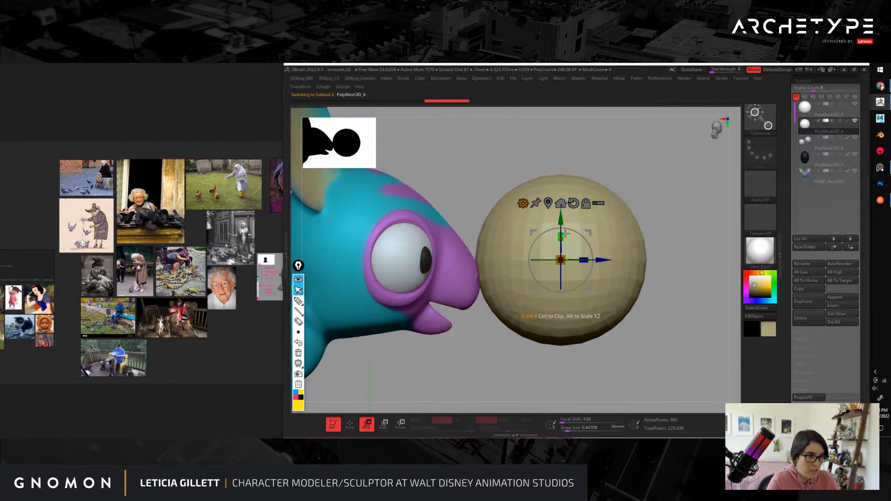
pyautogui.moveTo(565, 235); pyautogui.dragTo(573, 304)
pyautogui.keyDown('shift'); pyautogui.moveTo(685, 273); pyautogui.dragTo(569, 256); pyautogui.keyUp('shift')
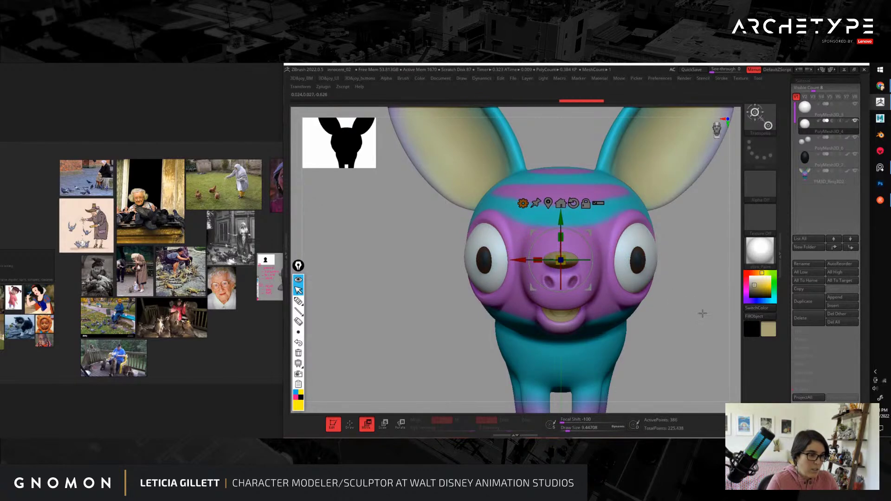
pyautogui.keyDown('shift'); pyautogui.moveTo(703, 314); pyautogui.dragTo(712, 307); pyautogui.keyUp('shift')
pyautogui.keyDown('alt'); pyautogui.moveTo(678, 278); pyautogui.dragTo(678, 295); pyautogui.keyUp('alt')
# Step: Move the flattened disc down and back into the open mouth to serve as the tongue
pyautogui.moveTo(589, 233); pyautogui.dragTo(438, 291)
pyautogui.keyDown('alt'); pyautogui.moveTo(558, 266); pyautogui.dragTo(558, 282); pyautogui.keyUp('alt')
pyautogui.moveTo(431, 318); pyautogui.dragTo(375, 317)
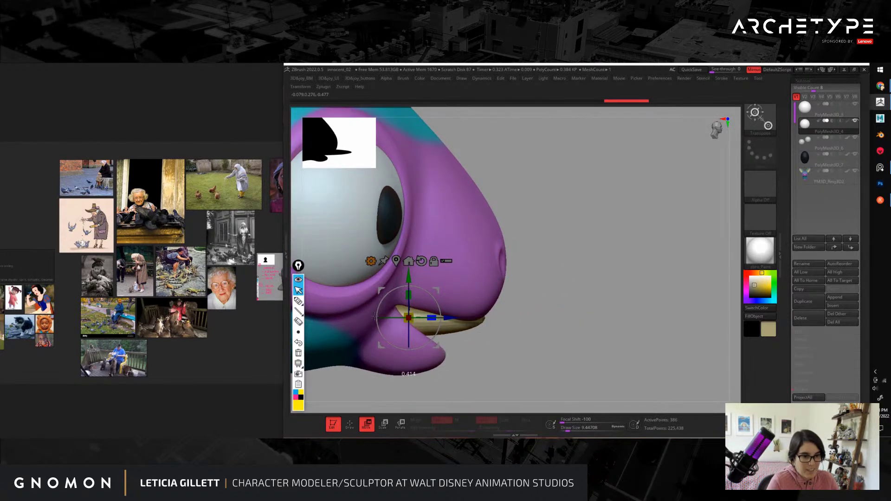
pyautogui.moveTo(412, 287)
pyautogui.mouseDown()
pyautogui.moveTo(428, 297)
pyautogui.moveTo(417, 308)
pyautogui.moveTo(414, 287)
pyautogui.mouseUp()
# Step: Refine the tongue's fit between the jaws with the transform gizmo, checking it from several angles
pyautogui.moveTo(624, 317); pyautogui.dragTo(554, 360)
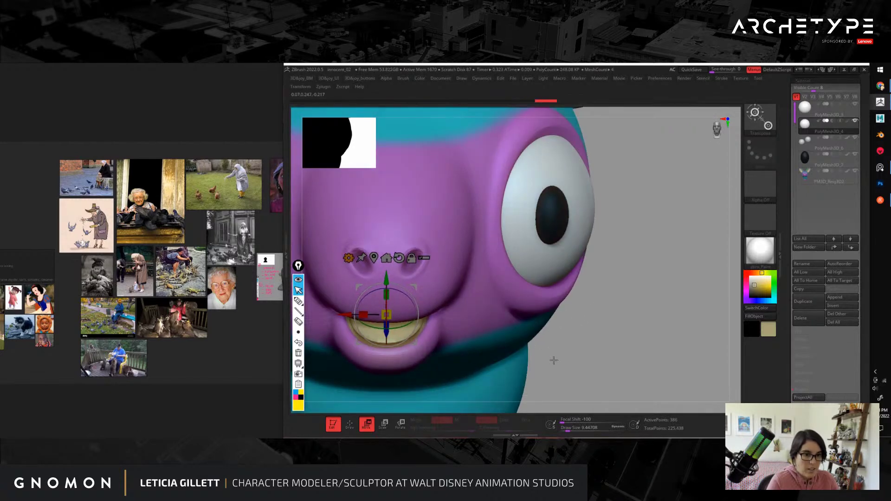
pyautogui.keyDown('alt'); pyautogui.moveTo(644, 356); pyautogui.dragTo(725, 317); pyautogui.keyUp('alt')
pyautogui.moveTo(445, 276); pyautogui.dragTo(470, 274)
pyautogui.keyDown('alt'); pyautogui.moveTo(666, 358); pyautogui.dragTo(575, 288); pyautogui.keyUp('alt')
pyautogui.moveTo(576, 288)
pyautogui.mouseDown()
pyautogui.moveTo(607, 292)
pyautogui.moveTo(568, 286)
pyautogui.moveTo(592, 294)
pyautogui.moveTo(617, 364)
pyautogui.moveTo(619, 321)
pyautogui.moveTo(557, 272)
pyautogui.moveTo(553, 255)
pyautogui.mouseUp()
# Step: Try the snout's purple for the tongue and fill the tongue with teal sampled from the body
pyautogui.press('q')
pyautogui.press('c')
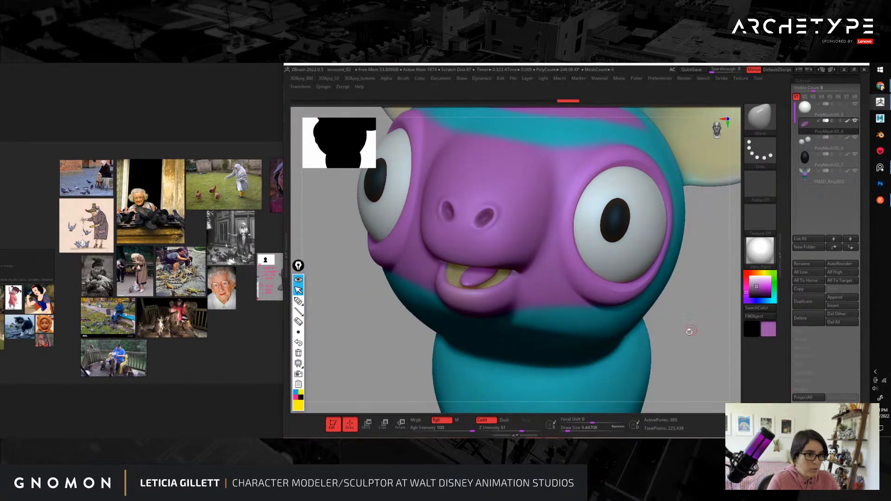
pyautogui.moveTo(682, 320); pyautogui.dragTo(511, 334)
pyautogui.press('c')
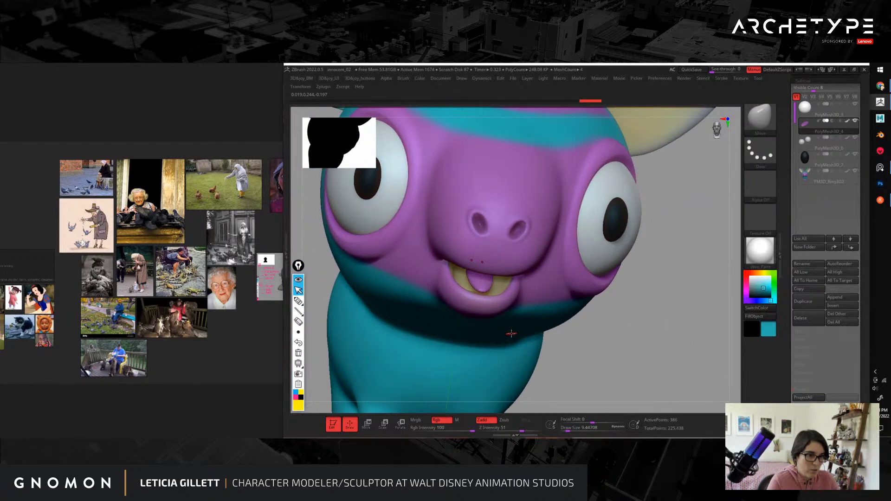
pyautogui.click(754, 316)
pyautogui.press('f')
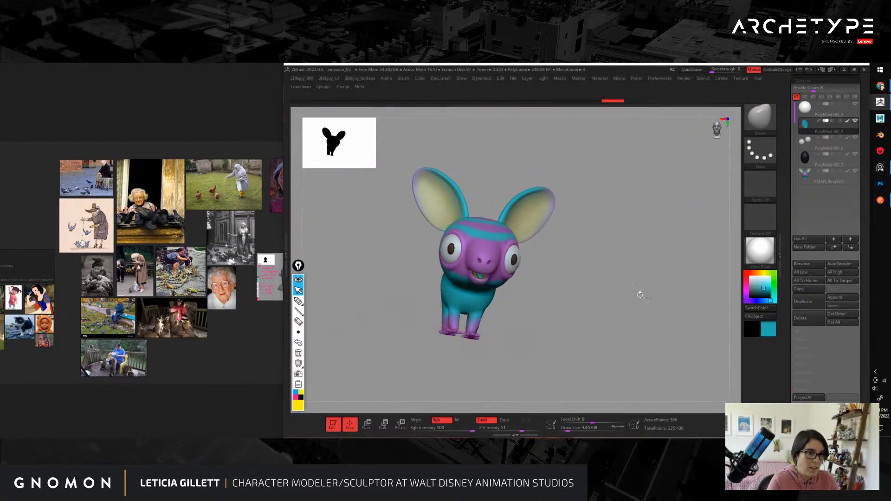
pyautogui.moveTo(628, 293)
pyautogui.mouseDown()
pyautogui.moveTo(622, 276)
pyautogui.moveTo(654, 304)
pyautogui.moveTo(679, 308)
pyautogui.moveTo(648, 305)
pyautogui.moveTo(667, 326)
pyautogui.mouseUp()
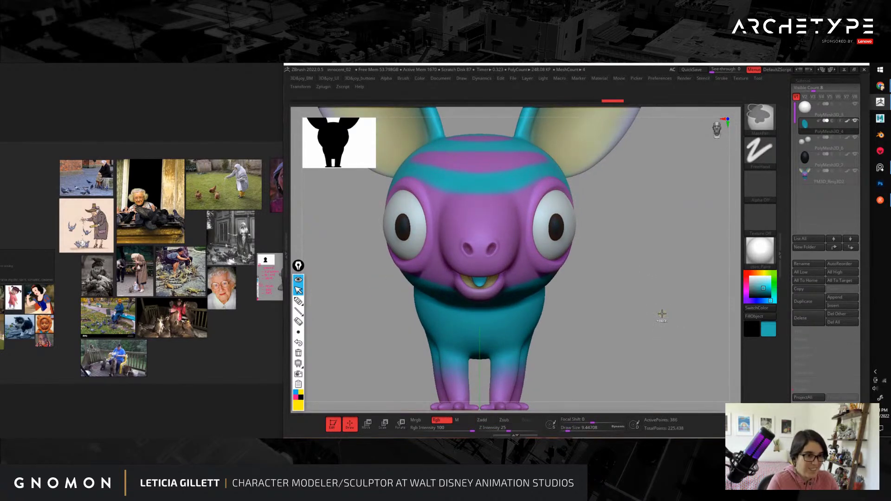
# Step: Isolate the tongue in side view and bend it into a curve with the Move brush
pyautogui.hotkey('ctrl', '1')
pyautogui.moveTo(595, 313)
pyautogui.mouseDown()
pyautogui.moveTo(575, 265)
pyautogui.moveTo(494, 280)
pyautogui.moveTo(514, 288)
pyautogui.moveTo(524, 271)
pyautogui.moveTo(508, 271)
pyautogui.mouseUp()
pyautogui.press('s')
pyautogui.press('s')
pyautogui.click(489, 281)
pyautogui.press('s')
pyautogui.click(480, 278)
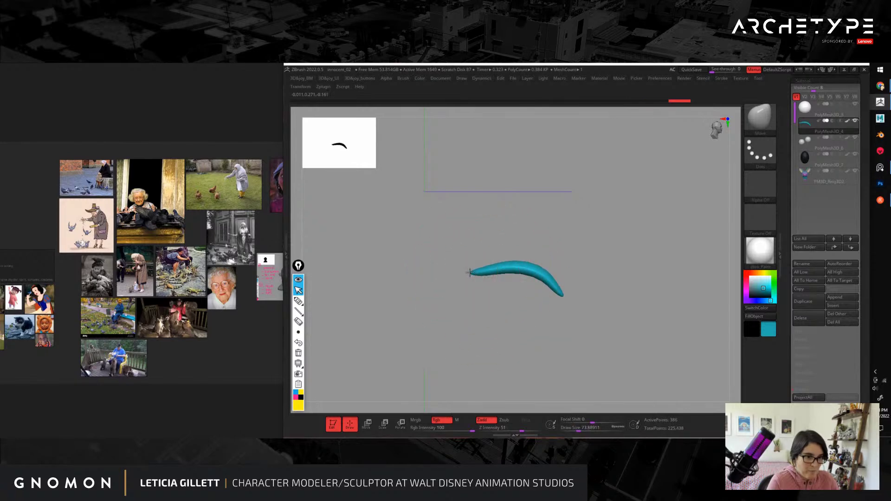
# Step: Pull the tongue's back end downward and even out its arch with a large Move brush
pyautogui.moveTo(459, 287); pyautogui.dragTo(461, 288)
pyautogui.press('s')
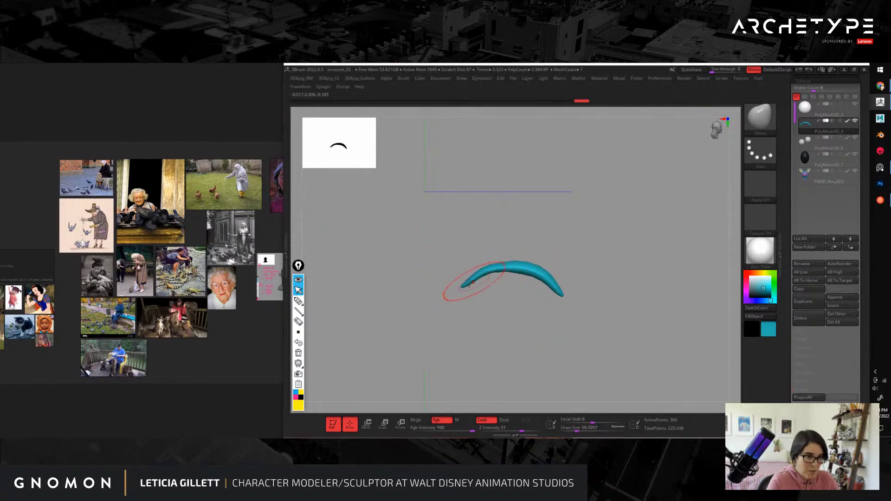
pyautogui.press('s')
pyautogui.moveTo(507, 279); pyautogui.dragTo(512, 278)
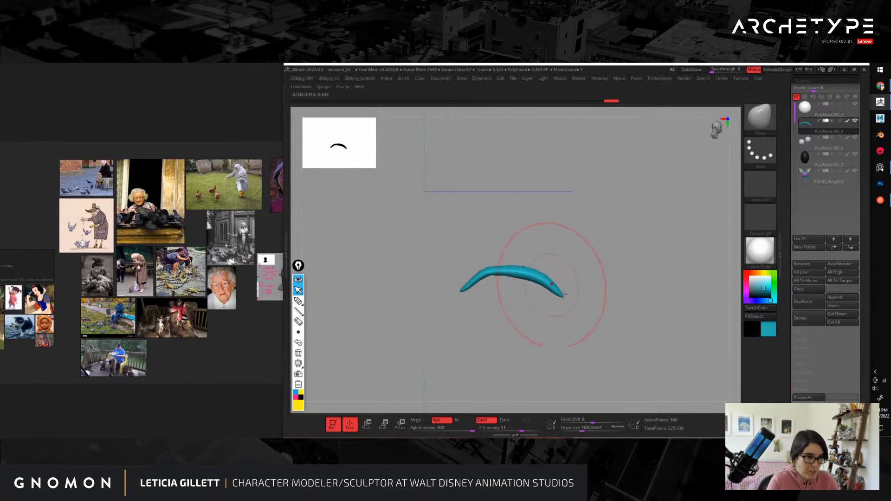
# Step: Set the draw size to about 53.8 and shape the tongue's front tip so it levels out
pyautogui.press('s')
pyautogui.moveTo(566, 297); pyautogui.dragTo(562, 297)
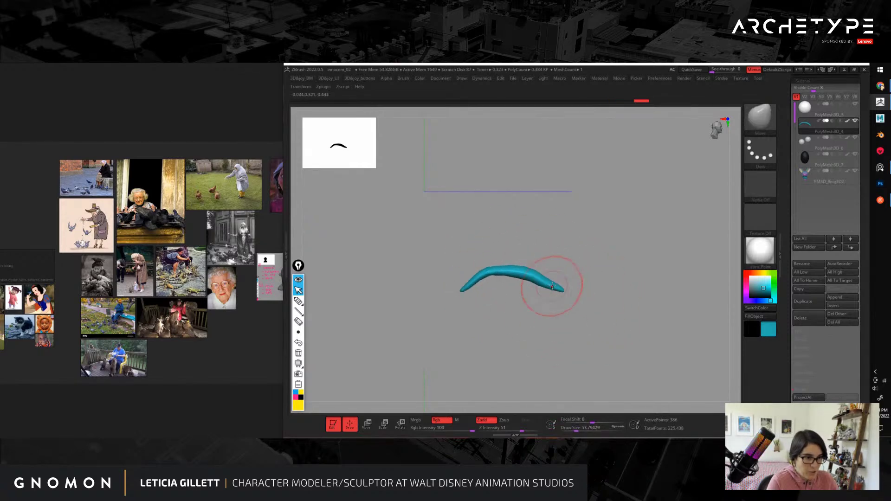
pyautogui.press('s')
pyautogui.moveTo(552, 285); pyautogui.dragTo(552, 284)
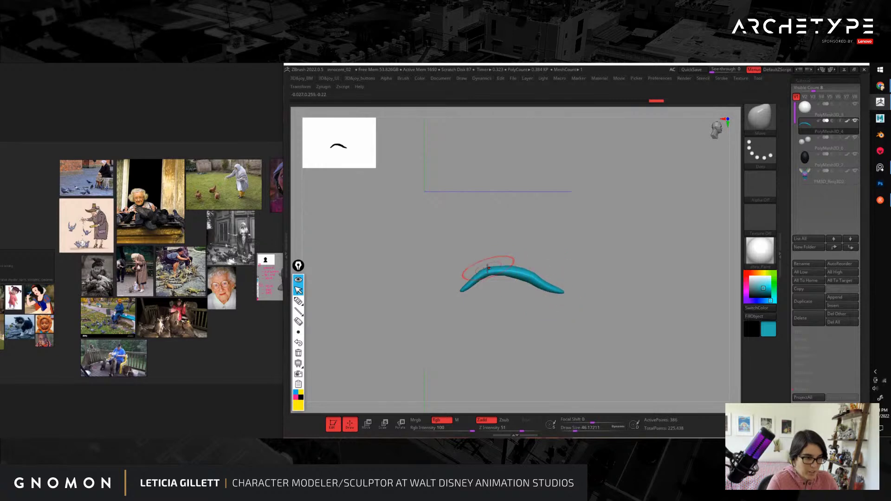
# Step: Show the rest of the creature again and reposition the tongue inside the mouth from the side
pyautogui.hotkey('ctrl', 'shift', 's')
pyautogui.moveTo(685, 319)
pyautogui.mouseDown()
pyautogui.moveTo(678, 324)
pyautogui.moveTo(660, 306)
pyautogui.moveTo(676, 315)
pyautogui.mouseUp()
pyautogui.press('w')
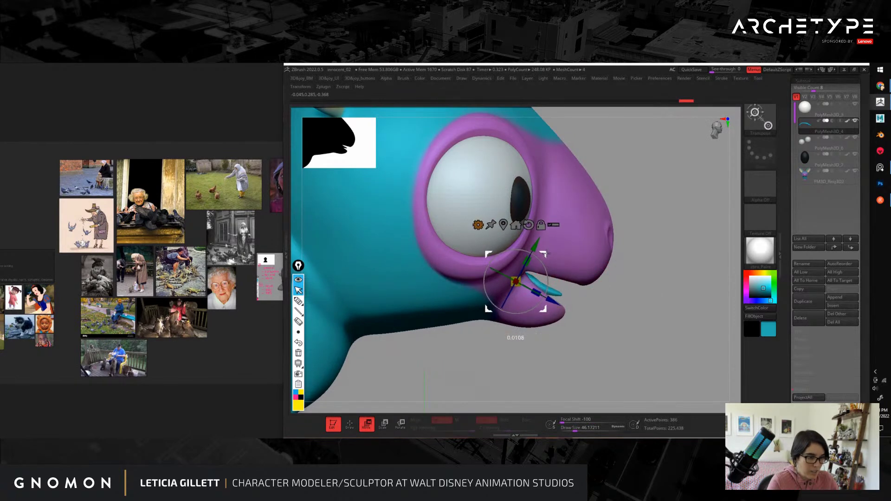
pyautogui.press('q')
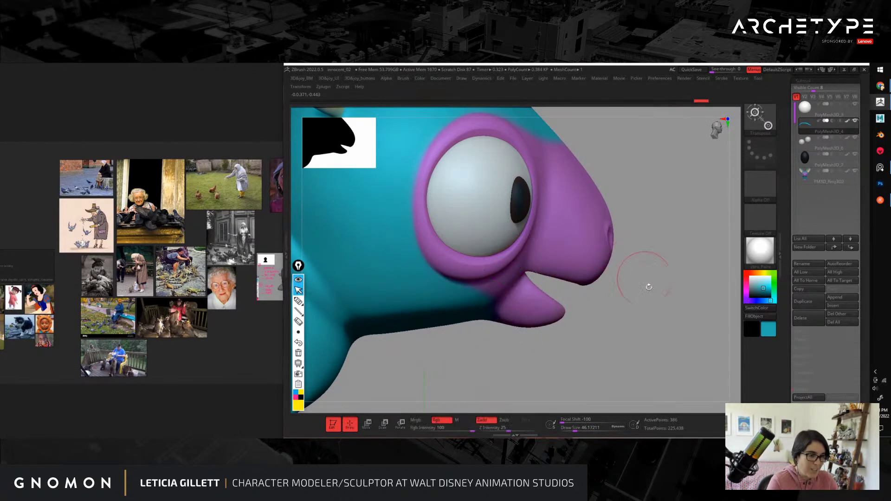
pyautogui.moveTo(647, 282)
pyautogui.mouseDown()
pyautogui.moveTo(646, 308)
pyautogui.moveTo(645, 298)
pyautogui.moveTo(627, 296)
pyautogui.moveTo(650, 307)
pyautogui.moveTo(631, 305)
pyautogui.moveTo(630, 328)
pyautogui.moveTo(668, 341)
pyautogui.moveTo(605, 297)
pyautogui.moveTo(655, 319)
pyautogui.moveTo(628, 290)
pyautogui.moveTo(639, 295)
pyautogui.moveTo(625, 260)
pyautogui.mouseUp()
pyautogui.press('w')
pyautogui.press('q')
# Step: Adjust the tongue's width and depth inside the mouth from the front with the transform gizmo
pyautogui.press('d')
pyautogui.click(576, 188)
pyautogui.press('f')
pyautogui.press('w')
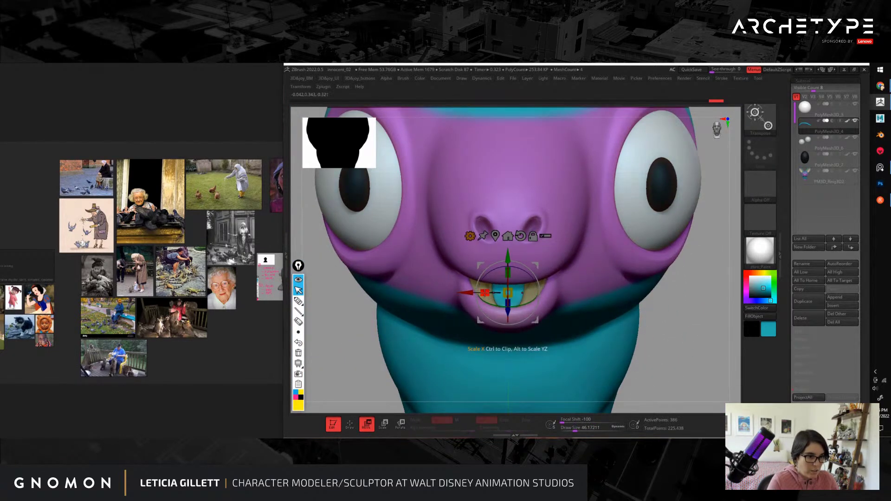
pyautogui.moveTo(459, 296); pyautogui.dragTo(487, 295)
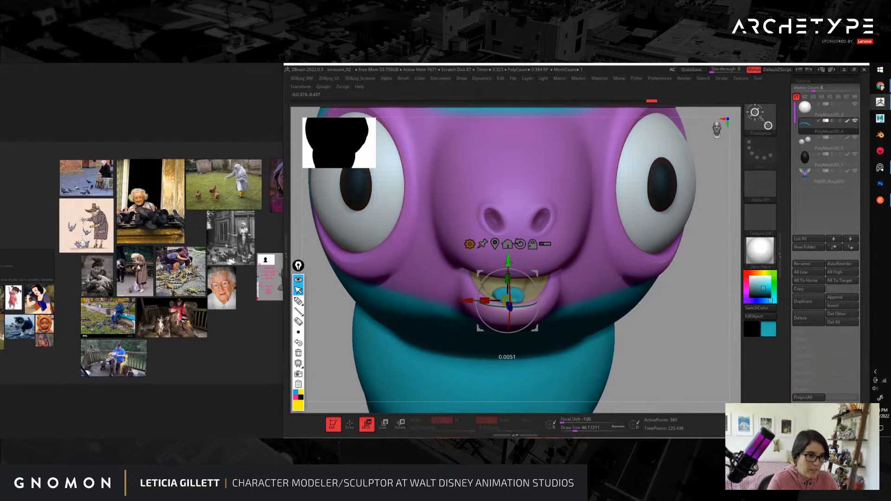
pyautogui.press('q')
pyautogui.press('f')
pyautogui.moveTo(627, 312)
pyautogui.mouseDown()
pyautogui.moveTo(611, 318)
pyautogui.moveTo(641, 312)
pyautogui.moveTo(624, 319)
pyautogui.moveTo(619, 308)
pyautogui.moveTo(671, 375)
pyautogui.mouseUp()
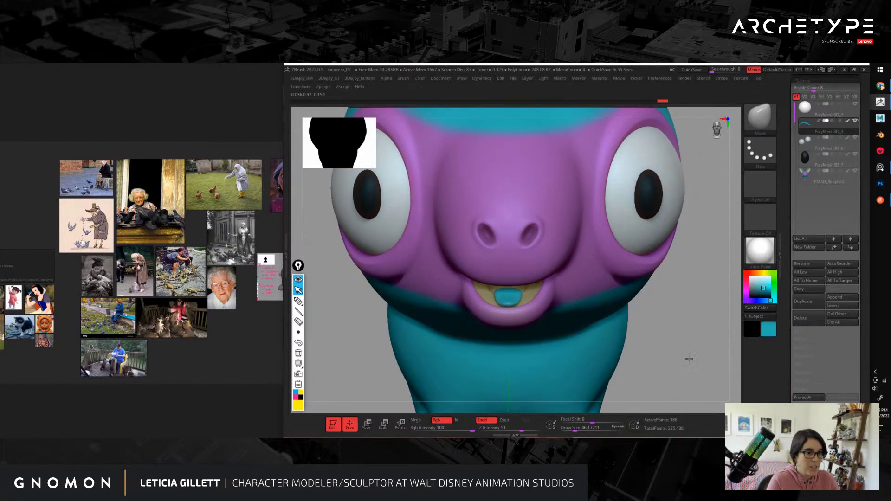
# Step: Reselect the original sphere subtool and duplicate it for another part
pyautogui.press('f')
pyautogui.click(806, 105)
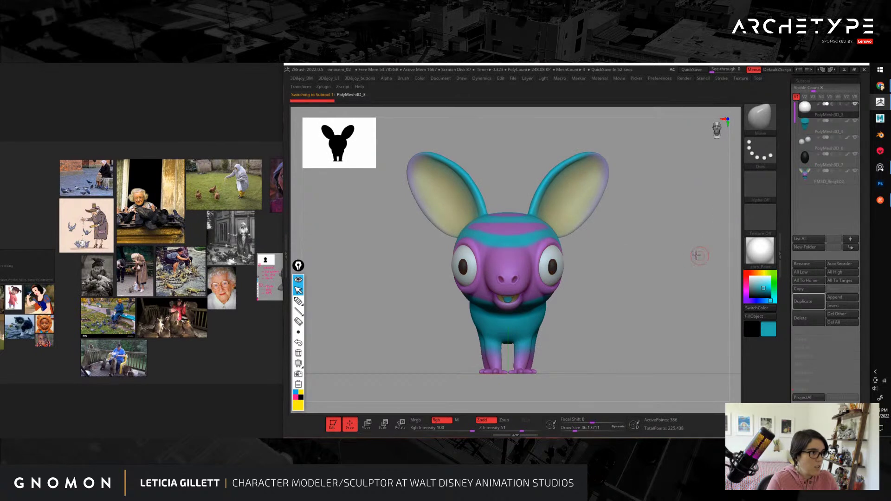
pyautogui.press('f')
pyautogui.hotkey('ctrl', 'shift', 'd')
# Step: Move the new sphere down onto the top of the creature's head and hide the original sphere
pyautogui.press('w')
pyautogui.moveTo(516, 164); pyautogui.dragTo(515, 259)
pyautogui.keyDown('alt'); pyautogui.moveTo(628, 257); pyautogui.dragTo(633, 241); pyautogui.keyUp('alt')
pyautogui.click(855, 105)
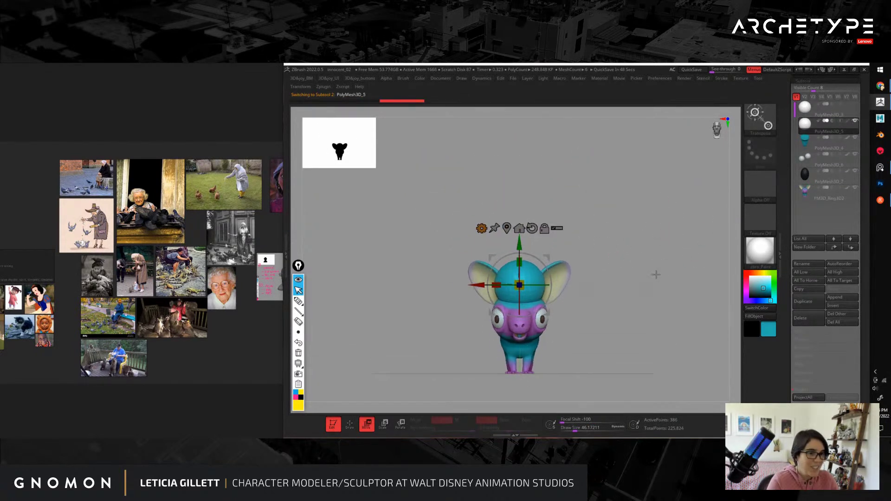
# Step: Move the new sphere in front of the snout from the side view and scale it down to a small ball
pyautogui.press('f')
pyautogui.keyDown('shift'); pyautogui.moveTo(676, 259); pyautogui.dragTo(705, 255); pyautogui.keyUp('shift')
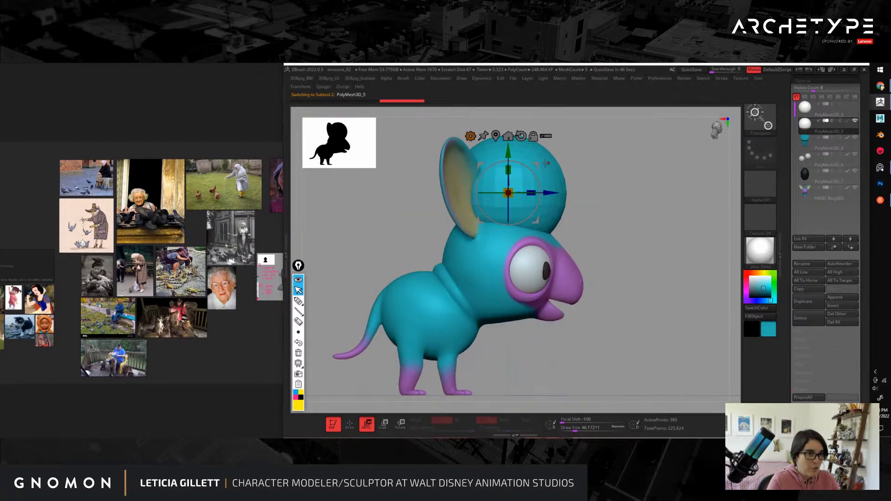
pyautogui.moveTo(537, 164); pyautogui.dragTo(613, 259)
pyautogui.keyDown('alt'); pyautogui.moveTo(680, 220); pyautogui.dragTo(698, 263); pyautogui.keyUp('alt')
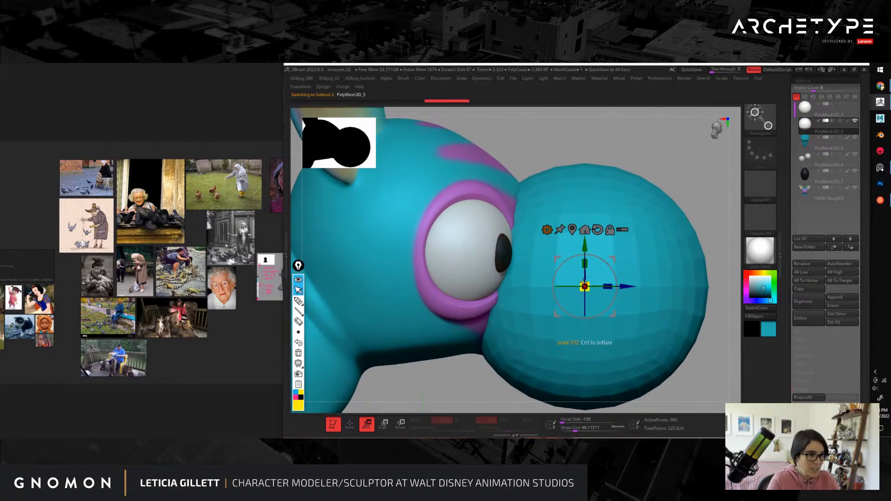
pyautogui.moveTo(585, 287); pyautogui.dragTo(465, 301)
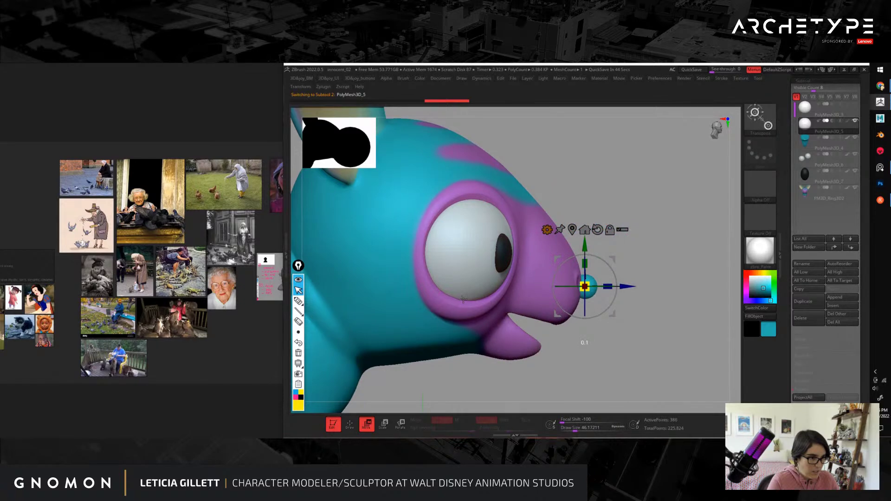
# Step: Squash the small sphere into a narrow upright oval in front of the snout with the transform gizmo
pyautogui.keyDown('alt'); pyautogui.moveTo(657, 307); pyautogui.dragTo(606, 336); pyautogui.keyUp('alt')
pyautogui.moveTo(535, 272); pyautogui.dragTo(516, 267)
pyautogui.moveTo(561, 247); pyautogui.dragTo(622, 258)
pyautogui.keyDown('alt'); pyautogui.moveTo(651, 209); pyautogui.dragTo(599, 245); pyautogui.keyUp('alt')
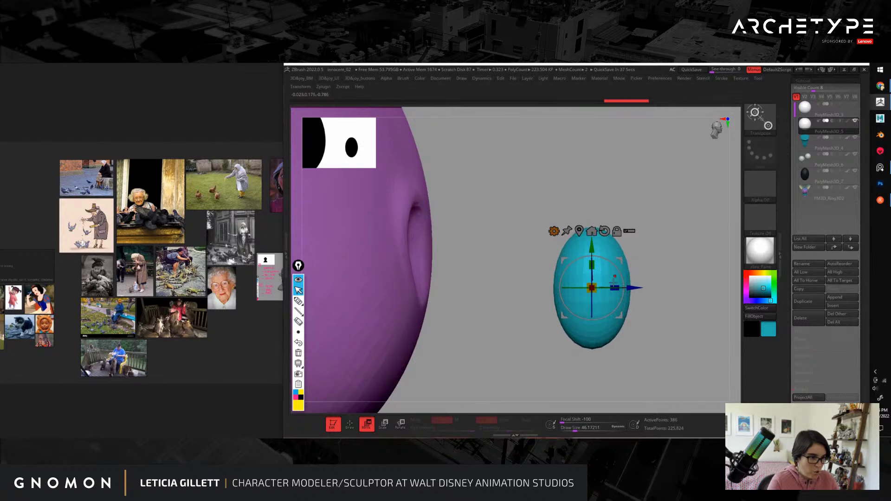
# Step: Reshape the oval into a tooth form with a flat base from the side view
pyautogui.press('q')
pyautogui.press('s')
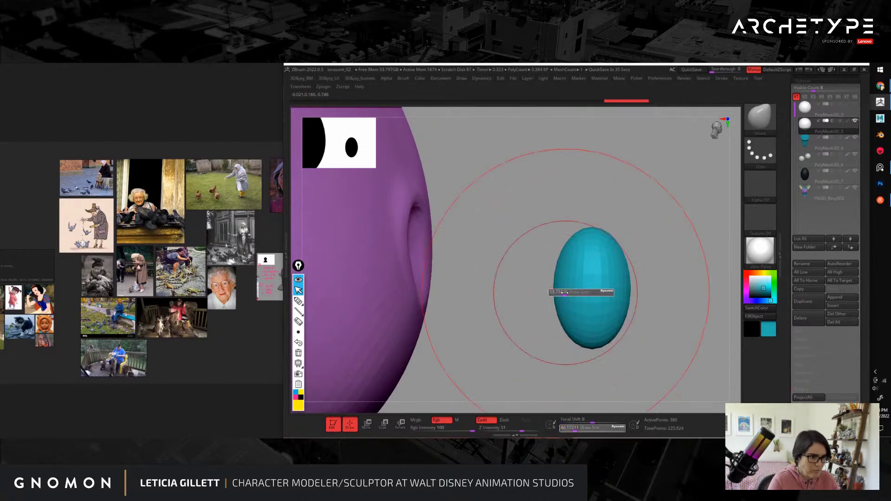
pyautogui.click(564, 292)
pyautogui.moveTo(555, 288)
pyautogui.mouseDown()
pyautogui.moveTo(585, 289)
pyautogui.moveTo(601, 182)
pyautogui.mouseUp()
pyautogui.press('w')
pyautogui.press('q')
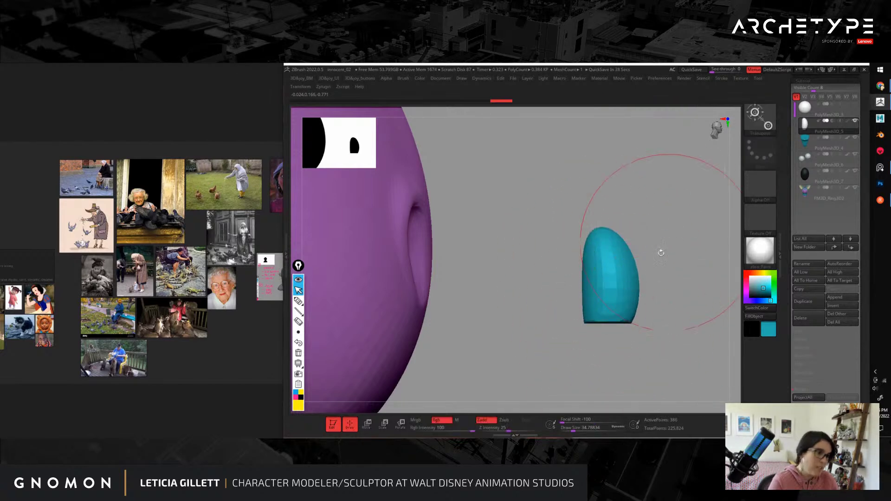
pyautogui.press('s')
pyautogui.click(606, 273)
pyautogui.moveTo(582, 266); pyautogui.dragTo(521, 287)
pyautogui.hotkey('ctrl', 'z')
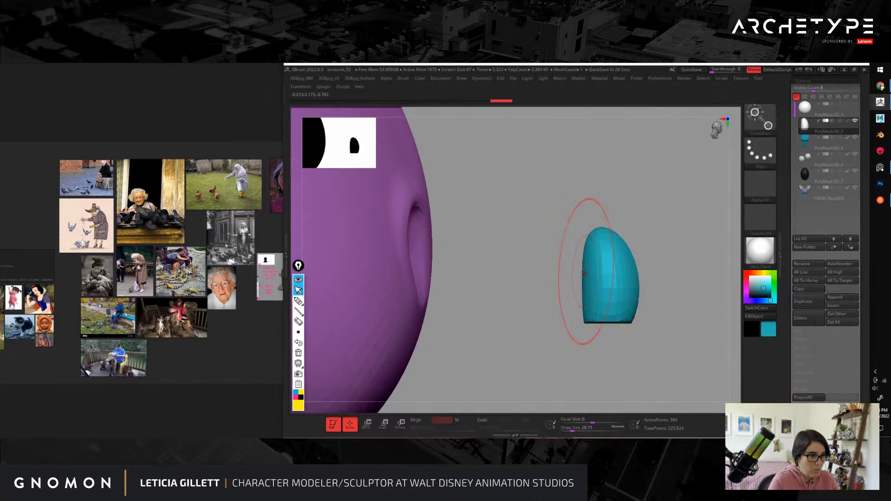
# Step: Refine the tooth's side profile with the Move brush, varying the brush size to curve its faces
pyautogui.press('w')
pyautogui.press('q')
pyautogui.moveTo(581, 269)
pyautogui.mouseDown()
pyautogui.moveTo(633, 265)
pyautogui.moveTo(592, 297)
pyautogui.mouseUp()
pyautogui.press('s')
pyautogui.click(617, 246)
pyautogui.press('s')
pyautogui.click(627, 265)
pyautogui.press('s')
pyautogui.click(584, 256)
pyautogui.press('s')
pyautogui.click(590, 289)
# Step: Adjust the tooth's outline from the front with the Move brush at different brush sizes
pyautogui.moveTo(696, 256)
pyautogui.mouseDown()
pyautogui.moveTo(619, 253)
pyautogui.moveTo(587, 263)
pyautogui.mouseUp()
pyautogui.press('s')
pyautogui.click(575, 265)
pyautogui.press('s')
pyautogui.click(582, 277)
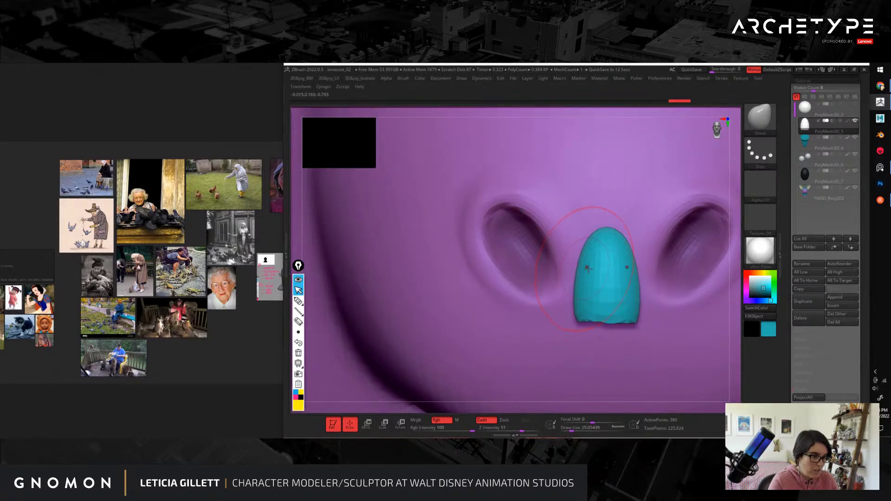
# Step: Smooth the tooth's base and check its shape from below and from the front
pyautogui.keyDown('alt'); pyautogui.moveTo(736, 316); pyautogui.dragTo(575, 296); pyautogui.keyUp('alt')
pyautogui.keyDown('shift'); pyautogui.moveTo(524, 253); pyautogui.dragTo(526, 256); pyautogui.keyUp('shift')
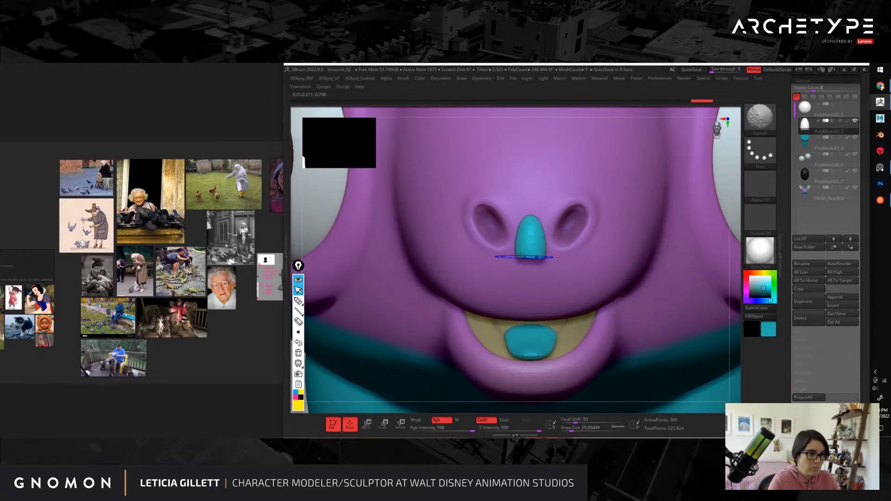
pyautogui.moveTo(737, 310); pyautogui.dragTo(734, 253)
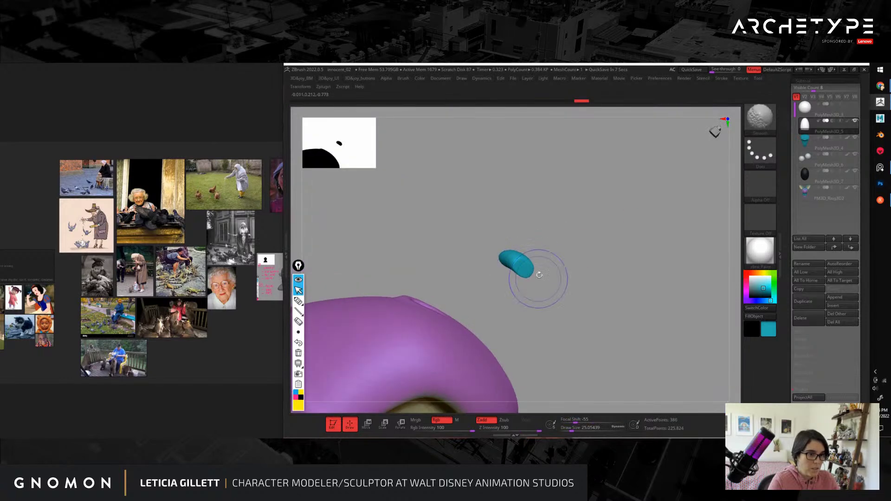
pyautogui.keyDown('shift'); pyautogui.moveTo(619, 255); pyautogui.dragTo(612, 306); pyautogui.keyUp('shift')
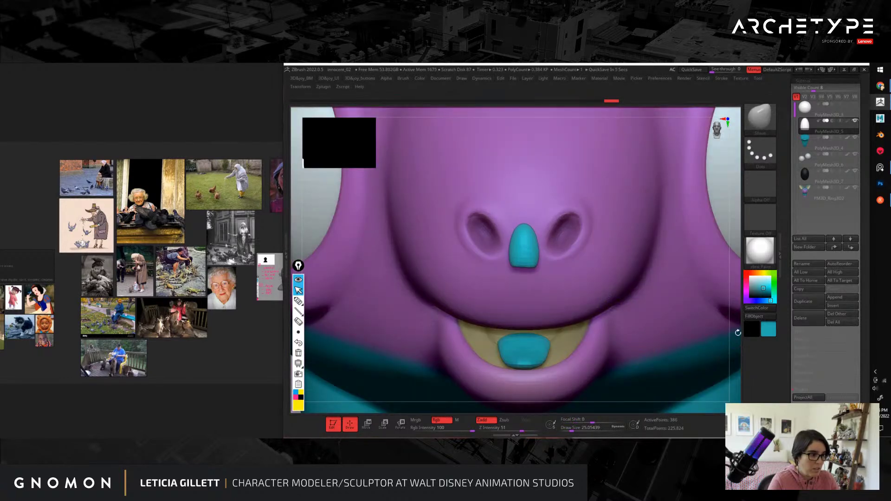
pyautogui.keyDown('alt'); pyautogui.moveTo(738, 332); pyautogui.dragTo(601, 206); pyautogui.keyUp('alt')
pyautogui.keyDown('alt'); pyautogui.moveTo(631, 298); pyautogui.dragTo(681, 319); pyautogui.keyUp('alt')
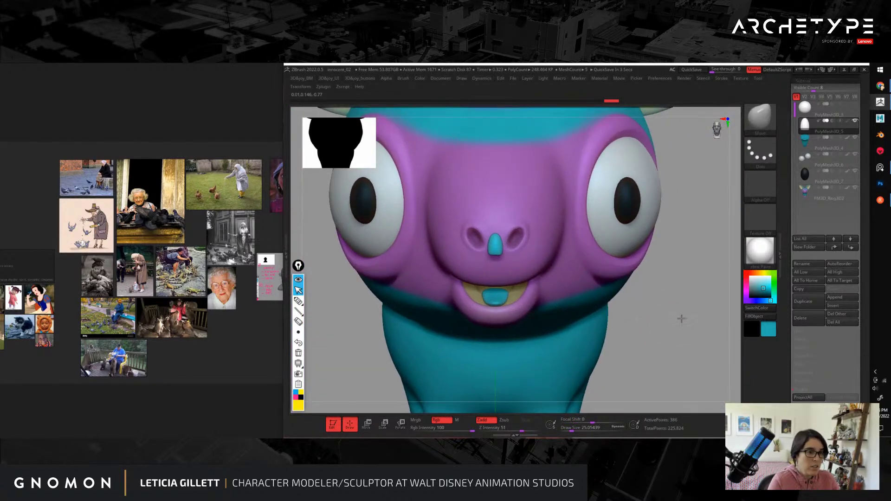
# Step: Flip the tooth so its rounded tip points down and shift it to one side of the snout
pyautogui.press('w')
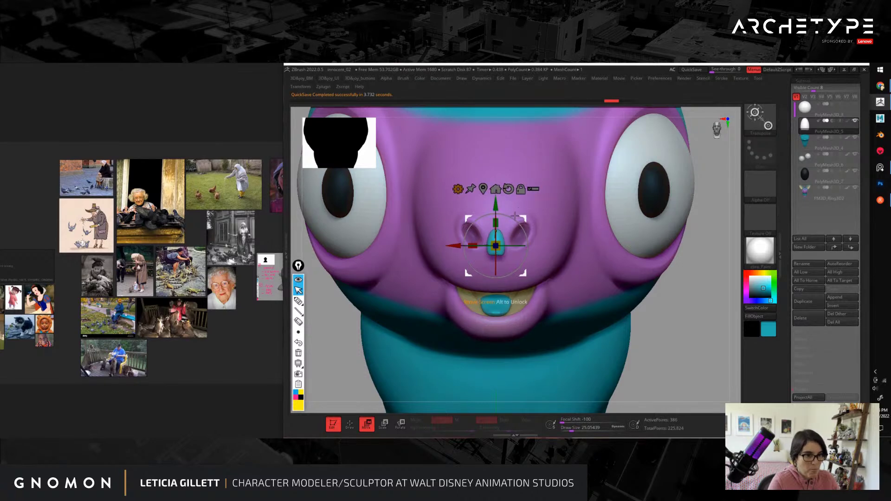
pyautogui.moveTo(509, 215); pyautogui.dragTo(484, 281)
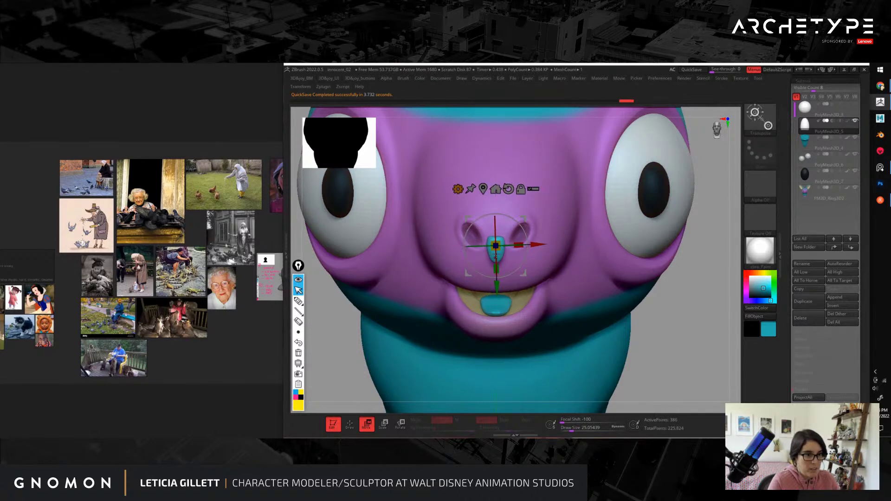
pyautogui.moveTo(524, 218); pyautogui.dragTo(563, 247)
# Step: Move the tooth back into one side of the mouth from below and lower it under the upper lip
pyautogui.moveTo(699, 332); pyautogui.dragTo(689, 243)
pyautogui.keyDown('alt'); pyautogui.moveTo(632, 217); pyautogui.dragTo(652, 183); pyautogui.keyUp('alt')
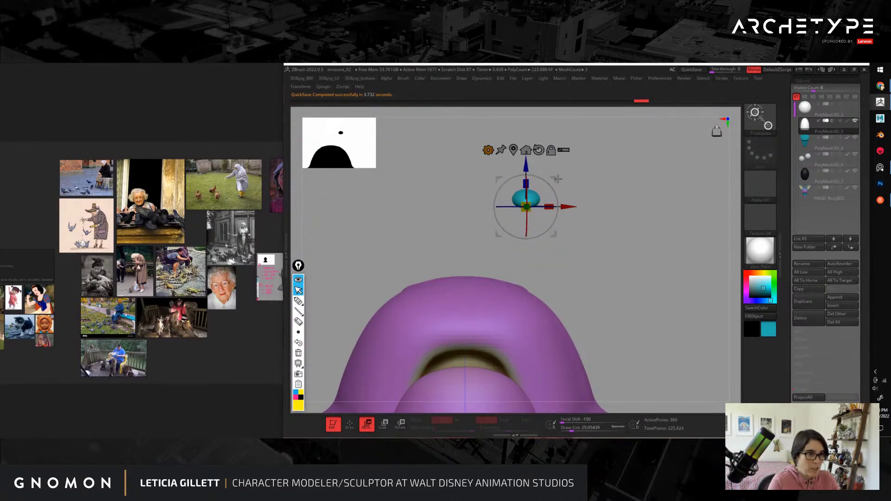
pyautogui.moveTo(555, 180); pyautogui.dragTo(536, 337)
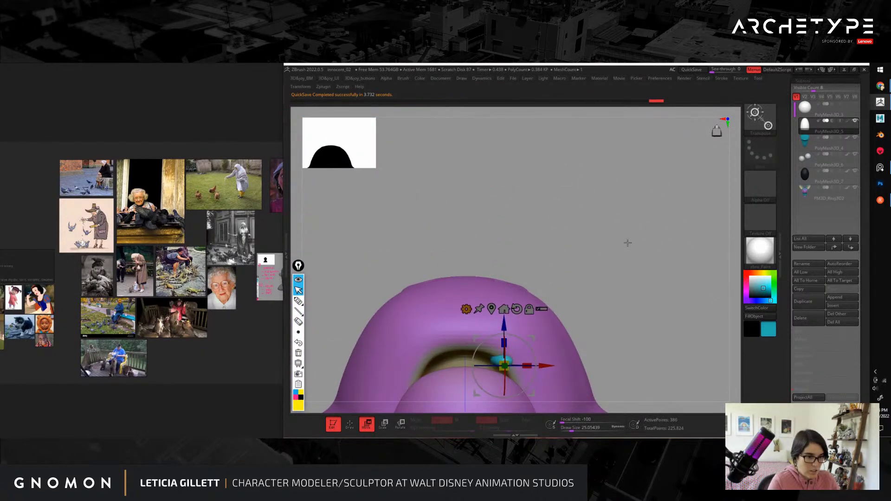
pyautogui.moveTo(626, 243); pyautogui.dragTo(677, 284)
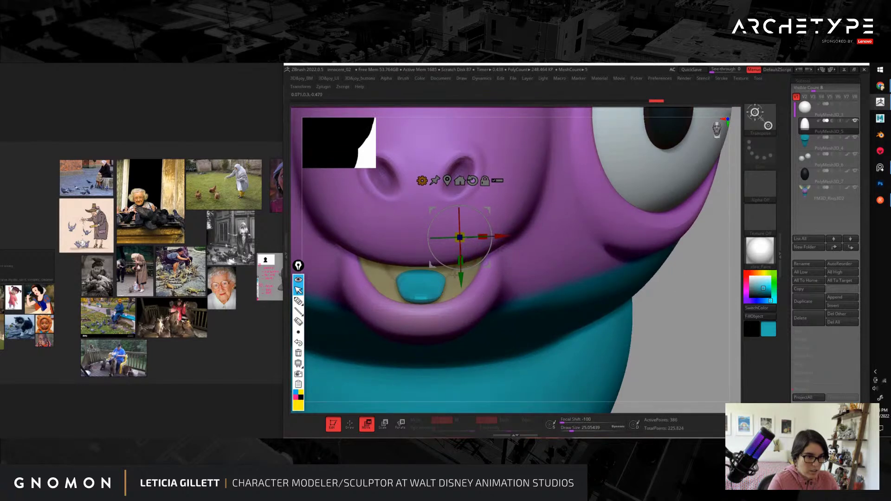
pyautogui.moveTo(454, 275); pyautogui.dragTo(464, 301)
# Step: Fine-tune the tooth's position along the curve of the upper lip using its rotated gizmo
pyautogui.moveTo(678, 357); pyautogui.dragTo(604, 239)
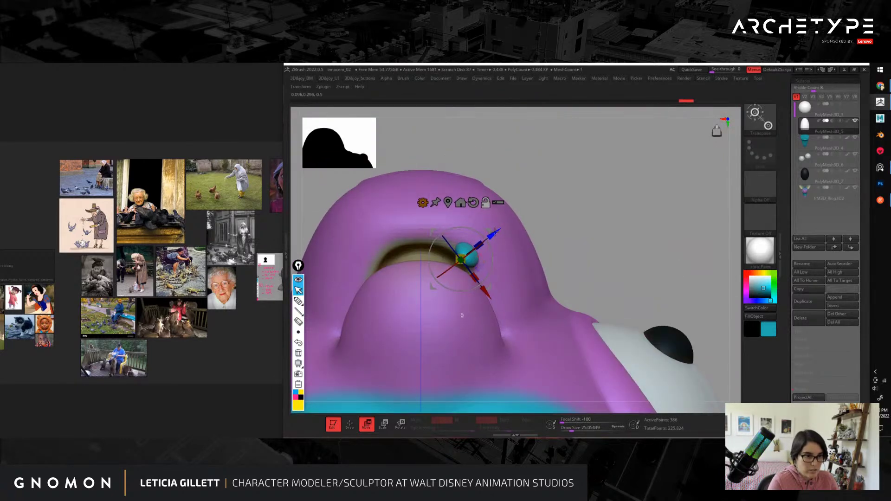
pyautogui.moveTo(494, 232); pyautogui.dragTo(494, 227)
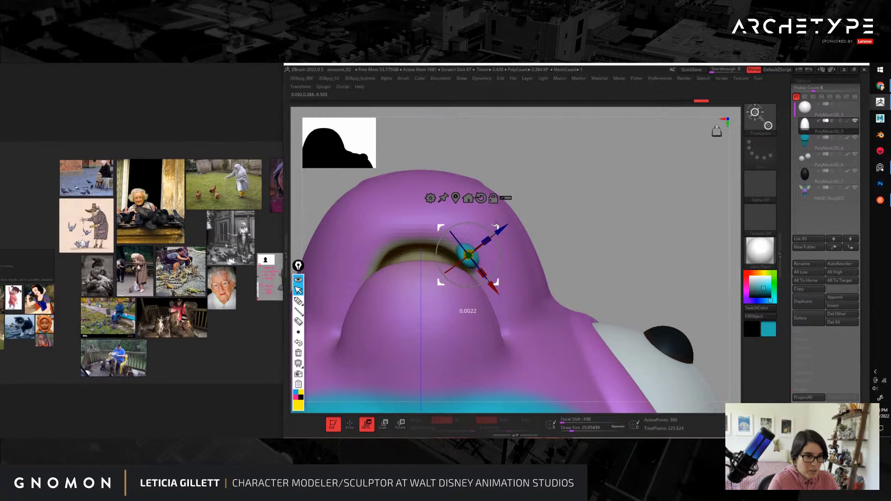
pyautogui.moveTo(629, 255); pyautogui.dragTo(478, 283)
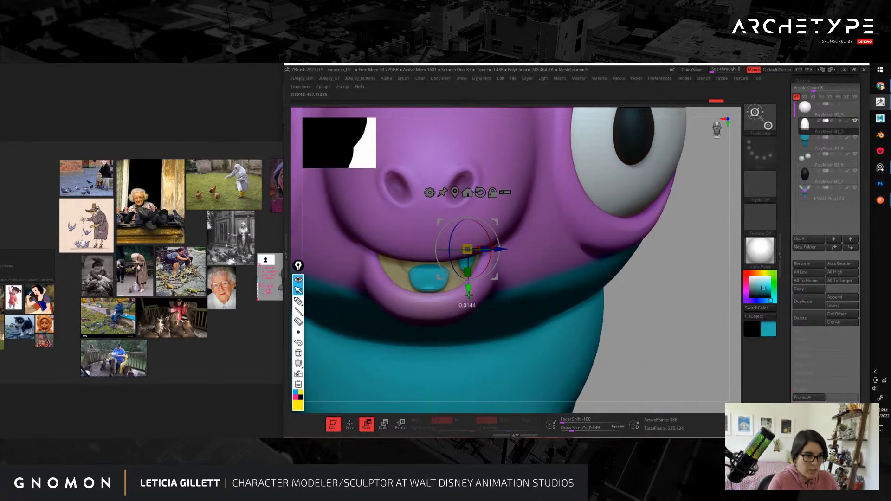
# Step: Mirror the tooth to the opposite side of the mouth
pyautogui.press('space')
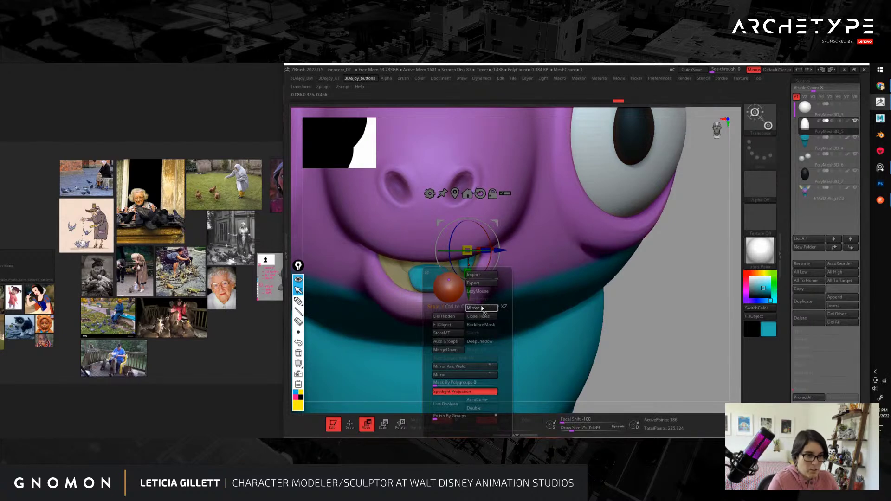
pyautogui.click(482, 309)
pyautogui.click(545, 243)
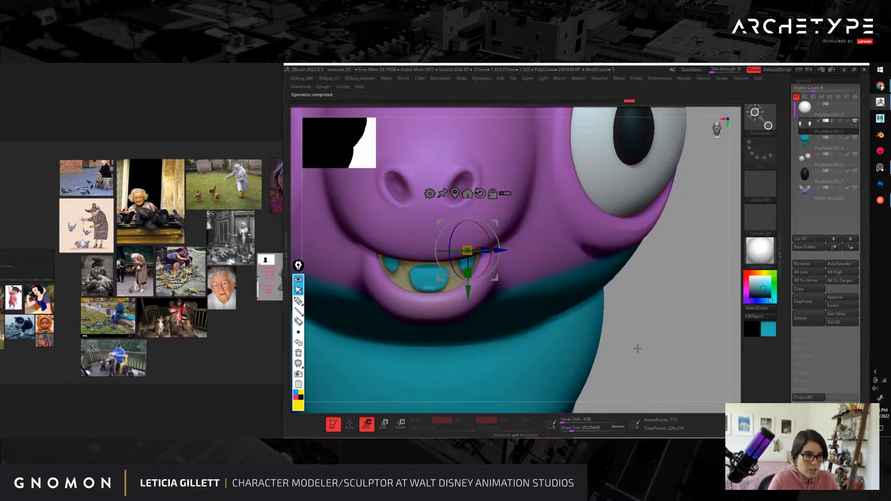
# Step: Fill the pair of teeth with white and return to Draw mode to view the mouth from the side
pyautogui.press('f')
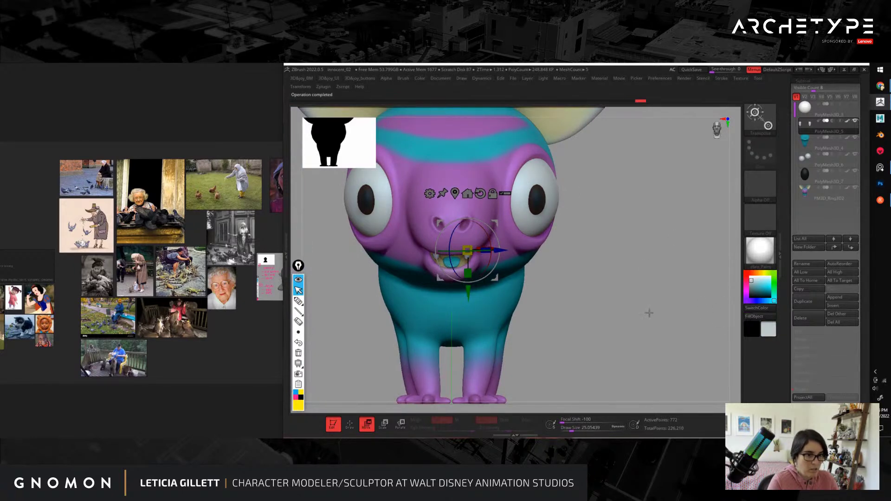
pyautogui.press('q')
pyautogui.moveTo(593, 342)
pyautogui.keyDown('alt'); pyautogui.mouseDown()
pyautogui.moveTo(561, 297)
pyautogui.moveTo(605, 296)
pyautogui.moveTo(568, 277)
pyautogui.moveTo(565, 302)
pyautogui.moveTo(595, 301)
pyautogui.moveTo(548, 294)
pyautogui.moveTo(611, 294)
pyautogui.moveTo(578, 305)
pyautogui.moveTo(590, 303)
pyautogui.moveTo(571, 328)
pyautogui.moveTo(612, 298)
pyautogui.moveTo(599, 278)
pyautogui.moveTo(537, 293)
pyautogui.moveTo(570, 318)
pyautogui.moveTo(617, 297)
pyautogui.moveTo(563, 243)
pyautogui.moveTo(531, 294)
pyautogui.moveTo(529, 353)
pyautogui.moveTo(539, 372)
pyautogui.mouseUp(); pyautogui.keyUp('alt')
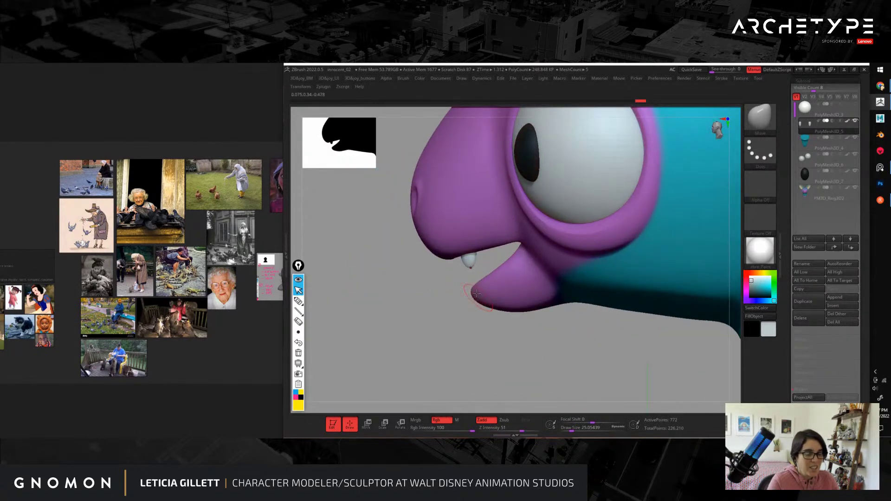
# Step: Rotate the teeth with the gizmo from below and from the side to fit the upper jaw's angle
pyautogui.press('w')
pyautogui.moveTo(453, 274); pyautogui.dragTo(488, 232)
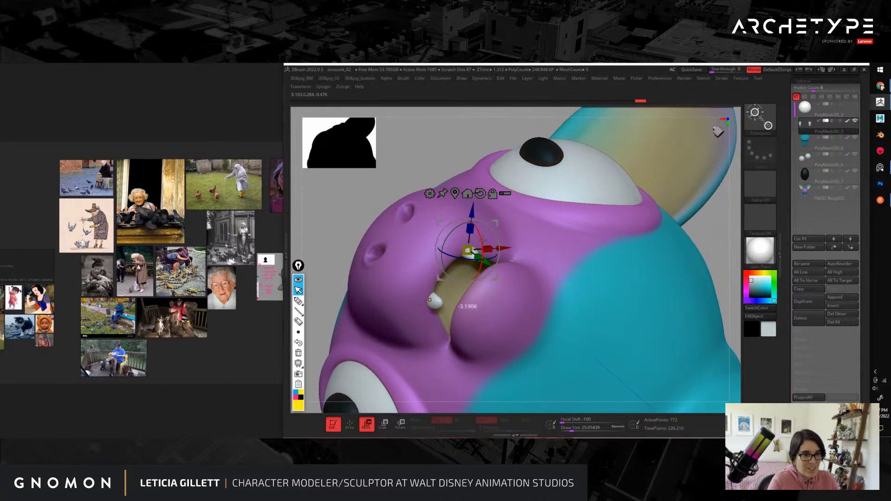
pyautogui.moveTo(707, 239); pyautogui.dragTo(691, 179)
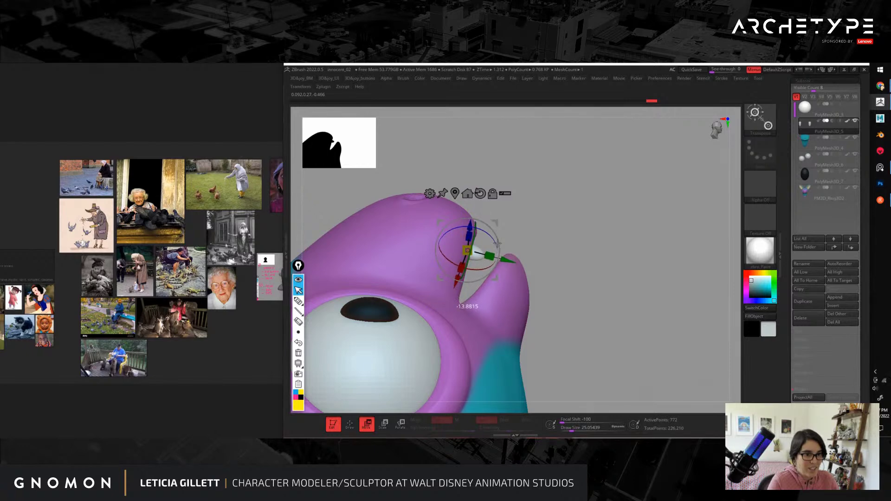
pyautogui.moveTo(498, 243); pyautogui.dragTo(498, 245)
pyautogui.press('q')
# Step: Make the creature's body the active subtool and turn on its polygroup wireframe display
pyautogui.moveTo(611, 313)
pyautogui.keyDown('alt'); pyautogui.mouseDown()
pyautogui.moveTo(545, 229)
pyautogui.moveTo(689, 352)
pyautogui.moveTo(664, 277)
pyautogui.moveTo(507, 240)
pyautogui.mouseUp(); pyautogui.keyUp('alt')
pyautogui.keyDown('alt'); pyautogui.moveTo(577, 183); pyautogui.dragTo(644, 254); pyautogui.keyUp('alt')
pyautogui.keyDown('alt'); pyautogui.click(528, 219); pyautogui.keyUp('alt')
pyautogui.hotkey('shift', 'f')
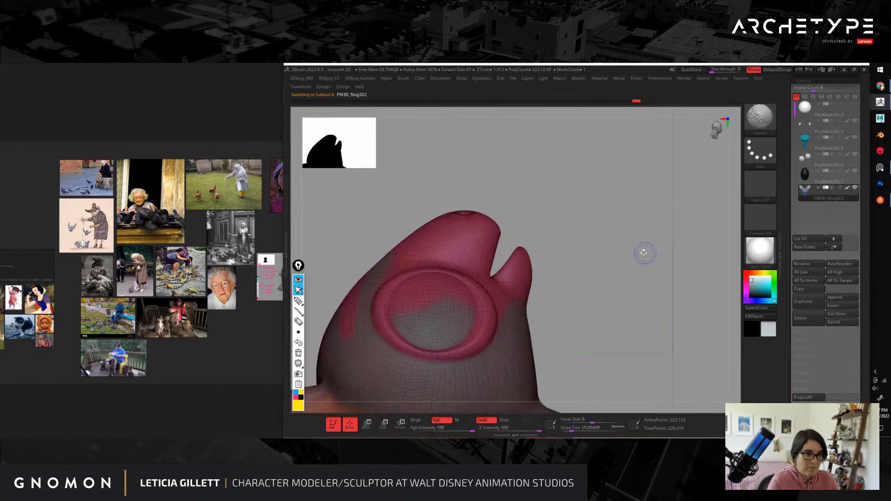
pyautogui.keyDown('alt'); pyautogui.moveTo(571, 275); pyautogui.dragTo(561, 209); pyautogui.keyUp('alt')
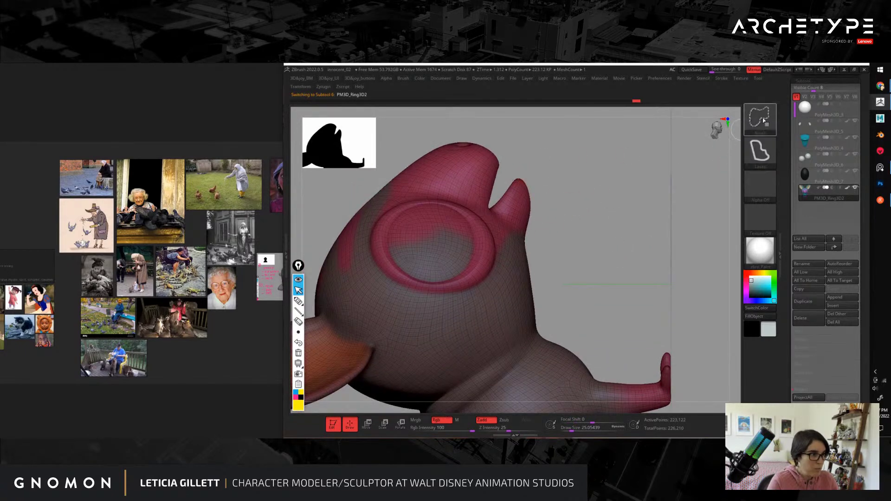
# Step: Isolate the lower jaw with the SelectLasso brush, assign it its own polygroup and hide it from the body
pyautogui.keyDown('ctrl'); pyautogui.keyDown('shift'); pyautogui.click(764, 122); pyautogui.keyUp('shift'); pyautogui.keyUp('ctrl')
pyautogui.keyDown('ctrl'); pyautogui.keyDown('shift'); pyautogui.click(607, 158); pyautogui.keyUp('shift'); pyautogui.keyUp('ctrl')
pyautogui.hotkey('ctrl', 'shift')
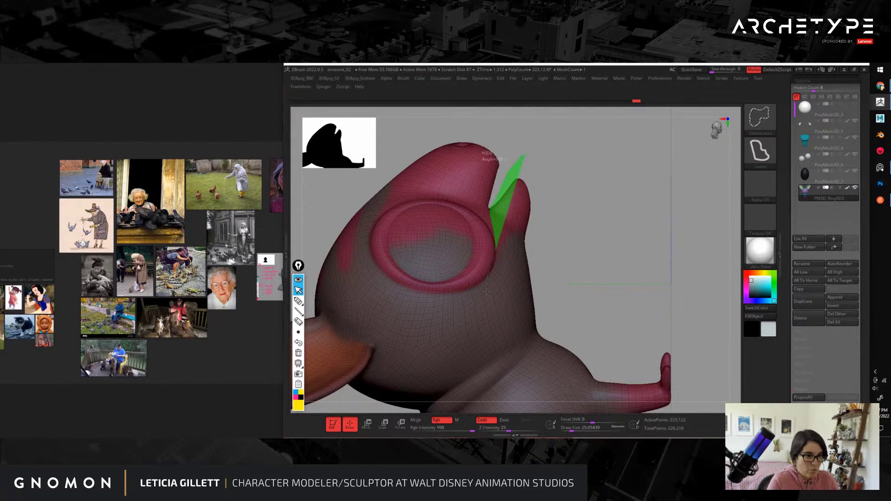
pyautogui.moveTo(486, 292)
pyautogui.keyDown('ctrl'); pyautogui.keyDown('shift'); pyautogui.mouseDown()
pyautogui.moveTo(583, 260)
pyautogui.moveTo(563, 179)
pyautogui.mouseUp(); pyautogui.keyUp('shift'); pyautogui.keyUp('ctrl')
pyautogui.hotkey('ctrl', 'w')
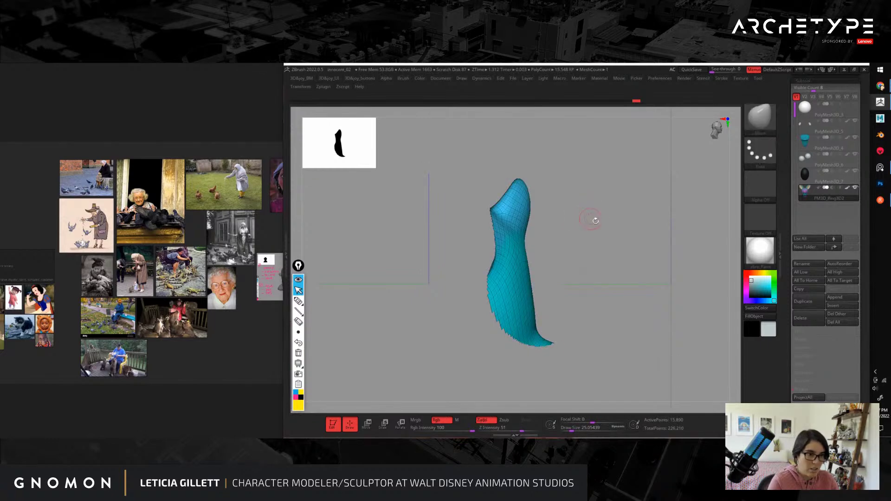
pyautogui.keyDown('ctrl'); pyautogui.keyDown('shift'); pyautogui.click(596, 221); pyautogui.keyUp('shift'); pyautogui.keyUp('ctrl')
pyautogui.keyDown('ctrl'); pyautogui.keyDown('alt'); pyautogui.keyDown('shift'); pyautogui.click(488, 184); pyautogui.keyUp('shift'); pyautogui.keyUp('alt'); pyautogui.keyUp('ctrl')
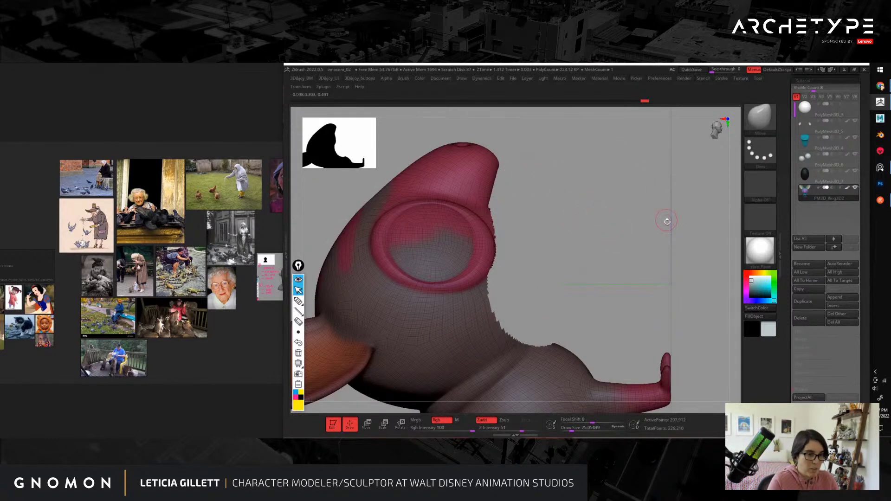
# Step: Reshape the inner edge of the upper lip from below with the Move brush at different sizes
pyautogui.moveTo(667, 221)
pyautogui.mouseDown()
pyautogui.moveTo(630, 222)
pyautogui.moveTo(658, 169)
pyautogui.moveTo(653, 215)
pyautogui.mouseUp()
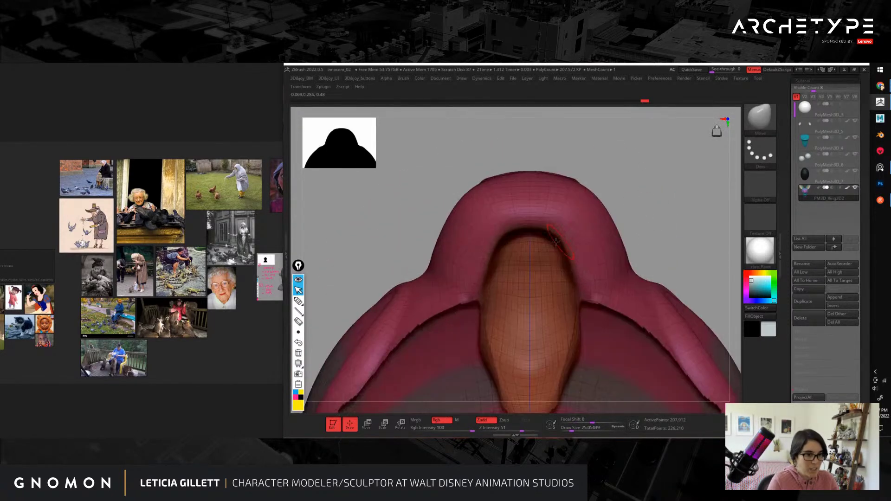
pyautogui.press('s')
pyautogui.moveTo(559, 252); pyautogui.dragTo(551, 227)
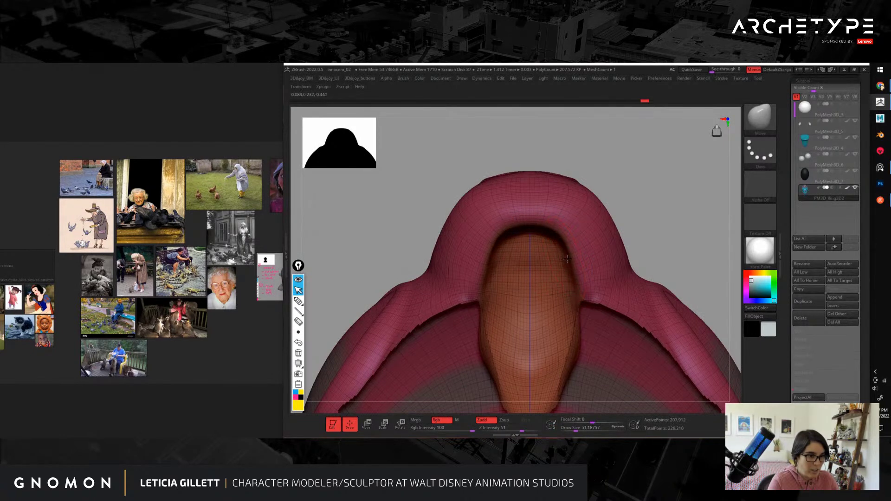
pyautogui.press('s')
pyautogui.moveTo(572, 275); pyautogui.dragTo(572, 268)
pyautogui.press('s')
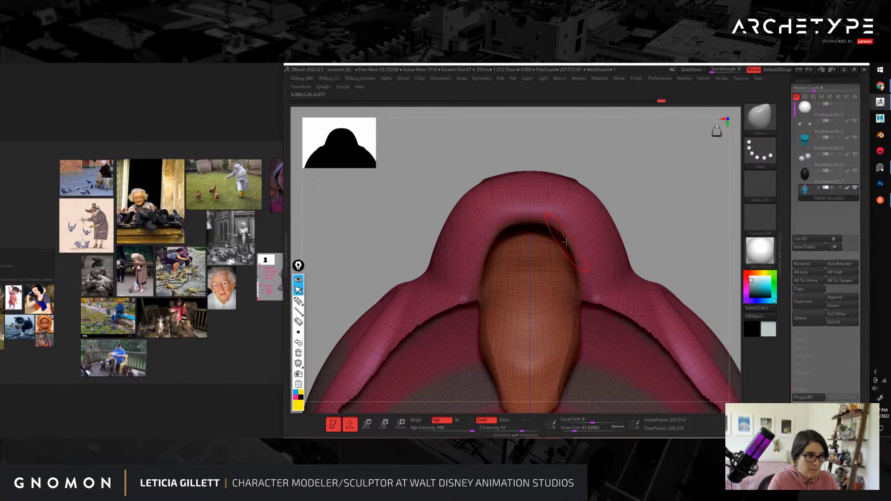
pyautogui.press('shift')
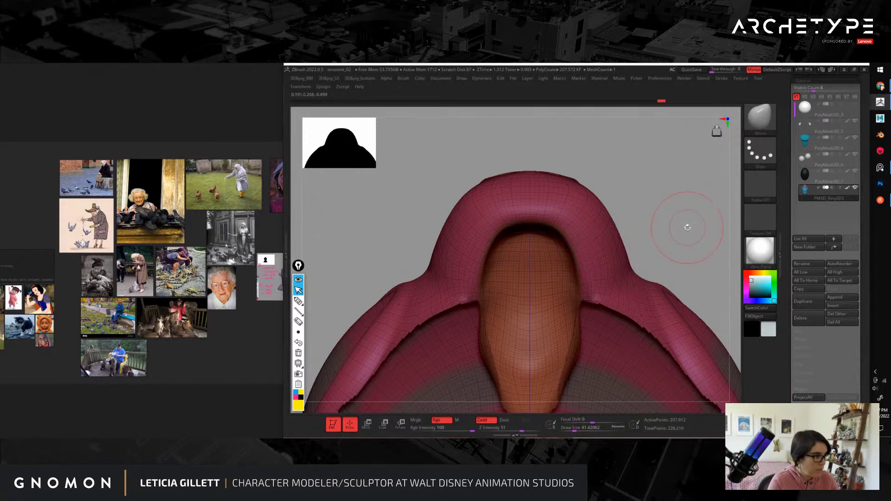
# Step: Unhide the lower jaw and turn off the body's polygroup wireframe display
pyautogui.moveTo(687, 227)
pyautogui.mouseDown()
pyautogui.moveTo(575, 228)
pyautogui.moveTo(652, 235)
pyautogui.mouseUp()
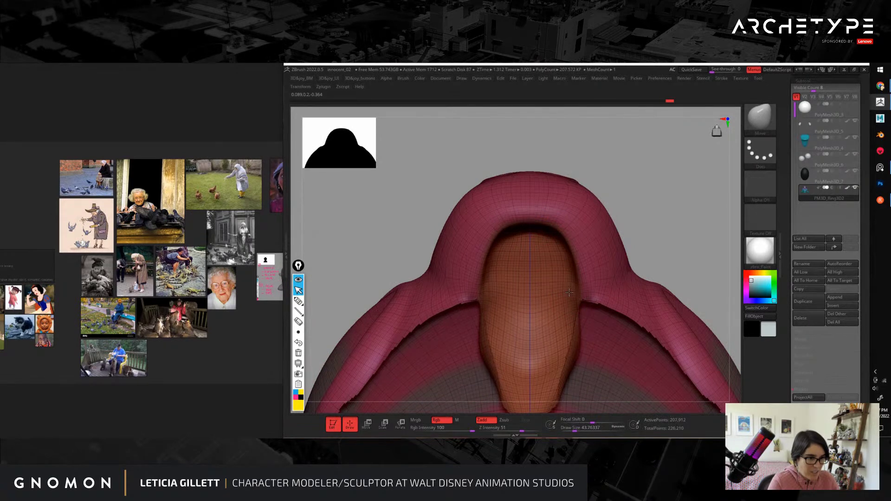
pyautogui.keyDown('ctrl'); pyautogui.click(664, 200); pyautogui.keyUp('ctrl')
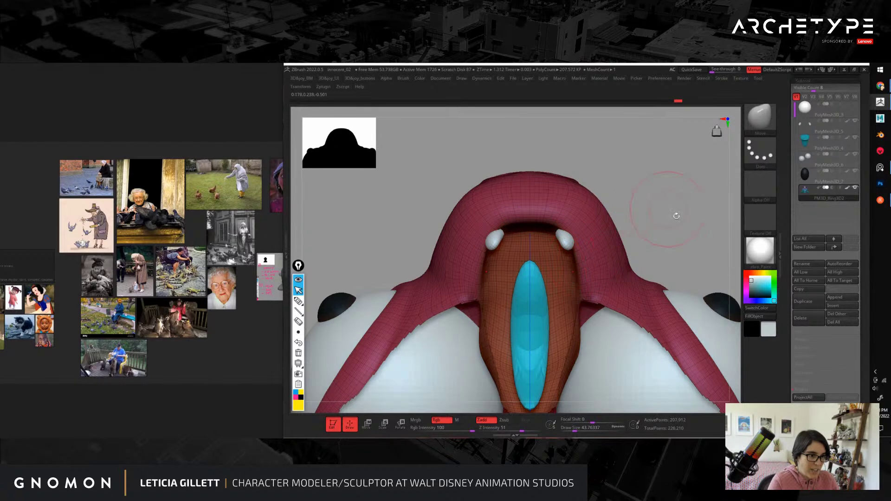
pyautogui.moveTo(676, 215); pyautogui.dragTo(675, 262)
pyautogui.hotkey('shift', 'f')
pyautogui.moveTo(676, 262); pyautogui.dragTo(669, 310)
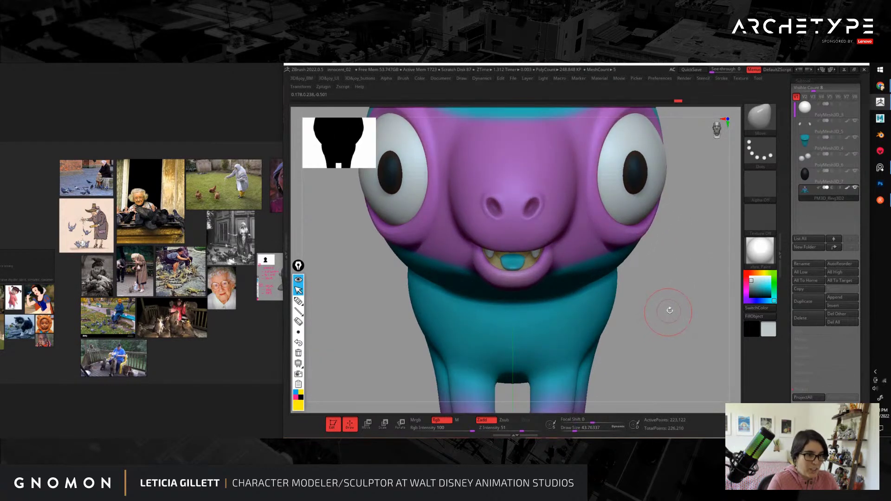
# Step: Make the upper teeth the active subtool and duplicate them with the gizmo for the lower jaw
pyautogui.press('w')
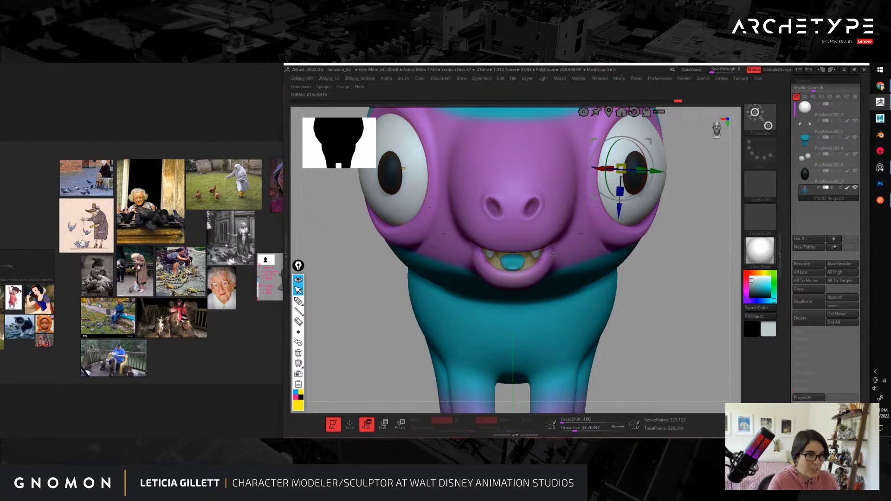
pyautogui.keyDown('alt'); pyautogui.click(535, 253); pyautogui.keyUp('alt')
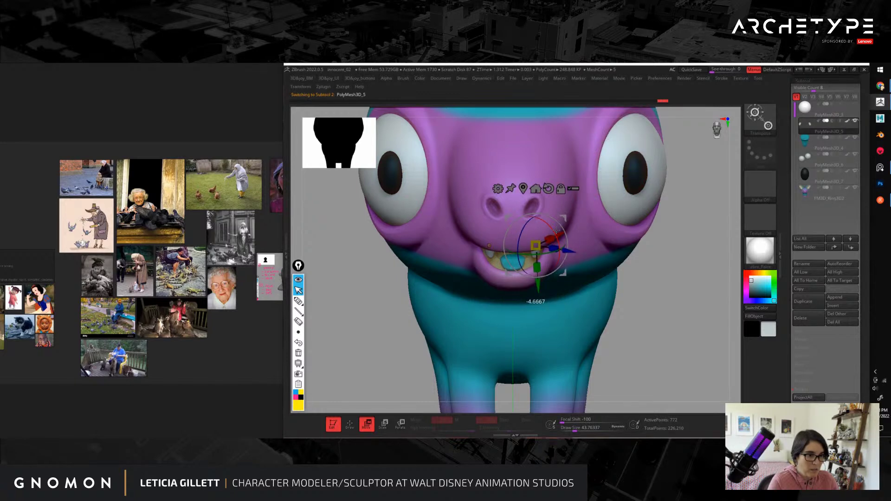
pyautogui.moveTo(683, 250)
pyautogui.keyDown('alt'); pyautogui.mouseDown()
pyautogui.moveTo(700, 304)
pyautogui.moveTo(712, 308)
pyautogui.moveTo(575, 325)
pyautogui.mouseUp(); pyautogui.keyUp('alt')
pyautogui.press('q')
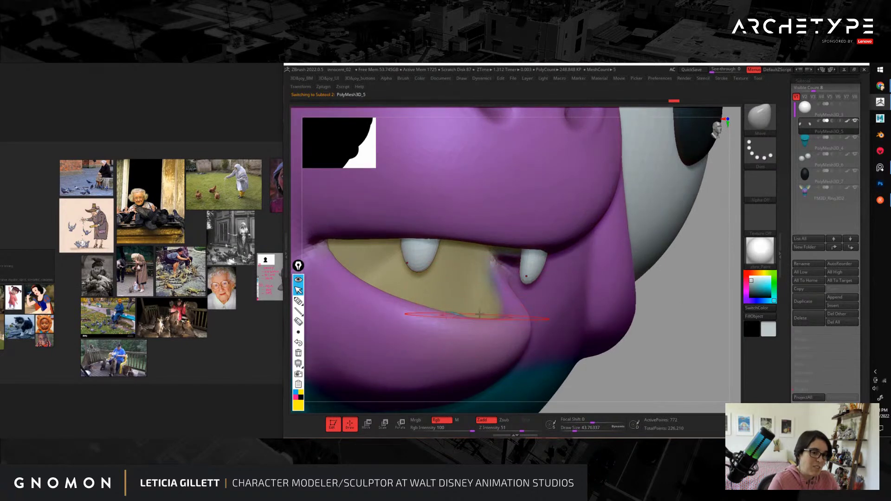
pyautogui.press('f')
pyautogui.moveTo(622, 221); pyautogui.dragTo(693, 314)
pyautogui.press('w')
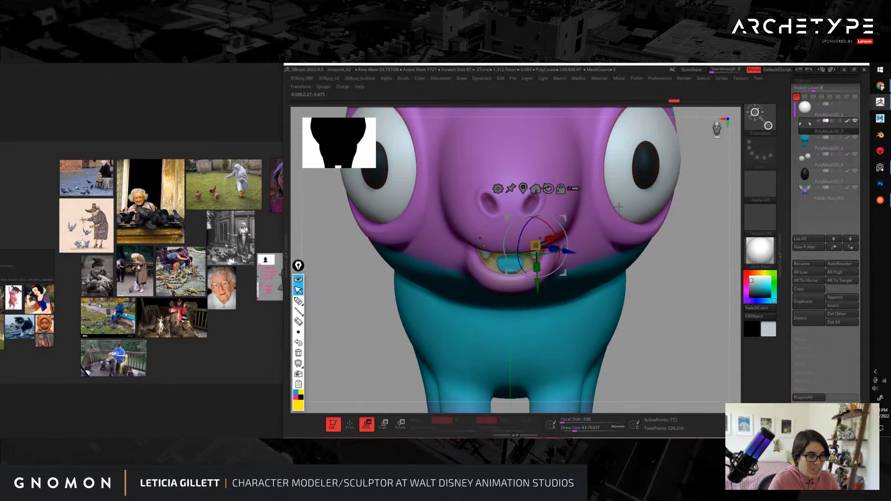
pyautogui.keyDown('ctrl'); pyautogui.moveTo(566, 216); pyautogui.dragTo(582, 246); pyautogui.keyUp('ctrl')
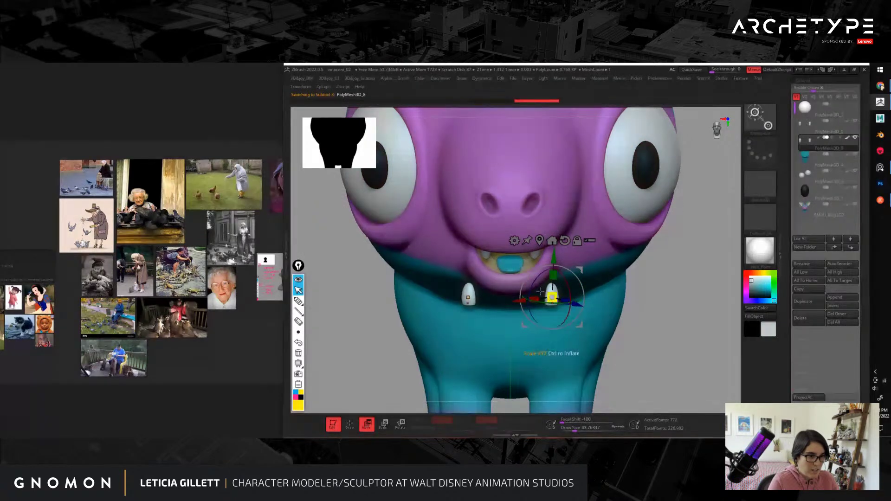
# Step: Scale down the duplicated teeth, set them closer together and seat them pointing up behind the lower lip
pyautogui.moveTo(557, 291)
pyautogui.mouseDown()
pyautogui.moveTo(552, 298)
pyautogui.moveTo(550, 283)
pyautogui.mouseUp()
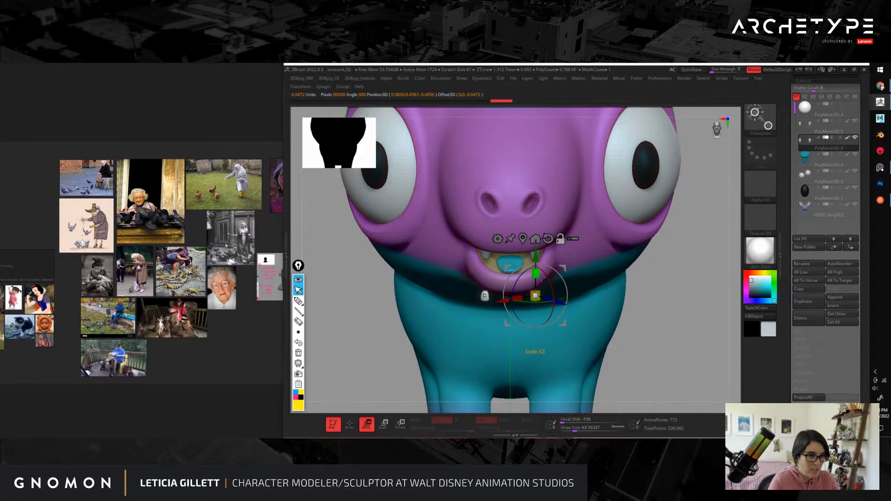
pyautogui.moveTo(561, 304); pyautogui.dragTo(523, 232)
pyautogui.keyDown('ctrl'); pyautogui.moveTo(523, 232); pyautogui.dragTo(525, 279, button='right'); pyautogui.keyUp('ctrl')
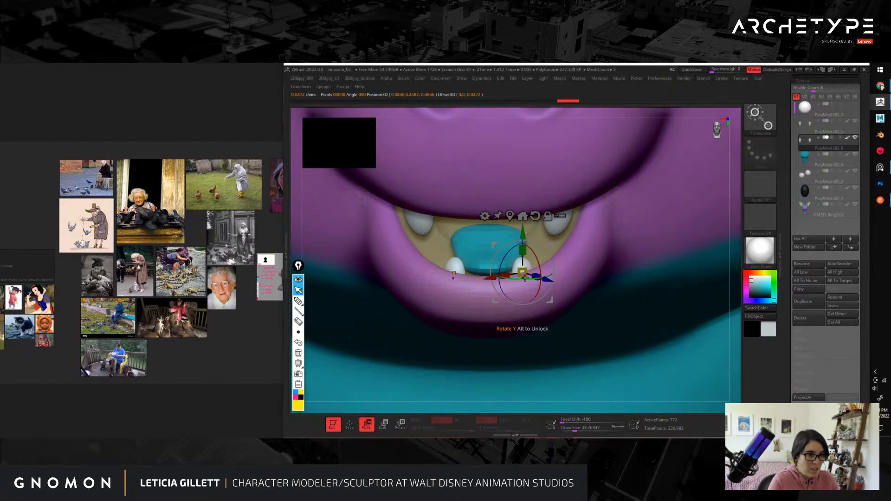
pyautogui.moveTo(523, 234); pyautogui.dragTo(522, 234)
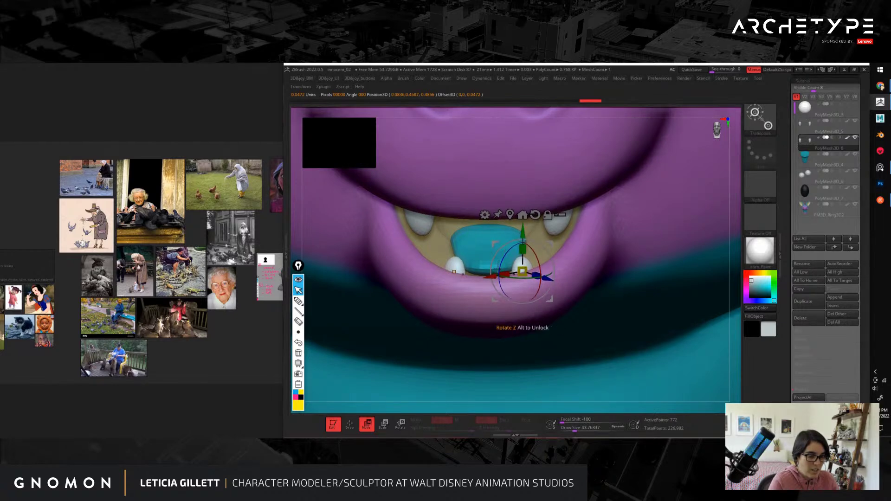
# Step: Duplicate the lower pair of teeth towards the middle of the mouth and tilt the copies slightly
pyautogui.moveTo(521, 280); pyautogui.dragTo(471, 277)
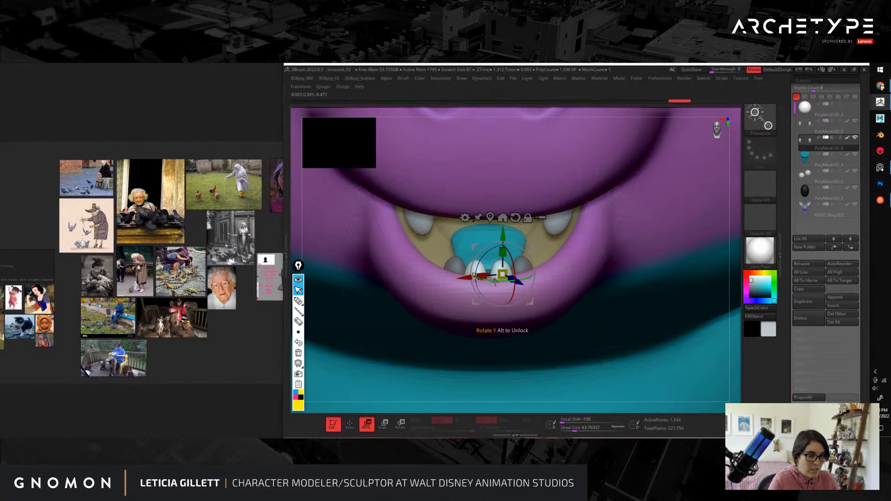
pyautogui.moveTo(524, 284); pyautogui.dragTo(522, 283)
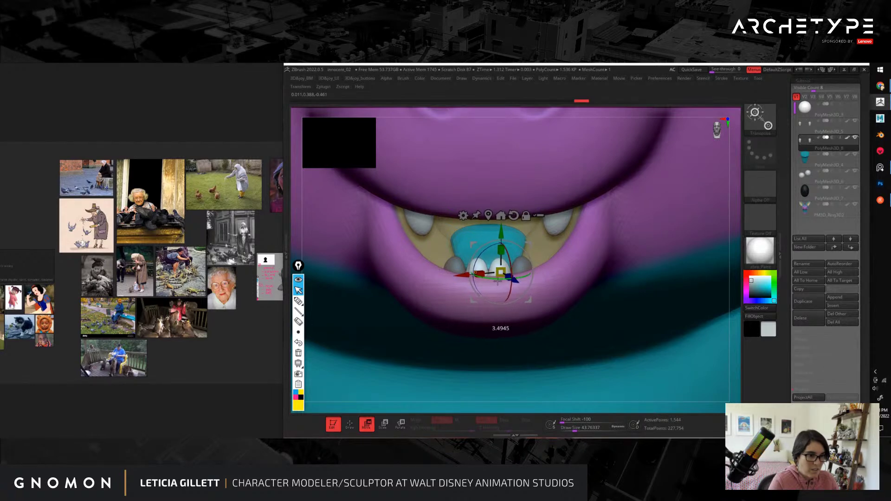
pyautogui.moveTo(519, 281); pyautogui.dragTo(518, 284)
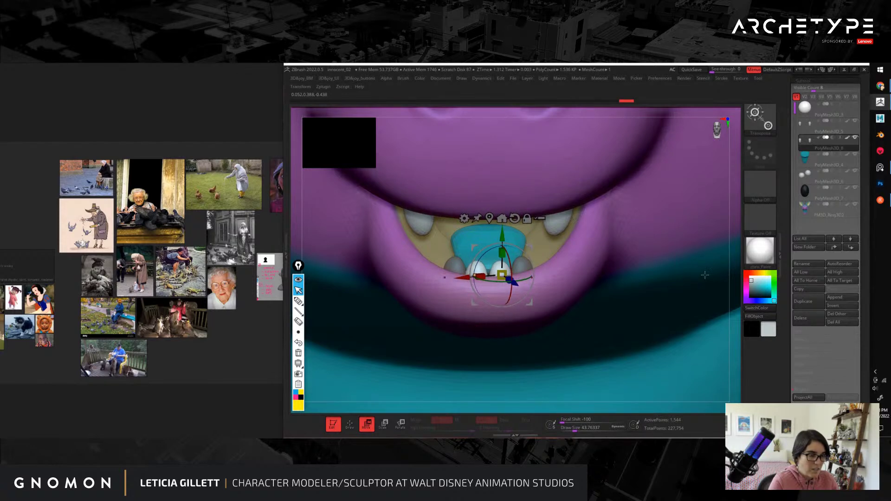
# Step: Rotate the inner lower teeth from the side to match the angle of the lower jaw
pyautogui.moveTo(739, 291)
pyautogui.keyDown('alt'); pyautogui.mouseDown()
pyautogui.moveTo(687, 260)
pyautogui.moveTo(654, 292)
pyautogui.moveTo(662, 278)
pyautogui.moveTo(658, 300)
pyautogui.moveTo(666, 302)
pyautogui.moveTo(635, 264)
pyautogui.moveTo(625, 324)
pyautogui.mouseUp(); pyautogui.keyUp('alt')
pyautogui.press('q')
pyautogui.press('w')
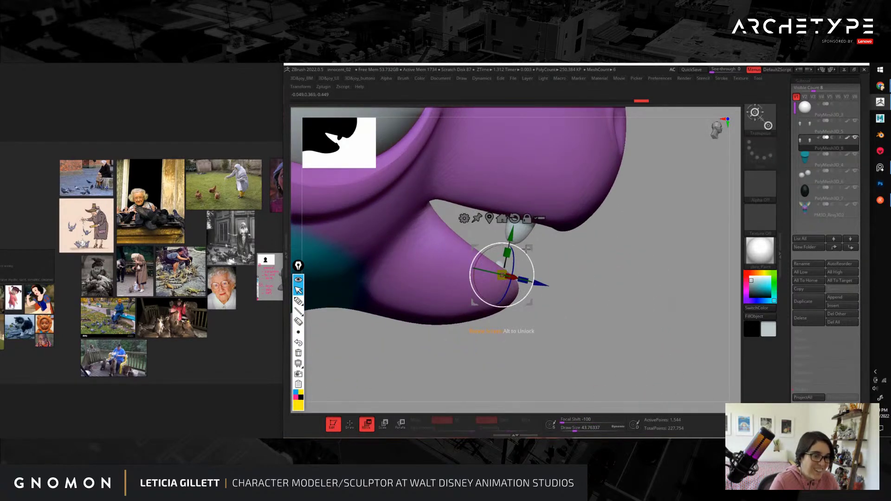
pyautogui.moveTo(535, 256); pyautogui.dragTo(567, 271)
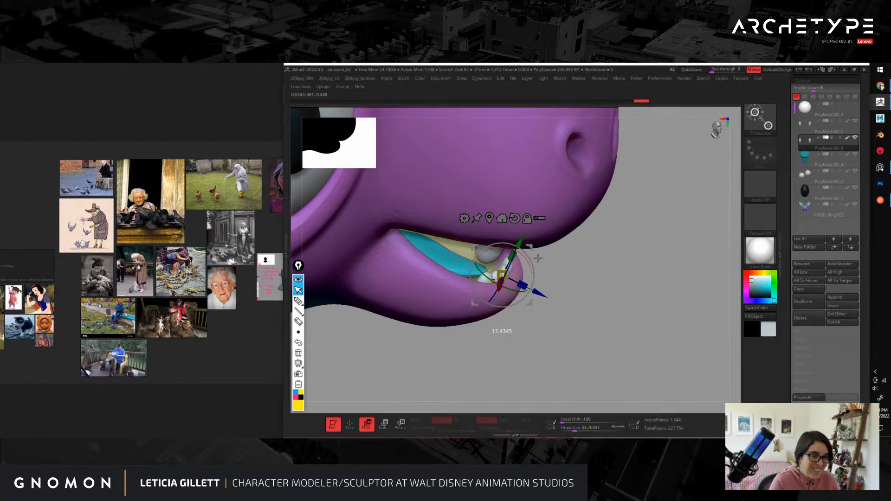
pyautogui.moveTo(587, 292)
pyautogui.mouseDown()
pyautogui.moveTo(604, 298)
pyautogui.moveTo(580, 294)
pyautogui.moveTo(696, 334)
pyautogui.mouseUp()
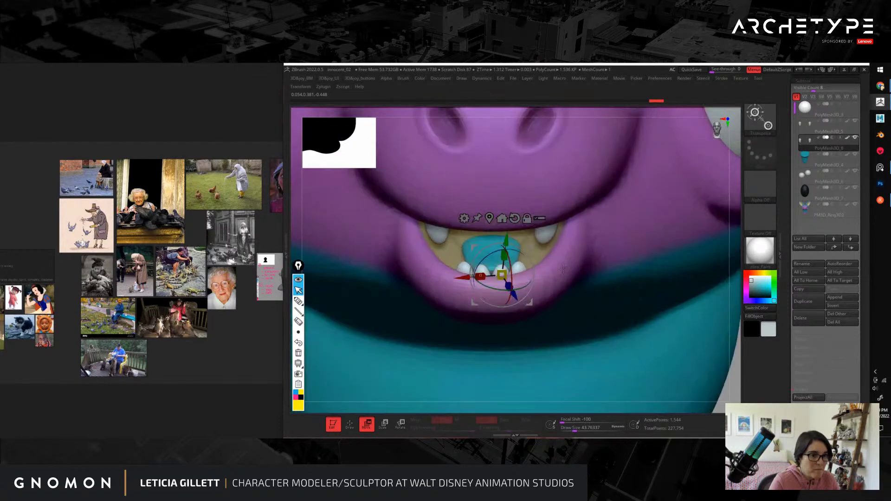
# Step: Make the body the active subtool and sculpt the inner base of the ear with the ClayBuildup brush
pyautogui.press('q')
pyautogui.press('f')
pyautogui.moveTo(583, 232)
pyautogui.mouseDown()
pyautogui.moveTo(628, 281)
pyautogui.moveTo(603, 280)
pyautogui.moveTo(631, 281)
pyautogui.moveTo(613, 280)
pyautogui.moveTo(631, 280)
pyautogui.moveTo(602, 234)
pyautogui.moveTo(622, 260)
pyautogui.moveTo(626, 299)
pyautogui.moveTo(599, 290)
pyautogui.moveTo(612, 284)
pyautogui.moveTo(593, 296)
pyautogui.moveTo(626, 287)
pyautogui.moveTo(603, 278)
pyautogui.moveTo(620, 270)
pyautogui.moveTo(599, 286)
pyautogui.moveTo(608, 307)
pyautogui.moveTo(531, 334)
pyautogui.moveTo(505, 316)
pyautogui.moveTo(524, 319)
pyautogui.moveTo(619, 273)
pyautogui.moveTo(632, 302)
pyautogui.moveTo(674, 300)
pyautogui.moveTo(648, 296)
pyautogui.moveTo(638, 304)
pyautogui.moveTo(633, 292)
pyautogui.moveTo(623, 304)
pyautogui.moveTo(645, 297)
pyautogui.moveTo(683, 249)
pyautogui.moveTo(657, 284)
pyautogui.moveTo(673, 286)
pyautogui.moveTo(653, 344)
pyautogui.mouseUp()
pyautogui.press('b')
pyautogui.press('c')
pyautogui.press('b')
pyautogui.press('s')
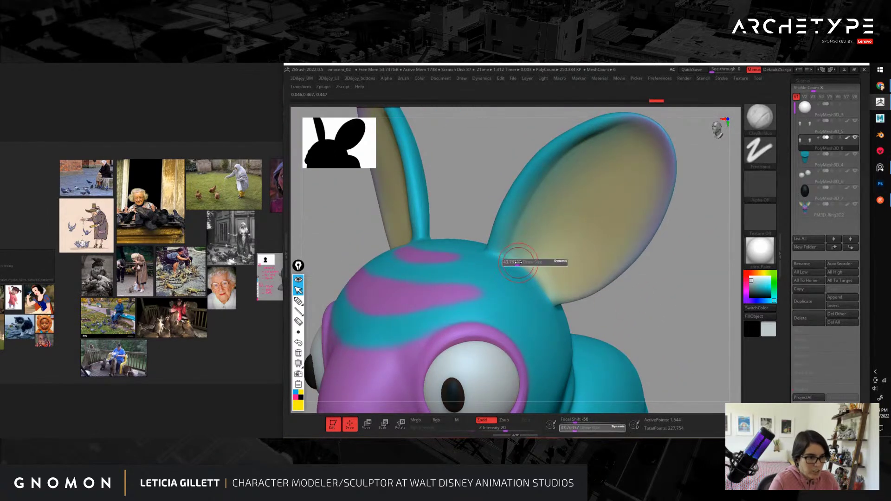
pyautogui.click(515, 259)
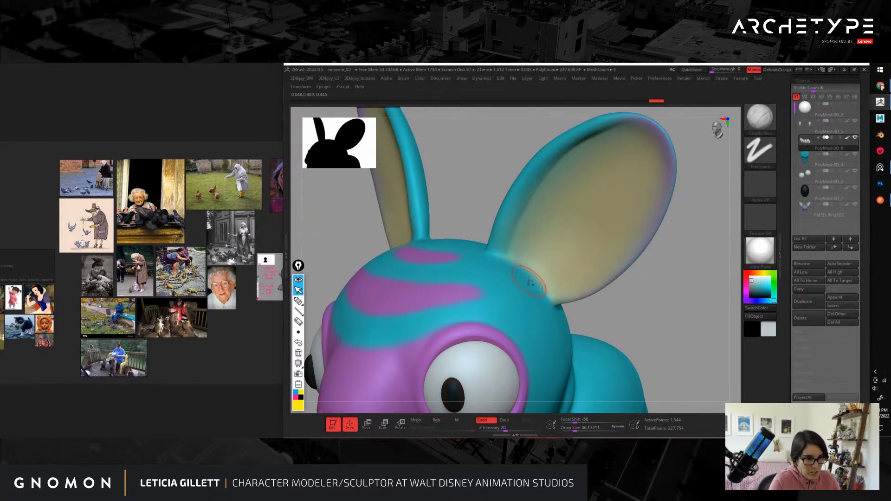
pyautogui.keyDown('alt'); pyautogui.click(516, 259); pyautogui.keyUp('alt')
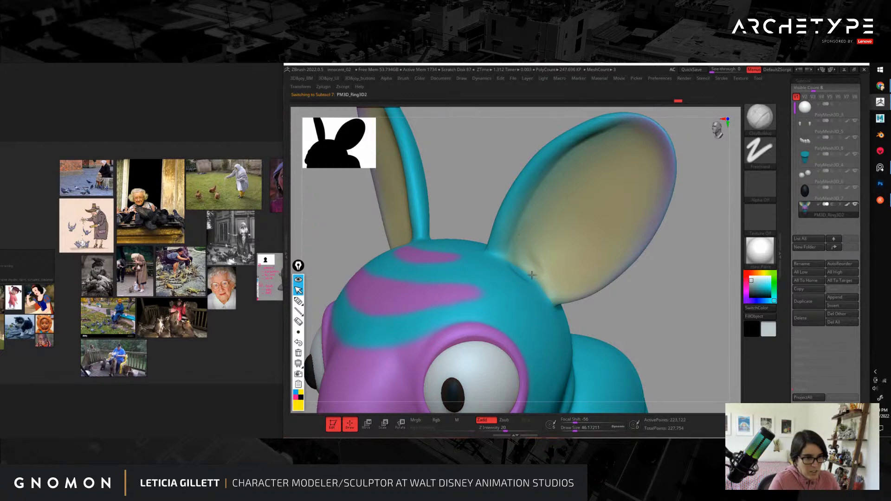
pyautogui.keyDown('shift'); pyautogui.moveTo(681, 353); pyautogui.dragTo(644, 232); pyautogui.keyUp('shift')
pyautogui.moveTo(624, 333); pyautogui.dragTo(612, 263)
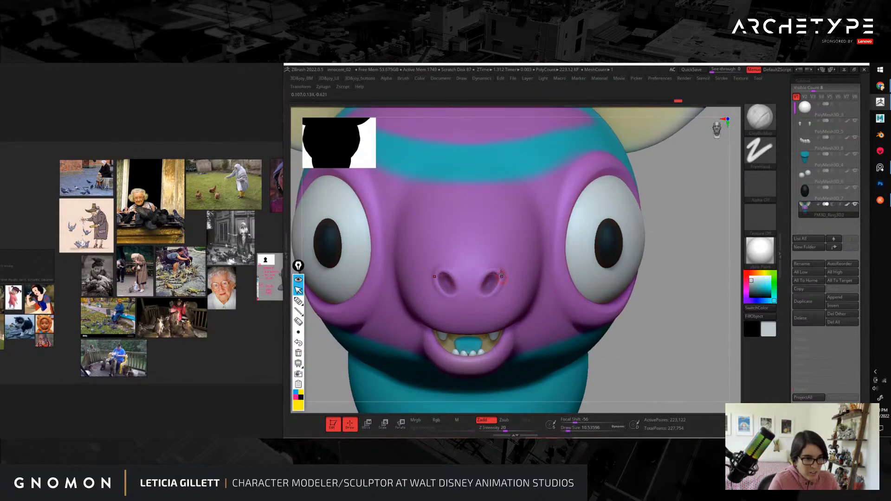
# Step: Review the whole creature from several angles, from the face down to the legs and feet
pyautogui.press('f')
pyautogui.keyDown('alt'); pyautogui.moveTo(659, 338); pyautogui.dragTo(610, 149); pyautogui.keyUp('alt')
pyautogui.keyDown('alt'); pyautogui.moveTo(646, 249); pyautogui.dragTo(644, 167); pyautogui.keyUp('alt')
pyautogui.moveTo(613, 232); pyautogui.dragTo(657, 266)
pyautogui.moveTo(538, 325); pyautogui.dragTo(611, 337)
pyautogui.keyDown('shift'); pyautogui.moveTo(608, 297); pyautogui.dragTo(591, 270); pyautogui.keyUp('shift')
pyautogui.moveTo(627, 233)
pyautogui.keyDown('alt'); pyautogui.mouseDown()
pyautogui.moveTo(645, 277)
pyautogui.moveTo(611, 233)
pyautogui.mouseUp(); pyautogui.keyUp('alt')
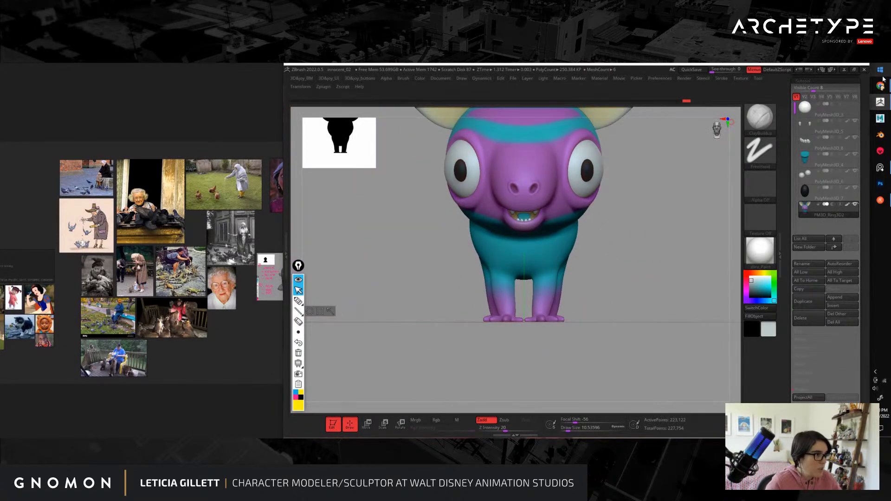
# Step: Switch to Chrome and search Google Images for "bulldog"
pyautogui.moveTo(880, 85)
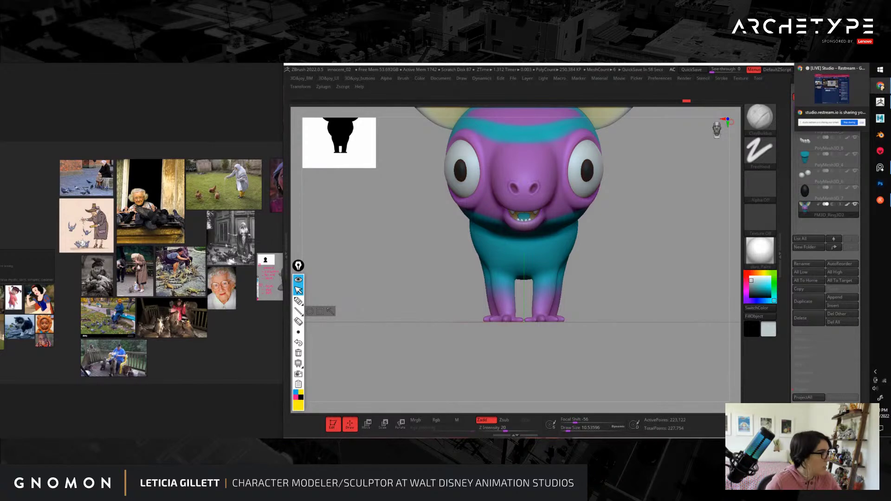
pyautogui.moveTo(886, 125); pyautogui.dragTo(391, 71)
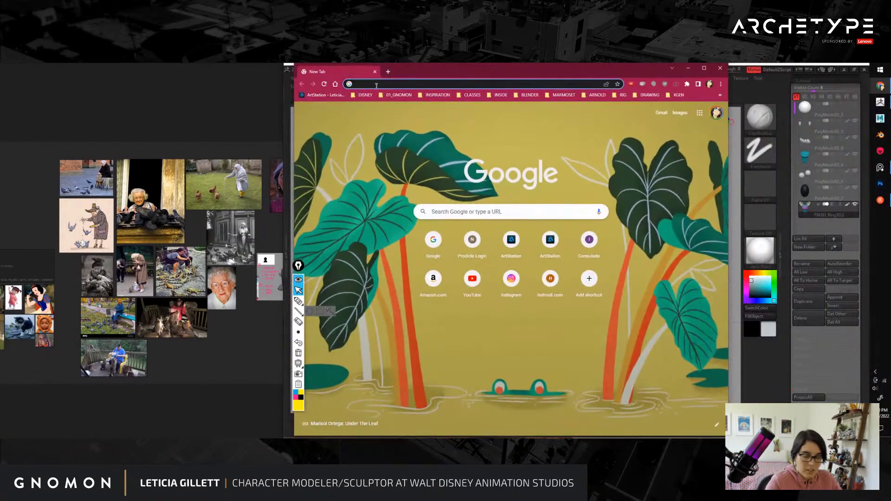
pyautogui.write('bul')
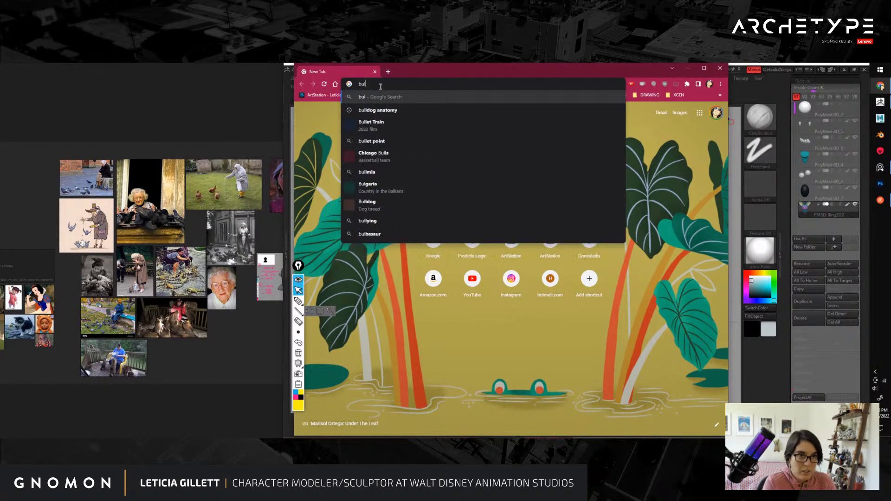
pyautogui.write('ldog')
pyautogui.press('Return')
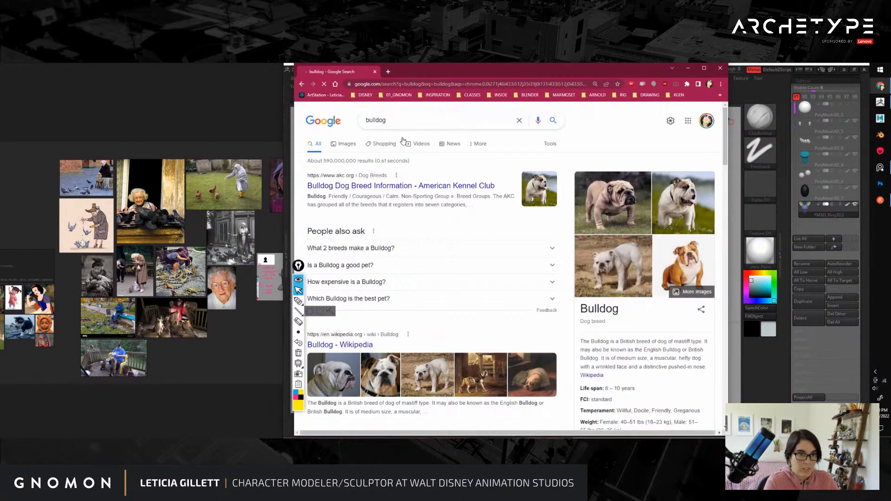
pyautogui.click(347, 144)
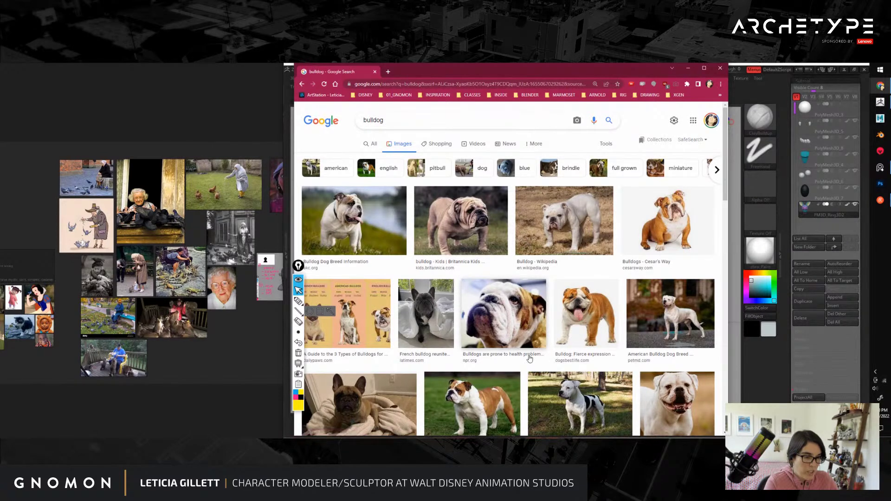
# Step: Open the preview of the standing brown-and-white bulldog and place the browser window beside the sculpt as reference
pyautogui.scroll(-2, 560, 347)
pyautogui.click(586, 247)
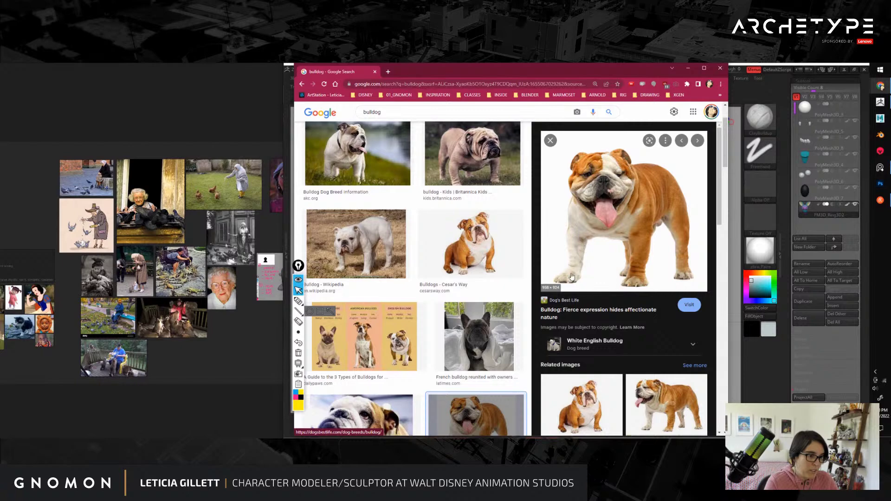
pyautogui.scroll(-3, 510, 320)
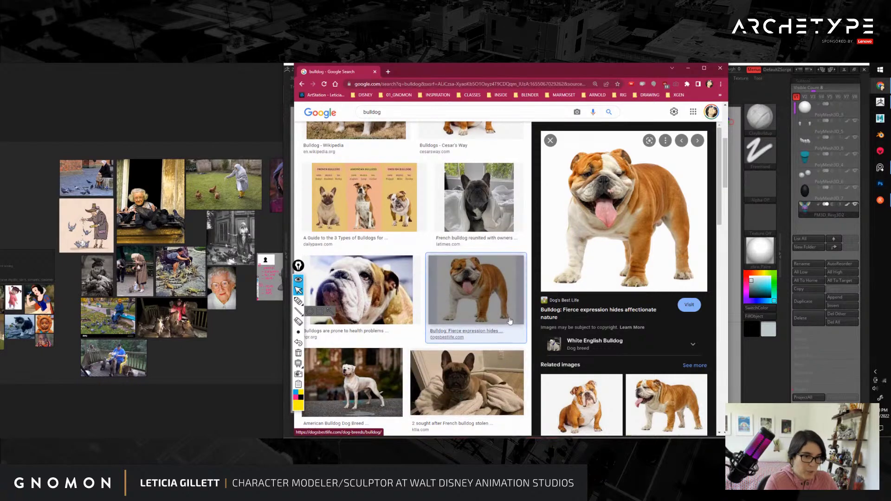
pyautogui.moveTo(586, 71); pyautogui.dragTo(132, 74)
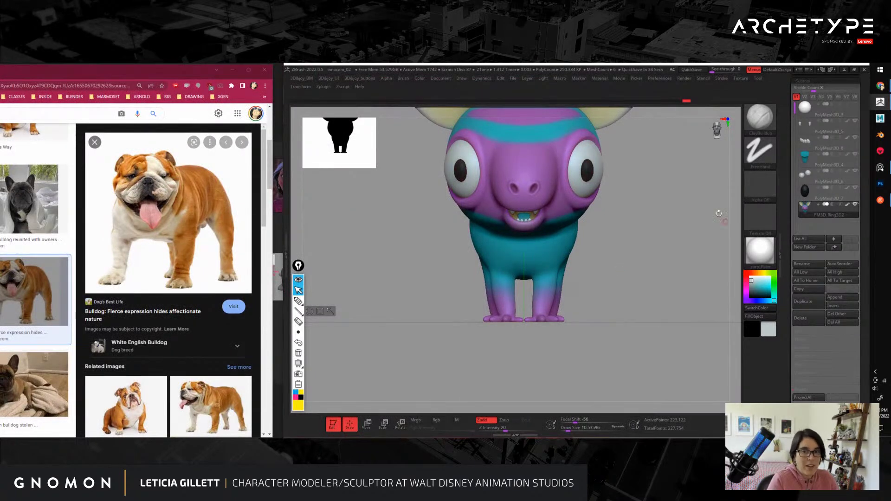
# Step: Sculpt soft skin folds just above the toes of the front feet with the ClayBuildup brush and smooth them
pyautogui.keyDown('alt'); pyautogui.moveTo(719, 213); pyautogui.dragTo(524, 303); pyautogui.keyUp('alt')
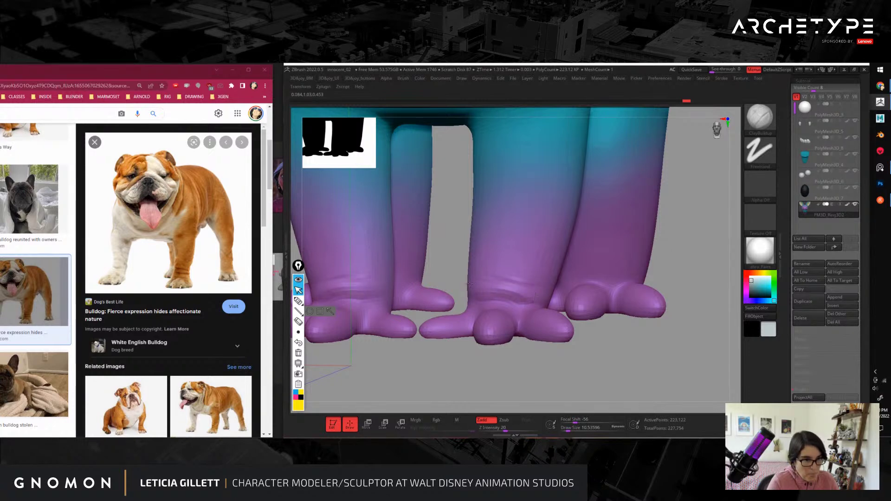
pyautogui.moveTo(630, 374)
pyautogui.keyDown('alt'); pyautogui.mouseDown()
pyautogui.moveTo(565, 285)
pyautogui.moveTo(629, 336)
pyautogui.moveTo(611, 343)
pyautogui.moveTo(562, 313)
pyautogui.moveTo(619, 396)
pyautogui.mouseUp(); pyautogui.keyUp('alt')
pyautogui.moveTo(524, 340)
pyautogui.keyDown('alt'); pyautogui.mouseDown()
pyautogui.moveTo(559, 373)
pyautogui.moveTo(599, 383)
pyautogui.moveTo(479, 301)
pyautogui.mouseUp(); pyautogui.keyUp('alt')
pyautogui.hotkey('ctrl', 'z')
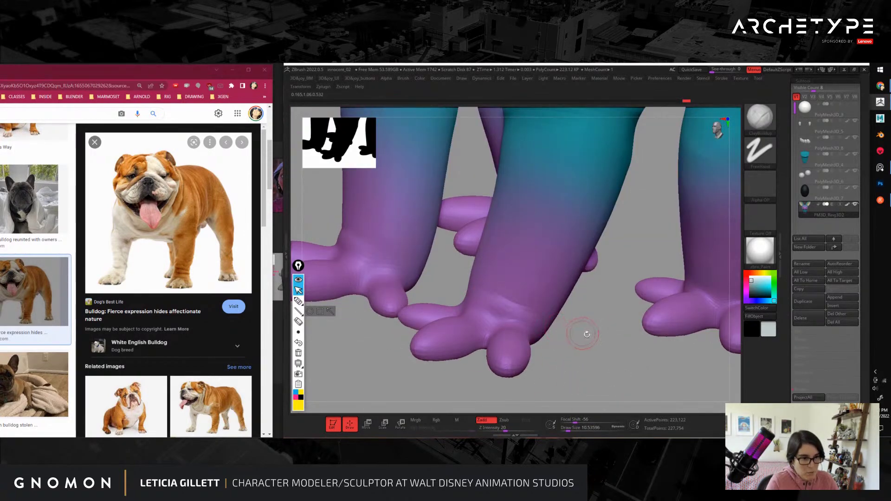
pyautogui.moveTo(587, 334); pyautogui.dragTo(481, 299)
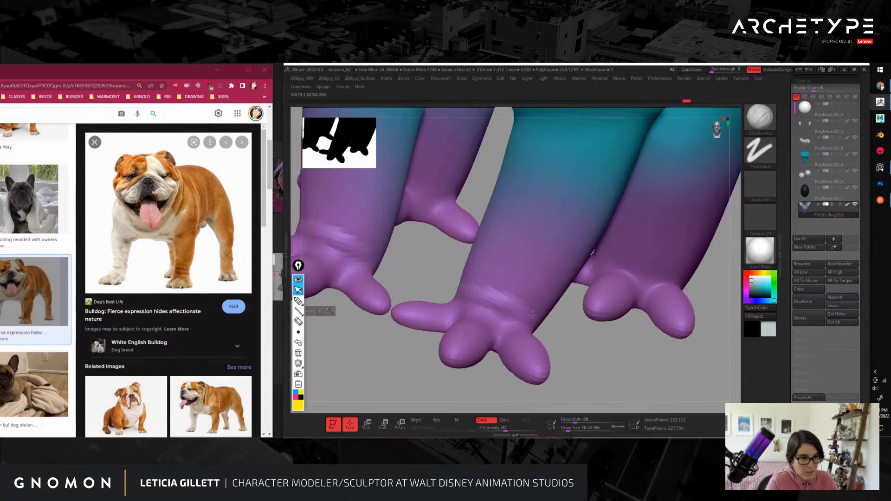
pyautogui.moveTo(616, 341)
pyautogui.keyDown('shift'); pyautogui.mouseDown()
pyautogui.moveTo(593, 366)
pyautogui.moveTo(572, 355)
pyautogui.moveTo(675, 309)
pyautogui.moveTo(646, 310)
pyautogui.moveTo(630, 283)
pyautogui.moveTo(516, 306)
pyautogui.mouseUp(); pyautogui.keyUp('shift')
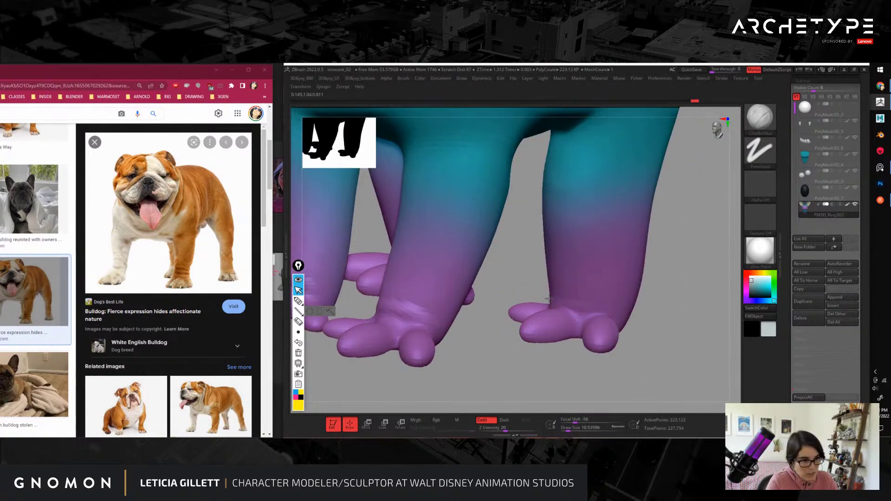
# Step: Build up matching ankle folds above the toes of the hind feet and soften them
pyautogui.moveTo(664, 315); pyautogui.dragTo(541, 366)
pyautogui.moveTo(523, 368); pyautogui.dragTo(549, 301)
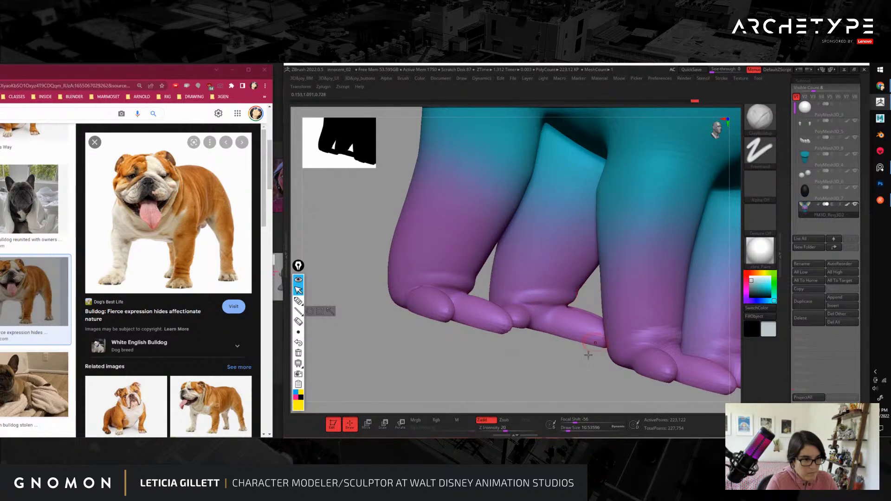
pyautogui.moveTo(588, 356); pyautogui.dragTo(515, 287)
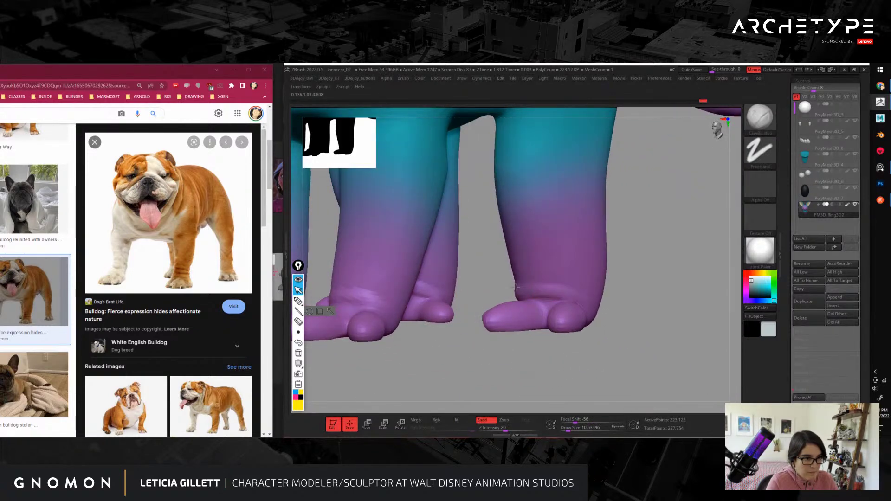
pyautogui.moveTo(663, 331)
pyautogui.mouseDown()
pyautogui.moveTo(639, 330)
pyautogui.moveTo(633, 311)
pyautogui.moveTo(603, 348)
pyautogui.moveTo(563, 319)
pyautogui.moveTo(669, 336)
pyautogui.moveTo(662, 299)
pyautogui.moveTo(632, 342)
pyautogui.moveTo(598, 353)
pyautogui.moveTo(618, 290)
pyautogui.moveTo(631, 292)
pyautogui.moveTo(513, 296)
pyautogui.mouseUp()
pyautogui.moveTo(435, 351); pyautogui.dragTo(455, 366)
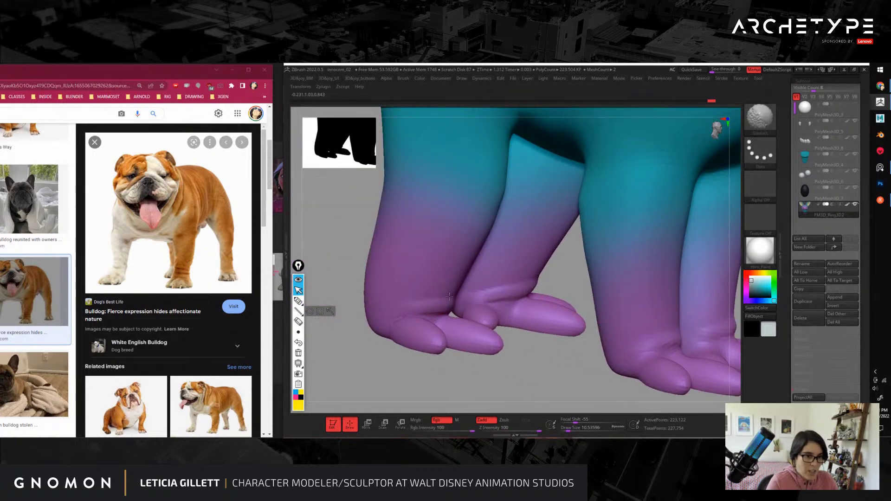
pyautogui.moveTo(550, 367)
pyautogui.mouseDown()
pyautogui.moveTo(507, 375)
pyautogui.moveTo(547, 371)
pyautogui.mouseUp()
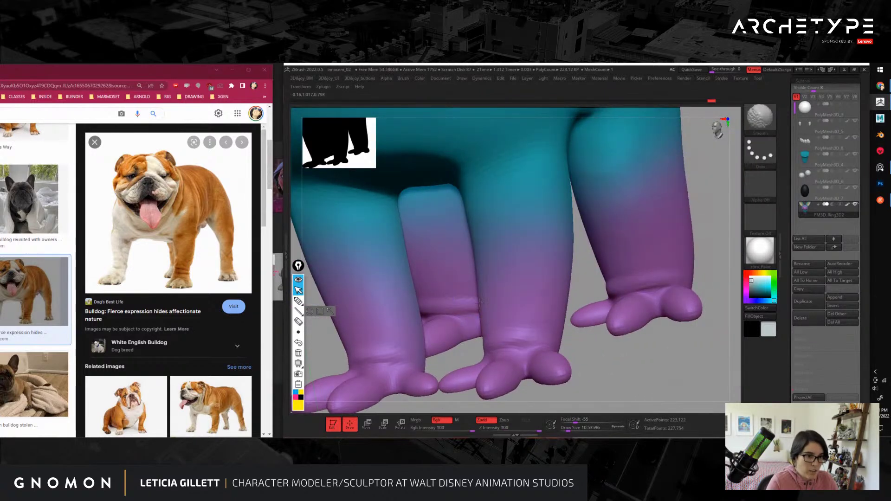
pyautogui.moveTo(605, 357); pyautogui.dragTo(589, 386)
pyautogui.moveTo(493, 314)
pyautogui.mouseDown()
pyautogui.moveTo(637, 335)
pyautogui.moveTo(601, 332)
pyautogui.moveTo(664, 319)
pyautogui.moveTo(583, 299)
pyautogui.mouseUp()
# Step: Return to the ClayBuildup brush and refine and smooth the hind foot's ankle crease in side view
pyautogui.press('b')
pyautogui.press('s')
pyautogui.press('t')
pyautogui.press('b')
pyautogui.press('c')
pyautogui.press('b')
pyautogui.press('f')
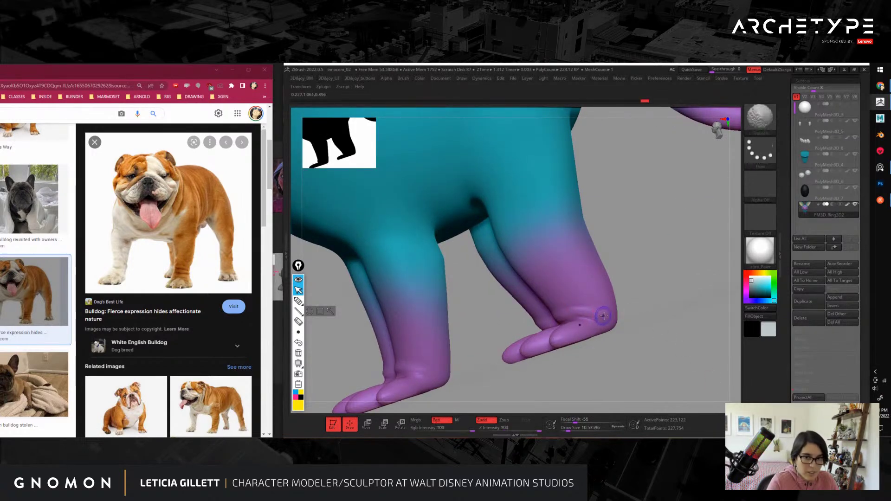
pyautogui.press('f')
pyautogui.moveTo(583, 233); pyautogui.dragTo(670, 347)
pyautogui.keyDown('alt'); pyautogui.moveTo(644, 303); pyautogui.dragTo(678, 348); pyautogui.keyUp('alt')
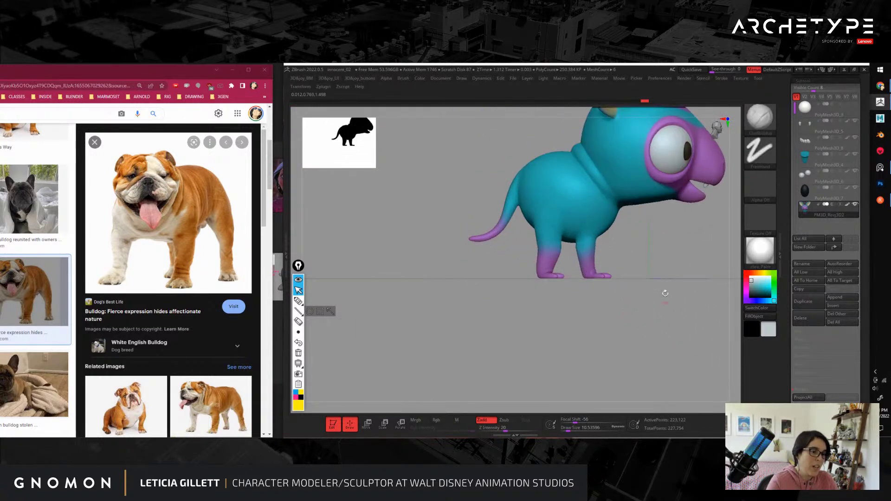
pyautogui.keyDown('alt'); pyautogui.moveTo(665, 293); pyautogui.dragTo(575, 307); pyautogui.keyUp('alt')
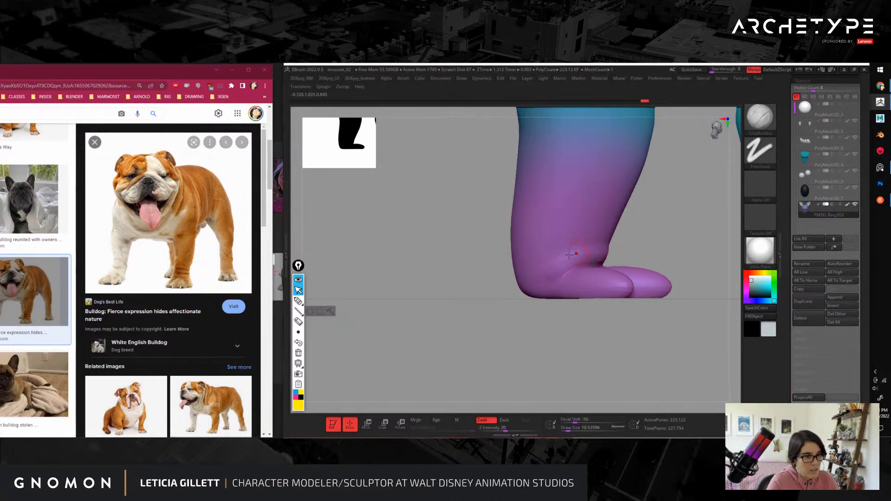
pyautogui.keyDown('shift'); pyautogui.moveTo(553, 269); pyautogui.dragTo(572, 256); pyautogui.keyUp('shift')
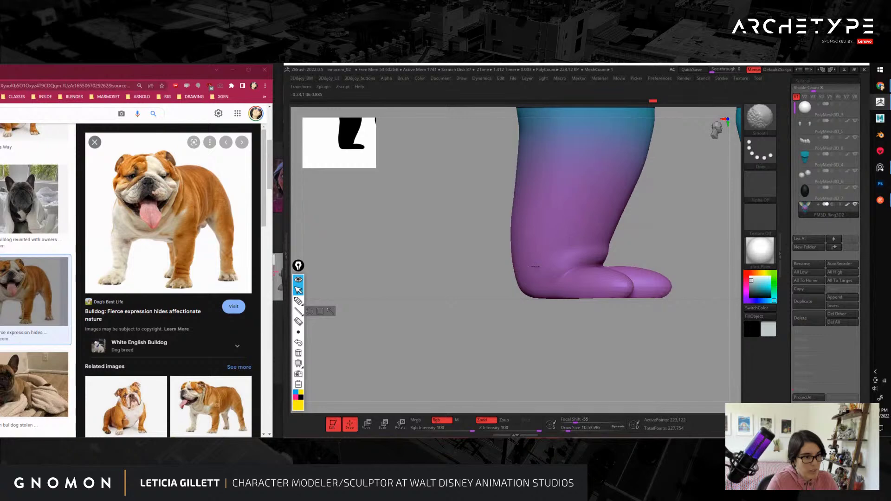
# Step: Extend the ankle folds around the inner sides of the front legs
pyautogui.keyDown('alt'); pyautogui.moveTo(624, 380); pyautogui.dragTo(554, 266); pyautogui.keyUp('alt')
pyautogui.moveTo(620, 348); pyautogui.dragTo(546, 295)
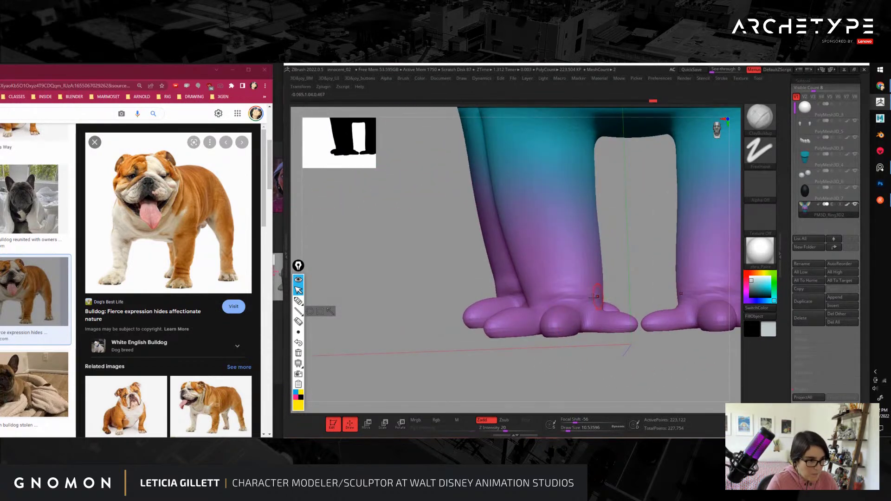
pyautogui.moveTo(612, 301); pyautogui.dragTo(571, 296)
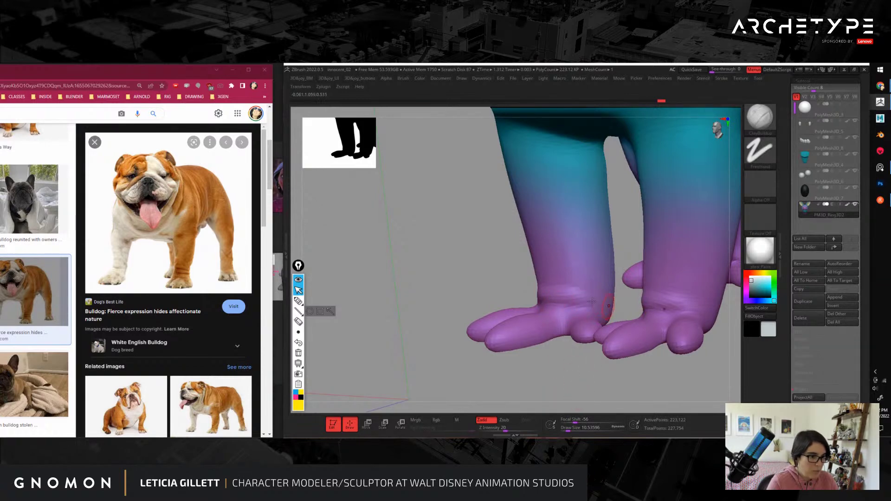
# Step: Raise the brush's Draw Size to about 17 and sculpt a soft fold around the base of the tail
pyautogui.keyDown('alt'); pyautogui.moveTo(514, 358); pyautogui.dragTo(623, 269); pyautogui.keyUp('alt')
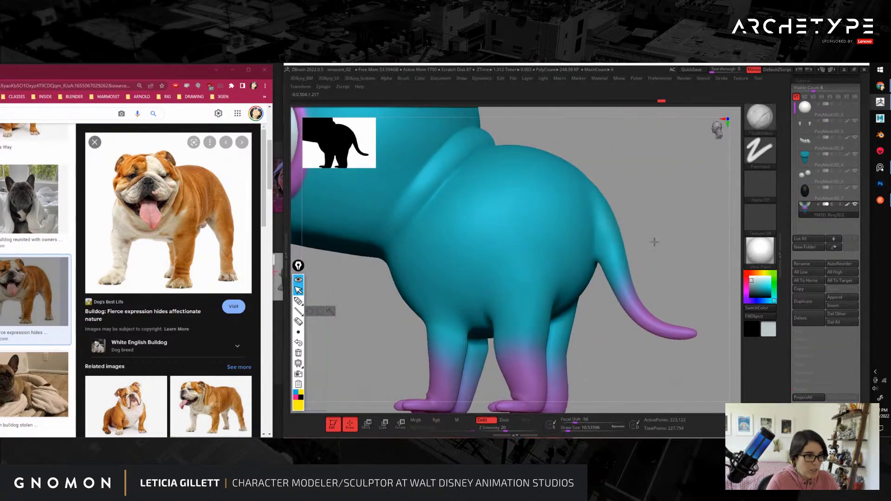
pyautogui.moveTo(655, 240); pyautogui.dragTo(651, 266)
pyautogui.press('s')
pyautogui.moveTo(540, 248); pyautogui.dragTo(540, 225)
pyautogui.press('s')
pyautogui.moveTo(617, 215); pyautogui.dragTo(533, 223)
pyautogui.press('s')
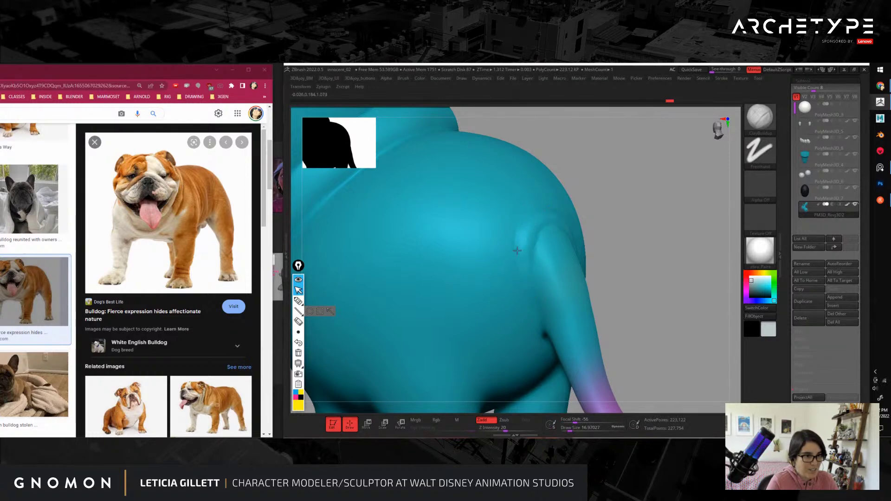
pyautogui.moveTo(529, 231); pyautogui.dragTo(532, 253)
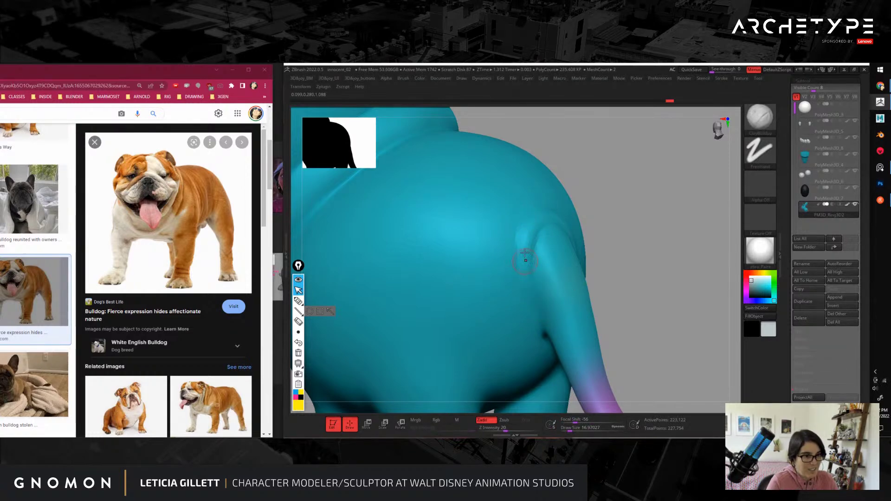
pyautogui.press('shift')
# Step: Build up the skin fold between the back of the head and the body with the ClayBuildup brush
pyautogui.moveTo(650, 274)
pyautogui.mouseDown()
pyautogui.moveTo(580, 239)
pyautogui.moveTo(442, 306)
pyautogui.moveTo(410, 354)
pyautogui.mouseUp()
pyautogui.press('f')
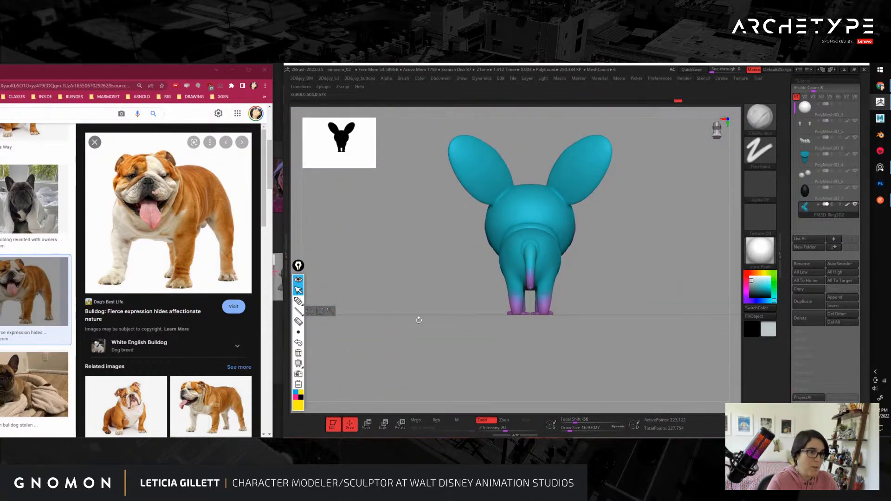
pyautogui.moveTo(418, 319)
pyautogui.keyDown('shift'); pyautogui.mouseDown()
pyautogui.moveTo(639, 316)
pyautogui.moveTo(622, 277)
pyautogui.moveTo(652, 322)
pyautogui.mouseUp(); pyautogui.keyUp('shift')
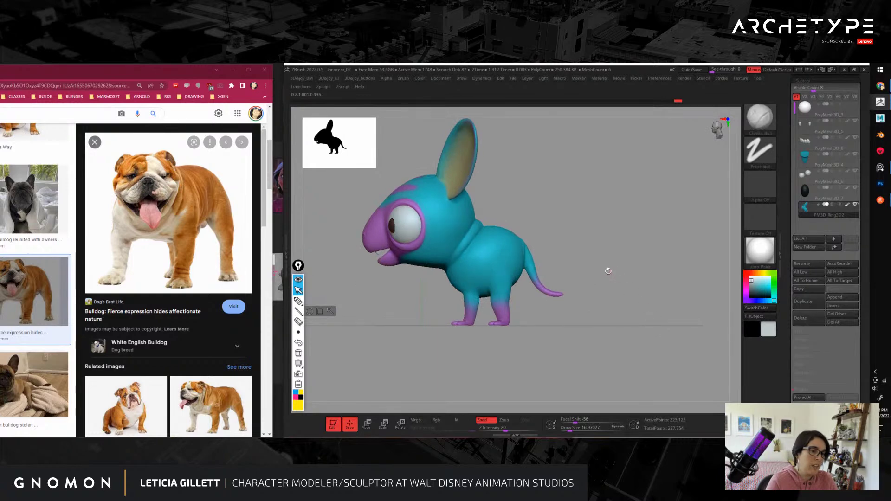
pyautogui.keyDown('alt'); pyautogui.moveTo(616, 258); pyautogui.dragTo(633, 278); pyautogui.keyUp('alt')
pyautogui.keyDown('alt'); pyautogui.moveTo(560, 220); pyautogui.dragTo(689, 247); pyautogui.keyUp('alt')
pyautogui.keyDown('alt'); pyautogui.moveTo(614, 194); pyautogui.dragTo(620, 228); pyautogui.keyUp('alt')
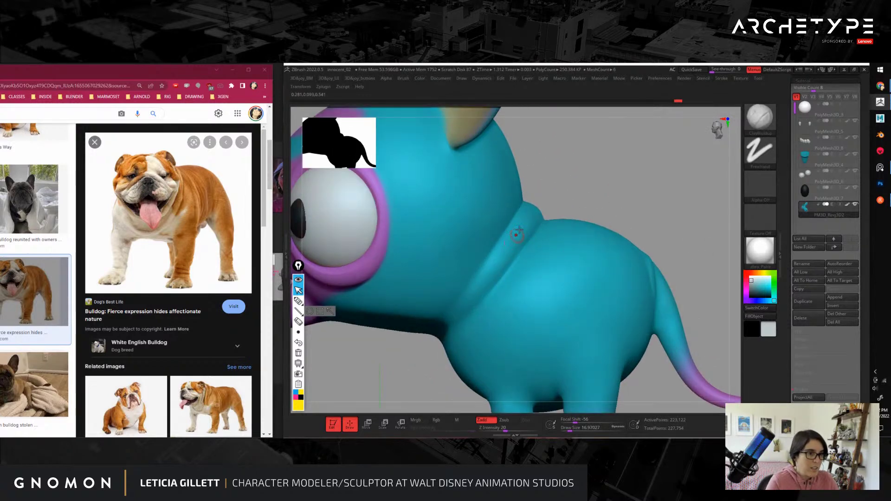
pyautogui.moveTo(603, 191); pyautogui.dragTo(622, 219)
pyautogui.keyDown('alt'); pyautogui.moveTo(604, 167); pyautogui.dragTo(650, 193); pyautogui.keyUp('alt')
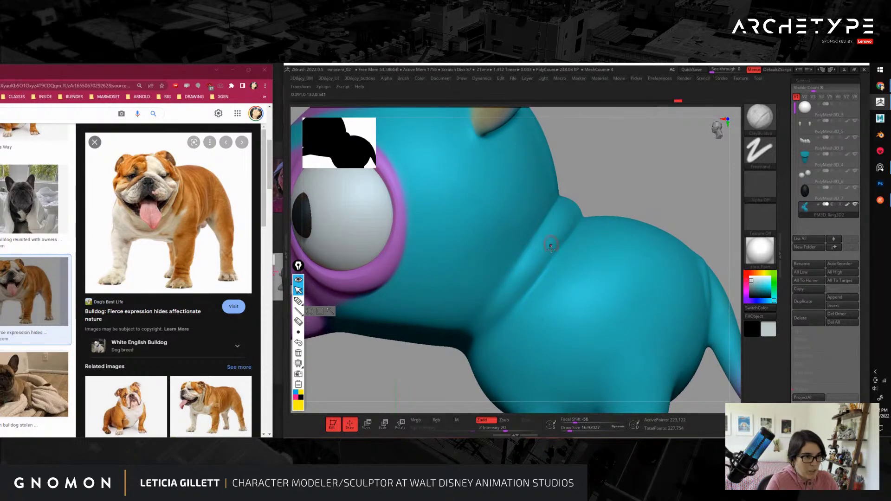
# Step: Switch to a Zsub crease brush and carve along the neck fold to define its edge
pyautogui.moveTo(637, 173); pyautogui.dragTo(612, 154)
pyautogui.press('2')
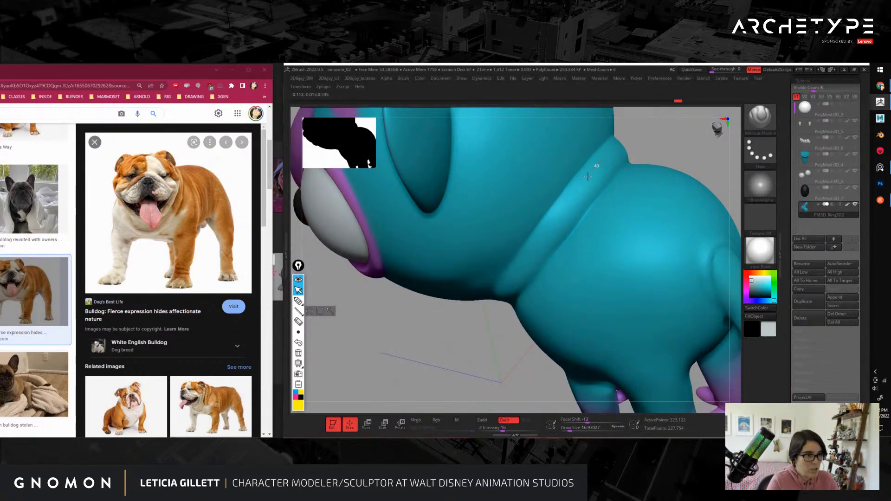
pyautogui.keyDown('alt'); pyautogui.moveTo(555, 216); pyautogui.dragTo(561, 123); pyautogui.keyUp('alt')
pyautogui.moveTo(657, 136)
pyautogui.keyDown('alt'); pyautogui.mouseDown()
pyautogui.moveTo(592, 184)
pyautogui.moveTo(620, 201)
pyautogui.moveTo(627, 227)
pyautogui.moveTo(568, 167)
pyautogui.moveTo(636, 219)
pyautogui.moveTo(636, 262)
pyautogui.mouseUp(); pyautogui.keyUp('alt')
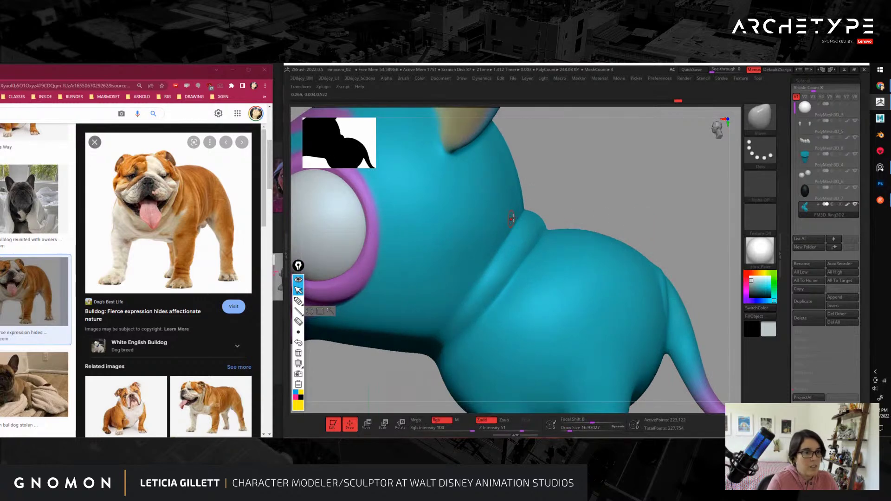
# Step: Enlarge the Move brush, lower the body by two subdivision levels, and mask the back of the head up to the neck fold
pyautogui.press('s')
pyautogui.moveTo(512, 216); pyautogui.dragTo(522, 215)
pyautogui.hotkey('shift', 'd')
pyautogui.hotkey('shift', 'd')
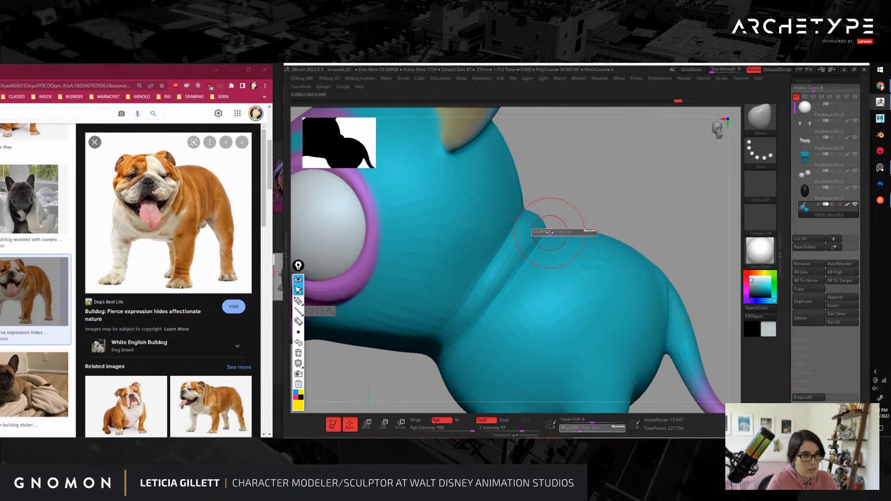
pyautogui.keyDown('ctrl'); pyautogui.moveTo(549, 190); pyautogui.dragTo(492, 271); pyautogui.keyUp('ctrl')
pyautogui.keyDown('ctrl'); pyautogui.click(761, 118); pyautogui.keyUp('ctrl')
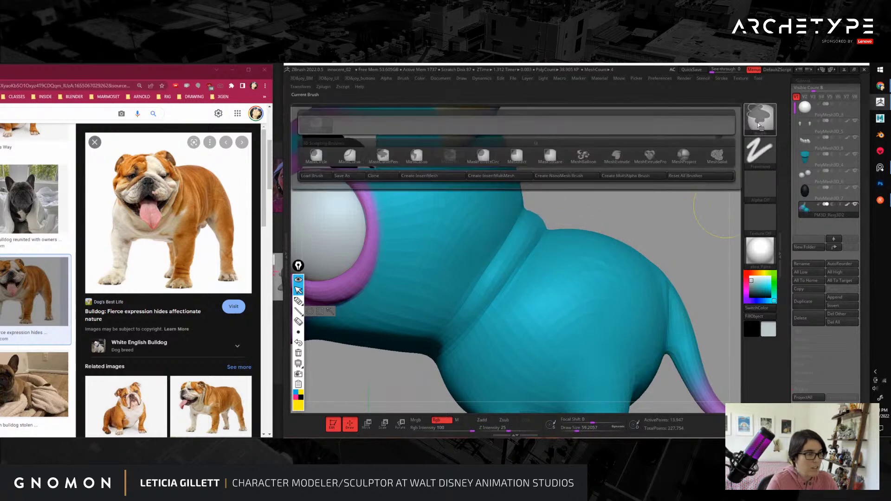
pyautogui.keyDown('ctrl'); pyautogui.click(482, 168); pyautogui.keyUp('ctrl')
pyautogui.keyDown('ctrl'); pyautogui.click(768, 119); pyautogui.keyUp('ctrl')
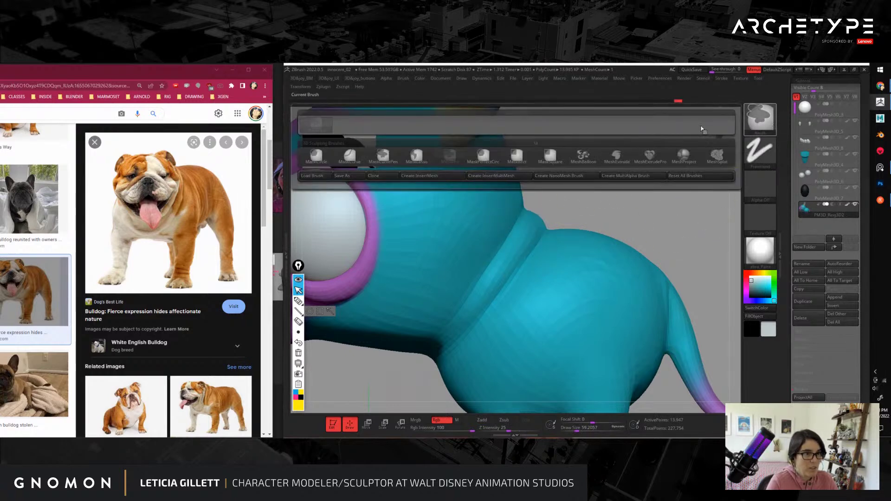
pyautogui.keyDown('ctrl'); pyautogui.click(423, 158); pyautogui.keyUp('ctrl')
pyautogui.moveTo(541, 199)
pyautogui.keyDown('ctrl'); pyautogui.mouseDown()
pyautogui.moveTo(495, 202)
pyautogui.moveTo(464, 279)
pyautogui.moveTo(381, 367)
pyautogui.moveTo(539, 228)
pyautogui.mouseUp(); pyautogui.keyUp('ctrl')
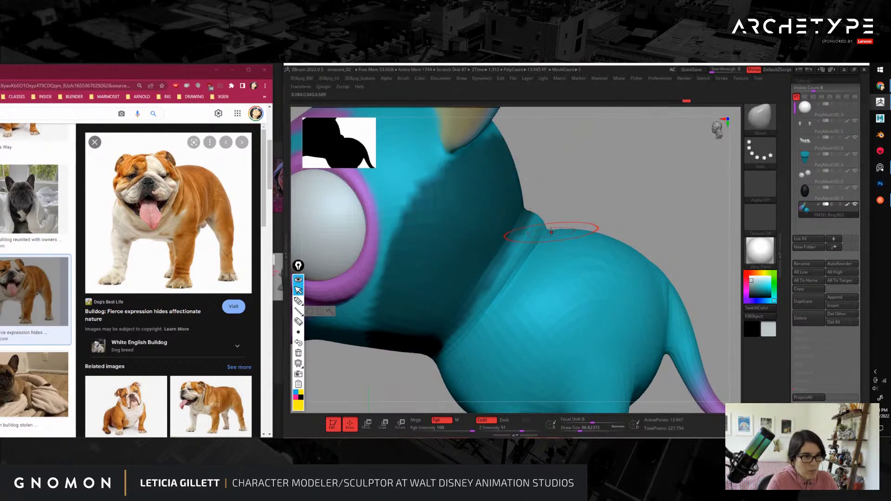
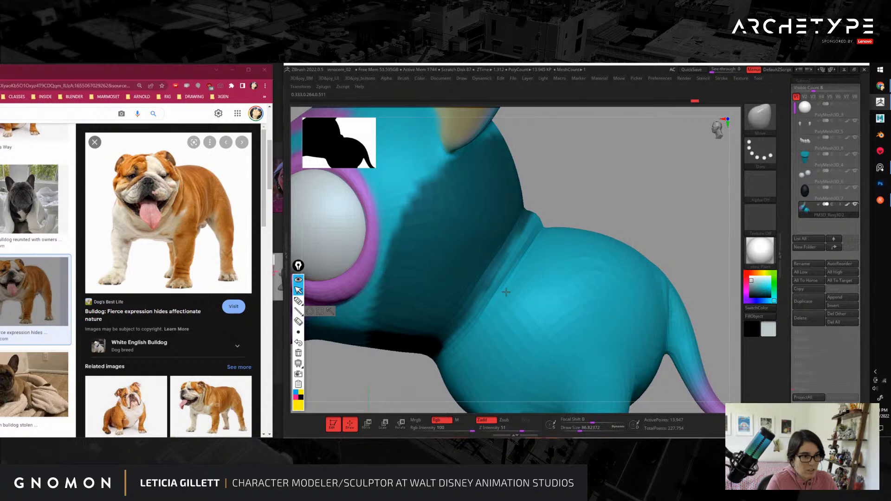
# Step: Reshape the body and back against the neck fold with the Move brush, keeping the head masked
pyautogui.moveTo(641, 175); pyautogui.dragTo(597, 215)
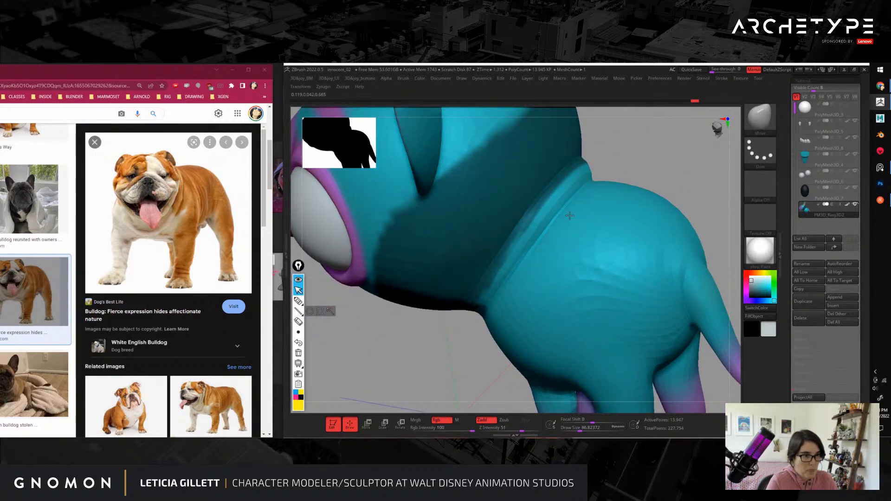
pyautogui.moveTo(451, 346); pyautogui.dragTo(556, 229)
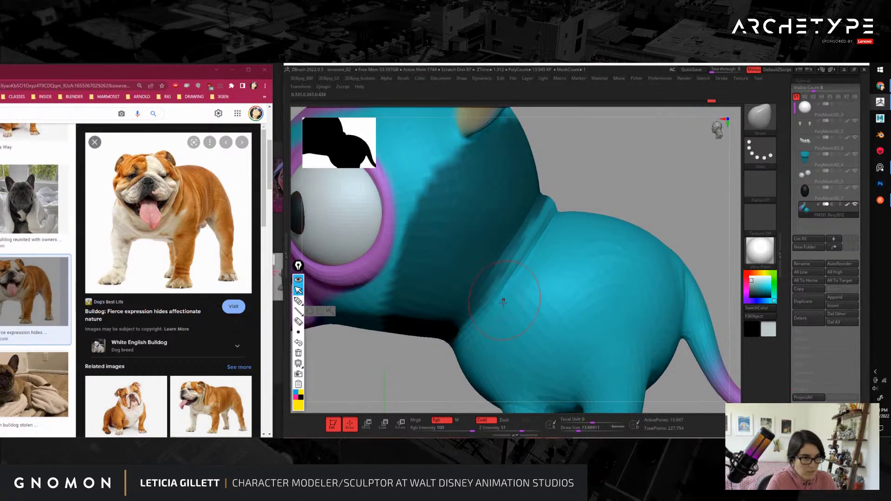
pyautogui.press('f')
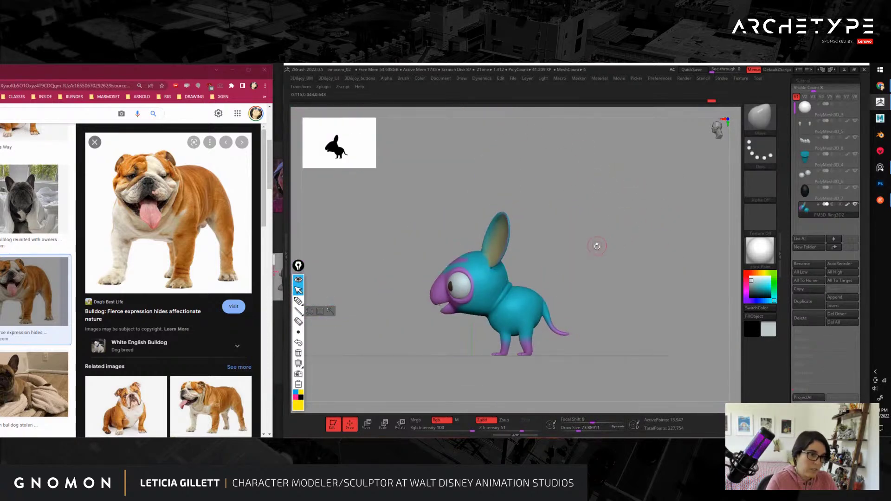
# Step: Write "CONTRAST" beside the snout with the annotation pen and draw a straight line next to a curved one
pyautogui.moveTo(627, 323); pyautogui.dragTo(582, 312)
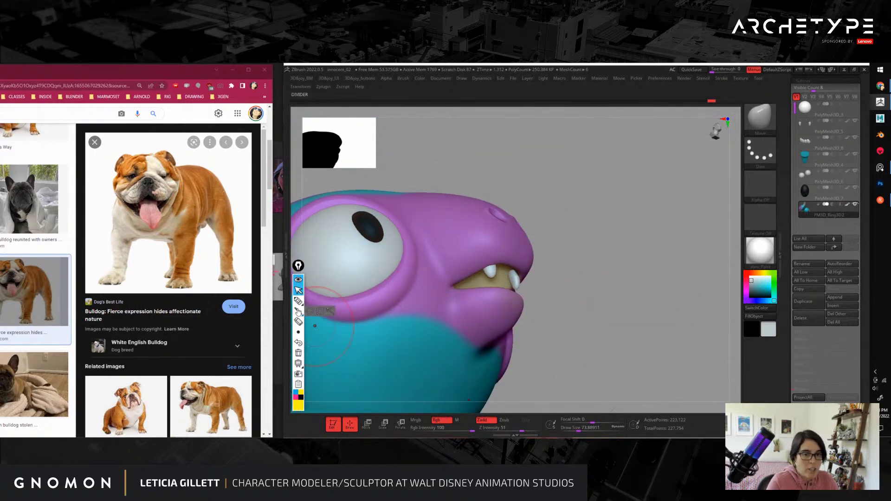
pyautogui.moveTo(634, 144)
pyautogui.mouseDown()
pyautogui.moveTo(631, 162)
pyautogui.moveTo(667, 157)
pyautogui.mouseUp()
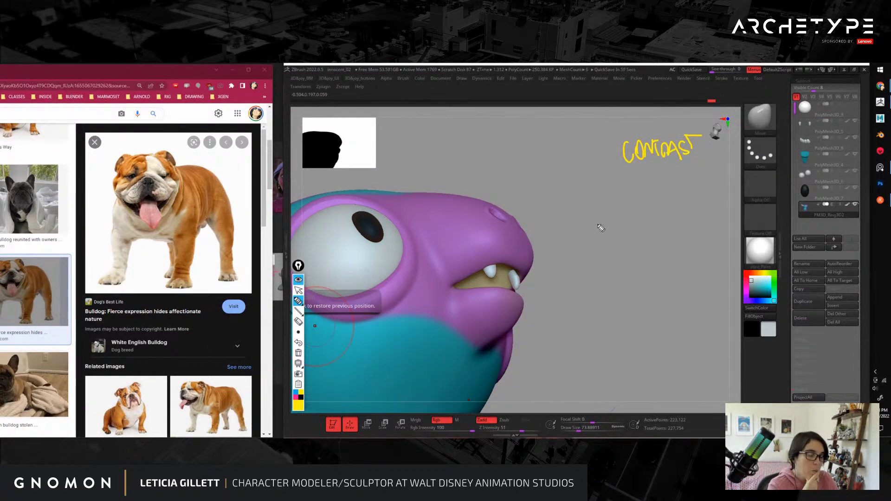
pyautogui.moveTo(669, 175); pyautogui.dragTo(676, 226)
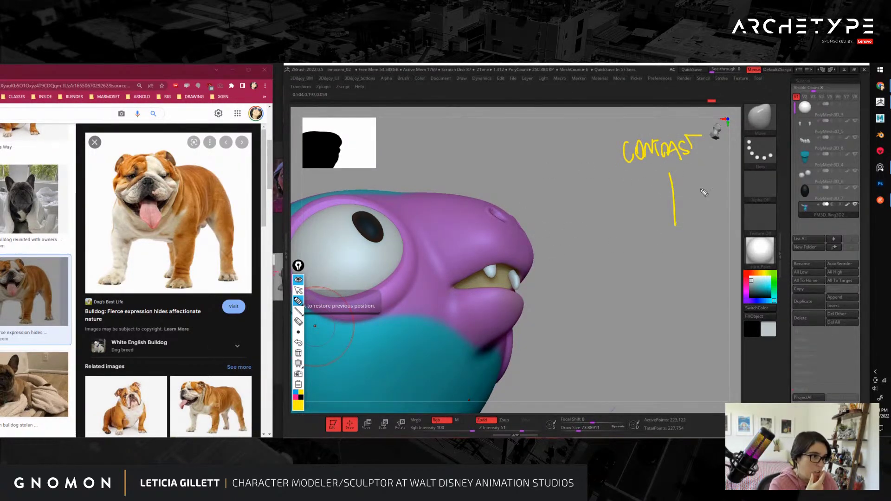
pyautogui.moveTo(687, 171); pyautogui.dragTo(702, 227)
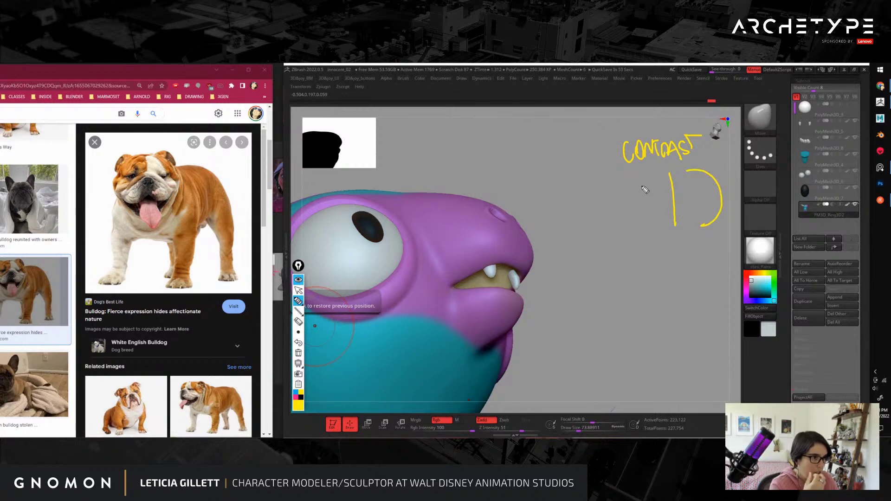
# Step: Draw an arrow pointing to the straight and curved lines, plus three shrinking boxes linked to "CONTRAST" by a second arrow
pyautogui.moveTo(636, 182); pyautogui.dragTo(659, 201)
pyautogui.moveTo(658, 246)
pyautogui.mouseDown()
pyautogui.moveTo(660, 289)
pyautogui.moveTo(705, 277)
pyautogui.moveTo(715, 287)
pyautogui.mouseUp()
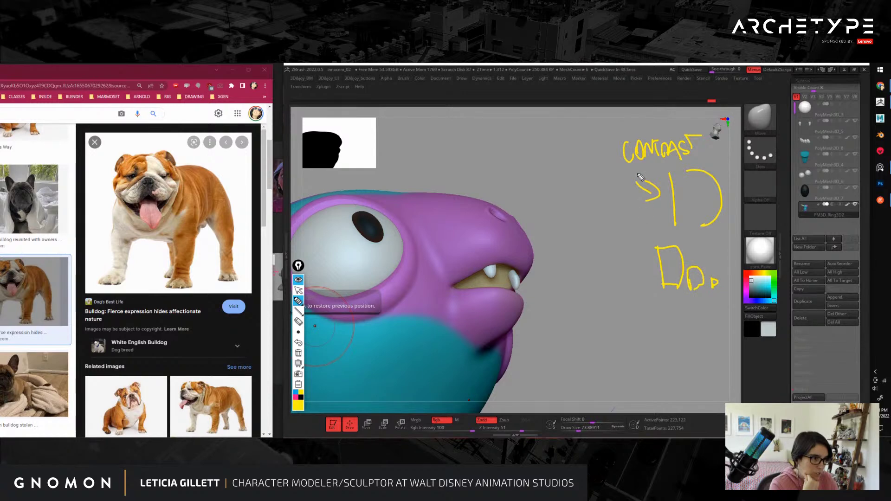
pyautogui.moveTo(638, 176); pyautogui.dragTo(654, 274)
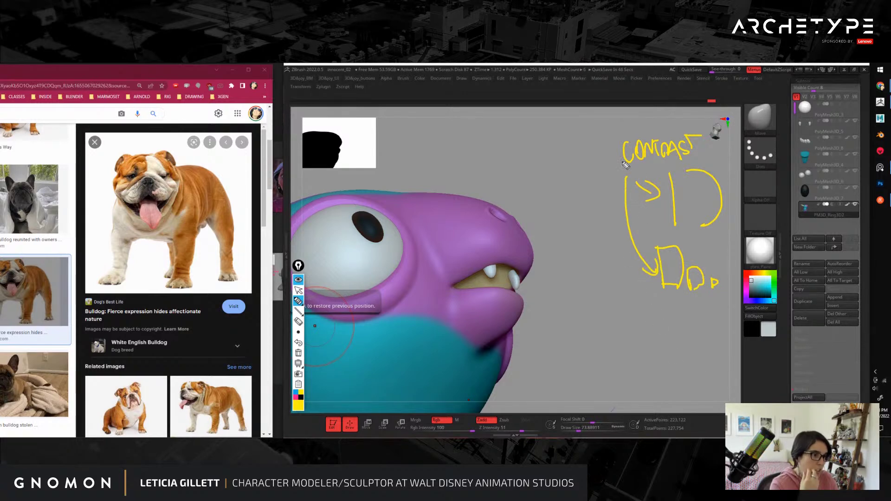
# Step: Add an arrow from "CONTRAST" to "S x S", spell out SHARP and SMOOTH vertically, and clear all the annotations
pyautogui.moveTo(631, 163)
pyautogui.mouseDown()
pyautogui.moveTo(649, 350)
pyautogui.moveTo(676, 341)
pyautogui.moveTo(698, 349)
pyautogui.mouseUp()
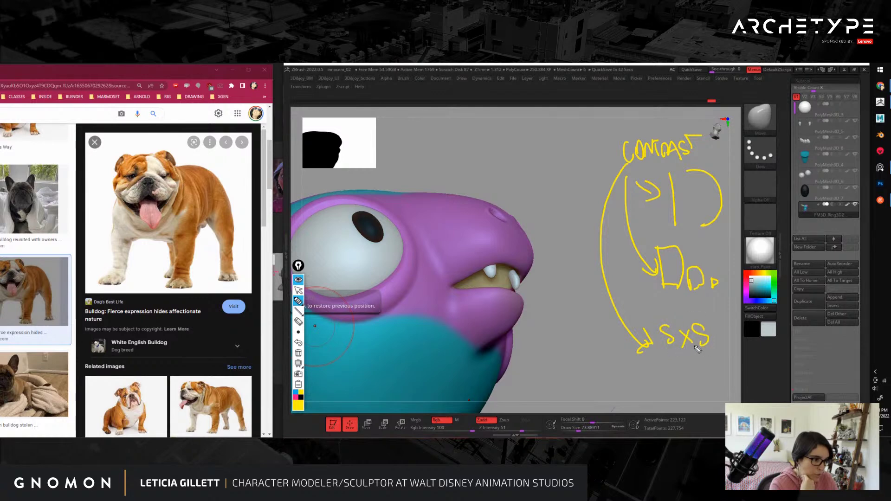
pyautogui.moveTo(669, 319)
pyautogui.mouseDown()
pyautogui.moveTo(700, 326)
pyautogui.moveTo(706, 306)
pyautogui.mouseUp()
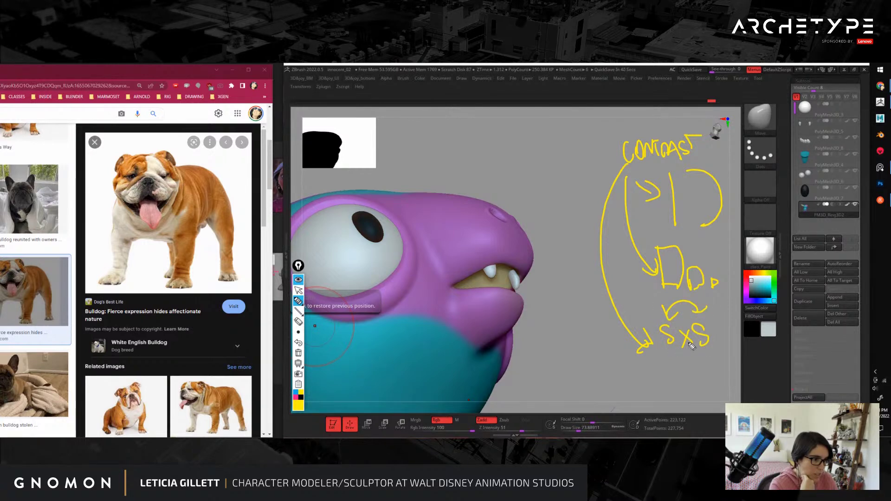
pyautogui.moveTo(669, 355); pyautogui.dragTo(673, 354)
pyautogui.moveTo(670, 361); pyautogui.dragTo(667, 369)
pyautogui.moveTo(671, 362); pyautogui.dragTo(675, 370)
pyautogui.moveTo(668, 366); pyautogui.dragTo(669, 383)
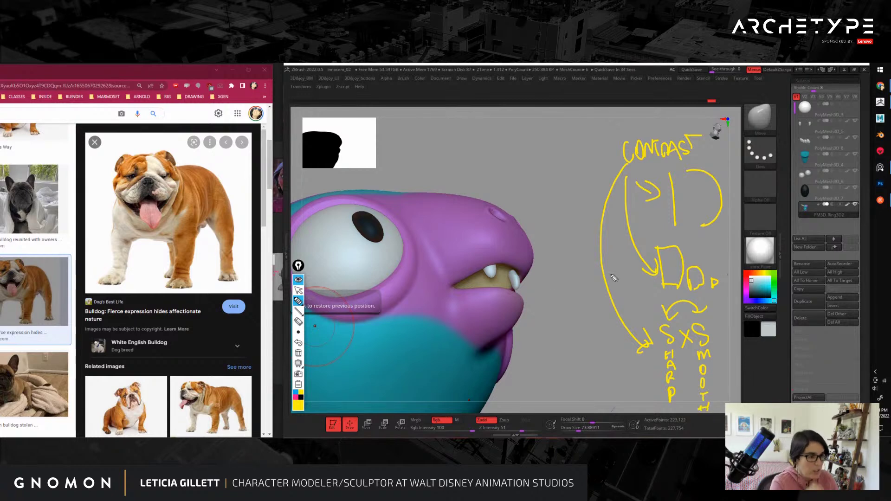
pyautogui.click(299, 353)
pyautogui.click(298, 290)
# Step: Switch to the MAHcut Mech A brush at a size of about 25 and sharpen the lower lip's edge
pyautogui.moveTo(624, 226)
pyautogui.mouseDown()
pyautogui.moveTo(582, 260)
pyautogui.moveTo(594, 268)
pyautogui.moveTo(605, 311)
pyautogui.moveTo(622, 293)
pyautogui.mouseUp()
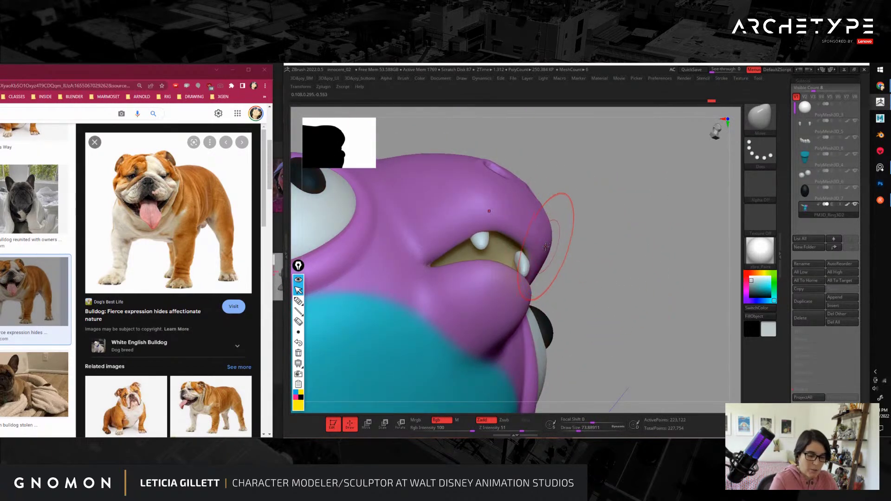
pyautogui.press('2')
pyautogui.press('s')
pyautogui.moveTo(494, 216); pyautogui.dragTo(474, 217)
pyautogui.moveTo(638, 213)
pyautogui.mouseDown()
pyautogui.moveTo(611, 245)
pyautogui.moveTo(718, 314)
pyautogui.moveTo(607, 193)
pyautogui.moveTo(627, 231)
pyautogui.moveTo(654, 231)
pyautogui.mouseUp()
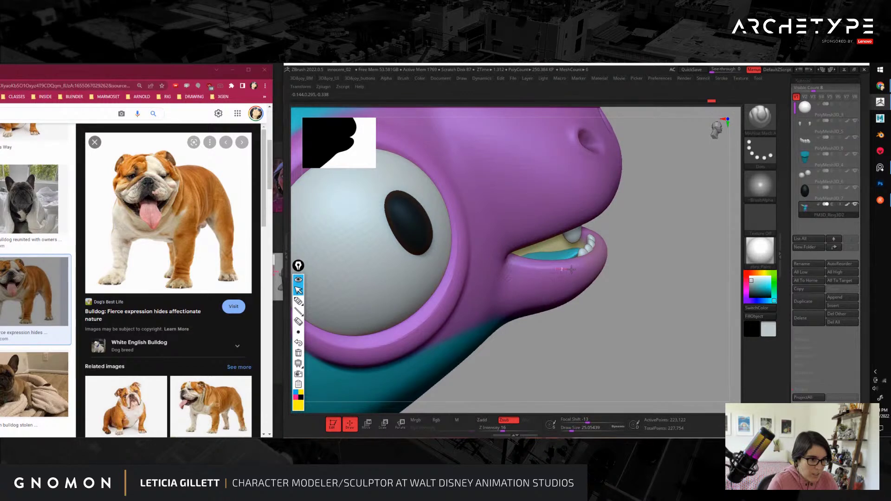
pyautogui.moveTo(572, 269); pyautogui.dragTo(604, 255)
pyautogui.moveTo(646, 236); pyautogui.dragTo(623, 236)
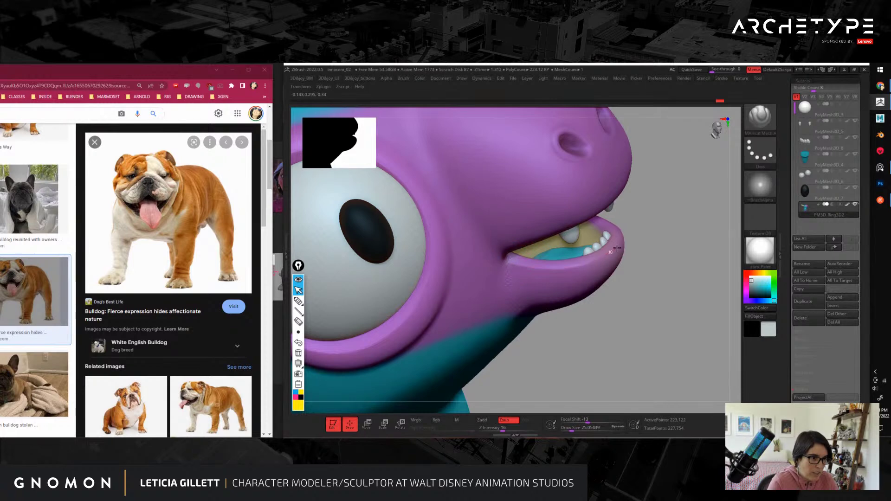
pyautogui.keyDown('alt'); pyautogui.moveTo(648, 244); pyautogui.dragTo(655, 284); pyautogui.keyUp('alt')
# Step: Set the selection brush to SelectRect and isolate the front of the face around the mouth
pyautogui.keyDown('ctrl'); pyautogui.keyDown('shift'); pyautogui.click(760, 116); pyautogui.keyUp('shift'); pyautogui.keyUp('ctrl')
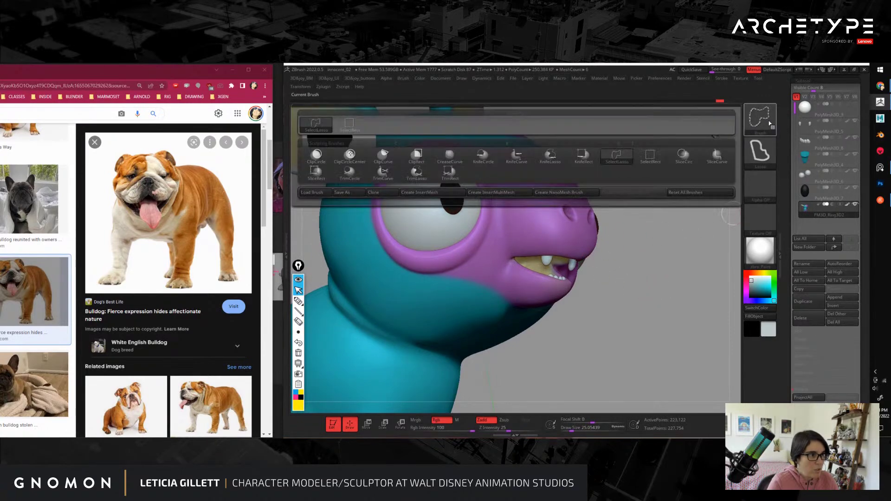
pyautogui.click(659, 157)
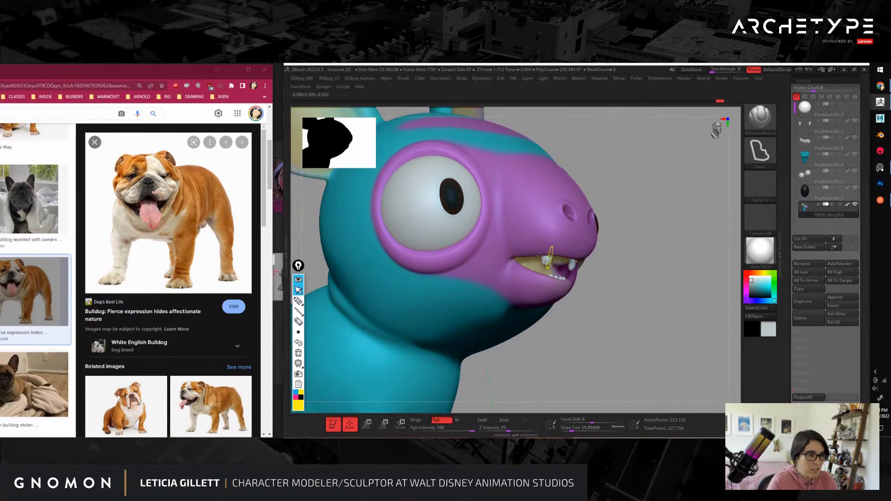
pyautogui.moveTo(641, 260)
pyautogui.mouseDown()
pyautogui.moveTo(587, 235)
pyautogui.moveTo(659, 255)
pyautogui.moveTo(618, 260)
pyautogui.mouseUp()
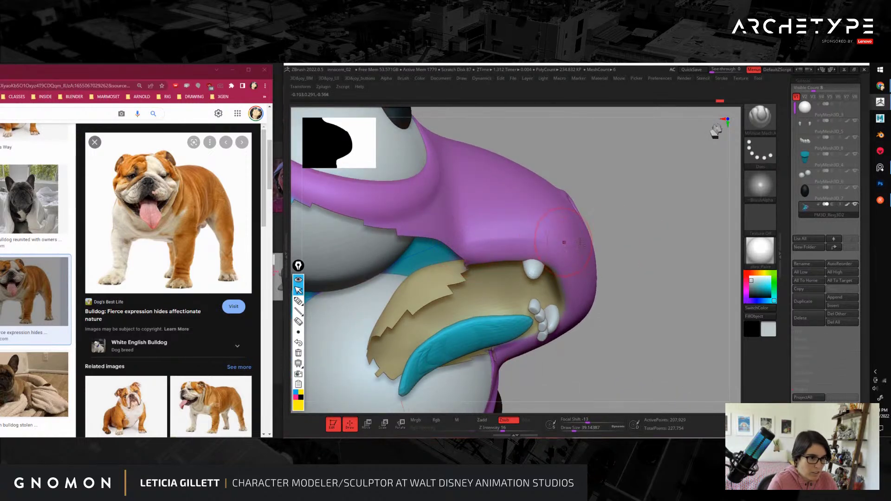
# Step: Polish the lip planes around the isolated mouth with MAHcut Mech A at a size of about 39
pyautogui.moveTo(581, 242)
pyautogui.mouseDown()
pyautogui.moveTo(656, 255)
pyautogui.moveTo(650, 235)
pyautogui.moveTo(656, 279)
pyautogui.moveTo(557, 229)
pyautogui.mouseUp()
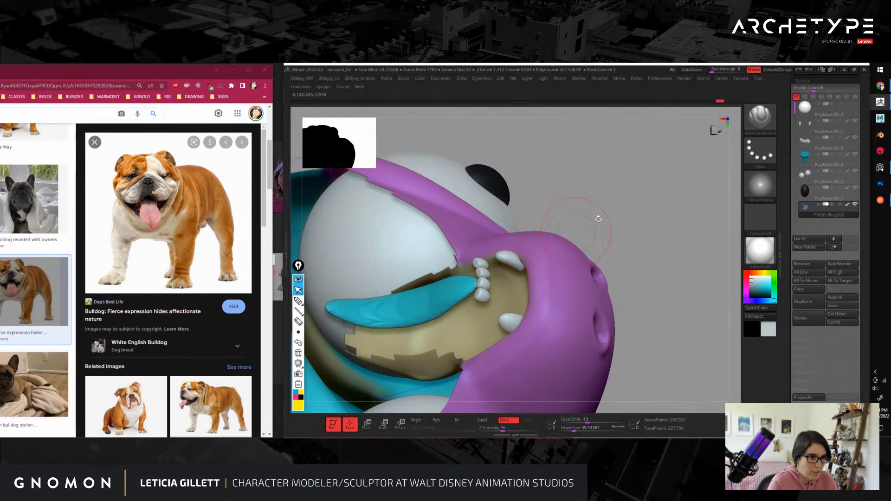
pyautogui.moveTo(598, 218); pyautogui.dragTo(472, 375)
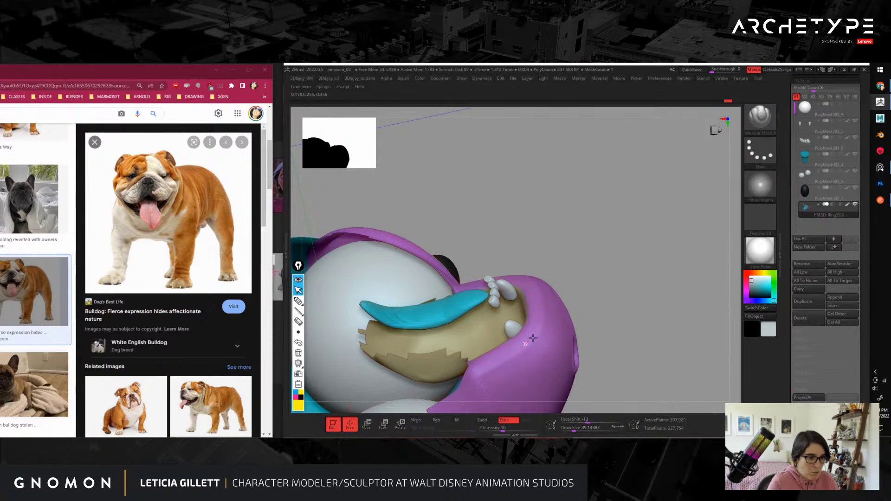
pyautogui.moveTo(532, 339); pyautogui.dragTo(538, 337, button='right')
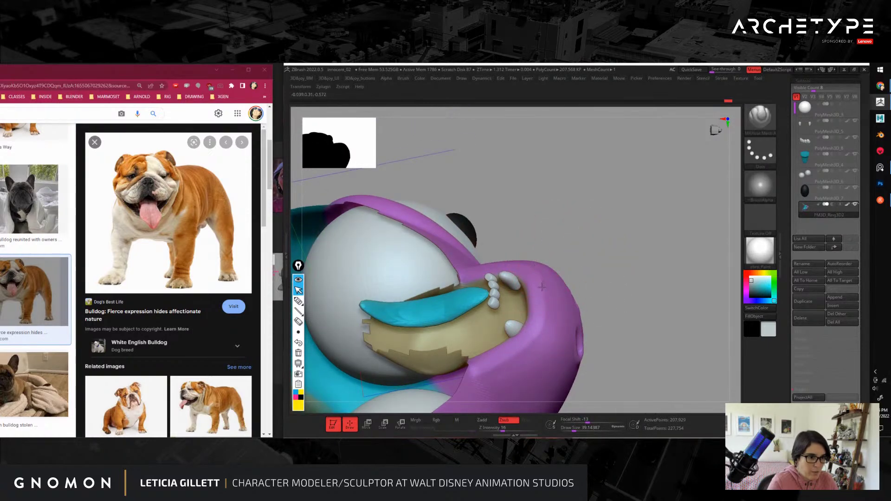
pyautogui.moveTo(584, 284); pyautogui.dragTo(363, 315, button='right')
# Step: Trace the lower eyelid's planes and the cheek profile with the annotation pen, and clear the drawing
pyautogui.click(298, 301)
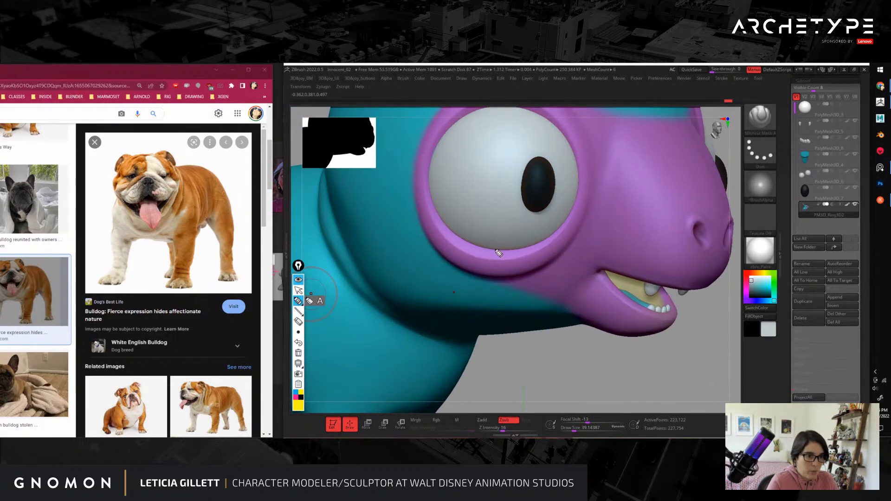
pyautogui.moveTo(494, 247); pyautogui.dragTo(489, 252)
pyautogui.moveTo(436, 215)
pyautogui.mouseDown()
pyautogui.moveTo(483, 260)
pyautogui.moveTo(485, 249)
pyautogui.moveTo(503, 323)
pyautogui.mouseUp()
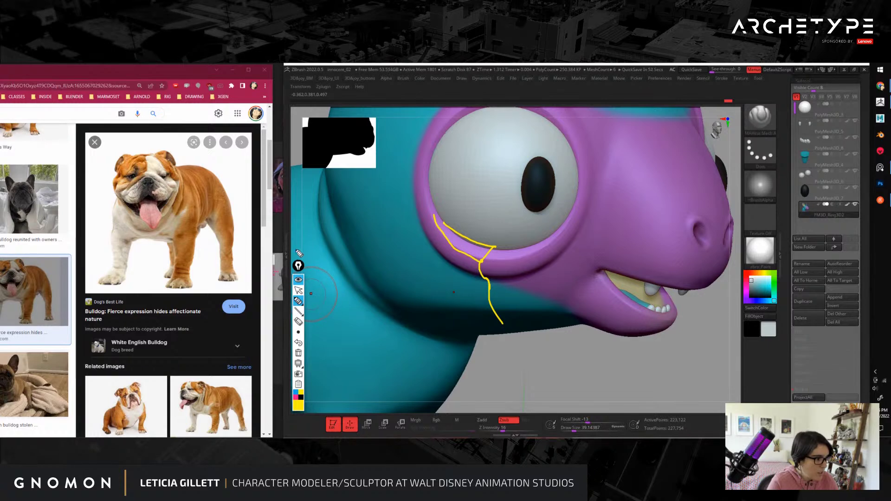
pyautogui.click(299, 353)
pyautogui.click(299, 290)
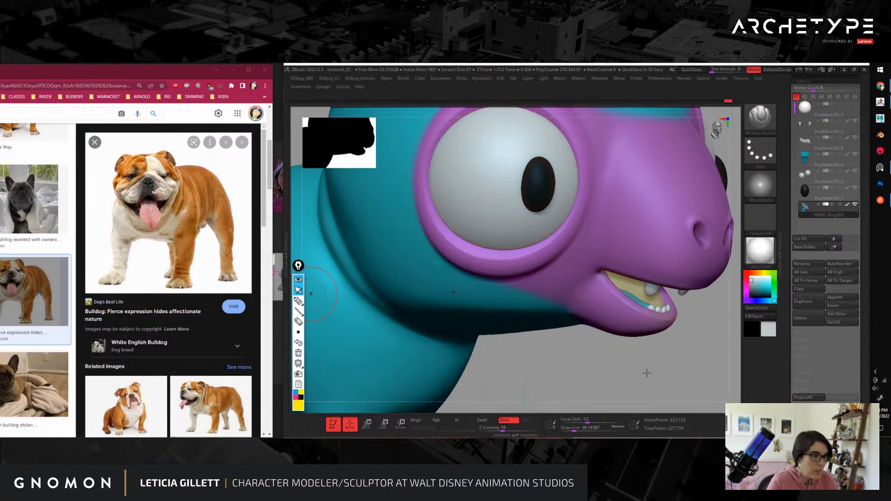
# Step: Write the brush name "MAHCUT MECH A" beside the mouth with the annotation pen
pyautogui.keyDown('alt'); pyautogui.moveTo(702, 356); pyautogui.dragTo(678, 273); pyautogui.keyUp('alt')
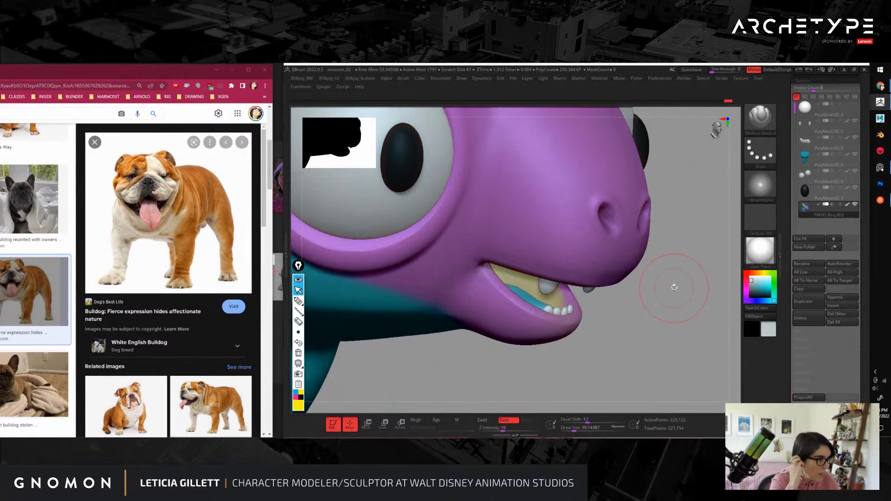
pyautogui.click(298, 301)
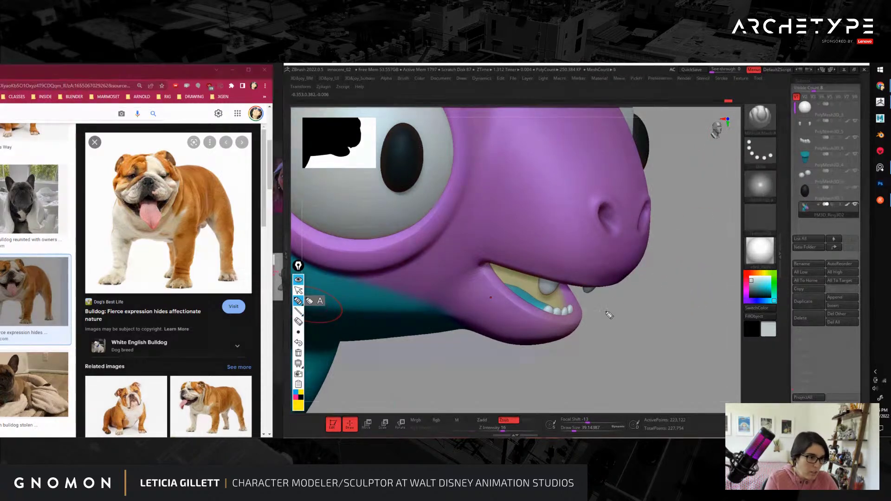
pyautogui.moveTo(592, 323)
pyautogui.mouseDown()
pyautogui.moveTo(617, 312)
pyautogui.moveTo(645, 320)
pyautogui.mouseUp()
pyautogui.moveTo(629, 310)
pyautogui.mouseDown()
pyautogui.moveTo(646, 307)
pyautogui.moveTo(658, 321)
pyautogui.mouseUp()
pyautogui.moveTo(671, 277)
pyautogui.mouseDown()
pyautogui.moveTo(672, 317)
pyautogui.moveTo(699, 323)
pyautogui.mouseUp()
pyautogui.moveTo(705, 302); pyautogui.dragTo(715, 308)
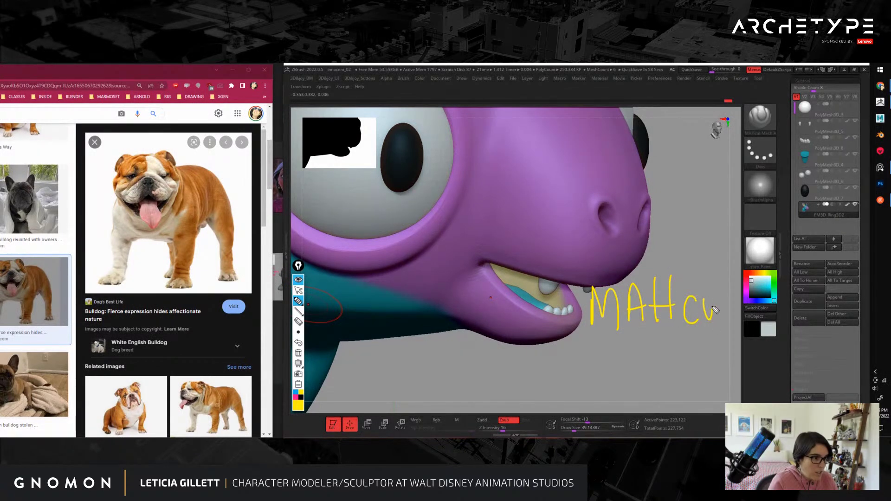
pyautogui.moveTo(590, 357); pyautogui.dragTo(628, 358)
pyautogui.moveTo(641, 355)
pyautogui.mouseDown()
pyautogui.moveTo(651, 344)
pyautogui.moveTo(649, 369)
pyautogui.mouseUp()
pyautogui.moveTo(659, 342); pyautogui.dragTo(658, 372)
pyautogui.moveTo(668, 341)
pyautogui.mouseDown()
pyautogui.moveTo(670, 371)
pyautogui.moveTo(711, 373)
pyautogui.moveTo(715, 360)
pyautogui.mouseUp()
# Step: Circle the written brush name, mark the brush alpha with an arrow and a cross, and clear the annotations
pyautogui.moveTo(754, 254); pyautogui.dragTo(663, 244)
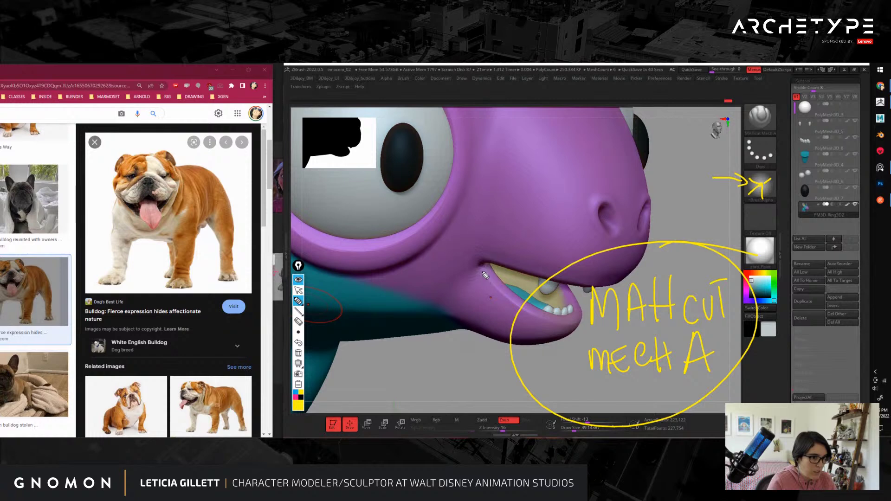
pyautogui.click(300, 355)
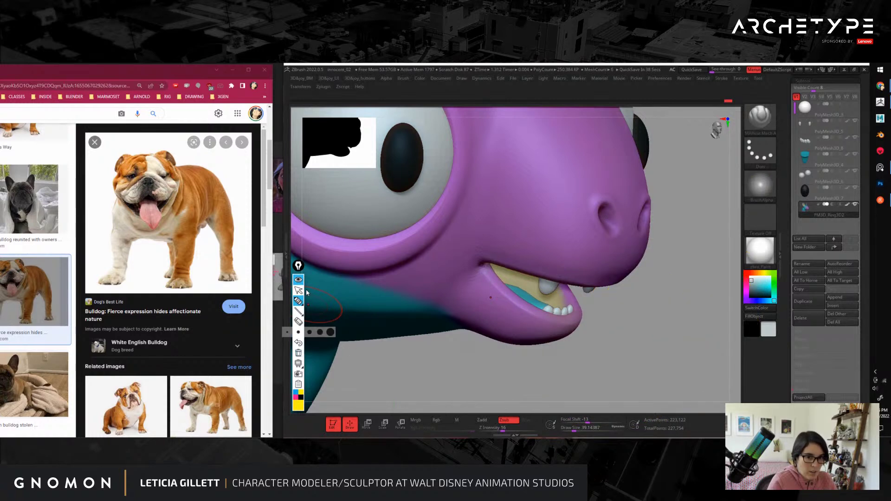
pyautogui.click(298, 291)
# Step: Reduce the MAHcut Mech A brush to a size of about 9 and sharpen the mouth corner and upper lip edge
pyautogui.moveTo(673, 320); pyautogui.dragTo(676, 326)
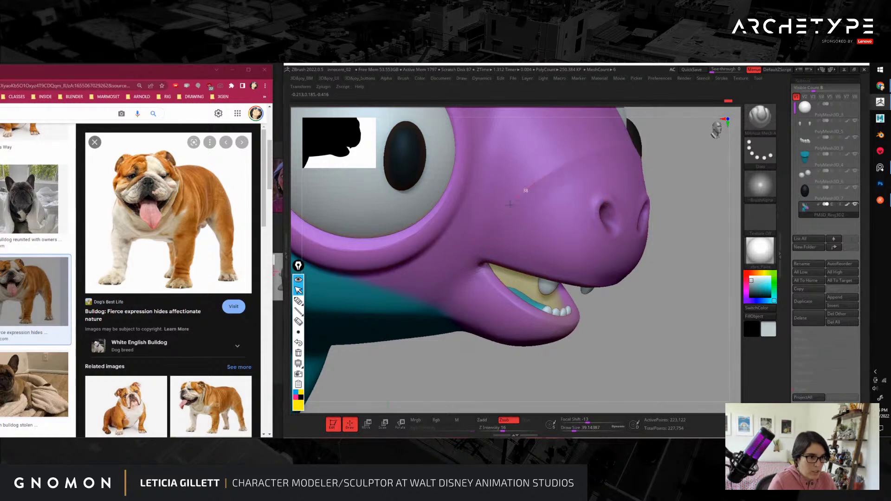
pyautogui.moveTo(603, 184)
pyautogui.mouseDown()
pyautogui.moveTo(706, 280)
pyautogui.moveTo(637, 271)
pyautogui.moveTo(711, 243)
pyautogui.moveTo(651, 307)
pyautogui.mouseUp()
pyautogui.press('s')
pyautogui.moveTo(460, 249); pyautogui.dragTo(453, 249)
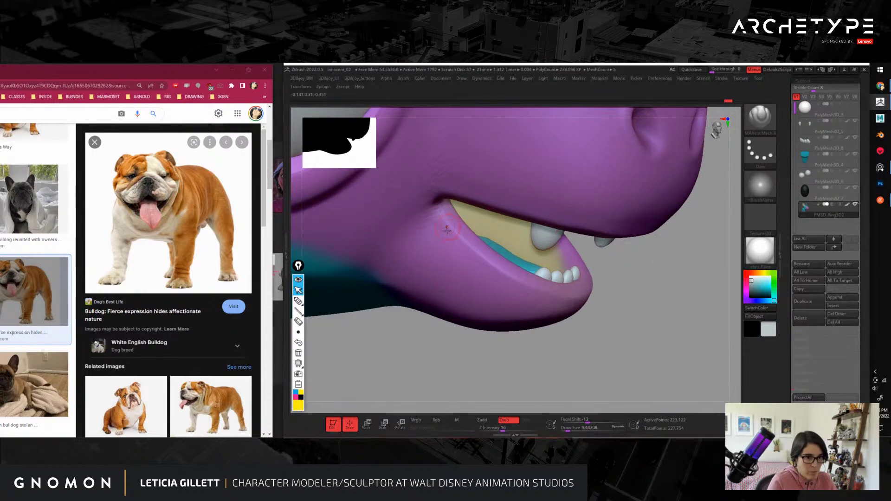
pyautogui.moveTo(624, 331)
pyautogui.mouseDown()
pyautogui.moveTo(630, 348)
pyautogui.moveTo(446, 219)
pyautogui.mouseUp()
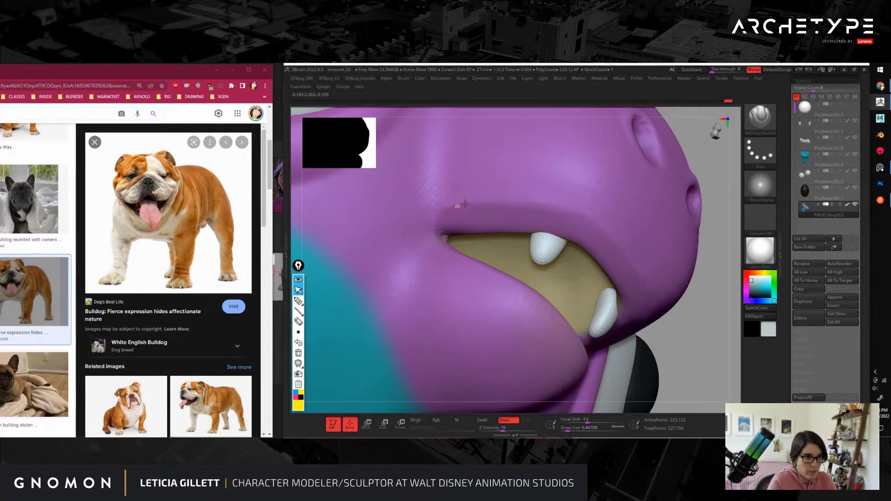
pyautogui.moveTo(465, 204); pyautogui.dragTo(541, 205)
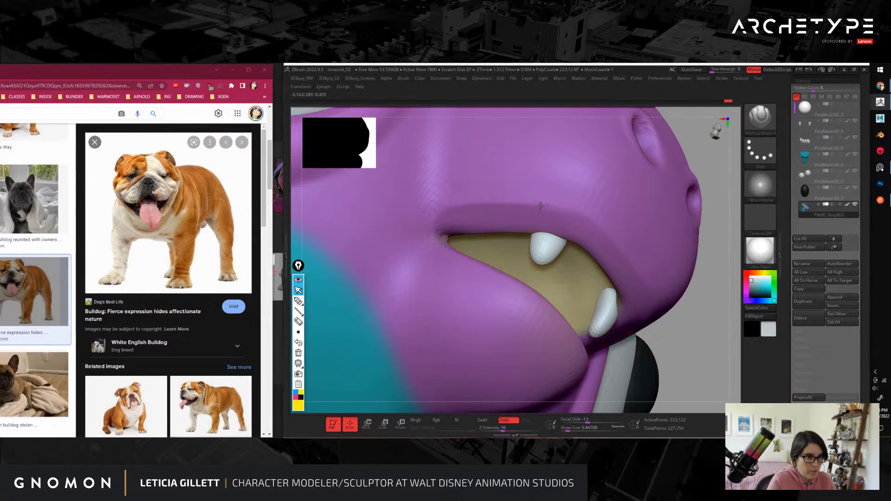
pyautogui.moveTo(695, 378)
pyautogui.keyDown('alt'); pyautogui.mouseDown()
pyautogui.moveTo(668, 272)
pyautogui.moveTo(672, 313)
pyautogui.moveTo(639, 291)
pyautogui.moveTo(678, 279)
pyautogui.moveTo(661, 297)
pyautogui.moveTo(677, 292)
pyautogui.moveTo(664, 278)
pyautogui.moveTo(526, 214)
pyautogui.mouseUp(); pyautogui.keyUp('alt')
# Step: Sharpen the rim above and beside the eye with MAHcut Mech A, using brush sizes of about 16 and 33
pyautogui.press('s')
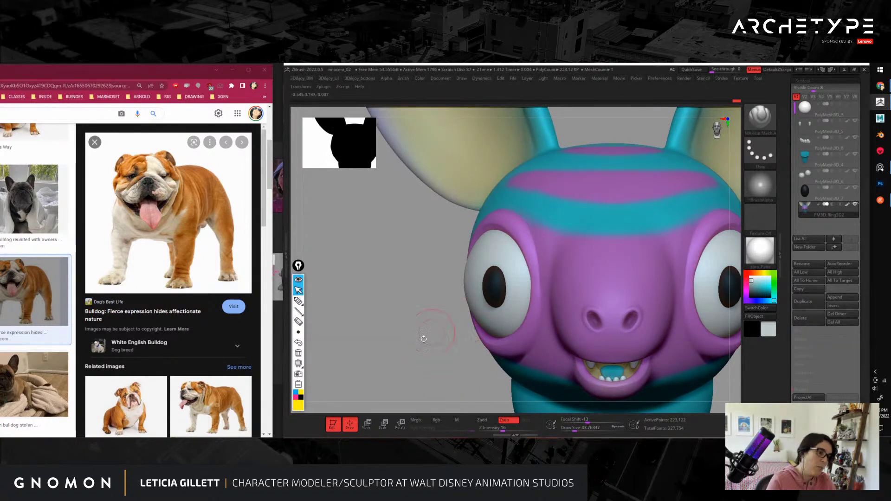
pyautogui.moveTo(423, 338)
pyautogui.mouseDown()
pyautogui.moveTo(485, 343)
pyautogui.moveTo(411, 346)
pyautogui.moveTo(417, 336)
pyautogui.moveTo(415, 351)
pyautogui.mouseUp()
pyautogui.press('s')
pyautogui.moveTo(518, 234); pyautogui.dragTo(511, 234)
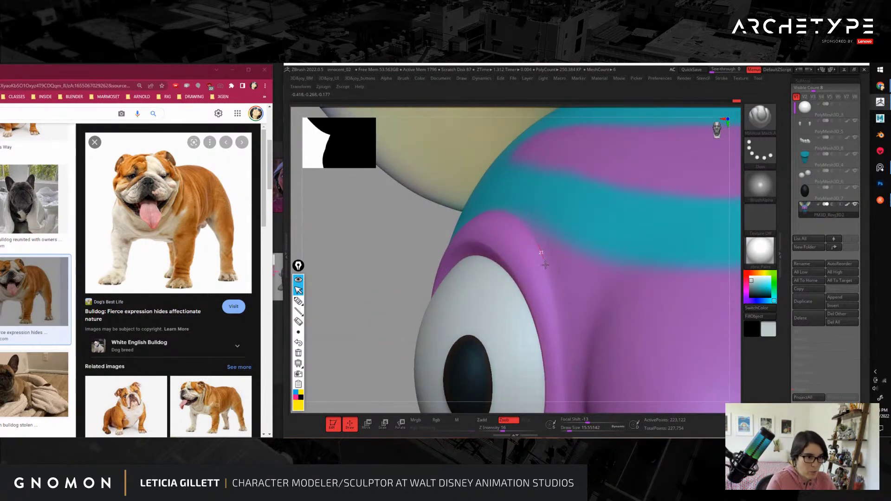
pyautogui.keyDown('shift'); pyautogui.moveTo(531, 278); pyautogui.dragTo(519, 254); pyautogui.keyUp('shift')
pyautogui.press('s')
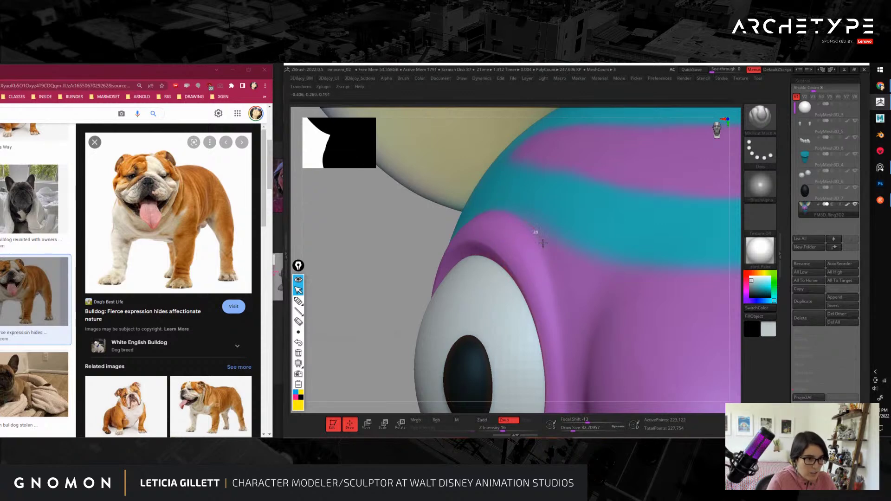
pyautogui.moveTo(557, 305); pyautogui.dragTo(563, 366)
# Step: Reduce the brush to a size of about 12 and sharpen the ankle crease above the front foot's toes
pyautogui.keyDown('alt'); pyautogui.moveTo(381, 264); pyautogui.dragTo(363, 211); pyautogui.keyUp('alt')
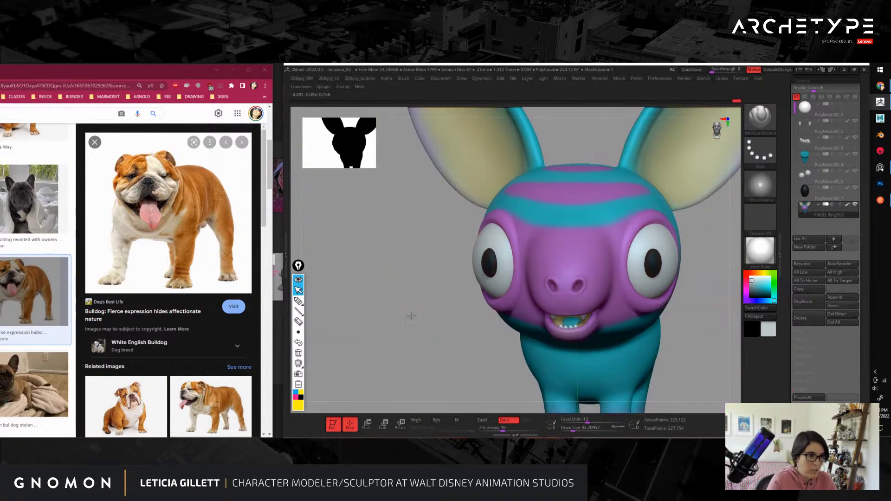
pyautogui.moveTo(412, 316)
pyautogui.keyDown('alt'); pyautogui.mouseDown()
pyautogui.moveTo(402, 294)
pyautogui.moveTo(420, 338)
pyautogui.mouseUp(); pyautogui.keyUp('alt')
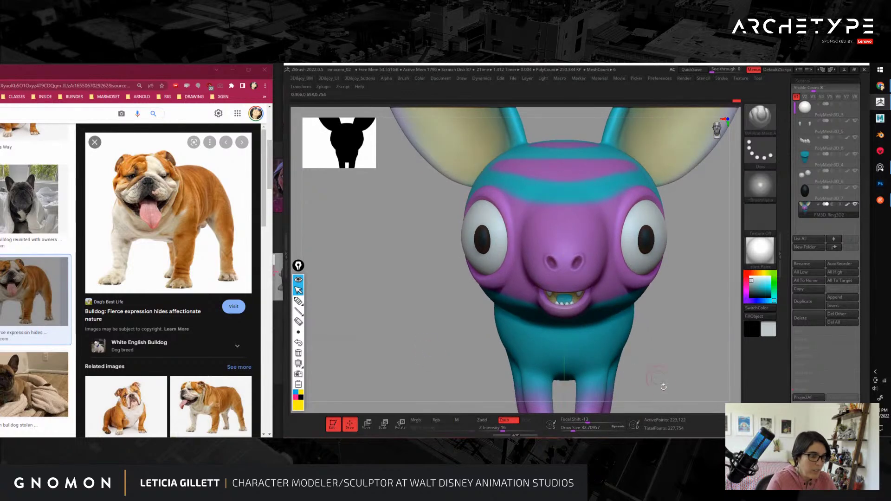
pyautogui.keyDown('alt'); pyautogui.moveTo(663, 386); pyautogui.dragTo(531, 246); pyautogui.keyUp('alt')
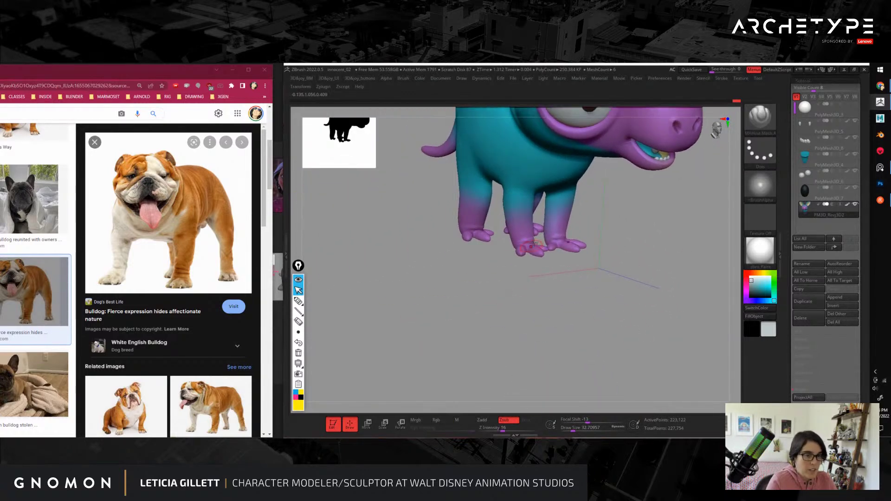
pyautogui.keyDown('alt'); pyautogui.moveTo(477, 317); pyautogui.dragTo(506, 394); pyautogui.keyUp('alt')
pyautogui.keyDown('alt'); pyautogui.moveTo(601, 287); pyautogui.dragTo(596, 319); pyautogui.keyUp('alt')
pyautogui.press('s')
pyautogui.moveTo(553, 298); pyautogui.dragTo(547, 298)
pyautogui.moveTo(622, 289)
pyautogui.mouseDown()
pyautogui.moveTo(552, 302)
pyautogui.moveTo(564, 311)
pyautogui.mouseUp()
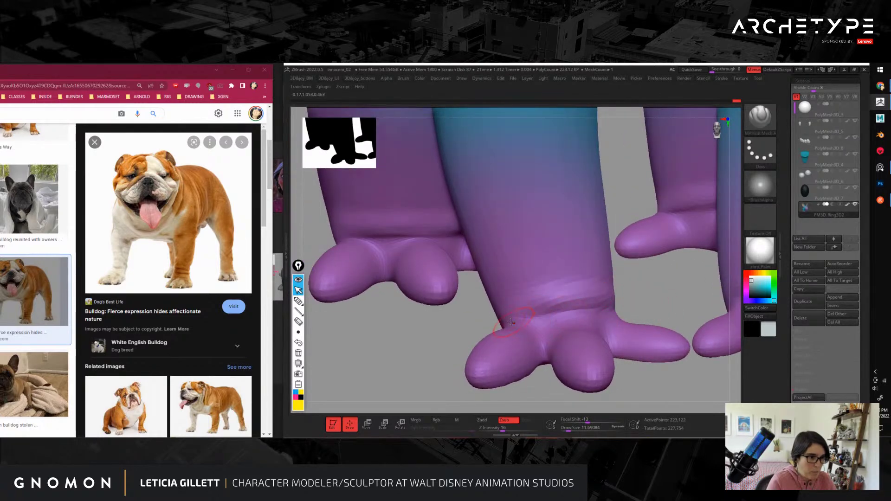
# Step: Sharpen the inner rim at the base of the large ear with a brush size of about 29 and smooth near the ear tip
pyautogui.moveTo(677, 309)
pyautogui.mouseDown()
pyautogui.moveTo(710, 341)
pyautogui.moveTo(689, 288)
pyautogui.moveTo(665, 282)
pyautogui.moveTo(642, 311)
pyautogui.moveTo(658, 326)
pyautogui.moveTo(641, 314)
pyautogui.moveTo(576, 320)
pyautogui.moveTo(668, 329)
pyautogui.moveTo(619, 295)
pyautogui.moveTo(669, 302)
pyautogui.moveTo(643, 297)
pyautogui.moveTo(673, 329)
pyautogui.moveTo(716, 439)
pyautogui.mouseUp()
pyautogui.press('s')
pyautogui.moveTo(532, 274); pyautogui.dragTo(539, 275)
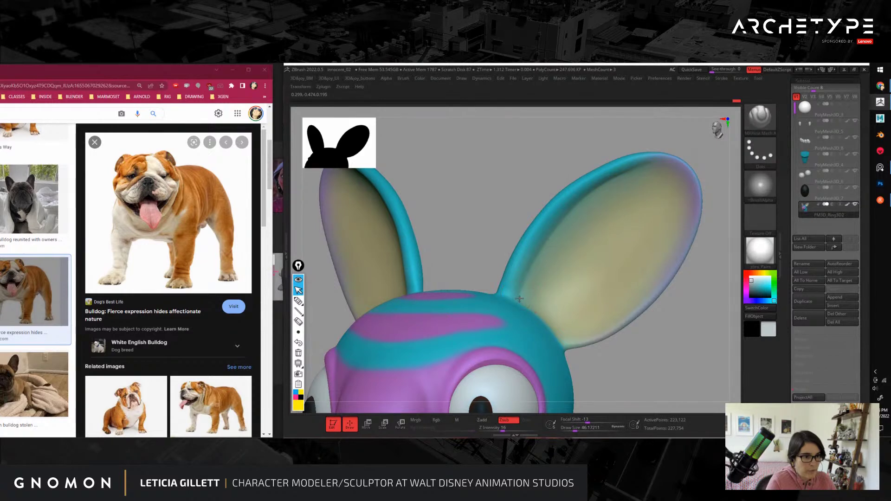
pyautogui.moveTo(536, 261); pyautogui.dragTo(555, 233)
pyautogui.hotkey('ctrl', 'z')
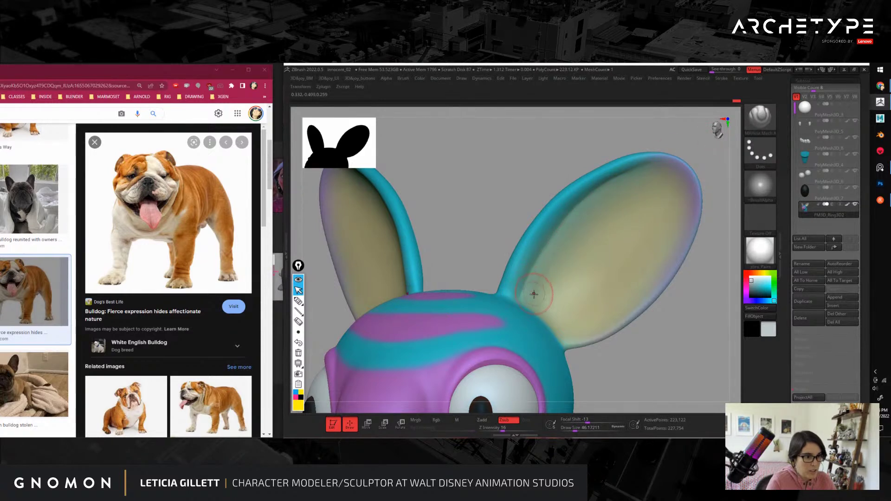
pyautogui.press('s')
pyautogui.moveTo(534, 296); pyautogui.dragTo(538, 284)
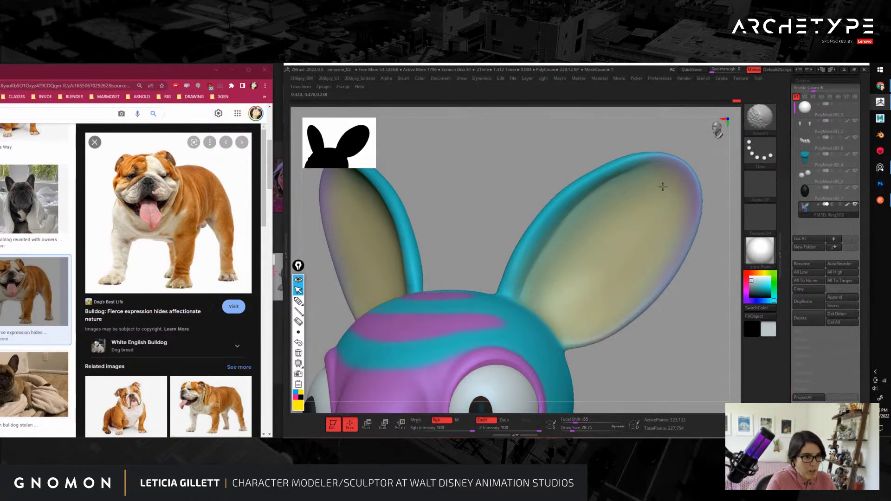
pyautogui.keyDown('shift'); pyautogui.moveTo(662, 187); pyautogui.dragTo(667, 185); pyautogui.keyUp('shift')
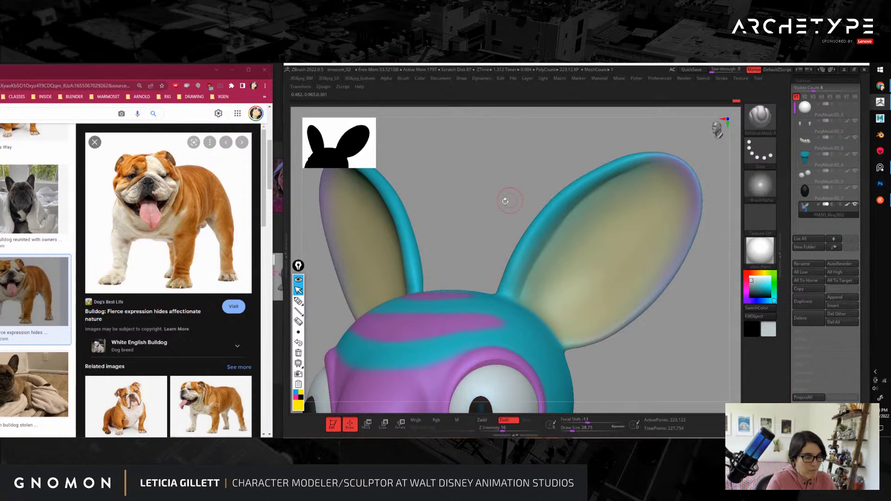
# Step: Trace the inner edges of both ears in yellow, add small marks beyond the ear tips, and clear the annotations
pyautogui.moveTo(505, 201); pyautogui.dragTo(481, 153)
pyautogui.keyDown('alt'); pyautogui.moveTo(644, 326); pyautogui.dragTo(589, 263); pyautogui.keyUp('alt')
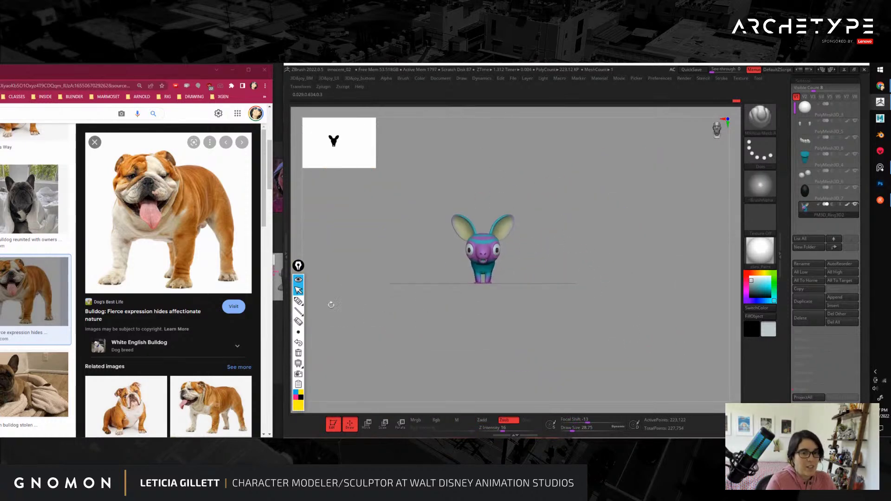
pyautogui.click(298, 301)
pyautogui.moveTo(492, 239)
pyautogui.mouseDown()
pyautogui.moveTo(519, 211)
pyautogui.moveTo(479, 240)
pyautogui.moveTo(455, 214)
pyautogui.mouseUp()
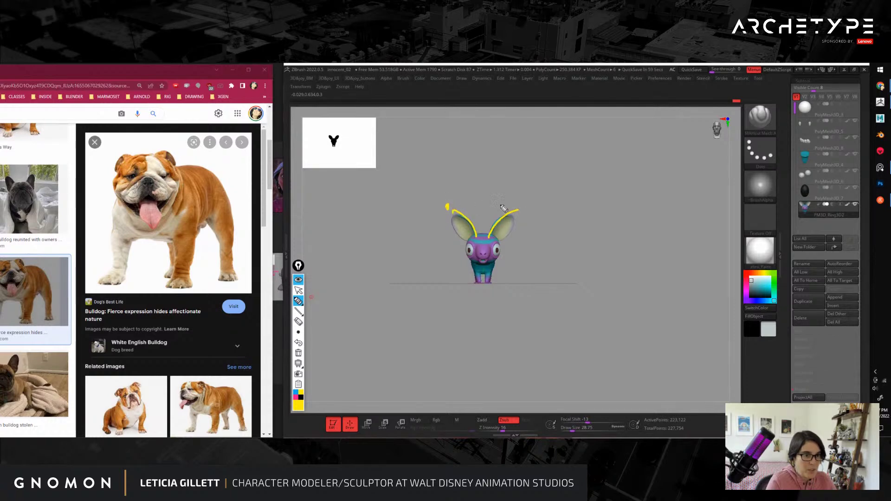
pyautogui.moveTo(532, 201); pyautogui.dragTo(528, 204)
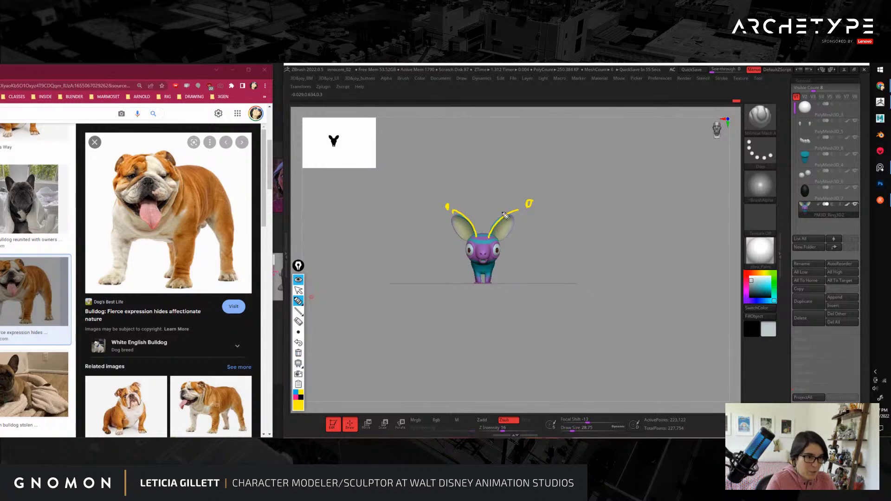
pyautogui.click(299, 352)
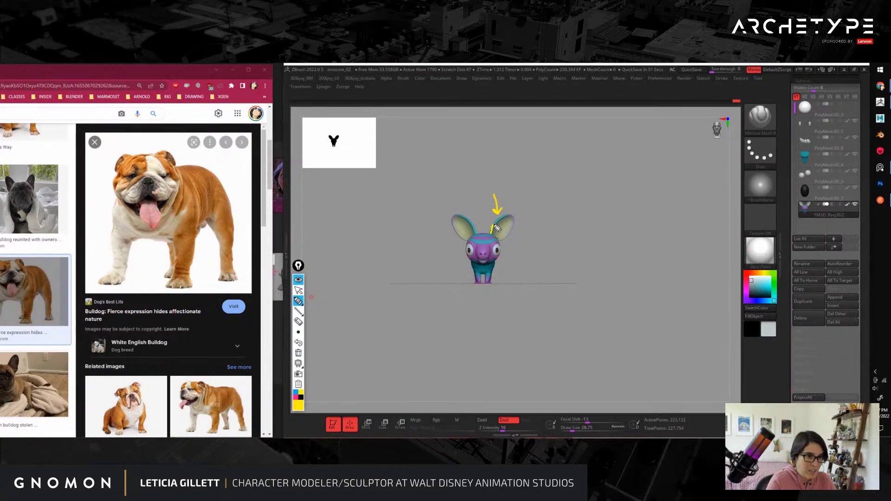
# Step: Highlight one ear's inner edge in yellow with arrows pointing at both sides of it, and clear the annotations
pyautogui.moveTo(497, 227); pyautogui.dragTo(511, 219)
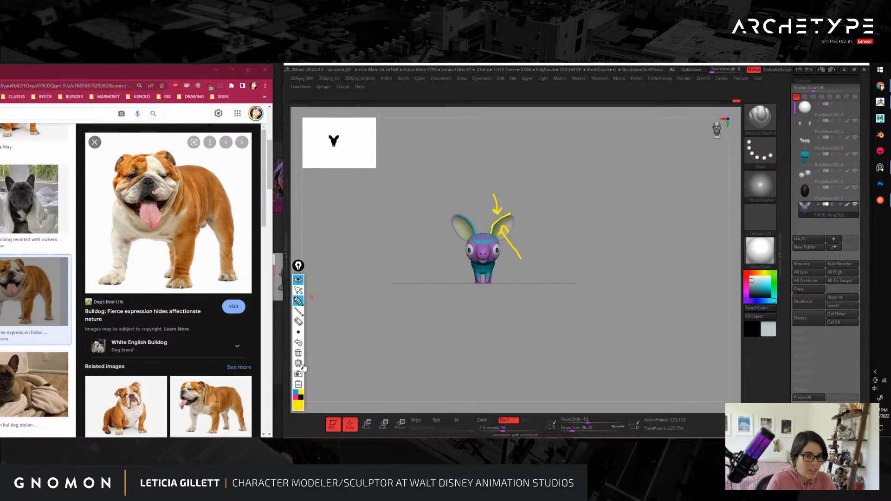
pyautogui.click(299, 353)
pyautogui.click(302, 293)
# Step: Bring the creature's legs into side view and open the related English Bulldog on a White Background photo as reference
pyautogui.moveTo(616, 356)
pyautogui.mouseDown()
pyautogui.moveTo(558, 273)
pyautogui.moveTo(608, 351)
pyautogui.moveTo(548, 235)
pyautogui.moveTo(606, 338)
pyautogui.moveTo(624, 344)
pyautogui.moveTo(627, 325)
pyautogui.moveTo(659, 330)
pyautogui.moveTo(600, 326)
pyautogui.moveTo(619, 327)
pyautogui.moveTo(664, 290)
pyautogui.moveTo(678, 292)
pyautogui.moveTo(659, 243)
pyautogui.moveTo(666, 259)
pyautogui.moveTo(640, 283)
pyautogui.moveTo(655, 310)
pyautogui.moveTo(648, 297)
pyautogui.mouseUp()
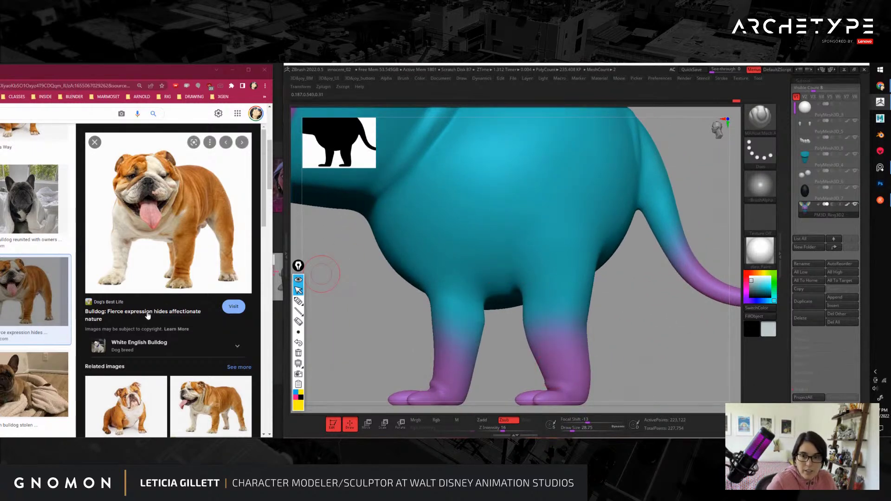
pyautogui.scroll(-3, 147, 313)
pyautogui.click(197, 280)
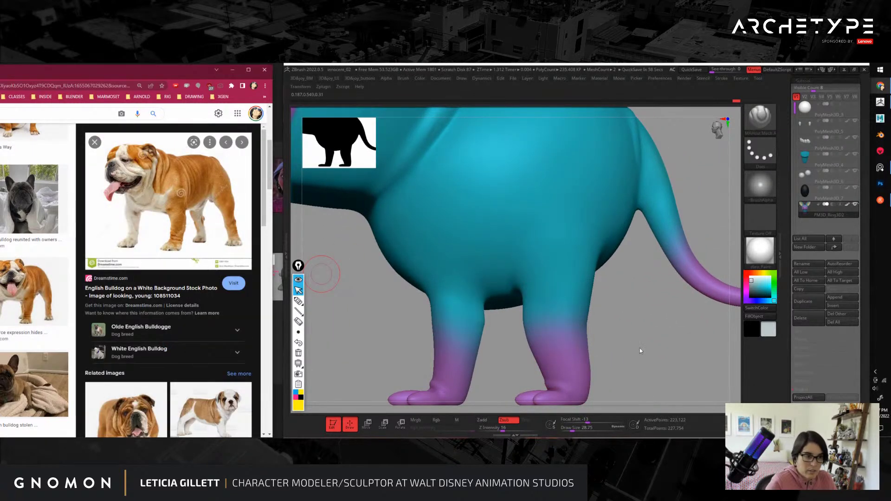
pyautogui.click(642, 347)
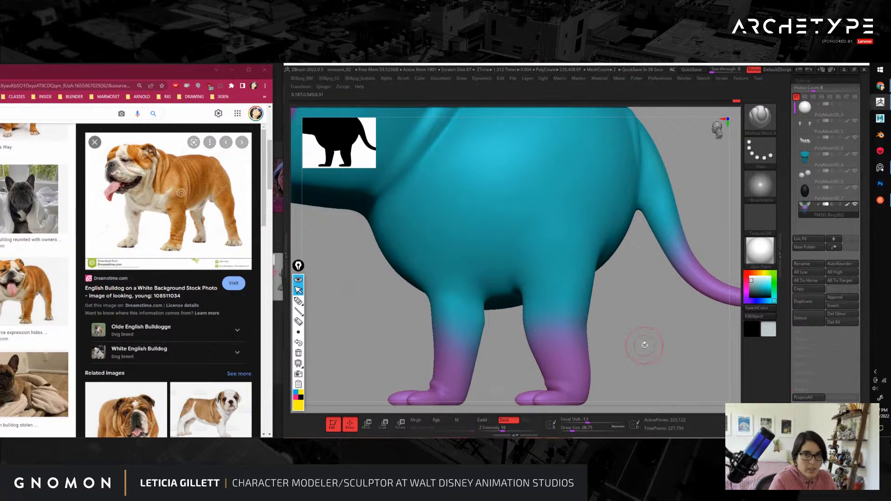
# Step: Outline the bulldog's hind thigh and front shoulder in yellow on the reference photo
pyautogui.click(298, 300)
pyautogui.moveTo(213, 194); pyautogui.dragTo(216, 171)
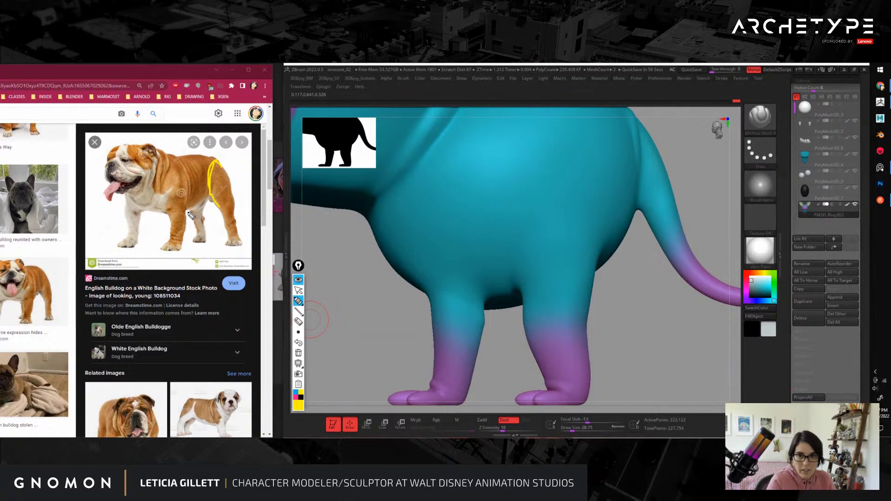
pyautogui.moveTo(191, 215); pyautogui.dragTo(190, 178)
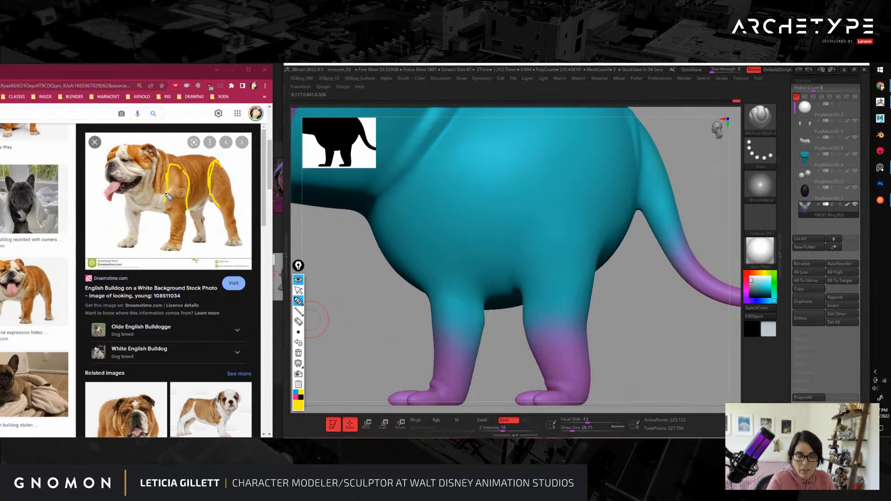
pyautogui.click(298, 290)
# Step: Carve the front edge of the hind thigh into the body with a brush size of about 27 and smooth its upper end
pyautogui.moveTo(625, 320); pyautogui.dragTo(625, 344)
pyautogui.moveTo(643, 307); pyautogui.dragTo(501, 281)
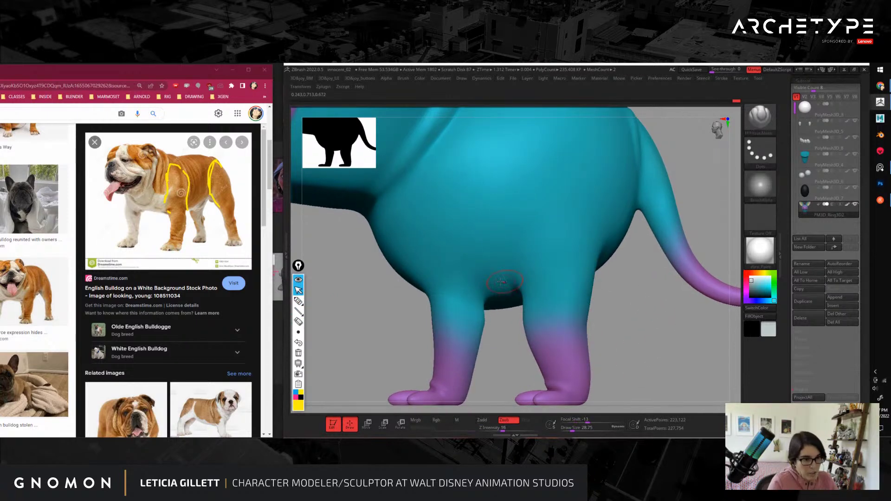
pyautogui.press('s')
pyautogui.click(518, 285)
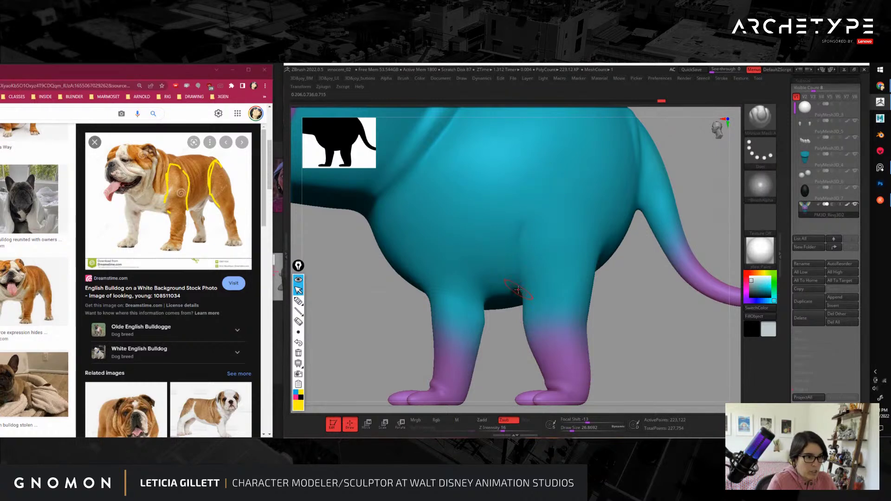
pyautogui.moveTo(637, 325); pyautogui.dragTo(630, 344)
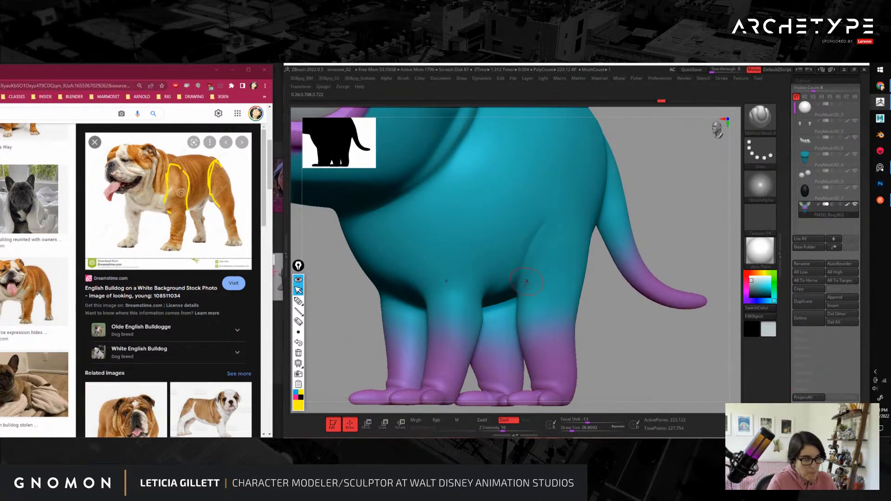
pyautogui.hotkey('ctrl', 'z')
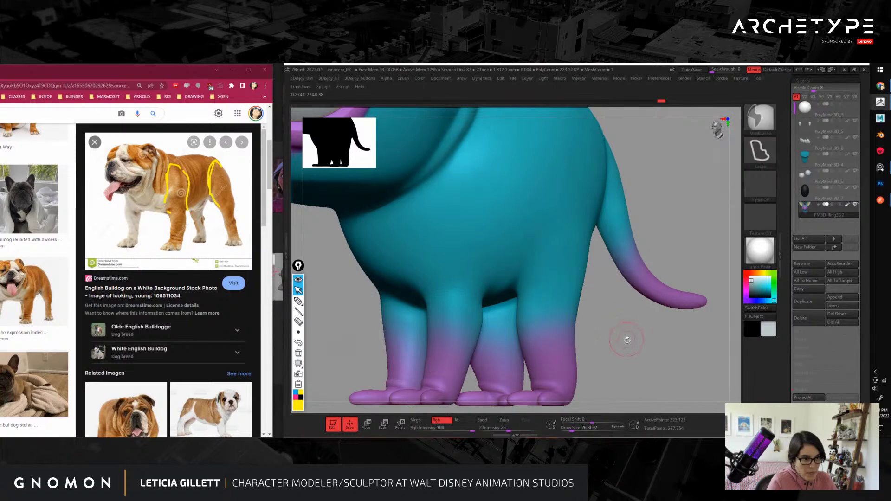
pyautogui.moveTo(521, 240); pyautogui.dragTo(517, 286)
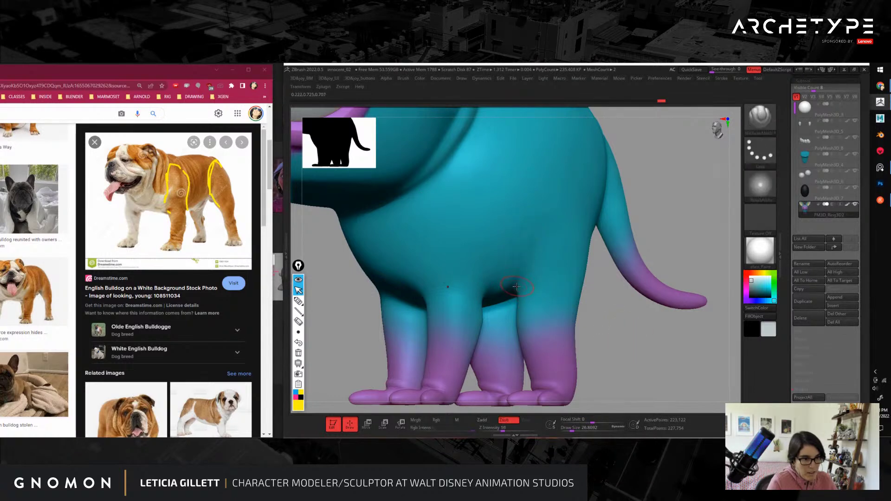
pyautogui.keyDown('shift'); pyautogui.moveTo(543, 224); pyautogui.dragTo(539, 226); pyautogui.keyUp('shift')
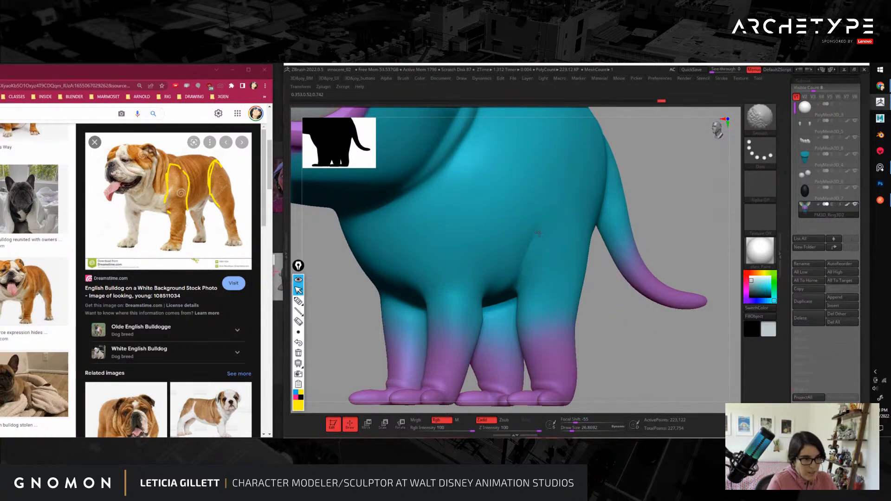
# Step: Adjust the junction of the hind leg and belly with the Move brush at a size of about 39
pyautogui.moveTo(640, 342)
pyautogui.keyDown('shift'); pyautogui.mouseDown()
pyautogui.moveTo(654, 346)
pyautogui.moveTo(593, 268)
pyautogui.moveTo(650, 366)
pyautogui.moveTo(553, 297)
pyautogui.mouseUp(); pyautogui.keyUp('shift')
pyautogui.press('b')
pyautogui.press('m')
pyautogui.press('v')
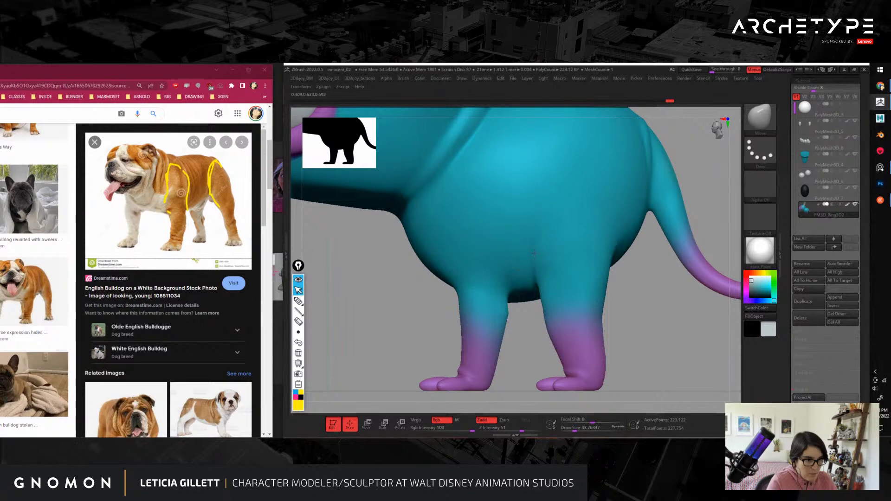
pyautogui.press('s')
pyautogui.moveTo(545, 296); pyautogui.dragTo(543, 295)
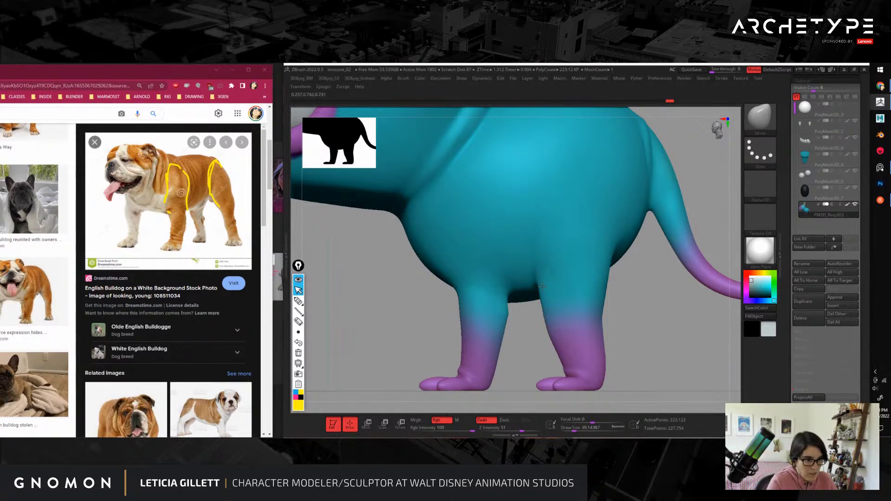
# Step: Soften the crease where the hind thigh meets the belly using the ClayBuildup, Smooth and Move brushes
pyautogui.press('b')
pyautogui.press('c')
pyautogui.press('b')
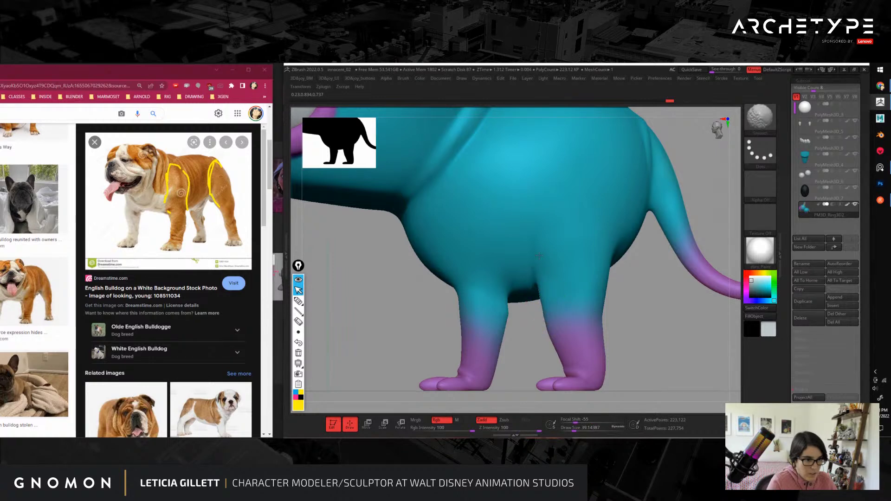
pyautogui.press('b')
pyautogui.press('m')
pyautogui.press('v')
# Step: Sharpen the hind thigh crease on the body's opposite side with MAHcut Mech A at a size of about 39
pyautogui.press('f')
pyautogui.moveTo(624, 328)
pyautogui.mouseDown()
pyautogui.moveTo(688, 320)
pyautogui.moveTo(642, 321)
pyautogui.moveTo(701, 353)
pyautogui.moveTo(580, 325)
pyautogui.mouseUp()
pyautogui.press('b')
pyautogui.press('m')
pyautogui.press('a')
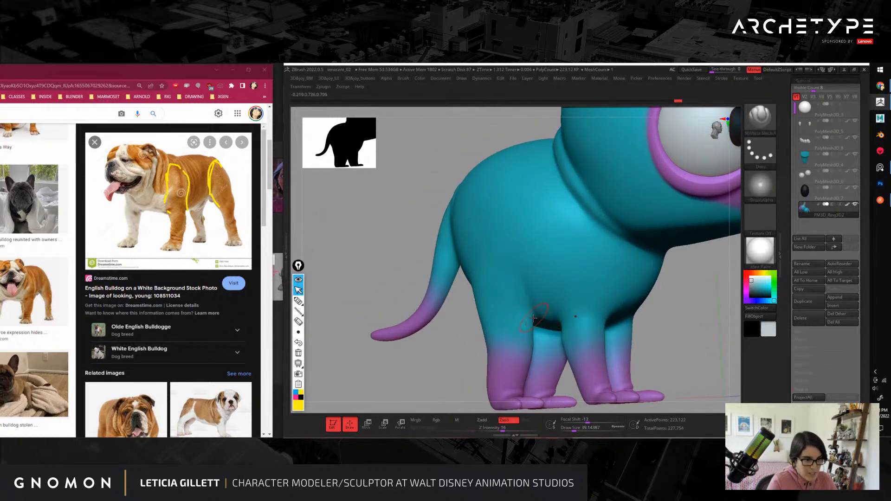
pyautogui.moveTo(497, 375); pyautogui.dragTo(535, 320)
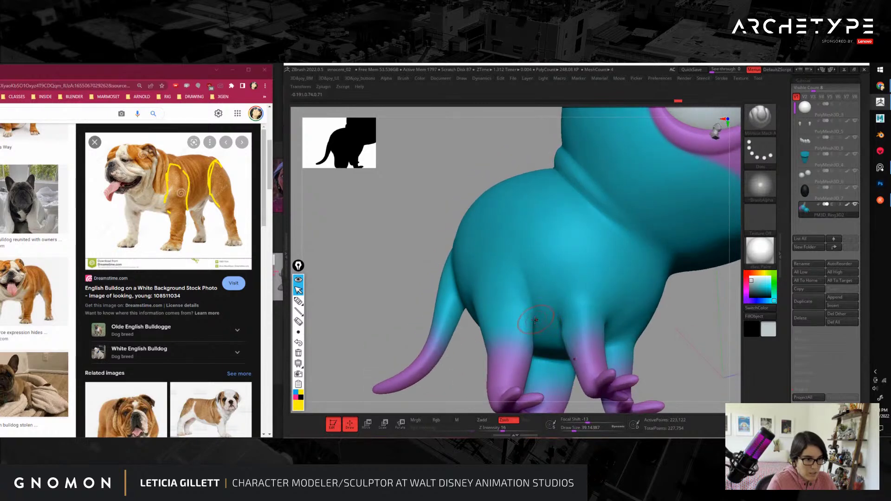
pyautogui.moveTo(528, 281); pyautogui.dragTo(535, 274, button='right')
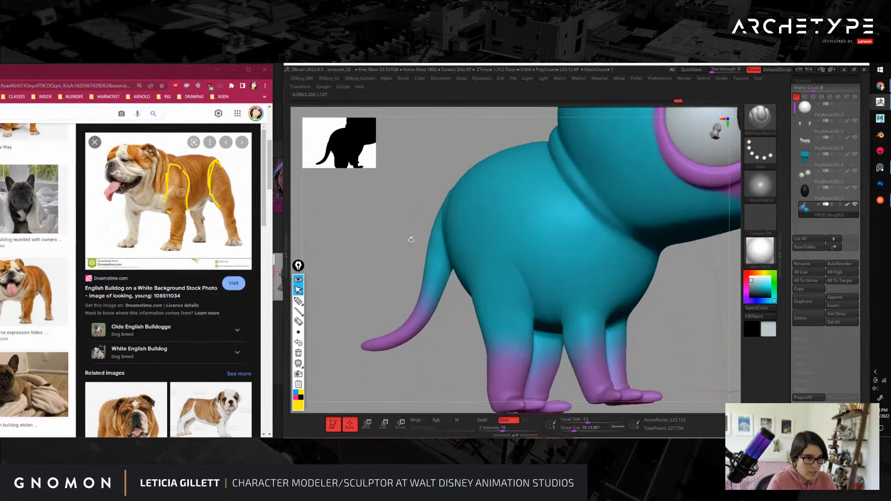
# Step: Build up the lower thigh beside the crease on the opposite side with ClayBuildup at a size of about 39
pyautogui.press('b')
pyautogui.press('c')
pyautogui.press('b')
pyautogui.moveTo(686, 317)
pyautogui.keyDown('shift'); pyautogui.mouseDown()
pyautogui.moveTo(692, 325)
pyautogui.moveTo(666, 356)
pyautogui.moveTo(621, 311)
pyautogui.moveTo(662, 358)
pyautogui.mouseUp(); pyautogui.keyUp('shift')
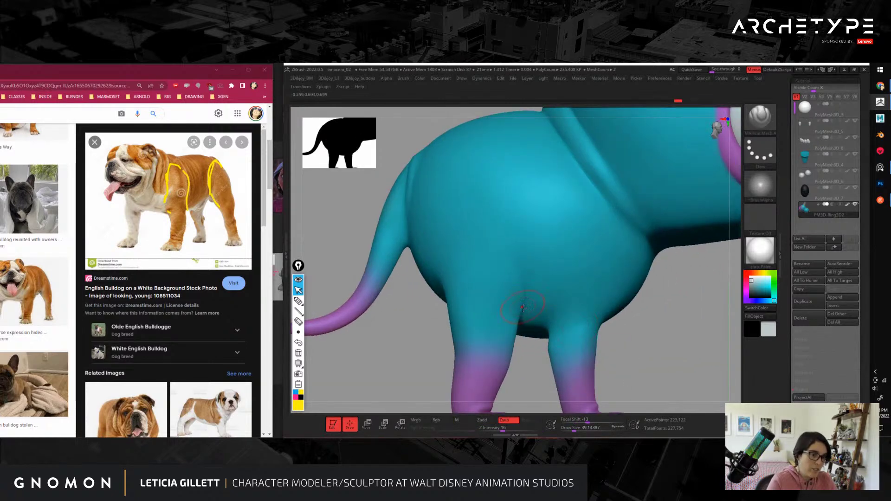
pyautogui.press('b')
pyautogui.press('c')
pyautogui.press('b')
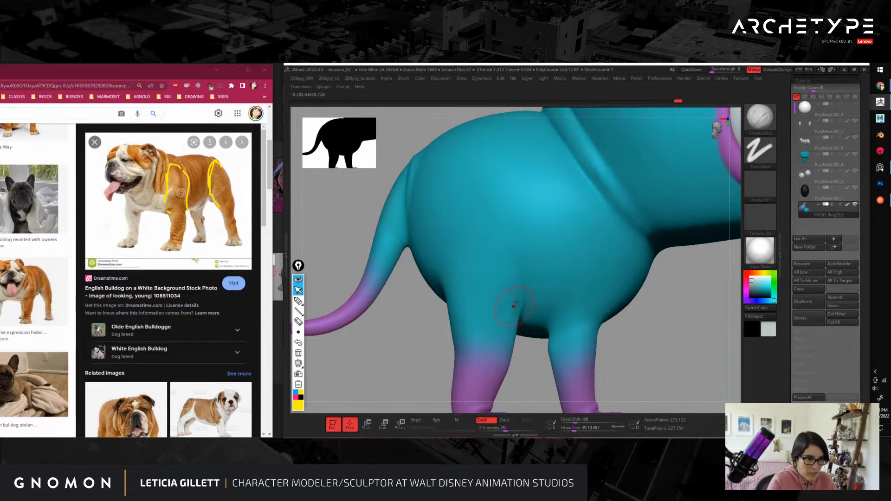
# Step: Enlarge the Move brush and reshape the front contour of the hind leg below the belly
pyautogui.press('b')
pyautogui.press('m')
pyautogui.press('v')
pyautogui.keyDown('shift'); pyautogui.moveTo(507, 329); pyautogui.dragTo(512, 332); pyautogui.keyUp('shift')
pyautogui.press('s')
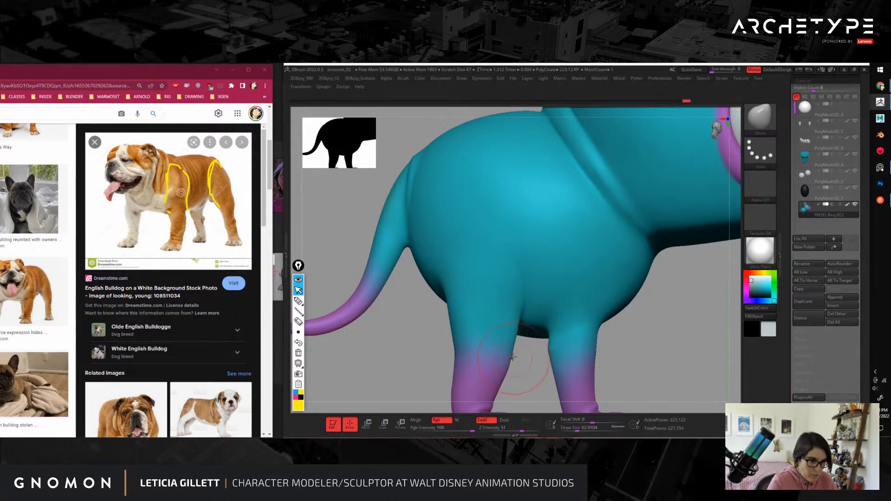
pyautogui.keyDown('ctrl'); pyautogui.moveTo(525, 387); pyautogui.dragTo(508, 320, button='right'); pyautogui.keyUp('ctrl')
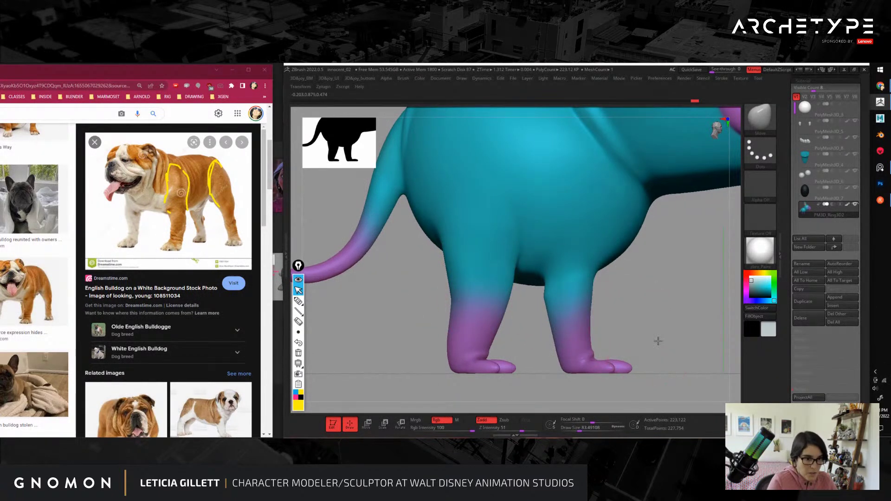
# Step: Reshape the rear contour of the hind leg above the ankle with the Move brush, using sizes of about 116 and 74
pyautogui.press('f')
pyautogui.moveTo(610, 304); pyautogui.dragTo(668, 366)
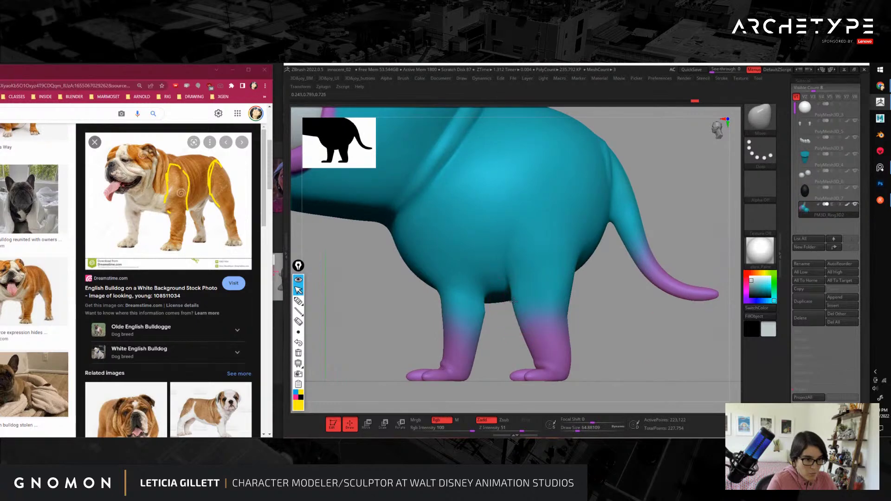
pyautogui.press('s')
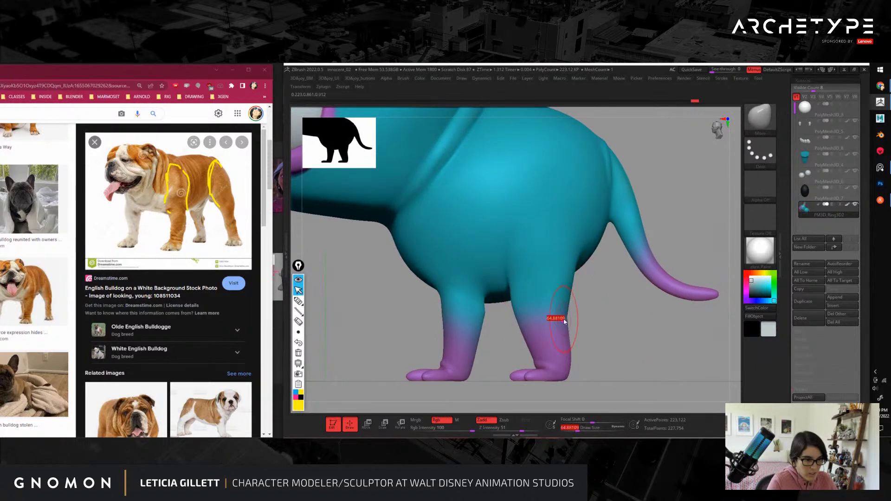
pyautogui.moveTo(559, 318); pyautogui.dragTo(567, 302)
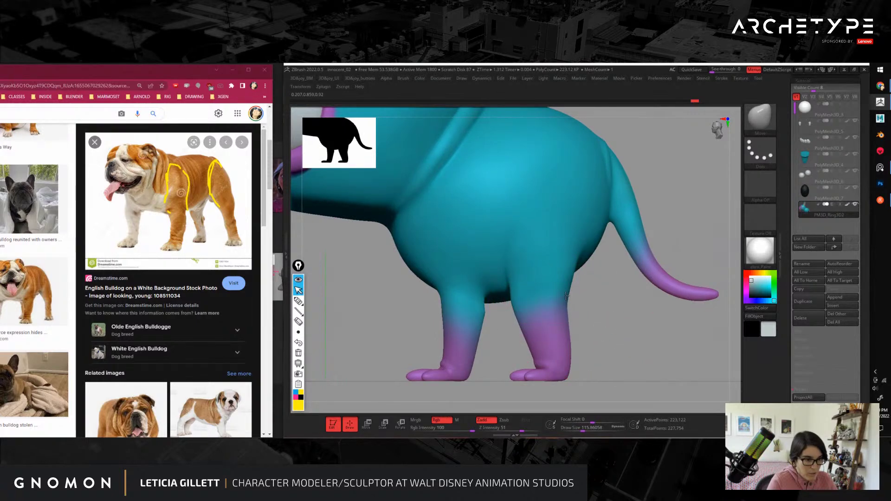
pyautogui.press('s')
pyautogui.moveTo(563, 302); pyautogui.dragTo(547, 315)
pyautogui.press('s')
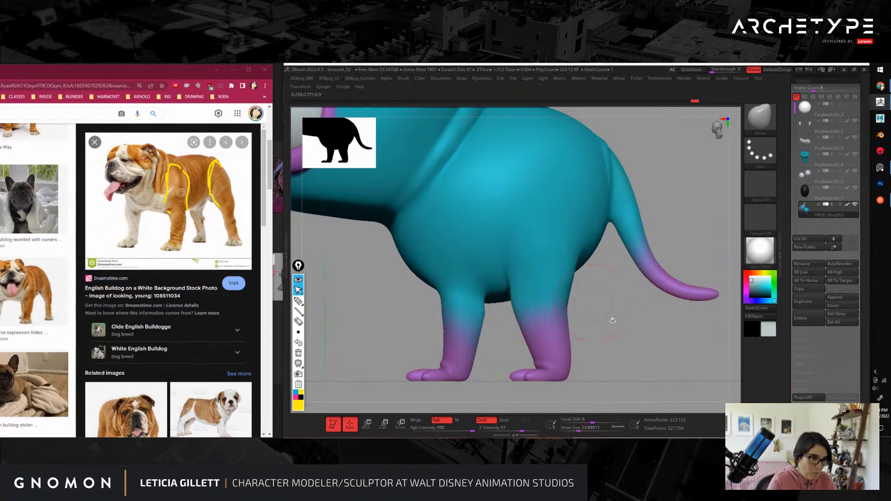
# Step: Reshape the front contour of the front leg below the chest with the Move brush at a size of about 58
pyautogui.moveTo(612, 321)
pyautogui.keyDown('alt'); pyautogui.mouseDown()
pyautogui.moveTo(549, 242)
pyautogui.moveTo(615, 288)
pyautogui.moveTo(629, 351)
pyautogui.moveTo(649, 340)
pyautogui.moveTo(651, 347)
pyautogui.mouseUp(); pyautogui.keyUp('alt')
pyautogui.moveTo(492, 304); pyautogui.dragTo(496, 303)
pyautogui.press('s')
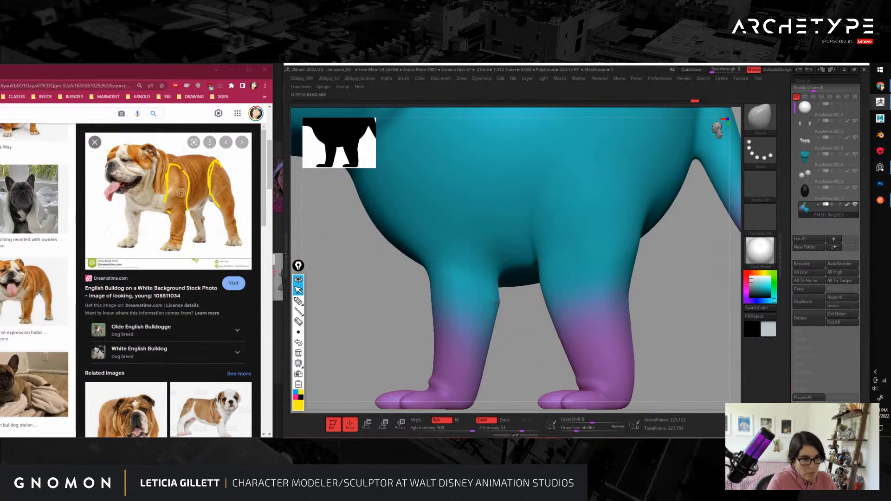
pyautogui.moveTo(432, 306); pyautogui.dragTo(436, 306)
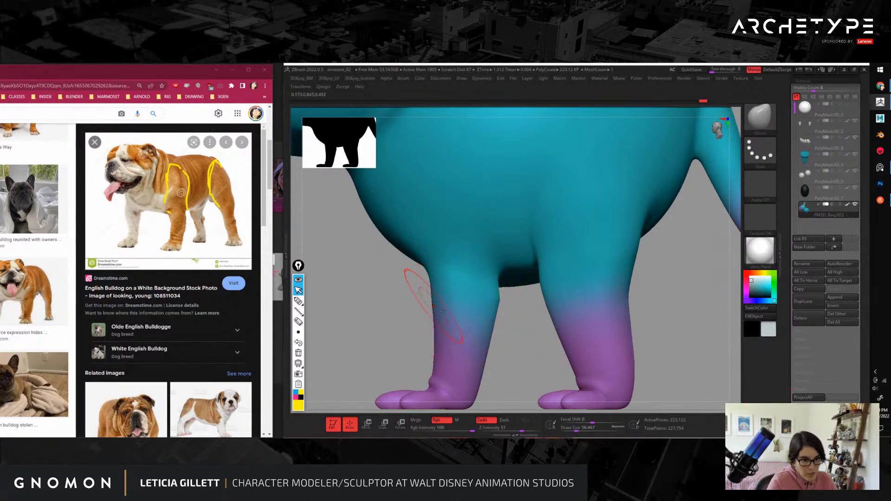
# Step: Build up the lower thigh just above the colour transition with ClayBuildup at a size of about 29, and smooth it
pyautogui.keyDown('alt'); pyautogui.moveTo(668, 352); pyautogui.dragTo(584, 287); pyautogui.keyUp('alt')
pyautogui.moveTo(585, 336)
pyautogui.mouseDown()
pyautogui.moveTo(682, 324)
pyautogui.moveTo(648, 362)
pyautogui.moveTo(712, 387)
pyautogui.mouseUp()
pyautogui.press('b')
pyautogui.press('c')
pyautogui.press('b')
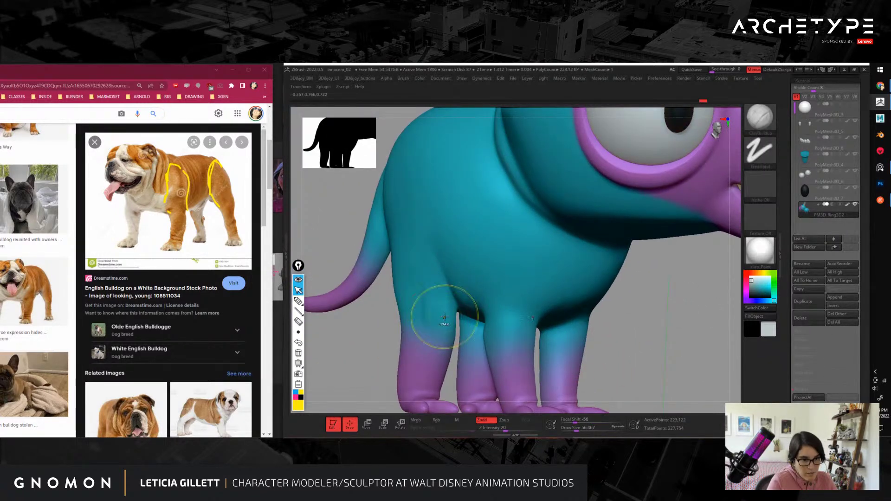
pyautogui.press('s')
pyautogui.moveTo(444, 317); pyautogui.dragTo(438, 330)
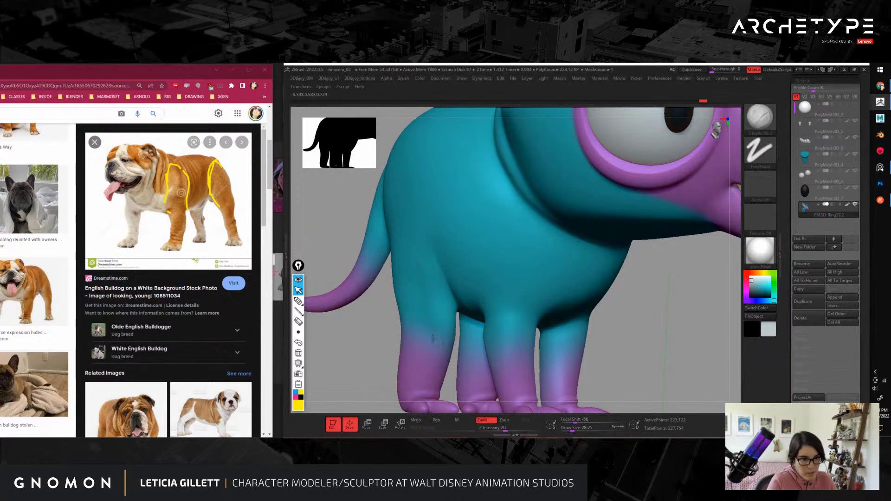
pyautogui.moveTo(380, 351)
pyautogui.mouseDown()
pyautogui.moveTo(416, 288)
pyautogui.moveTo(430, 329)
pyautogui.moveTo(421, 300)
pyautogui.mouseUp()
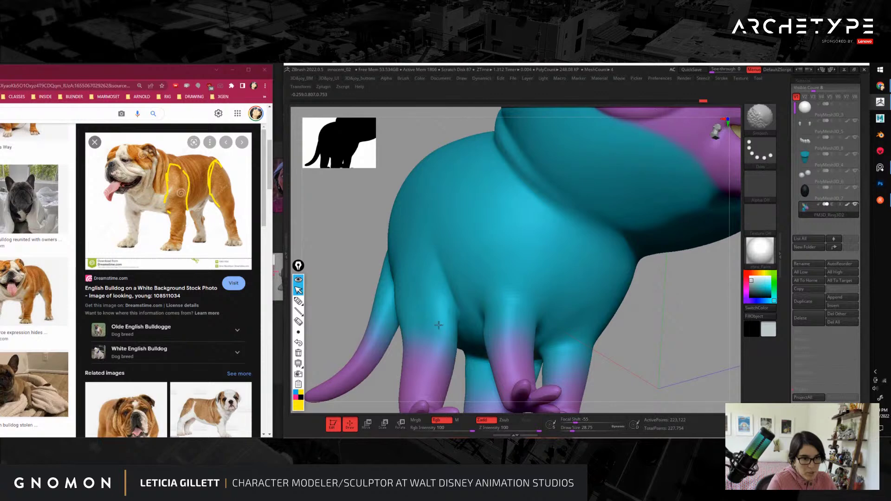
# Step: Build up the hind thigh on the opposite side with ClayBuildup at a size of about 44, and smooth the surface
pyautogui.keyDown('alt'); pyautogui.moveTo(343, 274); pyautogui.dragTo(328, 186); pyautogui.keyUp('alt')
pyautogui.moveTo(592, 316)
pyautogui.keyDown('shift'); pyautogui.mouseDown()
pyautogui.moveTo(601, 320)
pyautogui.moveTo(544, 340)
pyautogui.moveTo(599, 353)
pyautogui.moveTo(594, 346)
pyautogui.moveTo(608, 347)
pyautogui.moveTo(520, 320)
pyautogui.mouseUp(); pyautogui.keyUp('shift')
pyautogui.press('s')
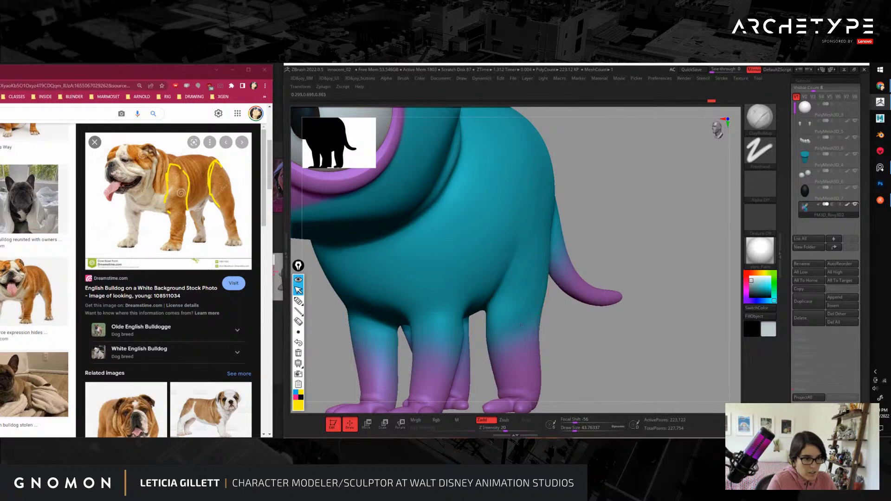
pyautogui.press('shift')
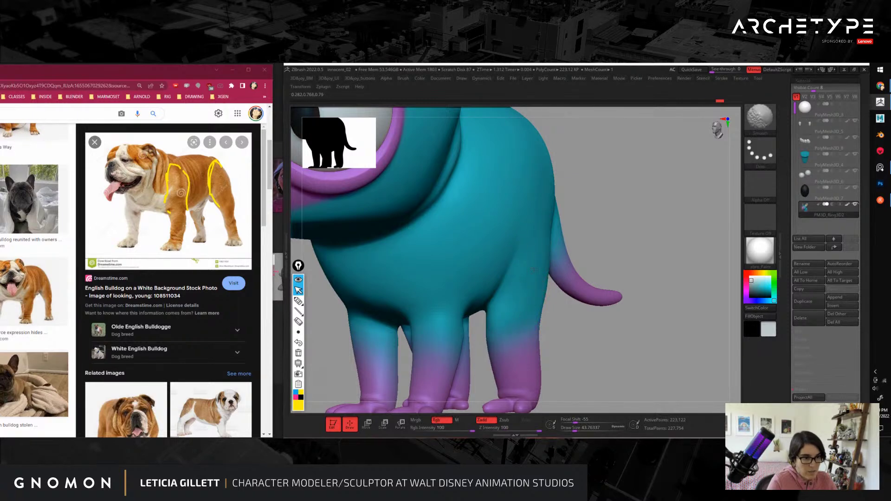
pyautogui.moveTo(567, 306)
pyautogui.keyDown('alt'); pyautogui.mouseDown()
pyautogui.moveTo(613, 335)
pyautogui.moveTo(606, 350)
pyautogui.moveTo(566, 317)
pyautogui.mouseUp(); pyautogui.keyUp('alt')
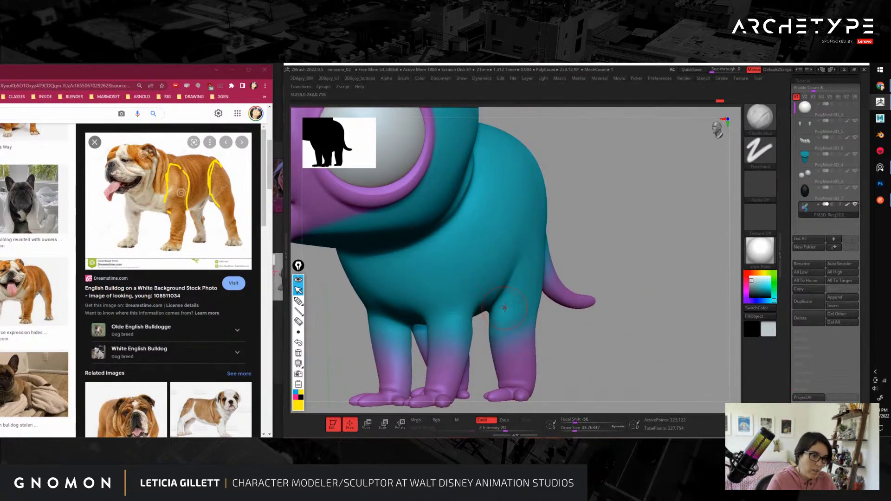
pyautogui.press('shift')
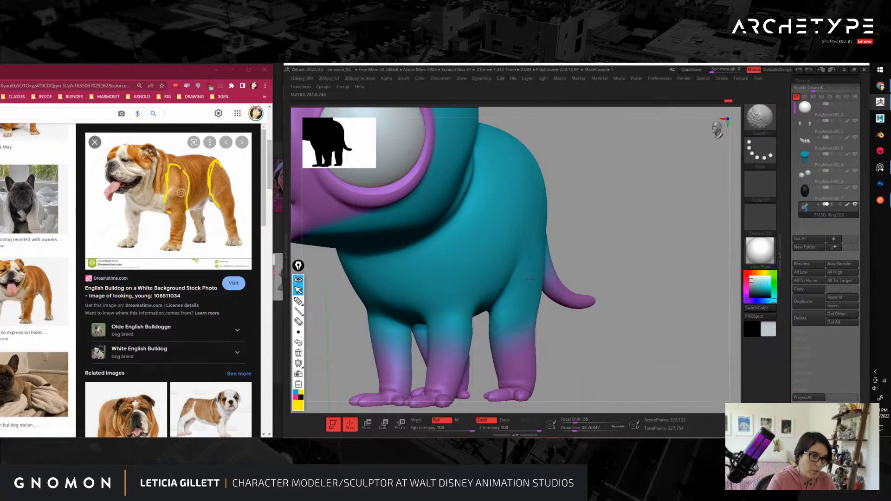
# Step: Adjust the hind legs' outer contour from the rear with the Move brush at a size of about 120, and reduce it to about 83
pyautogui.press('f')
pyautogui.moveTo(609, 310)
pyautogui.mouseDown()
pyautogui.moveTo(563, 302)
pyautogui.moveTo(565, 294)
pyautogui.moveTo(609, 372)
pyautogui.mouseUp()
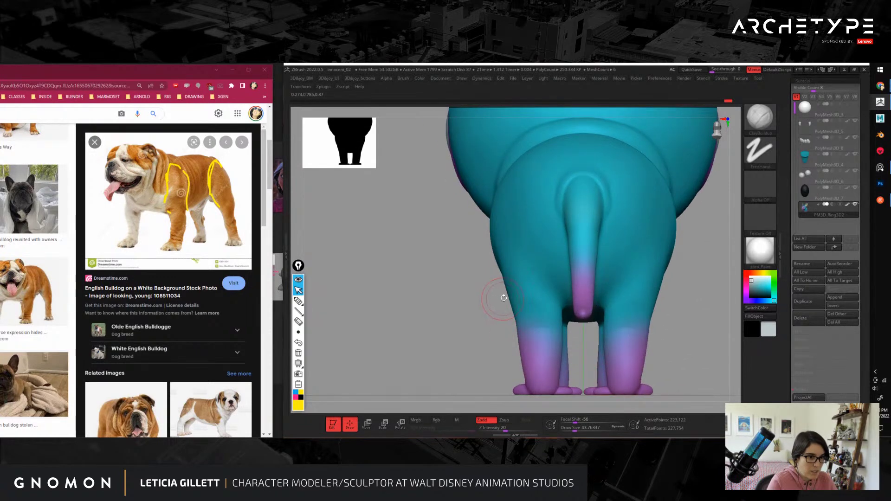
pyautogui.press('s')
pyautogui.moveTo(503, 298); pyautogui.dragTo(512, 298)
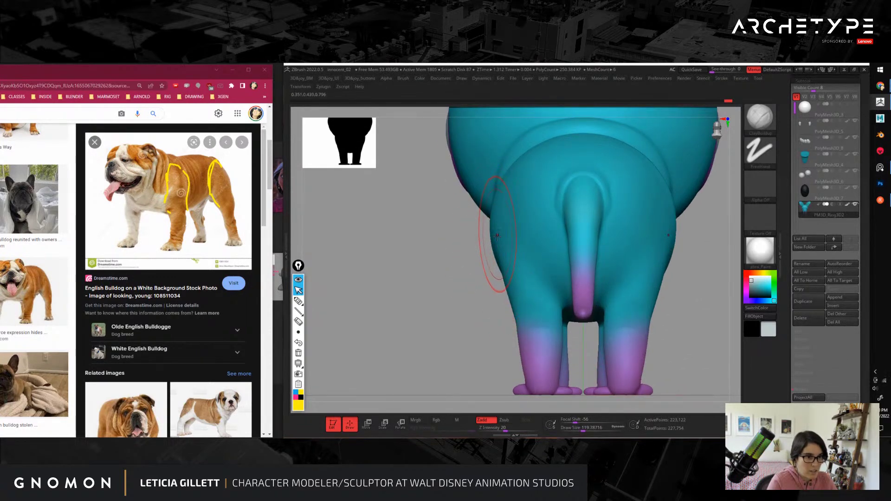
pyautogui.press('b')
pyautogui.press('m')
pyautogui.press('v')
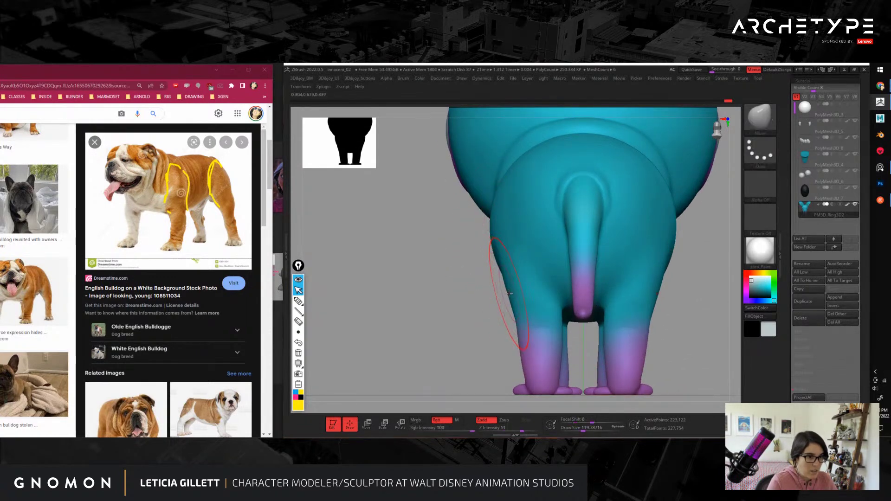
pyautogui.moveTo(463, 300); pyautogui.dragTo(573, 301)
pyautogui.moveTo(622, 355)
pyautogui.keyDown('alt'); pyautogui.mouseDown()
pyautogui.moveTo(575, 306)
pyautogui.moveTo(589, 293)
pyautogui.moveTo(532, 299)
pyautogui.moveTo(624, 375)
pyautogui.mouseUp(); pyautogui.keyUp('alt')
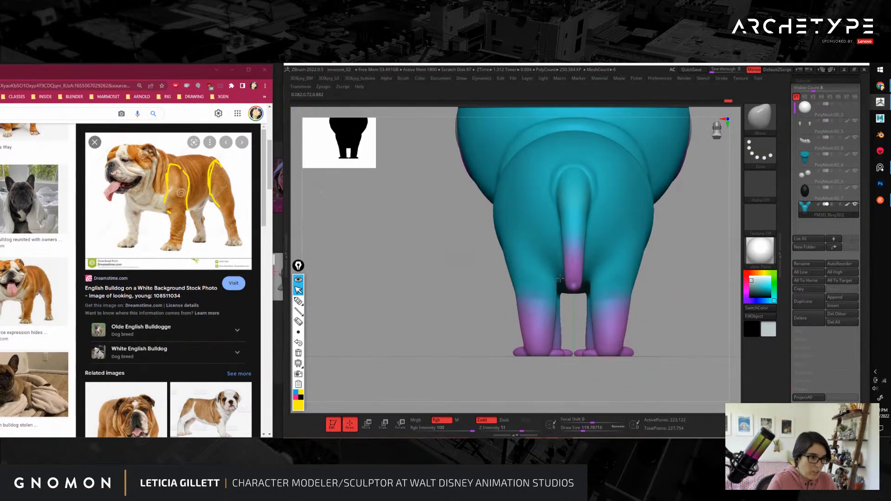
pyautogui.press('[')
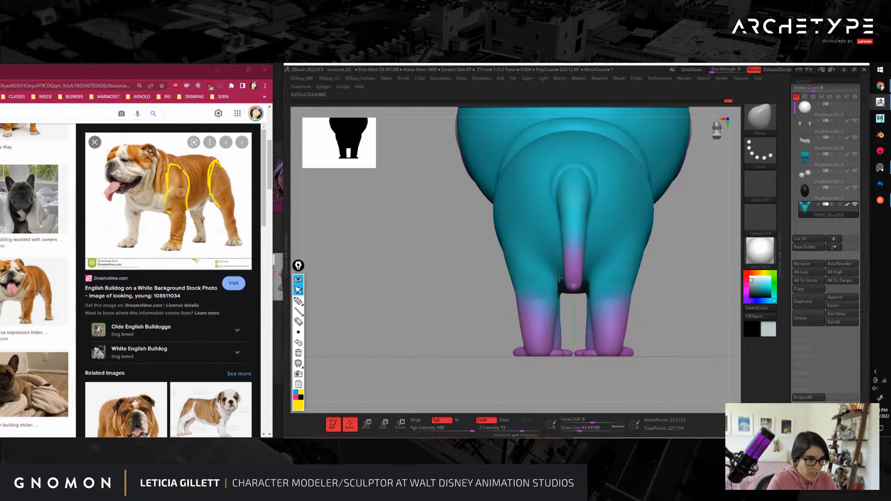
# Step: Draw guide lines down the outer and inner sides of one hind leg in the rear view, and clear all annotations
pyautogui.click(298, 301)
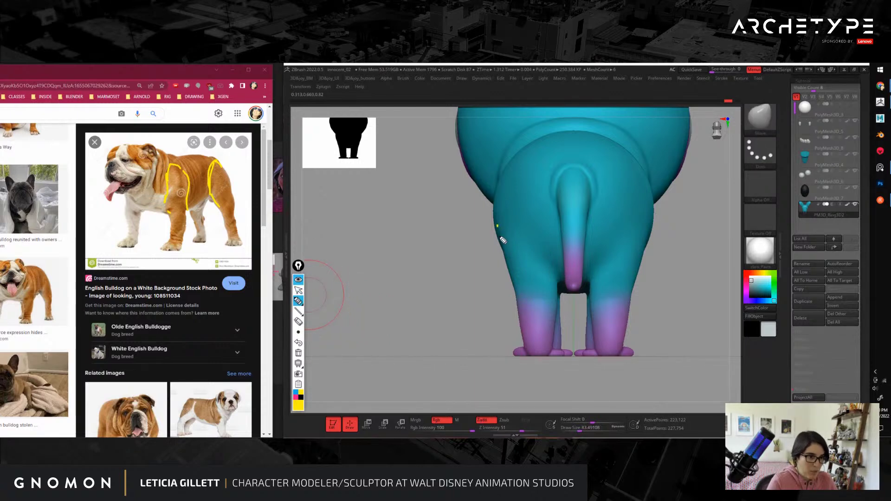
pyautogui.moveTo(500, 237); pyautogui.dragTo(531, 355)
pyautogui.moveTo(563, 269); pyautogui.dragTo(551, 357)
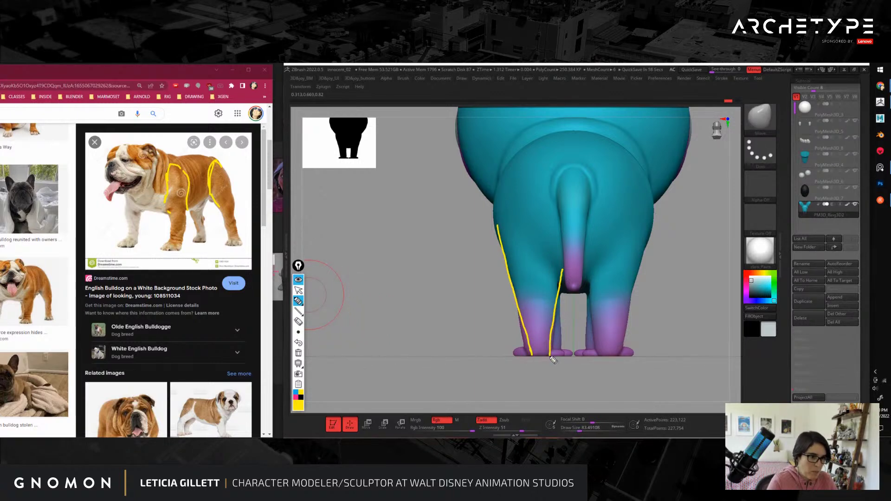
pyautogui.click(298, 352)
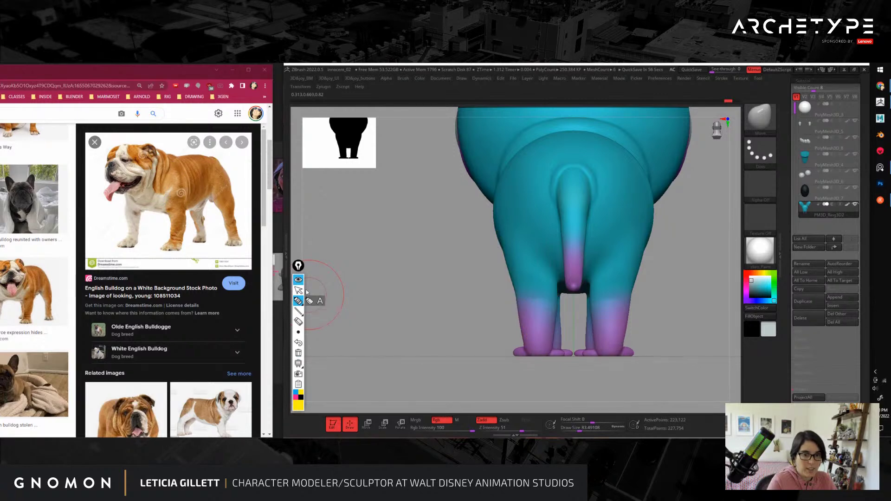
pyautogui.click(299, 290)
# Step: Refine the rear inner thigh beside the tail with Move at about 104 and the MAHcut Mech A brush at about 54
pyautogui.keyDown('shift'); pyautogui.moveTo(434, 307); pyautogui.dragTo(443, 307); pyautogui.keyUp('shift')
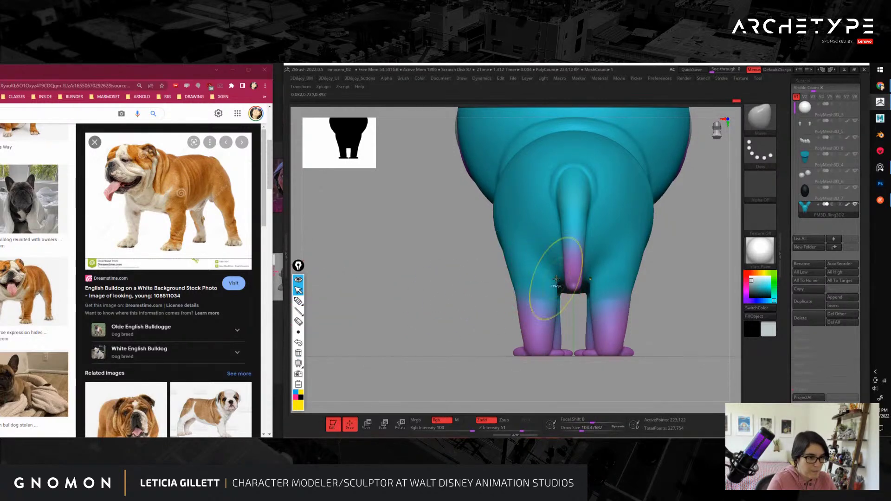
pyautogui.press('2')
pyautogui.press('s')
pyautogui.moveTo(562, 282); pyautogui.dragTo(535, 256)
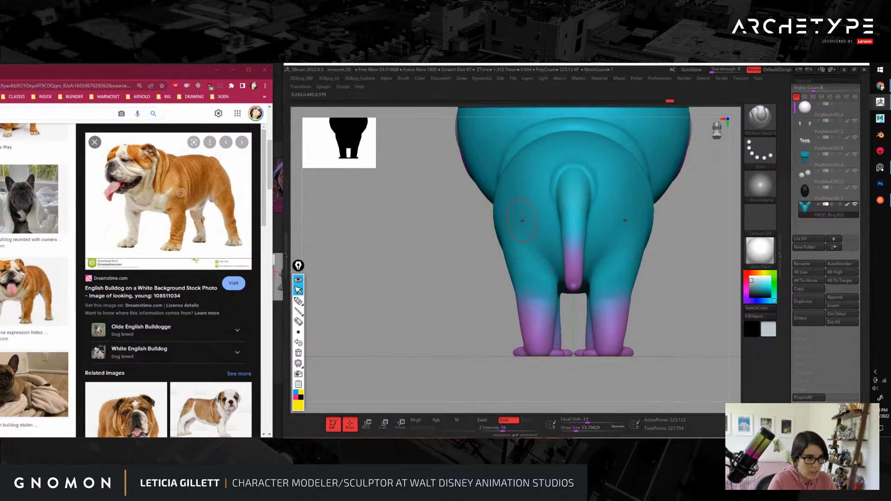
# Step: Adjust the lower end of the fold behind the head with the Move brush at a size of about 25, and smooth it
pyautogui.press('f')
pyautogui.moveTo(641, 285)
pyautogui.mouseDown()
pyautogui.moveTo(662, 274)
pyautogui.moveTo(640, 249)
pyautogui.moveTo(622, 259)
pyautogui.moveTo(629, 296)
pyautogui.moveTo(687, 289)
pyautogui.moveTo(604, 283)
pyautogui.moveTo(628, 250)
pyautogui.moveTo(631, 212)
pyautogui.moveTo(646, 205)
pyautogui.moveTo(669, 274)
pyautogui.mouseUp()
pyautogui.press('b')
pyautogui.press('m')
pyautogui.press('v')
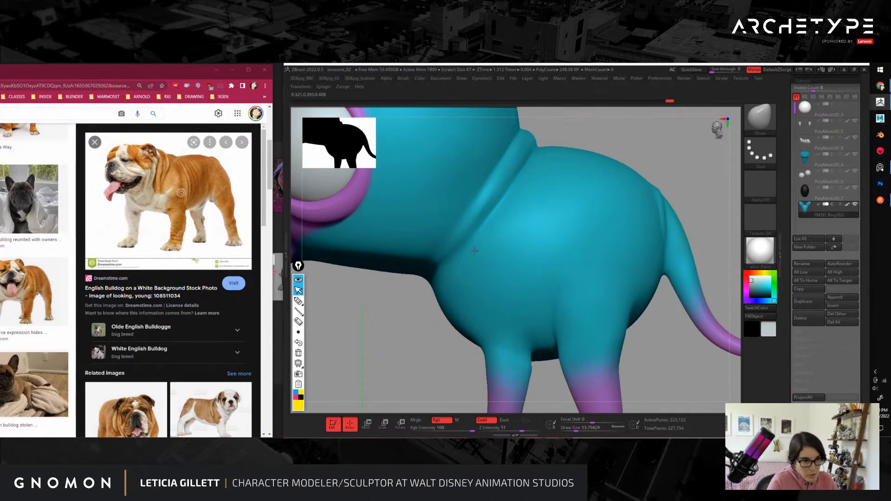
pyautogui.press('s')
pyautogui.press('s')
pyautogui.moveTo(481, 223); pyautogui.dragTo(479, 212)
pyautogui.keyDown('shift'); pyautogui.moveTo(469, 228); pyautogui.dragTo(478, 212); pyautogui.keyUp('shift')
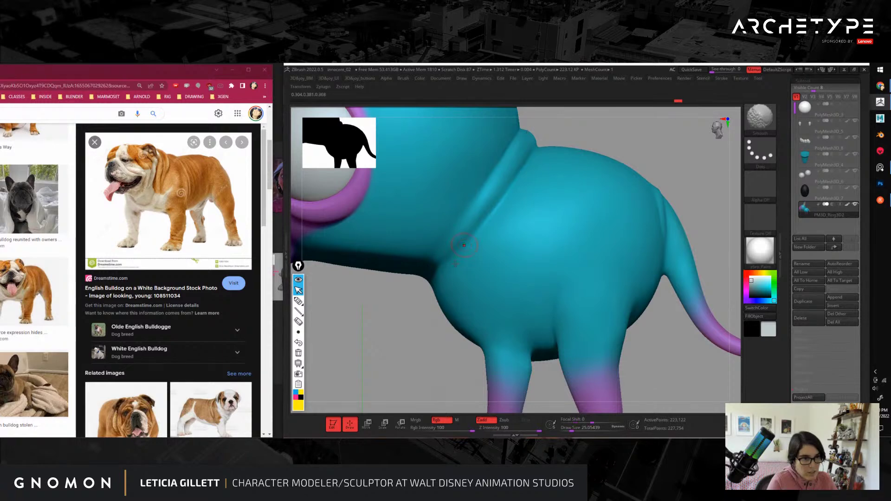
pyautogui.moveTo(456, 263); pyautogui.dragTo(495, 266, button='right')
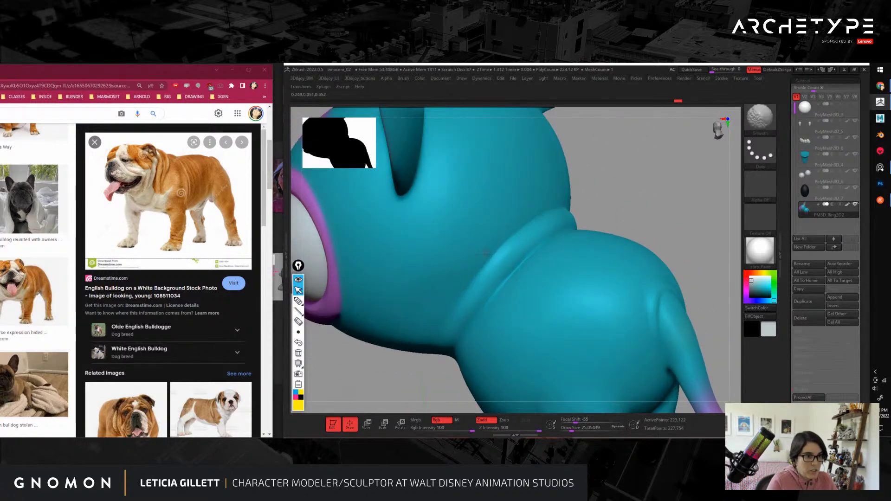
# Step: Sample the teal skin colour and paint along the edge of the purple eye ring with a colour-only brush at about 12
pyautogui.press('f')
pyautogui.moveTo(533, 288)
pyautogui.mouseDown(button='right')
pyautogui.moveTo(661, 302)
pyautogui.moveTo(610, 263)
pyautogui.moveTo(664, 298)
pyautogui.moveTo(663, 273)
pyautogui.moveTo(655, 285)
pyautogui.moveTo(666, 282)
pyautogui.moveTo(688, 229)
pyautogui.moveTo(673, 229)
pyautogui.mouseUp(button='right')
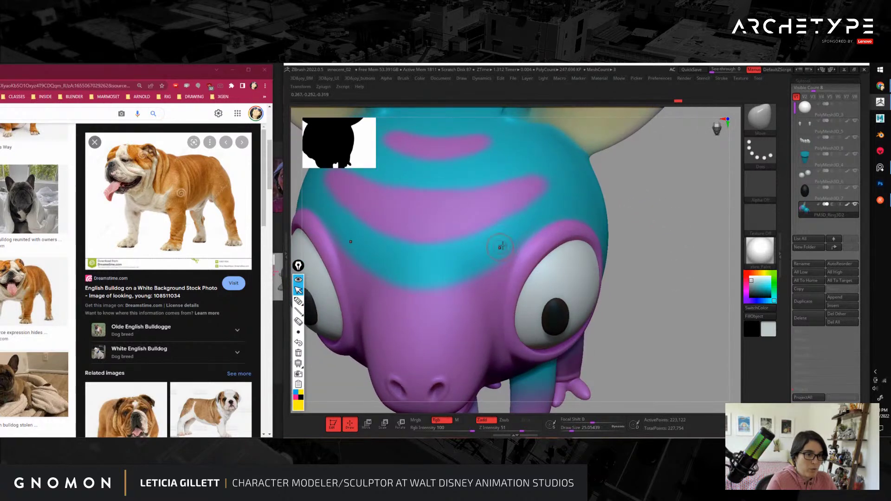
pyautogui.press('c')
pyautogui.press('s')
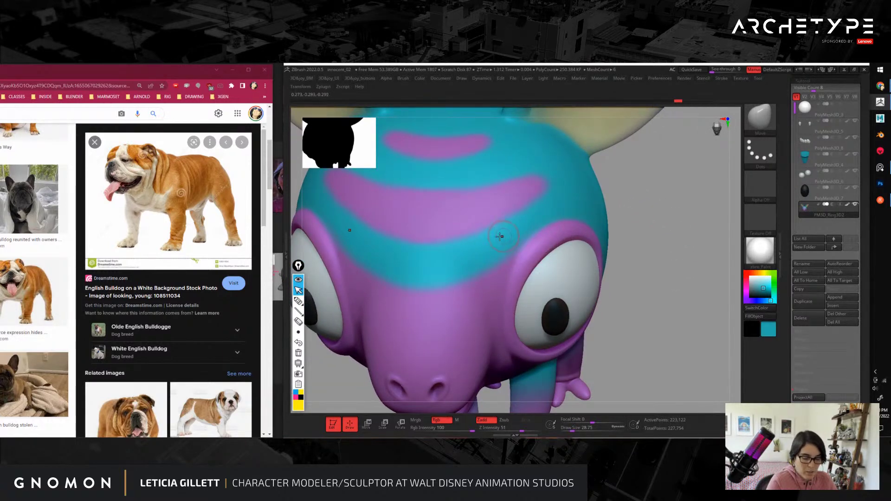
pyautogui.press('b')
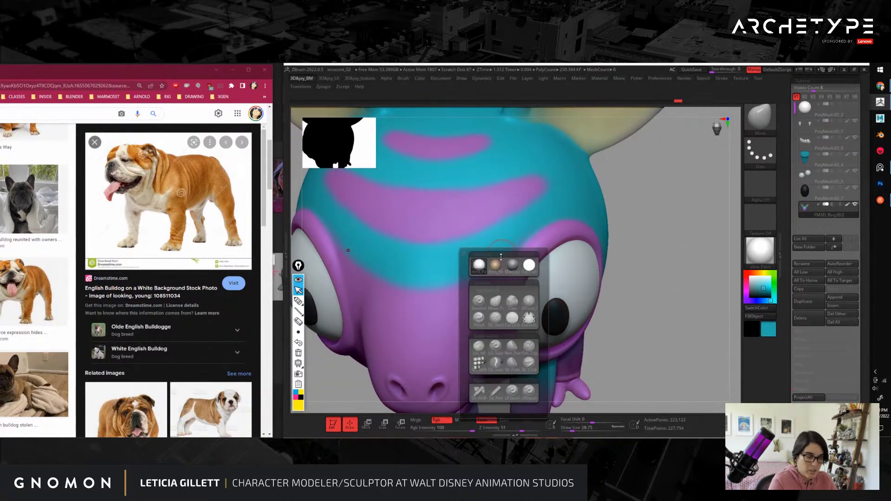
pyautogui.click(481, 396)
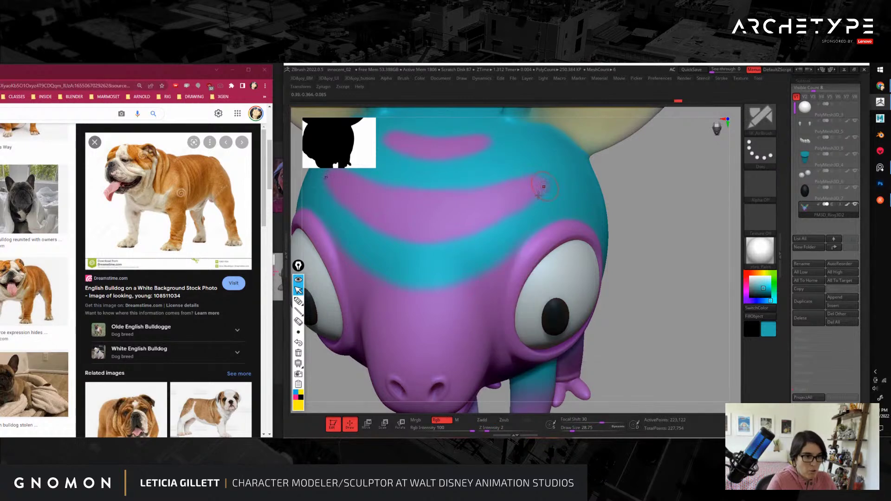
pyautogui.press('s')
pyautogui.moveTo(524, 231); pyautogui.dragTo(520, 231)
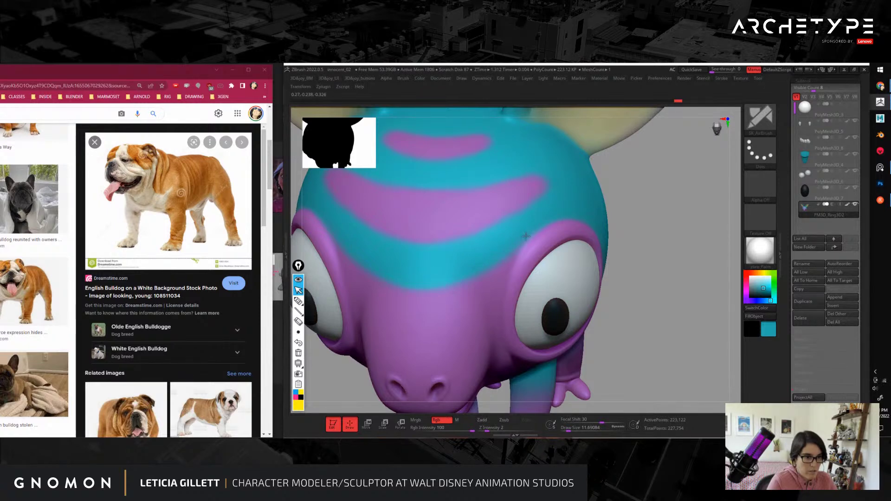
pyautogui.moveTo(664, 221); pyautogui.dragTo(588, 226)
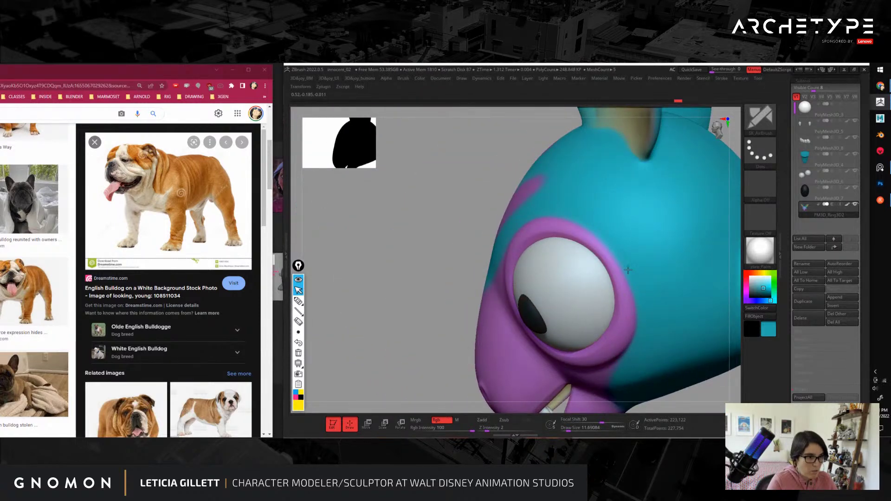
pyautogui.moveTo(401, 363); pyautogui.dragTo(375, 327)
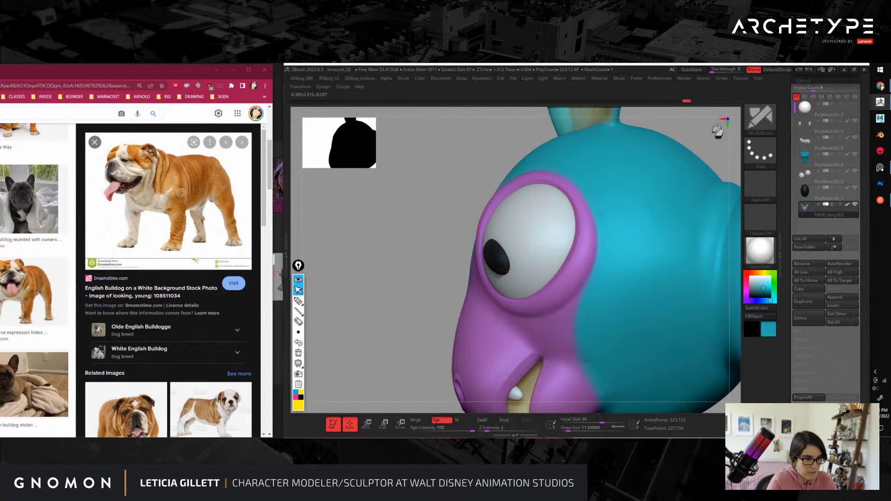
# Step: Touch up the outer tip of the lower purple forehead stripe with teal paint, and undo the last stroke
pyautogui.press('f')
pyautogui.moveTo(418, 325); pyautogui.dragTo(647, 222)
pyautogui.press('f')
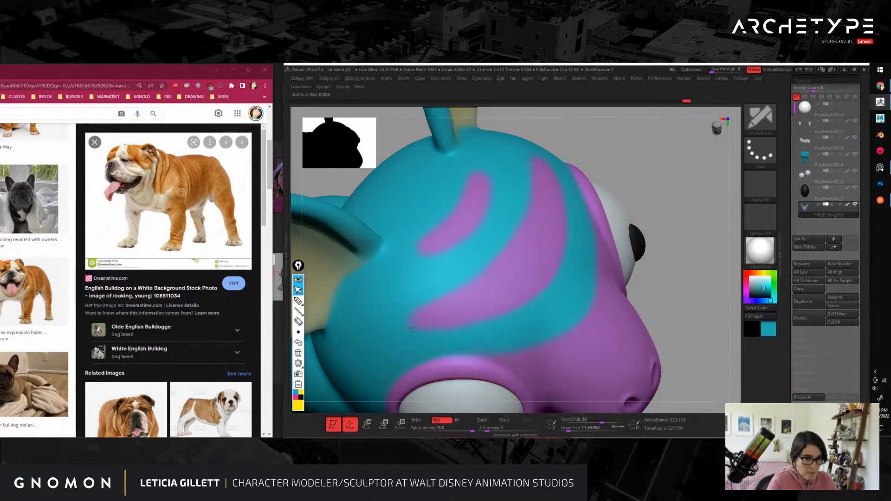
pyautogui.hotkey('ctrl', 'z')
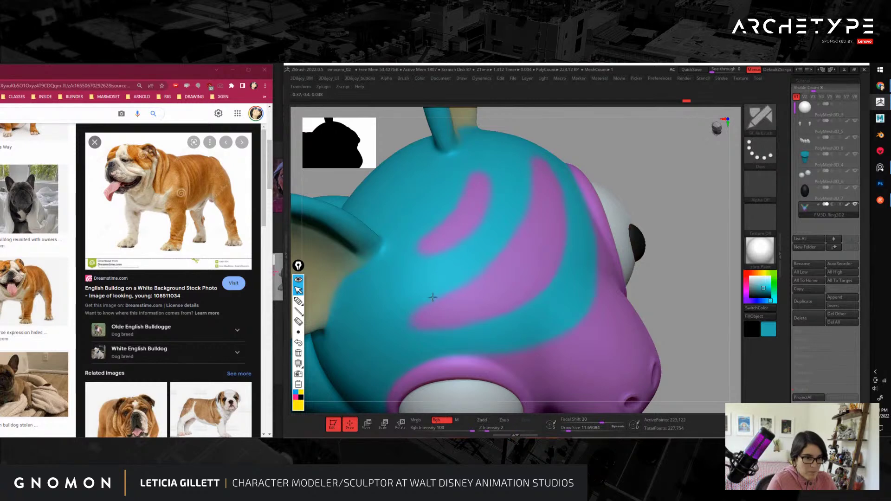
pyautogui.moveTo(663, 176); pyautogui.dragTo(458, 296)
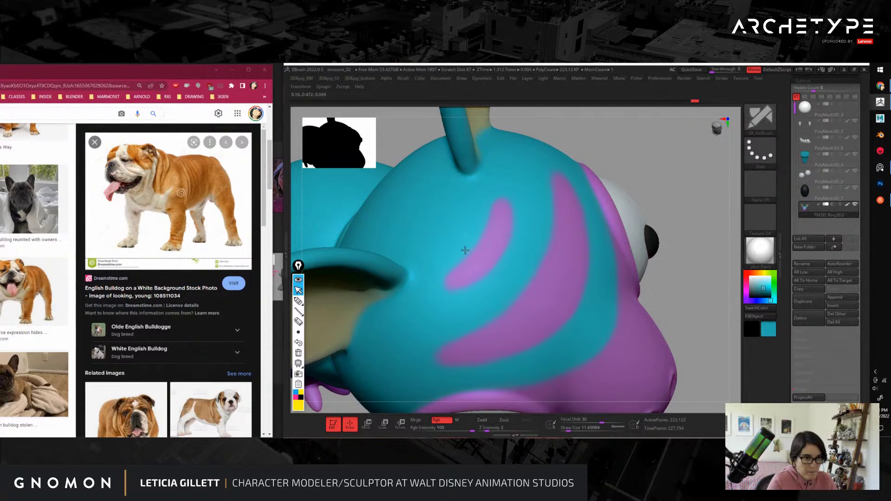
# Step: Build up the skin around the base of the tail with the ClayBuildup brush at a size of about 12
pyautogui.press('f')
pyautogui.moveTo(616, 229); pyautogui.dragTo(675, 319)
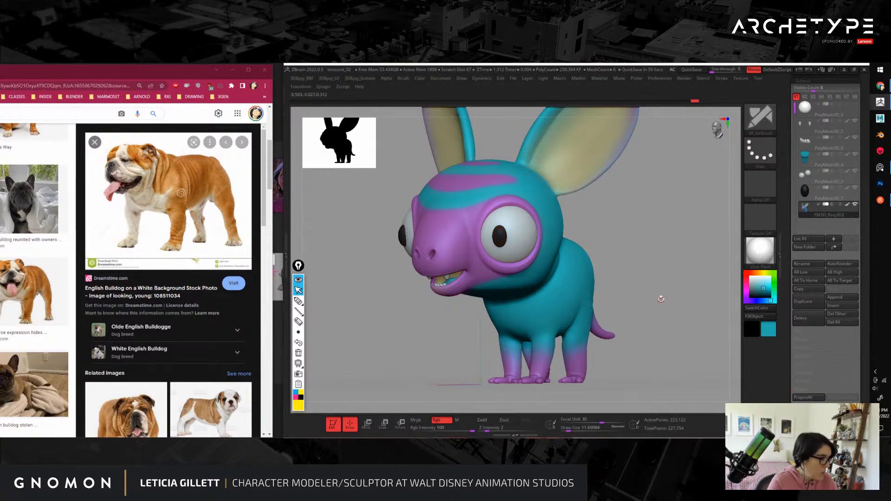
pyautogui.keyDown('alt'); pyautogui.moveTo(662, 310); pyautogui.dragTo(461, 247); pyautogui.keyUp('alt')
pyautogui.moveTo(633, 308)
pyautogui.mouseDown()
pyautogui.moveTo(557, 304)
pyautogui.moveTo(623, 351)
pyautogui.moveTo(676, 329)
pyautogui.moveTo(686, 335)
pyautogui.mouseUp()
pyautogui.press('b')
pyautogui.press('c')
pyautogui.press('b')
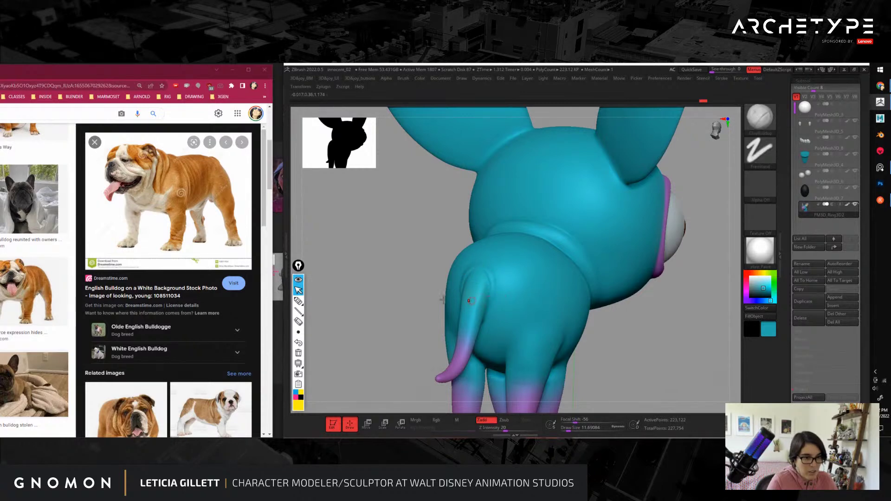
pyautogui.moveTo(469, 301); pyautogui.dragTo(473, 282)
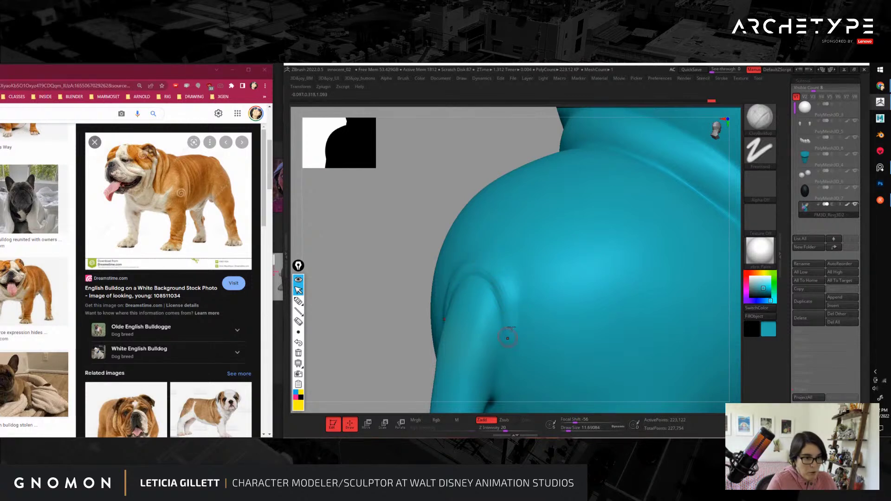
# Step: Sharpen the fold around the top of the tail base with the MAHcut Mech A brush, smooth beside it, and undo the last strokes
pyautogui.press('3')
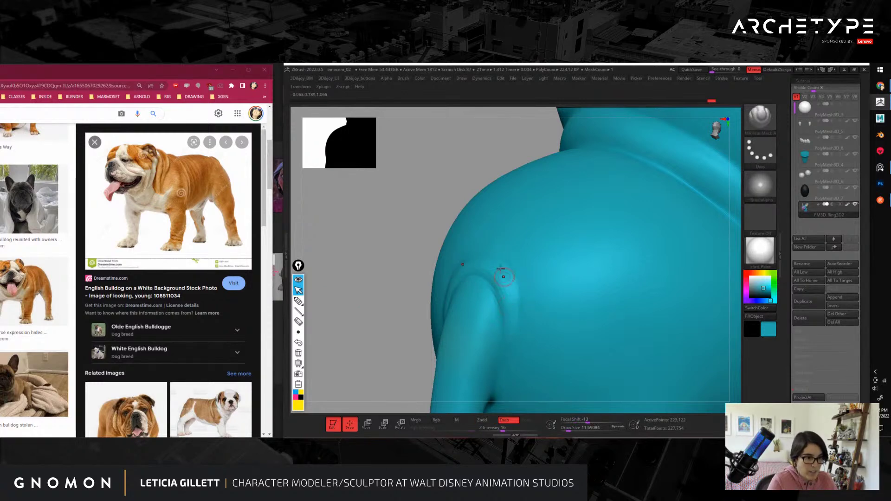
pyautogui.keyDown('alt'); pyautogui.moveTo(381, 350); pyautogui.dragTo(557, 279); pyautogui.keyUp('alt')
pyautogui.moveTo(493, 244); pyautogui.dragTo(493, 260)
pyautogui.moveTo(494, 264)
pyautogui.mouseDown()
pyautogui.moveTo(489, 296)
pyautogui.moveTo(480, 284)
pyautogui.moveTo(511, 249)
pyautogui.mouseUp()
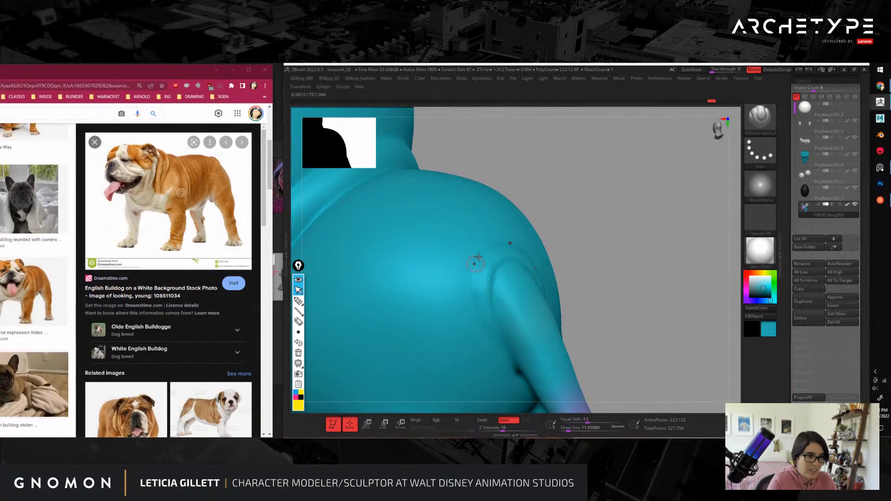
pyautogui.moveTo(477, 273)
pyautogui.keyDown('shift'); pyautogui.mouseDown()
pyautogui.moveTo(481, 246)
pyautogui.moveTo(469, 310)
pyautogui.moveTo(489, 300)
pyautogui.mouseUp(); pyautogui.keyUp('shift')
pyautogui.hotkey('ctrl', 'z')
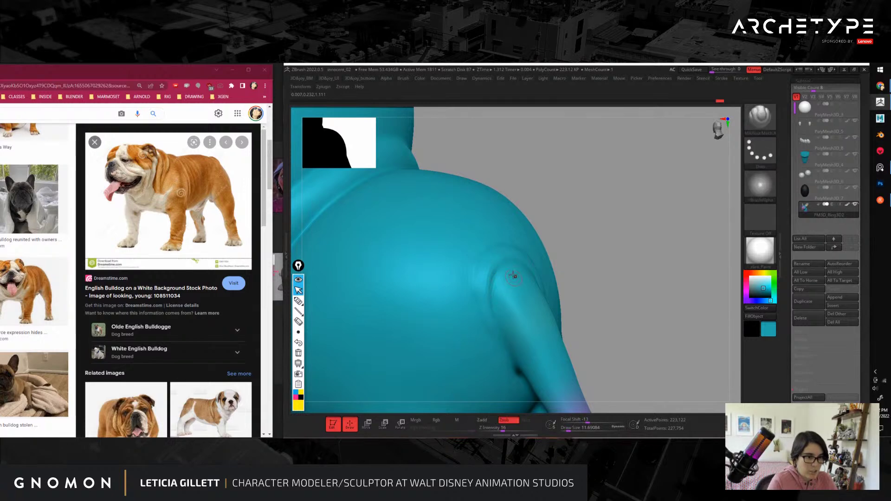
pyautogui.hotkey('ctrl', 'z')
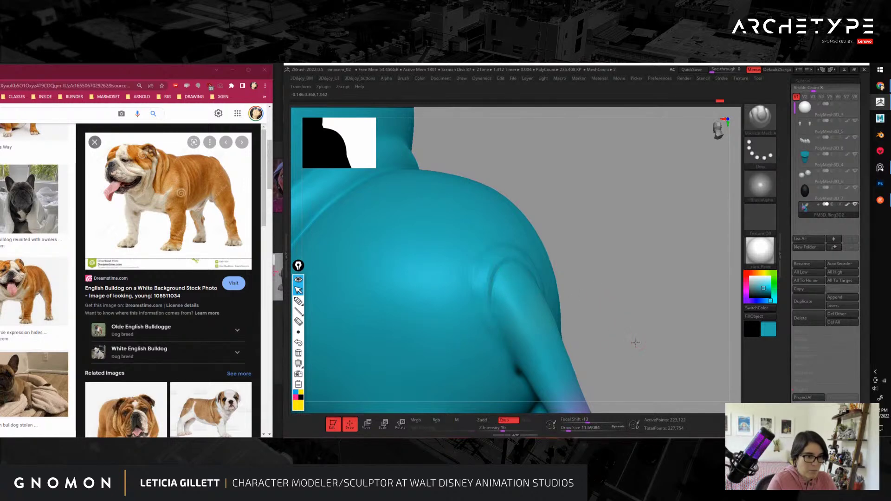
pyautogui.moveTo(635, 342); pyautogui.dragTo(618, 306)
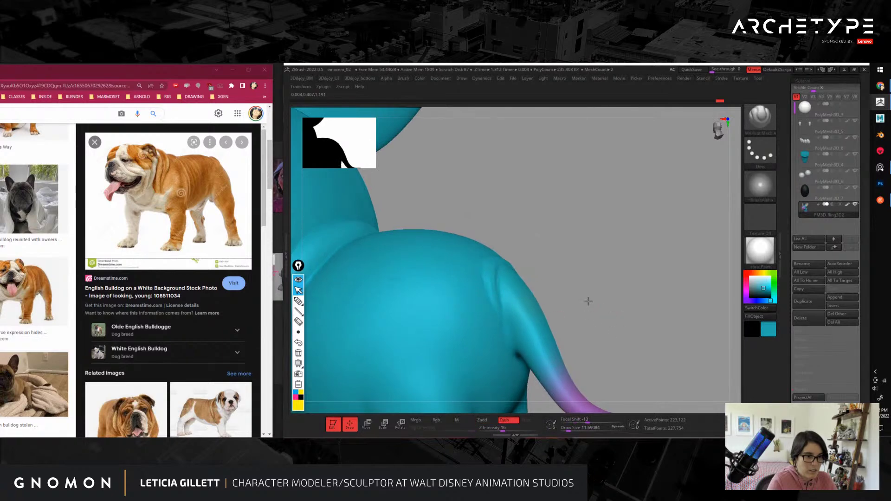
# Step: Smooth the toe roots and the ankle creases on the front feet
pyautogui.press('f')
pyautogui.moveTo(580, 333); pyautogui.dragTo(656, 305)
pyautogui.moveTo(502, 330)
pyautogui.mouseDown()
pyautogui.moveTo(517, 327)
pyautogui.moveTo(529, 281)
pyautogui.moveTo(539, 321)
pyautogui.mouseUp()
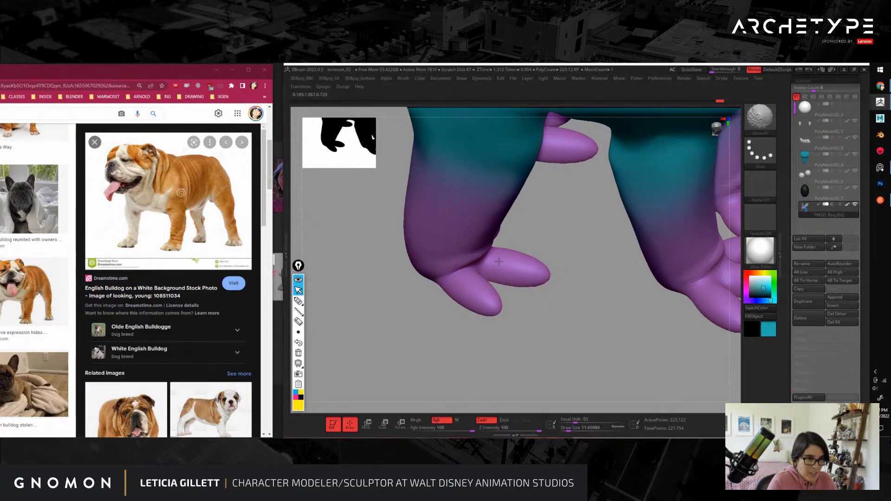
pyautogui.moveTo(499, 261); pyautogui.dragTo(488, 340)
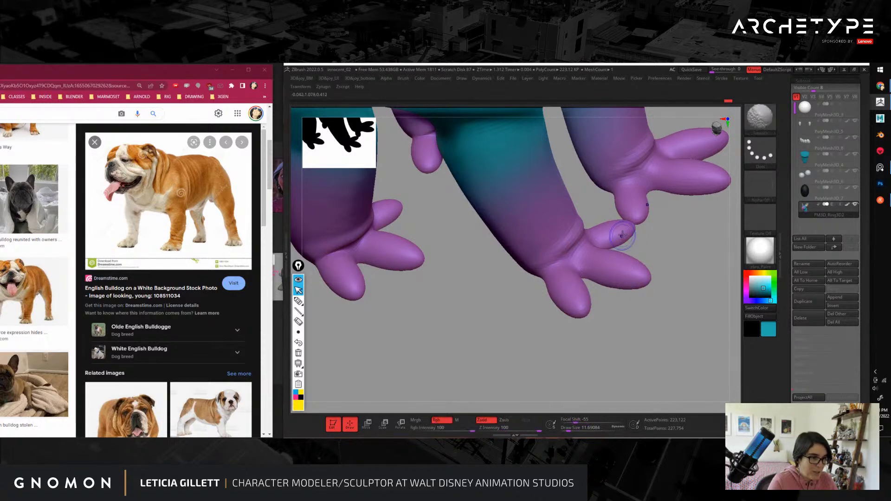
pyautogui.moveTo(683, 296)
pyautogui.mouseDown()
pyautogui.moveTo(680, 260)
pyautogui.moveTo(659, 306)
pyautogui.moveTo(671, 334)
pyautogui.moveTo(655, 294)
pyautogui.moveTo(654, 234)
pyautogui.moveTo(644, 241)
pyautogui.moveTo(674, 250)
pyautogui.moveTo(665, 228)
pyautogui.moveTo(650, 234)
pyautogui.mouseUp()
# Step: Define the gaps between the front foot's toes with the MAHcut Mech A brush at a size of about 12
pyautogui.moveTo(633, 347)
pyautogui.mouseDown()
pyautogui.moveTo(640, 340)
pyautogui.moveTo(638, 354)
pyautogui.moveTo(641, 306)
pyautogui.moveTo(641, 335)
pyautogui.mouseUp()
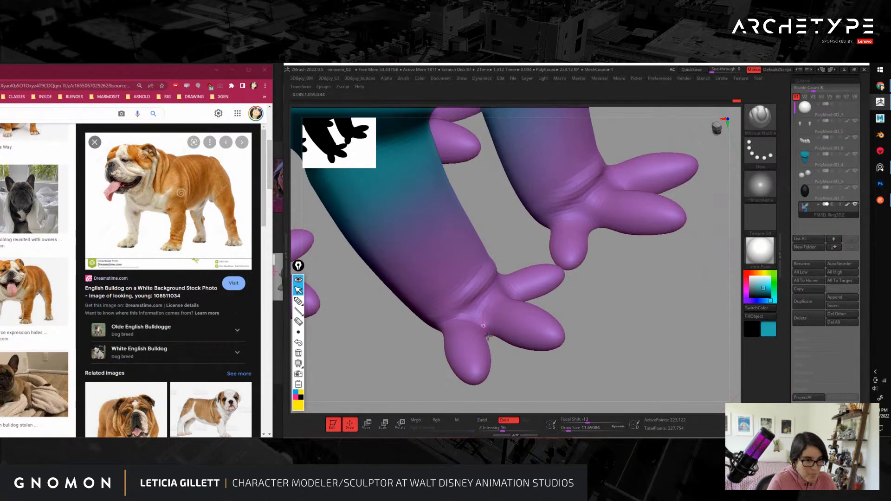
pyautogui.moveTo(588, 312); pyautogui.dragTo(522, 299)
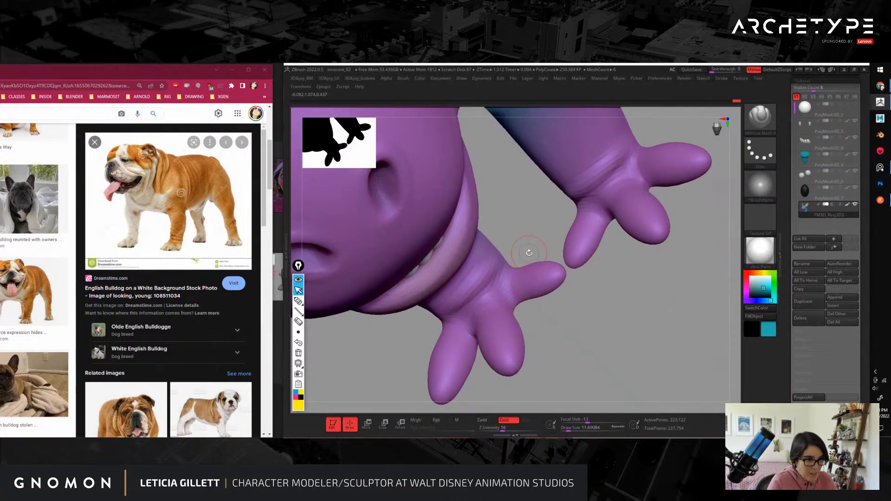
pyautogui.moveTo(535, 244); pyautogui.dragTo(439, 228)
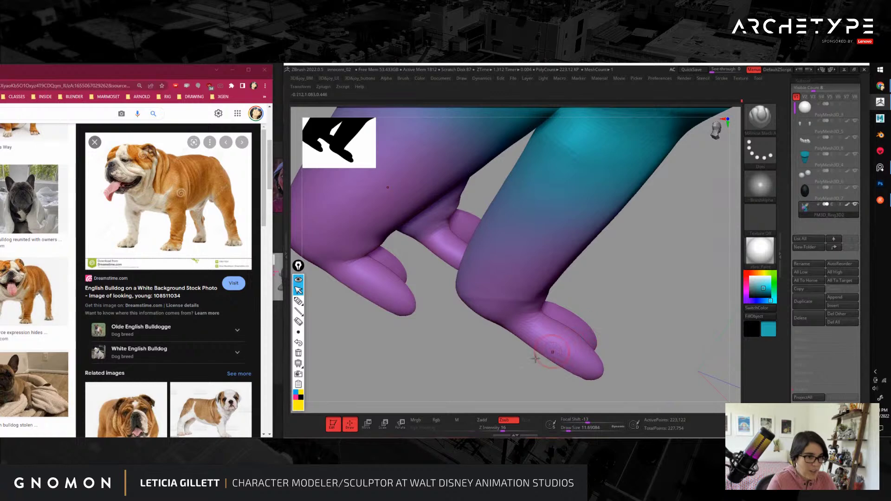
pyautogui.moveTo(477, 360); pyautogui.dragTo(483, 287)
pyautogui.moveTo(558, 338); pyautogui.dragTo(480, 279)
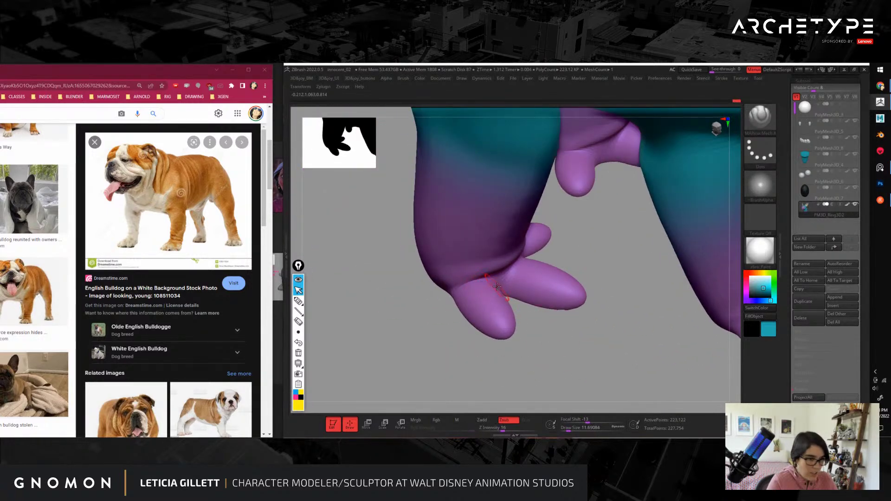
pyautogui.moveTo(567, 341); pyautogui.dragTo(472, 313)
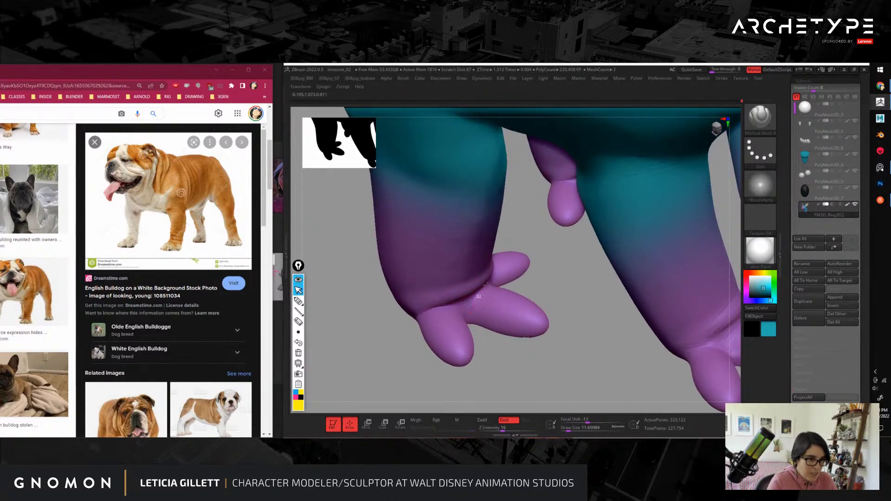
pyautogui.moveTo(575, 285); pyautogui.dragTo(531, 269)
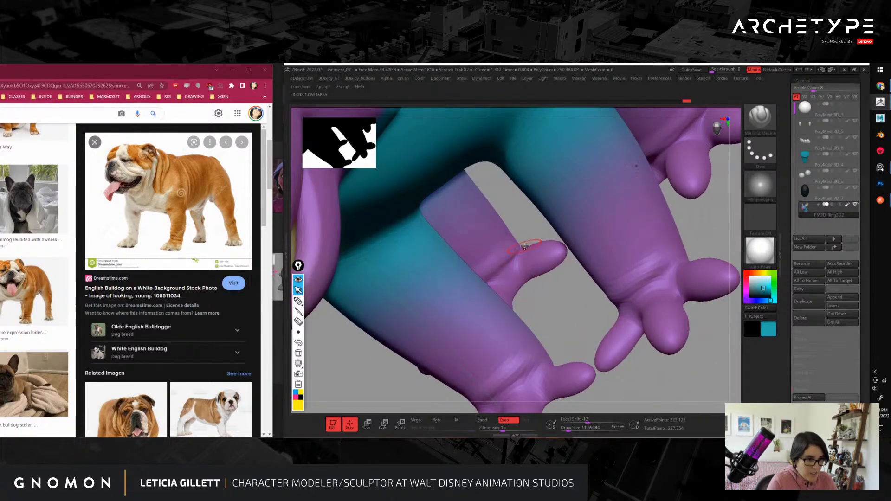
# Step: Sharpen the skin folds around the front ankles just above the toes with the MAHcut Mech A brush
pyautogui.keyDown('alt'); pyautogui.moveTo(566, 333); pyautogui.dragTo(560, 312); pyautogui.keyUp('alt')
pyautogui.moveTo(593, 346); pyautogui.dragTo(608, 360)
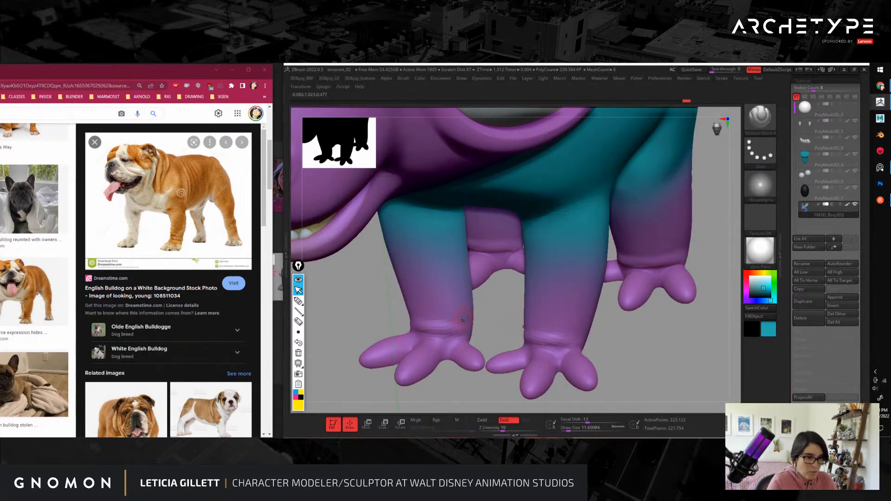
pyautogui.moveTo(498, 319); pyautogui.dragTo(556, 327)
pyautogui.keyDown('alt'); pyautogui.moveTo(656, 319); pyautogui.dragTo(637, 300); pyautogui.keyUp('alt')
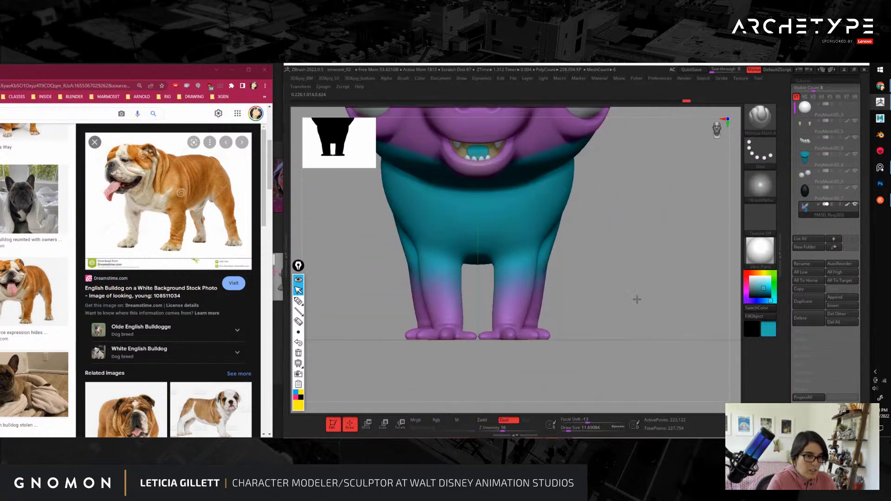
pyautogui.moveTo(580, 298); pyautogui.dragTo(650, 383)
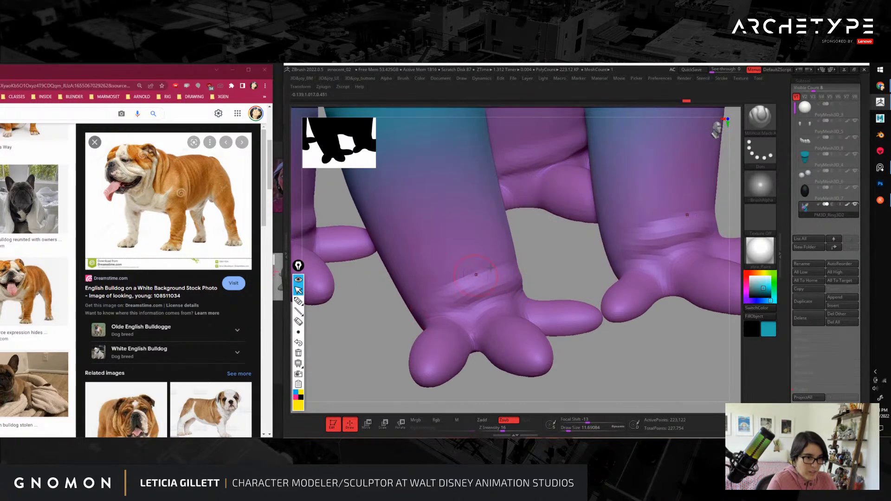
pyautogui.moveTo(365, 356); pyautogui.dragTo(478, 255)
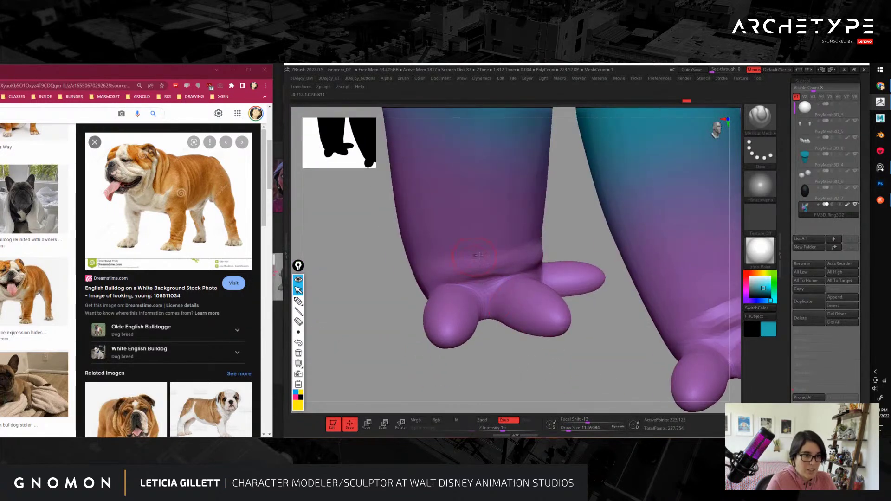
# Step: Build up the fold above the front foot's toes with the ClayBuildup brush at about 12, and smooth it into the leg
pyautogui.press('b')
pyautogui.press('c')
pyautogui.press('b')
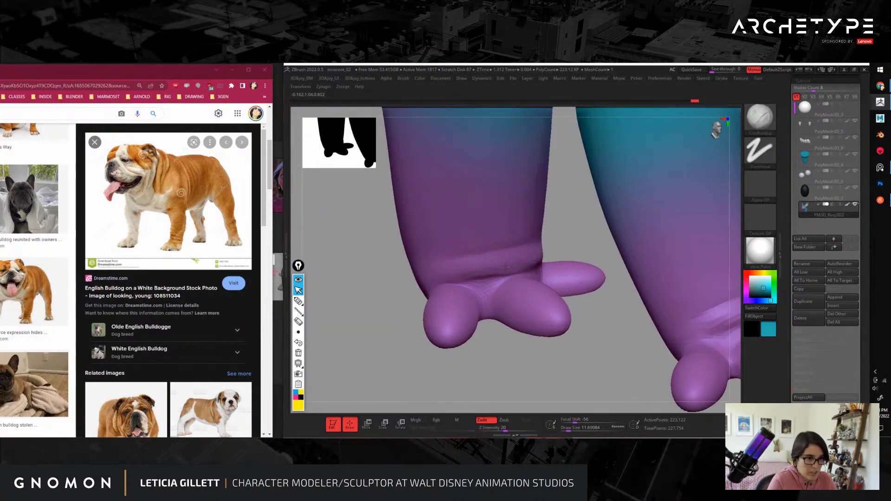
pyautogui.press('shift')
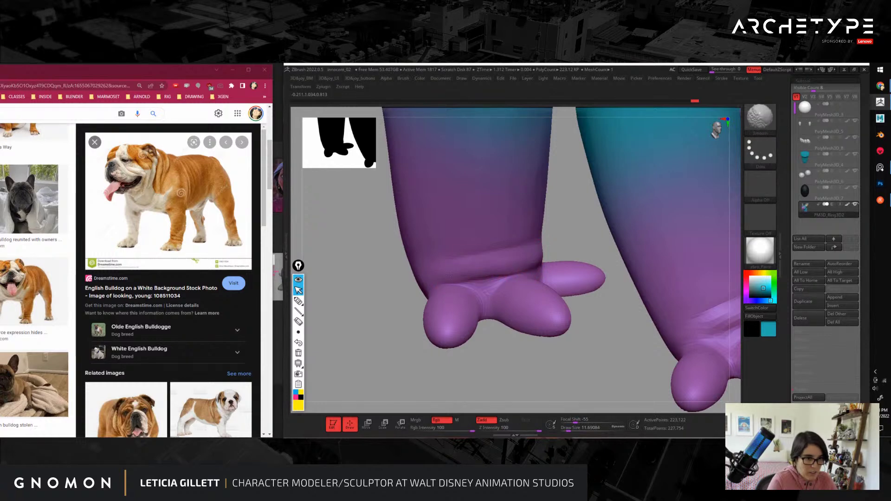
pyautogui.moveTo(573, 264); pyautogui.dragTo(523, 297)
pyautogui.keyDown('shift'); pyautogui.moveTo(527, 249); pyautogui.dragTo(540, 225); pyautogui.keyUp('shift')
pyautogui.moveTo(590, 377)
pyautogui.mouseDown()
pyautogui.moveTo(579, 378)
pyautogui.moveTo(528, 328)
pyautogui.moveTo(508, 395)
pyautogui.moveTo(621, 362)
pyautogui.moveTo(696, 315)
pyautogui.moveTo(663, 335)
pyautogui.moveTo(656, 351)
pyautogui.moveTo(513, 327)
pyautogui.moveTo(647, 334)
pyautogui.moveTo(672, 306)
pyautogui.moveTo(588, 284)
pyautogui.moveTo(668, 292)
pyautogui.moveTo(625, 320)
pyautogui.moveTo(589, 311)
pyautogui.mouseUp()
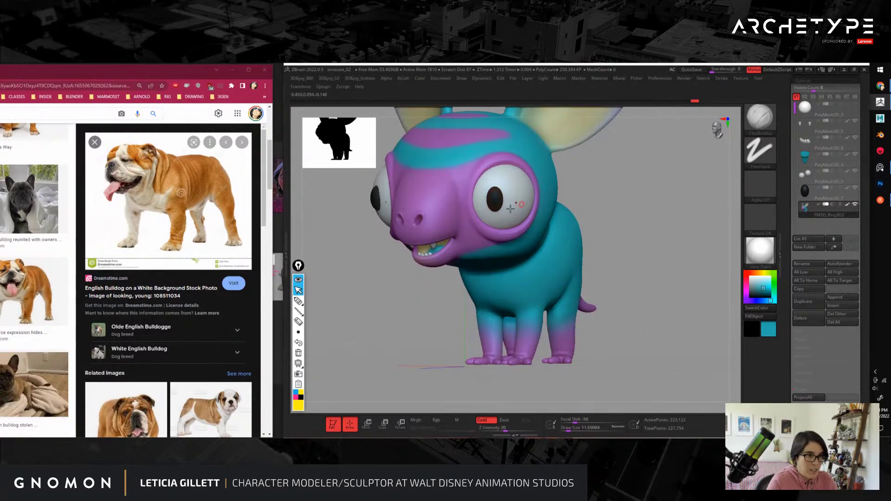
pyautogui.moveTo(496, 174); pyautogui.dragTo(516, 254)
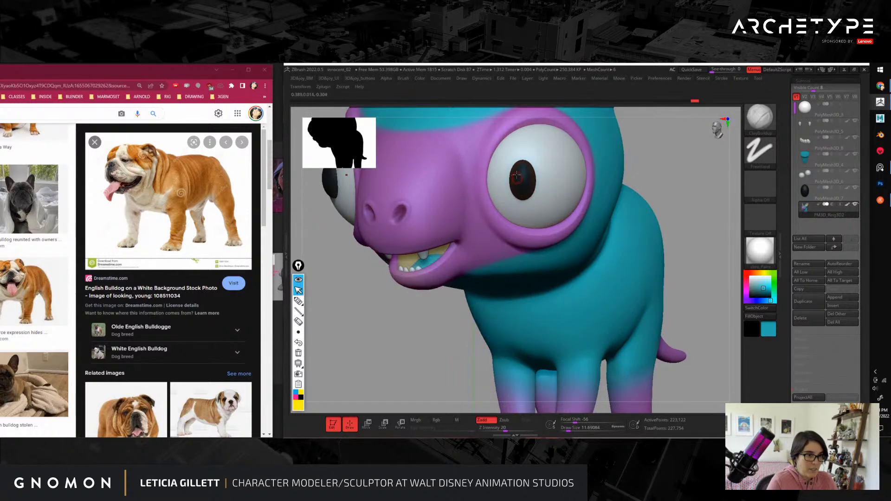
pyautogui.keyDown('alt'); pyautogui.moveTo(695, 228); pyautogui.dragTo(541, 205); pyautogui.keyUp('alt')
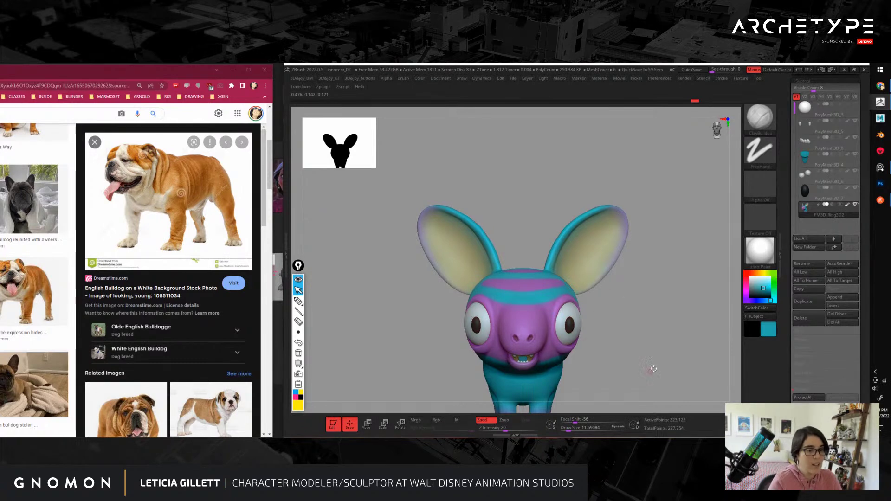
# Step: Set the draw size to about 154 and switch to the Move brush for adjusting the creature's neck and body
pyautogui.moveTo(653, 369); pyautogui.dragTo(617, 308)
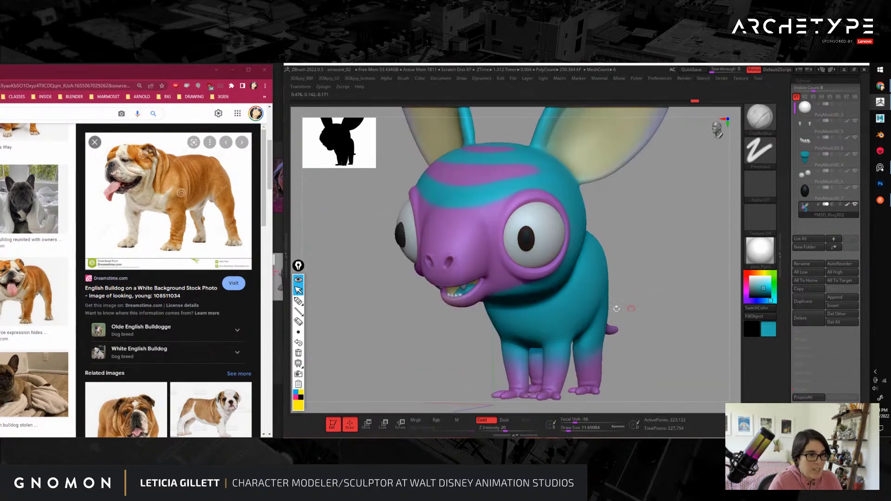
pyautogui.moveTo(652, 260); pyautogui.dragTo(650, 255)
pyautogui.press('s')
pyautogui.click(563, 294)
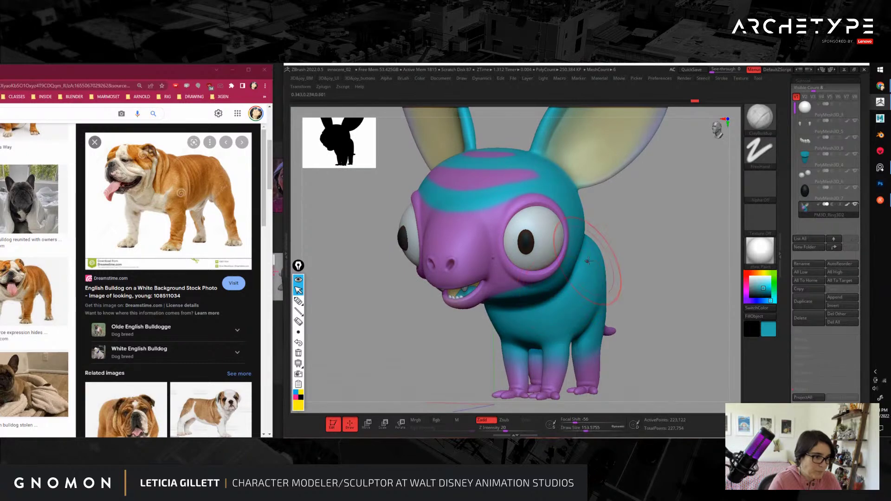
pyautogui.moveTo(650, 259); pyautogui.dragTo(659, 249)
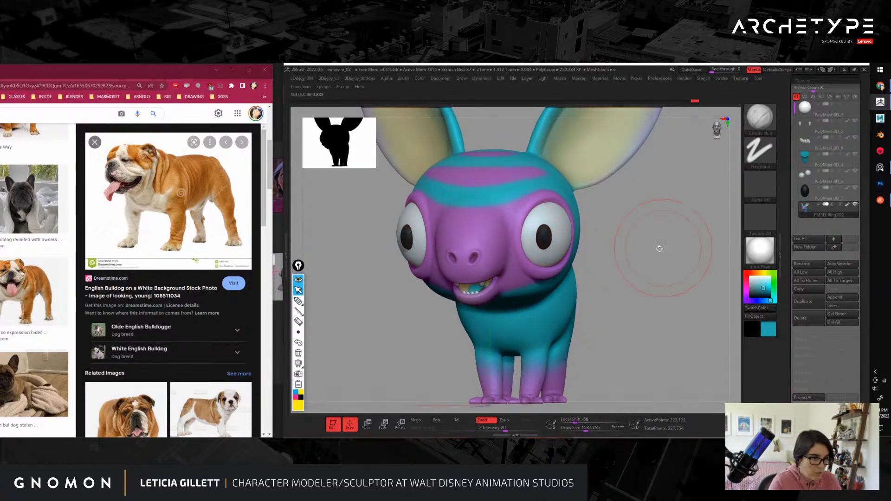
pyautogui.press('b')
pyautogui.press('m')
pyautogui.press('v')
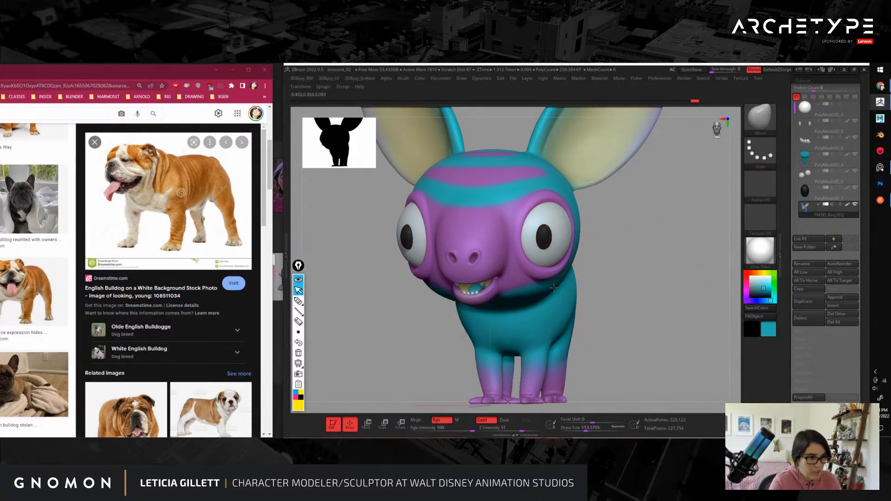
pyautogui.moveTo(640, 265)
pyautogui.mouseDown()
pyautogui.moveTo(601, 267)
pyautogui.moveTo(615, 268)
pyautogui.mouseUp()
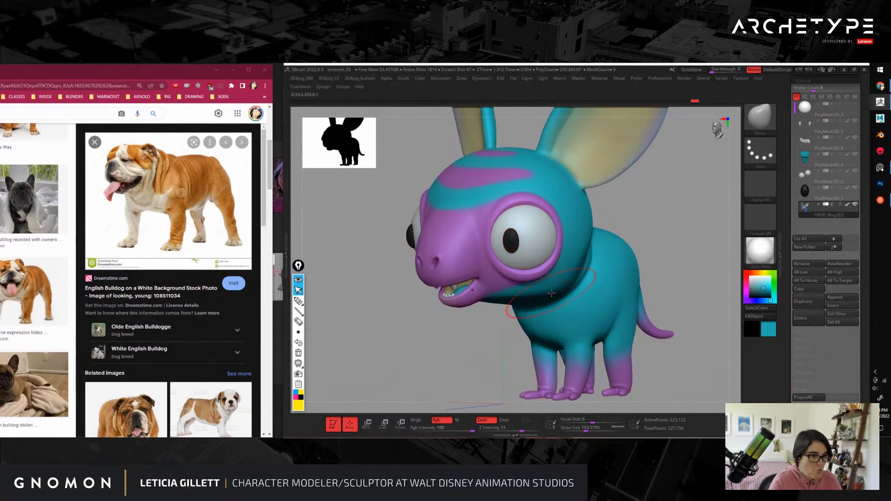
# Step: Reduce the draw size to about 65 and switch to the Inflat brush for the area under the jaw
pyautogui.press('s')
pyautogui.click(546, 293)
pyautogui.press('b')
pyautogui.press('i')
pyautogui.press('n')
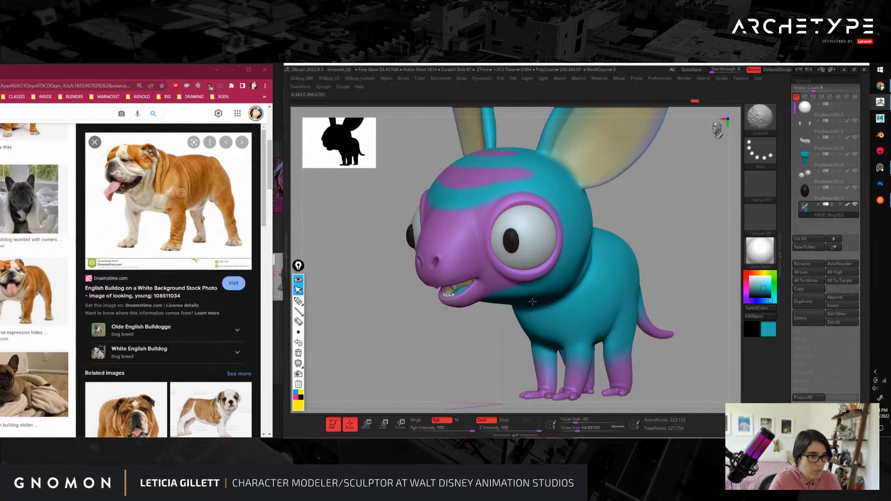
# Step: Switch back to the Move brush and check the whole creature from the front
pyautogui.press('b')
pyautogui.press('m')
pyautogui.press('v')
pyautogui.press('f')
pyautogui.moveTo(698, 279)
pyautogui.mouseDown()
pyautogui.moveTo(724, 277)
pyautogui.moveTo(696, 290)
pyautogui.moveTo(716, 267)
pyautogui.moveTo(677, 282)
pyautogui.mouseUp()
pyautogui.moveTo(678, 282)
pyautogui.mouseDown()
pyautogui.moveTo(690, 285)
pyautogui.moveTo(684, 278)
pyautogui.moveTo(680, 292)
pyautogui.moveTo(697, 291)
pyautogui.mouseUp()
pyautogui.click(759, 118)
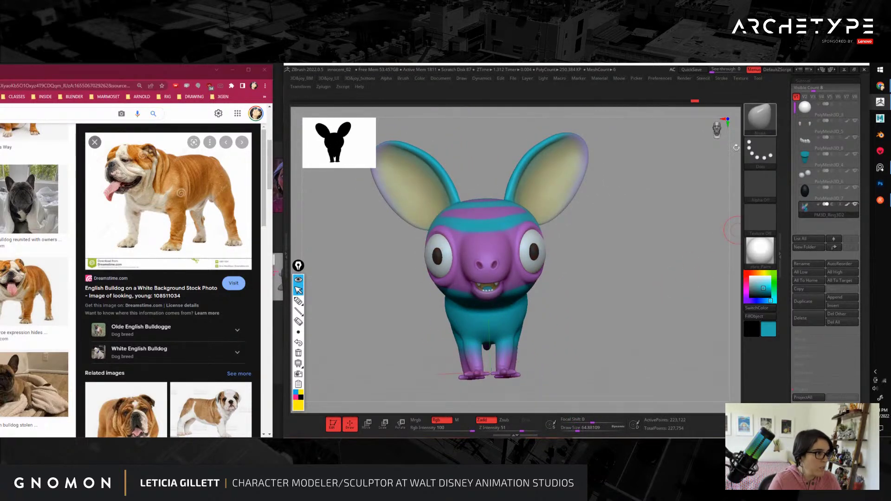
# Step: Select the Standard brush with a draw size of about 26 and smooth the outer edge on the back of the ear
pyautogui.keyDown('shift'); pyautogui.moveTo(668, 249); pyautogui.dragTo(654, 291); pyautogui.keyUp('shift')
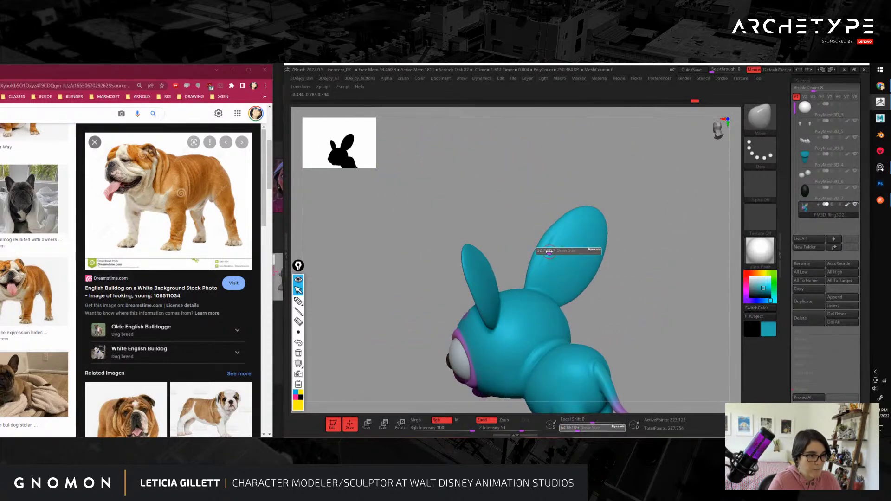
pyautogui.press('b')
pyautogui.press('s')
pyautogui.press('t')
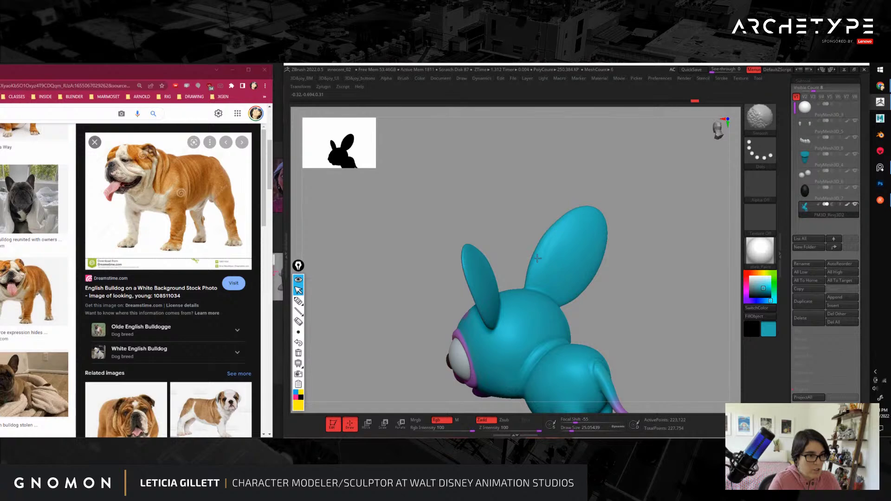
pyautogui.keyDown('shift'); pyautogui.moveTo(546, 263); pyautogui.dragTo(545, 253); pyautogui.keyUp('shift')
# Step: Switch to the clay buildup brush for the back of the ear and return to a full front view of the creature
pyautogui.moveTo(656, 248)
pyautogui.keyDown('alt'); pyautogui.mouseDown()
pyautogui.moveTo(676, 282)
pyautogui.moveTo(675, 310)
pyautogui.mouseUp(); pyautogui.keyUp('alt')
pyautogui.press('b')
pyautogui.press('c')
pyautogui.press('b')
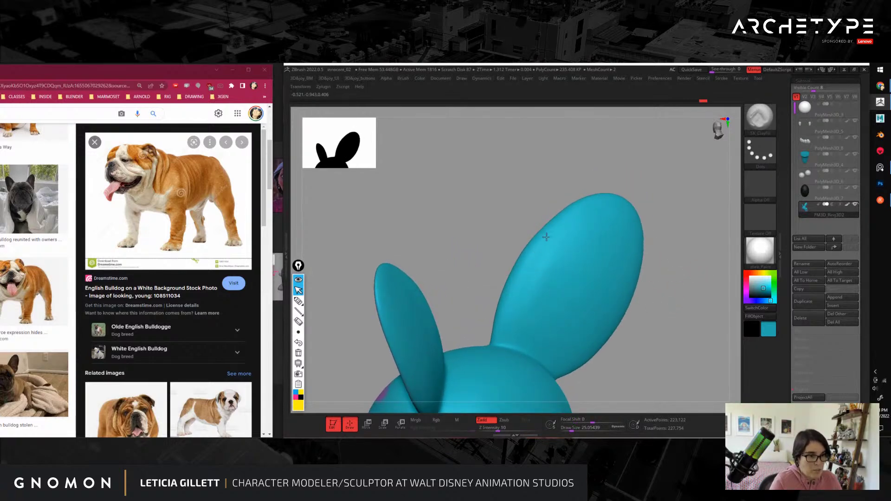
pyautogui.moveTo(530, 304); pyautogui.dragTo(670, 258, button='right')
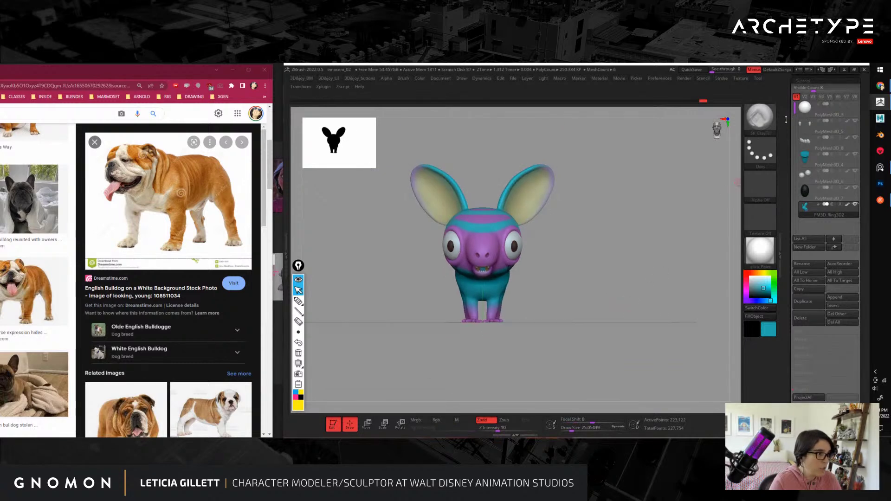
# Step: Rename the upper teeth subtool as c_upperteeth
pyautogui.click(828, 121)
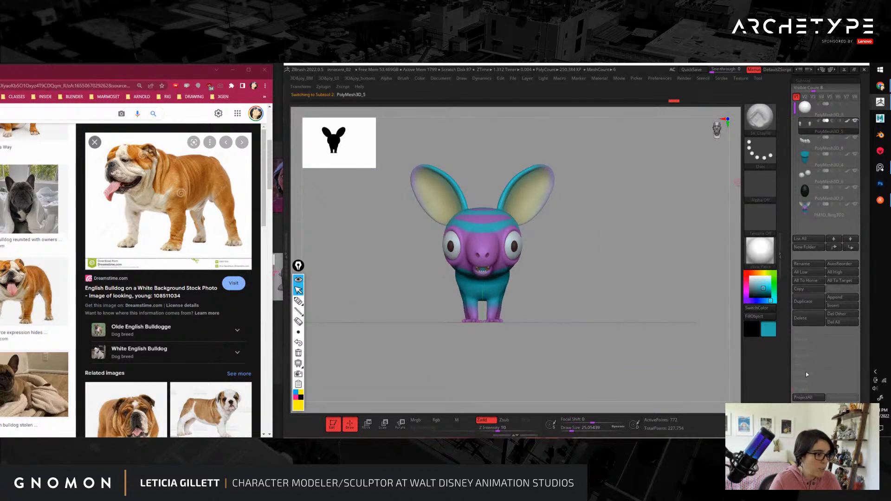
pyautogui.click(809, 265)
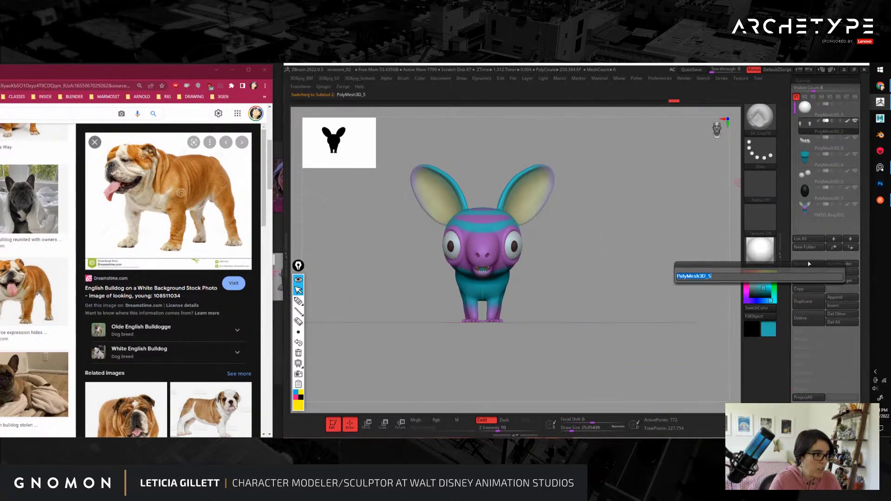
pyautogui.press('BackSpace')
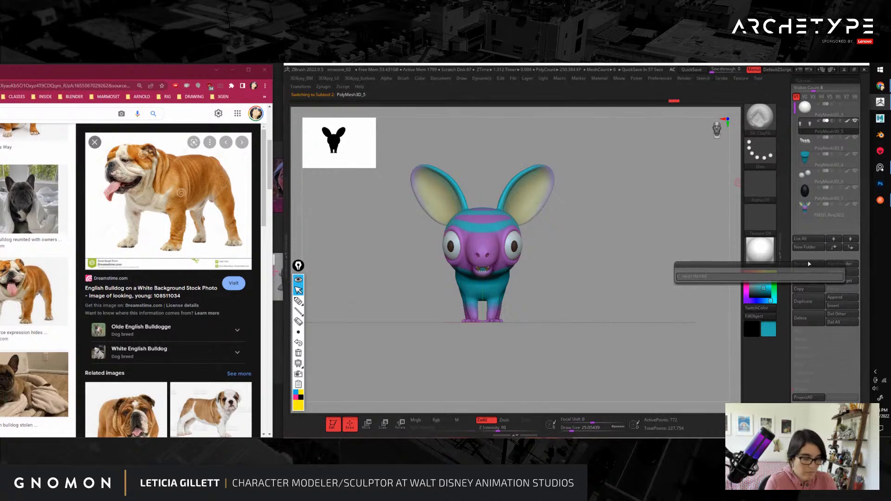
pyautogui.press('Return')
# Step: Rename the lower teeth subtool as c_bottomteeth
pyautogui.press('Down')
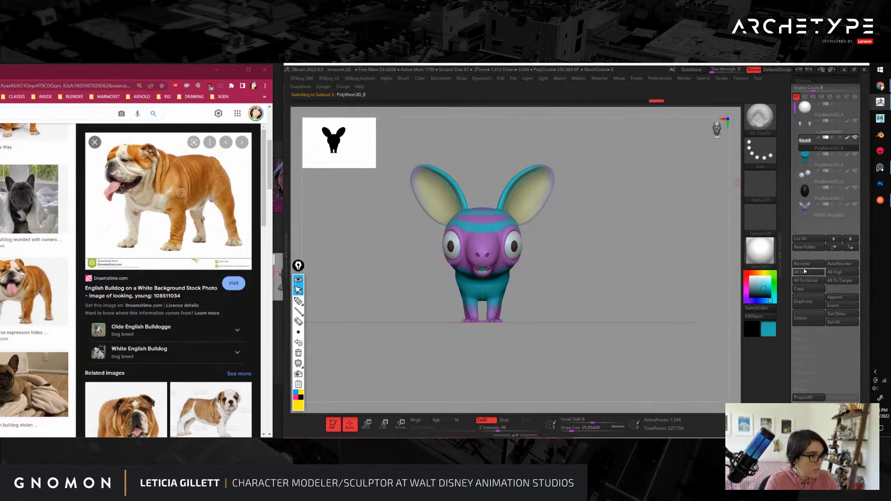
pyautogui.click(806, 264)
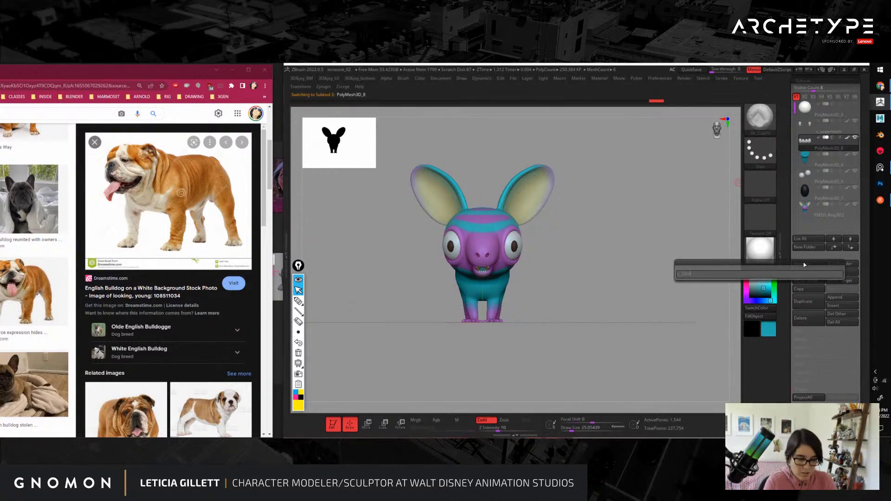
pyautogui.write('c_bottomteeth')
pyautogui.press('Return')
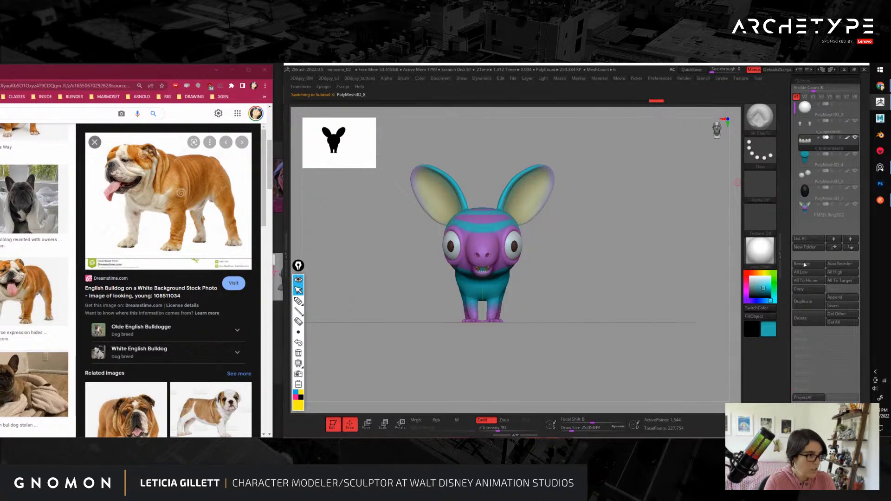
# Step: Rename the teal tongue subtool, PolyMesh3D_4, as c_lingua
pyautogui.press('Down')
pyautogui.click(815, 264)
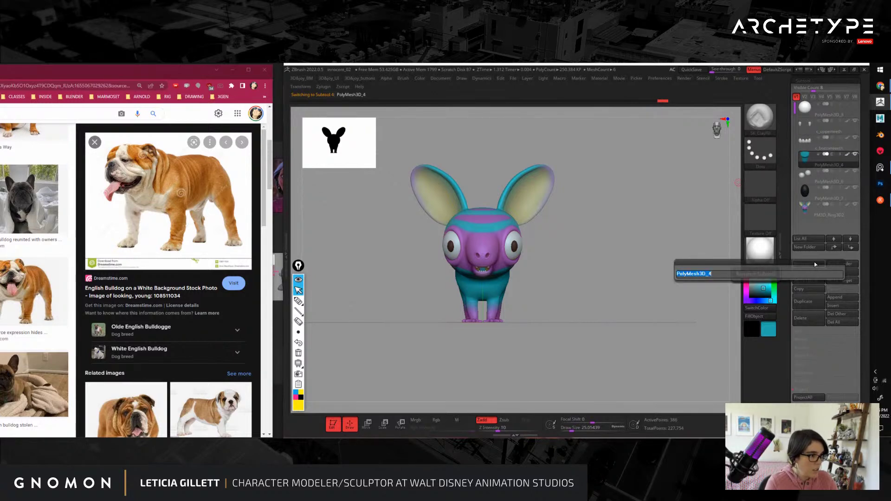
pyautogui.press('BackSpace')
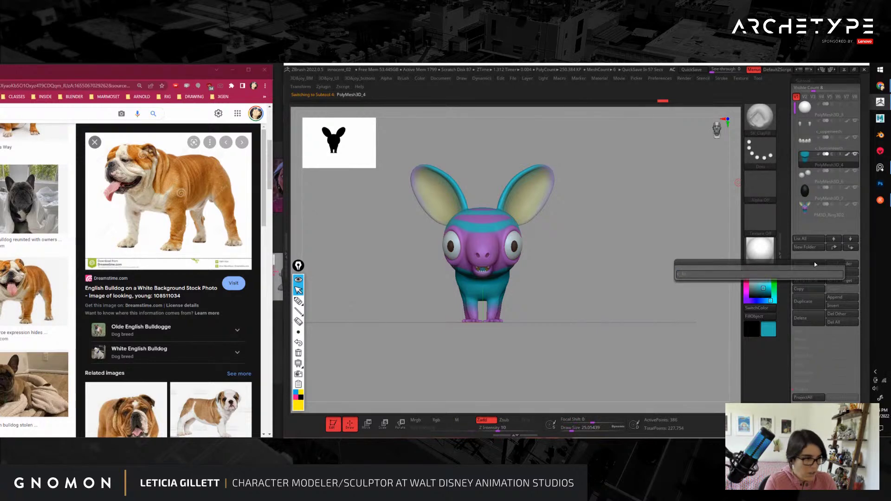
pyautogui.write('c_tong')
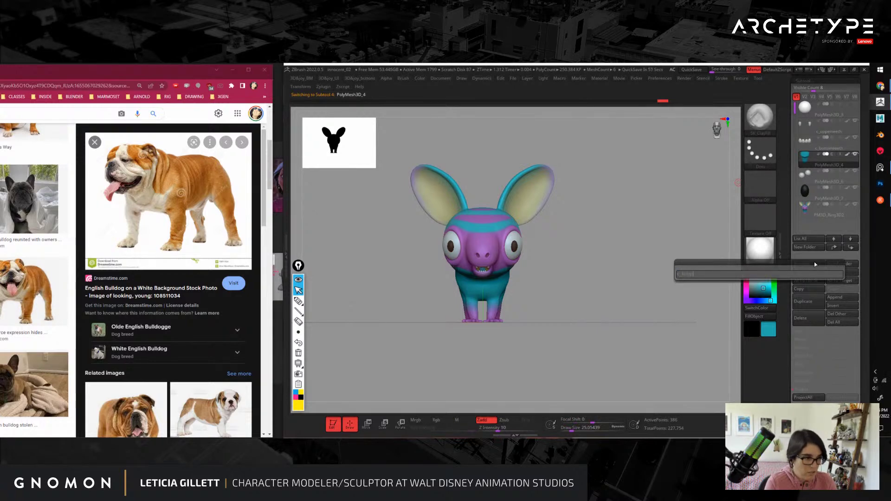
pyautogui.press('BackSpace')
pyautogui.press('BackSpace')
pyautogui.press('BackSpace')
pyautogui.write('u')
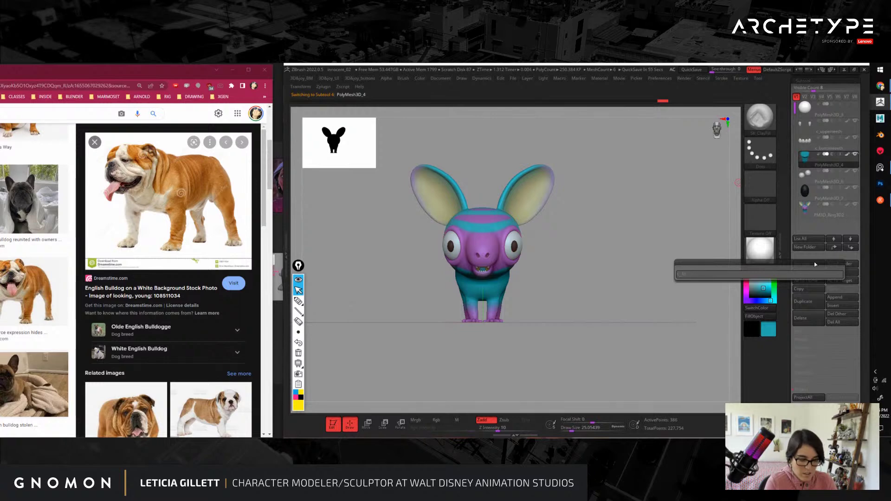
pyautogui.press('BackSpace')
pyautogui.press('BackSpace')
pyautogui.press('BackSpace')
pyautogui.press('BackSpace')
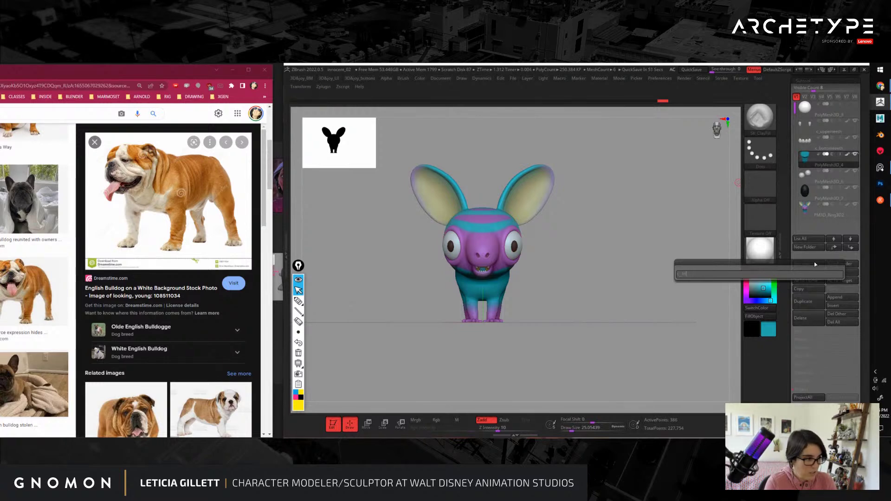
pyautogui.write('otto')
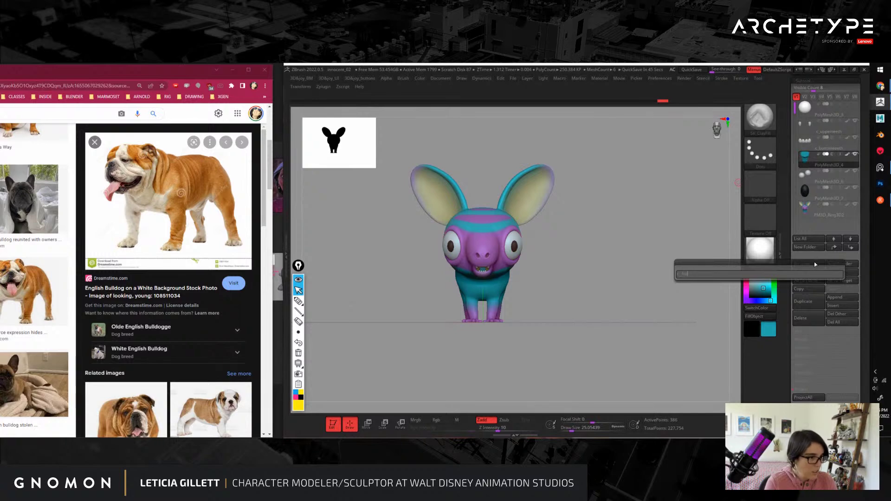
pyautogui.write('c_lingua')
pyautogui.press('Return')
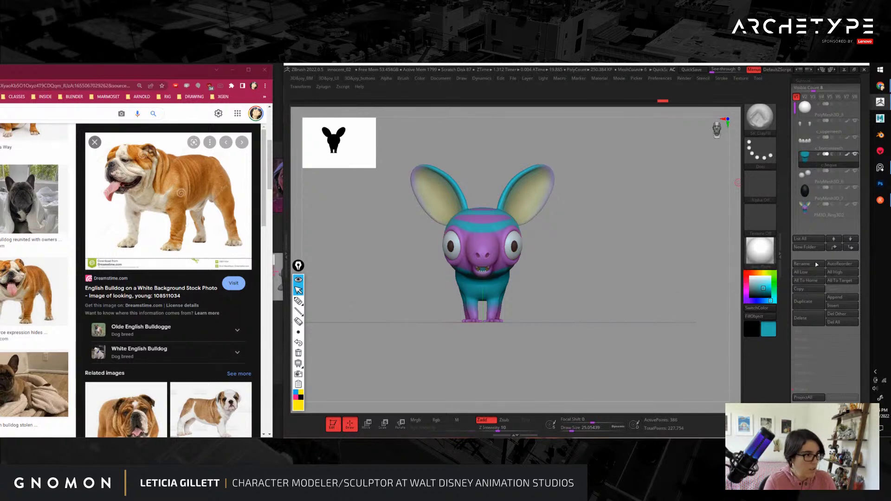
# Step: Rename the subtool containing the two white eye spheres as c_eyeballs
pyautogui.click(822, 178)
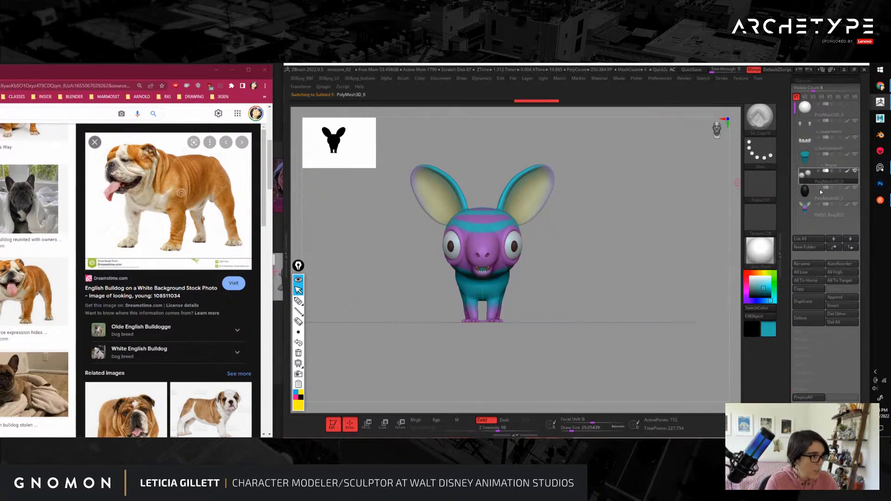
pyautogui.click(812, 265)
pyautogui.write('c_ey')
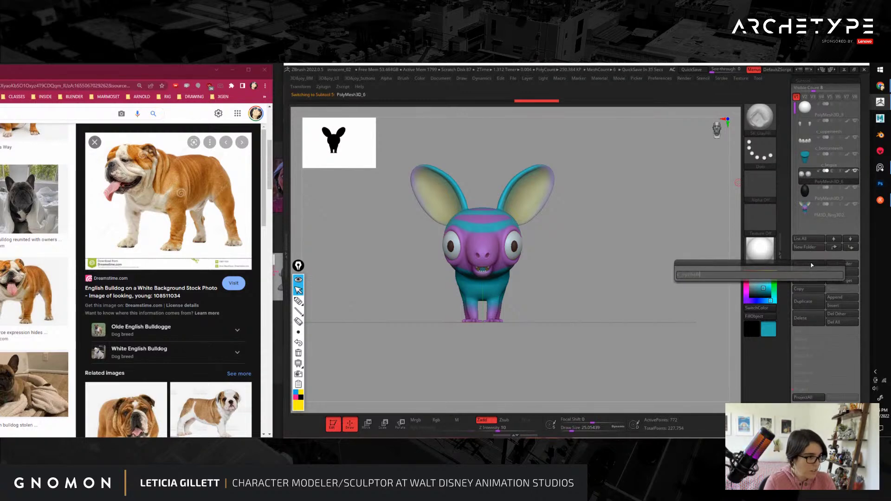
pyautogui.write('eballs')
pyautogui.press('Return')
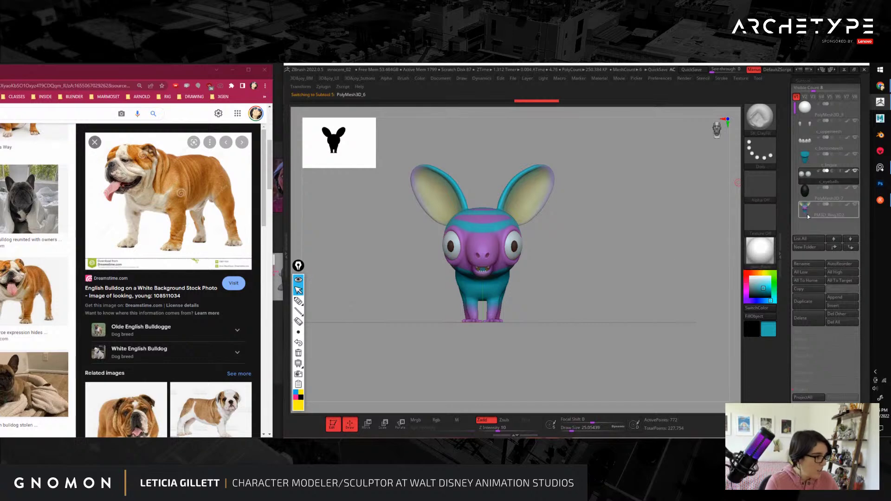
# Step: Rename the black eye-part subtool, PolyMesh3D_7, as c_lids
pyautogui.click(805, 192)
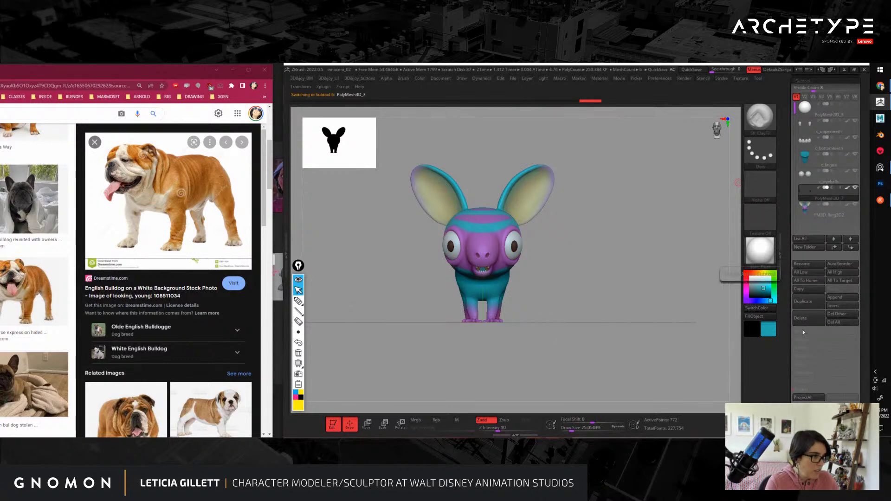
pyautogui.click(810, 264)
pyautogui.write('c_lids')
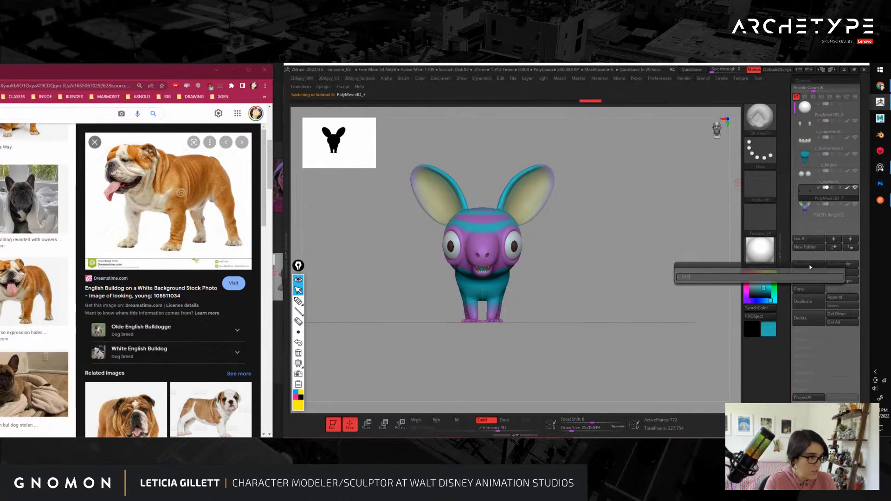
pyautogui.press('Return')
# Step: Rename the main body subtool, PM3D_Ring3D2, as c_body
pyautogui.click(810, 209)
pyautogui.click(806, 265)
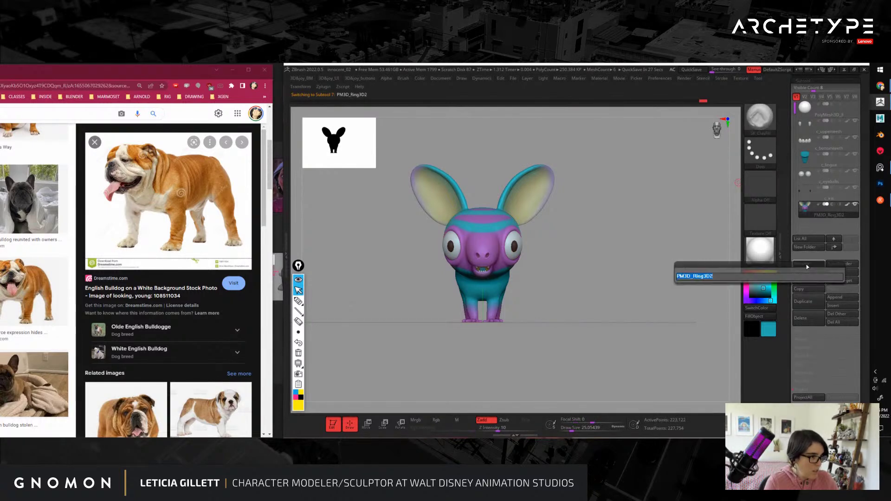
pyautogui.write('c_body')
pyautogui.press('Return')
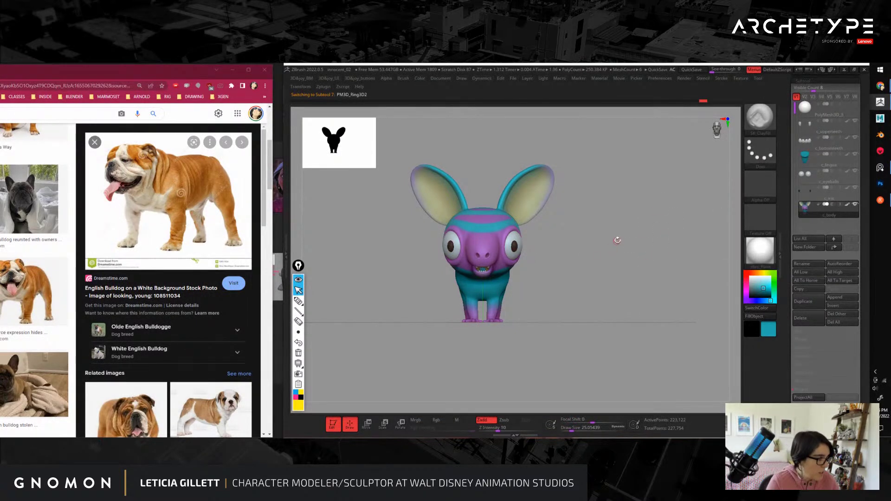
# Step: Export the visible creature subtools as an FBX file named creature_test in the 01_INNOCENT folder
pyautogui.moveTo(618, 241)
pyautogui.mouseDown()
pyautogui.moveTo(534, 221)
pyautogui.moveTo(650, 294)
pyautogui.moveTo(633, 285)
pyautogui.moveTo(619, 298)
pyautogui.moveTo(650, 297)
pyautogui.moveTo(611, 284)
pyautogui.moveTo(653, 288)
pyautogui.moveTo(577, 275)
pyautogui.mouseUp()
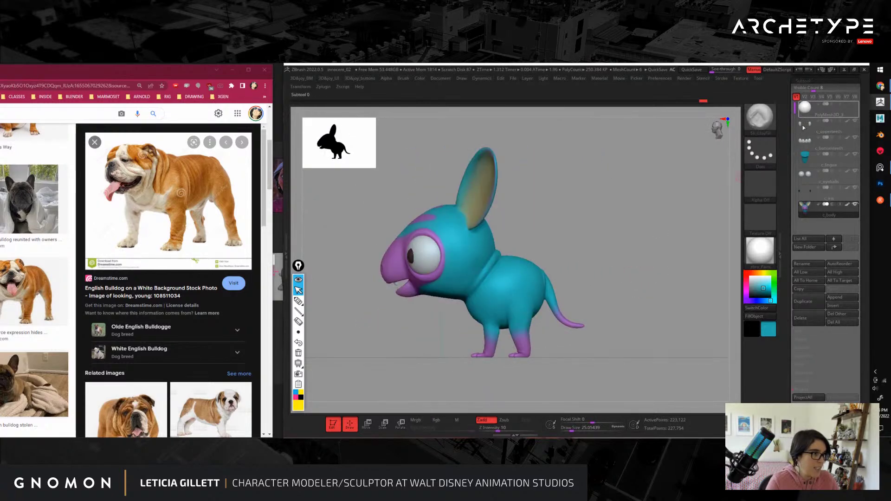
pyautogui.moveTo(626, 240)
pyautogui.mouseDown()
pyautogui.moveTo(718, 243)
pyautogui.moveTo(692, 251)
pyautogui.moveTo(646, 245)
pyautogui.moveTo(667, 212)
pyautogui.mouseUp()
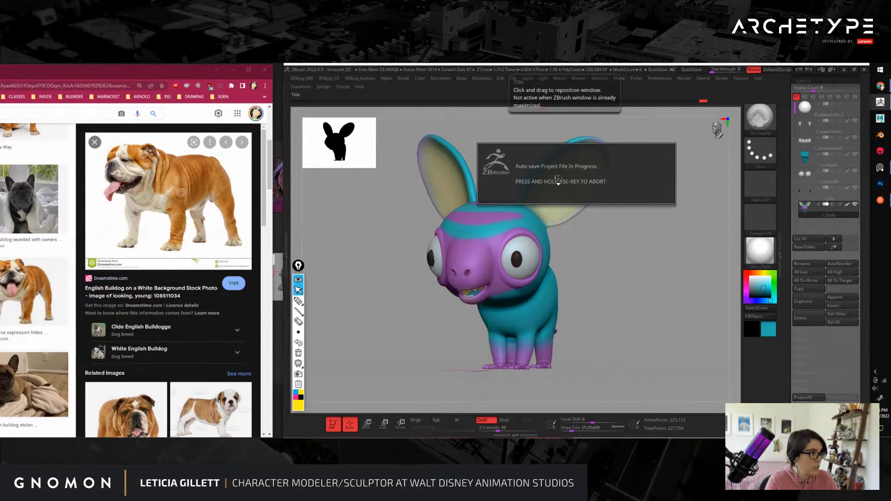
pyautogui.click(323, 87)
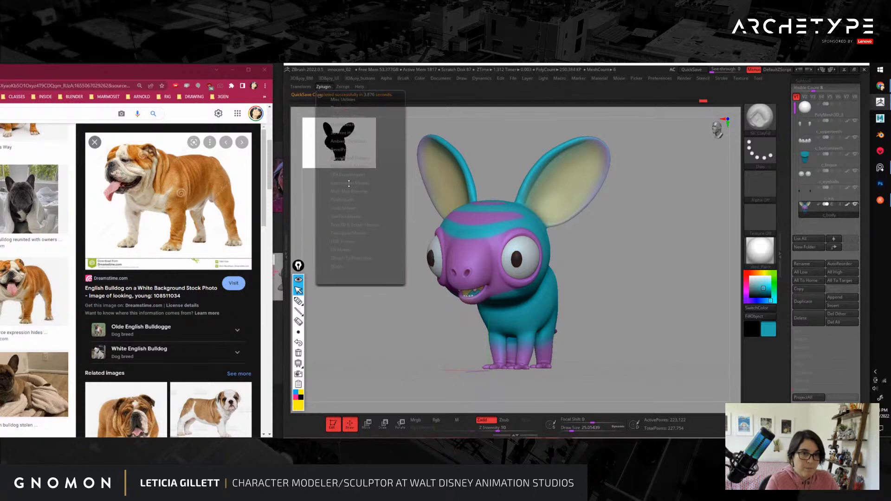
pyautogui.click(331, 175)
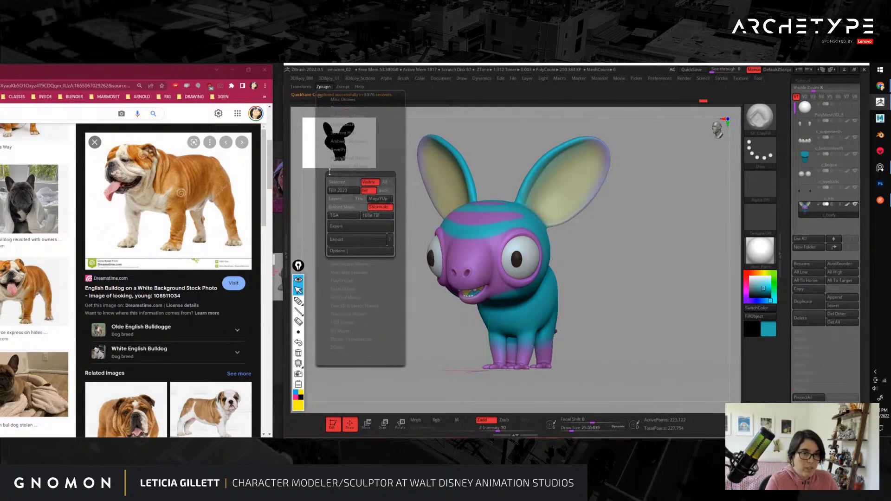
pyautogui.click(348, 228)
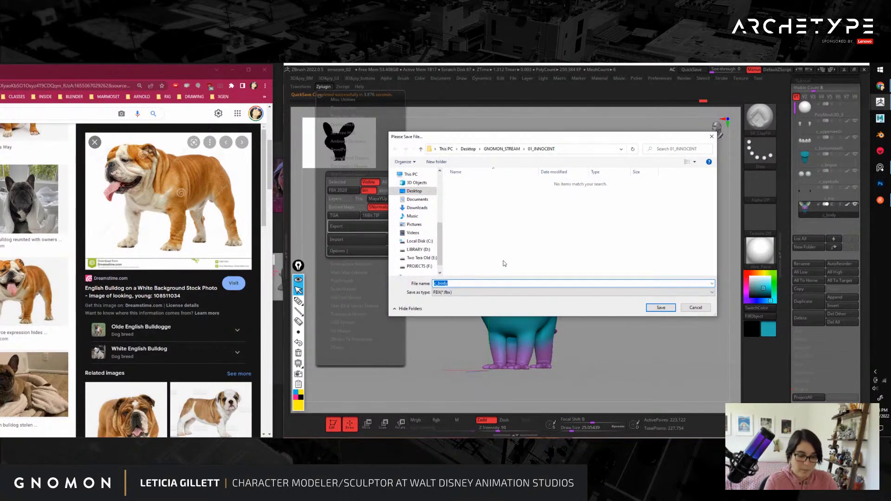
pyautogui.write('creature')
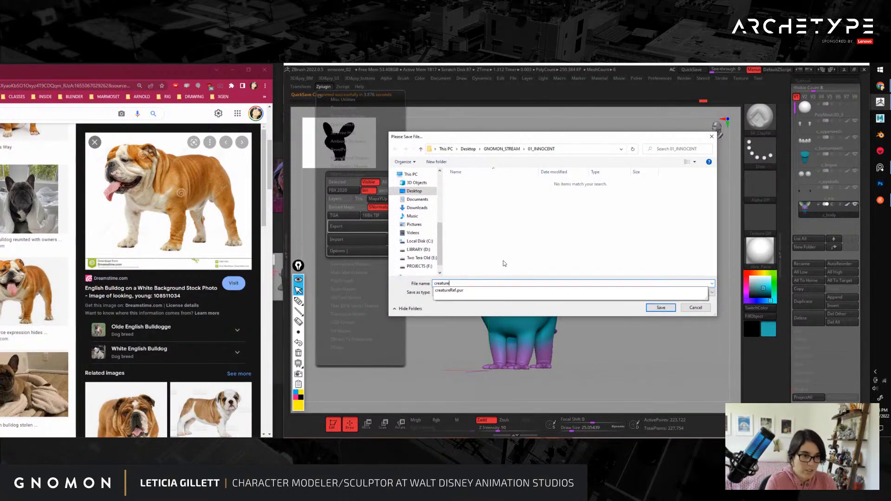
pyautogui.press('Return')
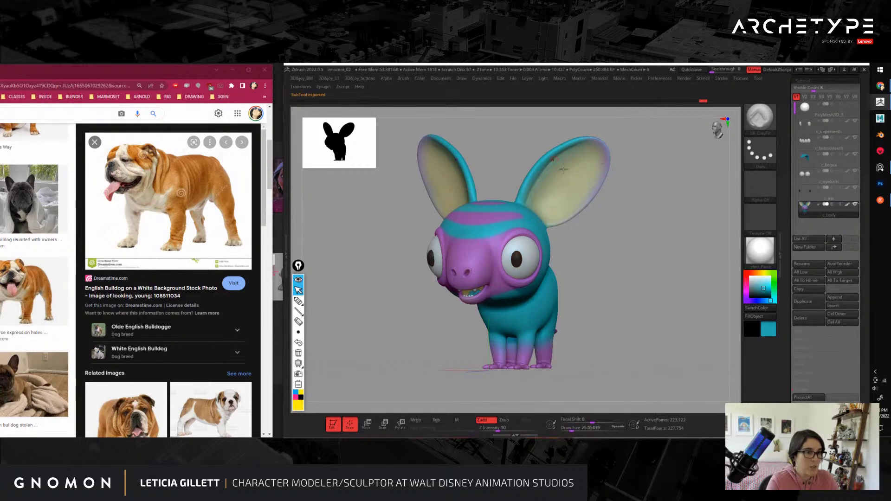
# Step: Switch to Marmoset Toolbag, shift the floating annotation toolbar aside and dismiss the update news window
pyautogui.moveTo(563, 169); pyautogui.dragTo(580, 243, button='right')
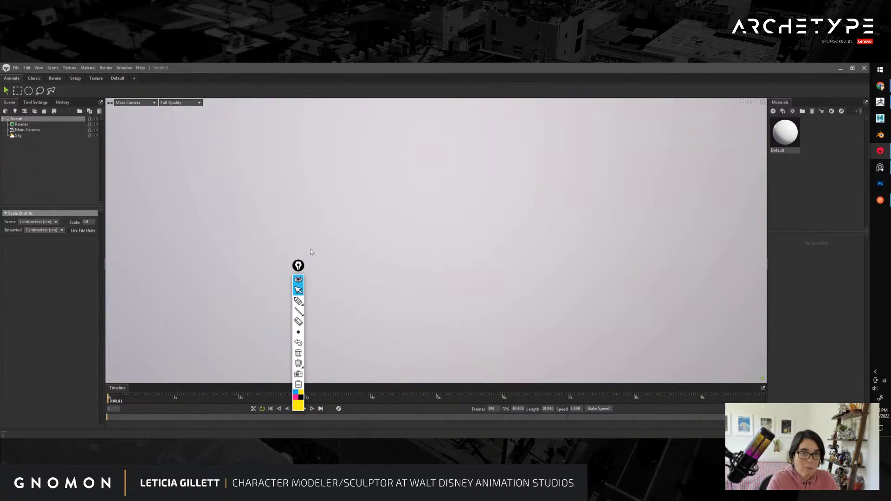
pyautogui.moveTo(298, 265)
pyautogui.mouseDown()
pyautogui.moveTo(137, 253)
pyautogui.moveTo(114, 234)
pyautogui.mouseUp()
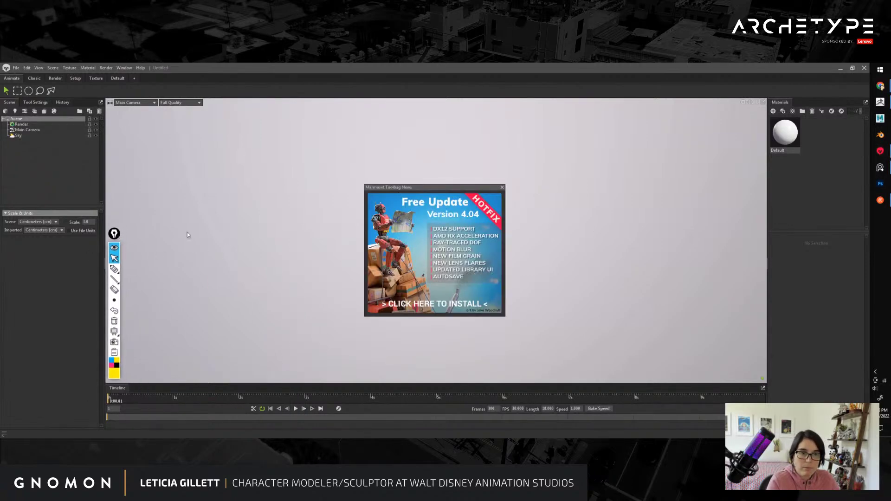
pyautogui.click(501, 188)
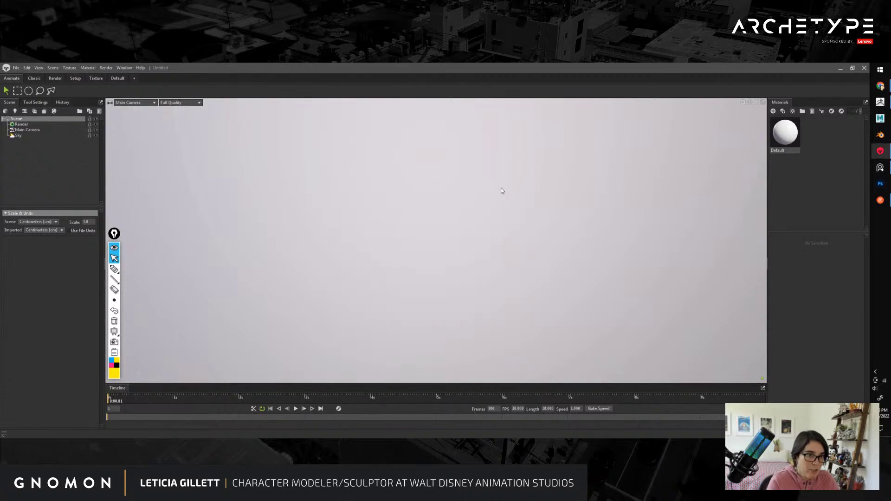
# Step: Import the creature_test model from Desktop > GNOMON_STREAM > 01_INNOCENT into the empty scene
pyautogui.click(15, 68)
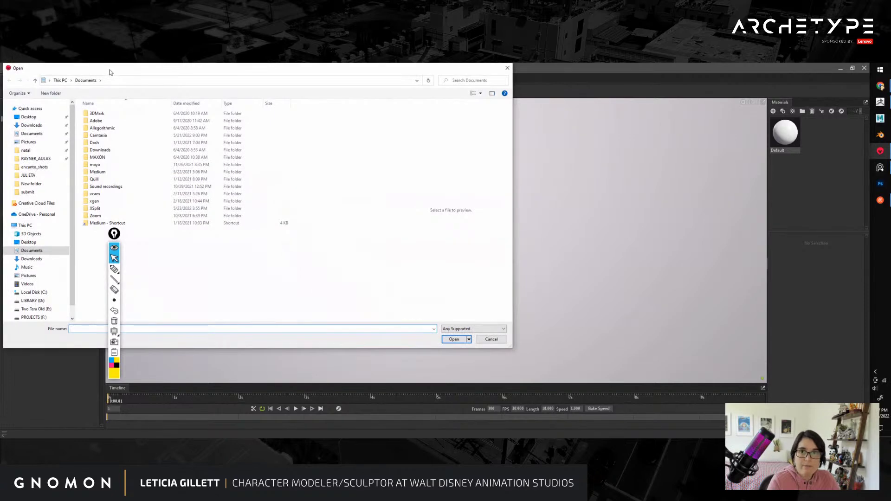
pyautogui.moveTo(111, 71); pyautogui.dragTo(214, 92)
pyautogui.click(130, 137)
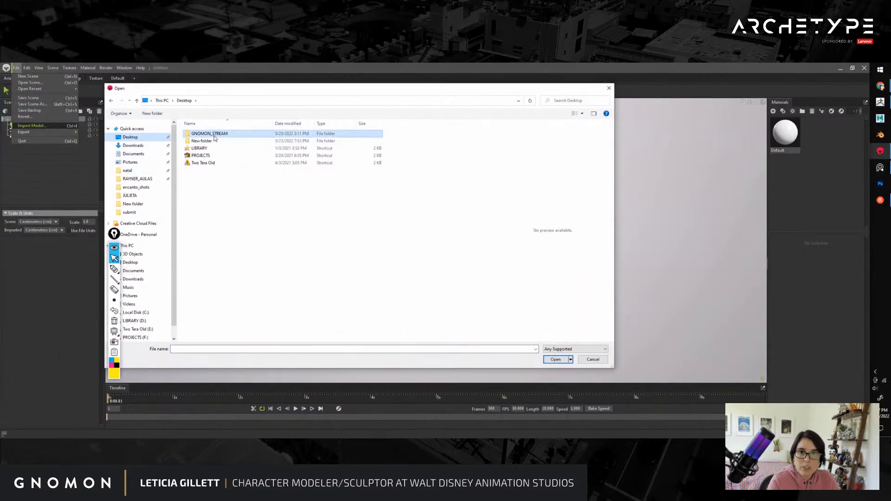
pyautogui.doubleClick(214, 135)
pyautogui.doubleClick(214, 135)
pyautogui.click(205, 135)
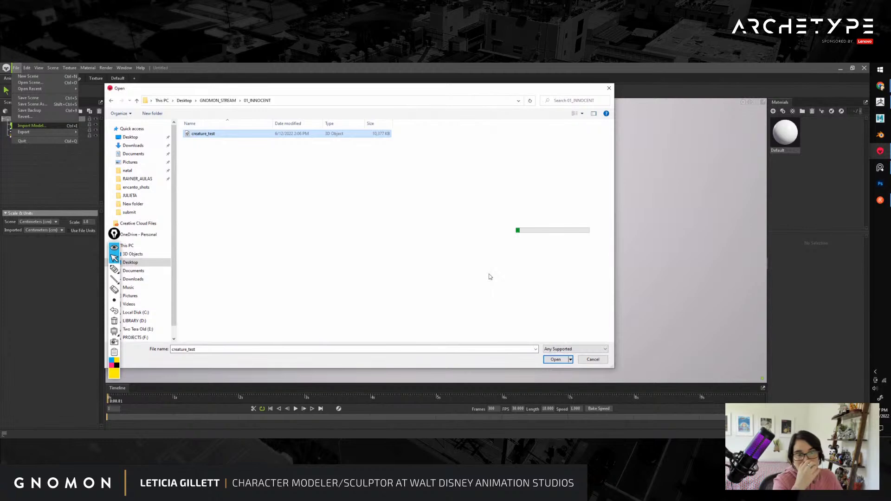
pyautogui.click(551, 360)
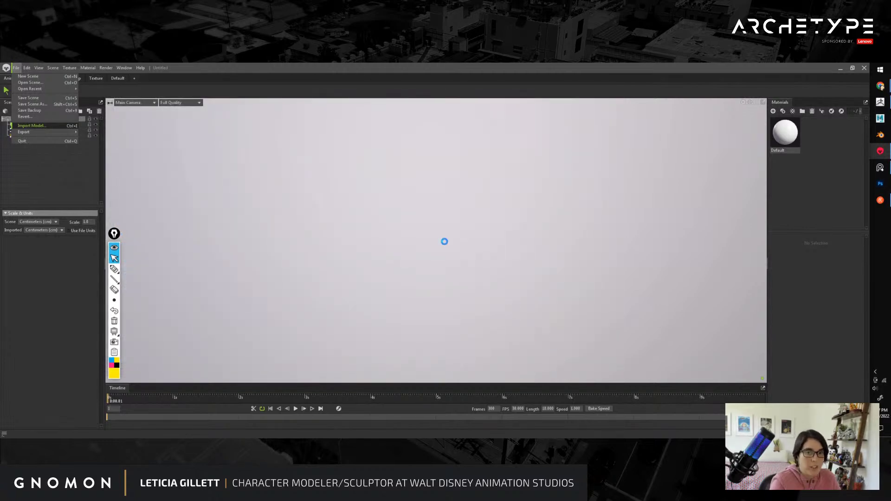
# Step: Inspect the imported creature and turn on the scale reference in the viewport settings
pyautogui.moveTo(545, 280); pyautogui.dragTo(416, 258)
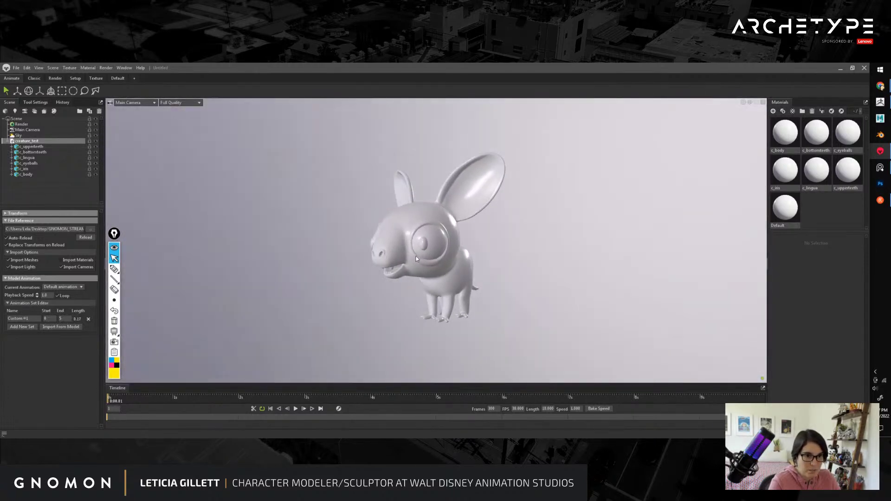
pyautogui.moveTo(549, 309); pyautogui.dragTo(501, 280, button='right')
pyautogui.moveTo(501, 279)
pyautogui.mouseDown()
pyautogui.moveTo(621, 288)
pyautogui.moveTo(506, 284)
pyautogui.mouseUp()
pyautogui.moveTo(467, 223); pyautogui.dragTo(553, 279, button='right')
pyautogui.moveTo(553, 278)
pyautogui.mouseDown()
pyautogui.moveTo(519, 286)
pyautogui.moveTo(537, 285)
pyautogui.moveTo(521, 261)
pyautogui.moveTo(533, 201)
pyautogui.moveTo(537, 275)
pyautogui.moveTo(553, 274)
pyautogui.mouseUp()
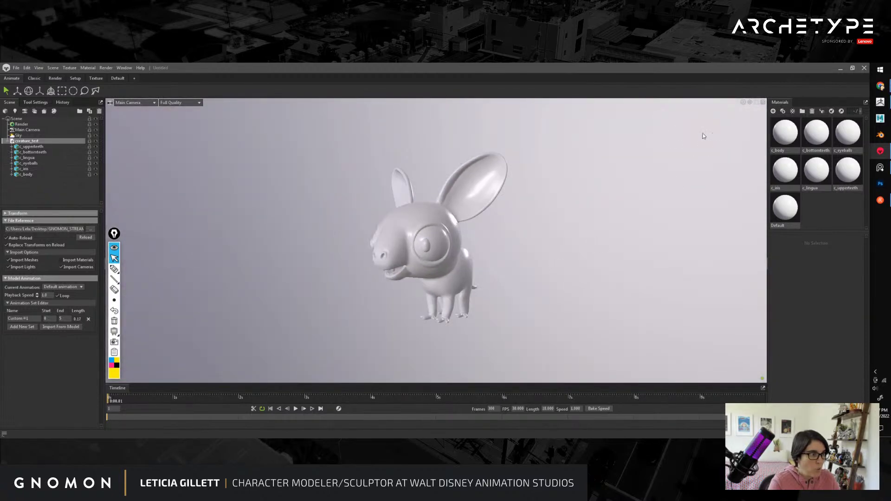
pyautogui.moveTo(584, 209); pyautogui.dragTo(613, 229)
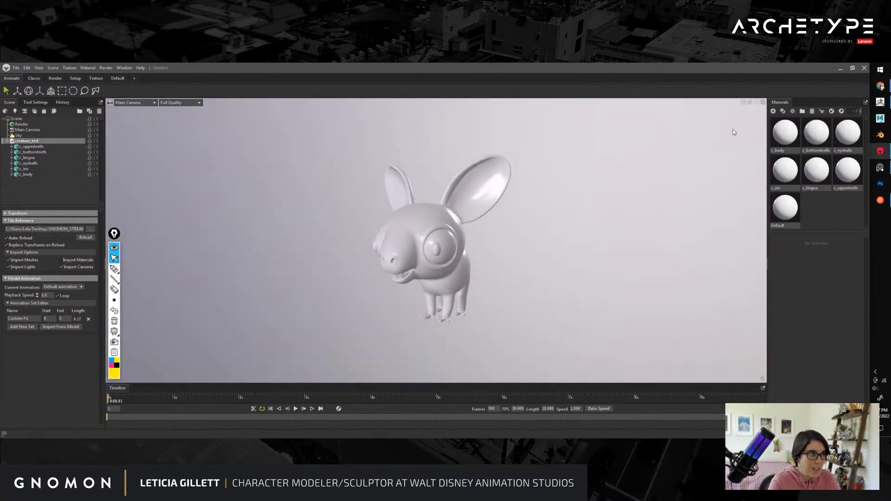
pyautogui.click(743, 103)
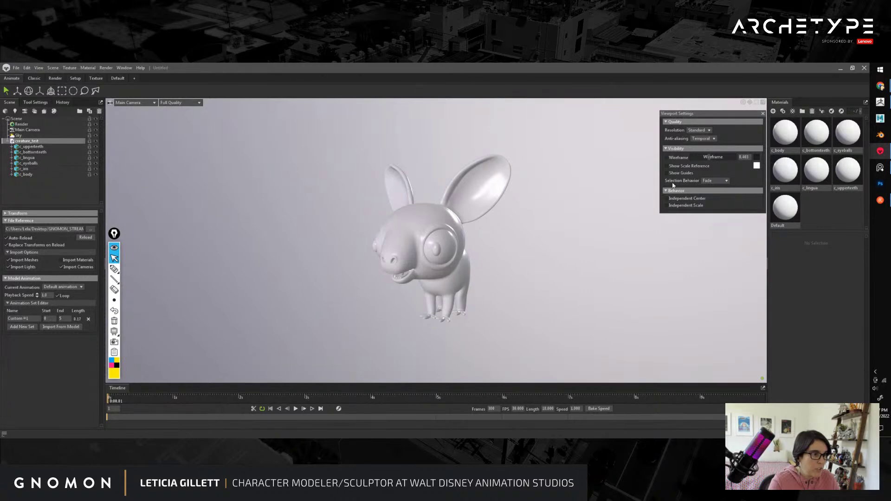
pyautogui.click(689, 166)
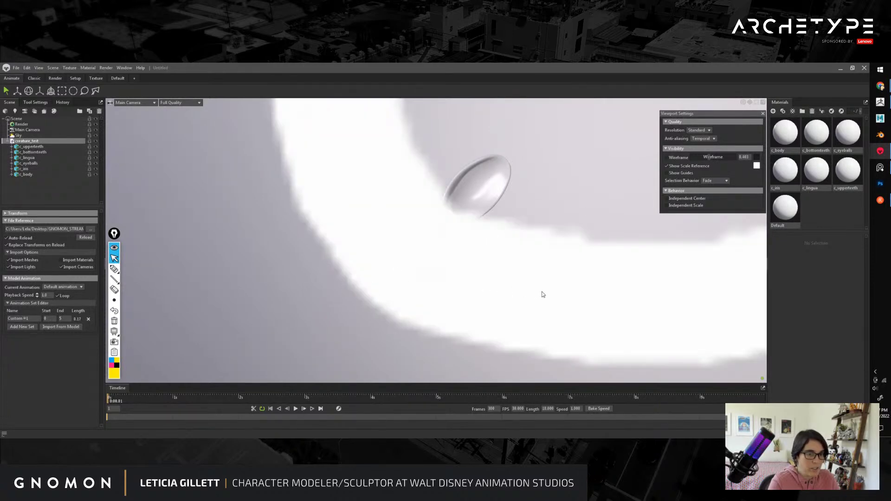
# Step: Frame the full human scale figure and uniformly enlarge the whole creature_test model for comparison
pyautogui.keyDown('alt'); pyautogui.moveTo(549, 284); pyautogui.dragTo(358, 232, button='right'); pyautogui.keyUp('alt')
pyautogui.keyDown('alt'); pyautogui.moveTo(622, 293); pyautogui.dragTo(371, 236, button='right'); pyautogui.keyUp('alt')
pyautogui.moveTo(559, 283)
pyautogui.keyDown('alt'); pyautogui.mouseDown(button='right')
pyautogui.moveTo(344, 237)
pyautogui.moveTo(278, 234)
pyautogui.mouseUp(button='right'); pyautogui.keyUp('alt')
pyautogui.keyDown('alt'); pyautogui.moveTo(450, 253); pyautogui.dragTo(459, 277, button='middle'); pyautogui.keyUp('alt')
pyautogui.keyDown('alt'); pyautogui.moveTo(459, 277); pyautogui.dragTo(434, 266, button='right'); pyautogui.keyUp('alt')
pyautogui.keyDown('alt'); pyautogui.moveTo(457, 238); pyautogui.dragTo(453, 286, button='middle'); pyautogui.keyUp('alt')
pyautogui.keyDown('alt'); pyautogui.moveTo(488, 292); pyautogui.dragTo(485, 298, button='right'); pyautogui.keyUp('alt')
pyautogui.moveTo(484, 297)
pyautogui.keyDown('alt'); pyautogui.mouseDown()
pyautogui.moveTo(516, 301)
pyautogui.moveTo(449, 303)
pyautogui.mouseUp(); pyautogui.keyUp('alt')
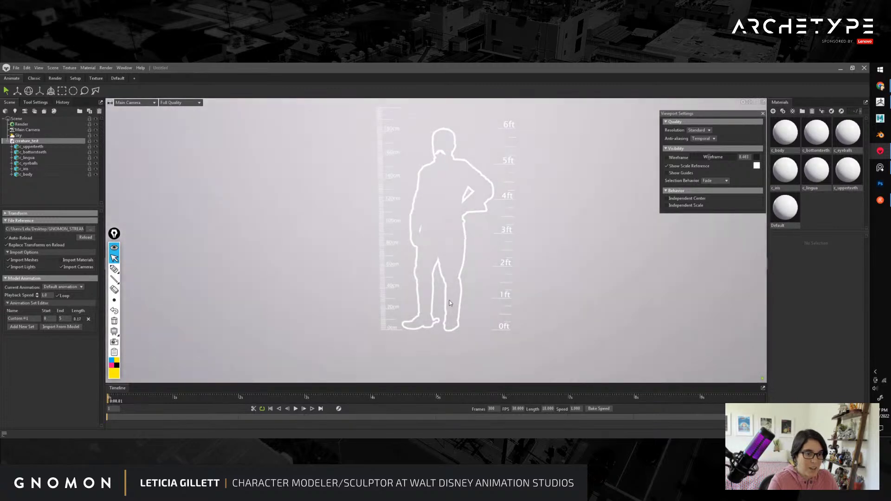
pyautogui.press('r')
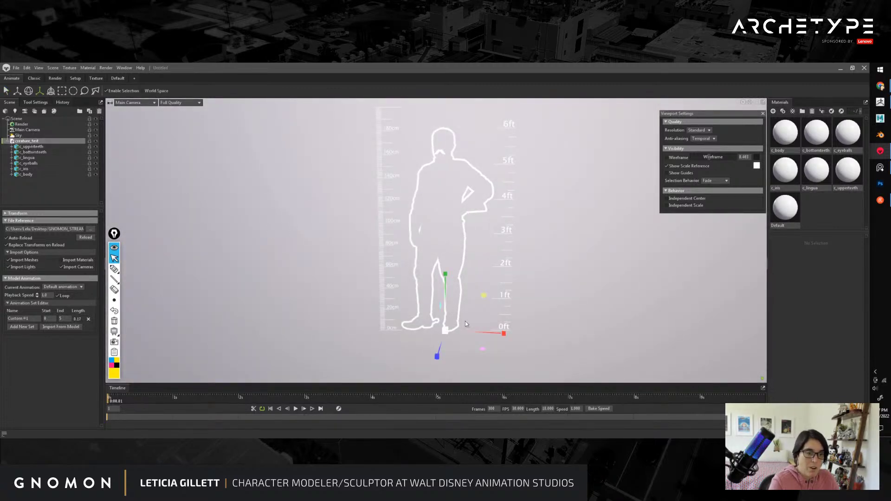
pyautogui.moveTo(447, 332); pyautogui.dragTo(457, 321)
# Step: Raise the creature_test model vertically until its feet rest at the 0 ft line of the scale reference
pyautogui.keyDown('alt'); pyautogui.moveTo(568, 341); pyautogui.dragTo(562, 277, button='middle'); pyautogui.keyUp('alt')
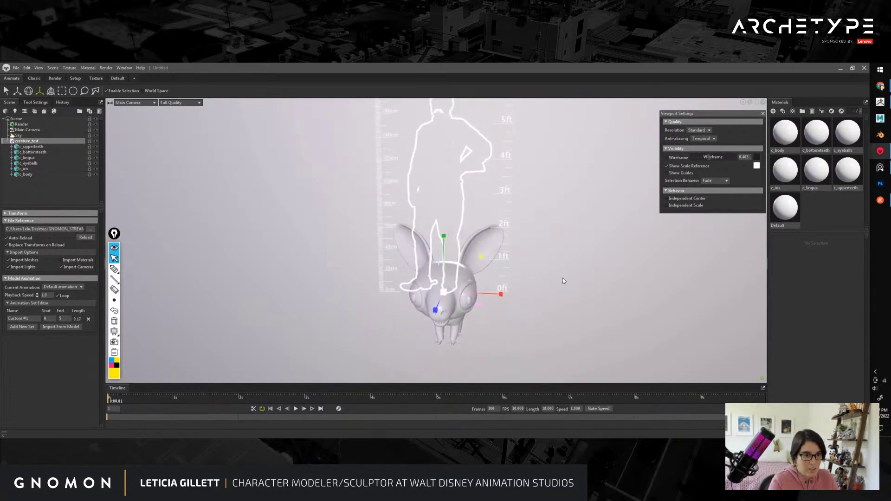
pyautogui.keyDown('alt'); pyautogui.moveTo(563, 277); pyautogui.dragTo(541, 263); pyautogui.keyUp('alt')
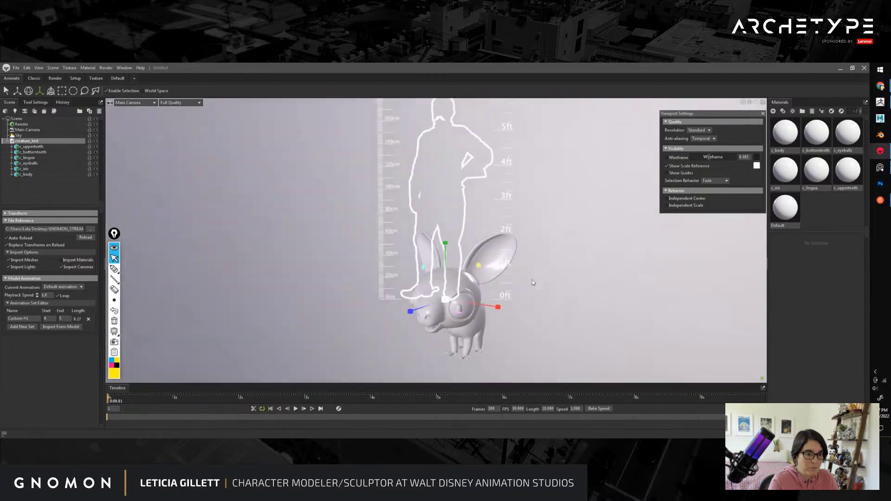
pyautogui.press('w')
pyautogui.moveTo(423, 311); pyautogui.dragTo(437, 190)
pyautogui.moveTo(556, 246); pyautogui.dragTo(567, 275)
# Step: Scale the creature down uniformly to about 2 ft tall and lower its feet to the 0 ft line
pyautogui.press('r')
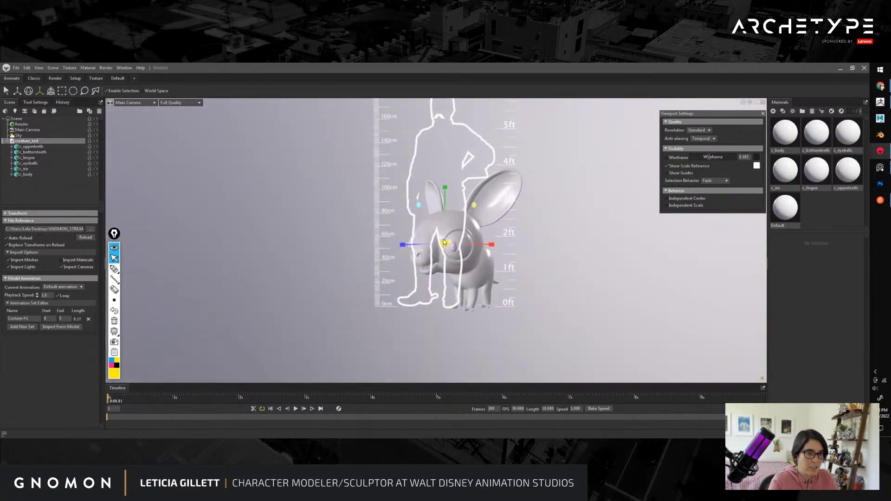
pyautogui.moveTo(443, 243); pyautogui.dragTo(444, 238)
pyautogui.press('w')
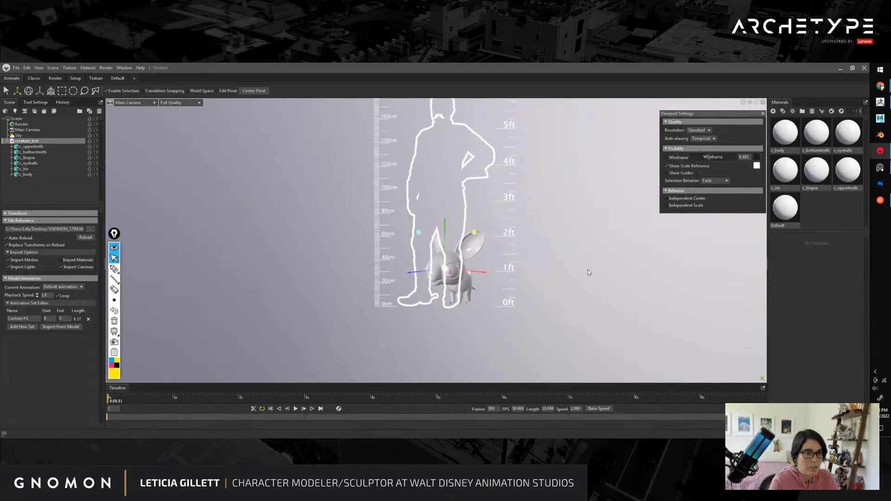
pyautogui.moveTo(583, 274); pyautogui.dragTo(520, 297)
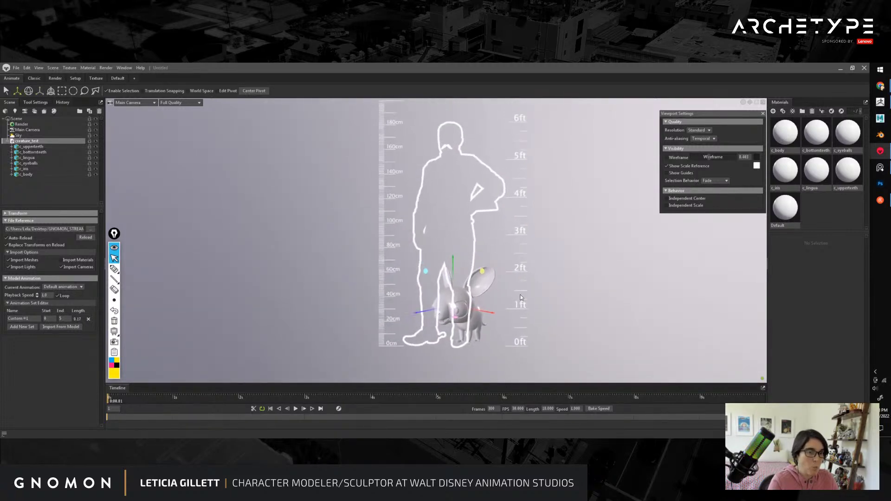
pyautogui.moveTo(472, 260)
pyautogui.mouseDown()
pyautogui.moveTo(620, 266)
pyautogui.moveTo(481, 255)
pyautogui.mouseUp()
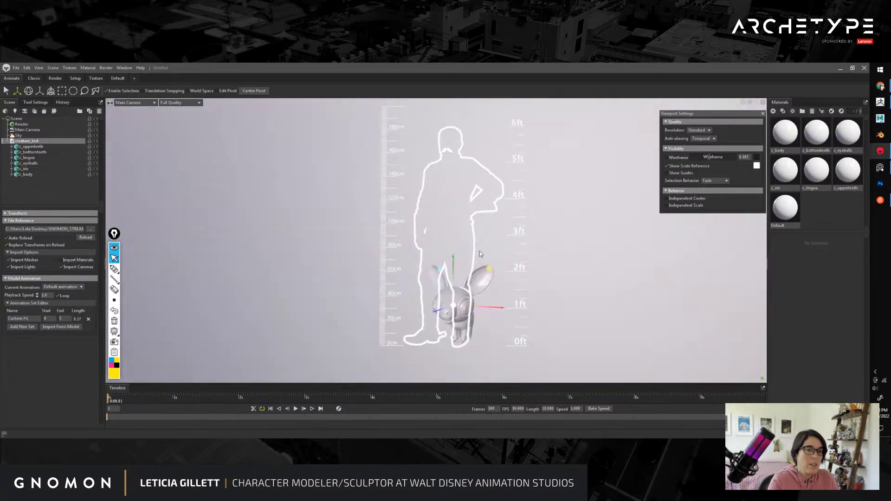
# Step: Hide the scale reference and close the viewport settings
pyautogui.click(677, 168)
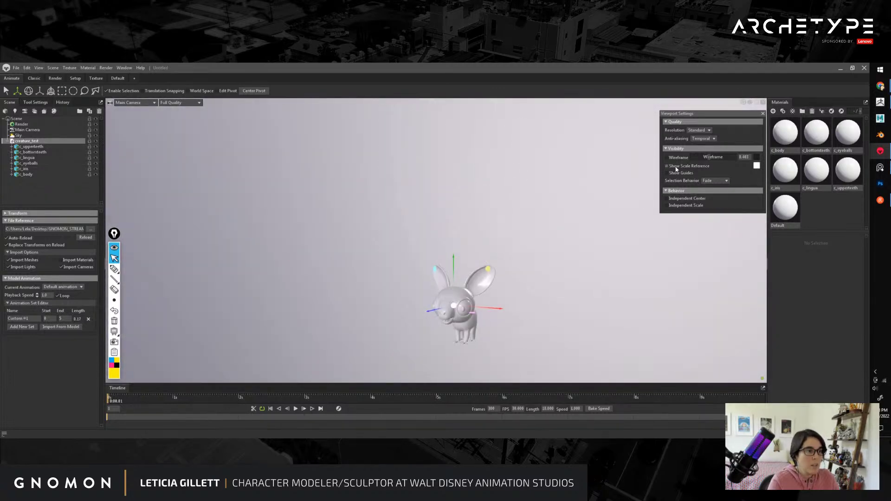
pyautogui.click(763, 115)
pyautogui.scroll(5, 528, 258)
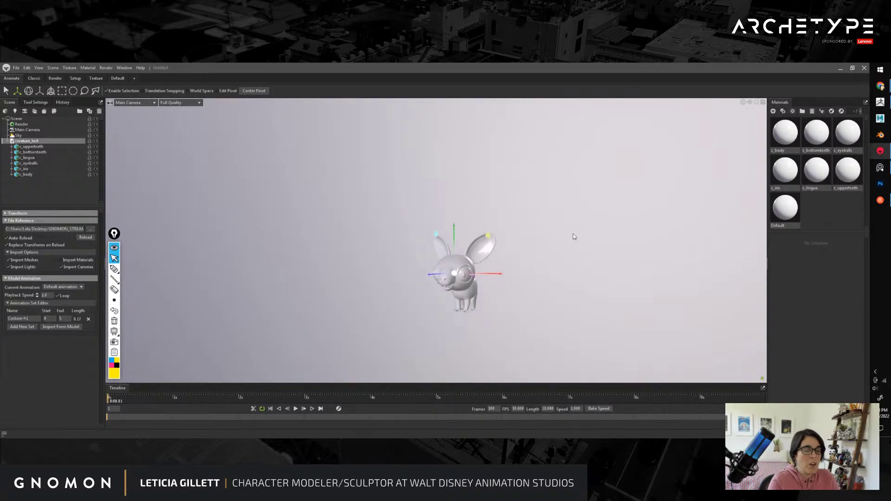
# Step: Select the creature's body mesh, frame the model closer and collapse the creature_test group in the scene hierarchy
pyautogui.click(480, 291)
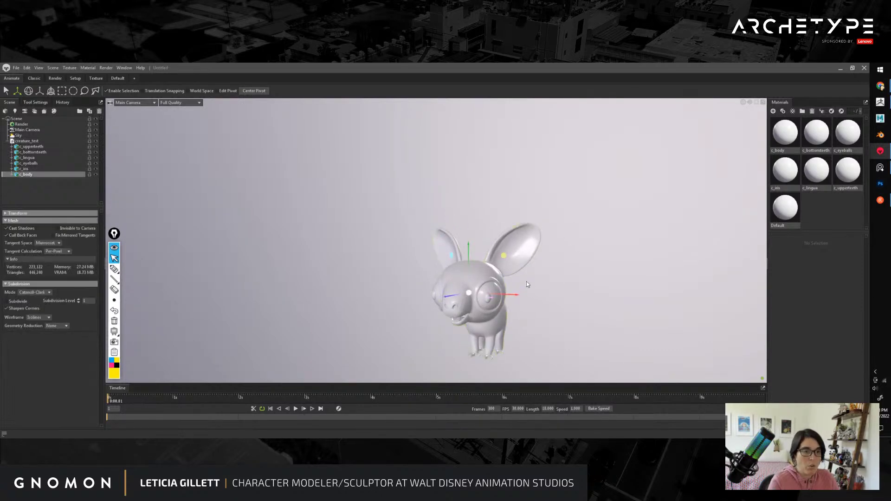
pyautogui.moveTo(526, 281)
pyautogui.mouseDown()
pyautogui.moveTo(564, 311)
pyautogui.moveTo(493, 268)
pyautogui.moveTo(528, 269)
pyautogui.moveTo(342, 275)
pyautogui.moveTo(524, 278)
pyautogui.mouseUp()
pyautogui.scroll(4, 496, 271)
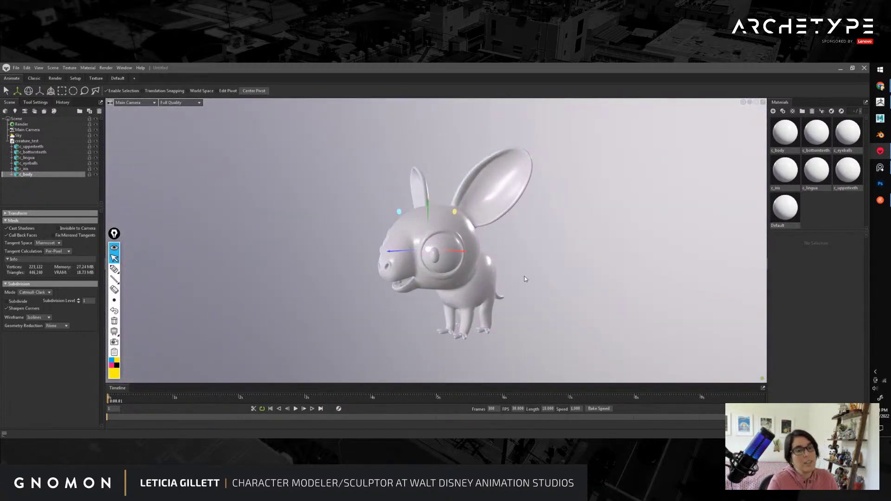
pyautogui.moveTo(275, 213); pyautogui.dragTo(191, 196)
pyautogui.click(8, 141)
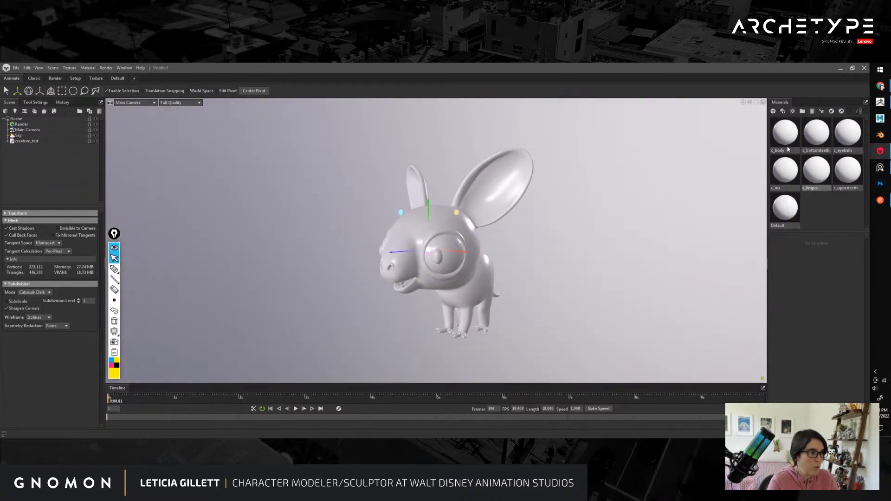
# Step: Select the scene's Sky and open the library of sky presets
pyautogui.moveTo(690, 165); pyautogui.dragTo(625, 203)
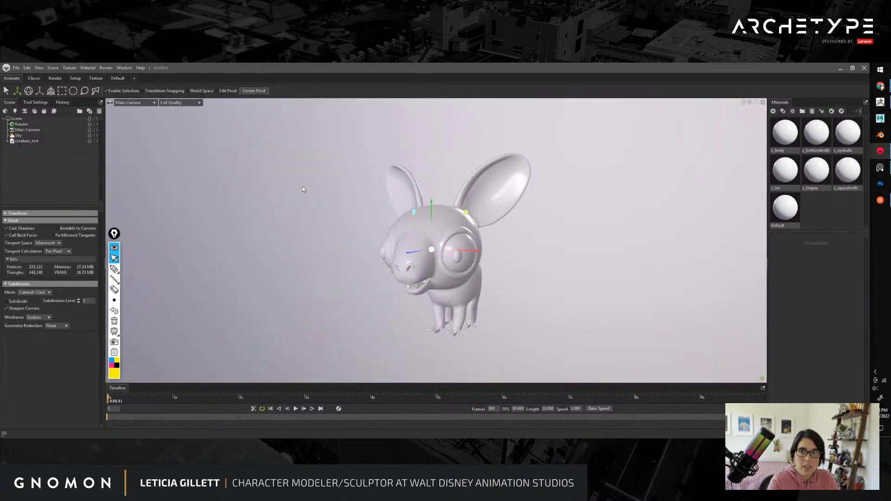
pyautogui.moveTo(302, 186); pyautogui.dragTo(350, 205)
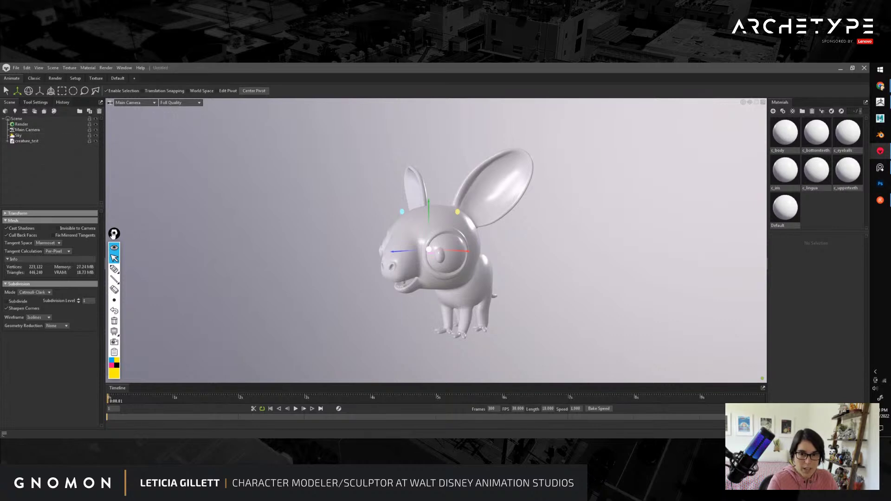
pyautogui.click(25, 137)
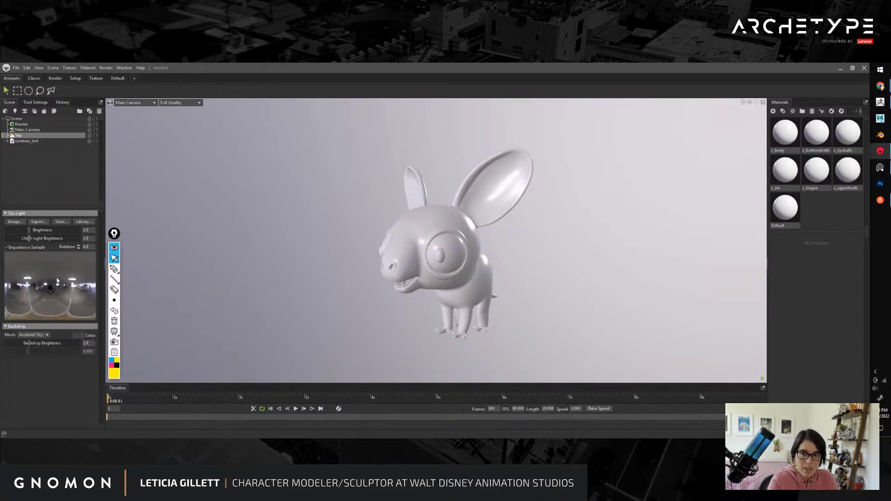
pyautogui.click(86, 223)
pyautogui.scroll(-2, 279, 300)
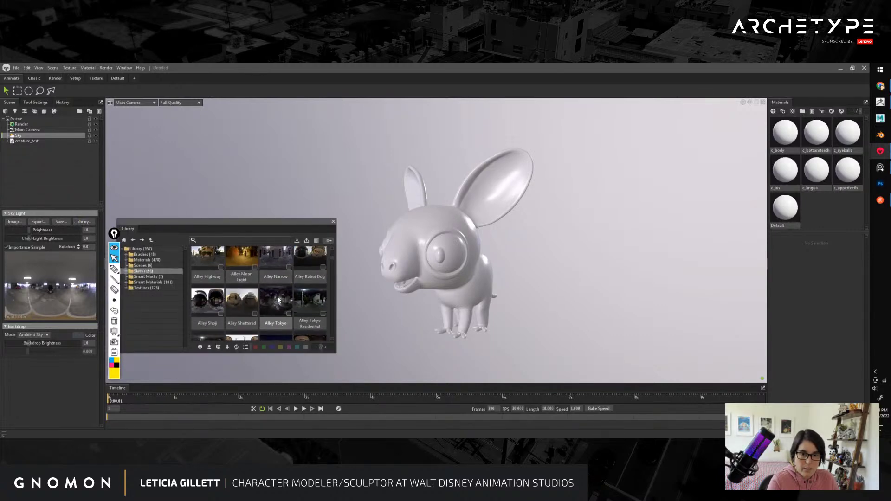
# Step: Try the Coastal Path Flowers sky preset as the creature's lighting environment
pyautogui.scroll(-8, 279, 300)
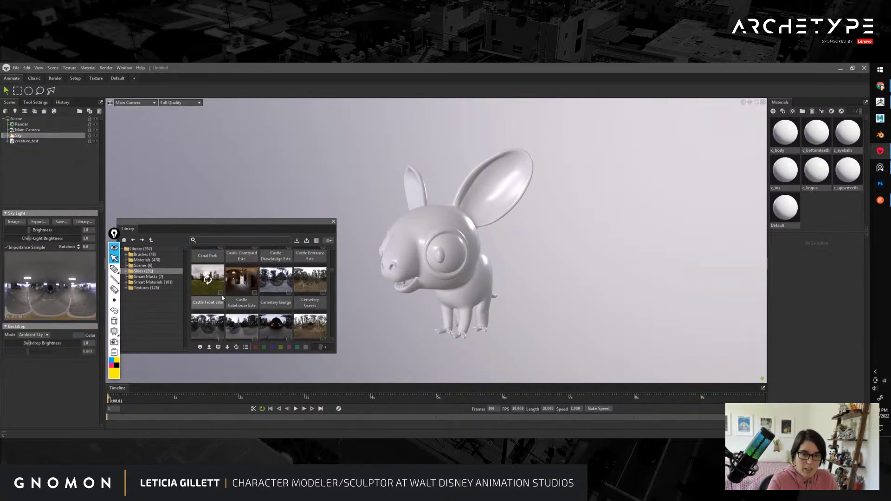
pyautogui.scroll(-3, 293, 306)
pyautogui.scroll(-1, 293, 305)
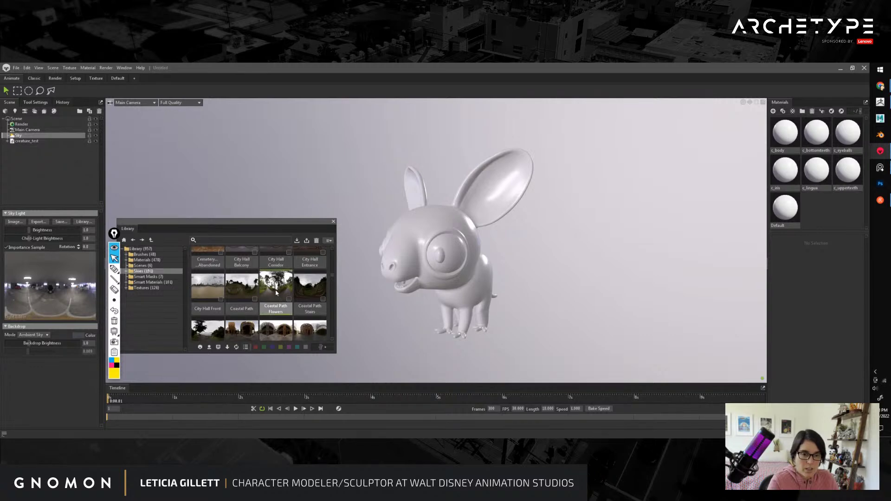
pyautogui.doubleClick(276, 292)
# Step: Browse the remaining sky presets and apply the residential alley sky to the scene
pyautogui.scroll(-1, 306, 318)
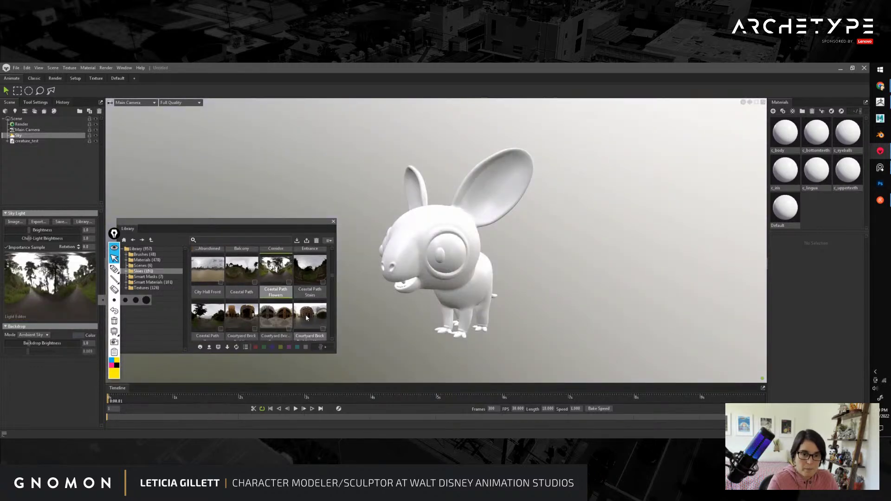
pyautogui.scroll(-1, 306, 317)
pyautogui.scroll(-1, 305, 309)
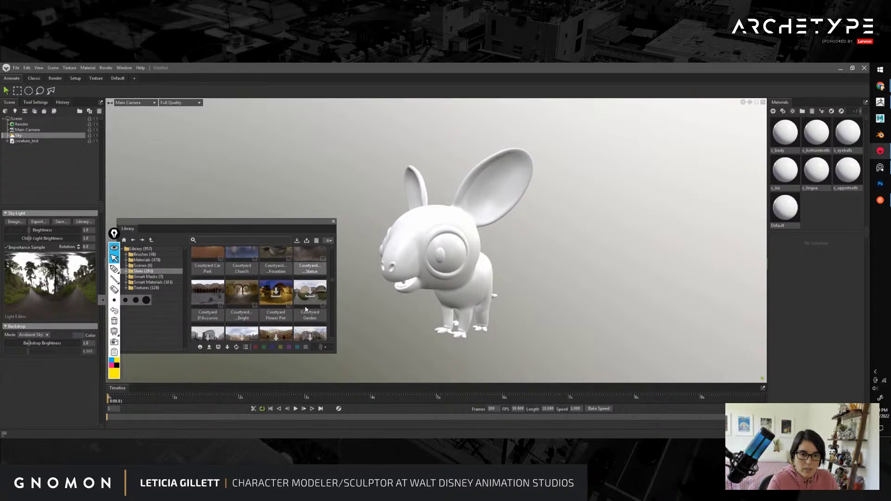
pyautogui.scroll(-3, 306, 309)
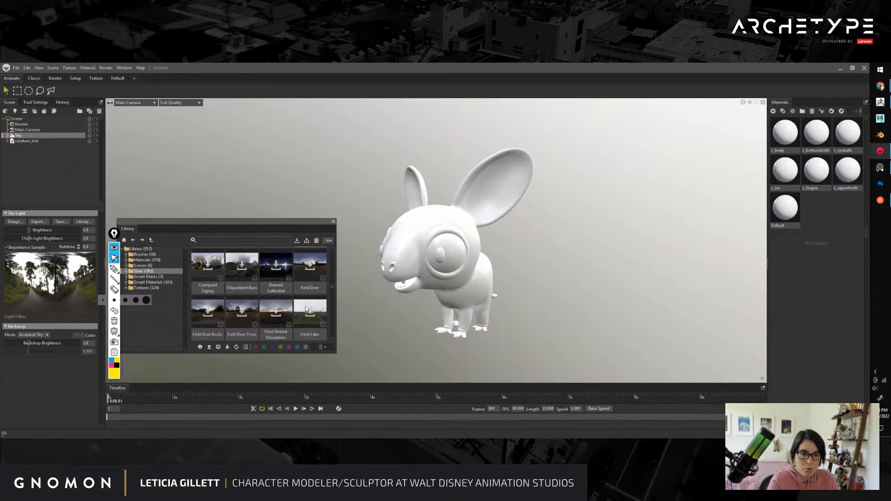
pyautogui.scroll(-2, 306, 310)
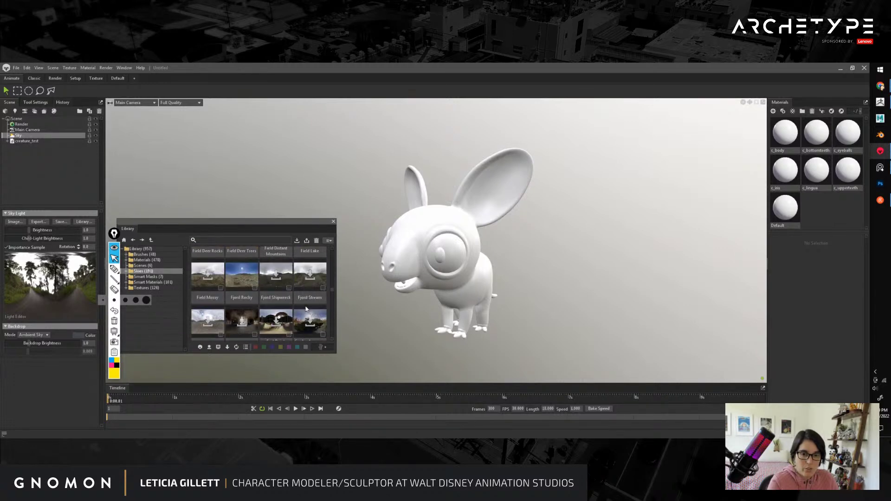
pyautogui.scroll(-3, 315, 319)
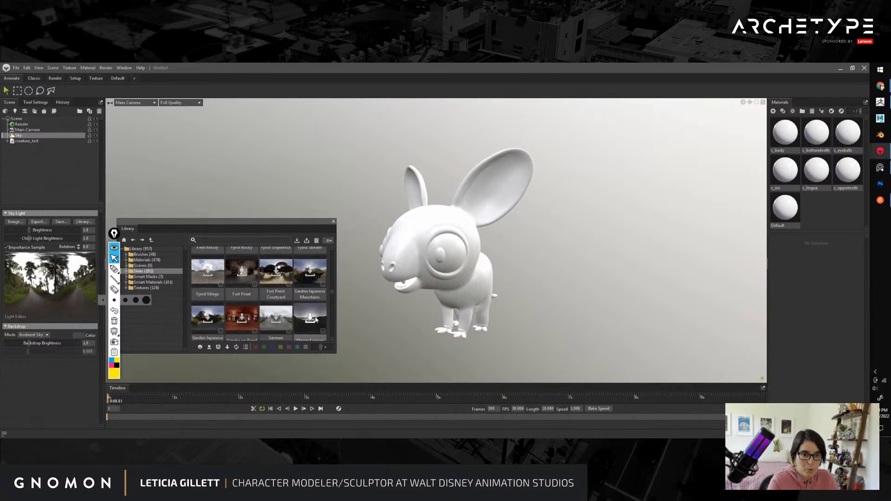
pyautogui.scroll(-1, 314, 319)
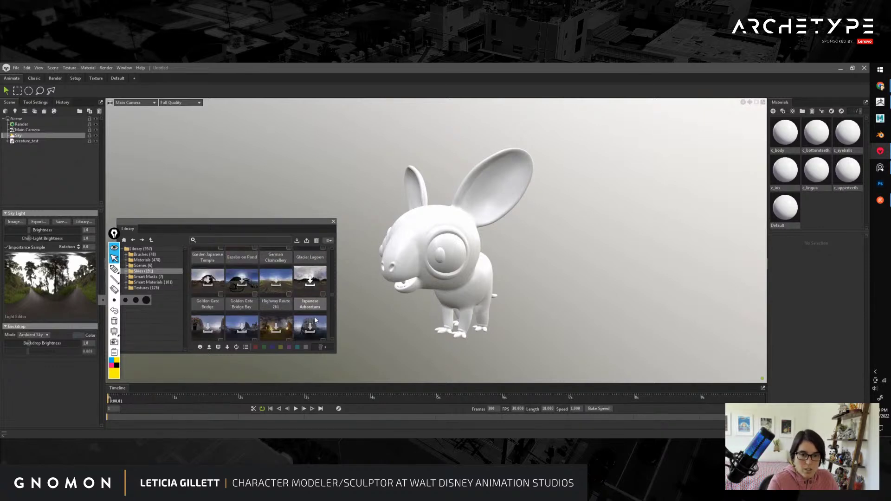
pyautogui.scroll(-8, 315, 320)
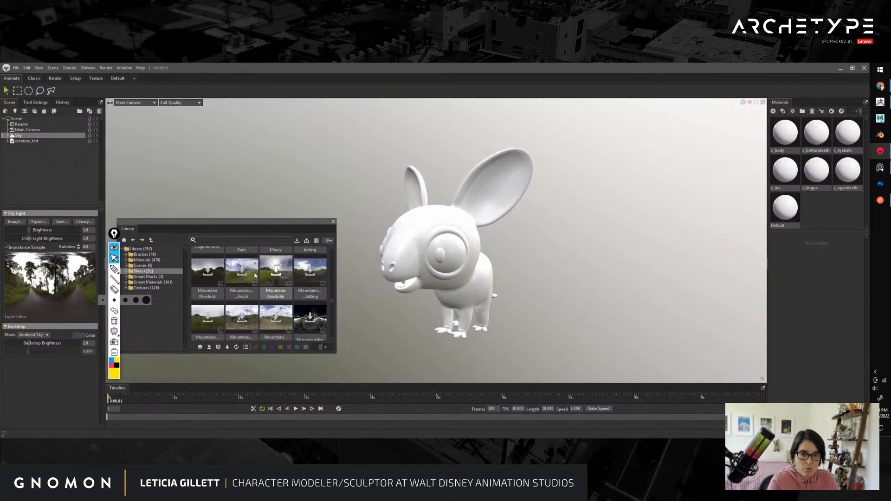
pyautogui.scroll(-4, 320, 311)
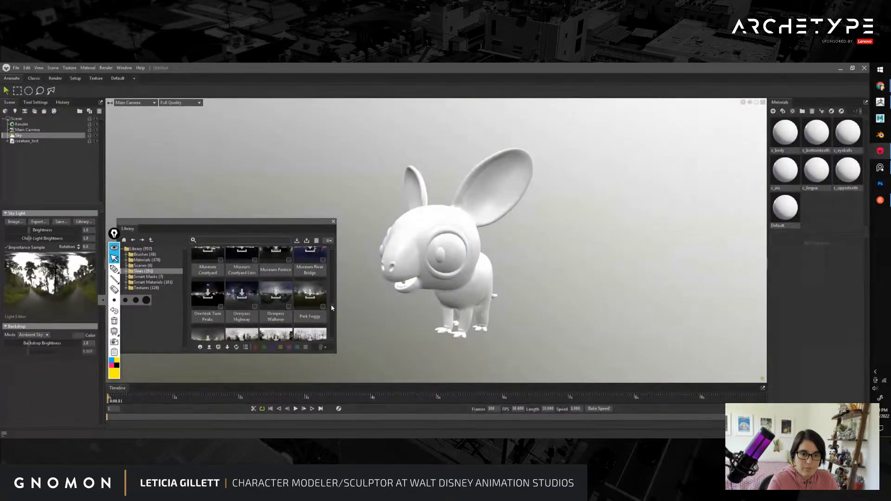
pyautogui.moveTo(332, 308); pyautogui.dragTo(333, 248)
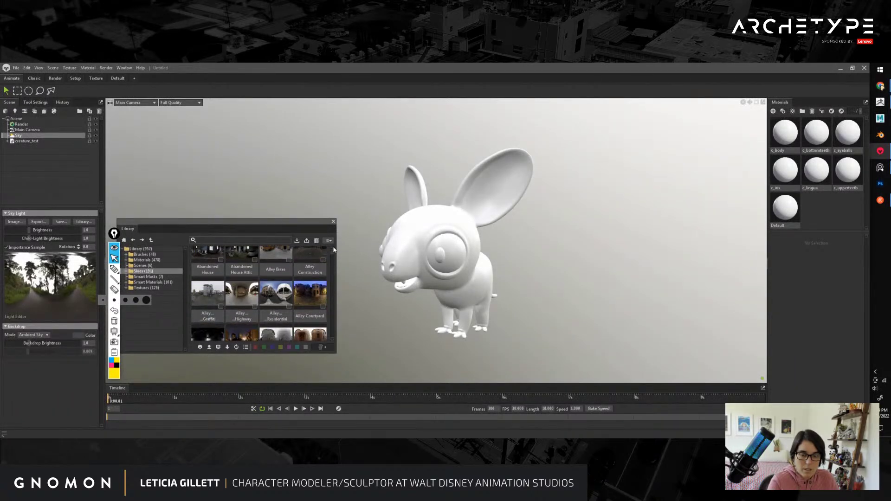
pyautogui.doubleClick(276, 293)
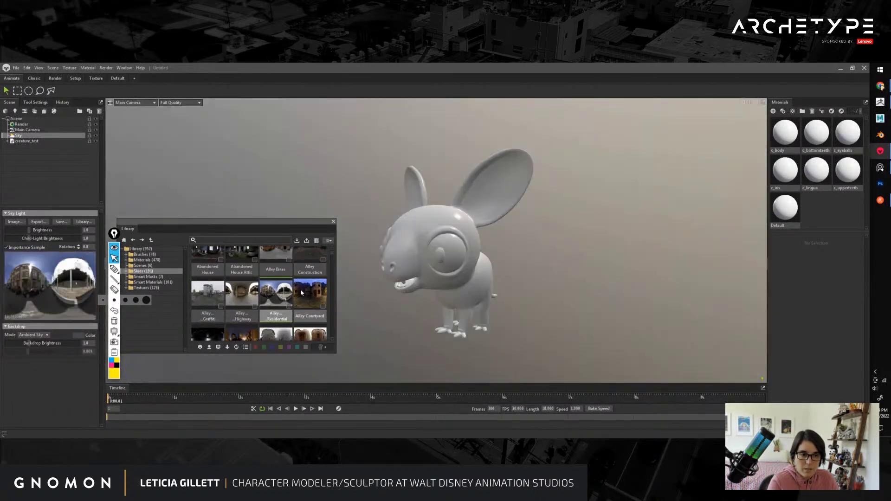
# Step: Close the preset library and rotate the sky lighting around the creature
pyautogui.click(333, 221)
pyautogui.click(497, 256)
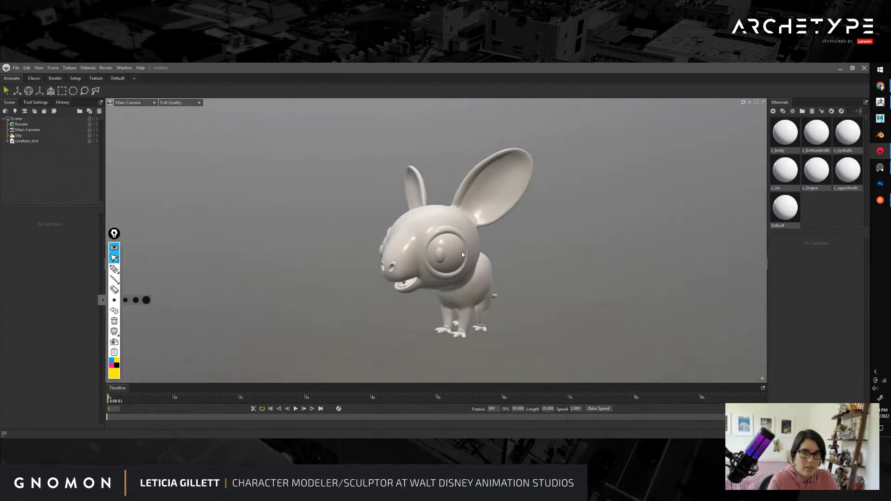
pyautogui.moveTo(308, 258); pyautogui.dragTo(327, 260)
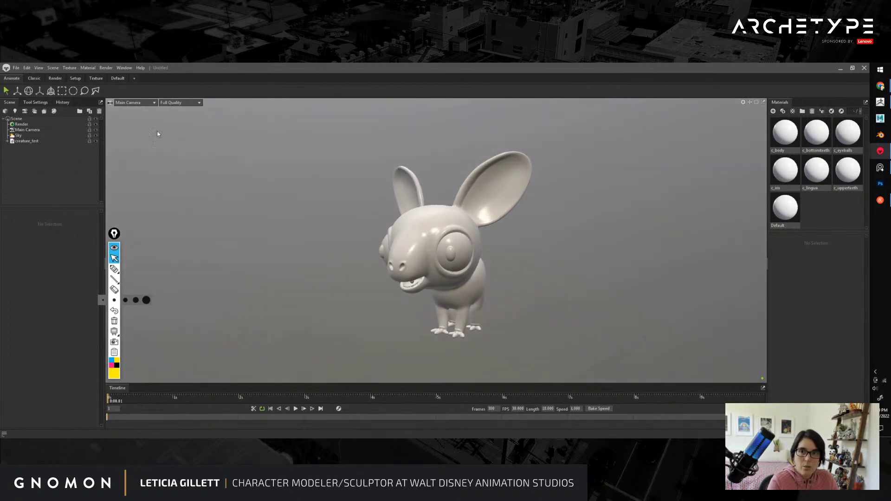
# Step: Add a shadow catcher to the scene beneath the creature
pyautogui.click(53, 68)
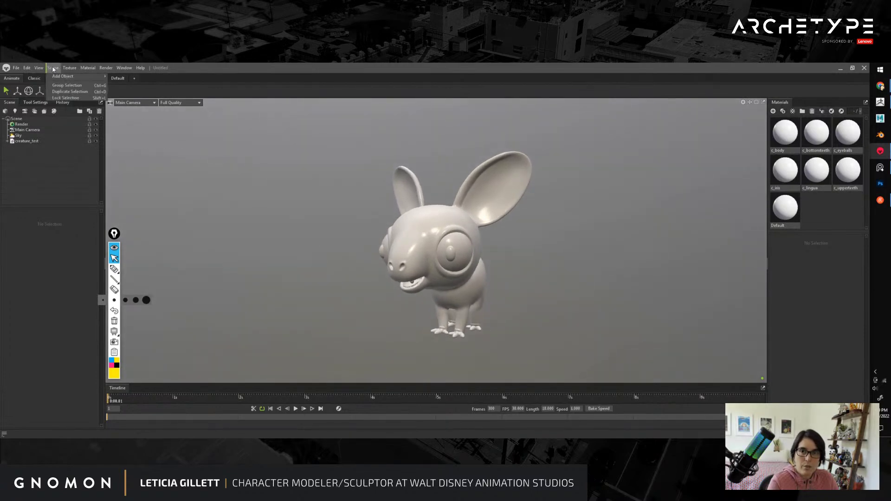
pyautogui.moveTo(59, 80)
pyautogui.moveTo(134, 98)
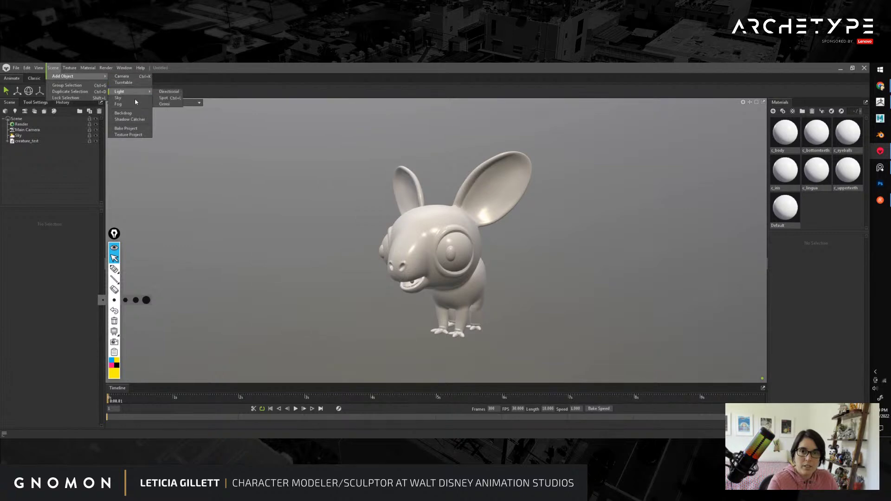
pyautogui.click(129, 120)
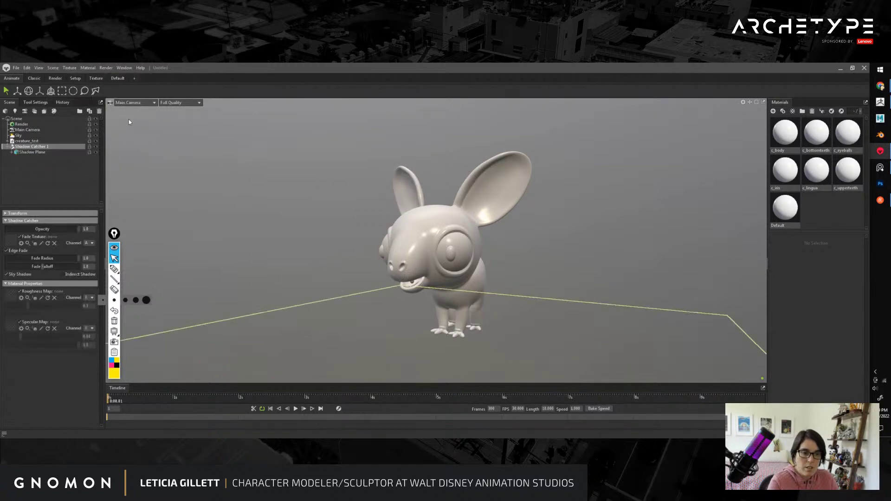
pyautogui.moveTo(369, 274); pyautogui.dragTo(401, 296)
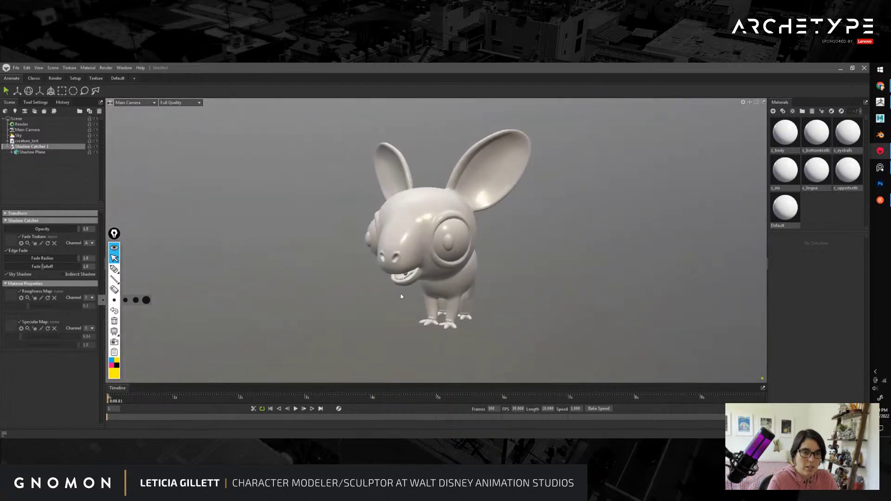
# Step: Add a child light to the Sky in the upper area of its environment image so the creature casts a ground shadow
pyautogui.click(32, 135)
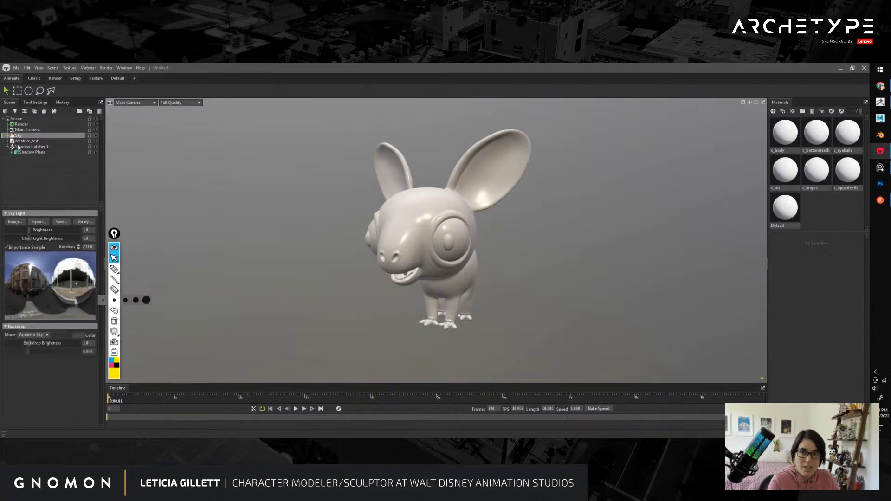
pyautogui.click(31, 267)
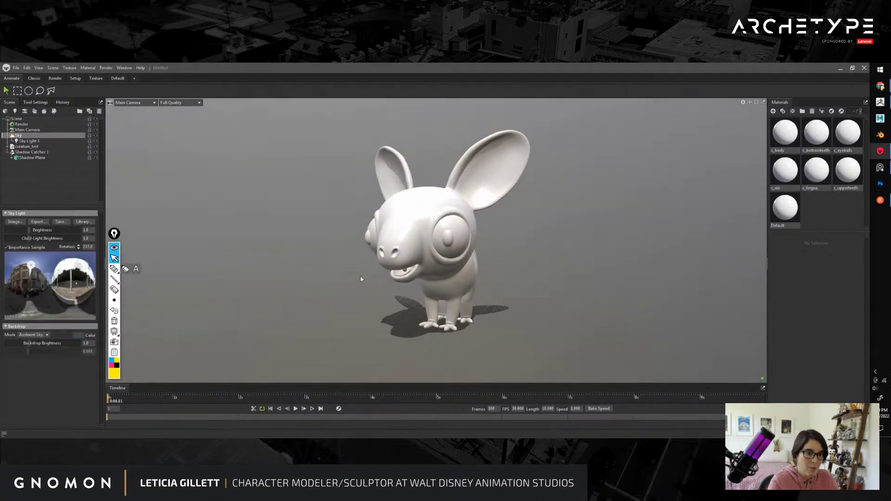
pyautogui.moveTo(361, 279)
pyautogui.mouseDown()
pyautogui.moveTo(330, 275)
pyautogui.moveTo(373, 277)
pyautogui.moveTo(362, 283)
pyautogui.mouseUp()
# Step: Increase the diameter of Sky Light 1 to soften the creature's shadow on the ground
pyautogui.click(28, 140)
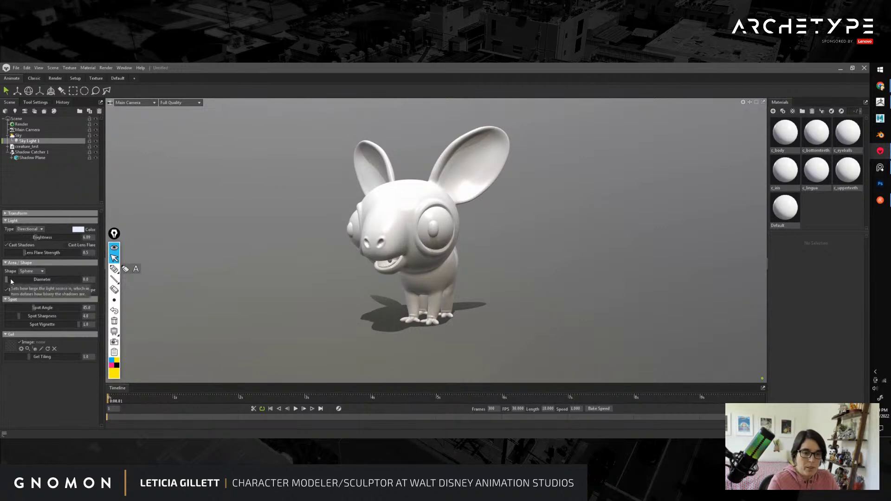
pyautogui.moveTo(11, 281)
pyautogui.mouseDown()
pyautogui.moveTo(46, 279)
pyautogui.moveTo(19, 280)
pyautogui.mouseUp()
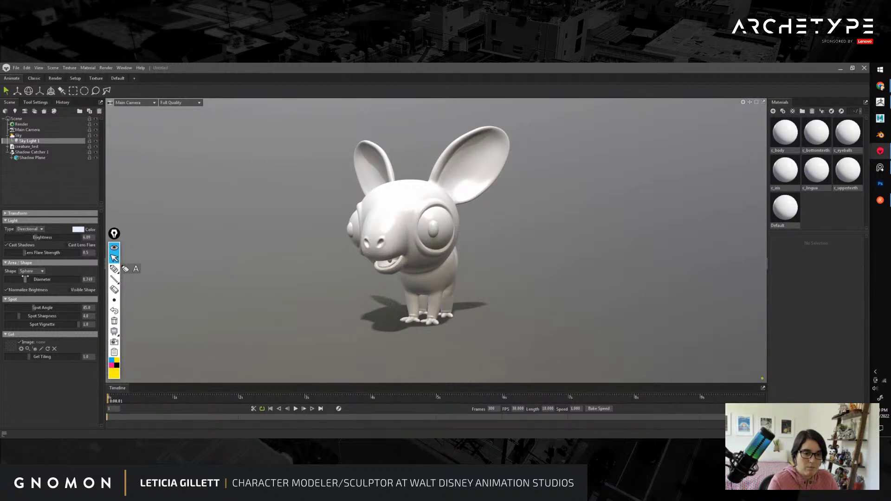
pyautogui.keyDown('alt'); pyautogui.moveTo(391, 306); pyautogui.dragTo(408, 260, button='middle'); pyautogui.keyUp('alt')
pyautogui.keyDown('alt'); pyautogui.moveTo(408, 261); pyautogui.dragTo(380, 269); pyautogui.keyUp('alt')
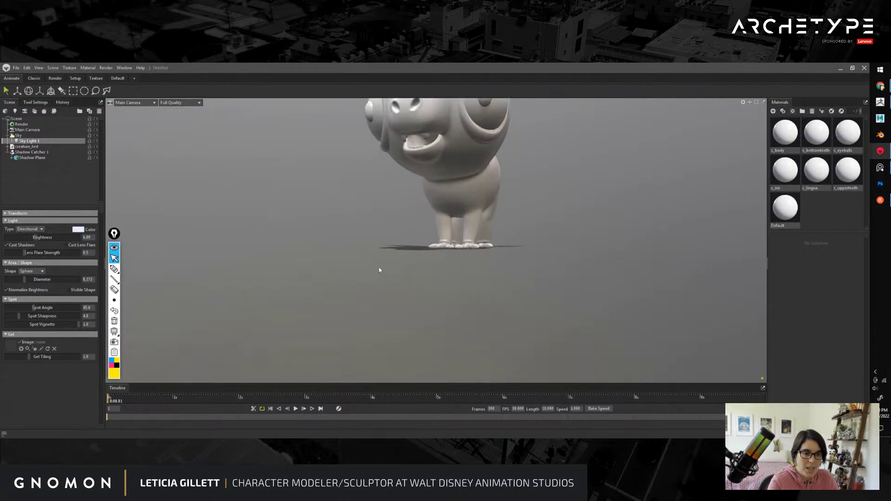
pyautogui.keyDown('alt'); pyautogui.moveTo(380, 269); pyautogui.dragTo(391, 246, button='right'); pyautogui.keyUp('alt')
pyautogui.keyDown('alt'); pyautogui.moveTo(392, 247); pyautogui.dragTo(366, 262); pyautogui.keyUp('alt')
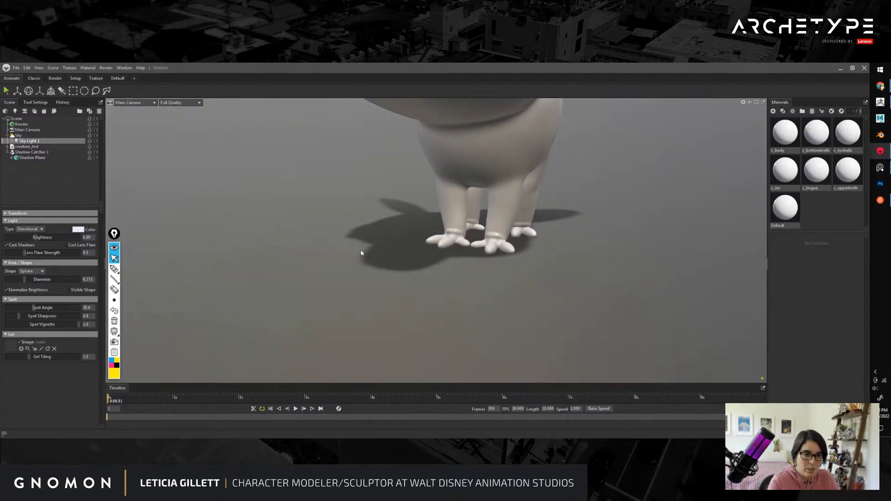
pyautogui.keyDown('alt'); pyautogui.moveTo(395, 235); pyautogui.dragTo(429, 286, button='right'); pyautogui.keyUp('alt')
pyautogui.keyDown('alt'); pyautogui.moveTo(458, 185); pyautogui.dragTo(433, 282, button='middle'); pyautogui.keyUp('alt')
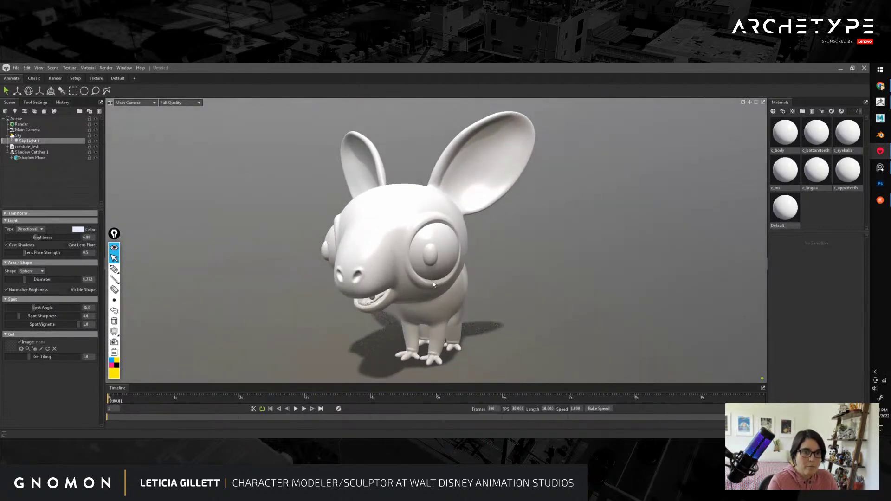
# Step: Frame the whole creature from a three-quarter angle and select the Main Camera to show its lens settings
pyautogui.keyDown('alt'); pyautogui.moveTo(434, 284); pyautogui.dragTo(434, 297, button='right'); pyautogui.keyUp('alt')
pyautogui.keyDown('alt'); pyautogui.moveTo(411, 227); pyautogui.dragTo(432, 205, button='middle'); pyautogui.keyUp('alt')
pyautogui.keyDown('alt'); pyautogui.moveTo(432, 205); pyautogui.dragTo(439, 191); pyautogui.keyUp('alt')
pyautogui.keyDown('alt'); pyautogui.moveTo(392, 252); pyautogui.dragTo(492, 279); pyautogui.keyUp('alt')
pyautogui.click(29, 130)
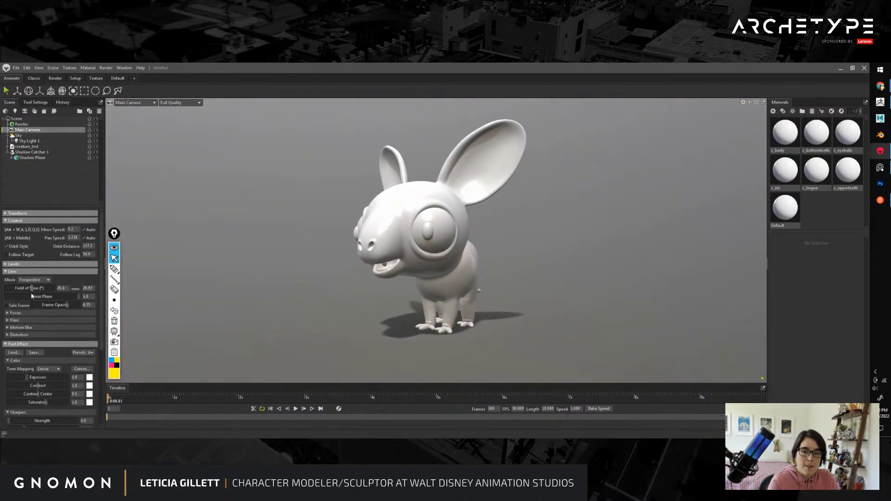
# Step: Try a 60 mm focal length on the Main Camera
pyautogui.keyDown('alt'); pyautogui.moveTo(300, 289); pyautogui.dragTo(195, 306); pyautogui.keyUp('alt')
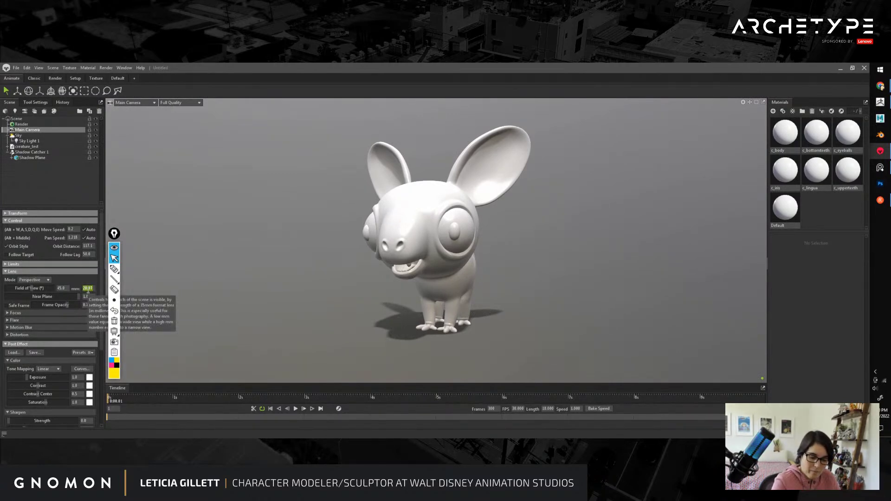
pyautogui.press('Return')
pyautogui.scroll(-6, 362, 292)
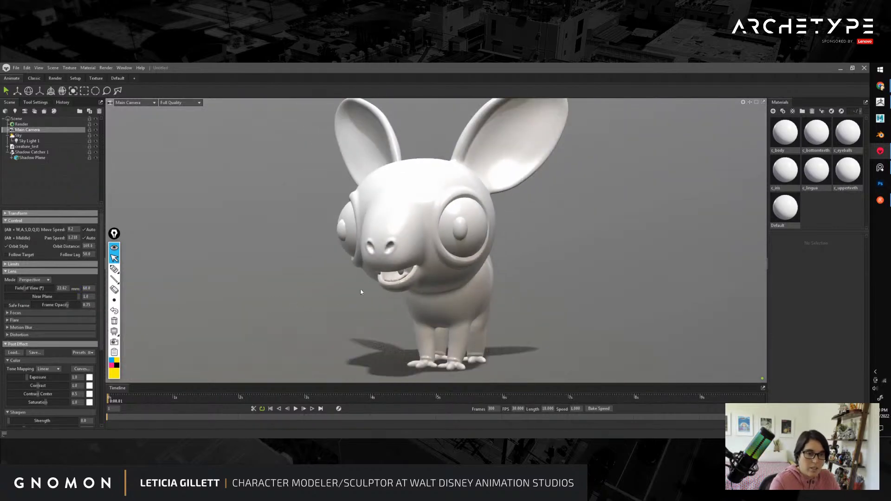
# Step: Set the Main Camera's focal length to 50 mm and reframe the creature closer
pyautogui.keyDown('alt'); pyautogui.moveTo(448, 291); pyautogui.dragTo(208, 273); pyautogui.keyUp('alt')
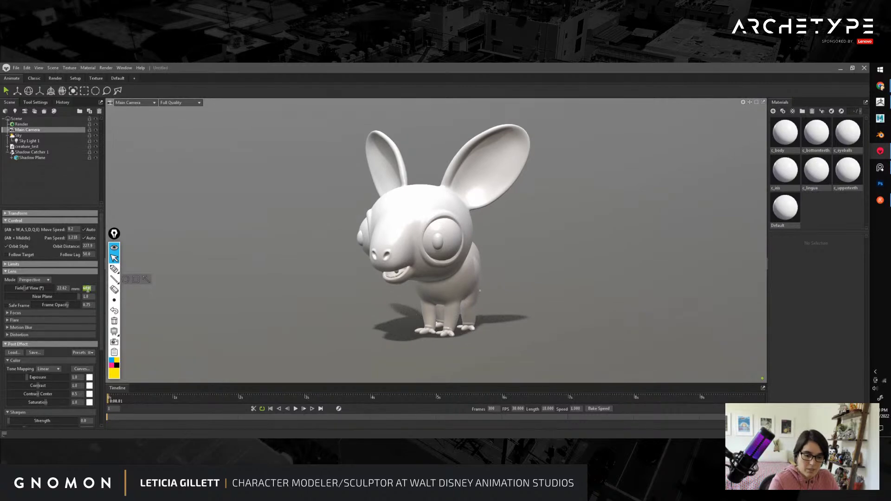
pyautogui.write('50')
pyautogui.press('Return')
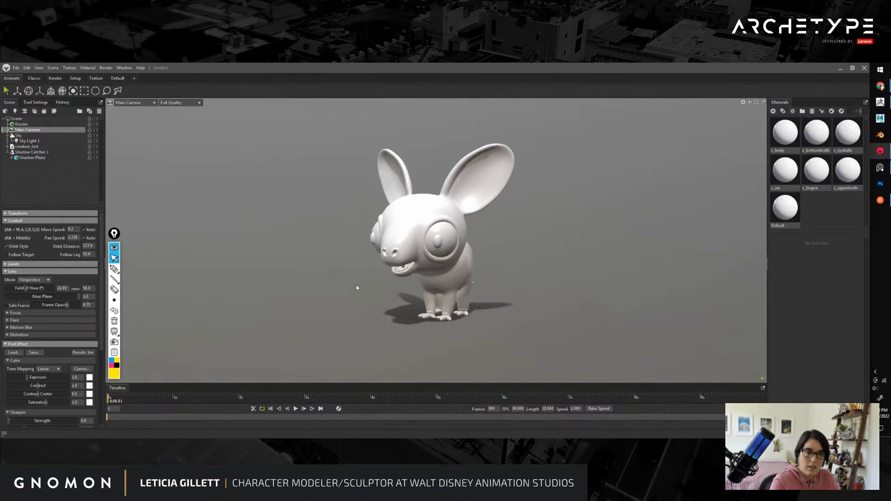
pyautogui.keyDown('alt'); pyautogui.moveTo(358, 284); pyautogui.dragTo(408, 275); pyautogui.keyUp('alt')
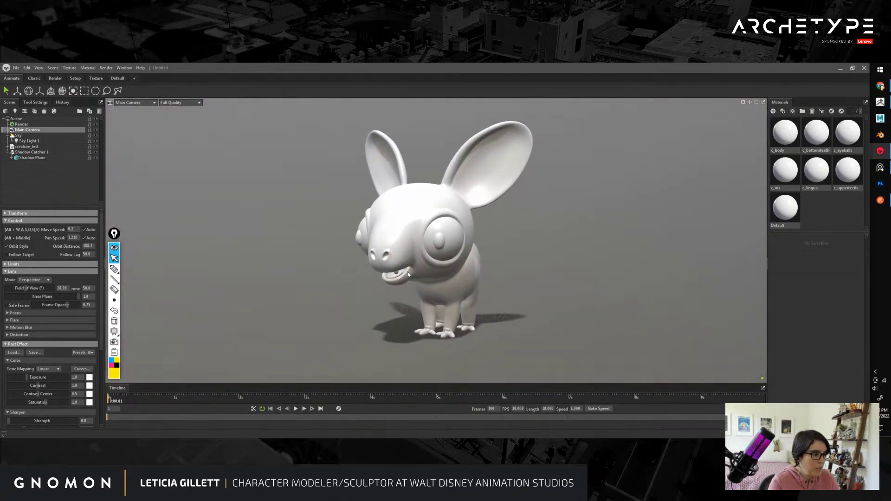
# Step: Try a dark red albedo colour on the creature's body material
pyautogui.keyDown('alt'); pyautogui.moveTo(410, 268); pyautogui.dragTo(417, 276, button='right'); pyautogui.keyUp('alt')
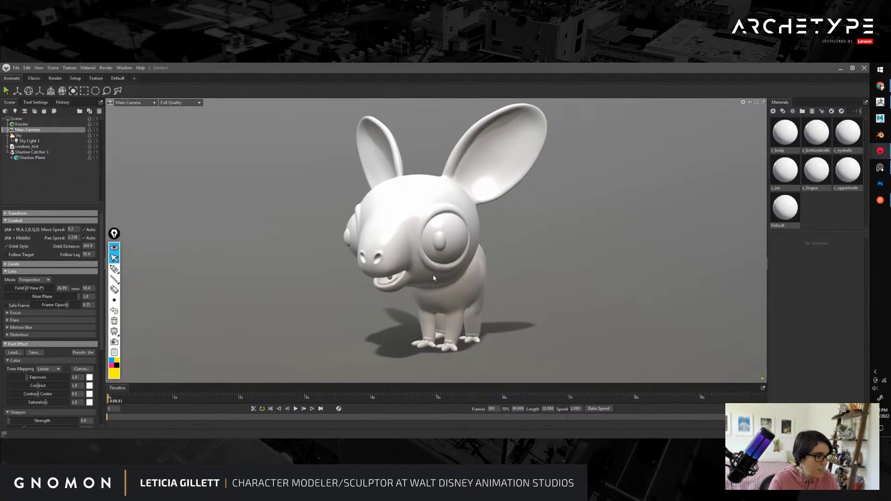
pyautogui.keyDown('alt'); pyautogui.moveTo(434, 278); pyautogui.dragTo(514, 261); pyautogui.keyUp('alt')
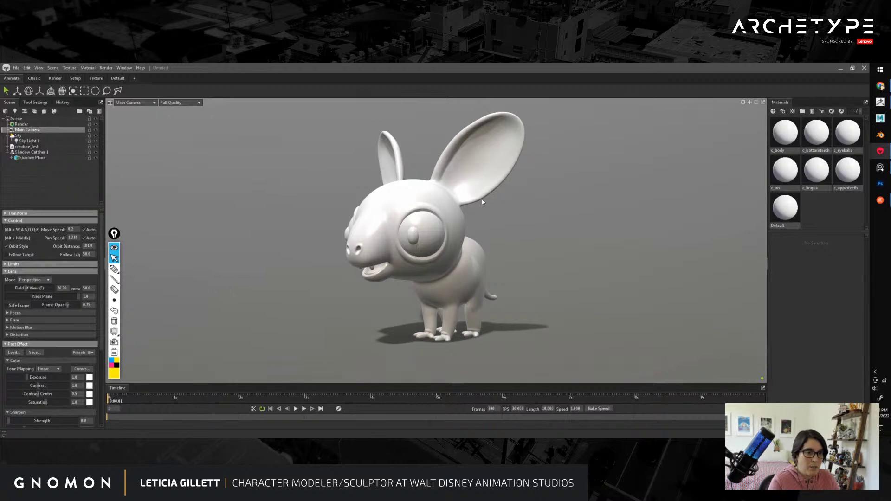
pyautogui.click(462, 164)
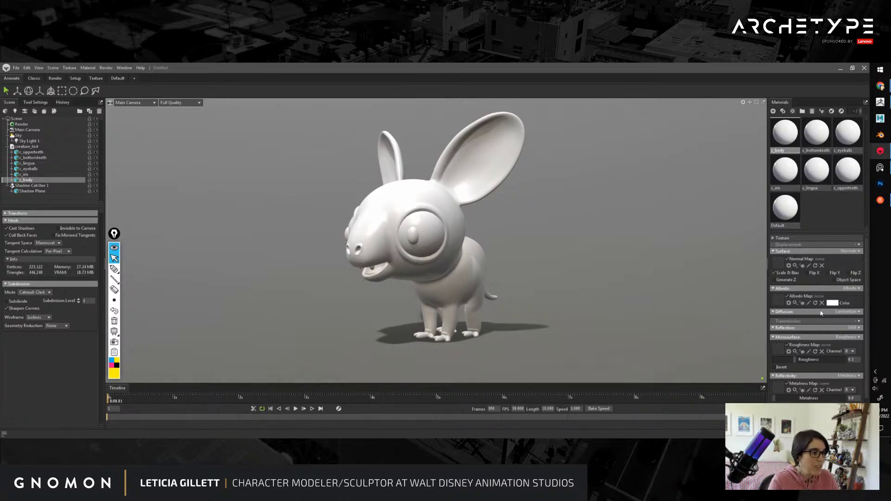
pyautogui.click(833, 303)
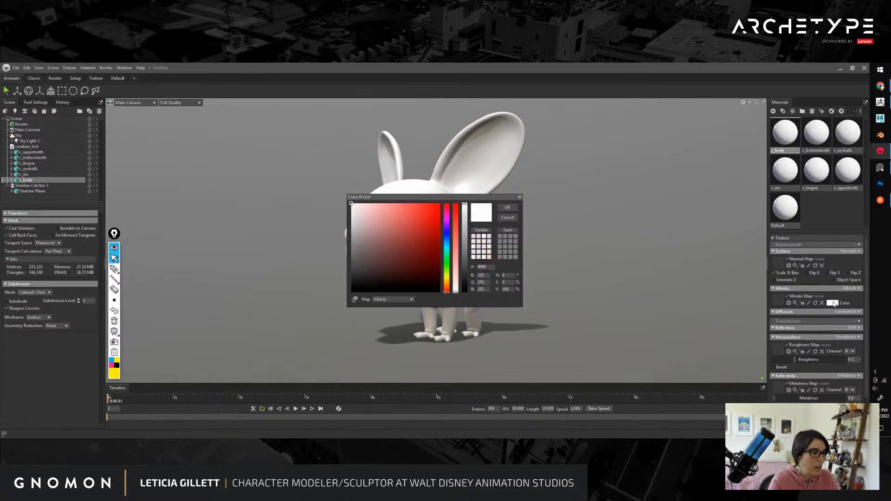
pyautogui.moveTo(410, 229); pyautogui.dragTo(419, 236)
pyautogui.click(507, 208)
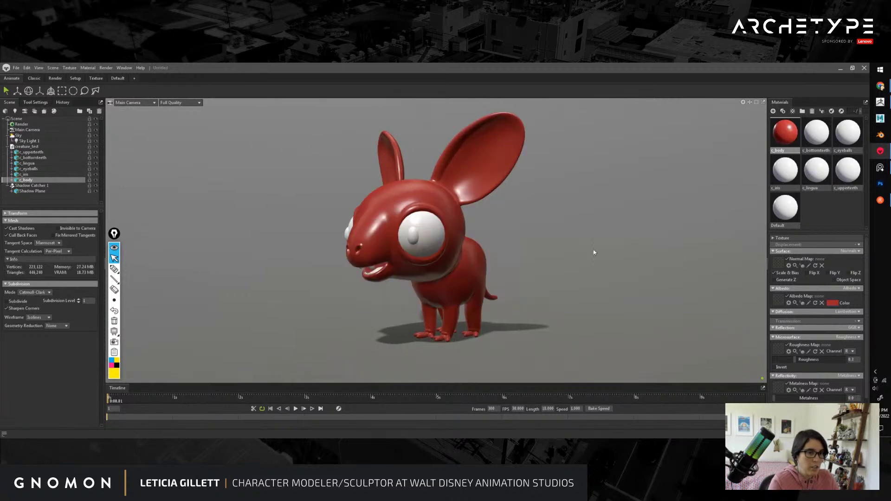
# Step: Return the body material's albedo colour to white
pyautogui.keyDown('alt'); pyautogui.moveTo(593, 251); pyautogui.dragTo(440, 291); pyautogui.keyUp('alt')
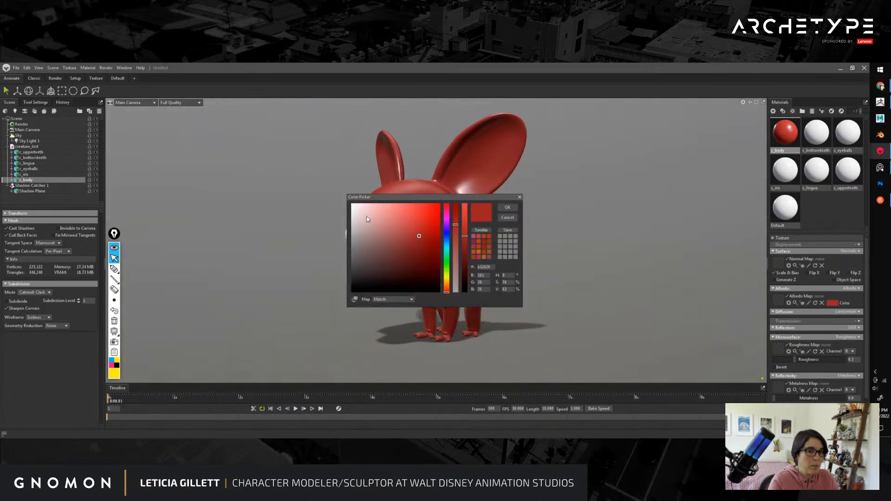
pyautogui.moveTo(367, 218); pyautogui.dragTo(352, 204)
pyautogui.click(508, 207)
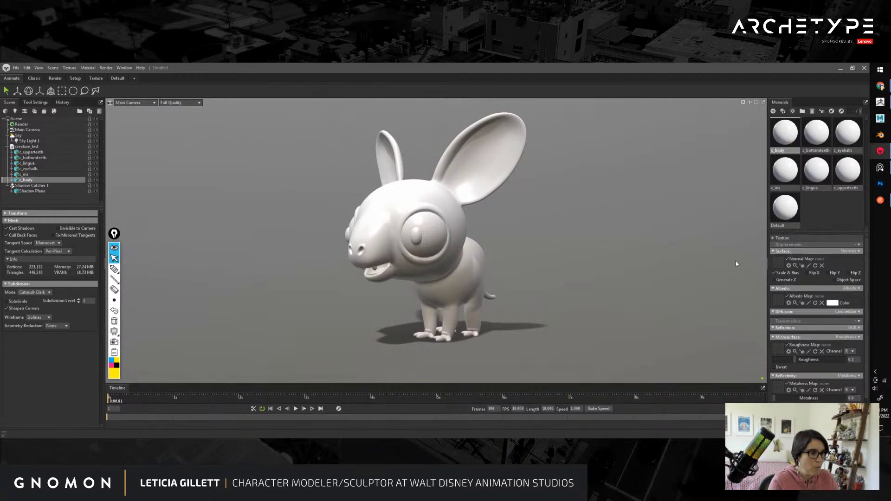
# Step: Switch the body material's albedo type to Vertex Color to show its painted colours
pyautogui.click(853, 288)
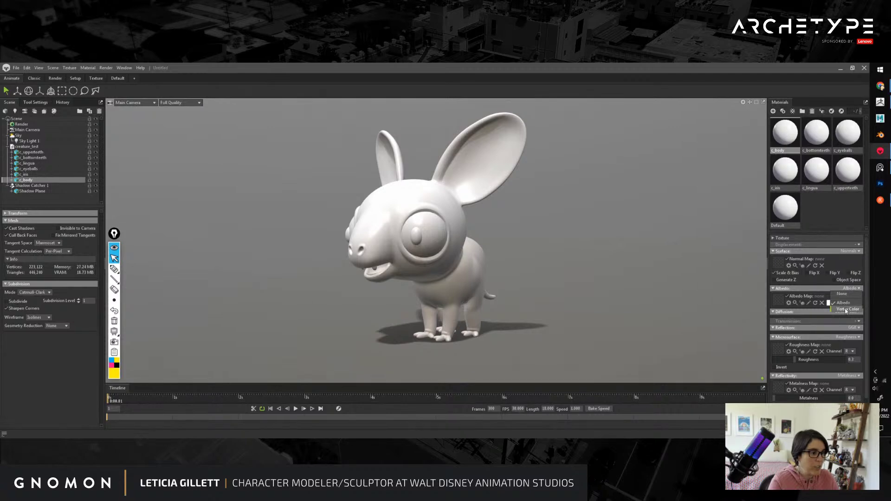
pyautogui.click(846, 310)
pyautogui.moveTo(584, 266); pyautogui.dragTo(670, 289)
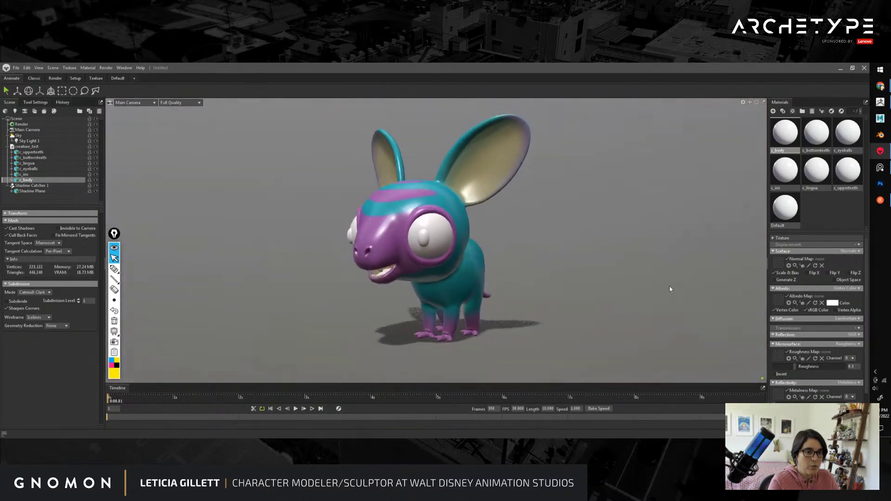
# Step: Switch the albedo type of the bottom teeth, eyeballs and iris materials to Vertex Color
pyautogui.click(818, 138)
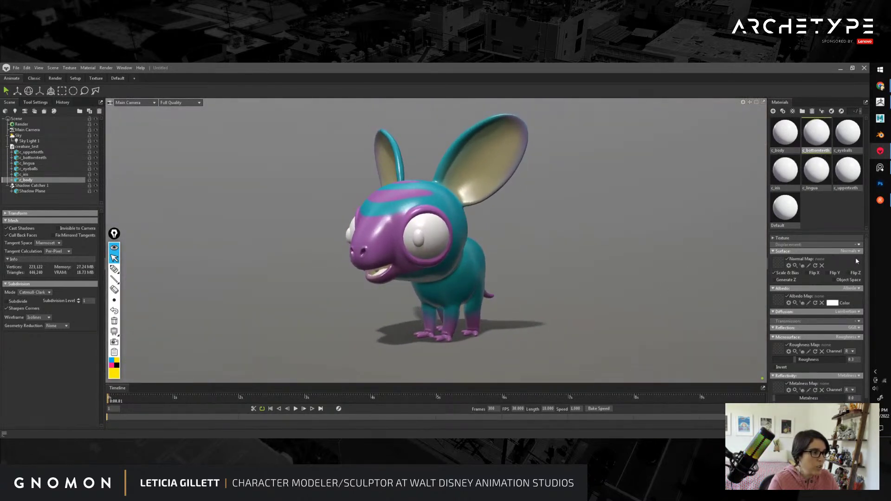
pyautogui.click(848, 134)
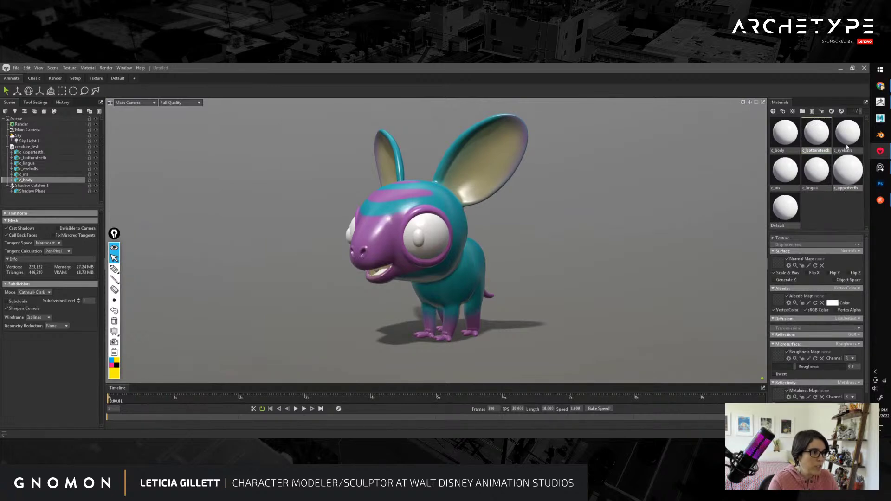
pyautogui.click(843, 302)
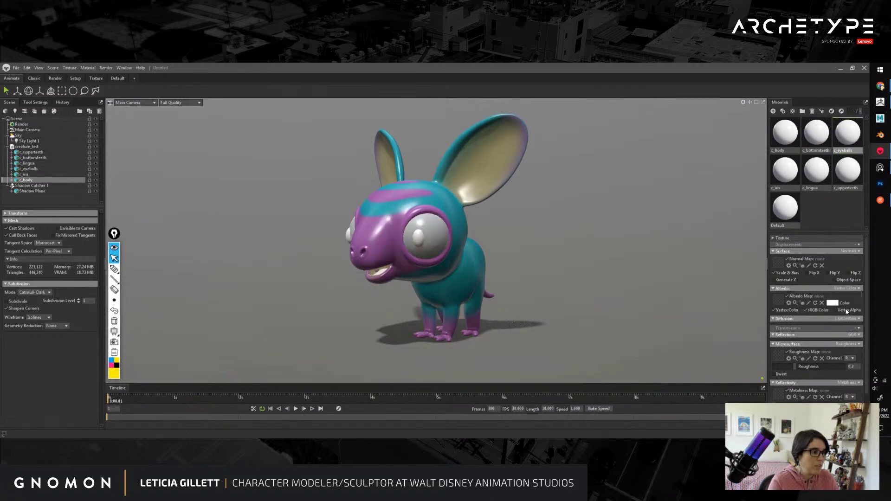
pyautogui.click(785, 172)
pyautogui.click(852, 289)
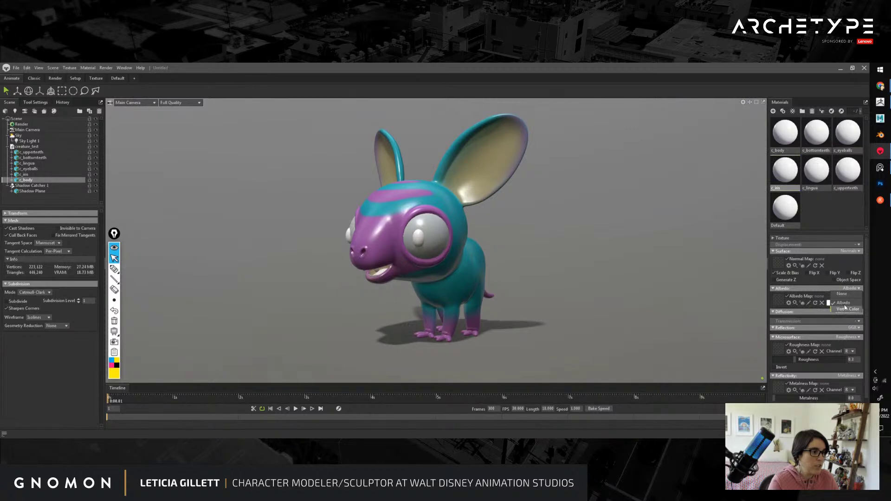
pyautogui.click(847, 309)
# Step: Switch the albedo type of the tongue and upper teeth materials to Vertex Color
pyautogui.click(818, 187)
pyautogui.click(851, 289)
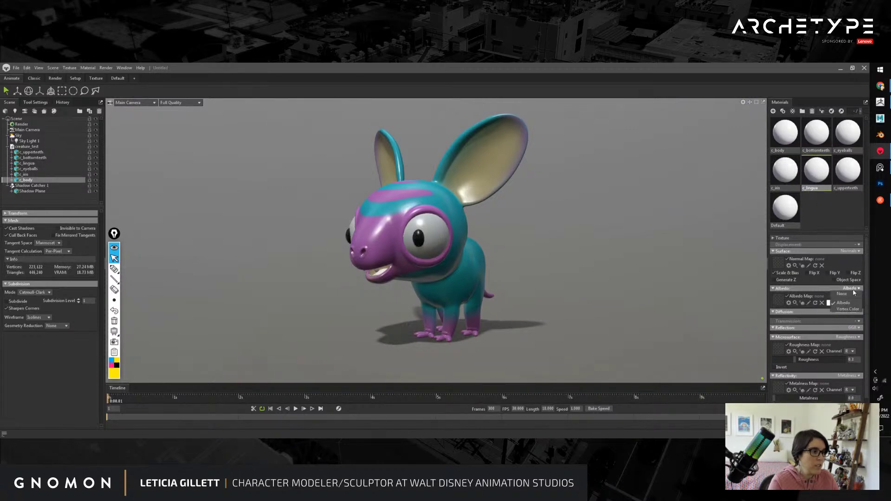
pyautogui.click(847, 309)
pyautogui.click(849, 169)
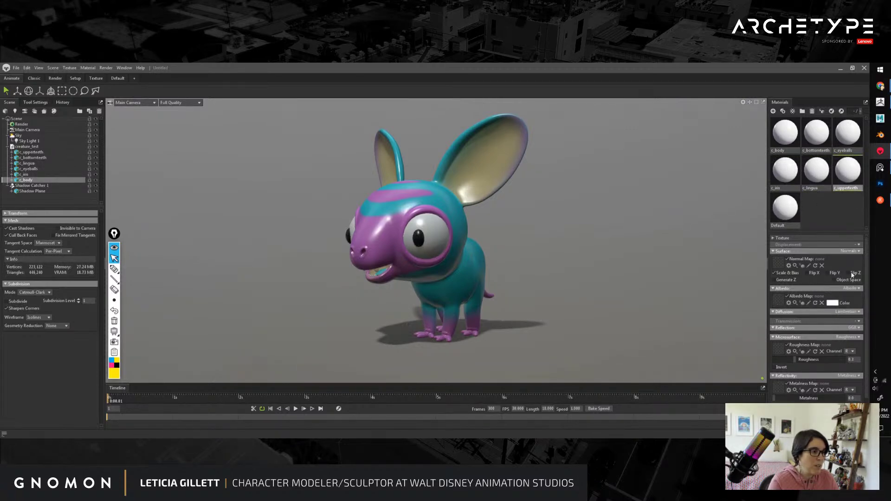
pyautogui.click(851, 288)
pyautogui.click(847, 310)
pyautogui.click(785, 209)
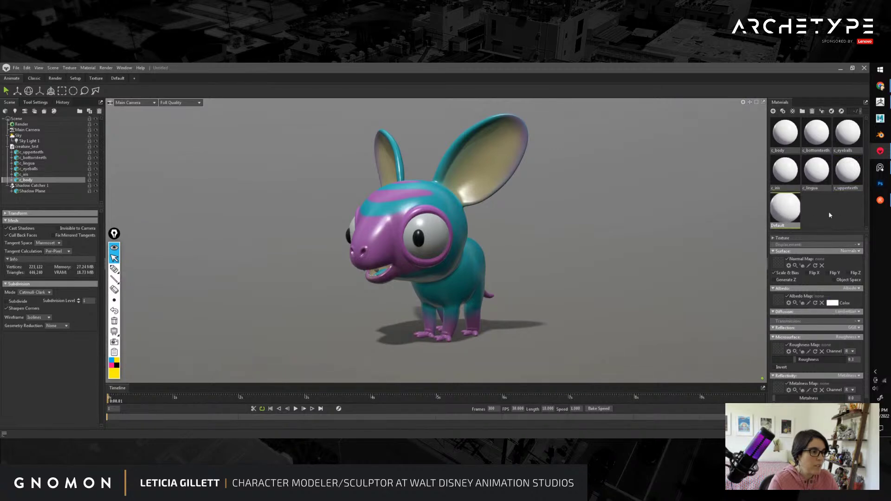
# Step: Try a high roughness and a roughness of 0.0 on the body material to compare the highlights
pyautogui.moveTo(625, 252); pyautogui.dragTo(592, 216)
pyautogui.scroll(3, 584, 195)
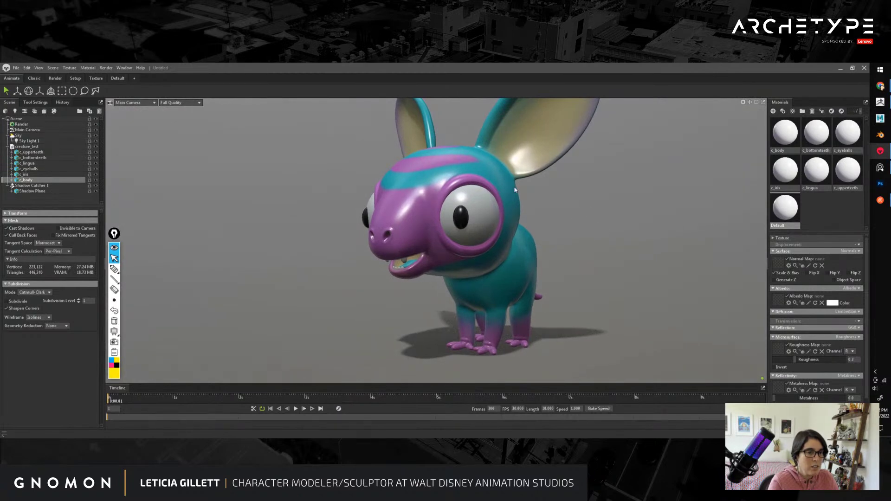
pyautogui.click(491, 161)
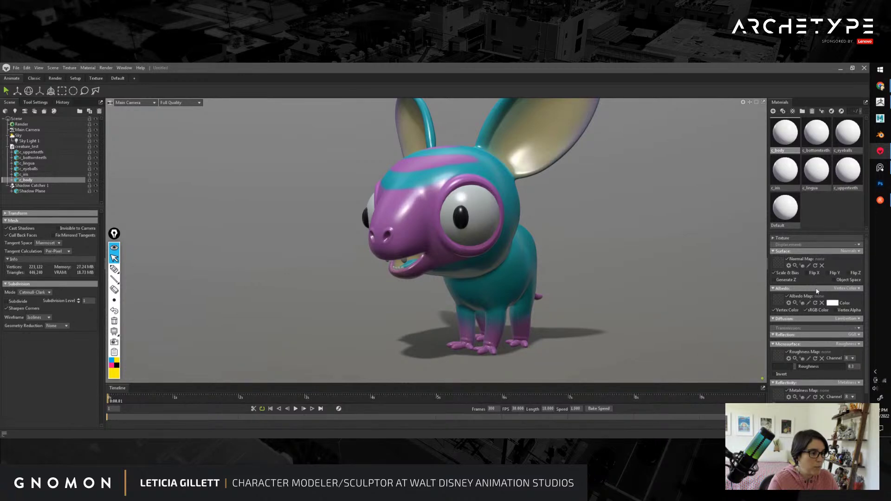
pyautogui.scroll(-3, 818, 278)
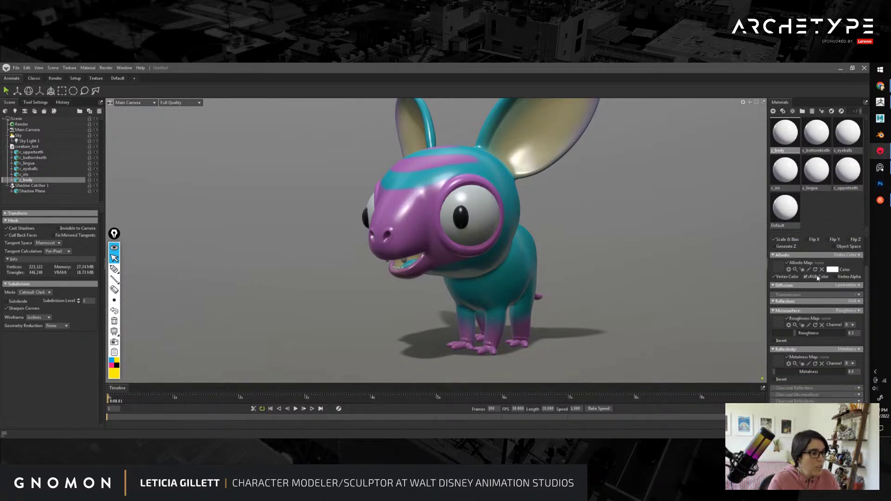
pyautogui.moveTo(443, 216); pyautogui.dragTo(534, 253)
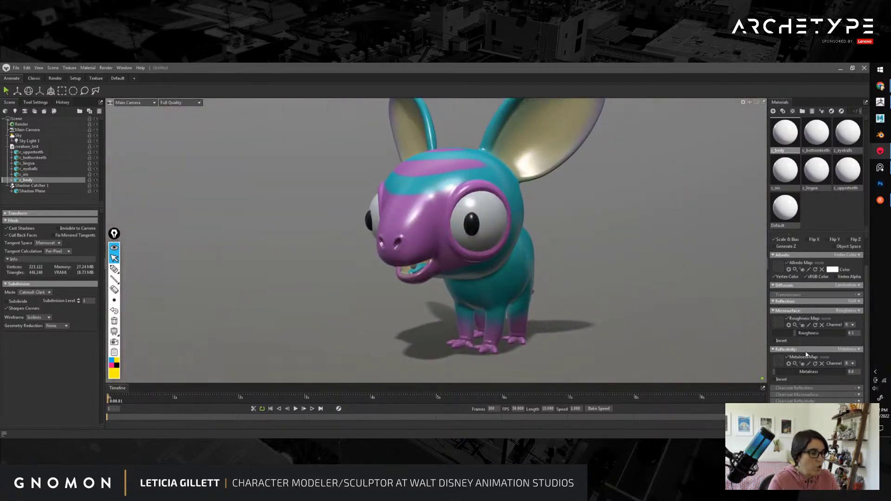
pyautogui.moveTo(795, 335); pyautogui.dragTo(832, 333)
pyautogui.moveTo(514, 245); pyautogui.dragTo(595, 253)
pyautogui.moveTo(808, 333); pyautogui.dragTo(776, 332)
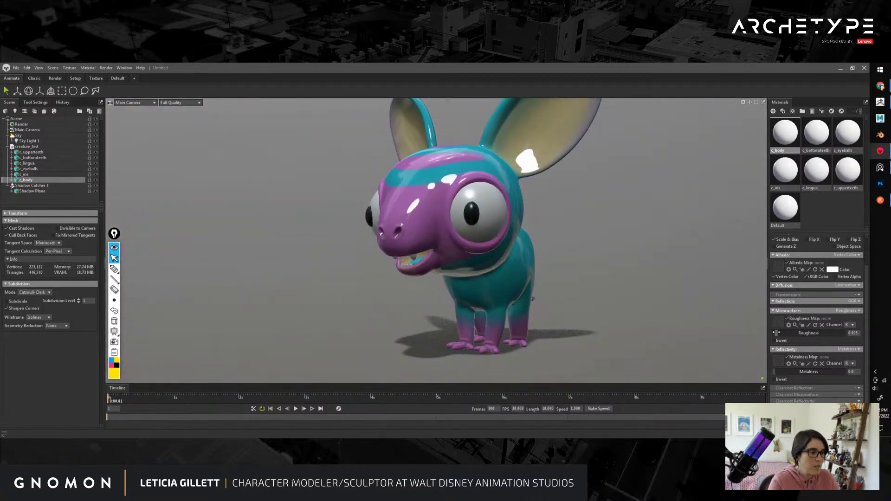
pyautogui.moveTo(647, 296); pyautogui.dragTo(632, 270)
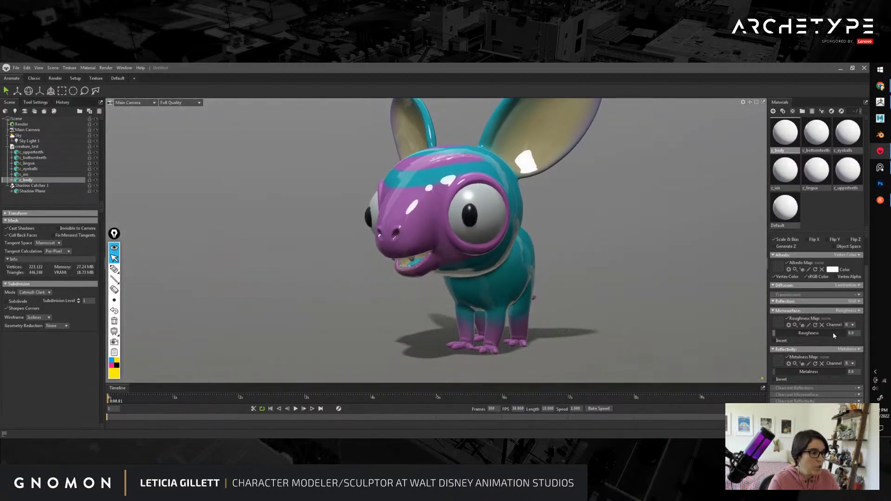
# Step: Set the body material's roughness to about 0.495 and check the softer sheen around the creature's head
pyautogui.click(818, 333)
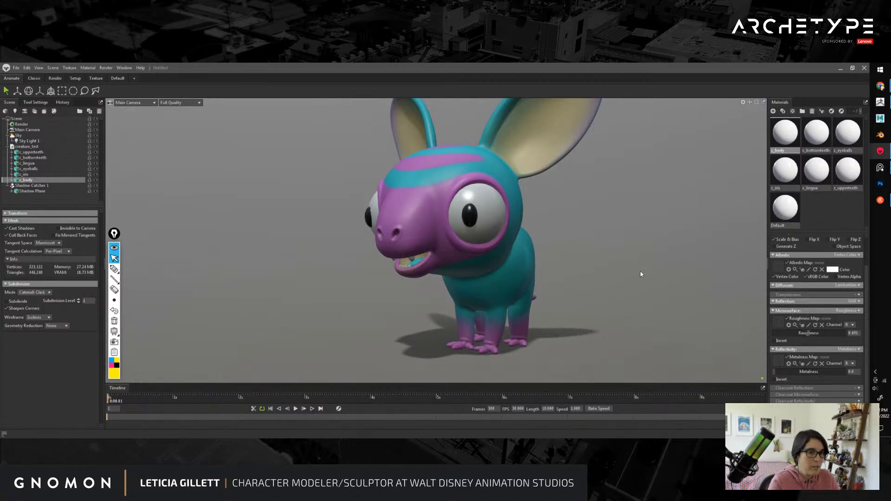
pyautogui.moveTo(640, 274); pyautogui.dragTo(604, 287)
pyautogui.scroll(3, 594, 284)
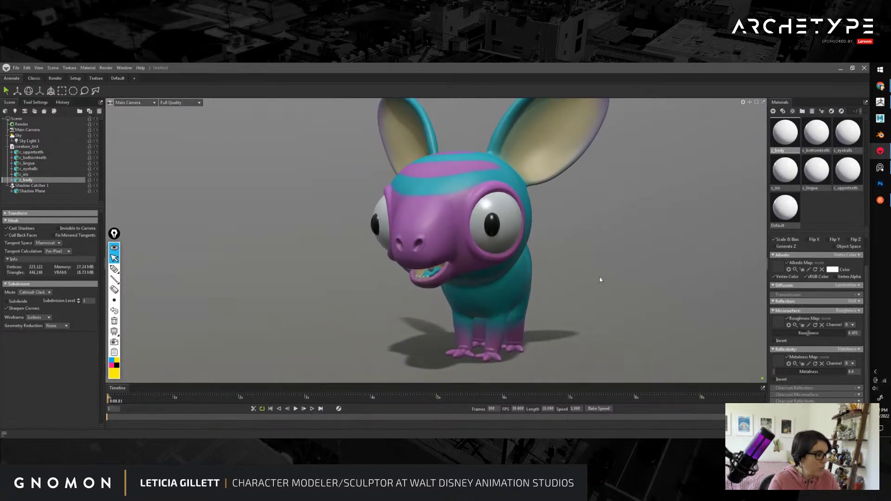
pyautogui.moveTo(574, 278); pyautogui.dragTo(615, 296)
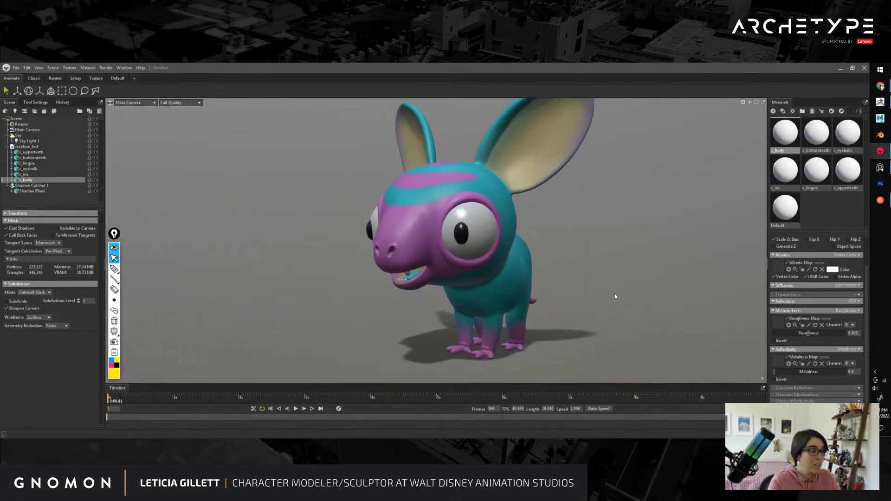
# Step: Enable Catmull-Clark subdivision on the tongue mesh, deselect it and frame the whole creature
pyautogui.click(421, 278)
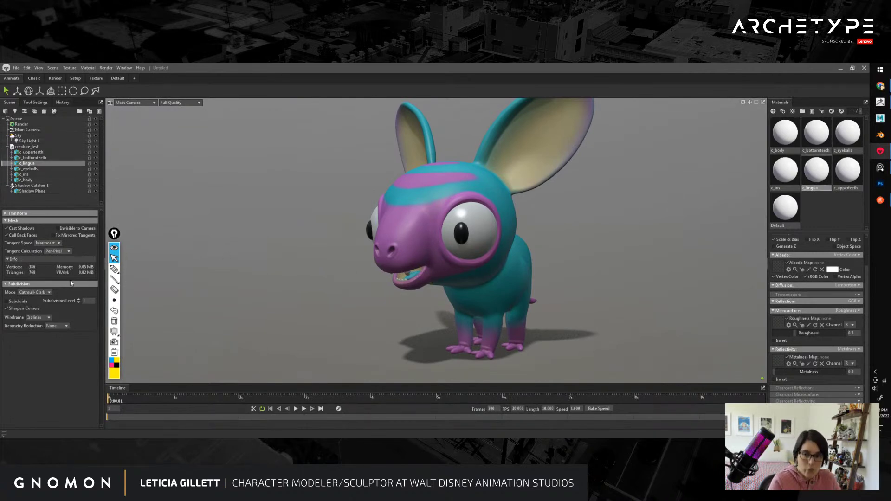
pyautogui.click(19, 302)
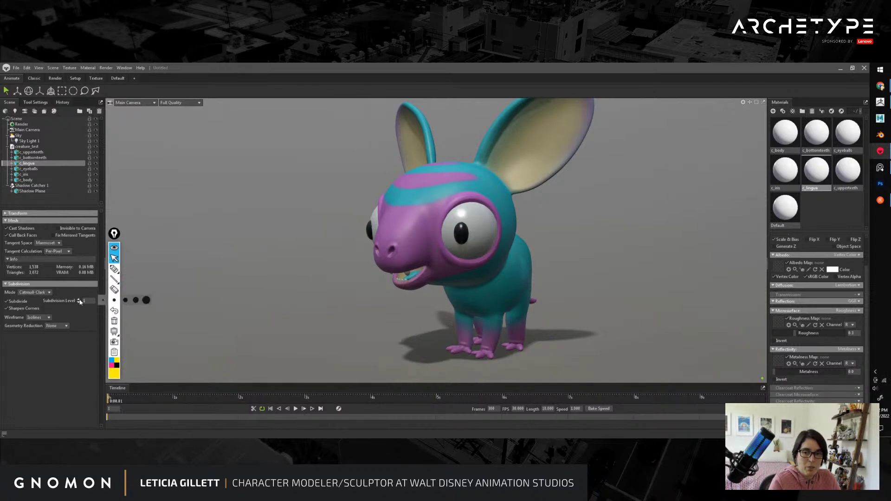
pyautogui.click(344, 298)
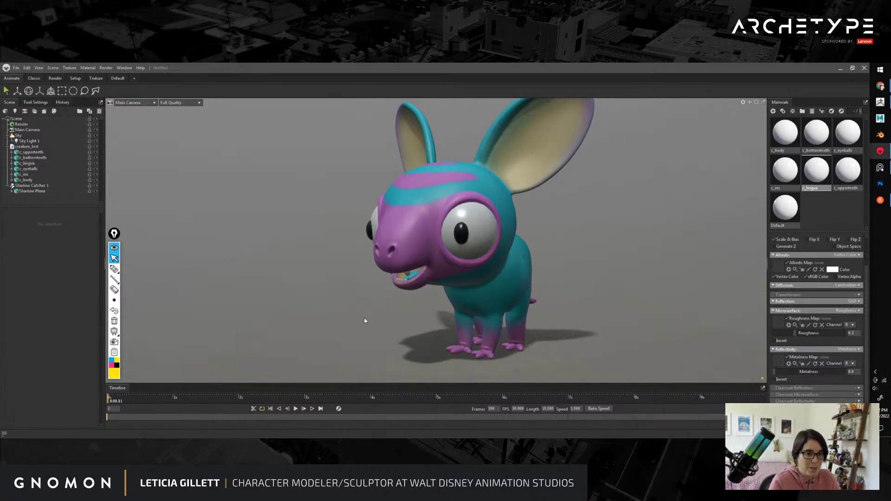
pyautogui.moveTo(364, 319); pyautogui.dragTo(564, 324)
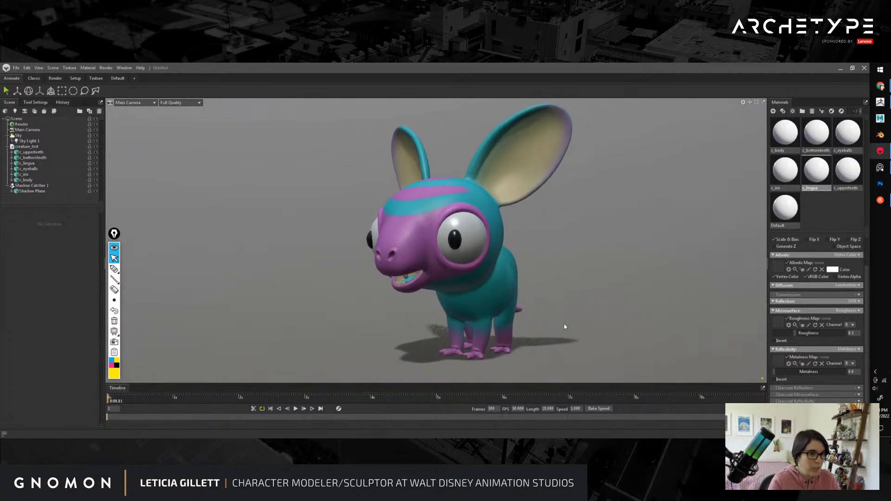
# Step: Set the body material's transmission to Volumetric Scattering and raise its scatter depth well above 1 mm
pyautogui.doubleClick(786, 134)
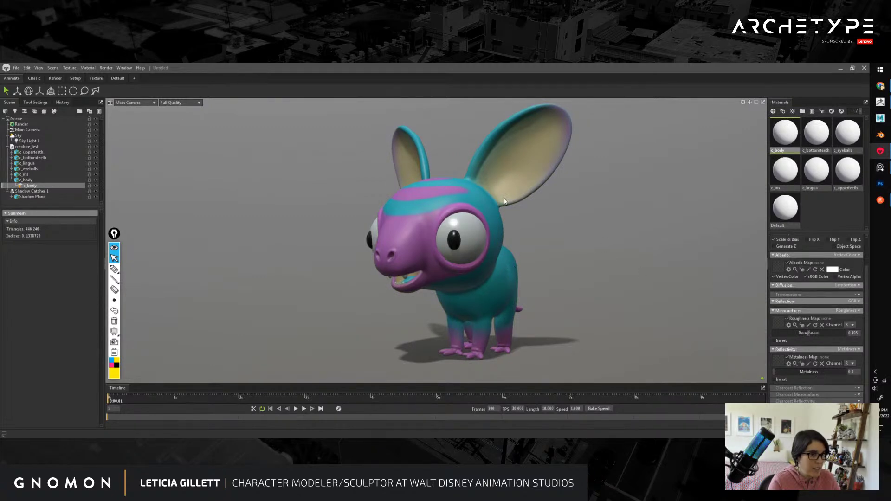
pyautogui.click(860, 295)
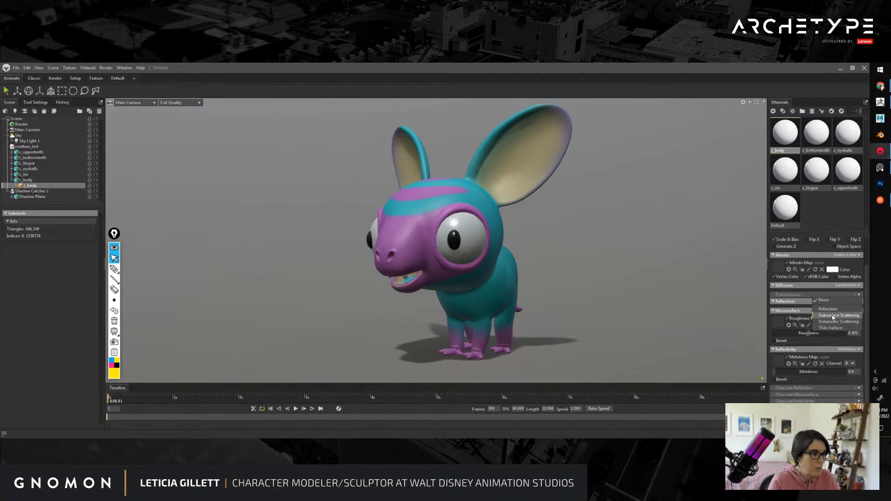
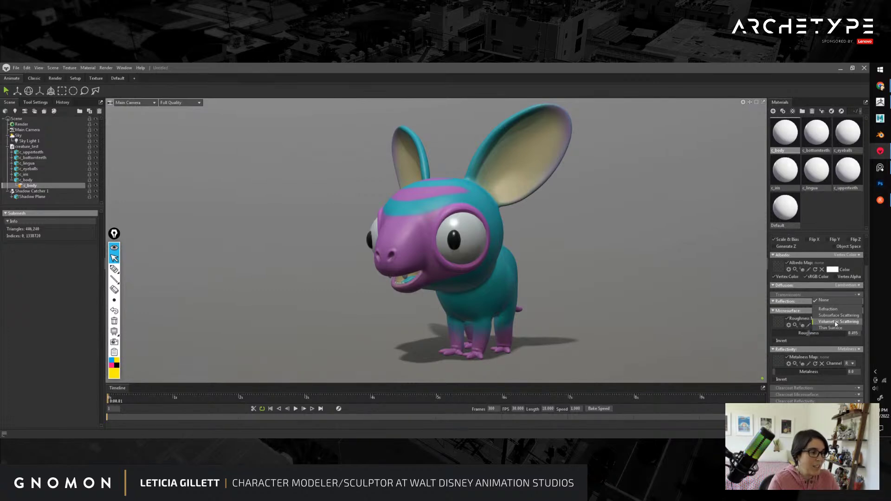
pyautogui.click(835, 322)
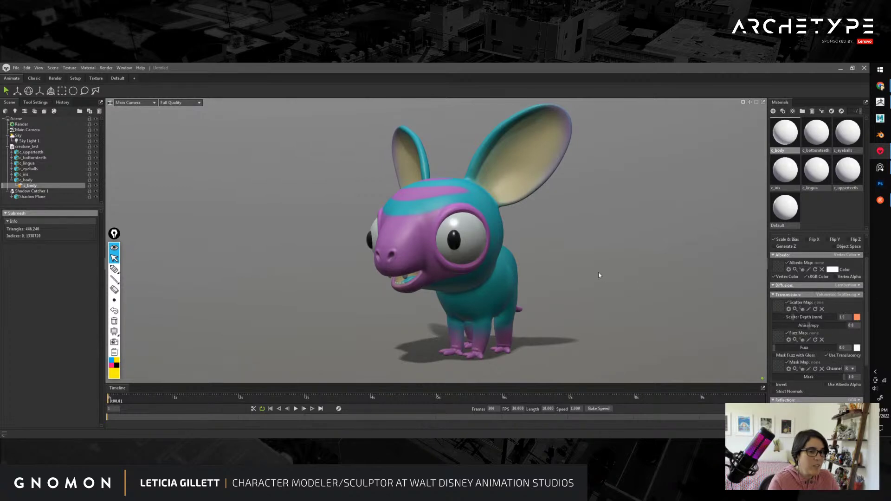
pyautogui.keyDown('alt'); pyautogui.moveTo(599, 273); pyautogui.dragTo(600, 275); pyautogui.keyUp('alt')
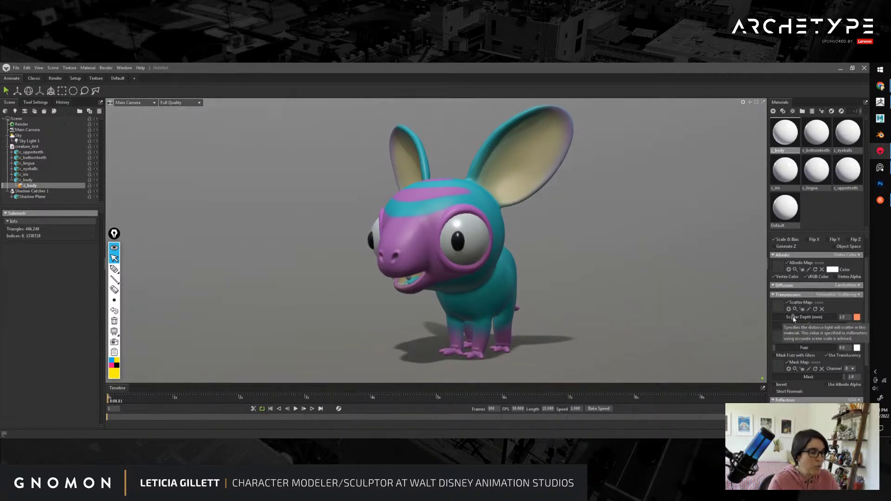
pyautogui.moveTo(793, 319); pyautogui.dragTo(823, 317)
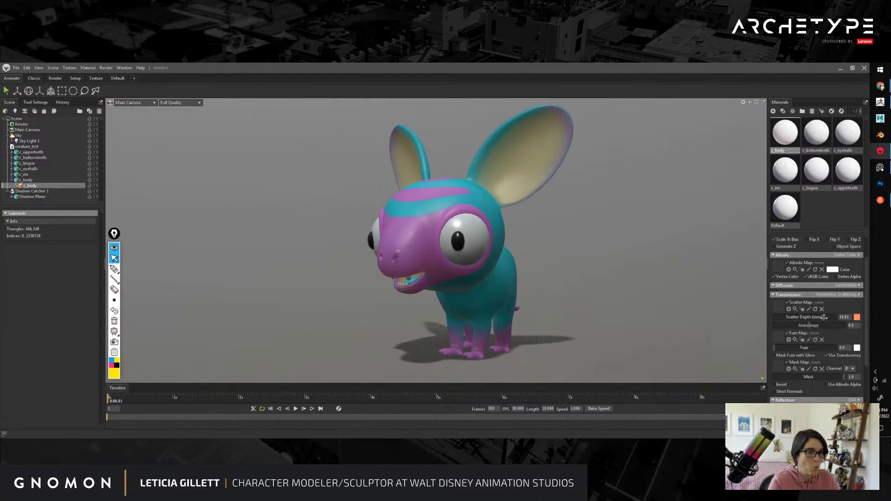
# Step: Deselect the body mesh and rotate the sky lighting so the creature's front falls into shade
pyautogui.moveTo(626, 287)
pyautogui.mouseDown()
pyautogui.moveTo(733, 284)
pyautogui.moveTo(627, 286)
pyautogui.mouseUp()
pyautogui.moveTo(627, 286); pyautogui.dragTo(631, 296, button='right')
pyautogui.moveTo(630, 297); pyautogui.dragTo(636, 244, button='middle')
pyautogui.moveTo(636, 244); pyautogui.dragTo(577, 265, button='right')
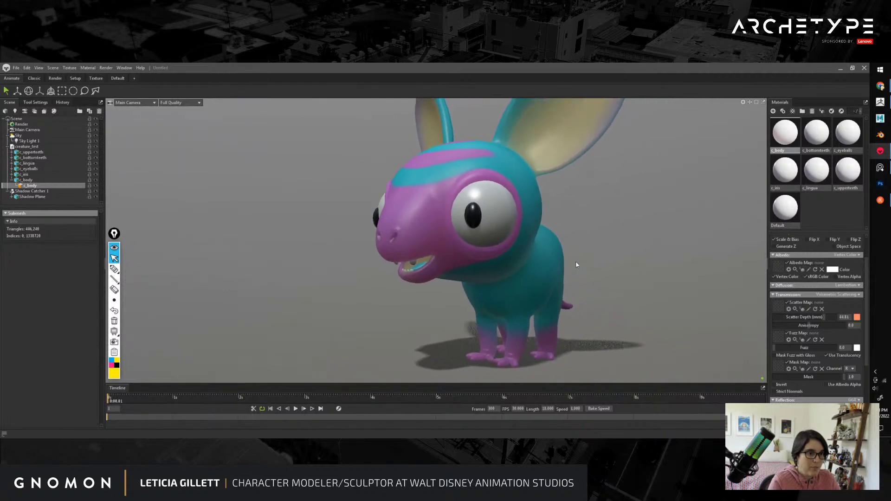
pyautogui.click(605, 279)
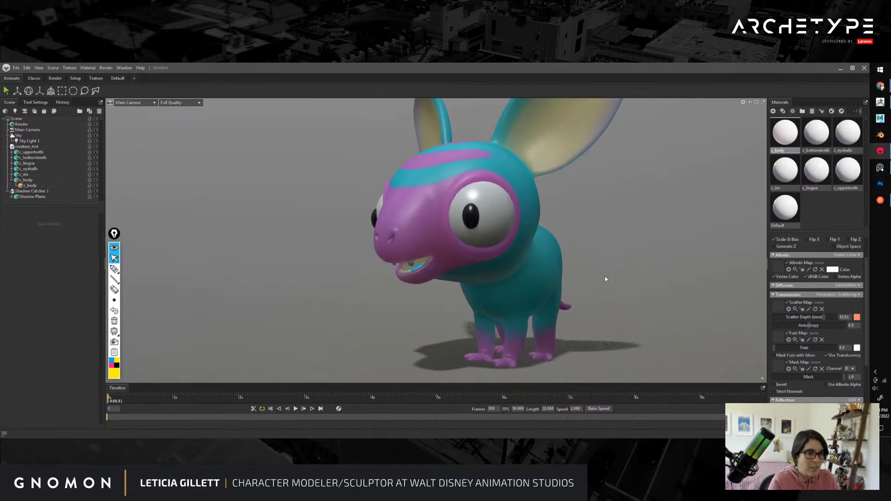
pyautogui.keyDown('shift'); pyautogui.moveTo(651, 253); pyautogui.dragTo(611, 287); pyautogui.keyUp('shift')
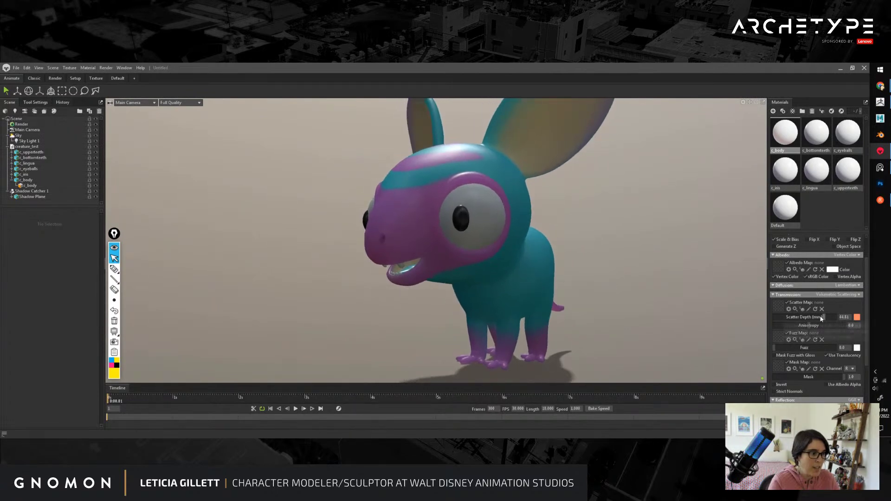
# Step: Shrink the program window, try a scatter depth of 0.0 on the body material, and set it to 100 mm
pyautogui.click(852, 67)
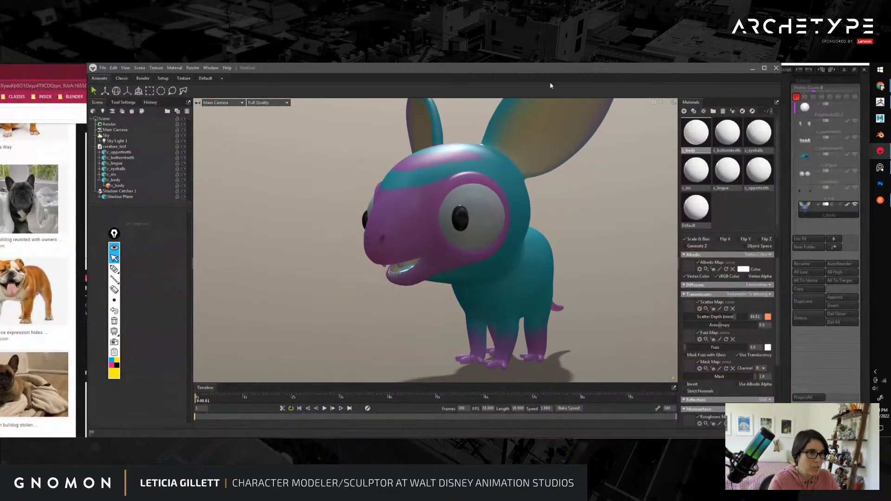
pyautogui.scroll(3, 593, 270)
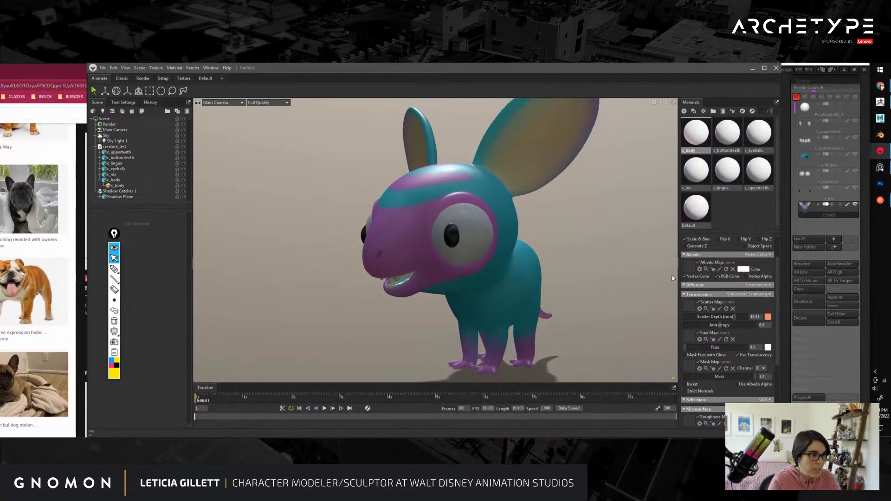
pyautogui.moveTo(731, 317); pyautogui.dragTo(641, 316)
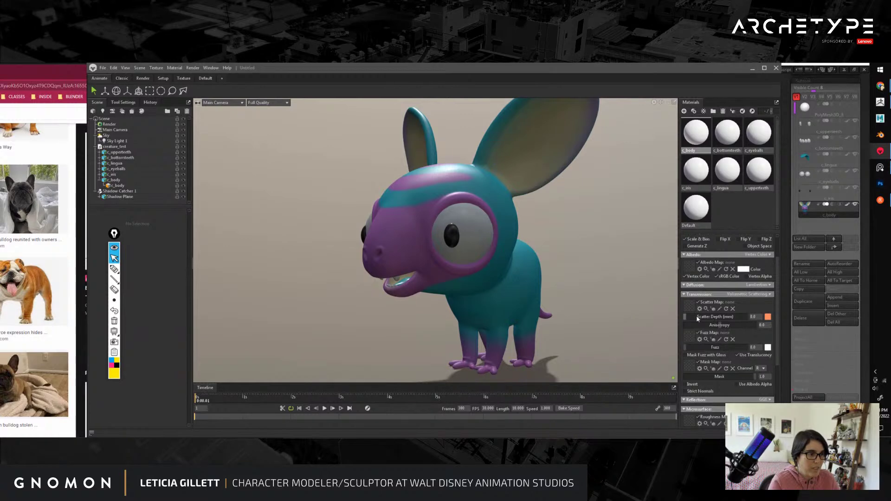
pyautogui.moveTo(697, 318); pyautogui.dragTo(746, 316)
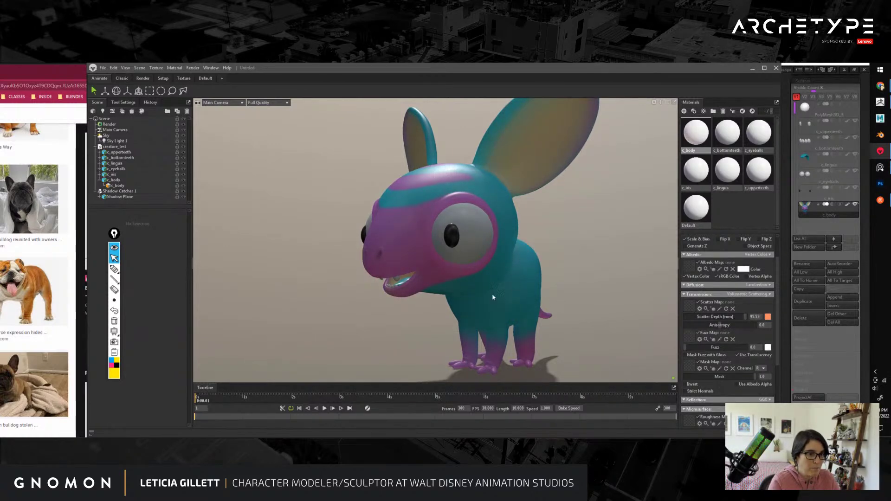
pyautogui.moveTo(746, 317); pyautogui.dragTo(751, 316)
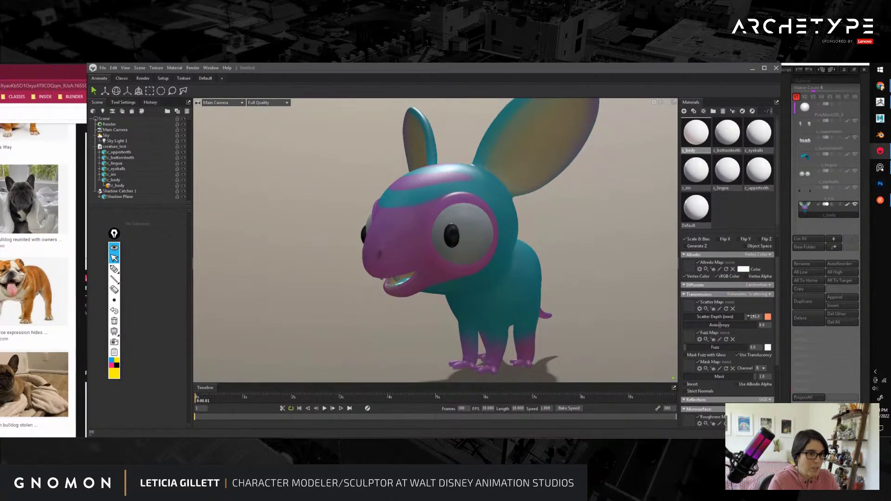
pyautogui.moveTo(586, 255); pyautogui.dragTo(536, 256)
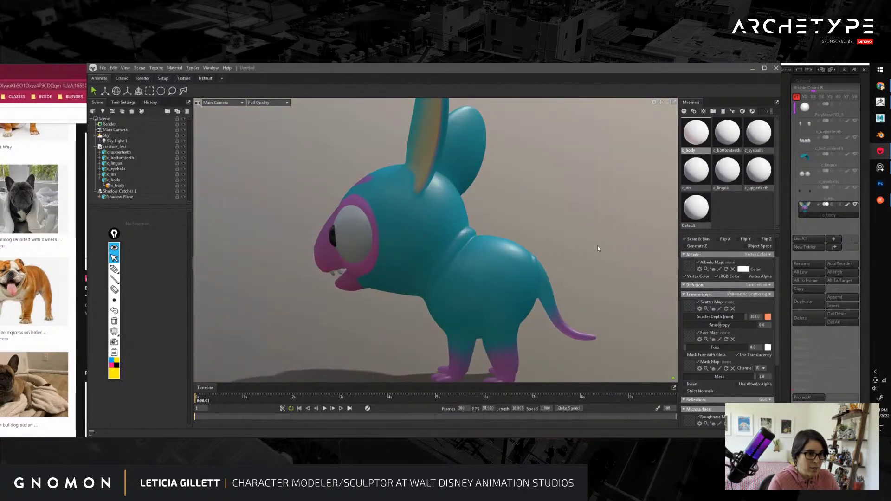
pyautogui.moveTo(622, 251); pyautogui.dragTo(661, 263)
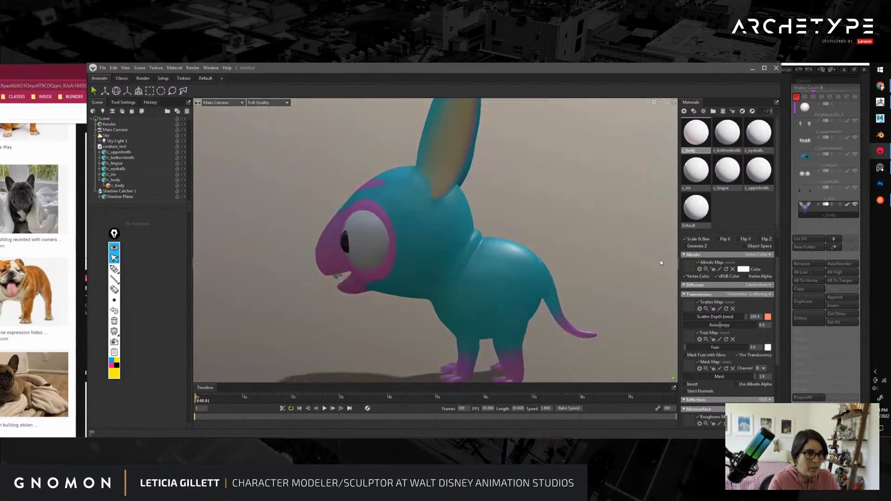
pyautogui.moveTo(548, 256); pyautogui.dragTo(528, 254)
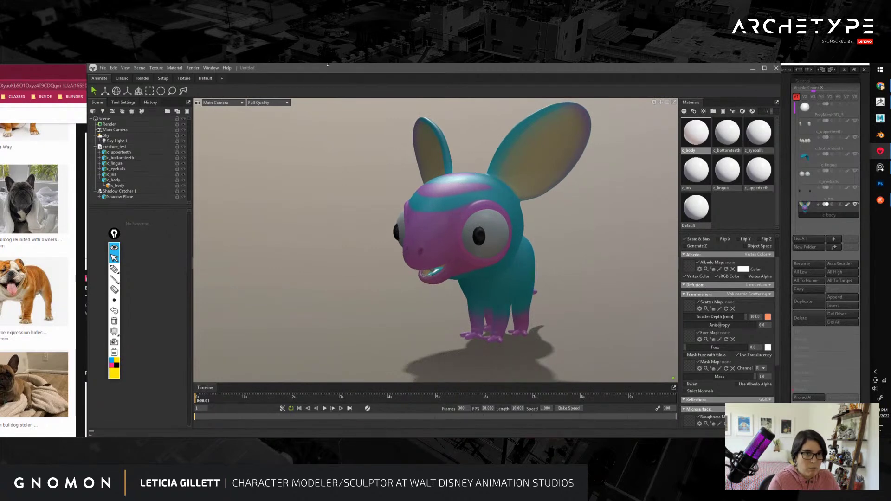
# Step: Take Sky Light 1 out of the Sky group and hide the Sky, leaving only the directional light
pyautogui.moveTo(327, 65)
pyautogui.mouseDown()
pyautogui.moveTo(327, 75)
pyautogui.moveTo(333, 68)
pyautogui.mouseUp()
pyautogui.moveTo(542, 205); pyautogui.dragTo(507, 196)
pyautogui.moveTo(624, 198); pyautogui.dragTo(436, 185)
pyautogui.click(159, 138)
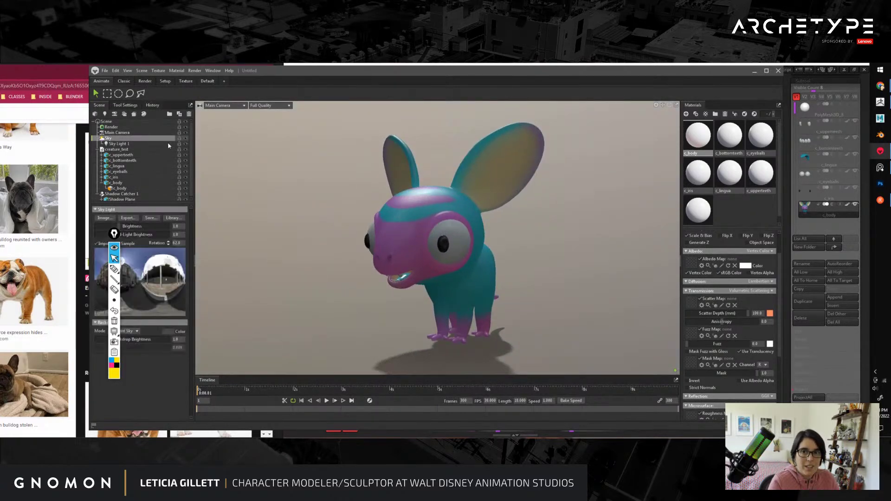
pyautogui.click(107, 144)
pyautogui.moveTo(107, 143); pyautogui.dragTo(108, 134)
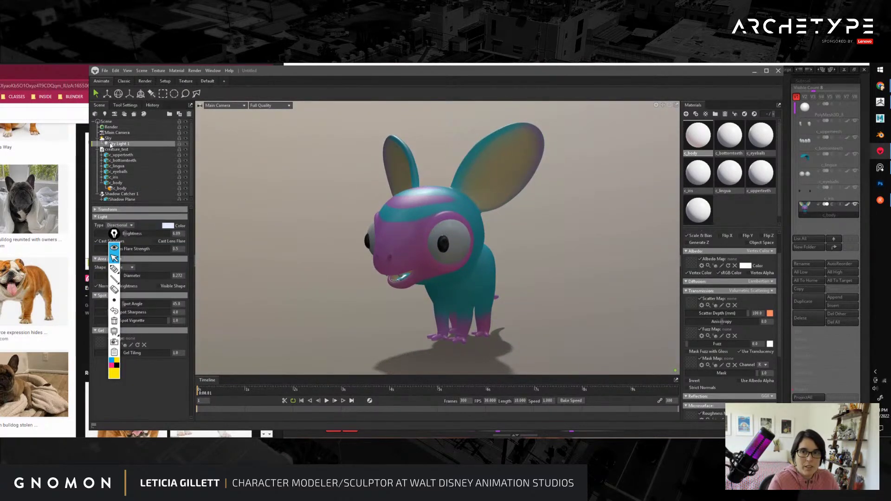
pyautogui.click(186, 143)
pyautogui.moveTo(481, 236)
pyautogui.mouseDown()
pyautogui.moveTo(475, 230)
pyautogui.moveTo(483, 215)
pyautogui.mouseUp()
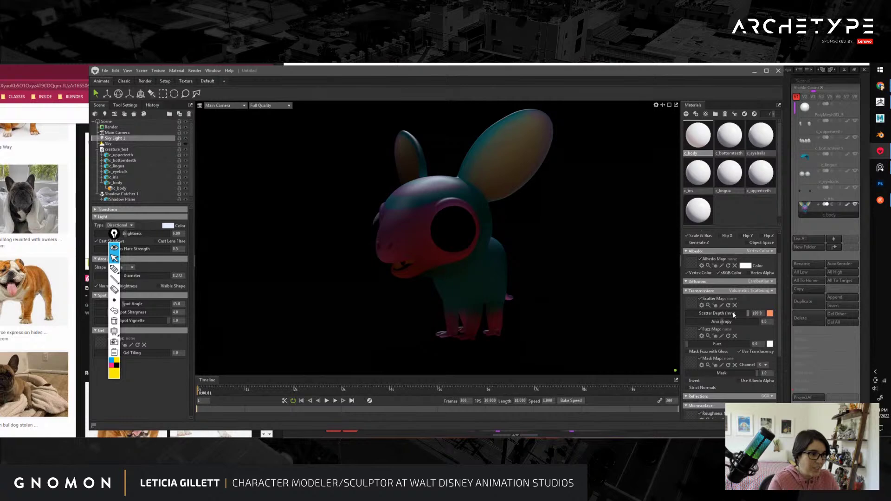
# Step: Compare the body material under the directional light with scatter depth at 0.0 and back at 100 mm
pyautogui.moveTo(733, 315); pyautogui.dragTo(631, 305)
pyautogui.moveTo(559, 278)
pyautogui.mouseDown()
pyautogui.moveTo(575, 275)
pyautogui.moveTo(563, 266)
pyautogui.moveTo(505, 266)
pyautogui.moveTo(559, 268)
pyautogui.mouseUp()
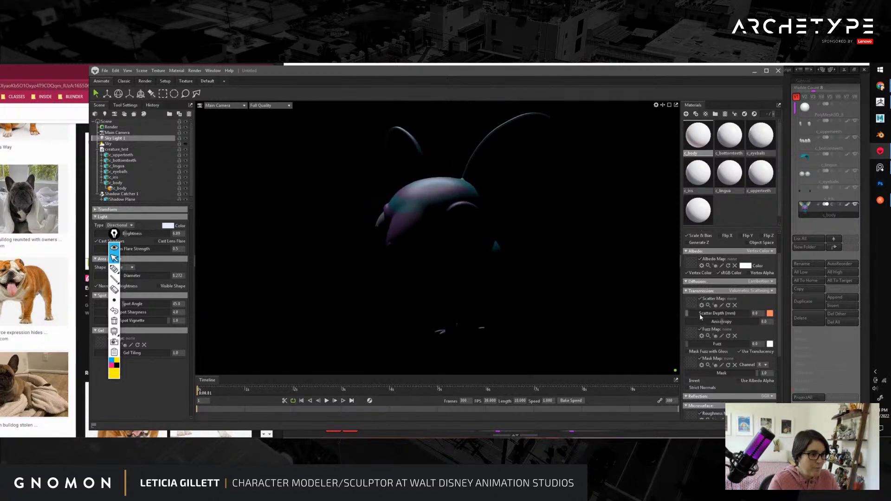
pyautogui.moveTo(703, 314); pyautogui.dragTo(749, 313)
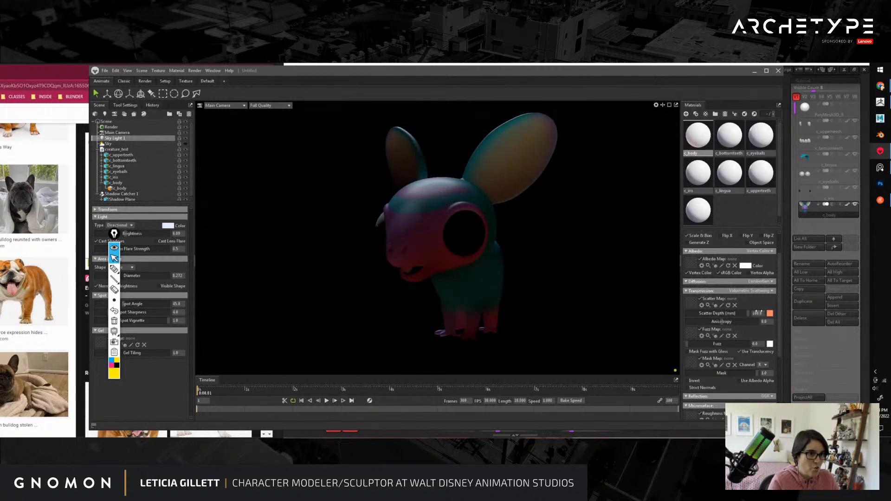
pyautogui.moveTo(663, 308); pyautogui.dragTo(625, 304)
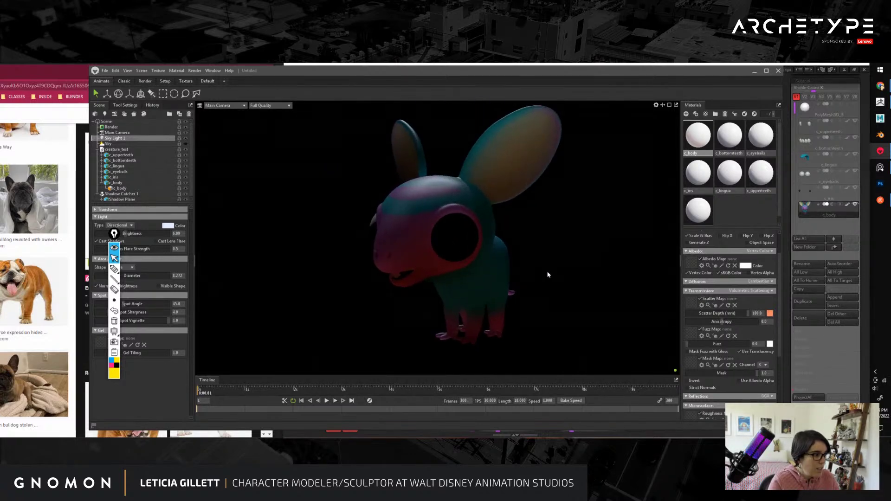
pyautogui.moveTo(555, 274)
pyautogui.mouseDown()
pyautogui.moveTo(520, 272)
pyautogui.moveTo(632, 275)
pyautogui.moveTo(559, 277)
pyautogui.moveTo(542, 252)
pyautogui.moveTo(573, 262)
pyautogui.moveTo(541, 247)
pyautogui.mouseUp()
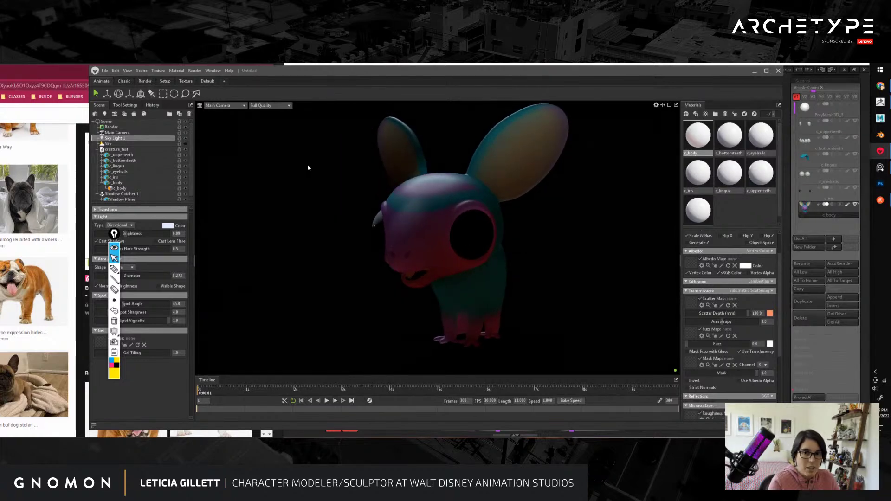
# Step: Enable ray tracing in the render settings, moving the on-screen annotation toolbar aside
pyautogui.click(113, 127)
pyautogui.moveTo(114, 233); pyautogui.dragTo(97, 257)
pyautogui.click(99, 225)
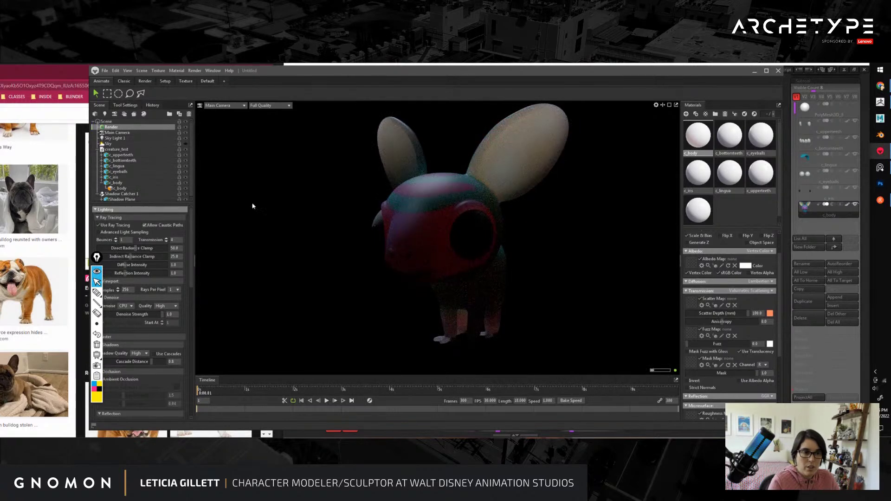
# Step: Set the ray-tracing bounces to 6 and raise the transmission bounces for light passing through the creature
pyautogui.click(115, 239)
pyautogui.click(116, 238)
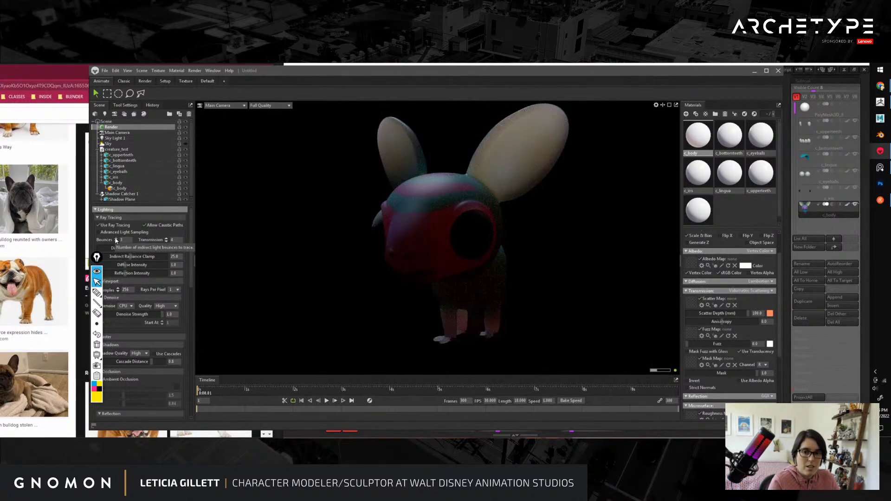
pyautogui.click(116, 238)
pyautogui.click(116, 238)
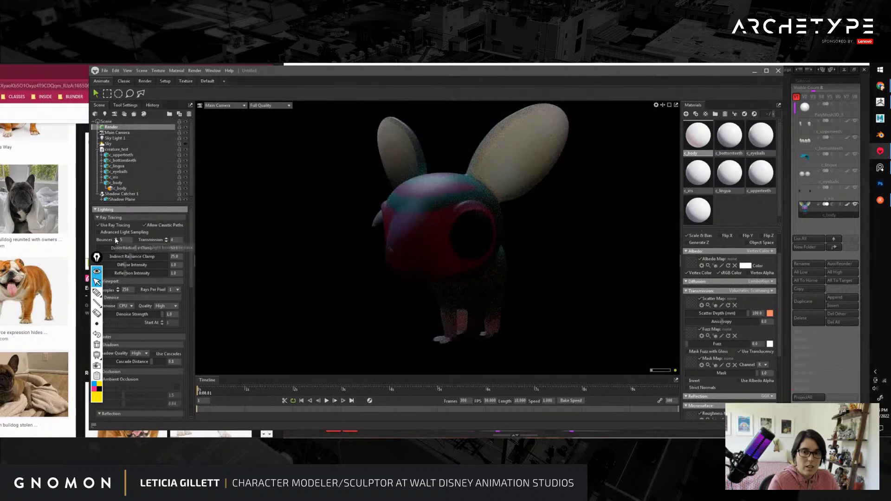
pyautogui.click(115, 238)
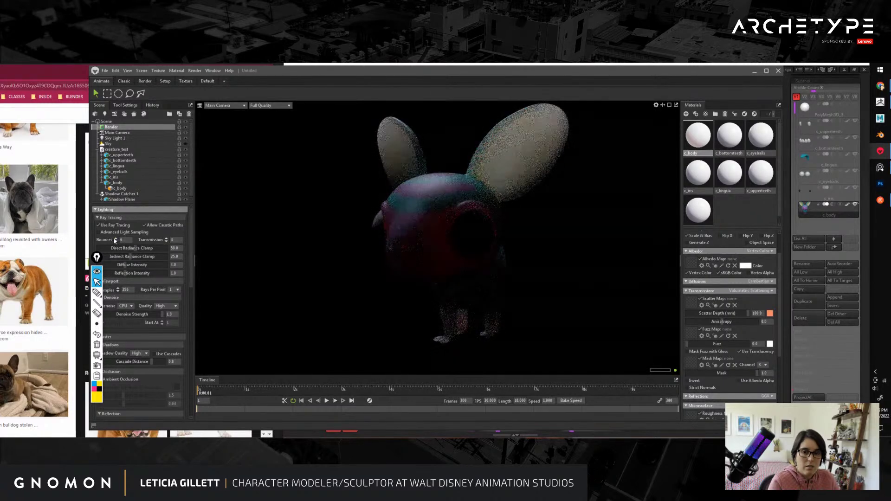
pyautogui.click(166, 238)
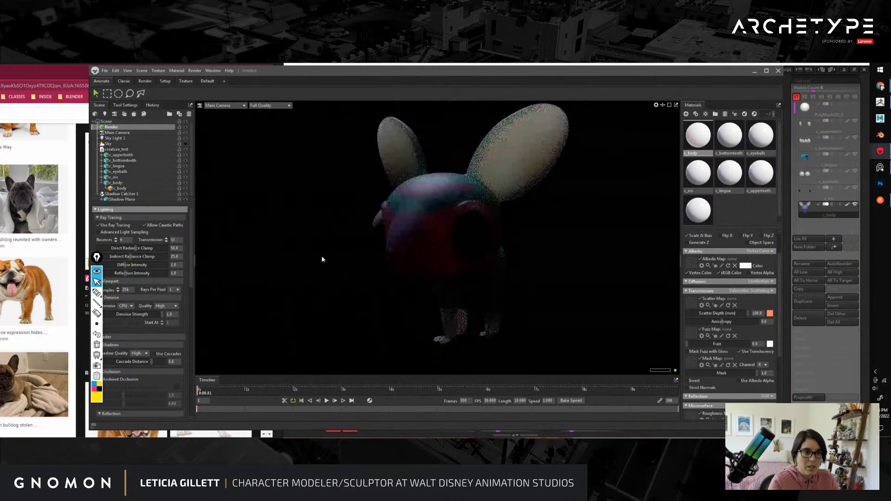
pyautogui.moveTo(532, 285)
pyautogui.mouseDown()
pyautogui.moveTo(500, 282)
pyautogui.moveTo(507, 274)
pyautogui.mouseUp()
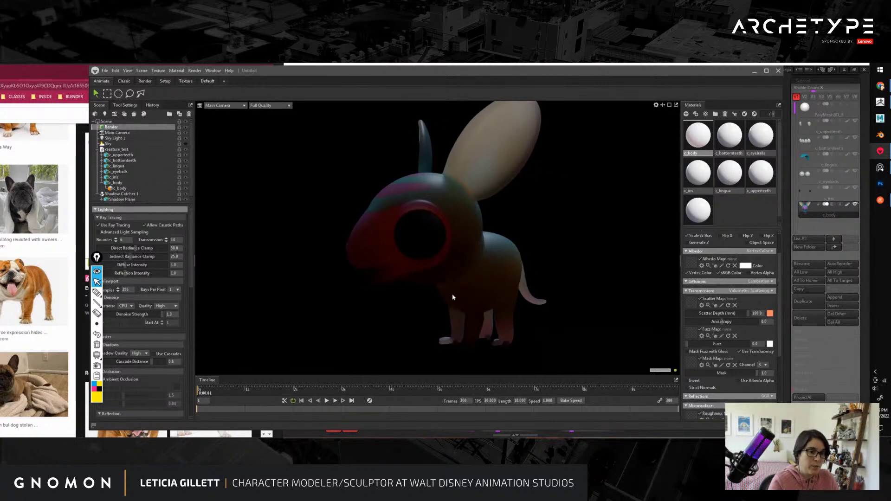
pyautogui.moveTo(438, 223); pyautogui.dragTo(499, 308)
pyautogui.moveTo(583, 315); pyautogui.dragTo(543, 313)
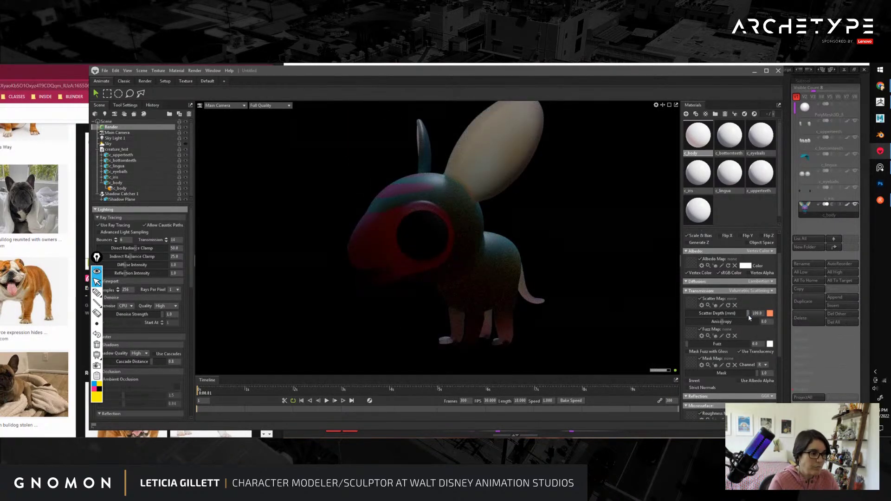
# Step: Try a very low scatter depth on the body material, and set it to about 14 mm for glowing ears
pyautogui.moveTo(748, 315); pyautogui.dragTo(713, 314)
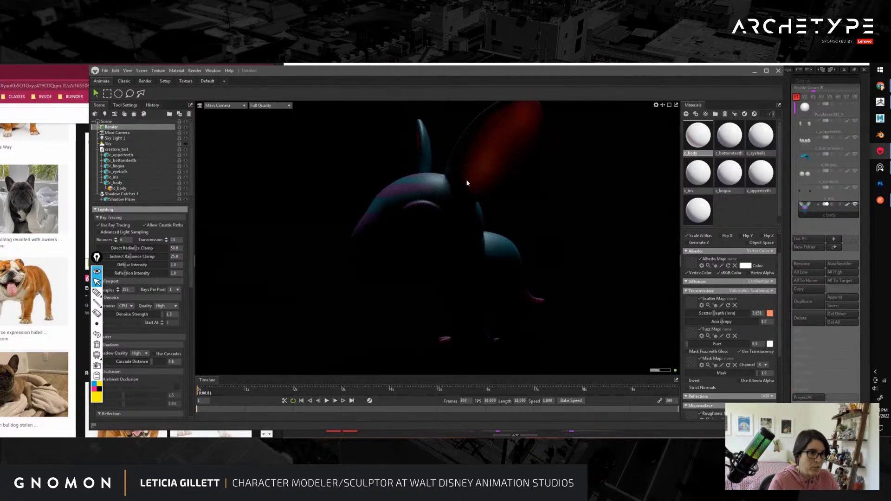
pyautogui.moveTo(523, 219)
pyautogui.keyDown('shift'); pyautogui.mouseDown()
pyautogui.moveTo(542, 223)
pyautogui.moveTo(519, 227)
pyautogui.mouseUp(); pyautogui.keyUp('shift')
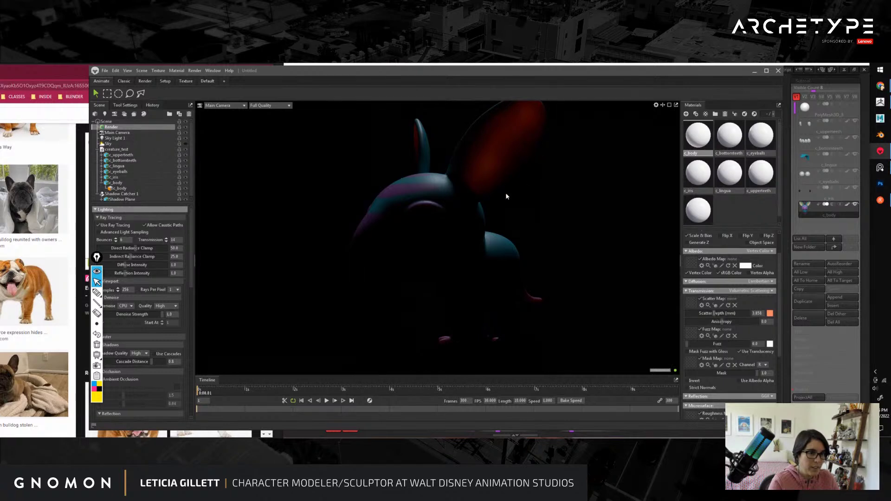
pyautogui.keyDown('alt'); pyautogui.moveTo(576, 268); pyautogui.dragTo(592, 266); pyautogui.keyUp('alt')
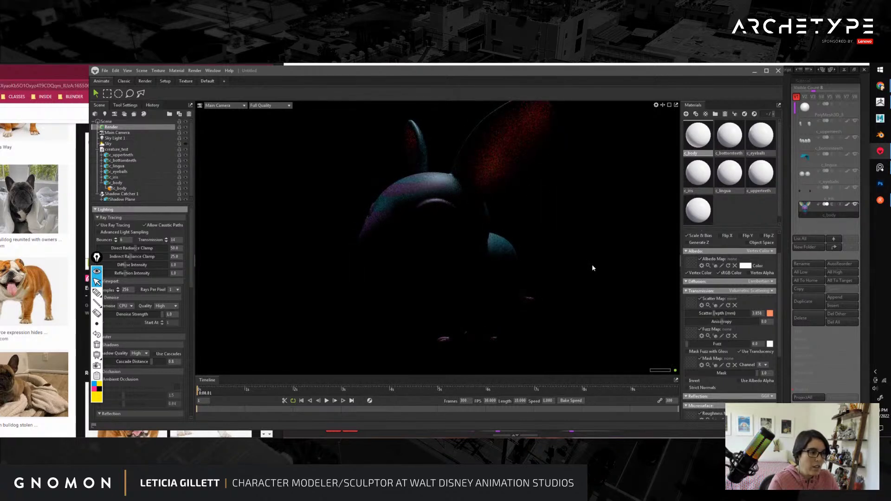
pyautogui.moveTo(718, 317); pyautogui.dragTo(781, 320)
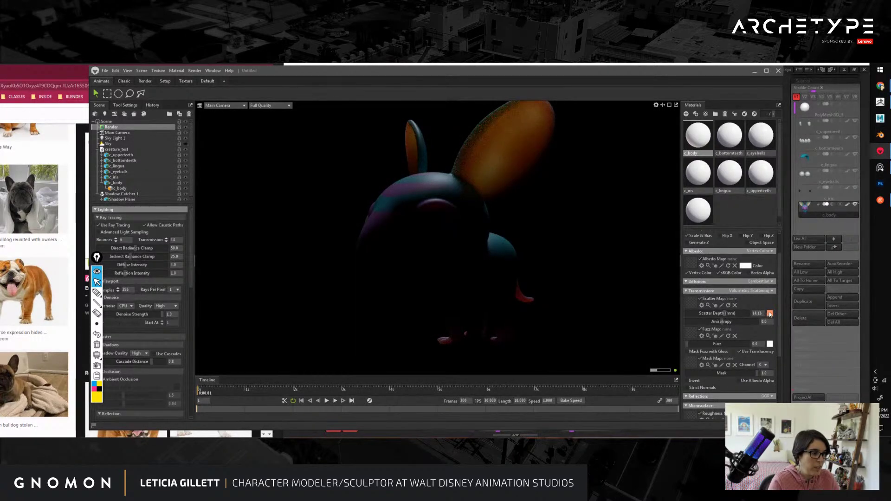
# Step: Change the body material's scatter colour from orange to blue and check it on the ears
pyautogui.click(770, 315)
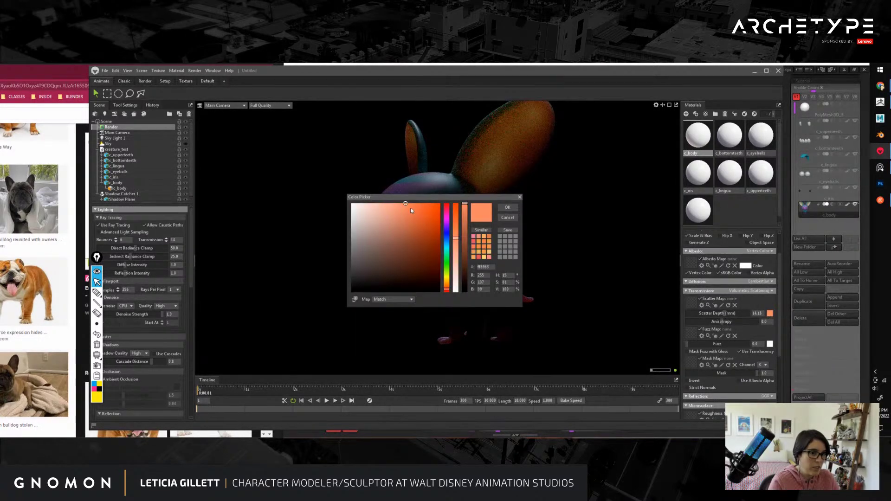
pyautogui.click(506, 207)
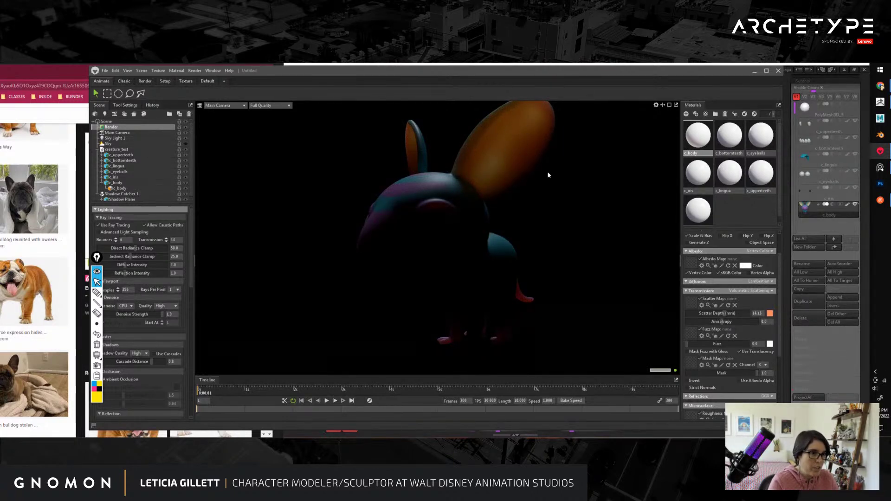
pyautogui.click(771, 315)
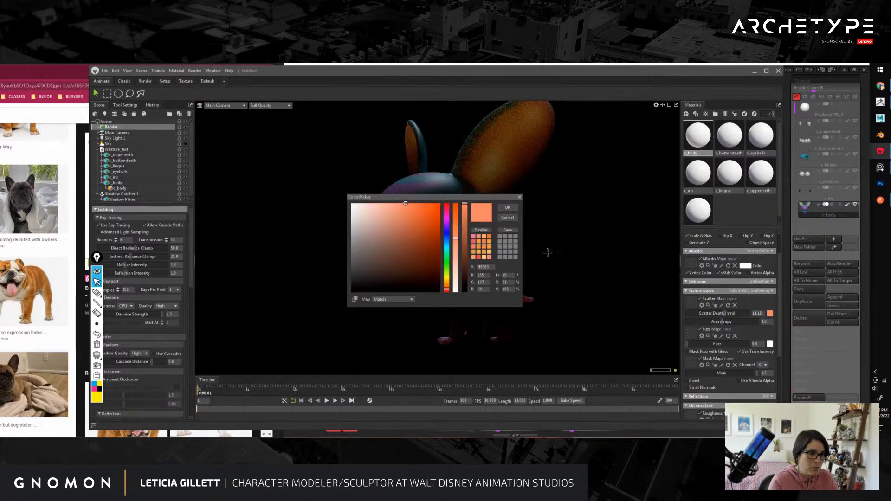
pyautogui.click(449, 238)
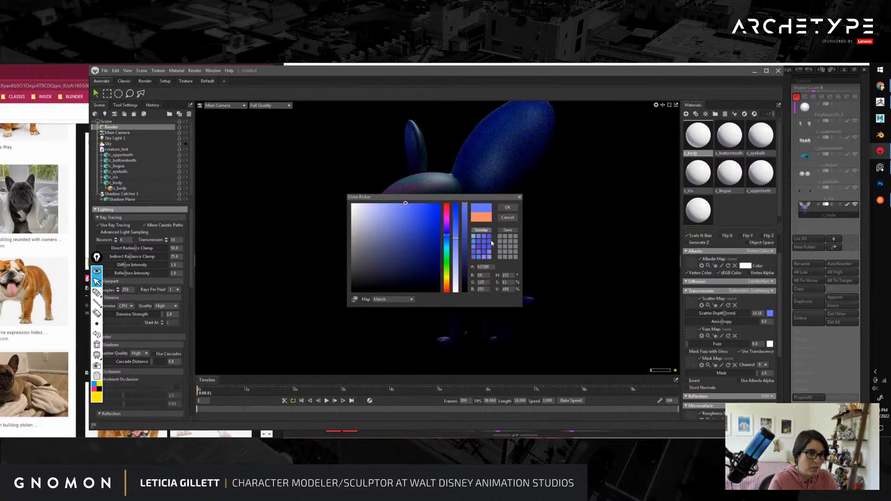
pyautogui.click(507, 207)
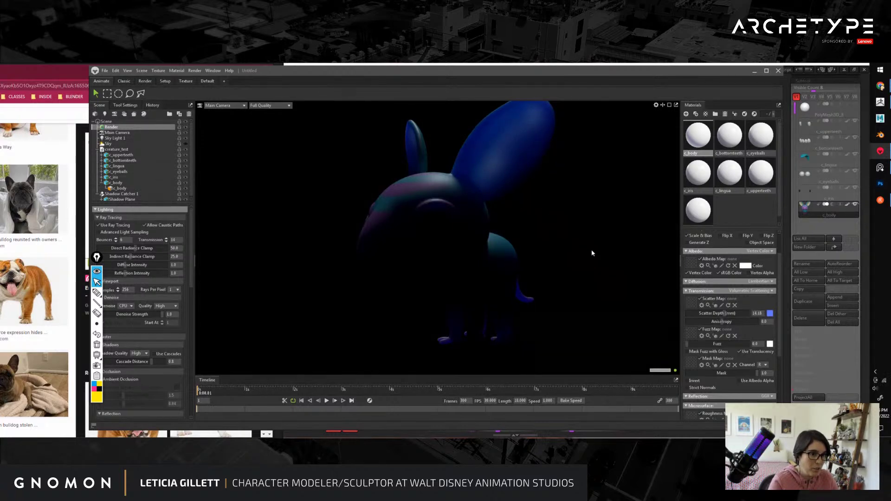
pyautogui.moveTo(592, 253); pyautogui.dragTo(631, 265)
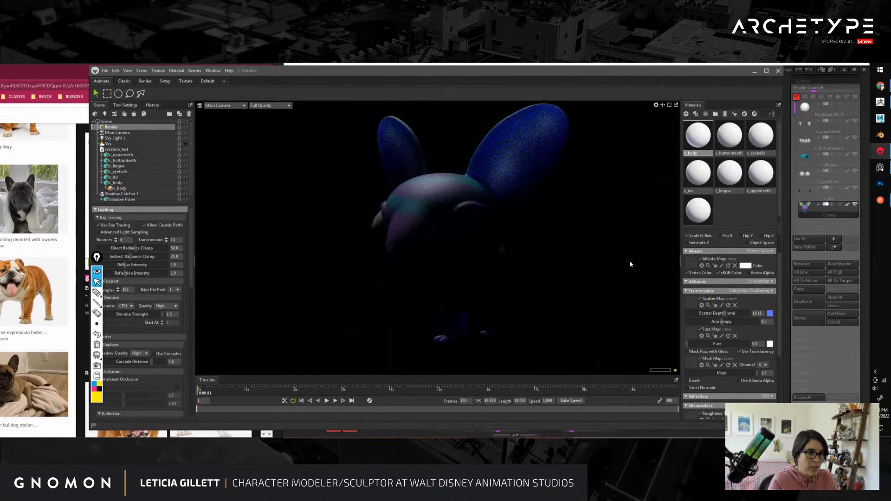
# Step: Change the body material's scatter colour to red and check it on the creature's ears
pyautogui.click(770, 313)
pyautogui.click(447, 205)
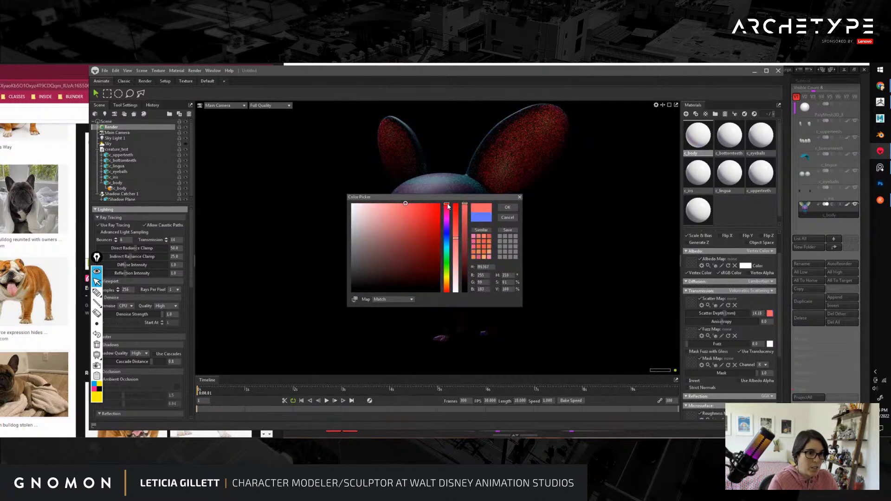
pyautogui.click(507, 207)
pyautogui.moveTo(550, 247); pyautogui.dragTo(629, 284)
# Step: Try a scatter depth of 100 mm on the body material, and set it to about 13.7 mm
pyautogui.moveTo(728, 314); pyautogui.dragTo(757, 315)
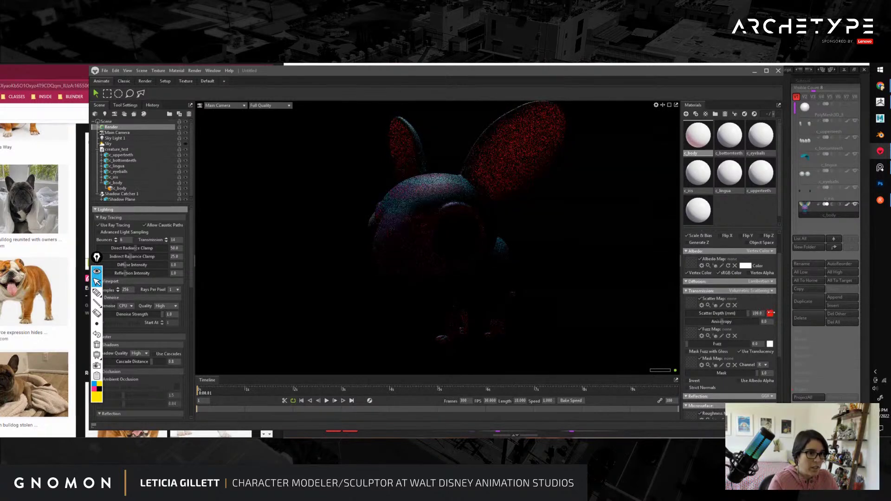
pyautogui.moveTo(613, 268); pyautogui.dragTo(494, 229)
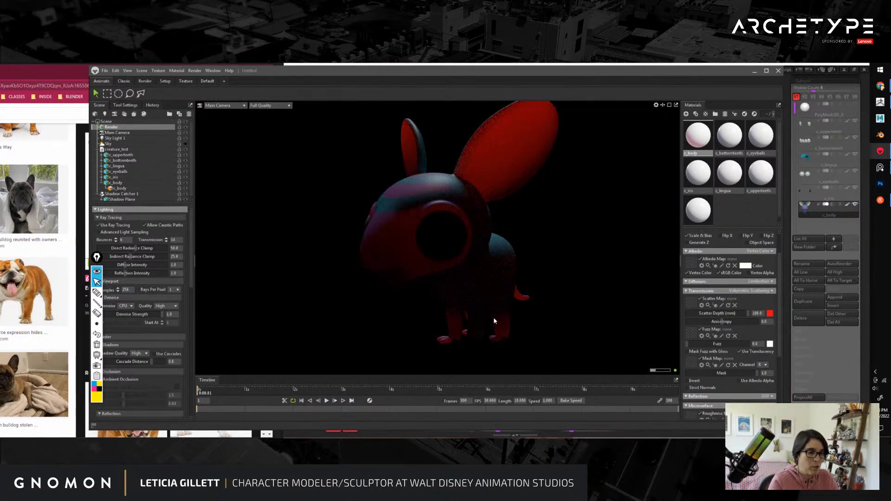
pyautogui.moveTo(749, 314); pyautogui.dragTo(717, 306)
pyautogui.moveTo(557, 250)
pyautogui.mouseDown()
pyautogui.moveTo(691, 255)
pyautogui.moveTo(555, 249)
pyautogui.mouseUp()
pyautogui.moveTo(724, 314)
pyautogui.mouseDown()
pyautogui.moveTo(732, 313)
pyautogui.moveTo(724, 313)
pyautogui.mouseUp()
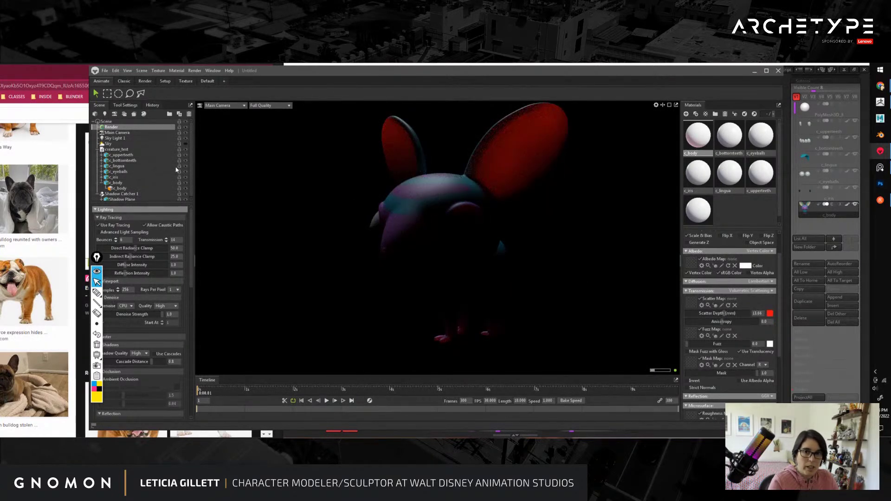
# Step: Turn the sky lighting back on and delete the directional Sky Light 1 after trying a few rotations of it
pyautogui.click(185, 144)
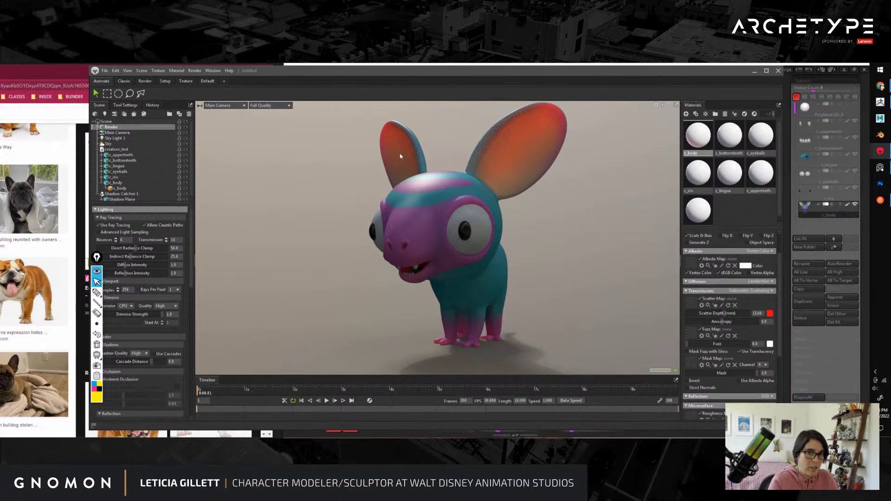
pyautogui.click(130, 139)
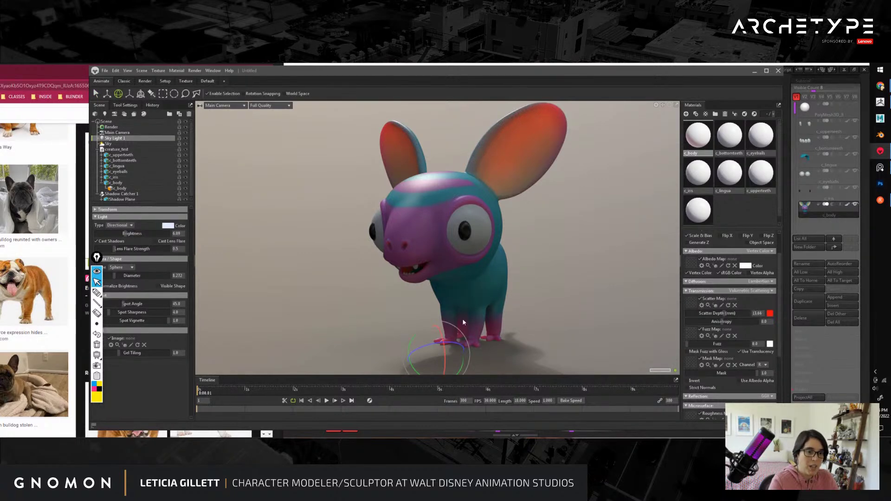
pyautogui.moveTo(420, 360); pyautogui.dragTo(417, 372)
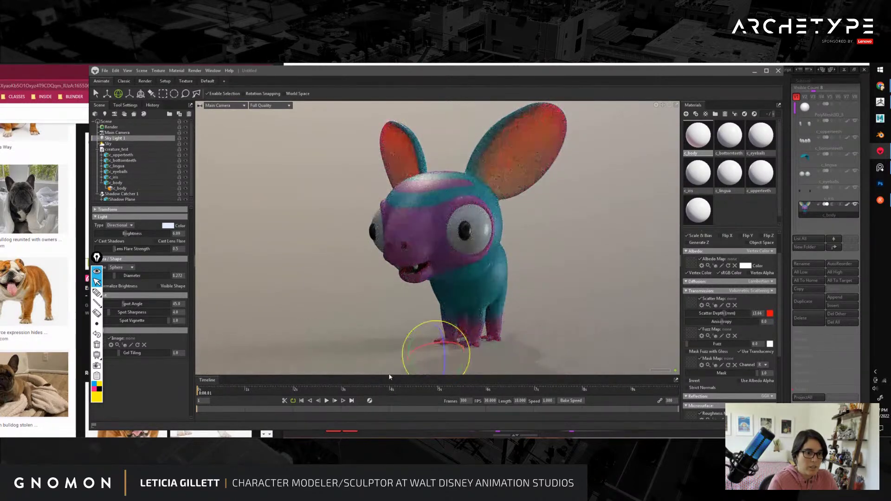
pyautogui.moveTo(436, 351); pyautogui.dragTo(444, 355)
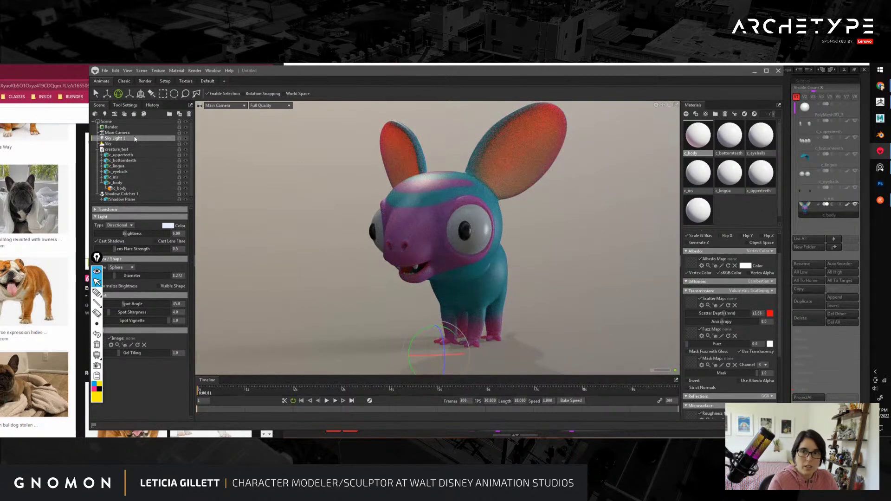
pyautogui.press('Delete')
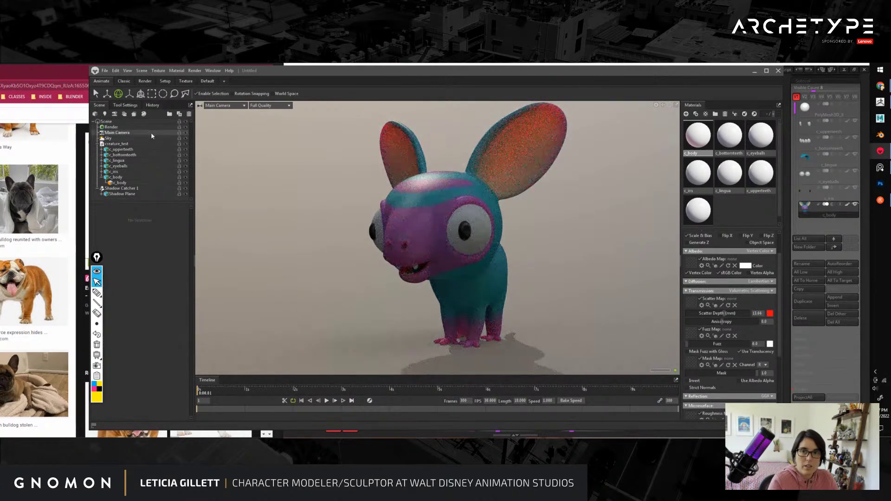
# Step: Rotate the sky environment around the creature, comparing backlit with front-lit ears, and leave the rotation at about 235 degrees
pyautogui.click(140, 138)
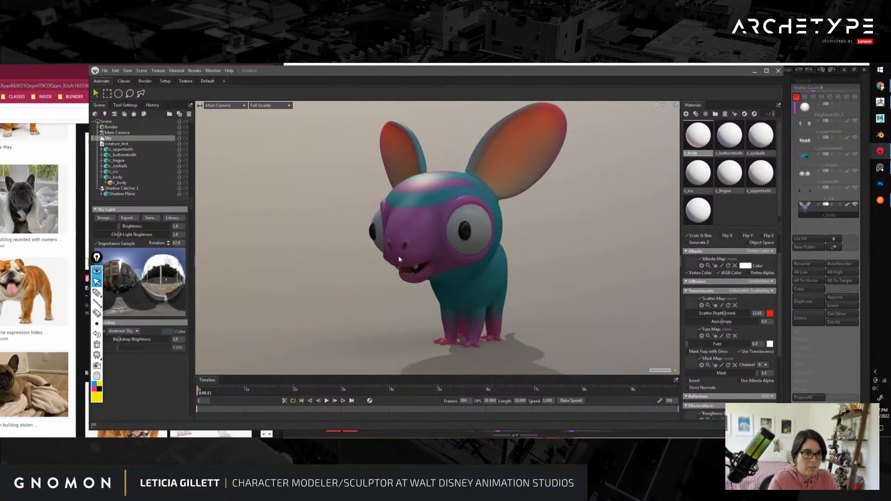
pyautogui.keyDown('shift'); pyautogui.moveTo(398, 255); pyautogui.dragTo(504, 266); pyautogui.keyUp('shift')
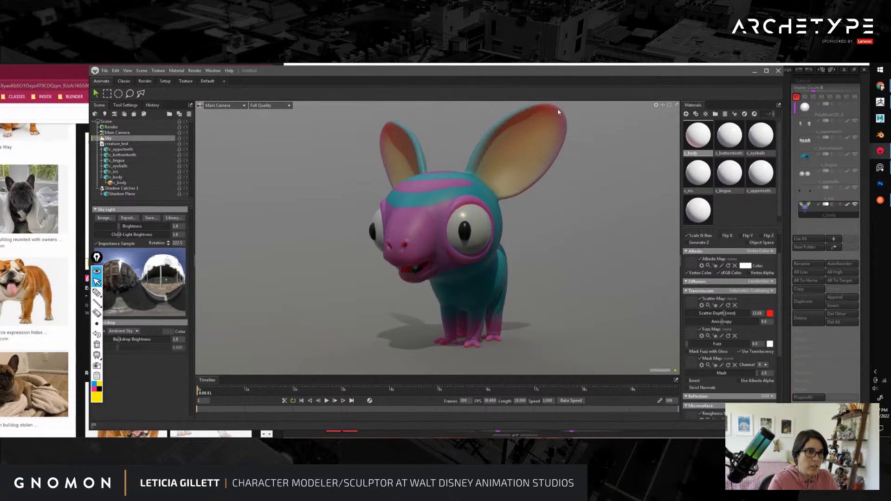
pyautogui.keyDown('shift'); pyautogui.moveTo(492, 232); pyautogui.dragTo(553, 277); pyautogui.keyUp('shift')
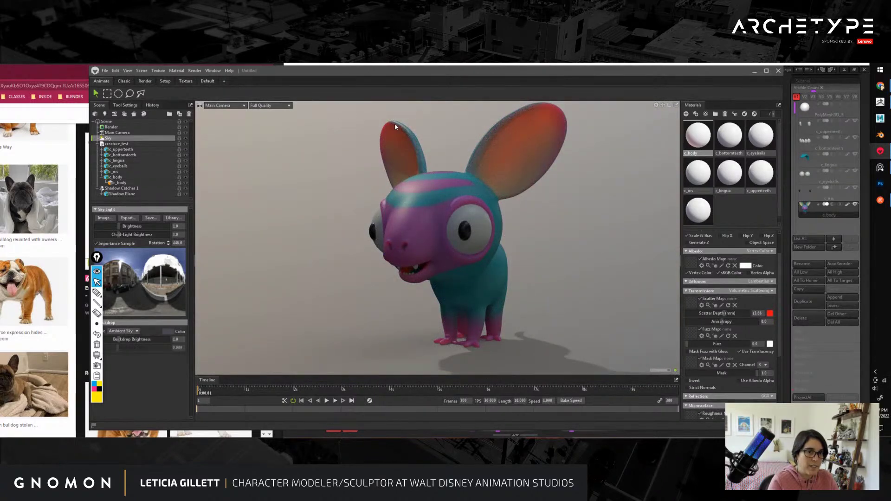
pyautogui.keyDown('shift'); pyautogui.moveTo(534, 226); pyautogui.dragTo(387, 232); pyautogui.keyUp('shift')
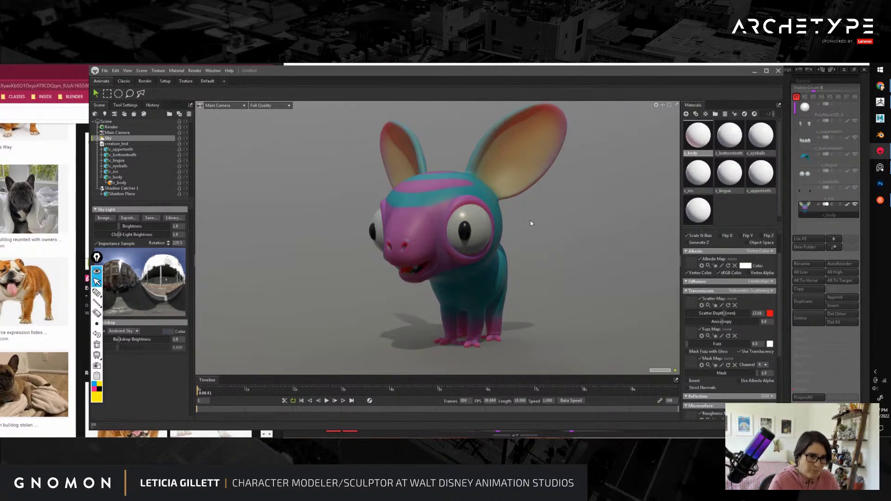
pyautogui.keyDown('alt'); pyautogui.moveTo(533, 265); pyautogui.dragTo(559, 266, button='right'); pyautogui.keyUp('alt')
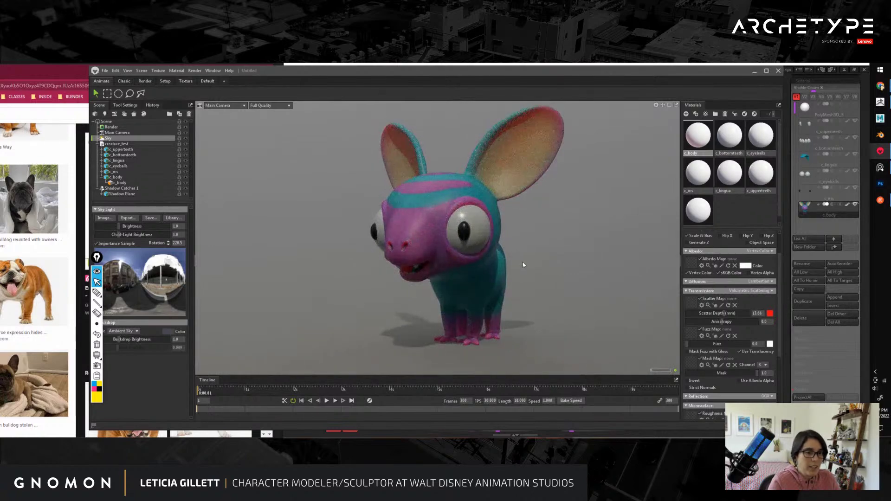
pyautogui.keyDown('shift'); pyautogui.moveTo(538, 266); pyautogui.dragTo(552, 291); pyautogui.keyUp('shift')
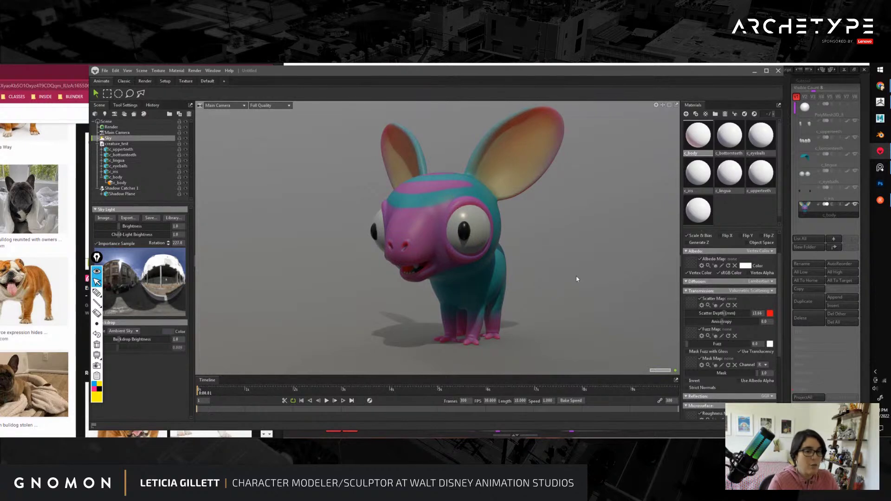
pyautogui.moveTo(576, 276)
pyautogui.keyDown('shift'); pyautogui.mouseDown()
pyautogui.moveTo(523, 284)
pyautogui.moveTo(590, 274)
pyautogui.moveTo(573, 278)
pyautogui.mouseUp(); pyautogui.keyUp('shift')
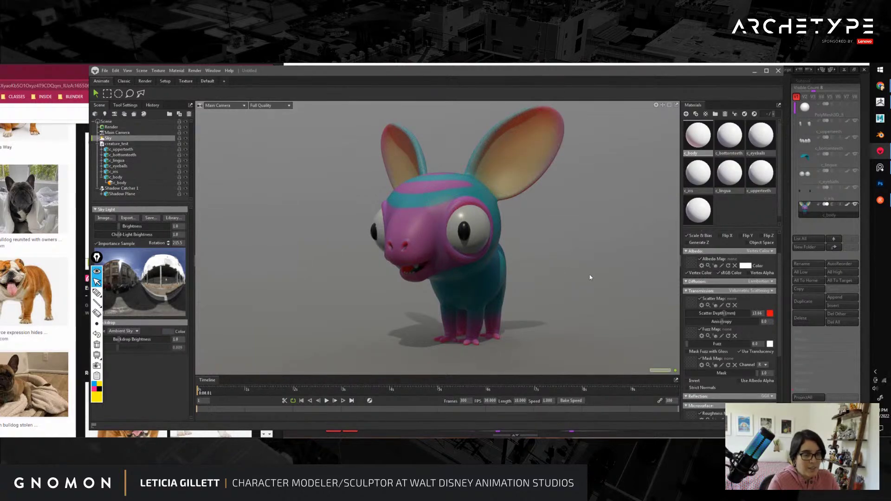
# Step: View the creature from the side, try a sky brightness of about 1.68 and rotate the sky again
pyautogui.moveTo(590, 278); pyautogui.dragTo(451, 203)
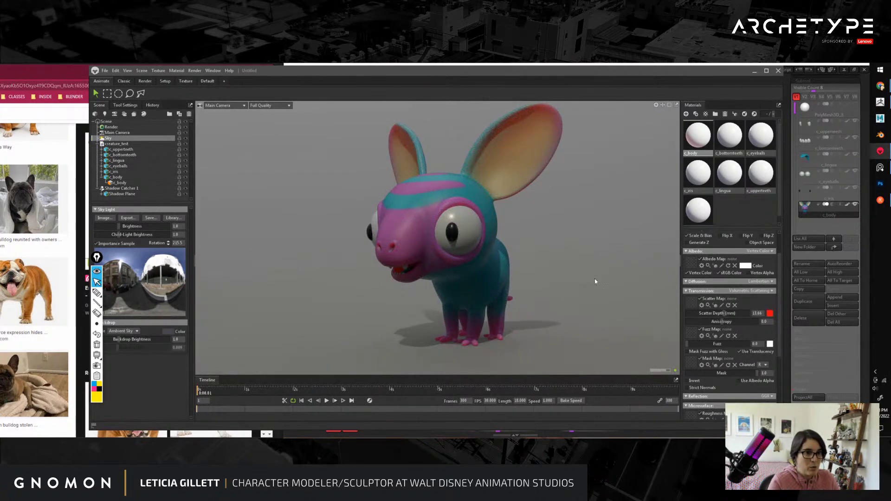
pyautogui.moveTo(595, 281); pyautogui.dragTo(482, 228)
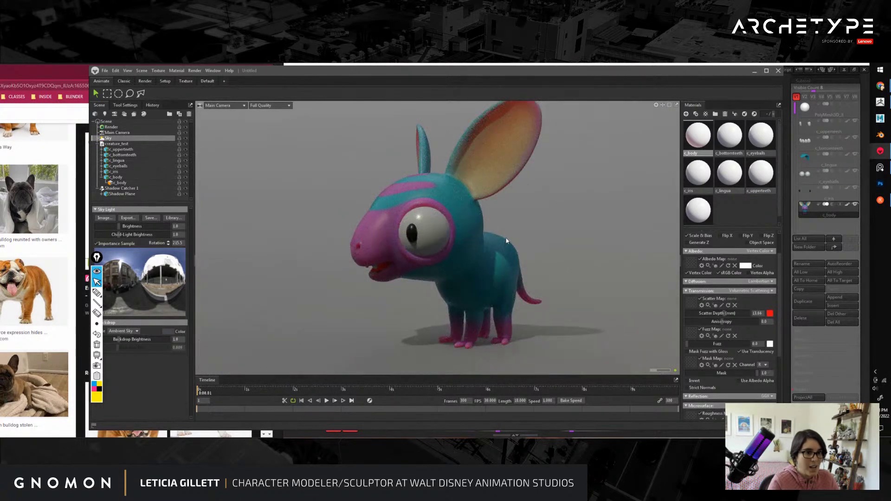
pyautogui.moveTo(598, 251)
pyautogui.mouseDown()
pyautogui.moveTo(571, 249)
pyautogui.moveTo(602, 260)
pyautogui.mouseUp()
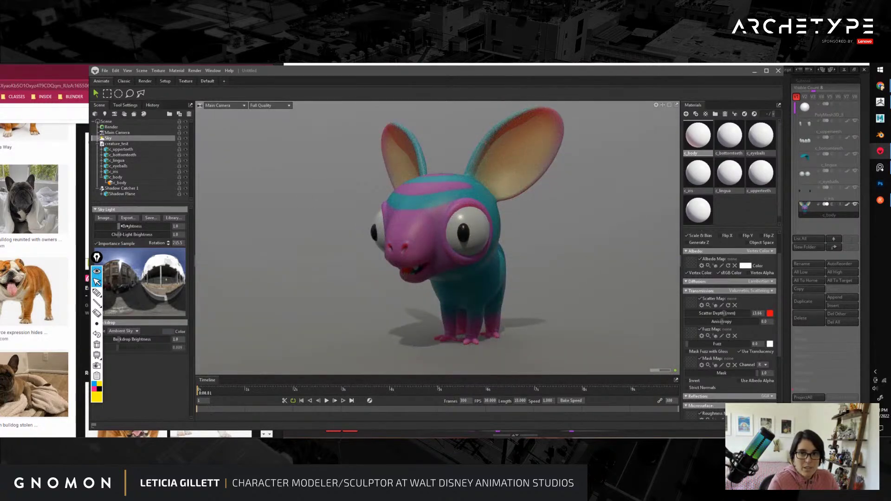
pyautogui.moveTo(119, 226); pyautogui.dragTo(121, 227)
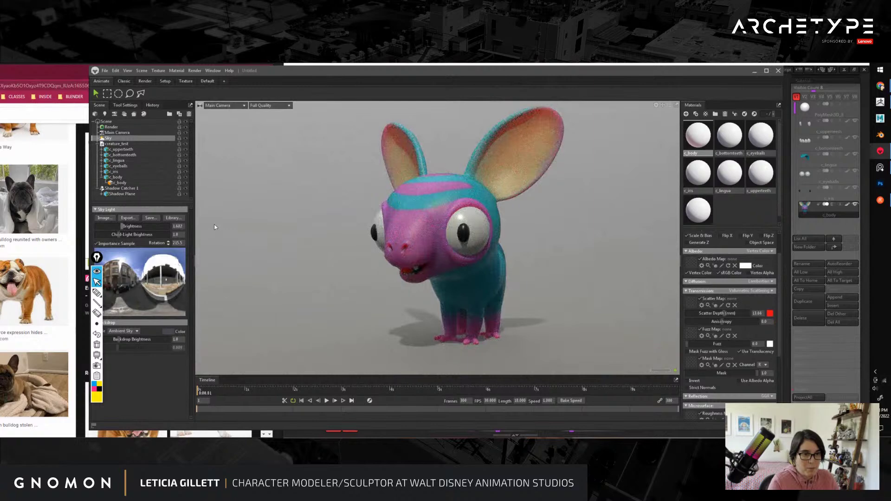
pyautogui.keyDown('shift'); pyautogui.moveTo(574, 257); pyautogui.dragTo(245, 251); pyautogui.keyUp('shift')
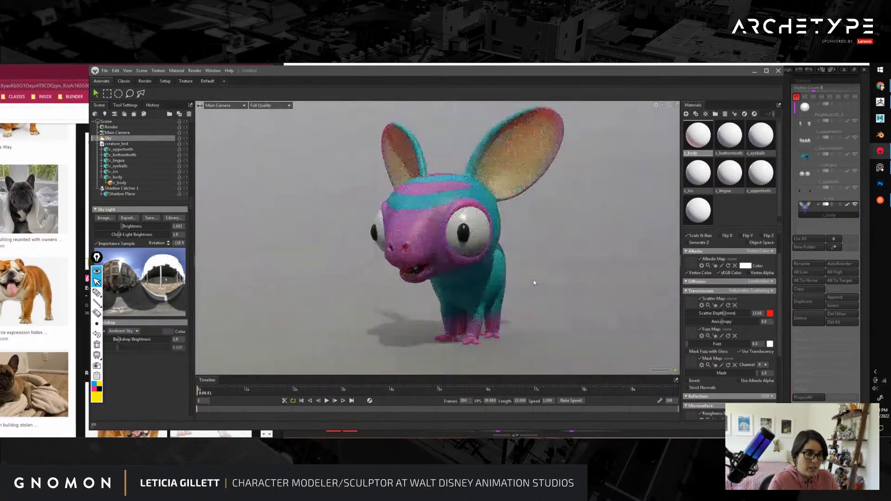
# Step: Try the Abandoned House sky from the library and load the Alley Bikes sky
pyautogui.click(173, 218)
pyautogui.doubleClick(299, 269)
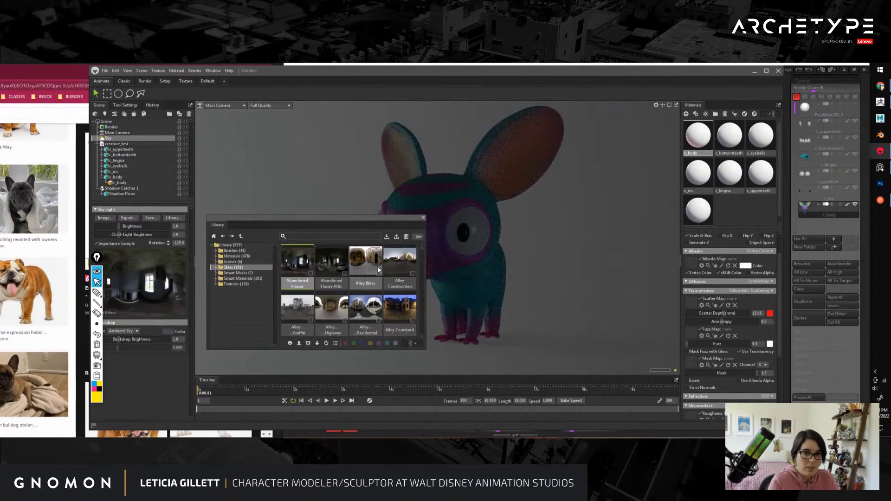
pyautogui.doubleClick(370, 269)
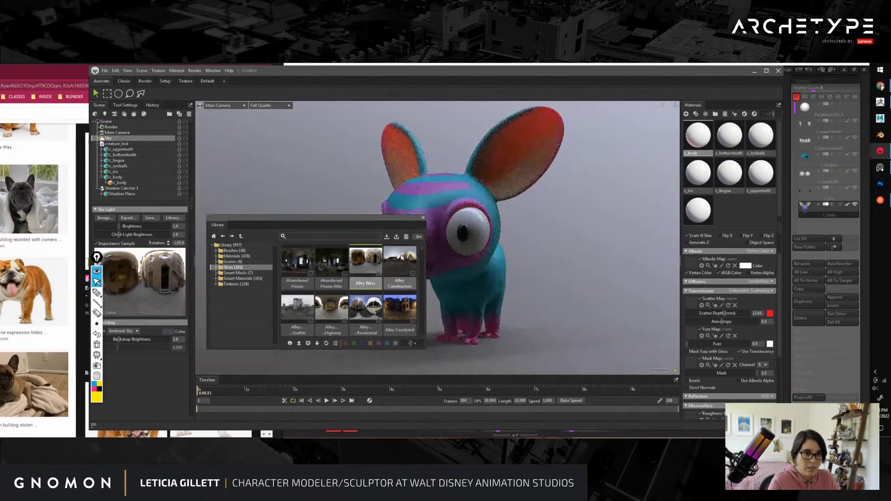
pyautogui.click(423, 217)
# Step: Rotate the Alley Bikes sky so the light comes through the creature's ears from behind
pyautogui.keyDown('shift'); pyautogui.moveTo(584, 279); pyautogui.dragTo(533, 294); pyautogui.keyUp('shift')
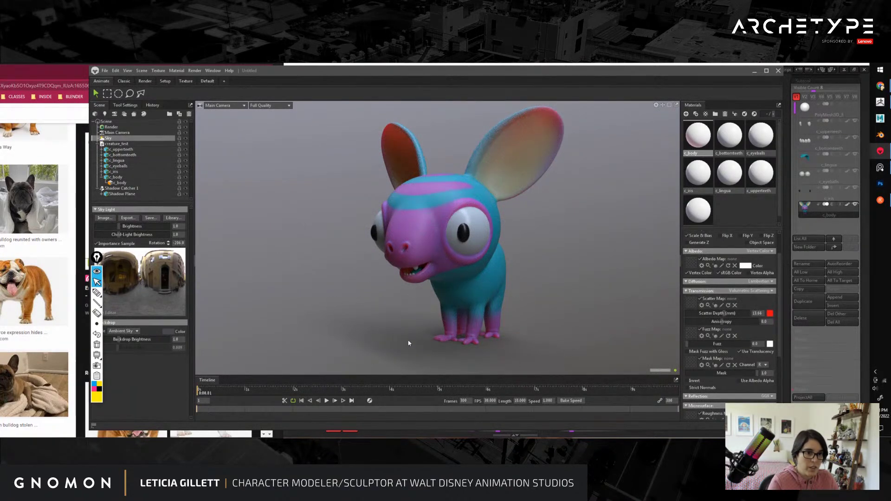
pyautogui.keyDown('shift'); pyautogui.moveTo(408, 343); pyautogui.dragTo(515, 323); pyautogui.keyUp('shift')
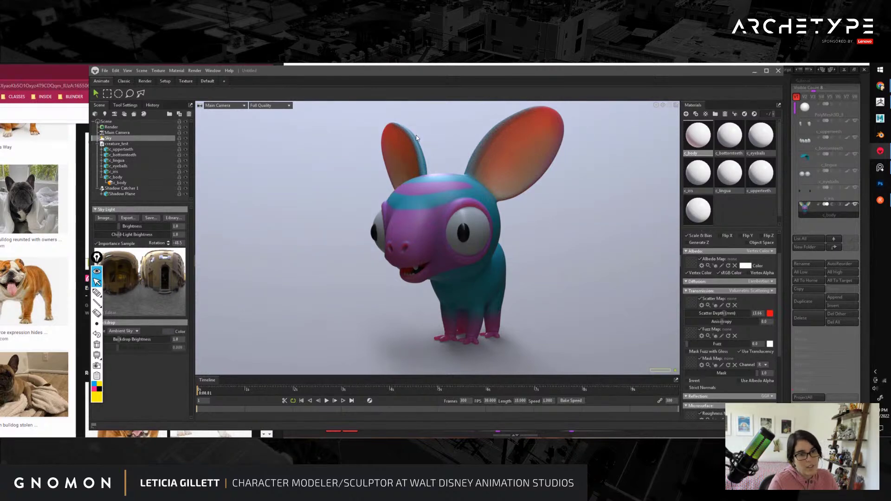
pyautogui.keyDown('shift'); pyautogui.moveTo(529, 324); pyautogui.dragTo(550, 319); pyautogui.keyUp('shift')
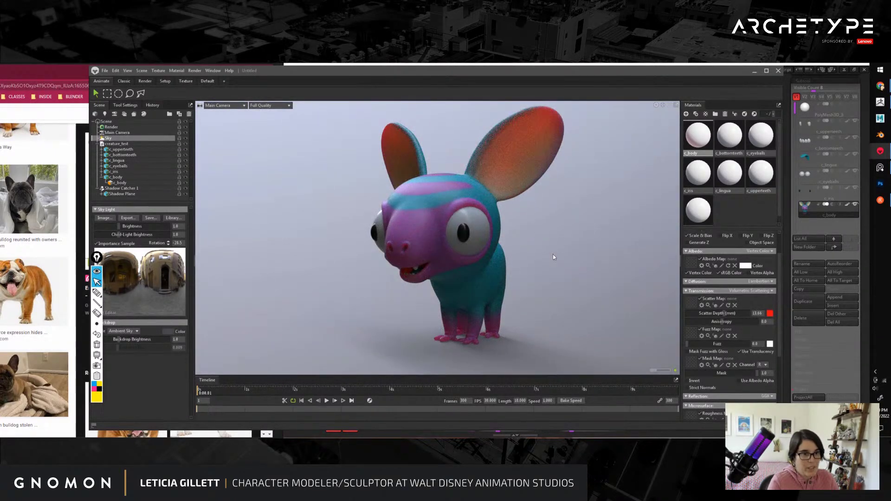
pyautogui.keyDown('shift'); pyautogui.moveTo(553, 257); pyautogui.dragTo(558, 276); pyautogui.keyUp('shift')
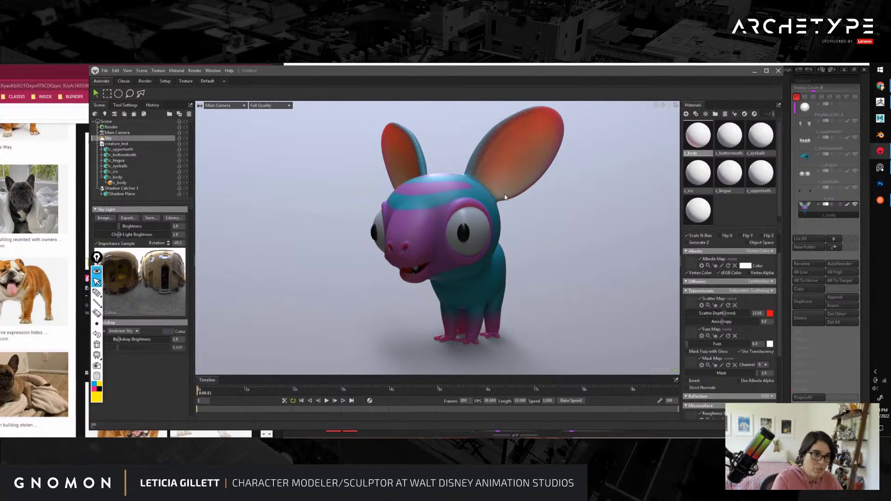
pyautogui.keyDown('shift'); pyautogui.moveTo(526, 255); pyautogui.dragTo(548, 262); pyautogui.keyUp('shift')
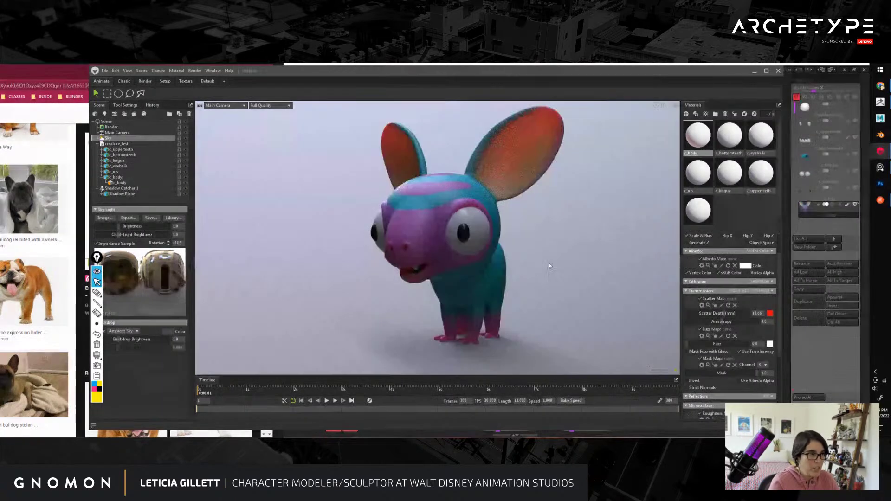
# Step: Close Marmoset Toolbag and return to the creature sculpt in ZBrush
pyautogui.click(778, 71)
pyautogui.click(459, 280)
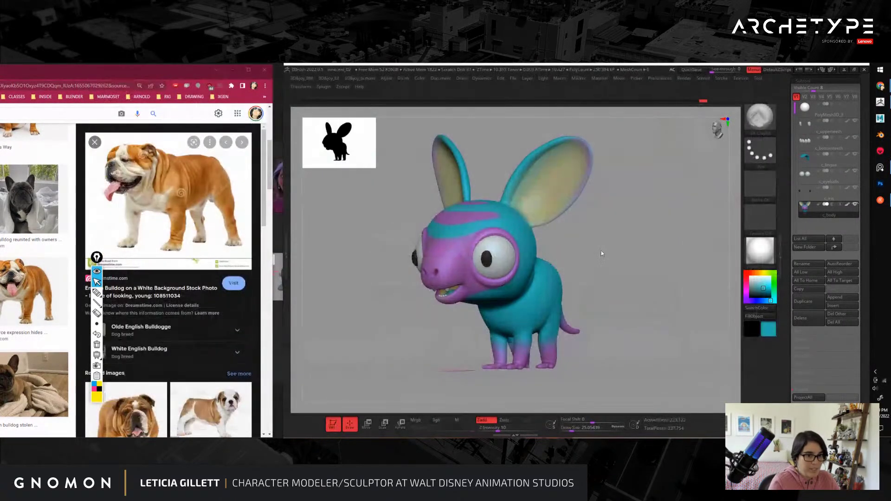
# Step: Choose the ClayBuildup brush with a draw size of about 44 and try a wrinkle stroke across the creature's forehead
pyautogui.moveTo(595, 278)
pyautogui.mouseDown()
pyautogui.moveTo(515, 269)
pyautogui.moveTo(616, 249)
pyautogui.moveTo(629, 303)
pyautogui.moveTo(667, 312)
pyautogui.moveTo(576, 291)
pyautogui.moveTo(596, 280)
pyautogui.moveTo(578, 336)
pyautogui.moveTo(555, 335)
pyautogui.moveTo(668, 332)
pyautogui.moveTo(559, 342)
pyautogui.moveTo(635, 300)
pyautogui.moveTo(589, 299)
pyautogui.moveTo(608, 299)
pyautogui.moveTo(641, 233)
pyautogui.moveTo(664, 214)
pyautogui.moveTo(686, 275)
pyautogui.moveTo(703, 273)
pyautogui.mouseUp()
pyautogui.press('b')
pyautogui.press('c')
pyautogui.press('b')
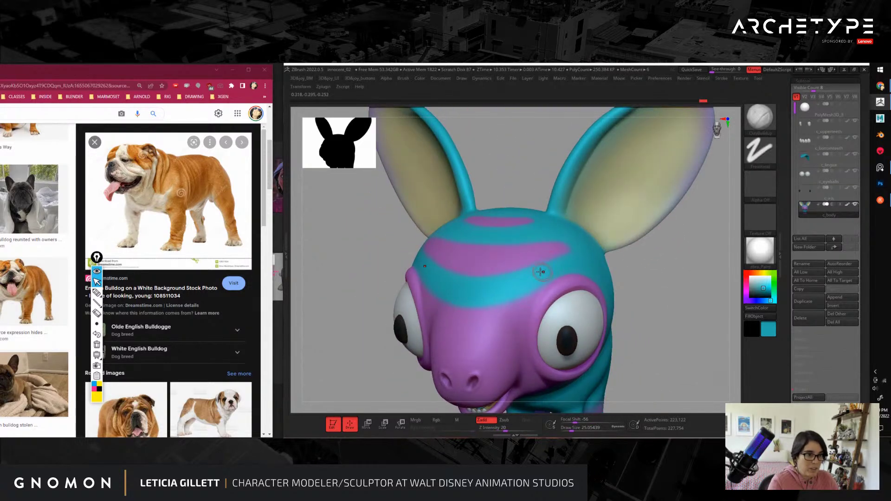
pyautogui.press('s')
pyautogui.moveTo(541, 272); pyautogui.dragTo(589, 262)
pyautogui.press('s')
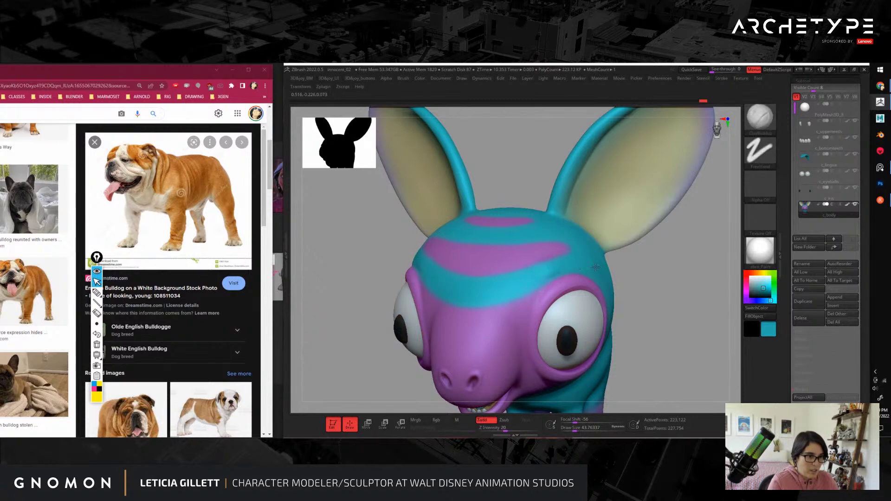
pyautogui.moveTo(595, 267)
pyautogui.mouseDown()
pyautogui.moveTo(480, 276)
pyautogui.moveTo(560, 268)
pyautogui.mouseUp()
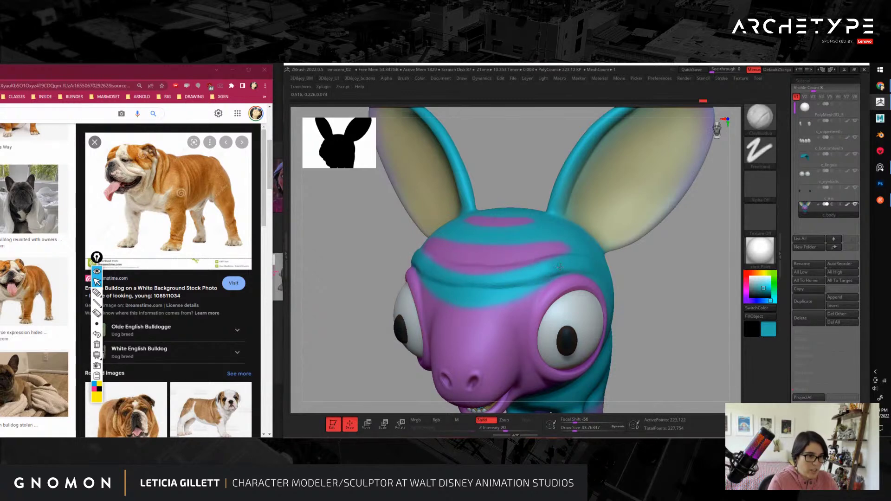
# Step: Build up the form where the ears join the head using ClayBuildup at a draw size of about 18
pyautogui.moveTo(677, 315); pyautogui.dragTo(634, 322)
pyautogui.keyDown('alt'); pyautogui.moveTo(634, 322); pyautogui.dragTo(656, 369); pyautogui.keyUp('alt')
pyautogui.press('s')
pyautogui.moveTo(483, 209); pyautogui.dragTo(478, 207)
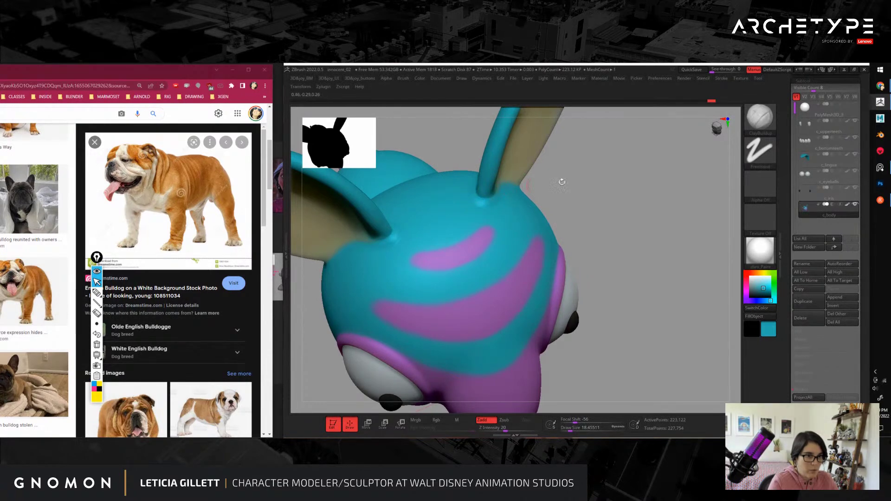
pyautogui.moveTo(594, 185); pyautogui.dragTo(505, 264)
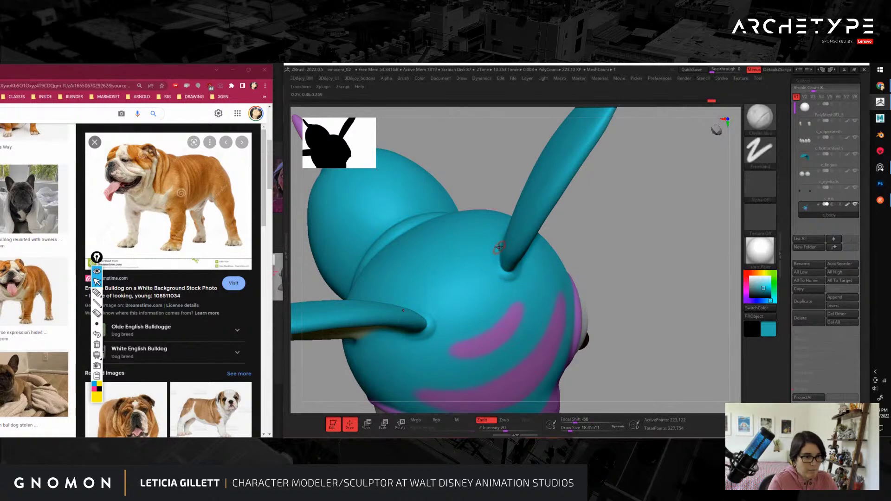
pyautogui.moveTo(631, 258); pyautogui.dragTo(522, 273)
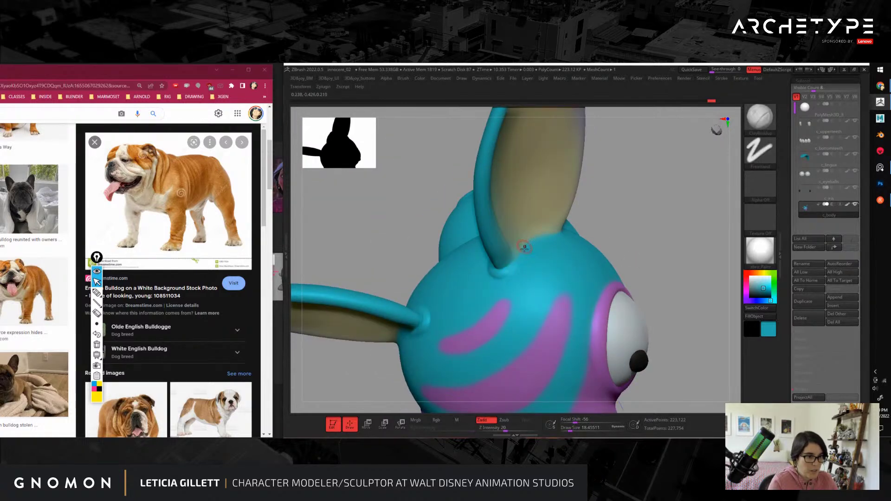
# Step: Smooth the built-up bases of the ears into the creature's head
pyautogui.press('shift')
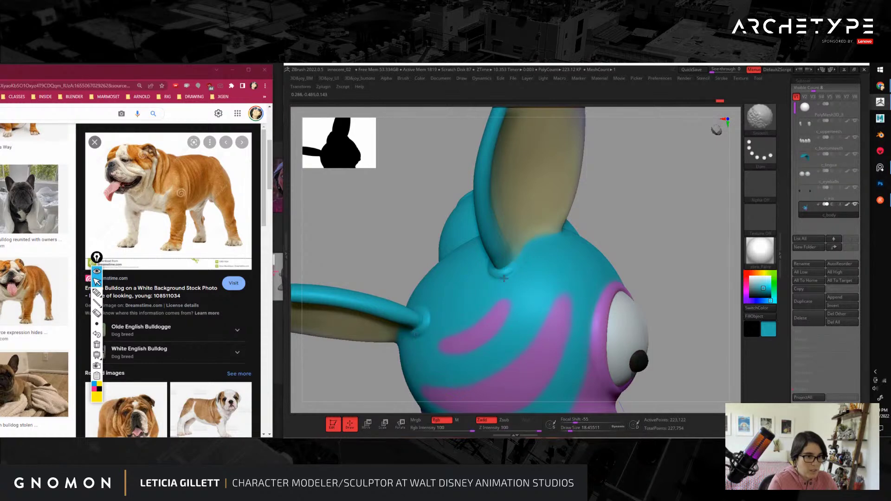
pyautogui.moveTo(633, 229); pyautogui.dragTo(498, 279)
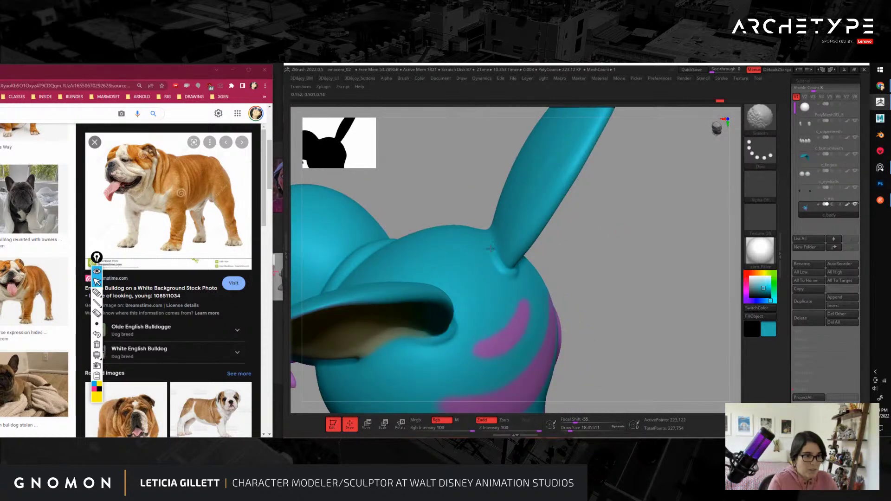
pyautogui.moveTo(617, 277)
pyautogui.keyDown('shift'); pyautogui.mouseDown()
pyautogui.moveTo(660, 308)
pyautogui.moveTo(618, 307)
pyautogui.mouseUp(); pyautogui.keyUp('shift')
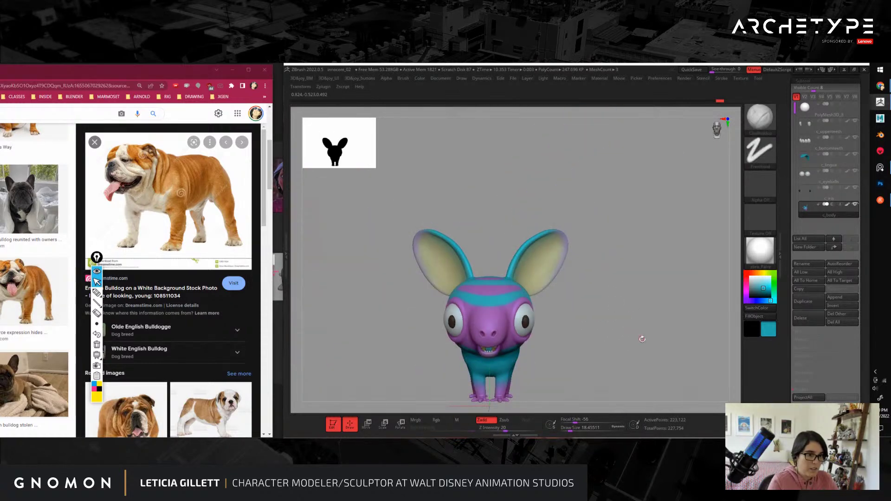
pyautogui.moveTo(643, 339)
pyautogui.keyDown('alt'); pyautogui.mouseDown()
pyautogui.moveTo(631, 272)
pyautogui.moveTo(656, 314)
pyautogui.moveTo(646, 312)
pyautogui.moveTo(680, 352)
pyautogui.moveTo(660, 347)
pyautogui.mouseUp(); pyautogui.keyUp('alt')
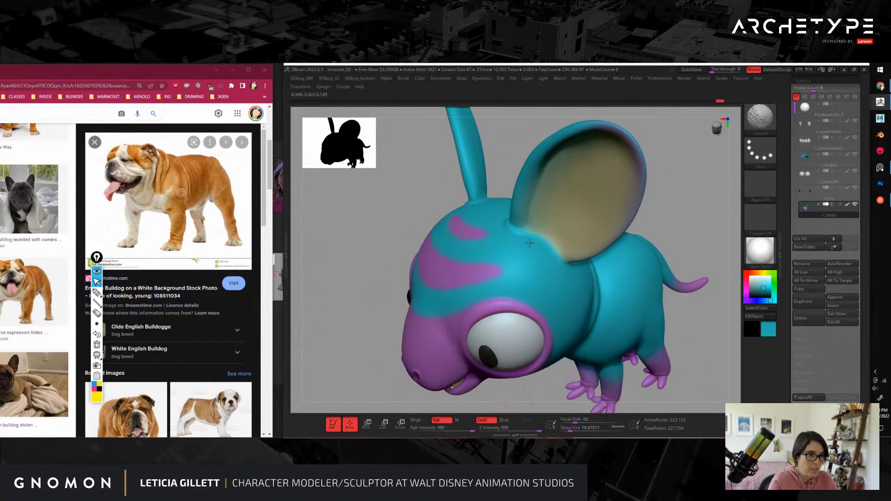
pyautogui.moveTo(364, 291)
pyautogui.mouseDown()
pyautogui.moveTo(395, 257)
pyautogui.moveTo(425, 253)
pyautogui.mouseUp()
pyautogui.moveTo(672, 319)
pyautogui.keyDown('alt'); pyautogui.mouseDown()
pyautogui.moveTo(650, 281)
pyautogui.moveTo(661, 304)
pyautogui.moveTo(640, 281)
pyautogui.mouseUp(); pyautogui.keyUp('alt')
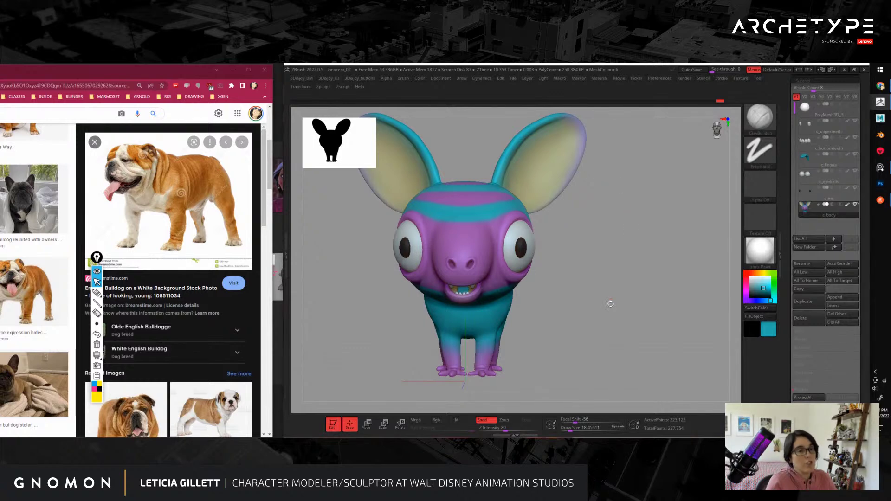
# Step: Sample the skin purple, switch to the airbrush and sharpen the purple and teal border under the jaw at a draw size of about 22
pyautogui.keyDown('alt'); pyautogui.moveTo(611, 320); pyautogui.dragTo(689, 306); pyautogui.keyUp('alt')
pyautogui.press('c')
pyautogui.press('space')
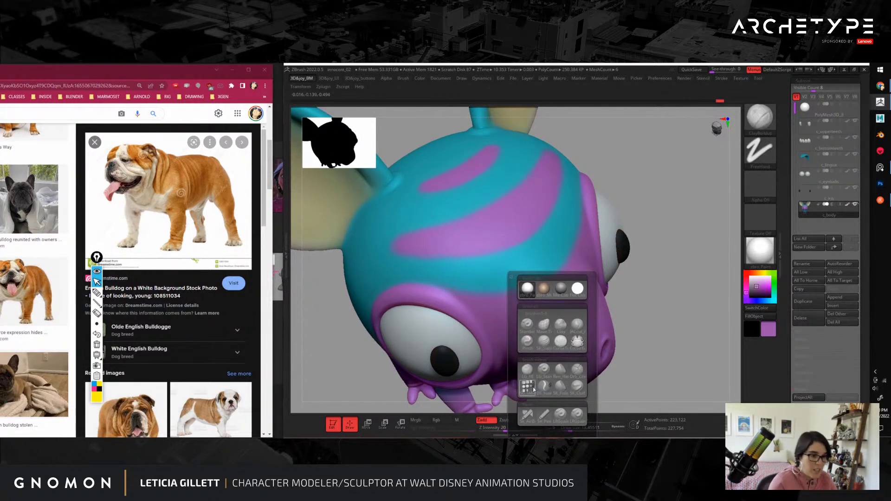
pyautogui.click(527, 414)
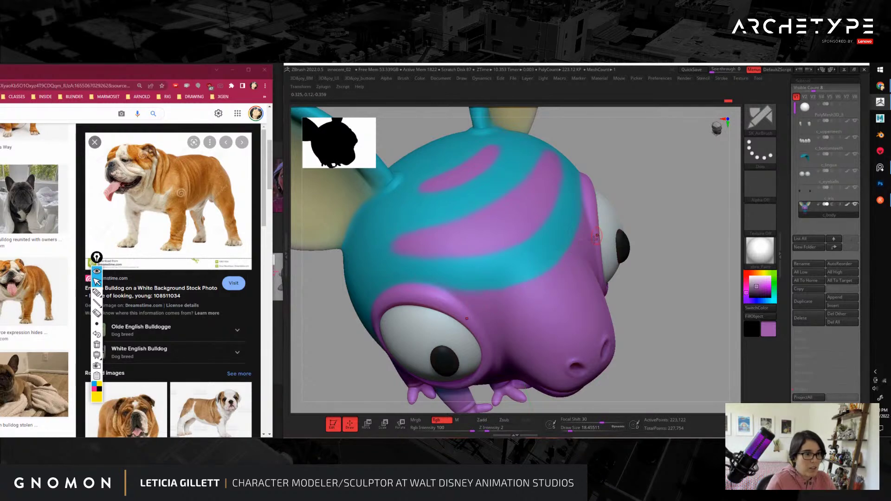
pyautogui.moveTo(670, 352)
pyautogui.mouseDown()
pyautogui.moveTo(692, 319)
pyautogui.moveTo(663, 298)
pyautogui.moveTo(654, 250)
pyautogui.moveTo(448, 252)
pyautogui.moveTo(452, 263)
pyautogui.moveTo(583, 209)
pyautogui.moveTo(607, 253)
pyautogui.moveTo(460, 301)
pyautogui.mouseUp()
pyautogui.press('s')
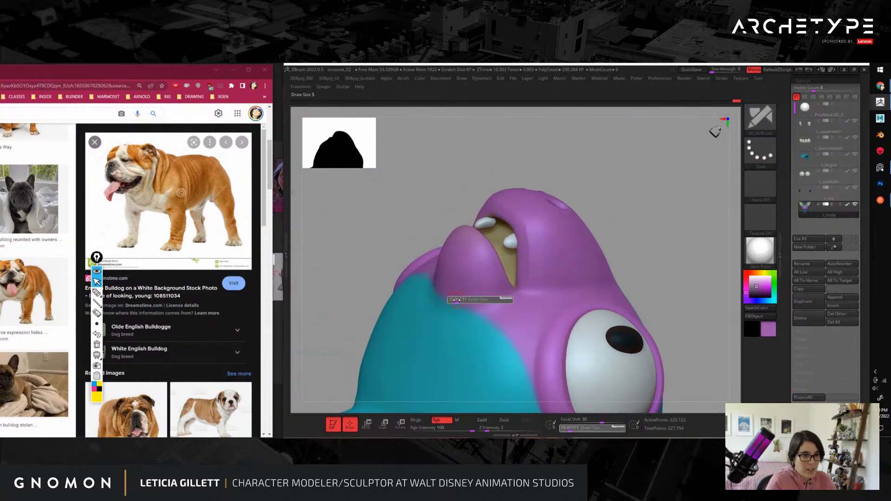
pyautogui.press('s')
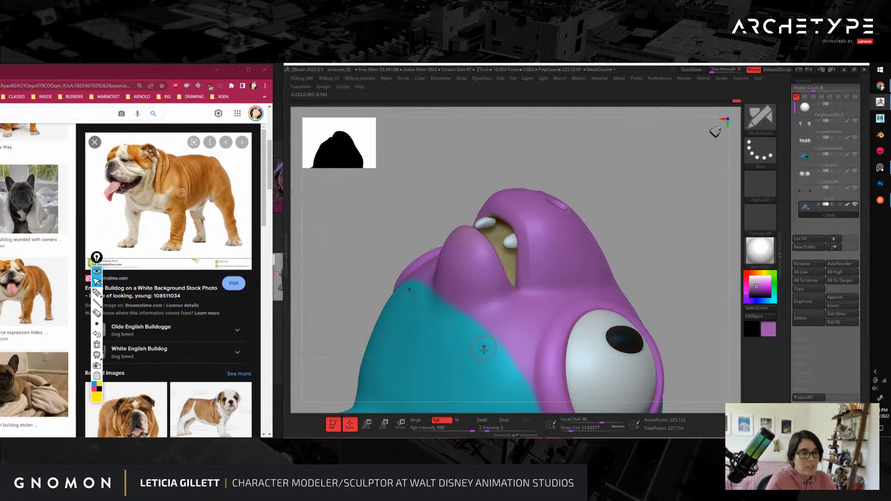
pyautogui.press('c')
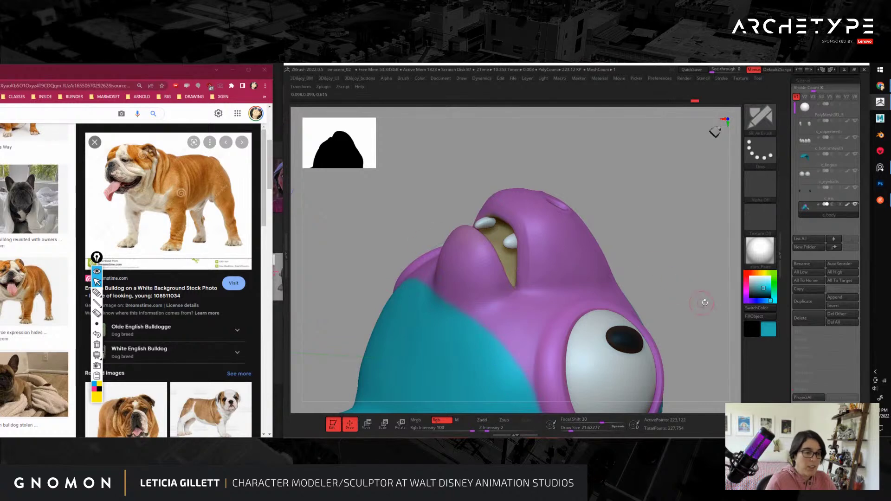
# Step: Clean up the edges of the stripes on the creature's head, alternating between the sampled purple and teal
pyautogui.press('f')
pyautogui.moveTo(656, 254); pyautogui.dragTo(679, 239)
pyautogui.press('c')
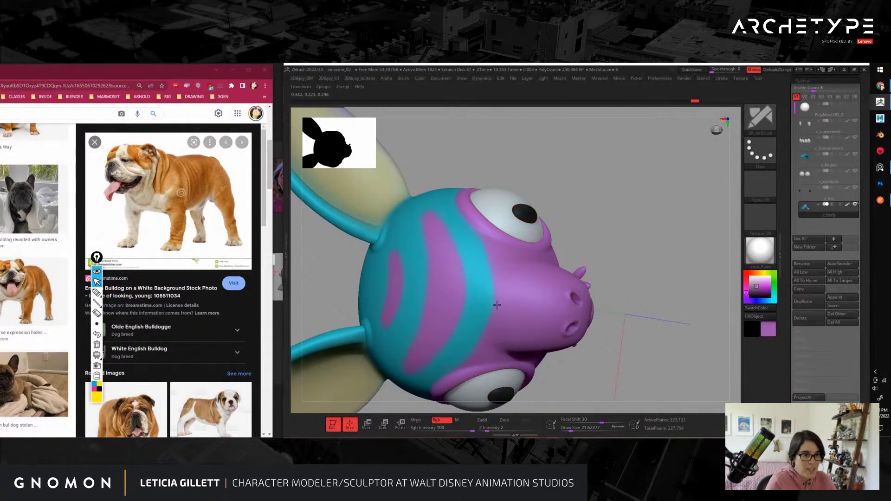
pyautogui.moveTo(634, 283); pyautogui.dragTo(589, 274)
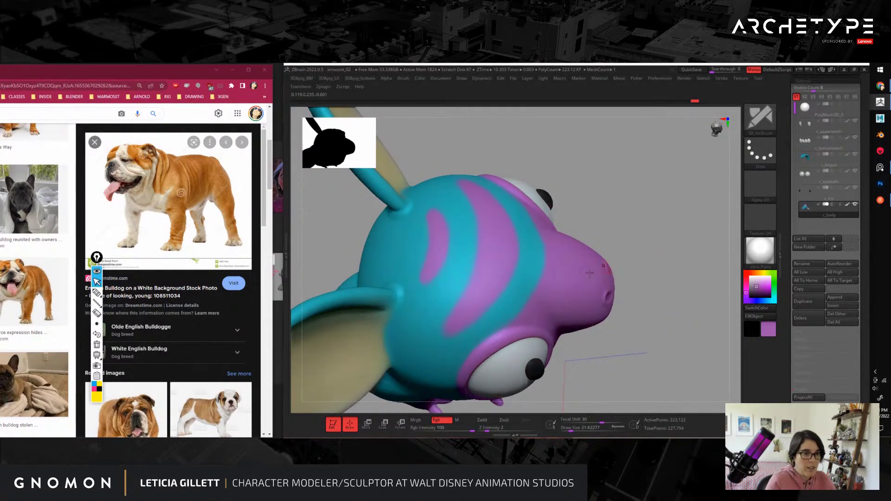
pyautogui.press('c')
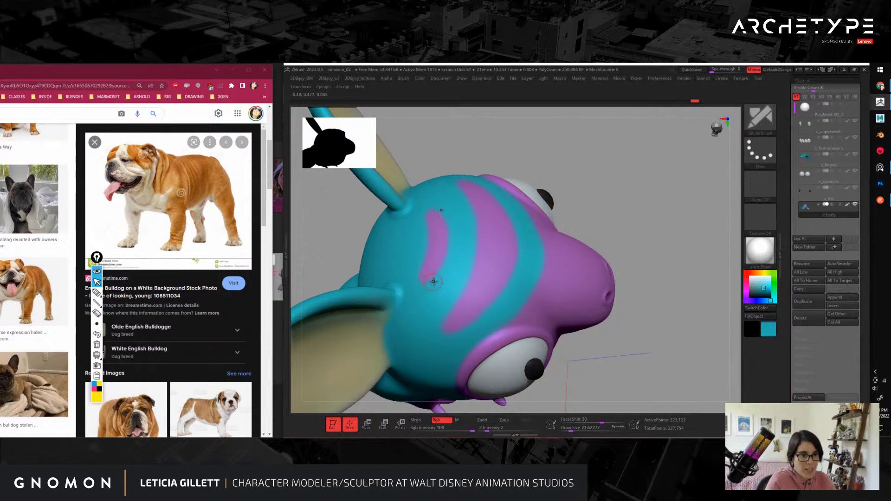
# Step: Adjust the creature's jaw and neck shape with the Move brush at a draw size of about 132
pyautogui.keyDown('alt'); pyautogui.moveTo(668, 317); pyautogui.dragTo(695, 300); pyautogui.keyUp('alt')
pyautogui.moveTo(702, 300)
pyautogui.mouseDown()
pyautogui.moveTo(649, 298)
pyautogui.moveTo(692, 333)
pyautogui.moveTo(682, 331)
pyautogui.moveTo(694, 309)
pyautogui.moveTo(713, 308)
pyautogui.moveTo(694, 310)
pyautogui.moveTo(684, 277)
pyautogui.moveTo(682, 322)
pyautogui.moveTo(685, 289)
pyautogui.moveTo(696, 307)
pyautogui.moveTo(712, 259)
pyautogui.moveTo(642, 255)
pyautogui.moveTo(638, 230)
pyautogui.mouseUp()
pyautogui.press('b')
pyautogui.press('m')
pyautogui.press('v')
pyautogui.press('b')
pyautogui.press('c')
pyautogui.press('b')
pyautogui.moveTo(664, 175)
pyautogui.mouseDown()
pyautogui.moveTo(578, 309)
pyautogui.moveTo(589, 311)
pyautogui.moveTo(559, 323)
pyautogui.mouseUp()
pyautogui.press('s')
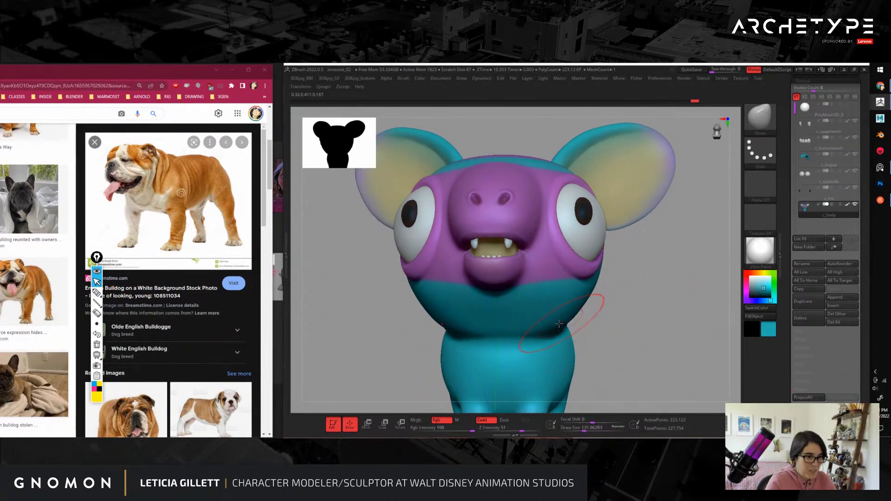
# Step: Save the project as innocent_03 in the 01_INNOCENT folder, overwriting the existing file
pyautogui.moveTo(652, 311)
pyautogui.keyDown('alt'); pyautogui.mouseDown()
pyautogui.moveTo(676, 283)
pyautogui.moveTo(639, 272)
pyautogui.moveTo(660, 312)
pyautogui.moveTo(650, 313)
pyautogui.mouseUp(); pyautogui.keyUp('alt')
pyautogui.hotkey('ctrl', 's')
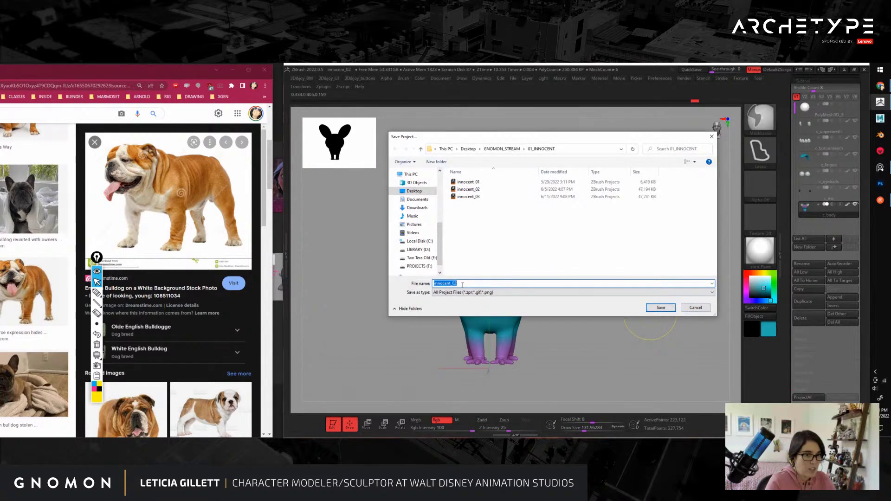
pyautogui.press('BackSpace')
pyautogui.write('3')
pyautogui.press('Return')
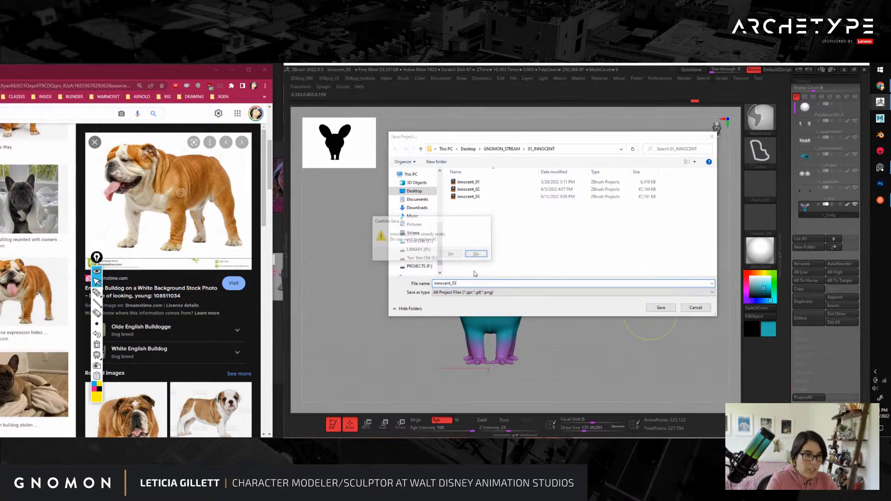
pyautogui.click(451, 255)
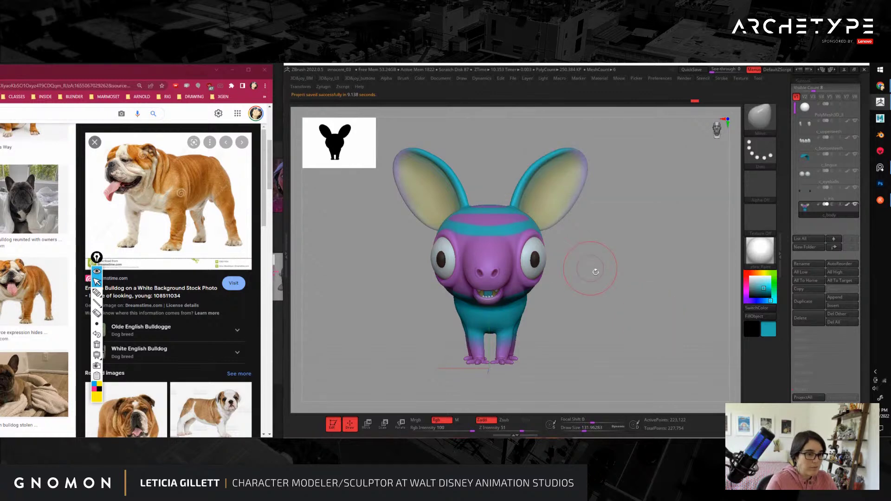
# Step: Drop two small snapshots of the creature in the lower corners of the canvas, one in three-quarter view and one in front view
pyautogui.moveTo(593, 271)
pyautogui.keyDown('alt'); pyautogui.mouseDown()
pyautogui.moveTo(619, 286)
pyautogui.moveTo(674, 271)
pyautogui.moveTo(651, 295)
pyautogui.moveTo(696, 294)
pyautogui.moveTo(638, 278)
pyautogui.moveTo(680, 296)
pyautogui.moveTo(661, 296)
pyautogui.moveTo(678, 294)
pyautogui.moveTo(578, 253)
pyautogui.moveTo(488, 261)
pyautogui.moveTo(505, 268)
pyautogui.moveTo(489, 275)
pyautogui.moveTo(477, 274)
pyautogui.moveTo(478, 258)
pyautogui.moveTo(749, 348)
pyautogui.moveTo(720, 385)
pyautogui.moveTo(729, 401)
pyautogui.moveTo(706, 320)
pyautogui.moveTo(689, 299)
pyautogui.moveTo(696, 281)
pyautogui.moveTo(552, 173)
pyautogui.moveTo(557, 195)
pyautogui.mouseUp(); pyautogui.keyUp('alt')
pyautogui.hotkey('shift', 's')
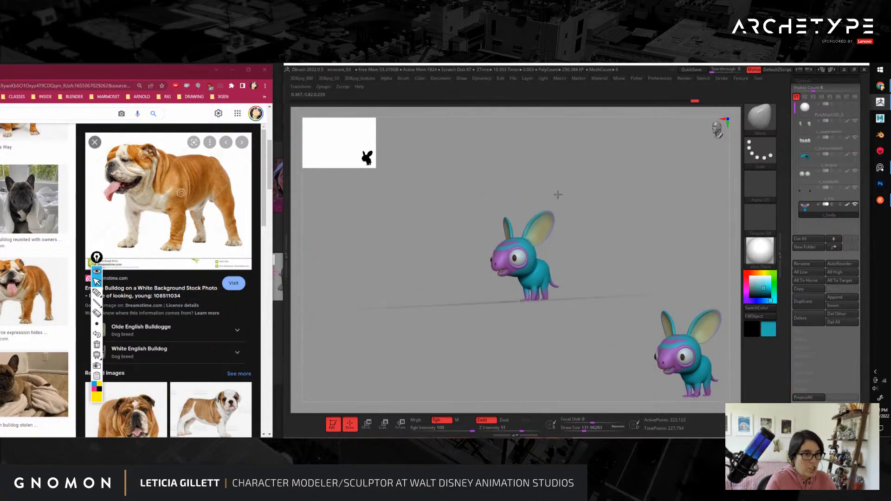
pyautogui.moveTo(609, 281); pyautogui.dragTo(481, 347)
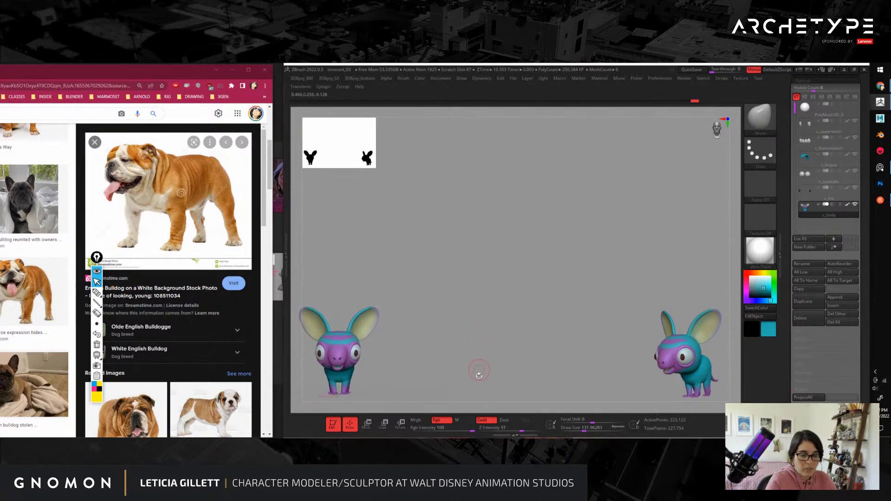
pyautogui.keyDown('alt'); pyautogui.moveTo(442, 370); pyautogui.dragTo(605, 225); pyautogui.keyUp('alt')
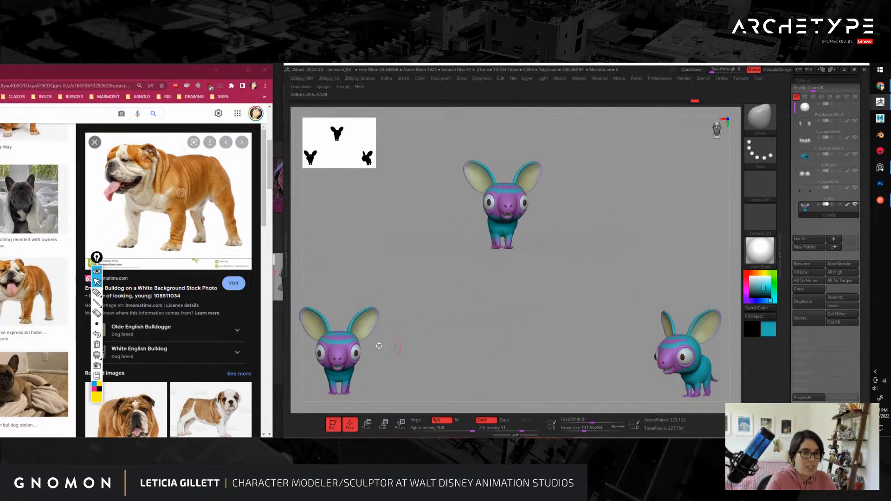
pyautogui.moveTo(560, 339); pyautogui.dragTo(487, 318)
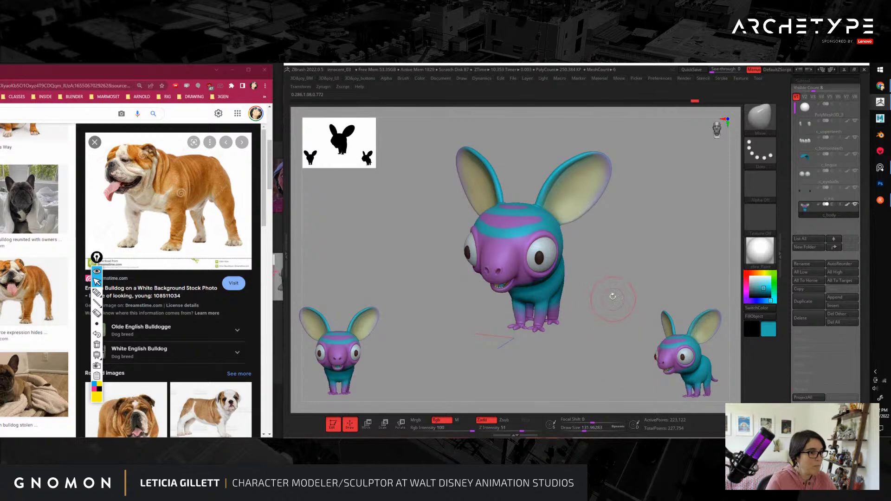
# Step: Switch the active tool from the creature to the PolyMesh3D star and face it to the front
pyautogui.moveTo(612, 296); pyautogui.dragTo(740, 186)
pyautogui.moveTo(786, 129); pyautogui.dragTo(782, 177)
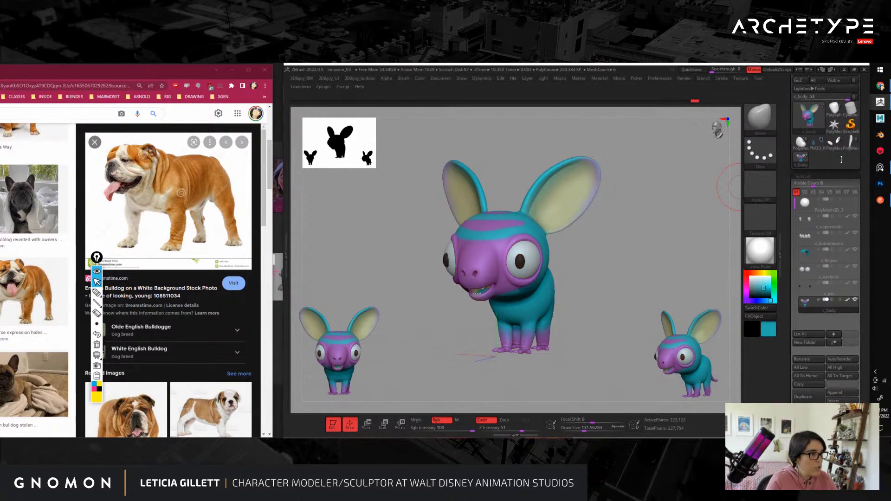
pyautogui.moveTo(838, 133)
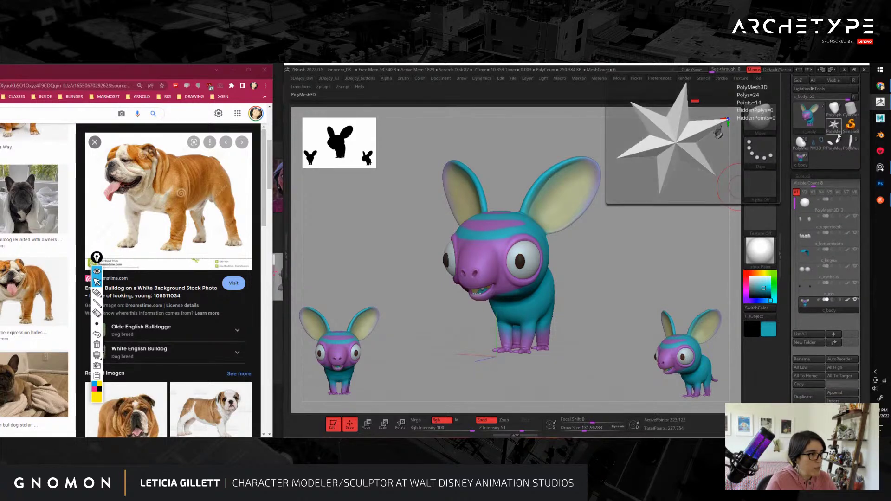
pyautogui.click(836, 127)
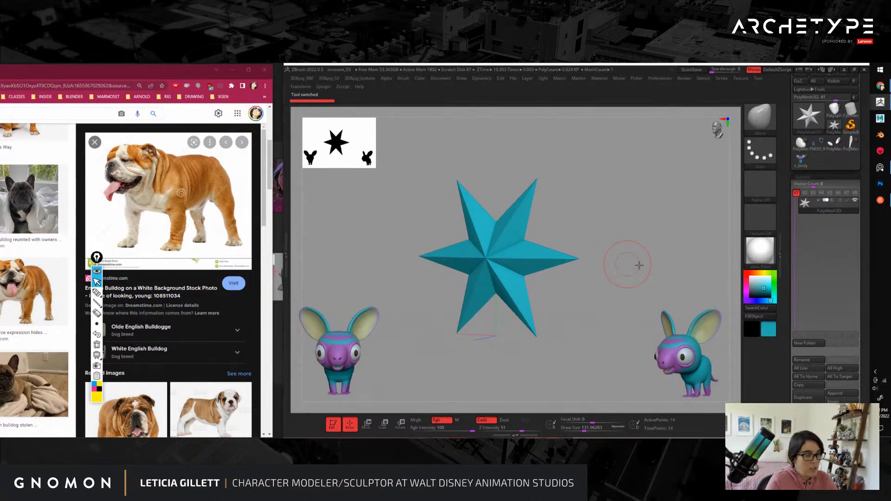
pyautogui.moveTo(628, 263); pyautogui.dragTo(651, 272)
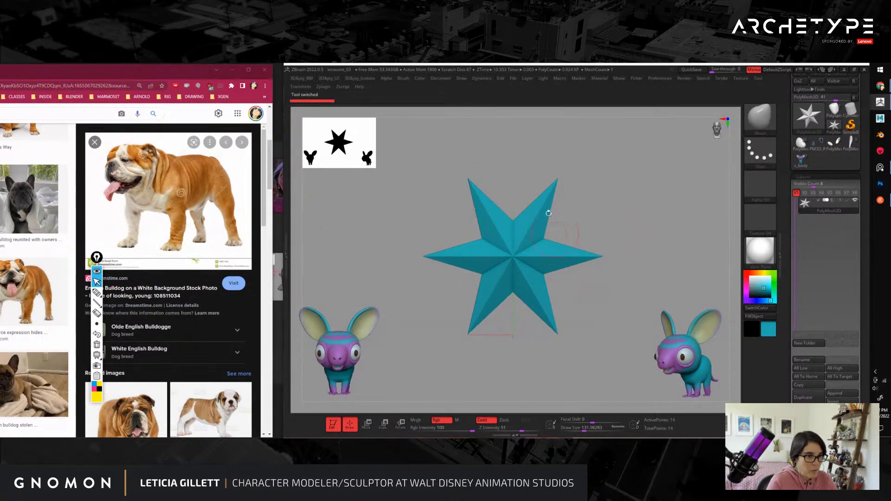
# Step: Replace the star with a PolySphere using the gizmo's primitives and scale the sphere up uniformly
pyautogui.press('w')
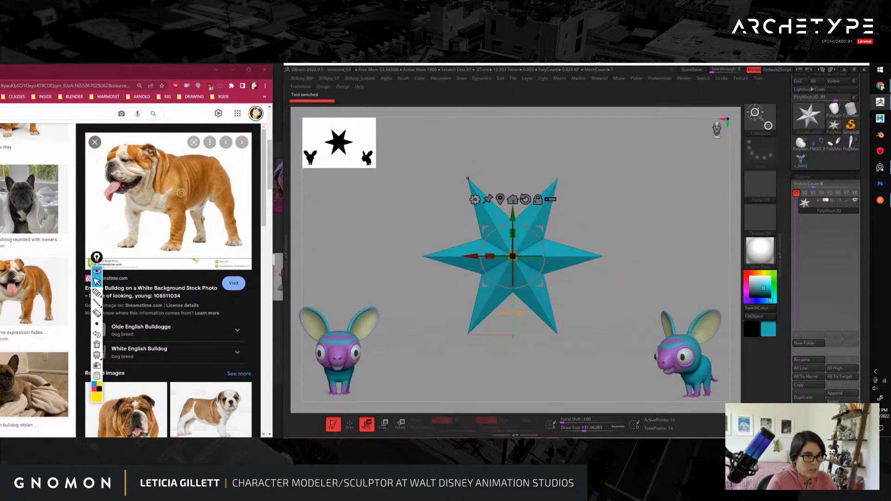
pyautogui.click(475, 200)
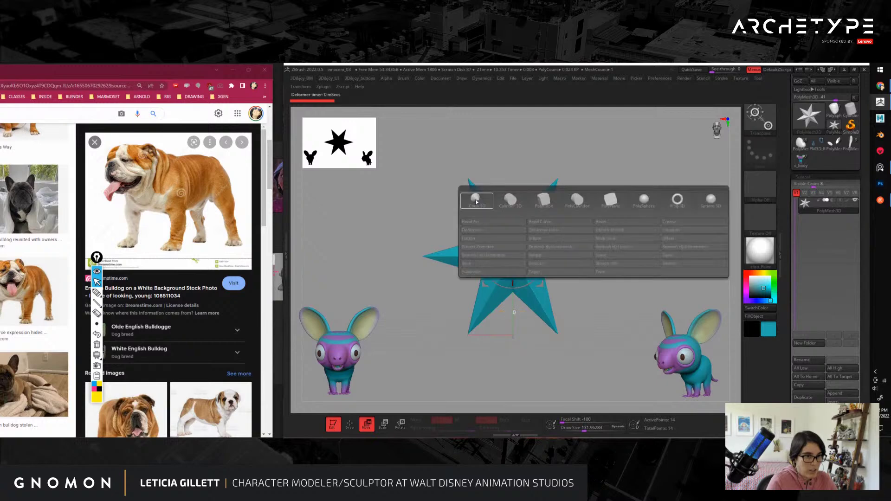
pyautogui.click(645, 202)
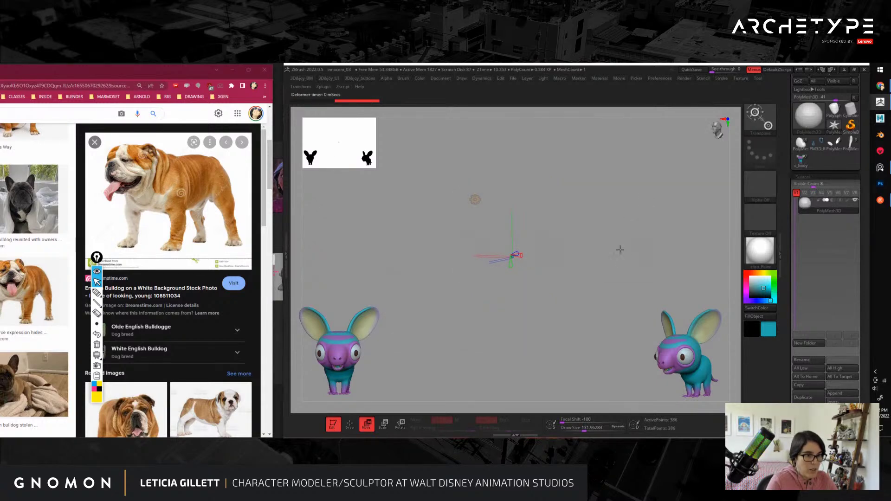
pyautogui.moveTo(511, 256); pyautogui.dragTo(536, 255)
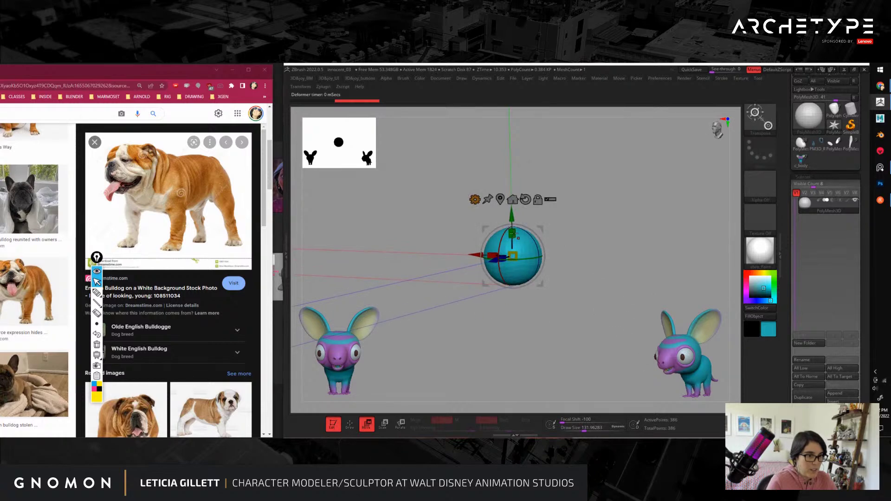
# Step: Reduce the brush's draw size to about 31 and scale the sphere up uniformly to about two and a half times its size
pyautogui.keyDown('alt'); pyautogui.moveTo(597, 241); pyautogui.dragTo(541, 183); pyautogui.keyUp('alt')
pyautogui.moveTo(620, 235); pyautogui.dragTo(654, 287)
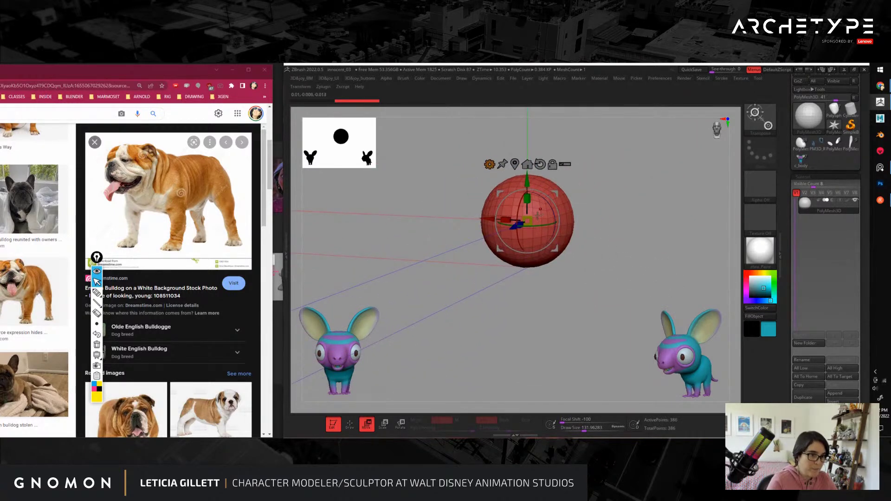
pyautogui.keyDown('alt'); pyautogui.moveTo(615, 165); pyautogui.dragTo(615, 222); pyautogui.keyUp('alt')
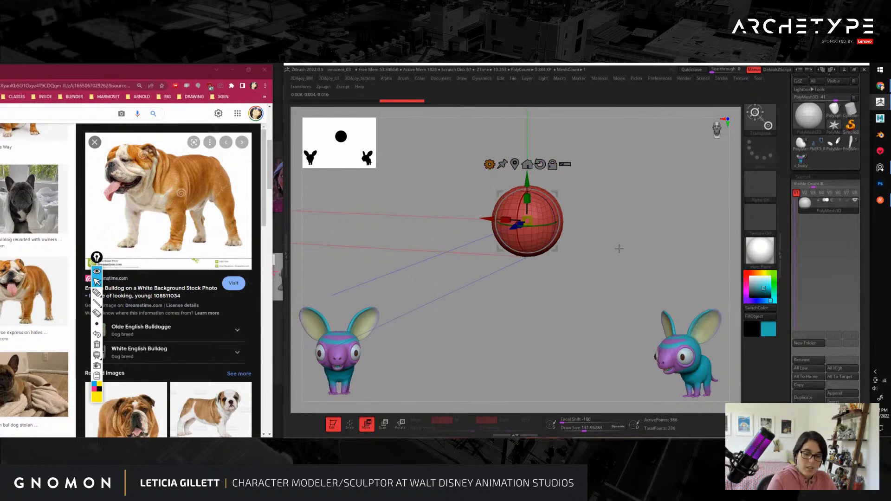
pyautogui.press('q')
pyautogui.press('s')
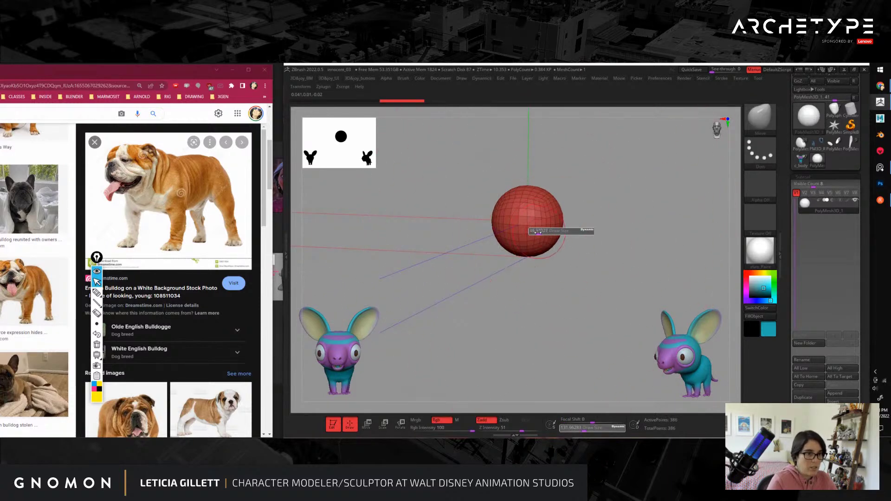
pyautogui.press('e')
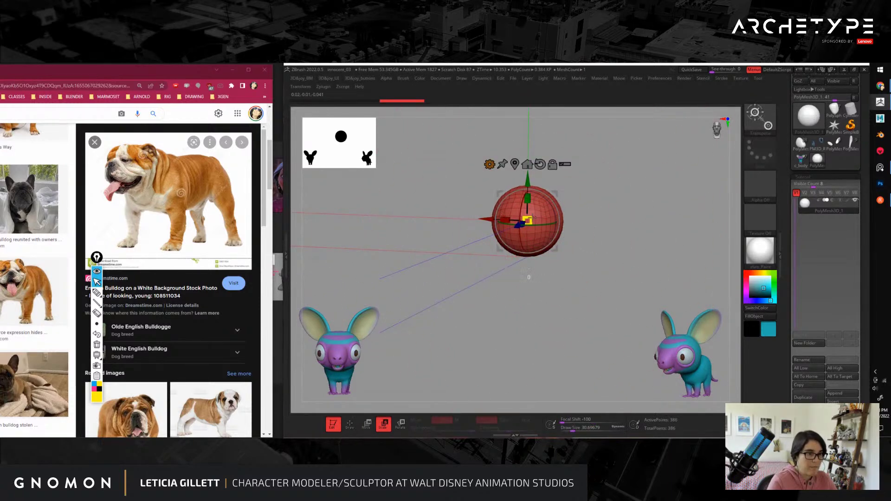
pyautogui.moveTo(533, 217); pyautogui.dragTo(625, 235)
pyautogui.press('q')
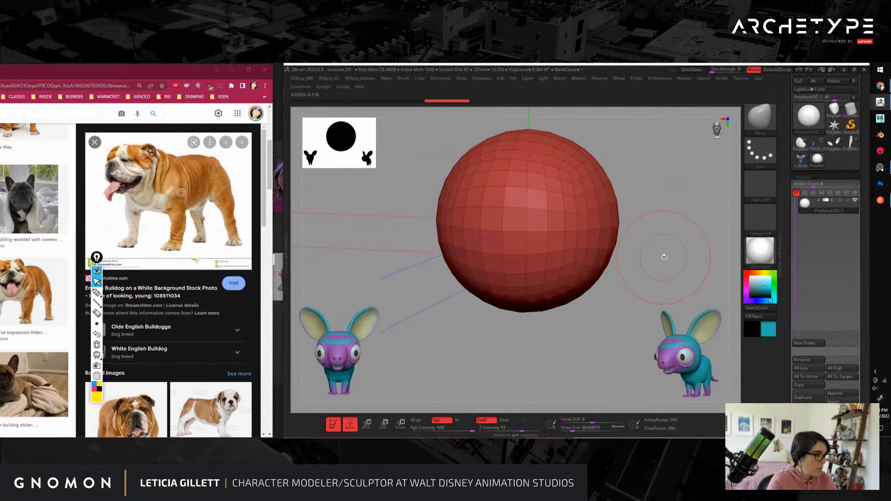
# Step: Drop a snapshot of the sphere on the canvas and place the live sphere beside it
pyautogui.moveTo(666, 257)
pyautogui.keyDown('alt'); pyautogui.mouseDown()
pyautogui.moveTo(639, 231)
pyautogui.moveTo(669, 250)
pyautogui.mouseUp(); pyautogui.keyUp('alt')
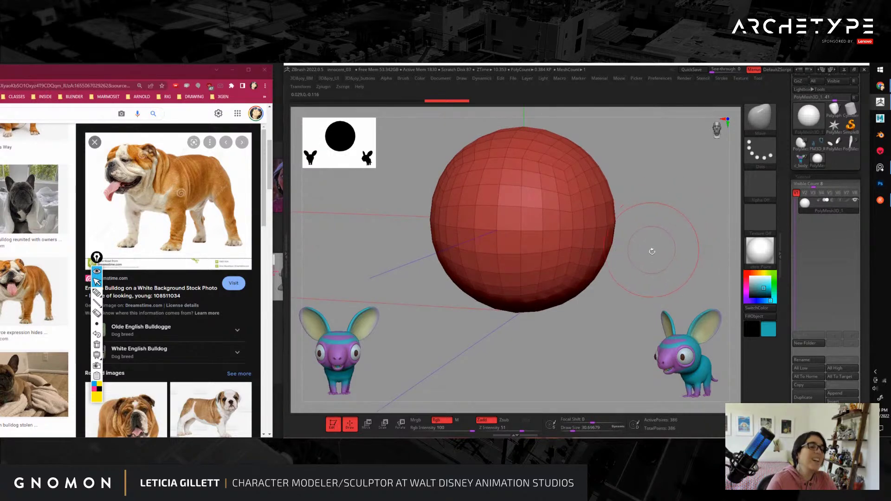
pyautogui.moveTo(672, 263)
pyautogui.keyDown('alt'); pyautogui.mouseDown()
pyautogui.moveTo(661, 260)
pyautogui.moveTo(670, 259)
pyautogui.moveTo(658, 243)
pyautogui.moveTo(653, 251)
pyautogui.mouseUp(); pyautogui.keyUp('alt')
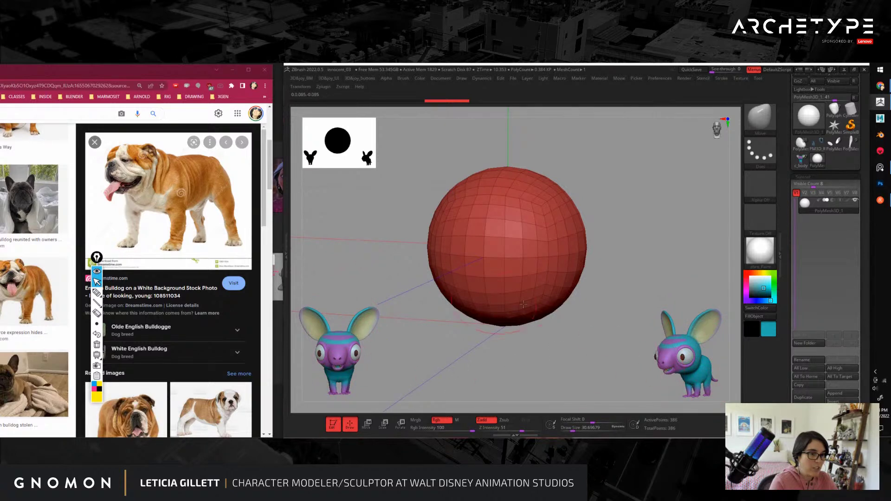
pyautogui.moveTo(638, 293)
pyautogui.keyDown('alt'); pyautogui.mouseDown()
pyautogui.moveTo(603, 284)
pyautogui.moveTo(622, 291)
pyautogui.moveTo(532, 290)
pyautogui.moveTo(507, 267)
pyautogui.moveTo(519, 303)
pyautogui.moveTo(480, 348)
pyautogui.moveTo(551, 272)
pyautogui.moveTo(659, 295)
pyautogui.moveTo(515, 393)
pyautogui.moveTo(606, 213)
pyautogui.moveTo(662, 296)
pyautogui.mouseUp(); pyautogui.keyUp('alt')
pyautogui.press('shift')
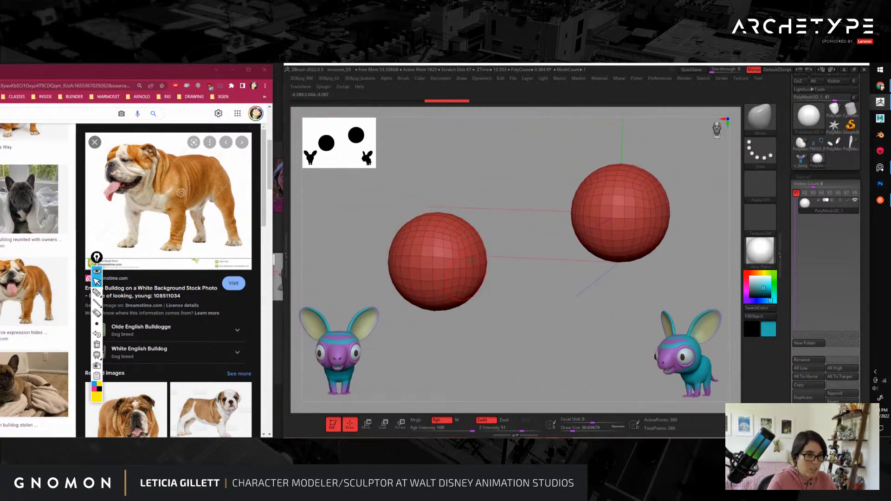
pyautogui.keyDown('alt'); pyautogui.moveTo(545, 340); pyautogui.dragTo(502, 335); pyautogui.keyUp('alt')
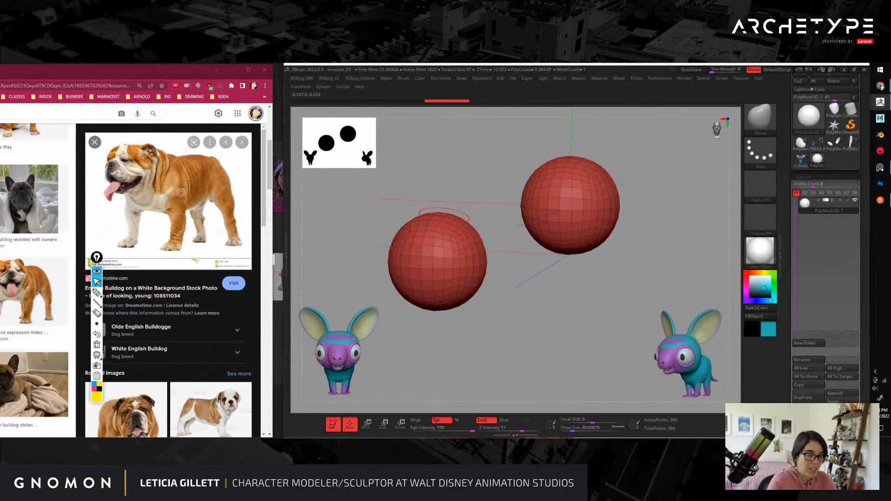
pyautogui.keyDown('alt'); pyautogui.moveTo(569, 352); pyautogui.dragTo(593, 380); pyautogui.keyUp('alt')
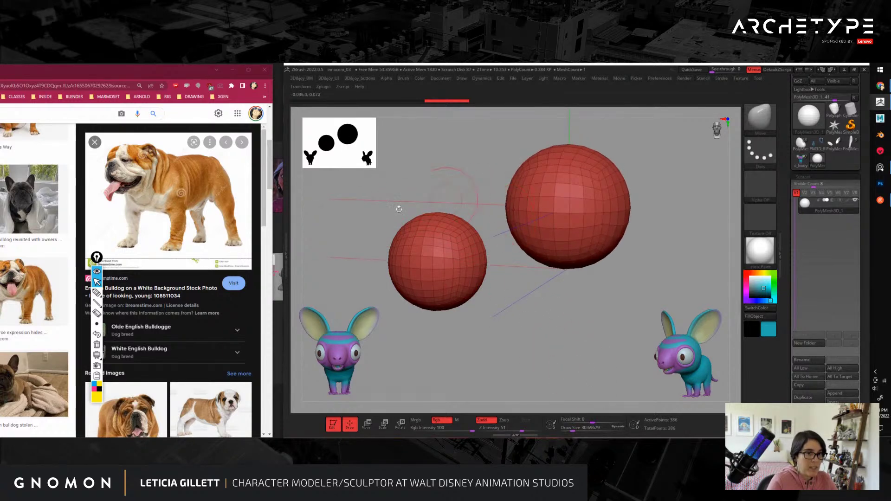
# Step: Clear all snapshots from the canvas
pyautogui.press('ctrl')
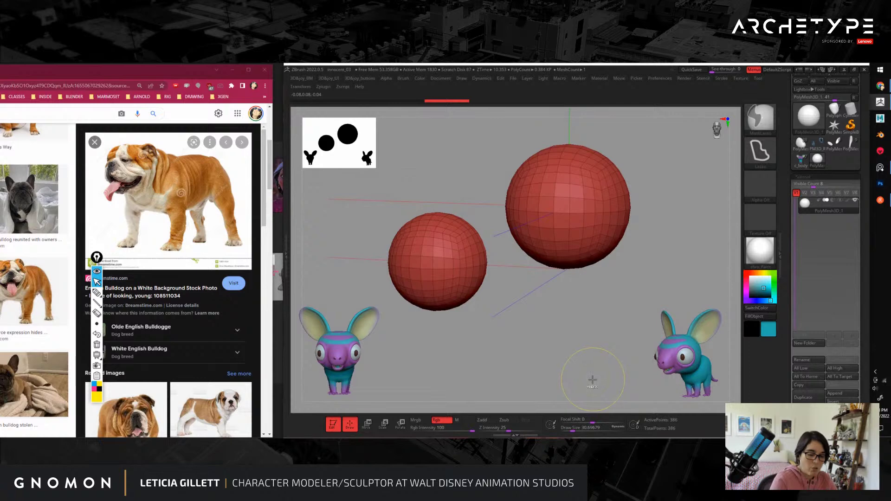
pyautogui.hotkey('ctrl', 'n')
pyautogui.moveTo(677, 293)
pyautogui.keyDown('alt'); pyautogui.mouseDown()
pyautogui.moveTo(629, 290)
pyautogui.moveTo(638, 320)
pyautogui.moveTo(619, 333)
pyautogui.moveTo(675, 281)
pyautogui.mouseUp(); pyautogui.keyUp('alt')
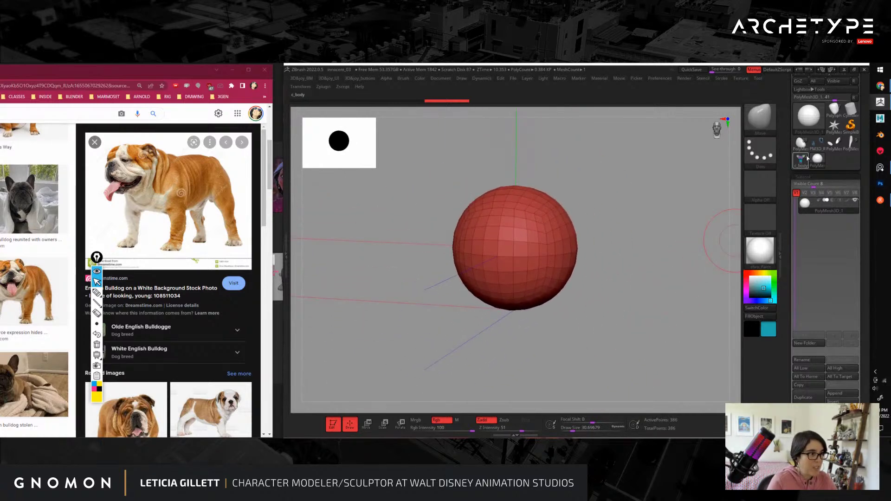
# Step: Make the big-eared creature the active tool again, shown without PolyFrame, with the Move brush selected
pyautogui.click(802, 160)
pyautogui.press('f')
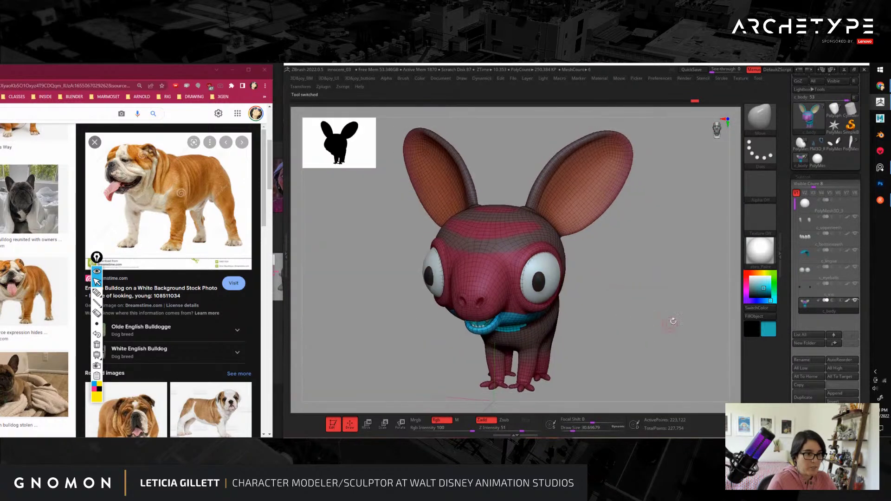
pyautogui.hotkey('shift', 'f')
pyautogui.press('b')
pyautogui.press('m')
pyautogui.press('v')
# Step: Drop a small three-quarter snapshot of the creature in the canvas's lower right corner and a front-view one in the lower left
pyautogui.moveTo(673, 328)
pyautogui.mouseDown()
pyautogui.moveTo(663, 333)
pyautogui.moveTo(656, 311)
pyautogui.moveTo(792, 372)
pyautogui.mouseUp()
pyautogui.moveTo(730, 372); pyautogui.dragTo(540, 256)
pyautogui.hotkey('shift', 's')
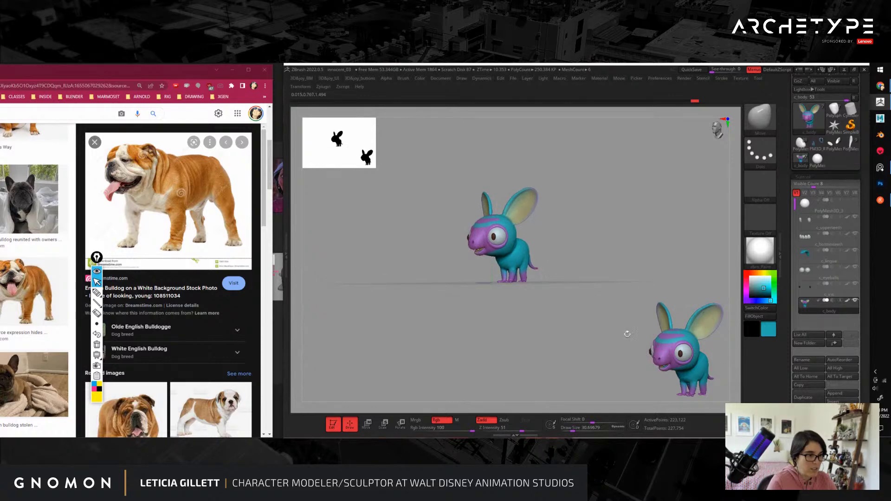
pyautogui.moveTo(627, 333); pyautogui.dragTo(474, 343)
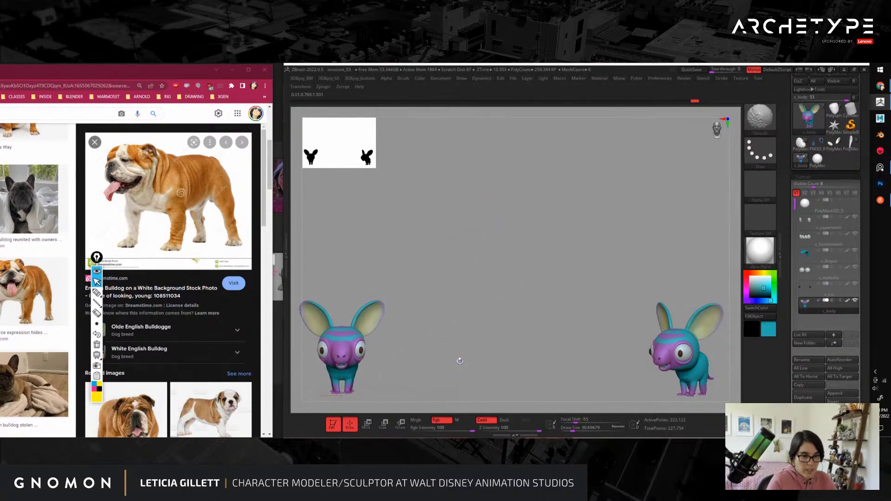
pyautogui.hotkey('shift', 's')
pyautogui.keyDown('alt'); pyautogui.moveTo(423, 381); pyautogui.dragTo(424, 157); pyautogui.keyUp('alt')
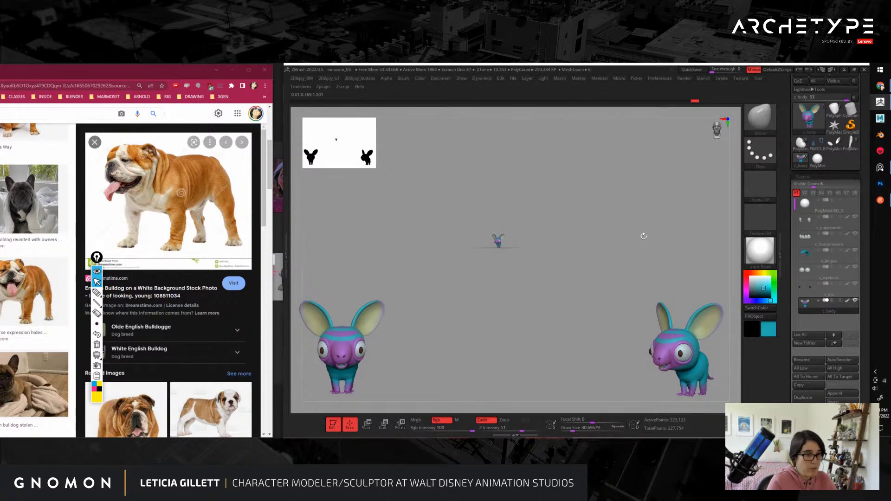
# Step: Switch the active tool from the creature to the PolySphere and scale the sphere up uniformly between the two snapshots
pyautogui.press('f')
pyautogui.moveTo(633, 312); pyautogui.dragTo(479, 308)
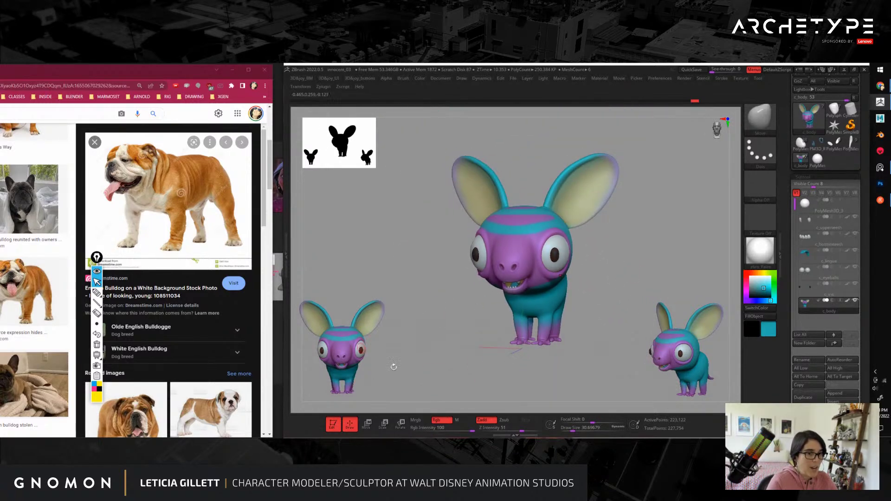
pyautogui.moveTo(642, 262); pyautogui.dragTo(643, 275)
pyautogui.click(826, 161)
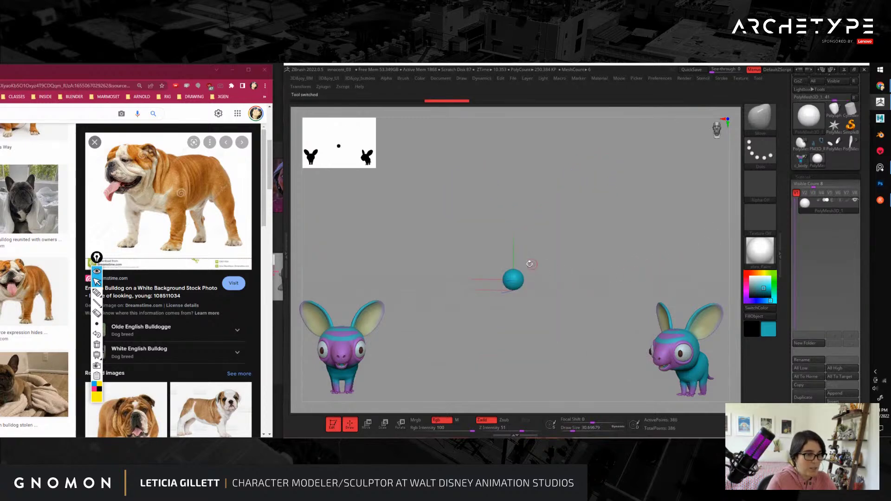
pyautogui.press('w')
pyautogui.moveTo(513, 279); pyautogui.dragTo(599, 246)
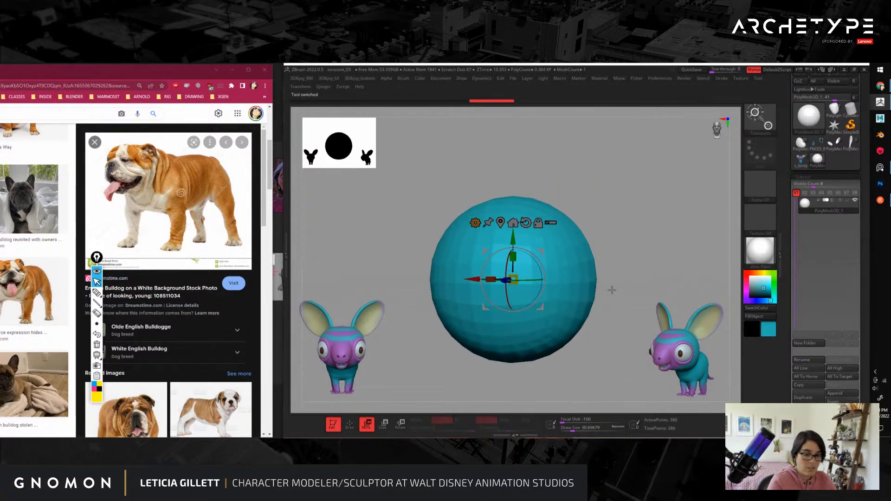
pyautogui.press('q')
pyautogui.moveTo(637, 276)
pyautogui.mouseDown()
pyautogui.moveTo(654, 274)
pyautogui.moveTo(642, 272)
pyautogui.moveTo(650, 256)
pyautogui.moveTo(663, 271)
pyautogui.moveTo(659, 261)
pyautogui.moveTo(641, 258)
pyautogui.moveTo(623, 290)
pyautogui.moveTo(645, 279)
pyautogui.moveTo(635, 259)
pyautogui.moveTo(640, 266)
pyautogui.moveTo(640, 246)
pyautogui.moveTo(642, 277)
pyautogui.moveTo(640, 264)
pyautogui.moveTo(629, 271)
pyautogui.mouseUp()
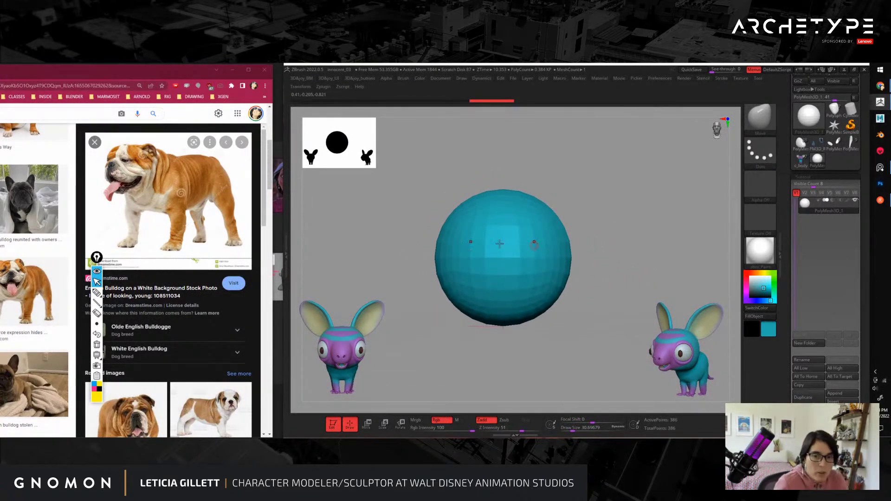
# Step: Sketch yellow annotations of an oval shape and a hunched side-view figure with proportion lines around the sphere, and clear them
pyautogui.click(97, 292)
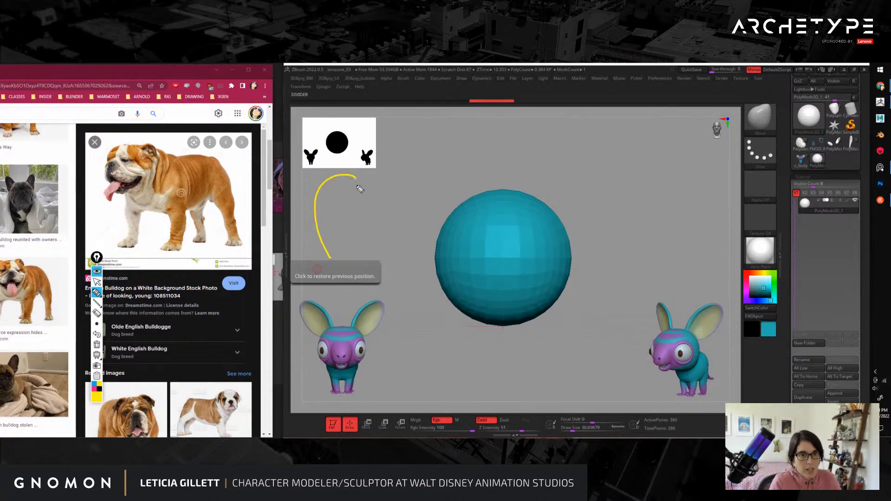
pyautogui.moveTo(360, 189); pyautogui.dragTo(376, 259)
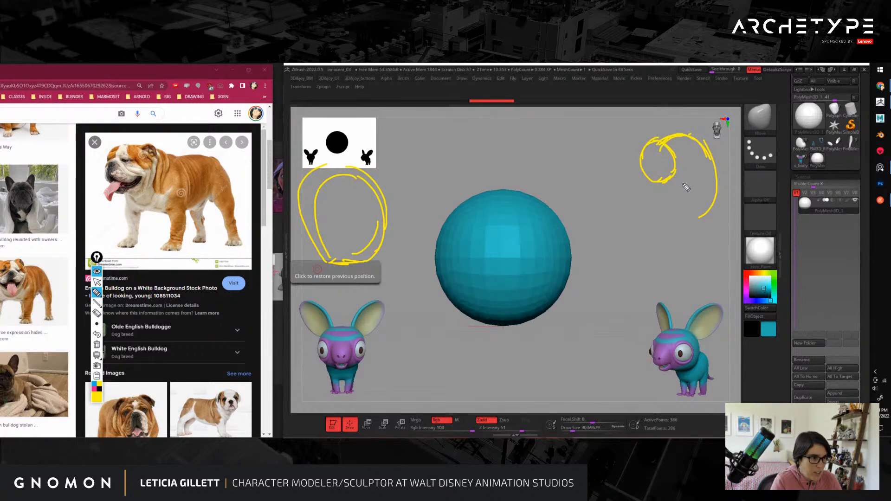
pyautogui.moveTo(668, 139); pyautogui.dragTo(749, 141)
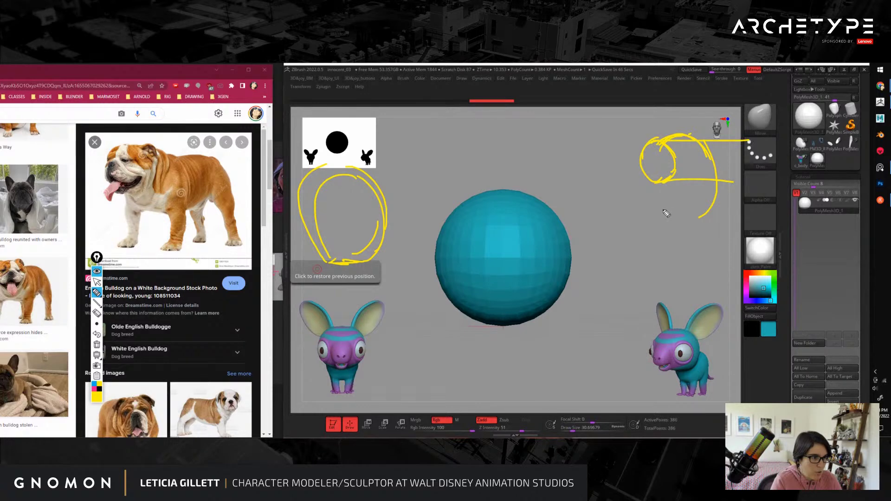
pyautogui.moveTo(668, 234); pyautogui.dragTo(727, 228)
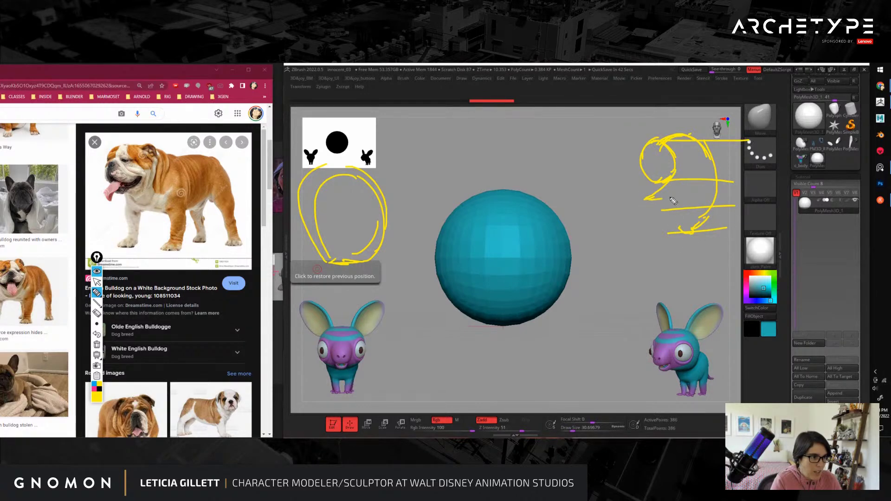
pyautogui.moveTo(645, 200); pyautogui.dragTo(634, 202)
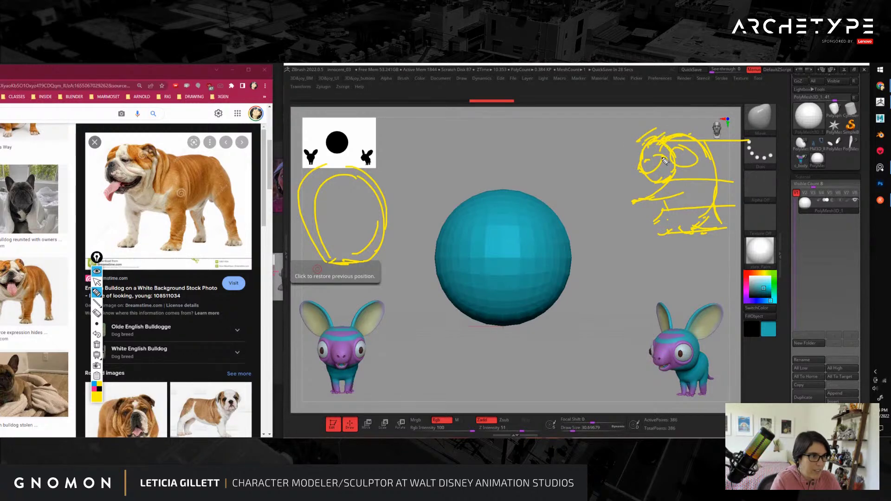
pyautogui.click(97, 344)
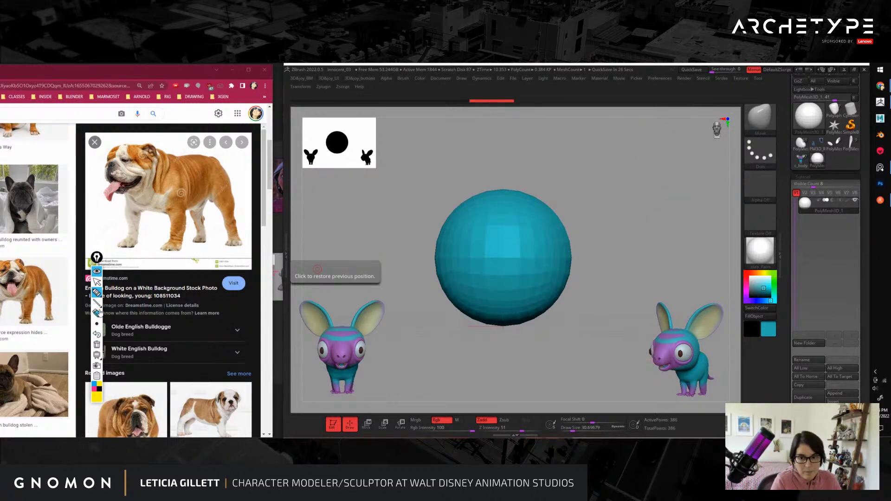
pyautogui.click(97, 282)
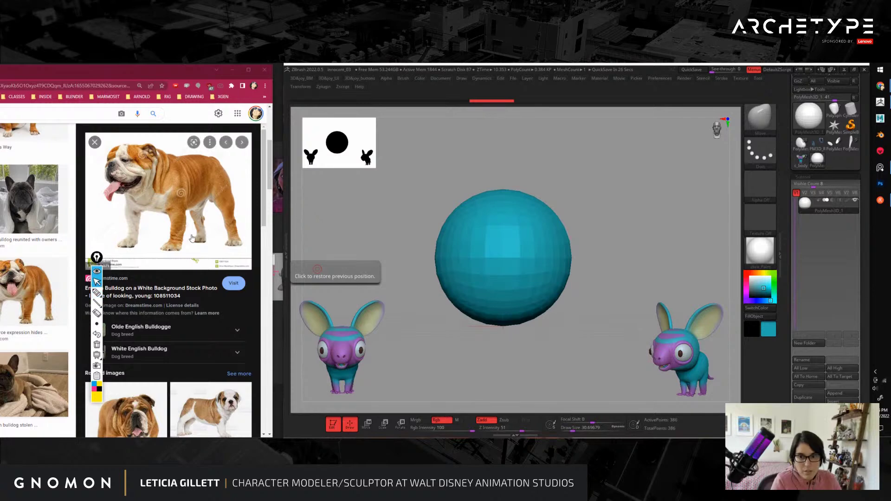
# Step: Minimise the browser to reveal the reference board and move the annotation toolbar off the images to the board's edge
pyautogui.click(237, 72)
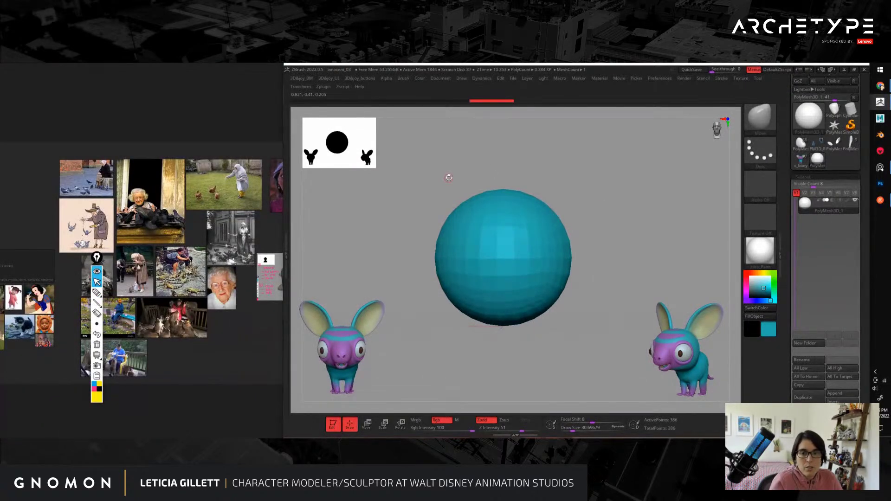
pyautogui.scroll(-3, 189, 346)
pyautogui.moveTo(93, 276); pyautogui.dragTo(103, 239, button='middle')
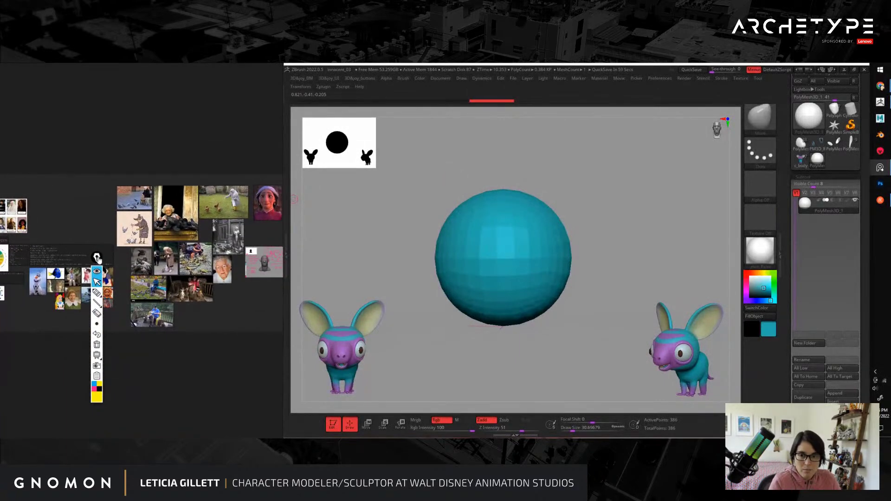
pyautogui.moveTo(97, 259); pyautogui.dragTo(294, 269)
# Step: Examine the reference board's photos and illustration of elderly women feeding pigeons for pose, clothing and body shape
pyautogui.scroll(2, 229, 270)
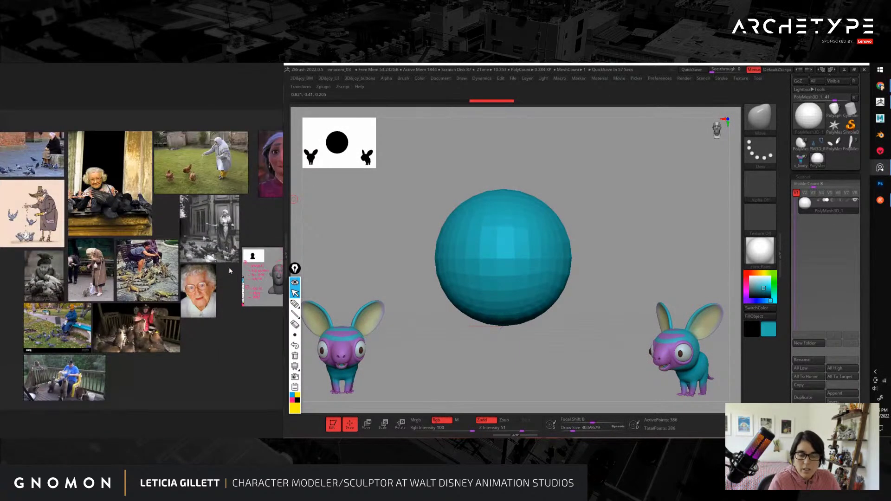
pyautogui.scroll(5, 160, 269)
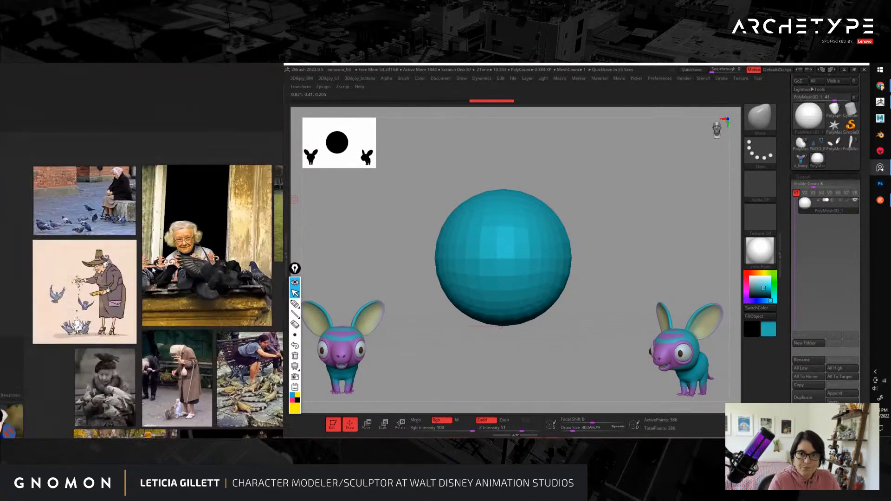
pyautogui.scroll(5, 154, 269)
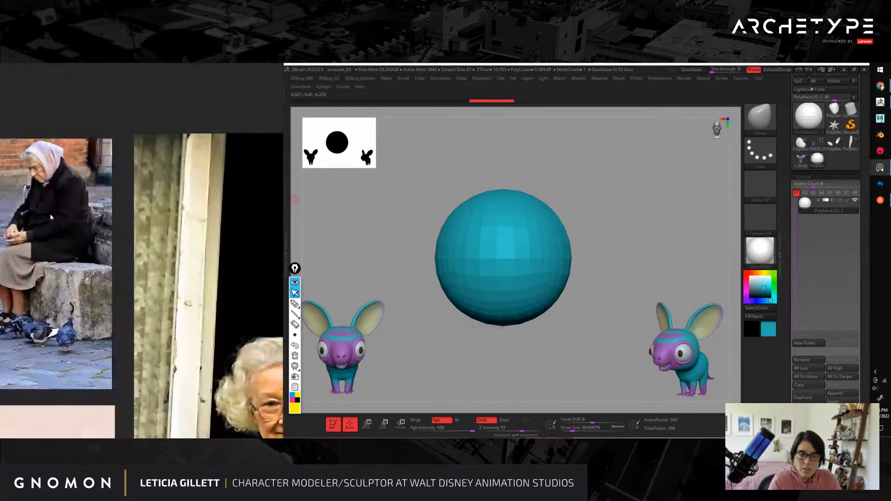
pyautogui.scroll(-4, 185, 253)
pyautogui.moveTo(185, 253); pyautogui.dragTo(19, 181, button='middle')
pyautogui.scroll(-2, 272, 304)
pyautogui.moveTo(271, 304); pyautogui.dragTo(140, 260, button='middle')
pyautogui.moveTo(215, 343); pyautogui.dragTo(162, 226, button='middle')
pyautogui.scroll(1, 162, 226)
pyautogui.moveTo(73, 311); pyautogui.dragTo(324, 300, button='middle')
pyautogui.scroll(1, 72, 311)
pyautogui.scroll(1, 115, 302)
pyautogui.scroll(-4, 187, 266)
pyautogui.scroll(3, 194, 242)
pyautogui.moveTo(119, 327); pyautogui.dragTo(176, 285, button='middle')
pyautogui.scroll(2, 175, 285)
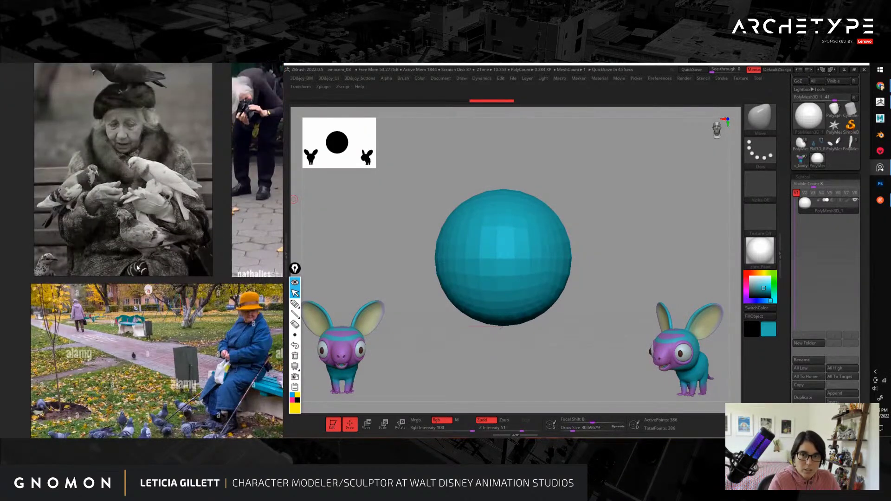
pyautogui.scroll(-4, 137, 268)
pyautogui.moveTo(186, 351); pyautogui.dragTo(142, 257, button='middle')
pyautogui.scroll(1, 143, 256)
pyautogui.moveTo(100, 212); pyautogui.dragTo(181, 317, button='middle')
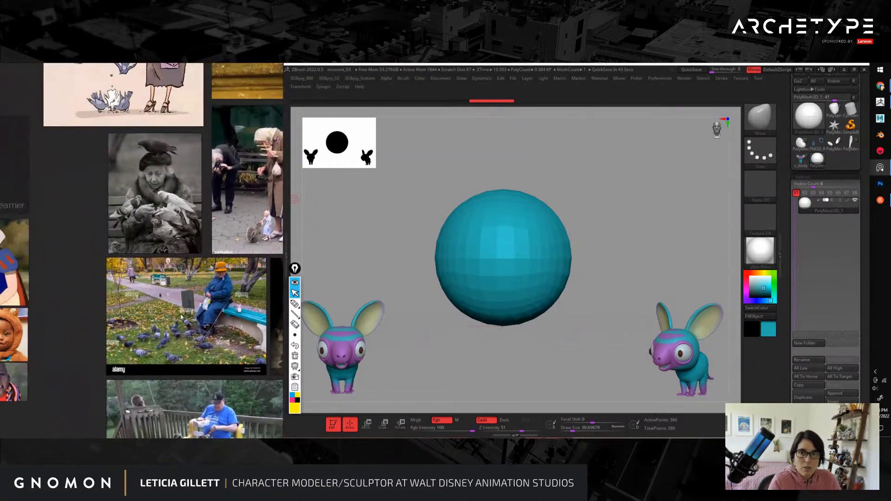
pyautogui.scroll(2, 174, 274)
pyautogui.moveTo(158, 126)
pyautogui.mouseDown(button='middle')
pyautogui.moveTo(159, 293)
pyautogui.moveTo(157, 222)
pyautogui.mouseUp(button='middle')
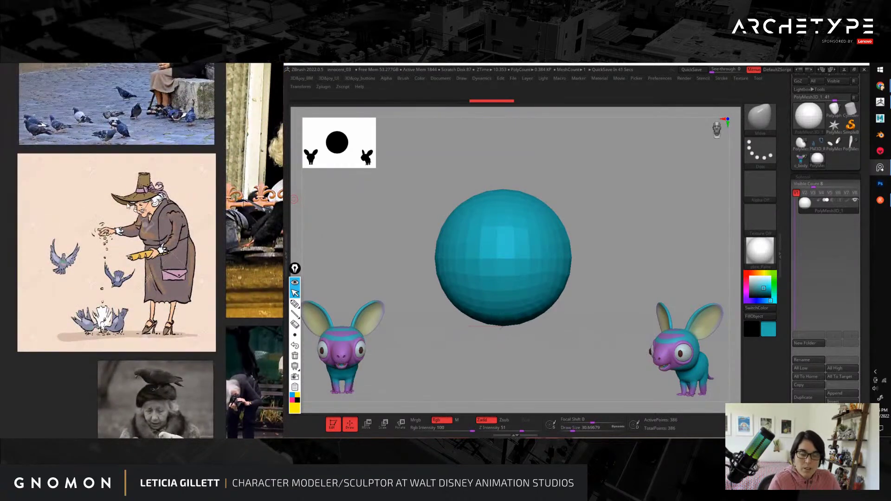
# Step: Survey the remaining references of elderly women with birds and frame the window portrait and face close-up beside the canvas
pyautogui.scroll(4, 179, 192)
pyautogui.moveTo(207, 140); pyautogui.dragTo(219, 327, button='middle')
pyautogui.scroll(-1, 217, 320)
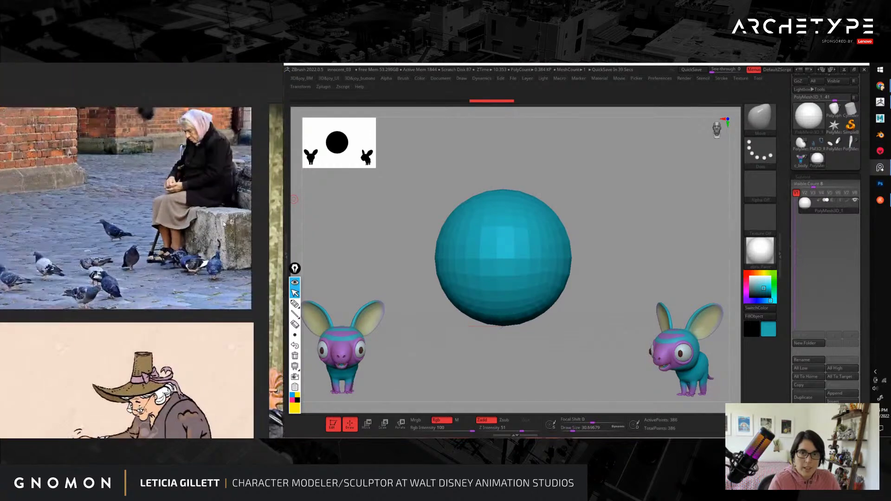
pyautogui.scroll(3, 191, 146)
pyautogui.moveTo(190, 147); pyautogui.dragTo(185, 302, button='middle')
pyautogui.scroll(-4, 174, 212)
pyautogui.scroll(-1, 185, 302)
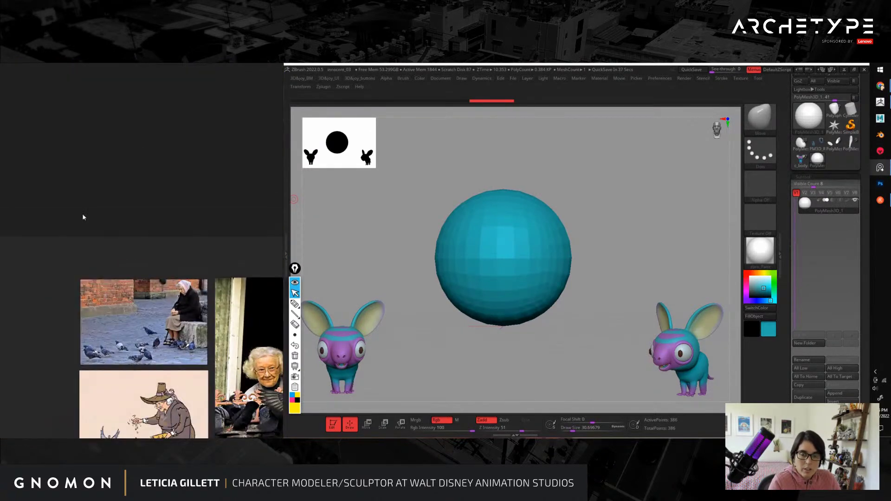
pyautogui.moveTo(222, 348); pyautogui.dragTo(119, 253, button='middle')
pyautogui.moveTo(222, 364); pyautogui.dragTo(118, 254, button='middle')
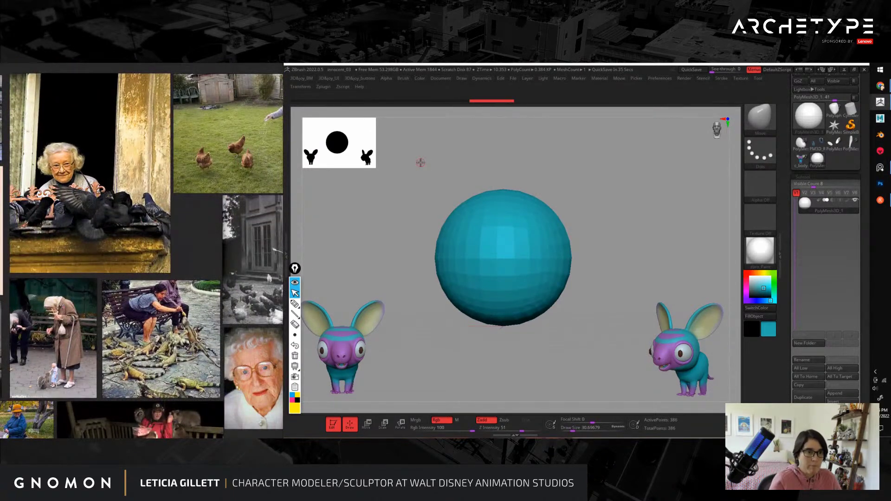
# Step: Duplicate the sphere as a second subtool and place the copy below the original
pyautogui.keyDown('alt'); pyautogui.moveTo(615, 308); pyautogui.dragTo(616, 285); pyautogui.keyUp('alt')
pyautogui.press('w')
pyautogui.moveTo(528, 320); pyautogui.dragTo(484, 158)
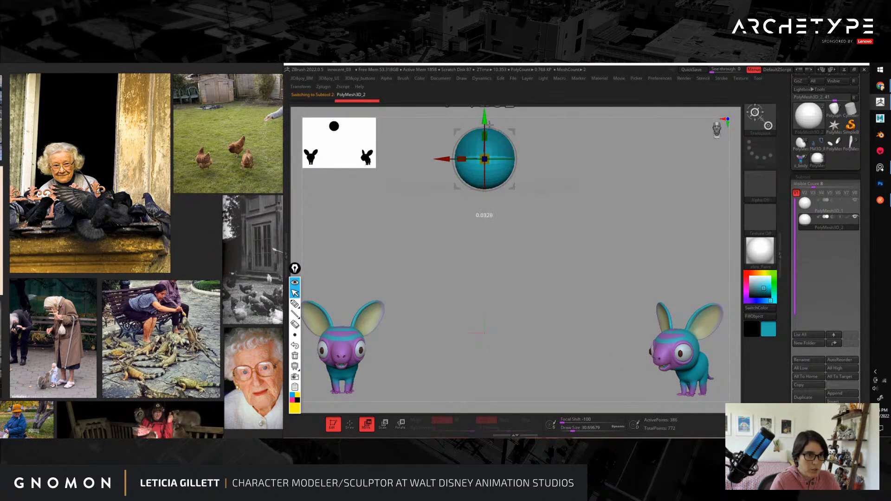
pyautogui.keyDown('ctrl'); pyautogui.moveTo(513, 134); pyautogui.dragTo(511, 236); pyautogui.keyUp('ctrl')
pyautogui.keyDown('alt'); pyautogui.moveTo(590, 280); pyautogui.dragTo(614, 278); pyautogui.keyUp('alt')
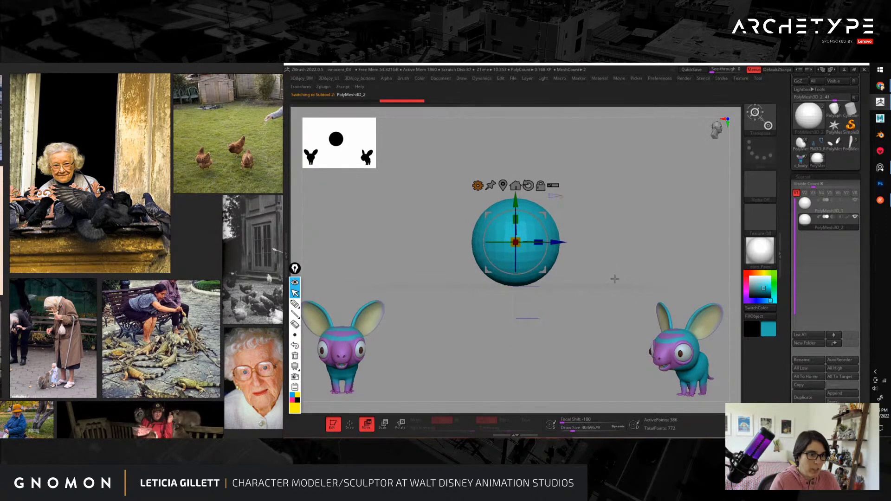
# Step: Duplicate the lower sphere, enlarge the copy and place it behind and slightly below to form a hunched torso
pyautogui.keyDown('ctrl'); pyautogui.moveTo(543, 212); pyautogui.dragTo(511, 266); pyautogui.keyUp('ctrl')
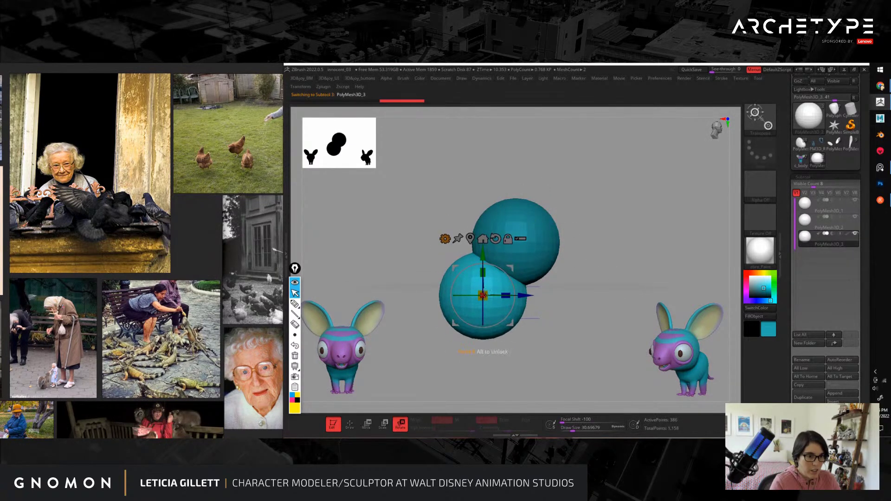
pyautogui.moveTo(483, 295); pyautogui.dragTo(495, 271)
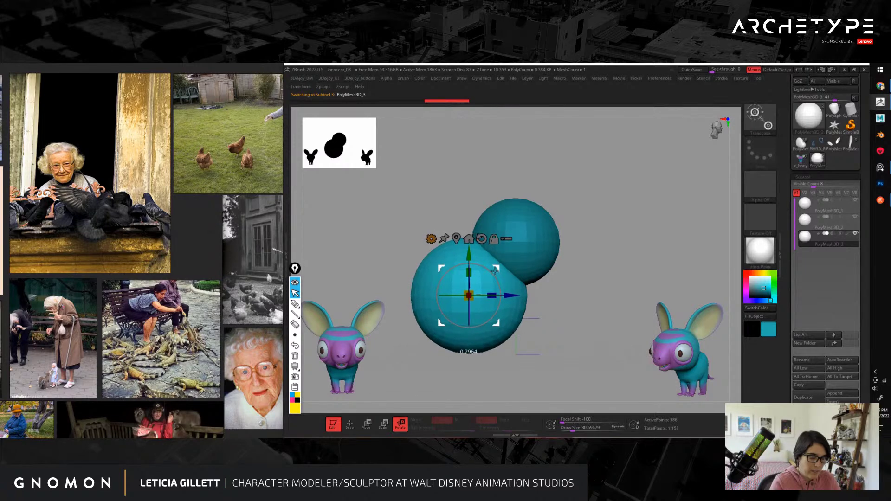
pyautogui.keyDown('alt'); pyautogui.moveTo(582, 318); pyautogui.dragTo(569, 272); pyautogui.keyUp('alt')
pyautogui.moveTo(569, 272); pyautogui.dragTo(566, 293)
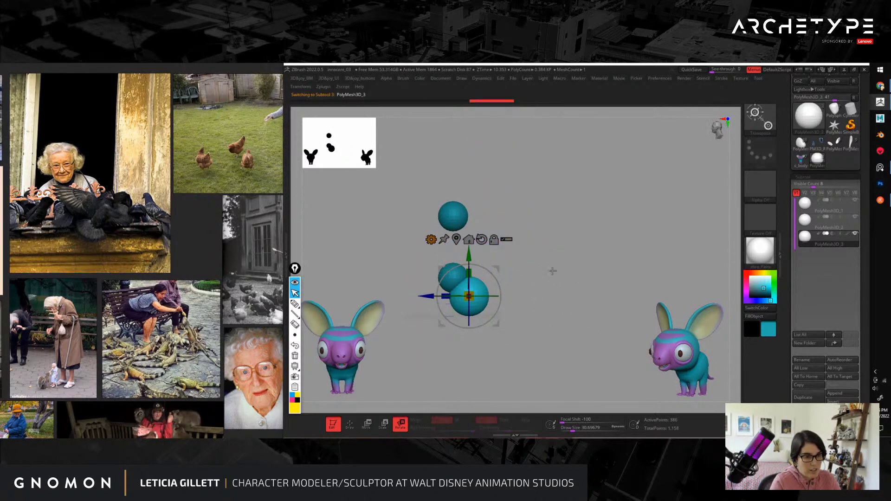
pyautogui.keyDown('alt'); pyautogui.moveTo(566, 261); pyautogui.dragTo(593, 270); pyautogui.keyUp('alt')
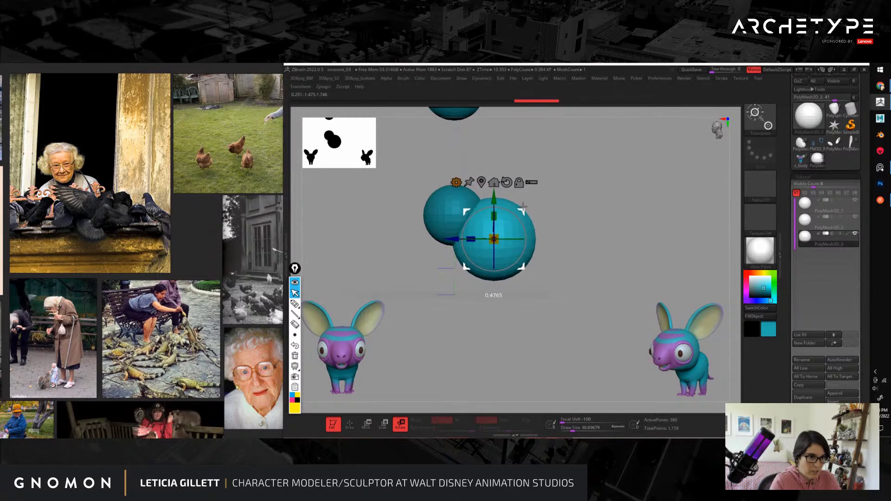
pyautogui.moveTo(523, 206); pyautogui.dragTo(524, 203)
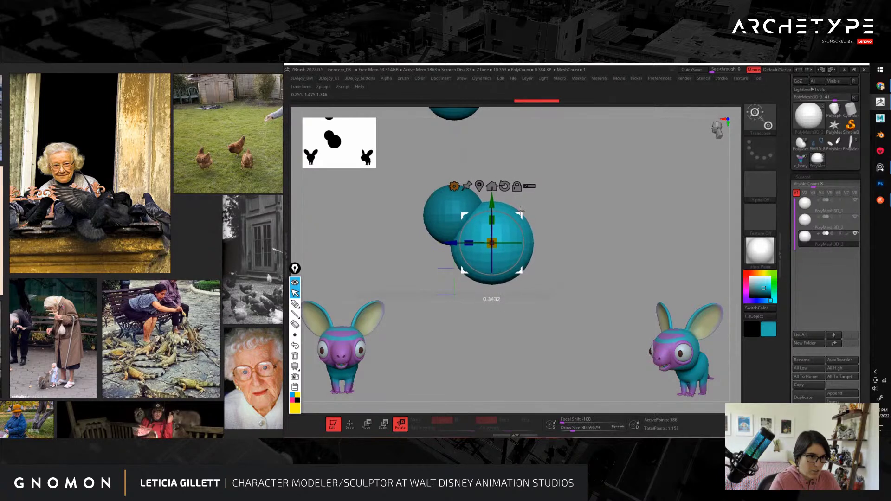
pyautogui.moveTo(519, 215); pyautogui.dragTo(605, 276)
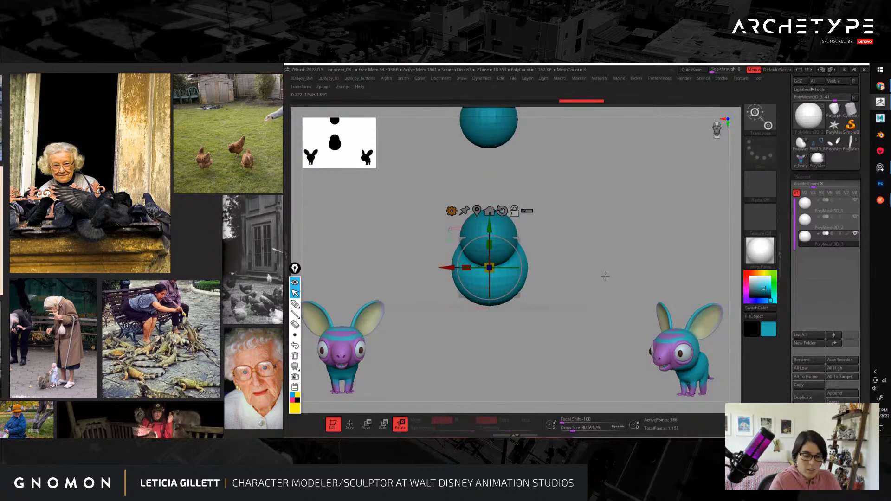
# Step: Duplicate the torso sphere, move the copy down and narrow it into a slim leg under the body
pyautogui.hotkey('ctrl', 'shift', 'd')
pyautogui.keyDown('shift'); pyautogui.moveTo(608, 239); pyautogui.dragTo(573, 238); pyautogui.keyUp('shift')
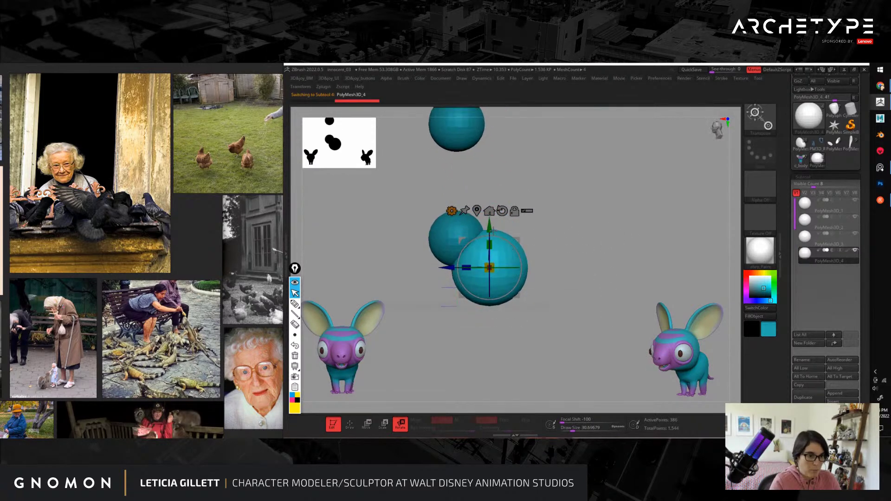
pyautogui.moveTo(494, 239); pyautogui.dragTo(505, 260)
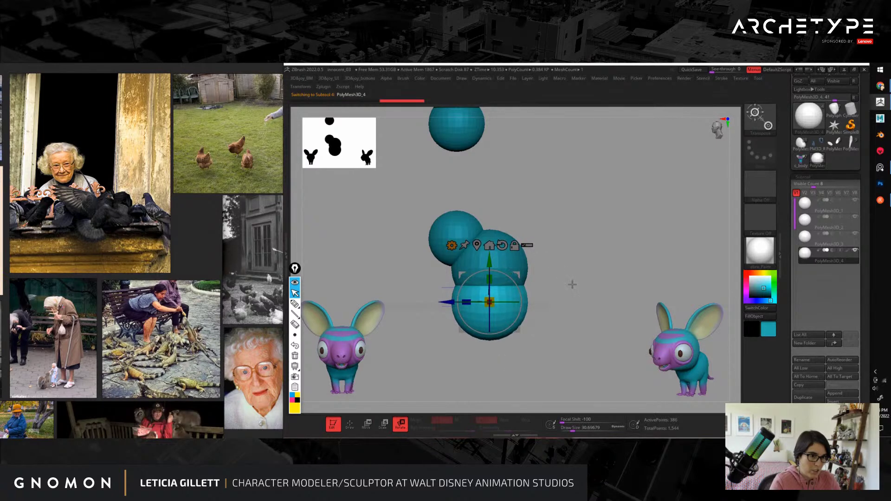
pyautogui.moveTo(571, 282); pyautogui.dragTo(613, 292)
pyautogui.keyDown('alt'); pyautogui.moveTo(613, 291); pyautogui.dragTo(623, 343); pyautogui.keyUp('alt')
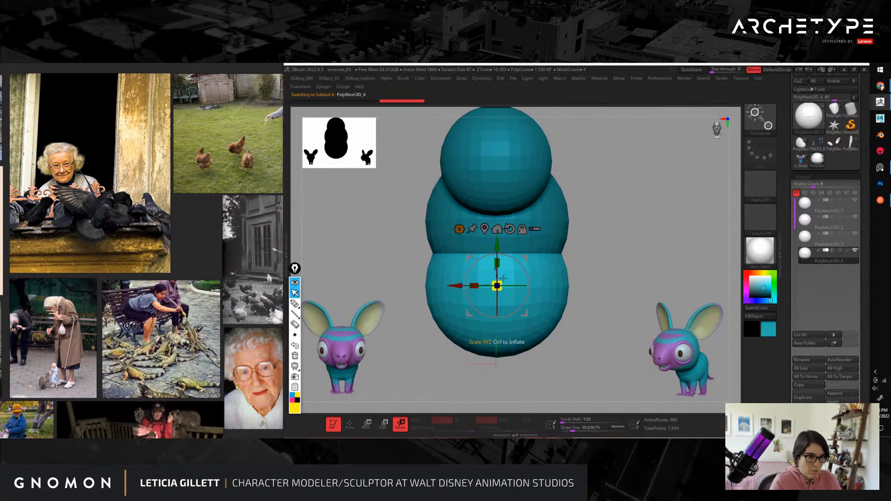
pyautogui.moveTo(503, 280); pyautogui.dragTo(483, 286)
pyautogui.keyDown('shift'); pyautogui.moveTo(622, 274); pyautogui.dragTo(617, 297); pyautogui.keyUp('shift')
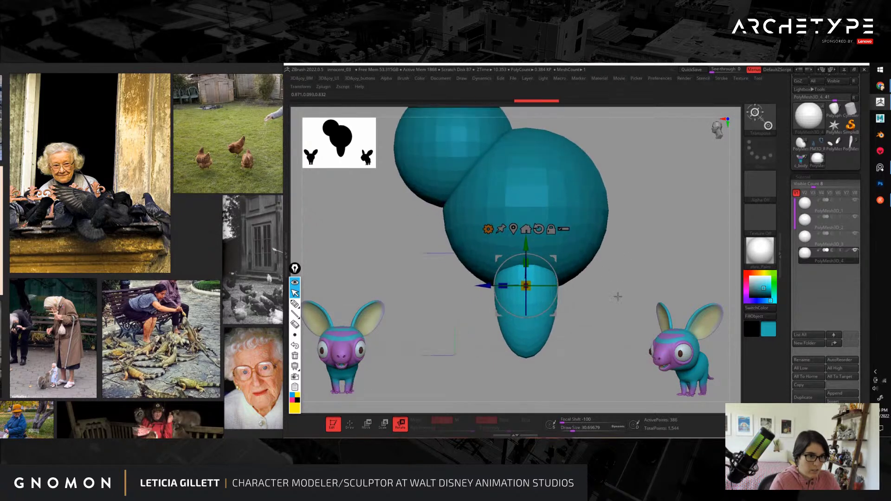
pyautogui.moveTo(508, 283); pyautogui.dragTo(507, 284)
pyautogui.moveTo(484, 286); pyautogui.dragTo(485, 286)
# Step: Try the slim leg off-centre under the torso, compare it from front and side, and delete its subtool
pyautogui.keyDown('alt'); pyautogui.moveTo(618, 306); pyautogui.dragTo(615, 278); pyautogui.keyUp('alt')
pyautogui.keyDown('shift'); pyautogui.moveTo(615, 278); pyautogui.dragTo(631, 278); pyautogui.keyUp('shift')
pyautogui.keyDown('alt'); pyautogui.moveTo(622, 241); pyautogui.dragTo(587, 297); pyautogui.keyUp('alt')
pyautogui.moveTo(505, 284); pyautogui.dragTo(507, 279)
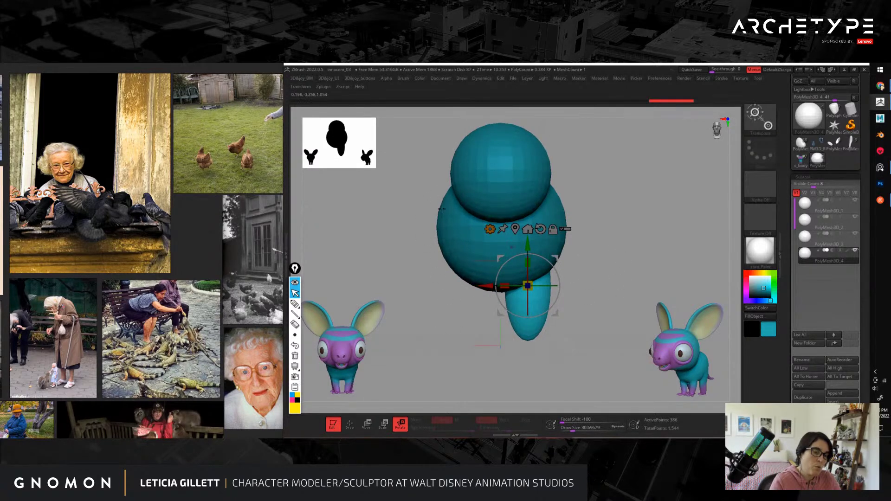
pyautogui.keyDown('alt'); pyautogui.moveTo(617, 314); pyautogui.dragTo(614, 286); pyautogui.keyUp('alt')
pyautogui.moveTo(619, 292); pyautogui.dragTo(589, 295)
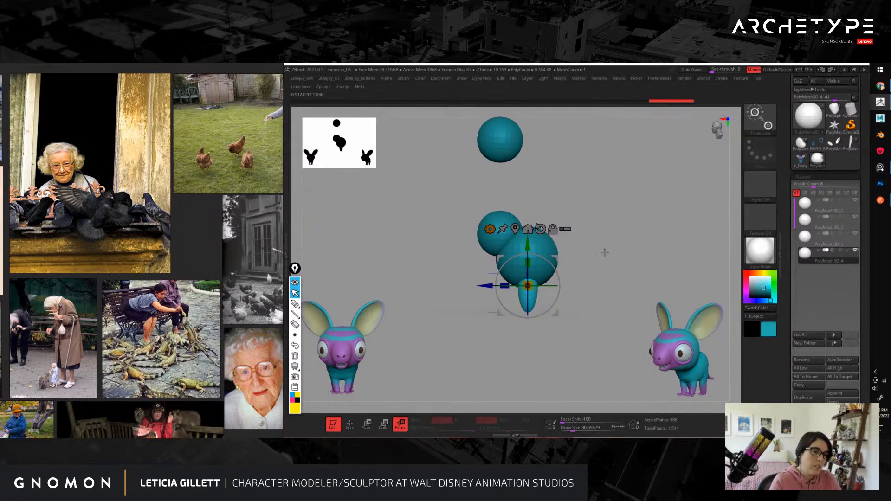
pyautogui.keyDown('alt'); pyautogui.moveTo(605, 253); pyautogui.dragTo(639, 274); pyautogui.keyUp('alt')
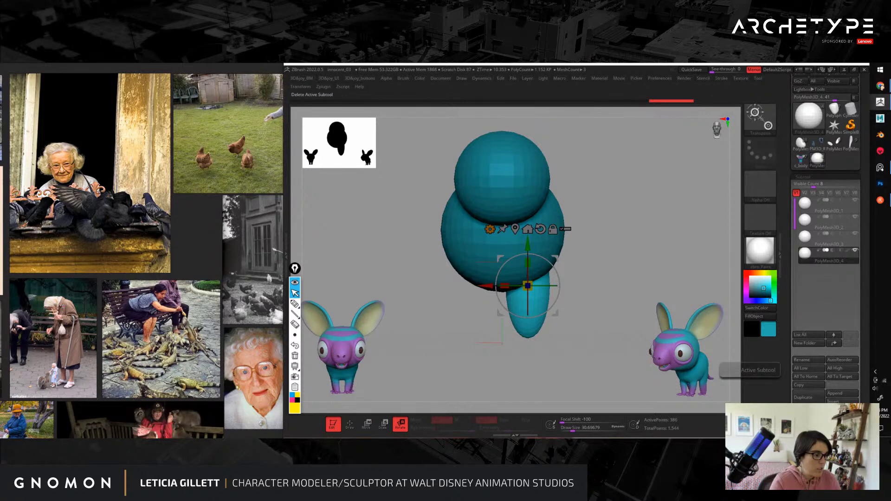
pyautogui.click(804, 413)
pyautogui.click(746, 428)
# Step: Duplicate the torso sphere again and place the copy beneath it as a wide, flat-bottomed lower body
pyautogui.keyDown('shift'); pyautogui.moveTo(639, 241); pyautogui.dragTo(609, 253); pyautogui.keyUp('shift')
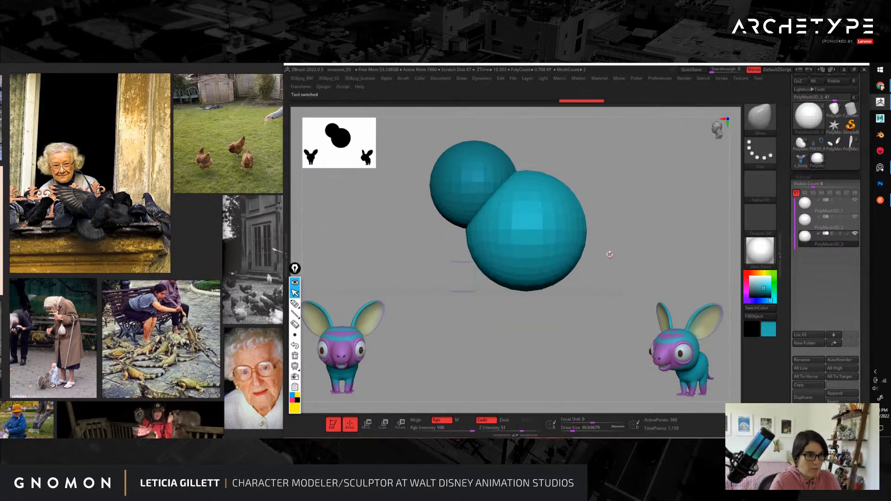
pyautogui.hotkey('ctrl', 'shift', 'd')
pyautogui.press('w')
pyautogui.moveTo(526, 189); pyautogui.dragTo(527, 242)
pyautogui.moveTo(631, 249); pyautogui.dragTo(618, 274)
pyautogui.moveTo(513, 257); pyautogui.dragTo(512, 257)
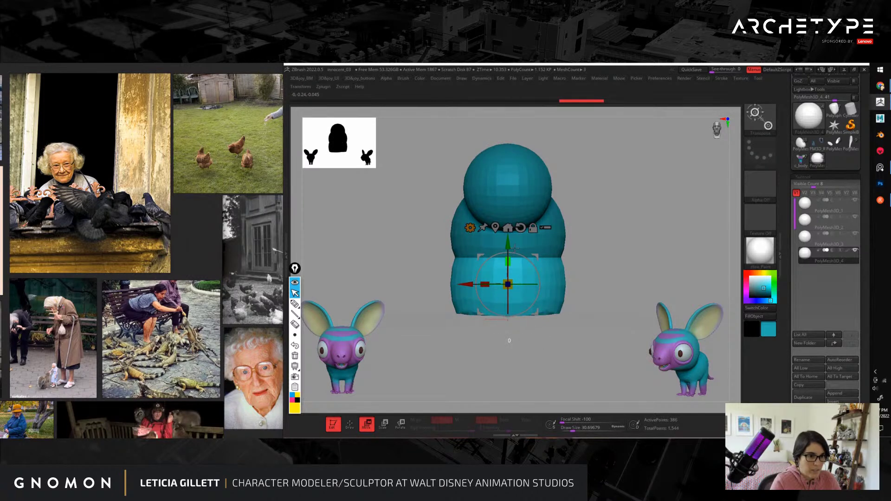
pyautogui.press('q')
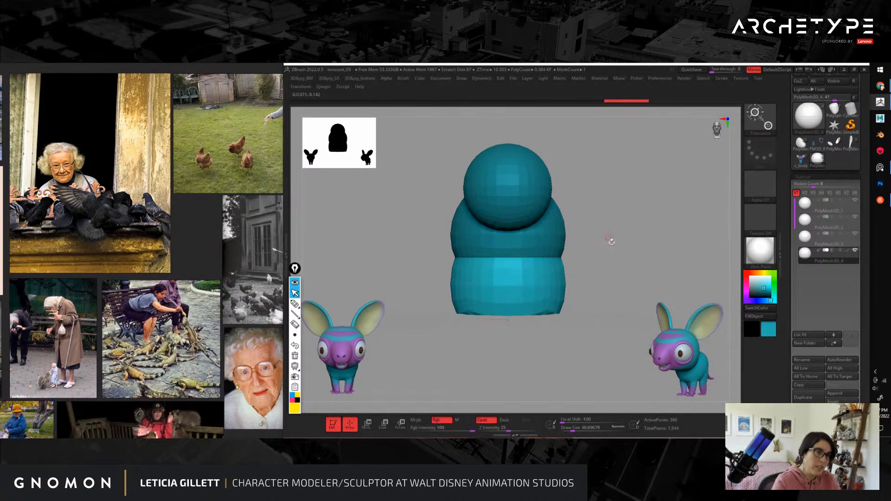
# Step: Duplicate the separate top sphere and shape the copy into a horizontal ellipsoid in front of the torso as an arm
pyautogui.moveTo(611, 241)
pyautogui.keyDown('alt'); pyautogui.mouseDown()
pyautogui.moveTo(573, 209)
pyautogui.moveTo(636, 251)
pyautogui.moveTo(624, 260)
pyautogui.moveTo(450, 268)
pyautogui.moveTo(461, 274)
pyautogui.mouseUp(); pyautogui.keyUp('alt')
pyautogui.keyDown('alt'); pyautogui.moveTo(583, 262); pyautogui.dragTo(609, 282); pyautogui.keyUp('alt')
pyautogui.keyDown('alt'); pyautogui.click(523, 206); pyautogui.keyUp('alt')
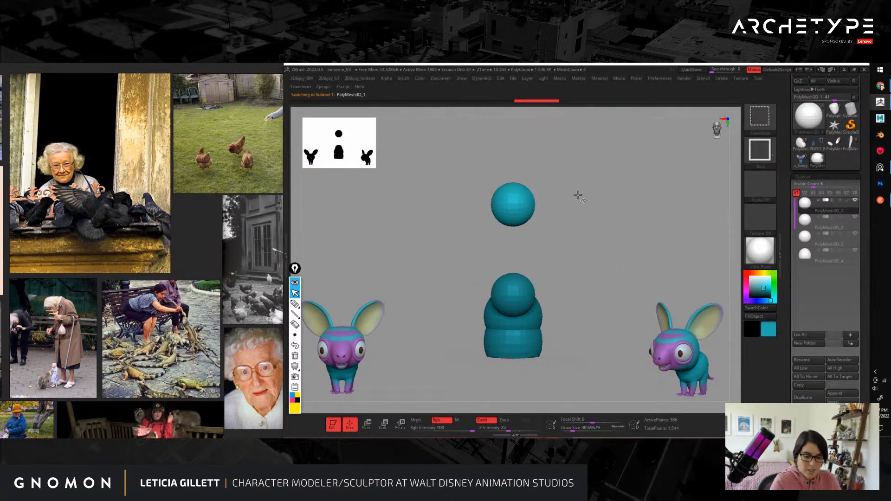
pyautogui.hotkey('ctrl', 'shift', 'd')
pyautogui.press('w')
pyautogui.keyDown('shift'); pyautogui.moveTo(616, 250); pyautogui.dragTo(616, 210); pyautogui.keyUp('shift')
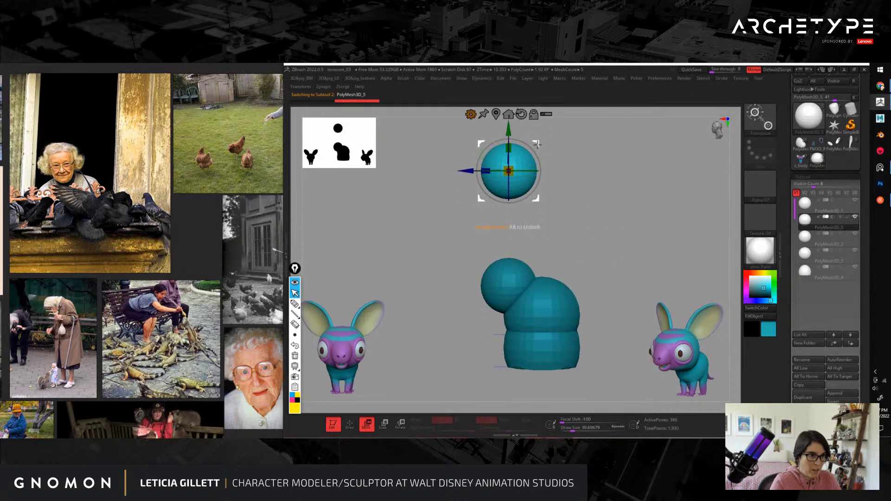
pyautogui.moveTo(538, 200); pyautogui.dragTo(519, 363)
pyautogui.keyDown('alt'); pyautogui.moveTo(428, 272); pyautogui.dragTo(424, 332); pyautogui.keyUp('alt')
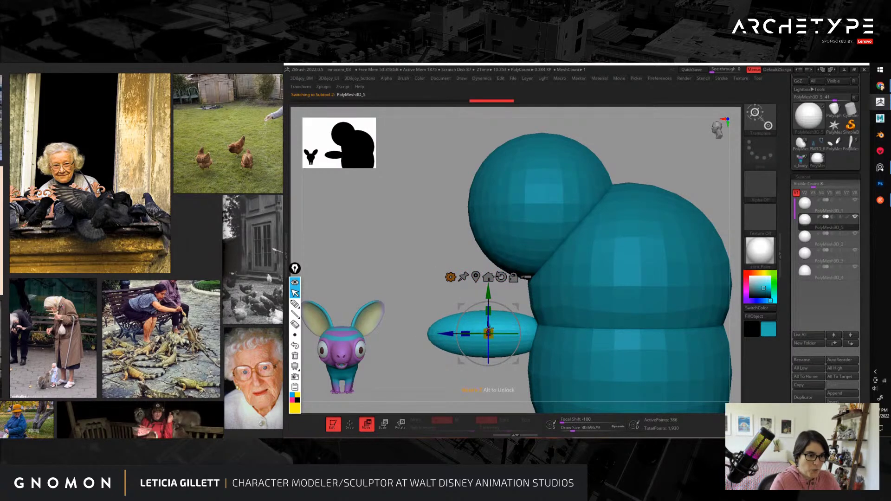
# Step: Slim the arm ellipsoid and angle it so it rises from the front of the body towards the shoulder
pyautogui.moveTo(489, 334); pyautogui.dragTo(475, 334)
pyautogui.keyDown('shift'); pyautogui.moveTo(422, 301); pyautogui.dragTo(558, 254); pyautogui.keyUp('shift')
pyautogui.keyDown('shift'); pyautogui.moveTo(648, 233); pyautogui.dragTo(590, 274); pyautogui.keyUp('shift')
pyautogui.keyDown('alt'); pyautogui.moveTo(513, 262); pyautogui.dragTo(466, 266); pyautogui.keyUp('alt')
# Step: Sketch a yellow annotation circling the shoulder mass on the side of the torso
pyautogui.click(295, 304)
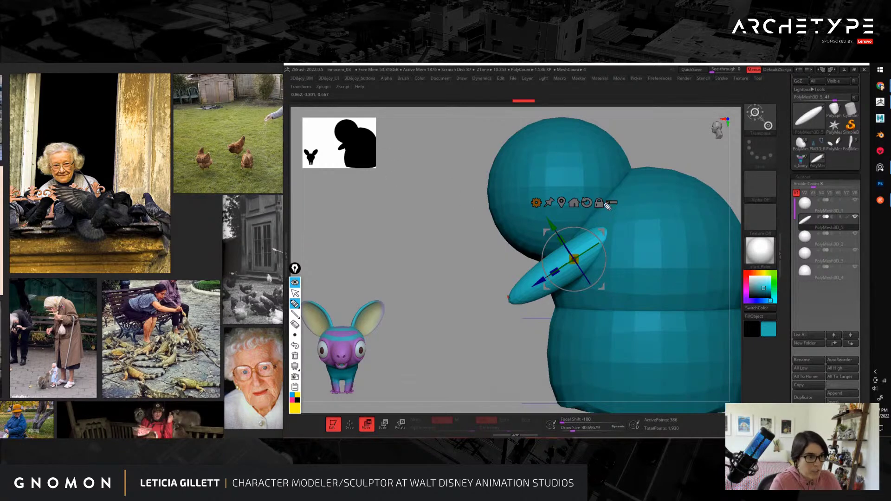
pyautogui.moveTo(599, 203); pyautogui.dragTo(654, 242)
pyautogui.moveTo(602, 193); pyautogui.dragTo(658, 253)
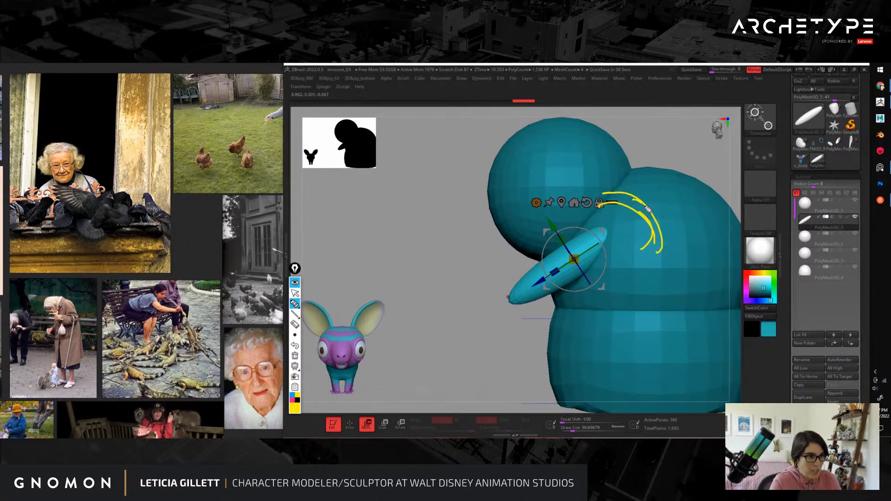
pyautogui.moveTo(633, 199); pyautogui.dragTo(649, 253)
pyautogui.moveTo(626, 194); pyautogui.dragTo(599, 248)
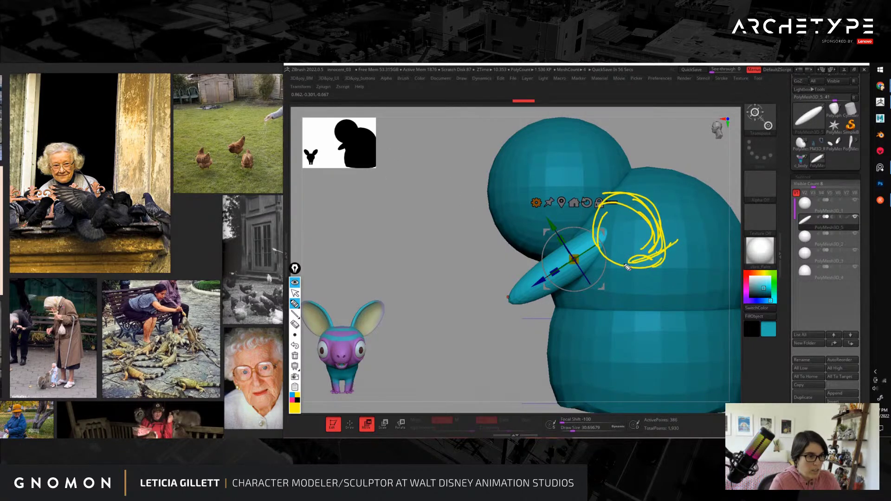
# Step: Sketch the arm tapering from the shoulder to a pointed hand, clear all annotations and return to the pointer
pyautogui.moveTo(630, 195)
pyautogui.mouseDown()
pyautogui.moveTo(635, 236)
pyautogui.moveTo(551, 264)
pyautogui.mouseUp()
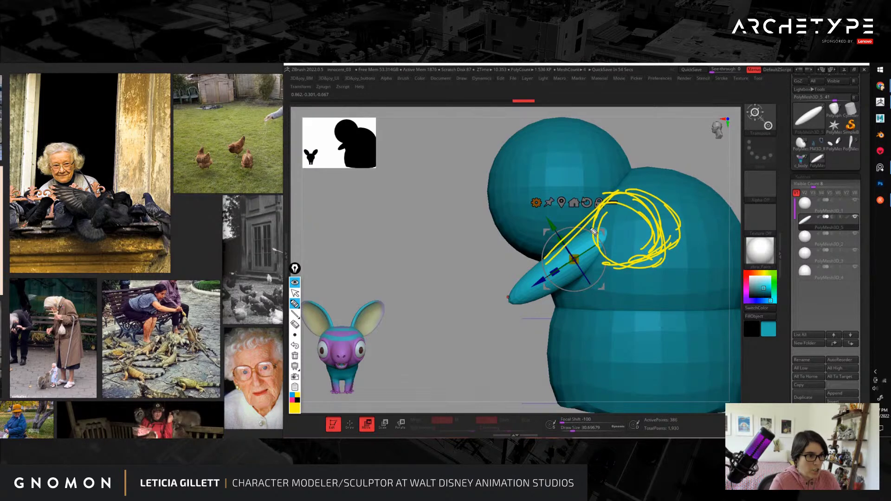
pyautogui.moveTo(598, 222); pyautogui.dragTo(496, 285)
pyautogui.moveTo(676, 258)
pyautogui.mouseDown()
pyautogui.moveTo(603, 297)
pyautogui.moveTo(523, 303)
pyautogui.mouseUp()
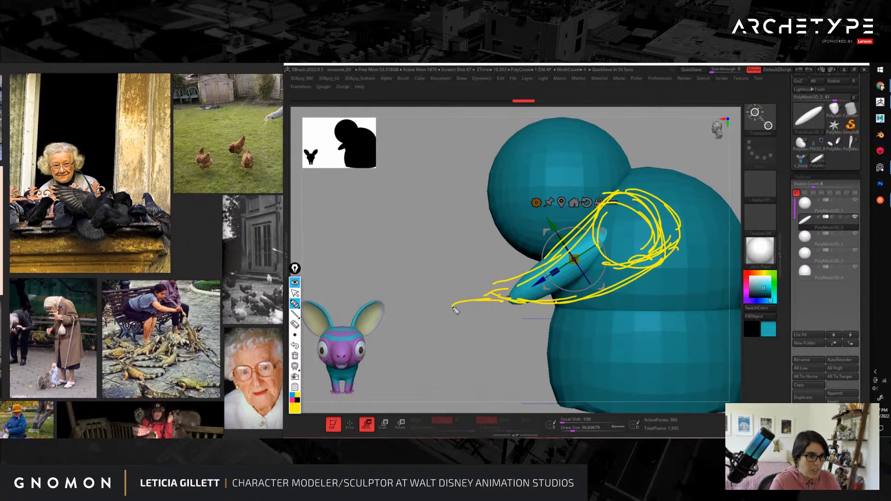
pyautogui.moveTo(448, 305); pyautogui.dragTo(484, 291)
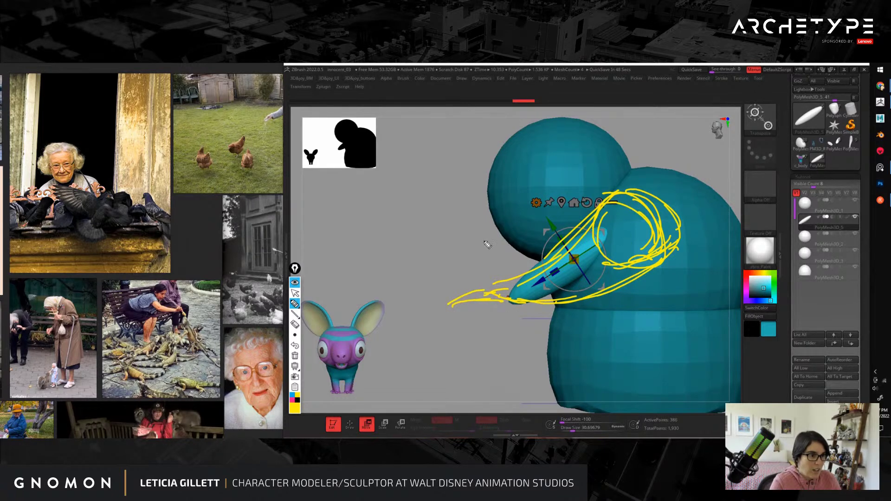
pyautogui.moveTo(448, 242)
pyautogui.mouseDown()
pyautogui.moveTo(543, 241)
pyautogui.moveTo(547, 254)
pyautogui.mouseUp()
pyautogui.moveTo(619, 189); pyautogui.dragTo(569, 250)
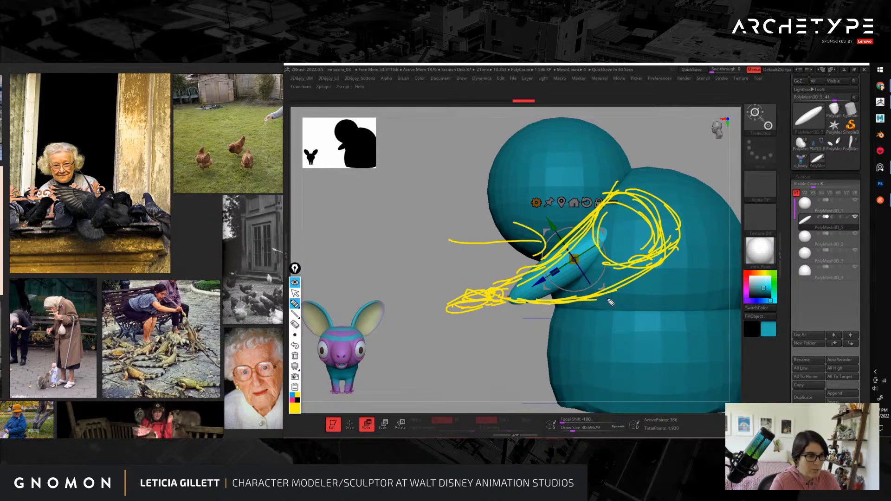
pyautogui.click(295, 356)
pyautogui.click(295, 293)
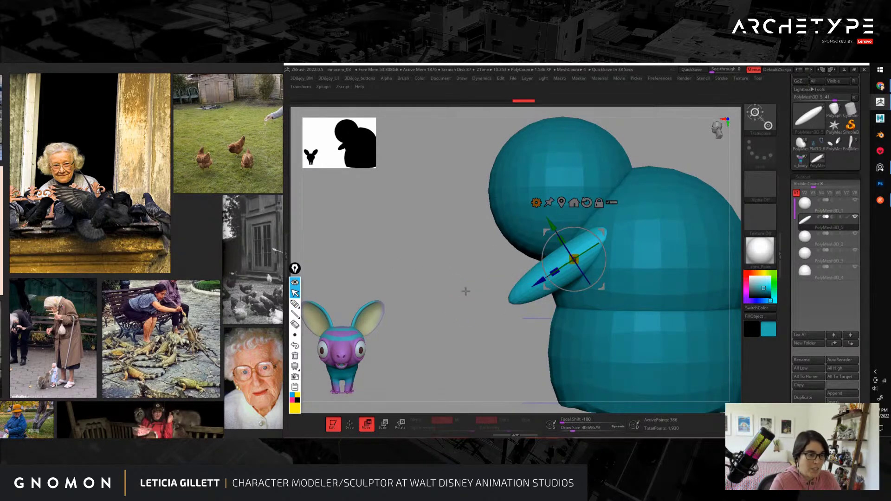
# Step: Pull the upper end of the arm towards the shoulder and refine its tapered shape in side view
pyautogui.press('q')
pyautogui.click(575, 271)
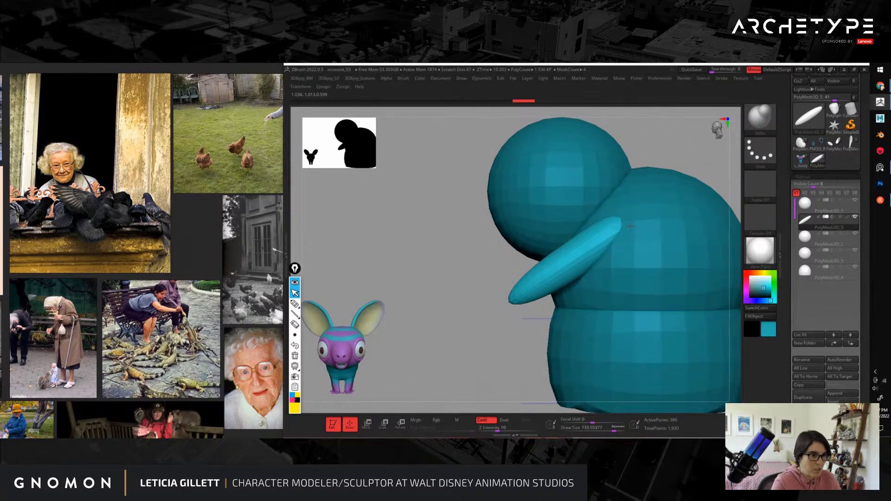
pyautogui.moveTo(629, 226); pyautogui.dragTo(547, 277)
pyautogui.moveTo(543, 280)
pyautogui.mouseDown()
pyautogui.moveTo(522, 294)
pyautogui.moveTo(540, 288)
pyautogui.mouseUp()
pyautogui.moveTo(473, 329)
pyautogui.mouseDown()
pyautogui.moveTo(628, 265)
pyautogui.moveTo(618, 232)
pyautogui.mouseUp()
# Step: Use the Move brush at adjusted draw sizes to shape the arm's shoulder and lower end against the torso in front view
pyautogui.press('b')
pyautogui.press('m')
pyautogui.press('v')
pyautogui.press('s')
pyautogui.moveTo(560, 243); pyautogui.dragTo(550, 242)
pyautogui.moveTo(604, 243); pyautogui.dragTo(548, 237)
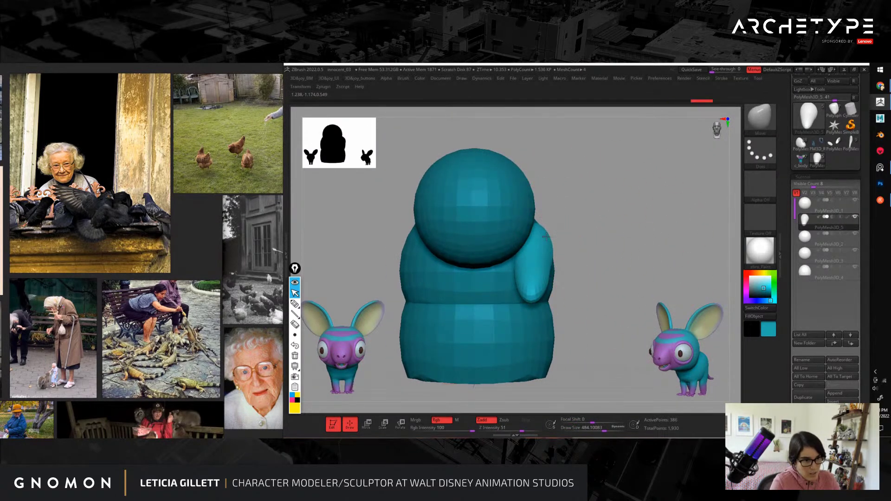
pyautogui.press('s')
pyautogui.moveTo(515, 273); pyautogui.dragTo(532, 293)
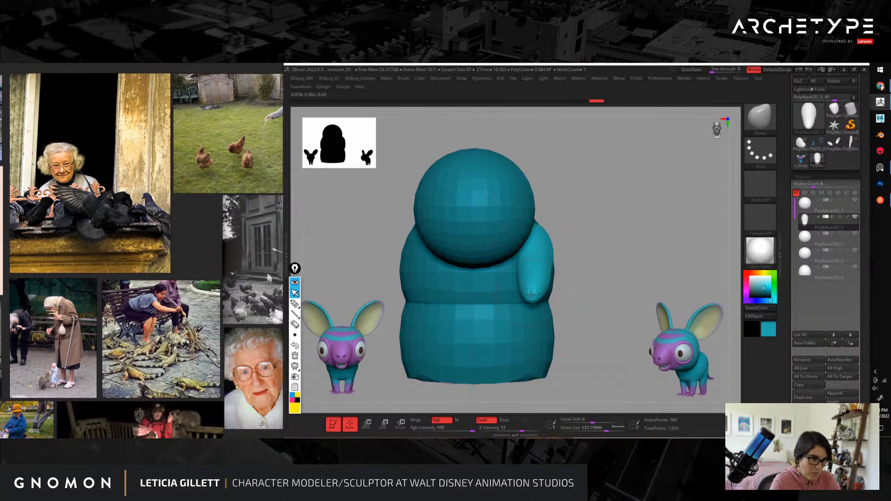
# Step: Reposition the arm against the upper torso in side view with the transform gizmo
pyautogui.moveTo(598, 297); pyautogui.dragTo(632, 278)
pyautogui.press('w')
pyautogui.moveTo(622, 225); pyautogui.dragTo(592, 278)
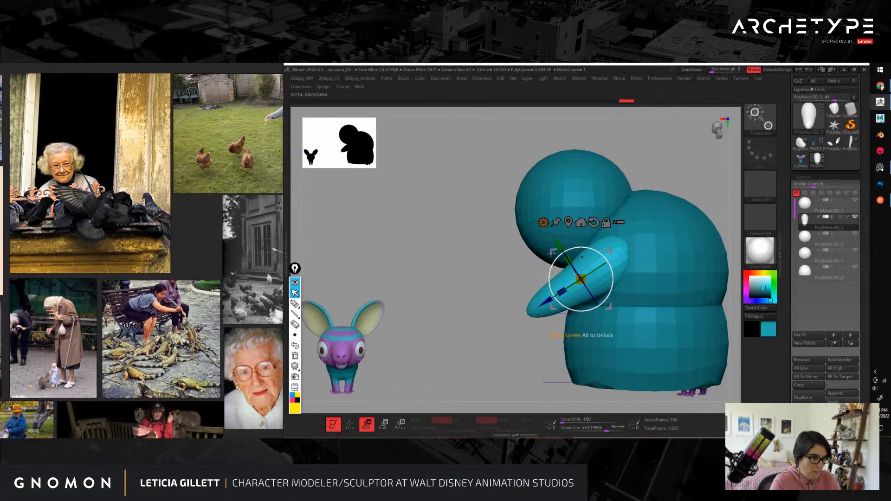
pyautogui.keyDown('alt'); pyautogui.moveTo(453, 298); pyautogui.dragTo(360, 284); pyautogui.keyUp('alt')
# Step: Sketch yellow annotations of the head with its nose and jaw, the hunched upper back and a shoulder circle
pyautogui.click(295, 303)
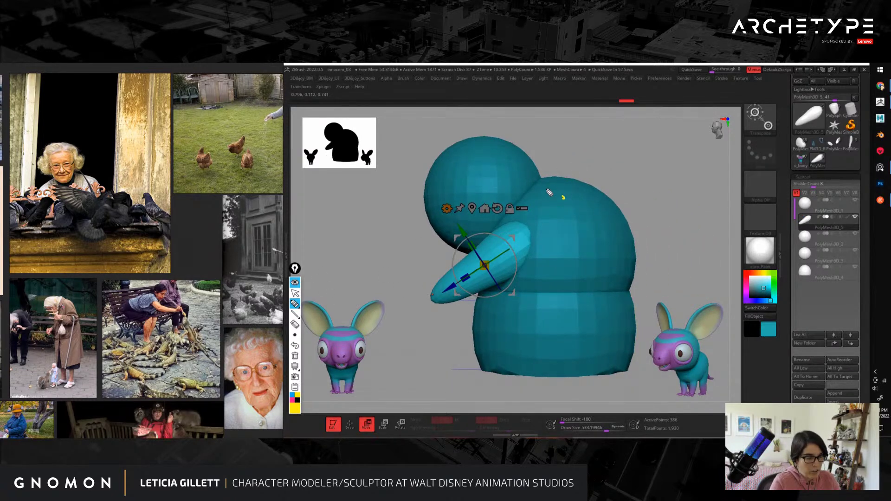
pyautogui.moveTo(562, 189)
pyautogui.mouseDown()
pyautogui.moveTo(496, 134)
pyautogui.moveTo(446, 139)
pyautogui.moveTo(433, 195)
pyautogui.mouseUp()
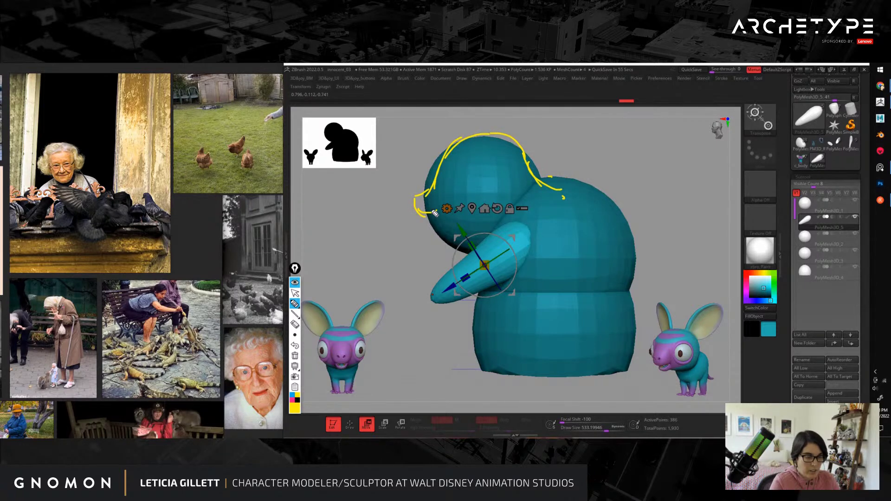
pyautogui.moveTo(460, 223); pyautogui.dragTo(472, 189)
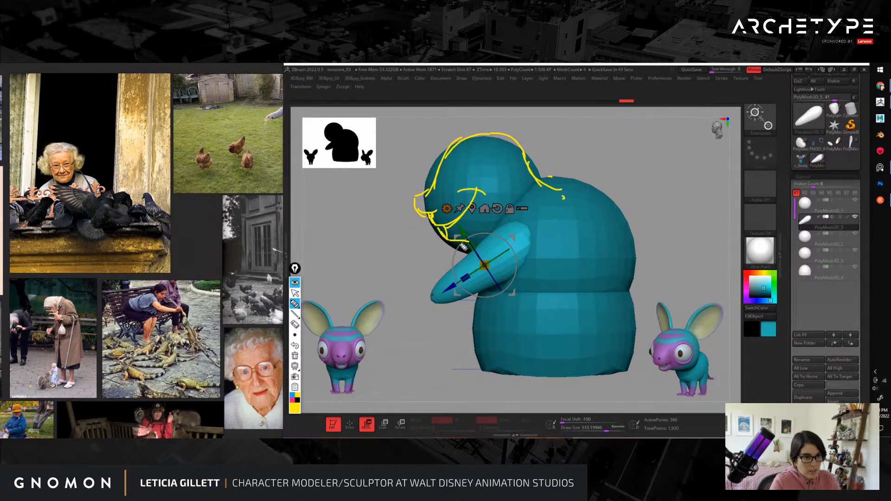
pyautogui.moveTo(543, 190)
pyautogui.mouseDown()
pyautogui.moveTo(599, 206)
pyautogui.moveTo(623, 271)
pyautogui.mouseUp()
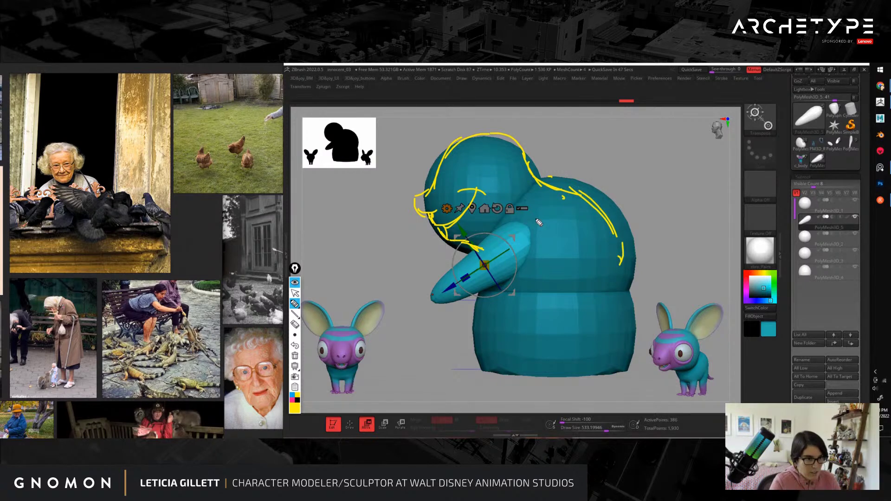
pyautogui.moveTo(533, 230); pyautogui.dragTo(532, 261)
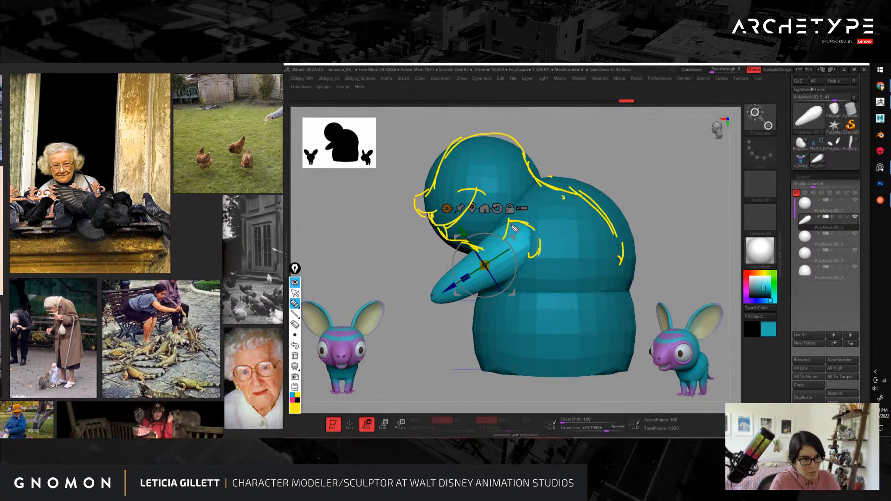
pyautogui.moveTo(514, 228)
pyautogui.mouseDown()
pyautogui.moveTo(515, 260)
pyautogui.moveTo(539, 236)
pyautogui.moveTo(511, 223)
pyautogui.mouseUp()
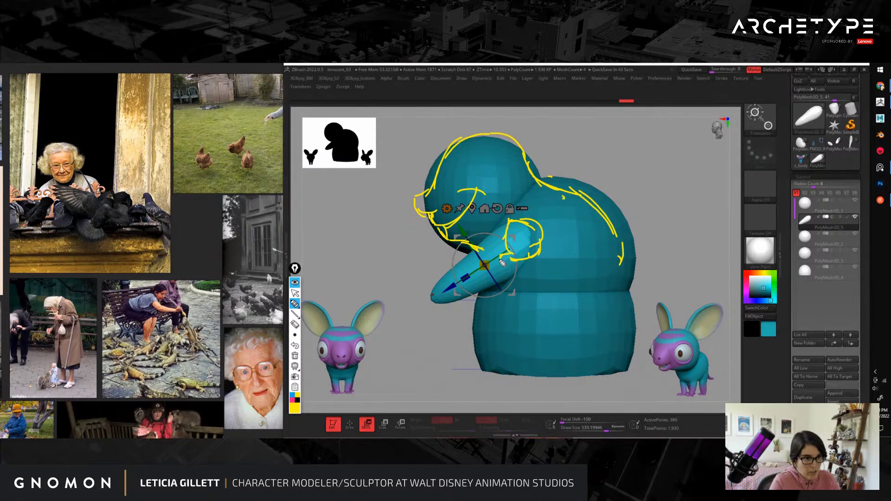
# Step: Extend the annotation with the arm, the belly, the back curve and the legs down to the feet
pyautogui.moveTo(502, 263)
pyautogui.mouseDown()
pyautogui.moveTo(503, 235)
pyautogui.moveTo(425, 291)
pyautogui.moveTo(518, 268)
pyautogui.moveTo(476, 302)
pyautogui.moveTo(525, 343)
pyautogui.moveTo(520, 306)
pyautogui.moveTo(529, 343)
pyautogui.mouseUp()
pyautogui.moveTo(538, 374)
pyautogui.mouseDown()
pyautogui.moveTo(598, 378)
pyautogui.moveTo(593, 301)
pyautogui.mouseUp()
pyautogui.moveTo(622, 241); pyautogui.dragTo(623, 309)
pyautogui.moveTo(482, 316)
pyautogui.mouseDown()
pyautogui.moveTo(507, 337)
pyautogui.moveTo(533, 337)
pyautogui.mouseUp()
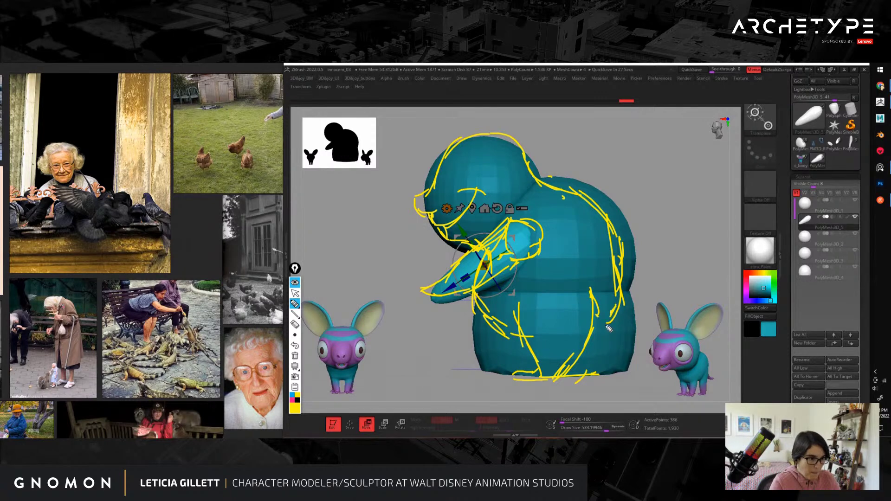
pyautogui.moveTo(612, 317); pyautogui.dragTo(563, 376)
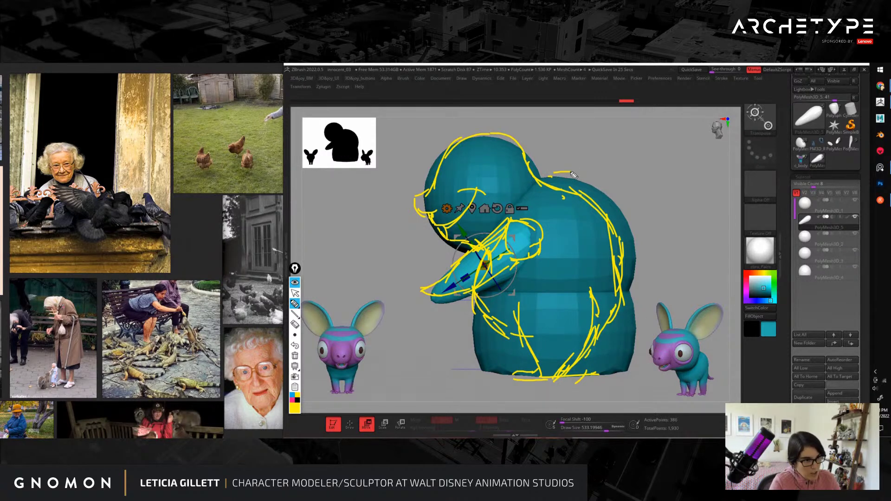
# Step: Sketch the clothing silhouette draping from the back and neck to the ground, clear all annotations and return to the pointer
pyautogui.moveTo(574, 175)
pyautogui.mouseDown()
pyautogui.moveTo(637, 269)
pyautogui.moveTo(632, 348)
pyautogui.moveTo(646, 377)
pyautogui.moveTo(607, 382)
pyautogui.mouseUp()
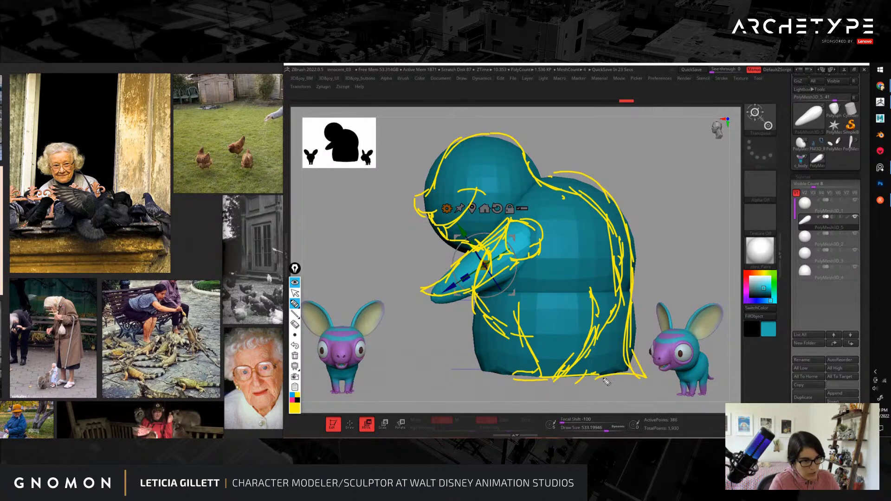
pyautogui.moveTo(482, 207); pyautogui.dragTo(508, 262)
pyautogui.moveTo(485, 236)
pyautogui.mouseDown()
pyautogui.moveTo(506, 245)
pyautogui.moveTo(520, 325)
pyautogui.moveTo(496, 376)
pyautogui.moveTo(589, 372)
pyautogui.mouseUp()
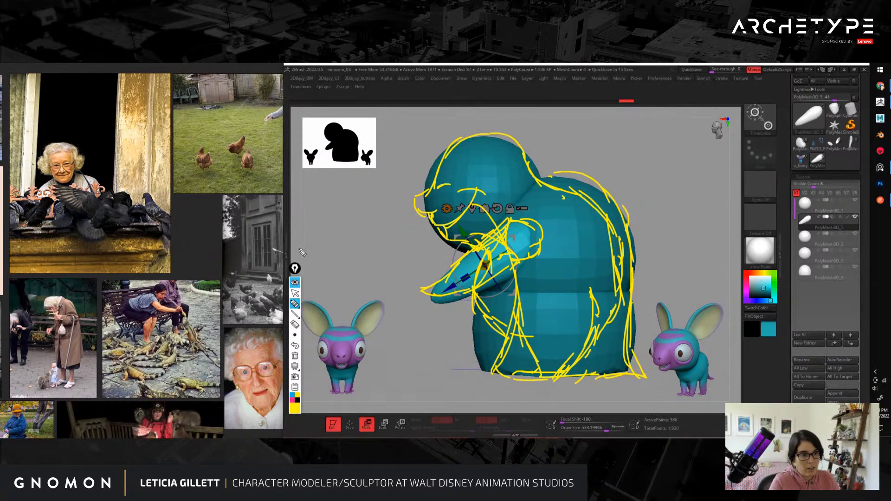
pyautogui.click(295, 356)
pyautogui.click(295, 293)
# Step: Check the arm from the front, adjust its placement in side view with the gizmo and return to the Move brush
pyautogui.moveTo(406, 230); pyautogui.dragTo(579, 216)
pyautogui.keyDown('alt'); pyautogui.moveTo(580, 264); pyautogui.dragTo(631, 256); pyautogui.keyUp('alt')
pyautogui.press('s')
pyautogui.moveTo(551, 267); pyautogui.dragTo(549, 267)
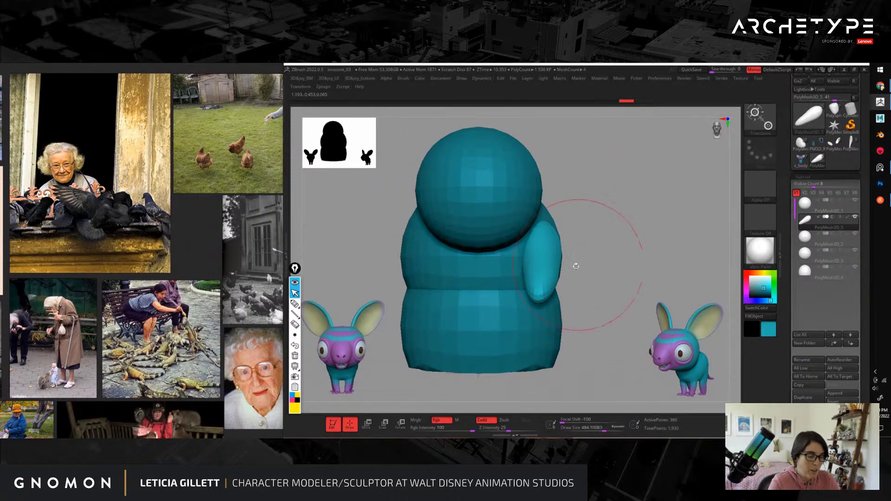
pyautogui.moveTo(638, 267); pyautogui.dragTo(572, 273)
pyautogui.press('w')
pyautogui.moveTo(519, 275); pyautogui.dragTo(511, 278)
pyautogui.press('q')
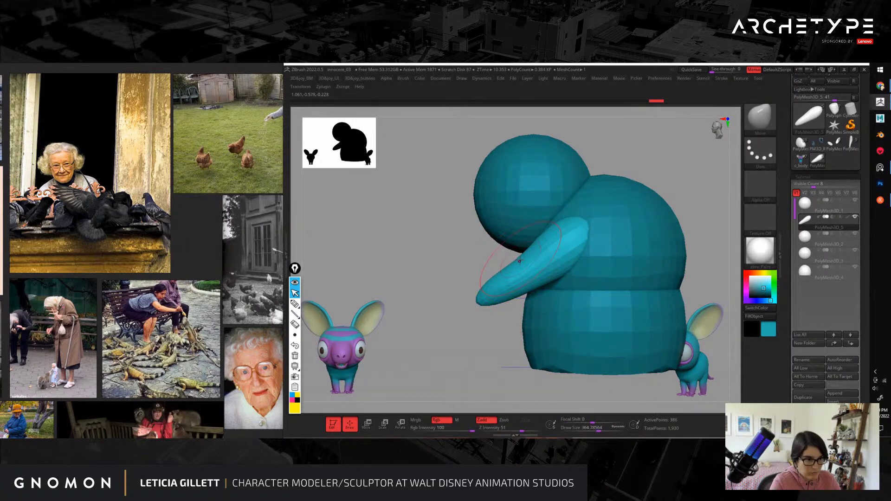
# Step: Bend and taper the forearm towards a pointed hand in side view, using the Move brush at varying draw sizes
pyautogui.press('s')
pyautogui.moveTo(517, 261); pyautogui.dragTo(516, 262)
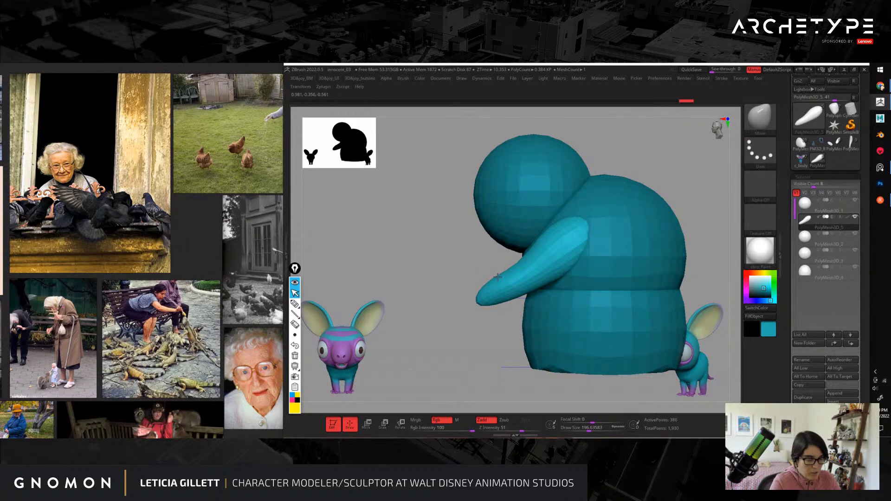
pyautogui.moveTo(492, 305); pyautogui.dragTo(481, 303)
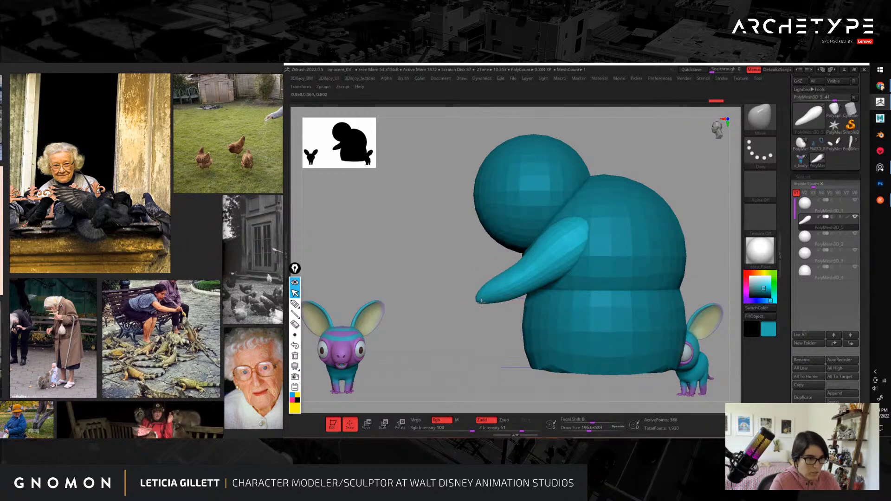
pyautogui.press('s')
pyautogui.click(536, 289)
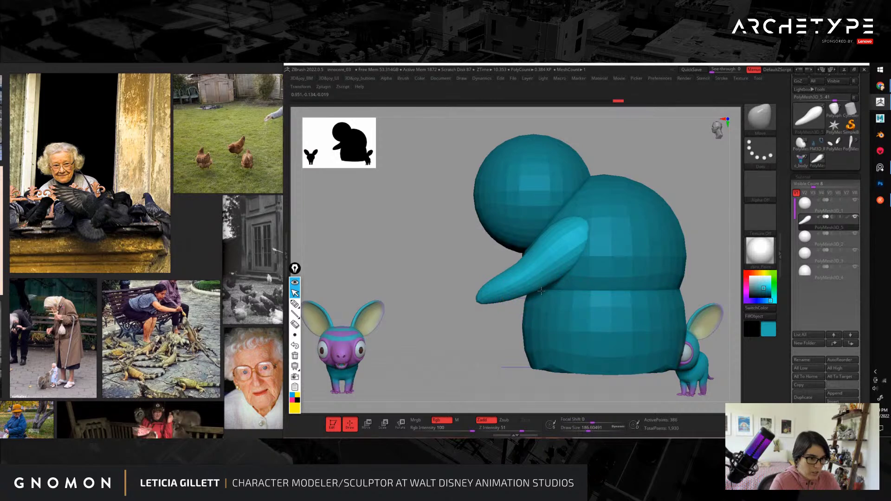
pyautogui.moveTo(543, 293); pyautogui.dragTo(542, 292)
pyautogui.moveTo(480, 302); pyautogui.dragTo(477, 302)
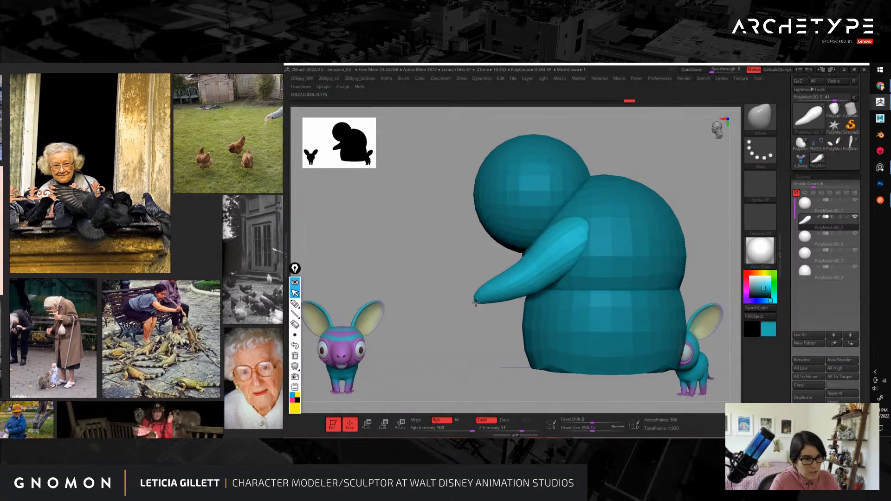
pyautogui.press('s')
pyautogui.click(562, 267)
# Step: Sketch an annotation over the arm, clear it and return to the pointer
pyautogui.click(295, 304)
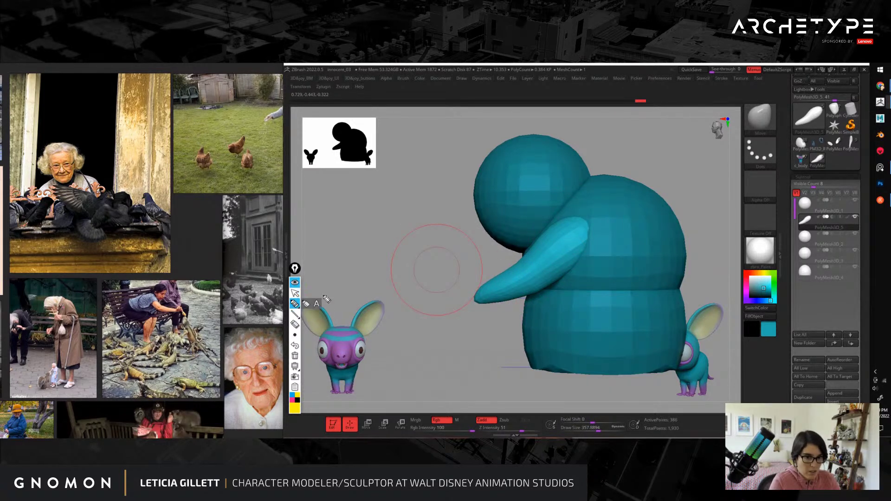
pyautogui.moveTo(528, 261)
pyautogui.mouseDown()
pyautogui.moveTo(557, 229)
pyautogui.moveTo(591, 215)
pyautogui.moveTo(557, 253)
pyautogui.moveTo(598, 223)
pyautogui.moveTo(596, 261)
pyautogui.moveTo(544, 290)
pyautogui.moveTo(523, 266)
pyautogui.moveTo(476, 292)
pyautogui.moveTo(542, 291)
pyautogui.mouseUp()
pyautogui.click(295, 356)
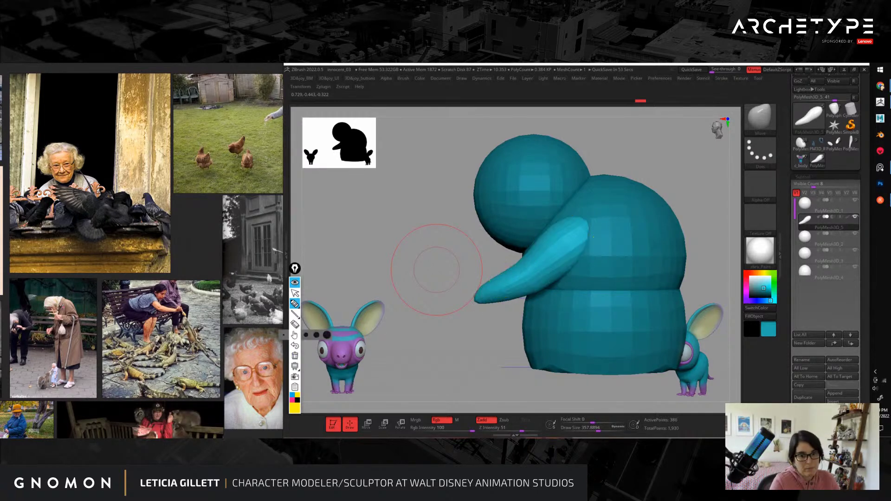
pyautogui.click(295, 293)
pyautogui.press('b')
pyautogui.press('c')
pyautogui.press('b')
pyautogui.press('b')
pyautogui.press('m')
pyautogui.press('v')
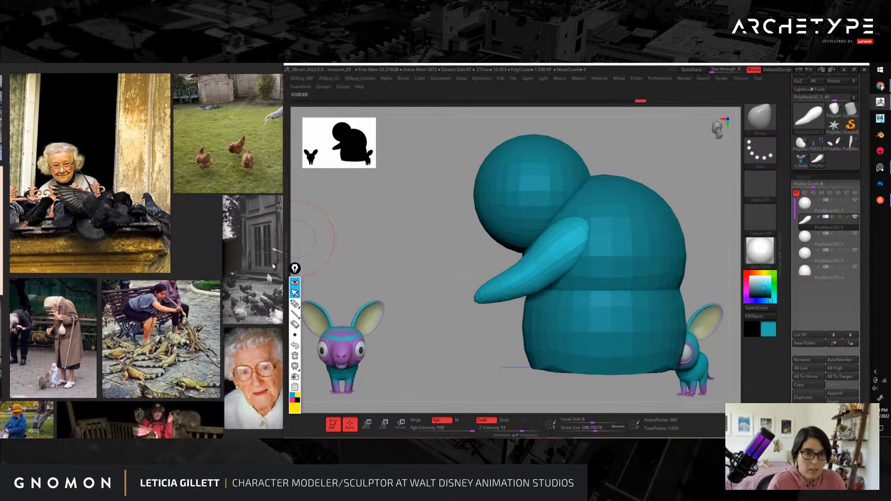
# Step: Write the annotation tool's name, Epic Pen, beside the model, clear the writing and return to the pointer
pyautogui.moveTo(295, 268)
pyautogui.mouseDown()
pyautogui.moveTo(301, 250)
pyautogui.moveTo(299, 264)
pyautogui.mouseUp()
pyautogui.click(298, 299)
pyautogui.moveTo(312, 190)
pyautogui.mouseDown()
pyautogui.moveTo(317, 209)
pyautogui.moveTo(321, 200)
pyautogui.mouseUp()
pyautogui.moveTo(330, 196)
pyautogui.mouseDown()
pyautogui.moveTo(330, 209)
pyautogui.moveTo(345, 205)
pyautogui.moveTo(335, 234)
pyautogui.mouseUp()
pyautogui.click(330, 189)
pyautogui.moveTo(329, 224); pyautogui.dragTo(340, 222)
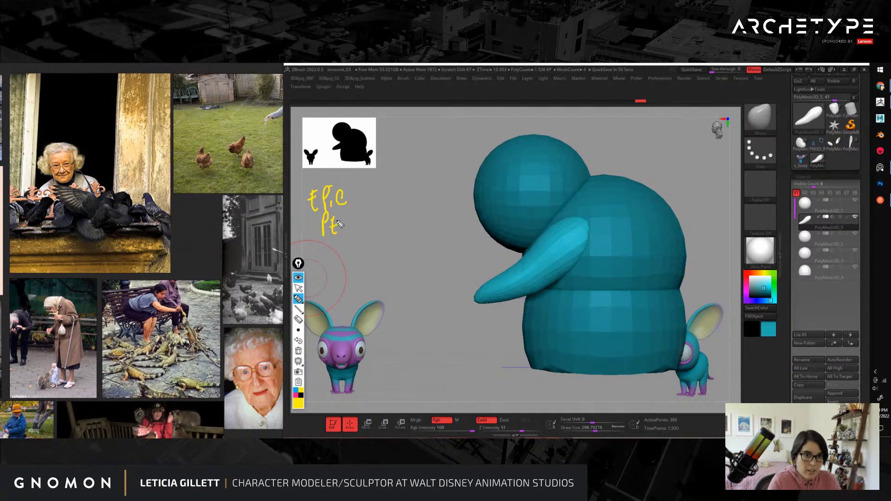
pyautogui.click(298, 351)
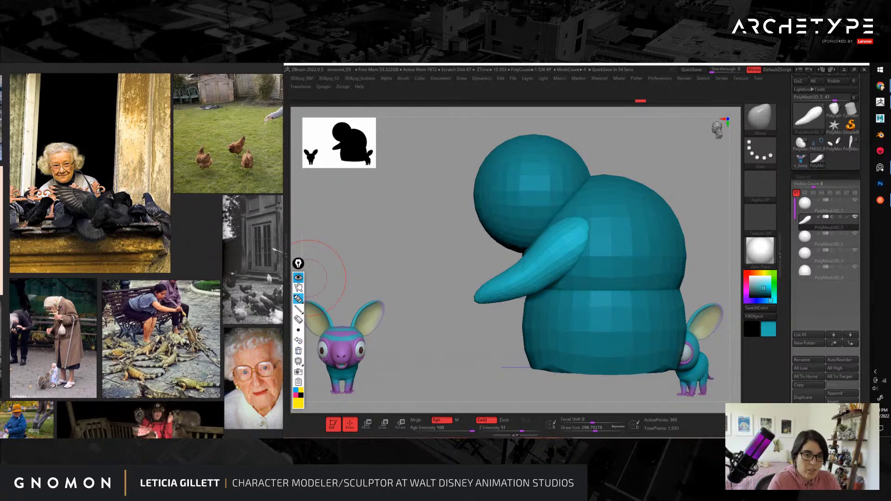
pyautogui.click(298, 287)
pyautogui.click(300, 278)
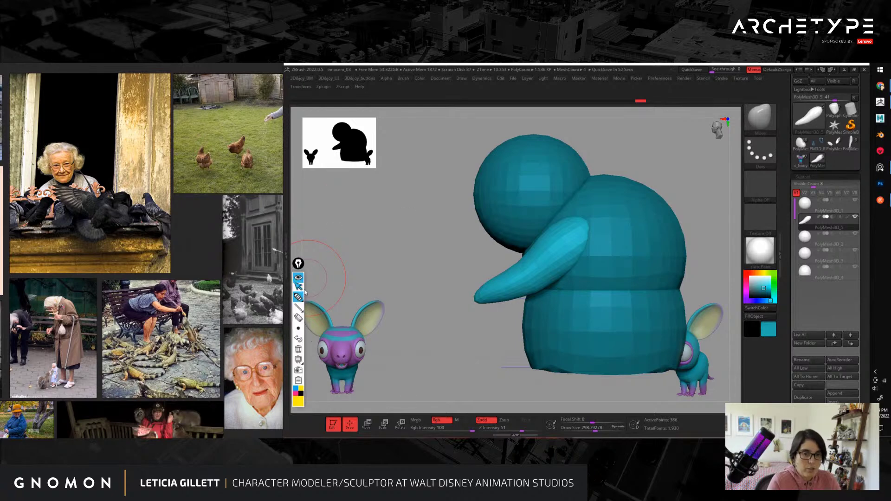
# Step: Refine the arm's shape with the Move brush at smaller draw sizes, checking it from above
pyautogui.click(397, 252)
pyautogui.press('s')
pyautogui.moveTo(527, 268)
pyautogui.mouseDown()
pyautogui.moveTo(514, 263)
pyautogui.moveTo(527, 265)
pyautogui.moveTo(511, 274)
pyautogui.moveTo(534, 281)
pyautogui.moveTo(500, 309)
pyautogui.moveTo(498, 297)
pyautogui.moveTo(524, 301)
pyautogui.mouseUp()
pyautogui.press('s')
pyautogui.press('s')
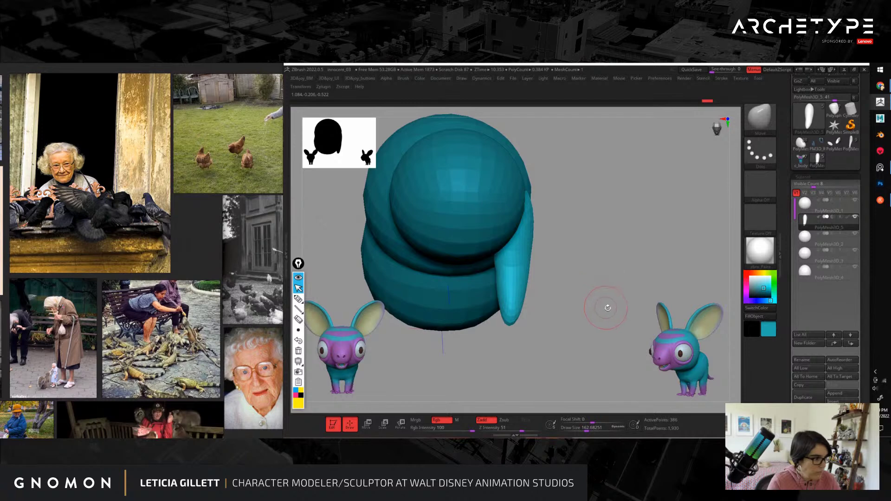
# Step: Scale the arm up uniformly to about 1.09 times its size with the gizmo in side view
pyautogui.keyDown('shift'); pyautogui.moveTo(608, 308); pyautogui.dragTo(513, 351); pyautogui.keyUp('shift')
pyautogui.press('w')
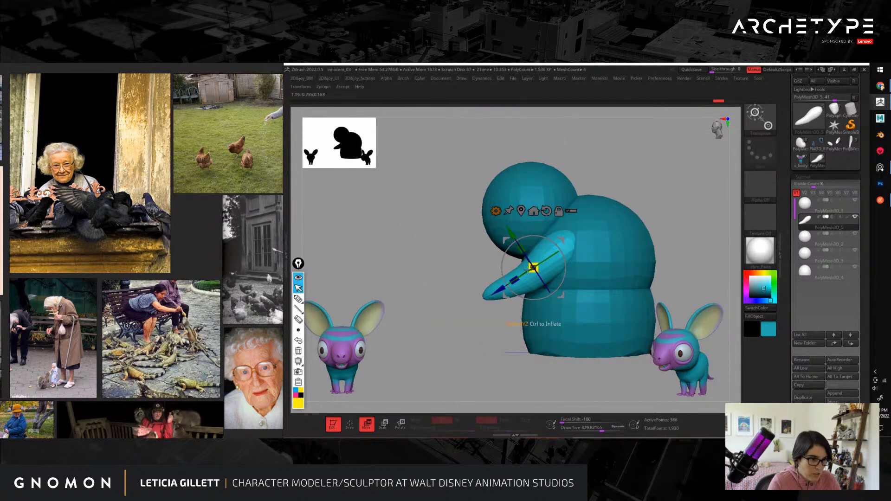
pyautogui.moveTo(531, 268); pyautogui.dragTo(510, 279)
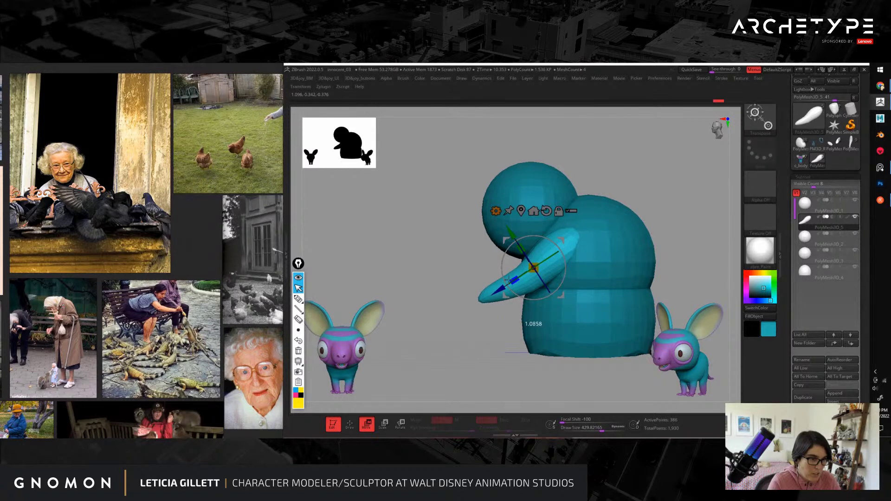
# Step: Select the lower body in side view and adjust its front and back contours beneath the torso
pyautogui.press('q')
pyautogui.moveTo(501, 372)
pyautogui.keyDown('alt'); pyautogui.mouseDown()
pyautogui.moveTo(501, 334)
pyautogui.moveTo(565, 333)
pyautogui.mouseUp(); pyautogui.keyUp('alt')
pyautogui.keyDown('alt'); pyautogui.moveTo(581, 290); pyautogui.dragTo(596, 320); pyautogui.keyUp('alt')
pyautogui.keyDown('alt'); pyautogui.click(517, 292); pyautogui.keyUp('alt')
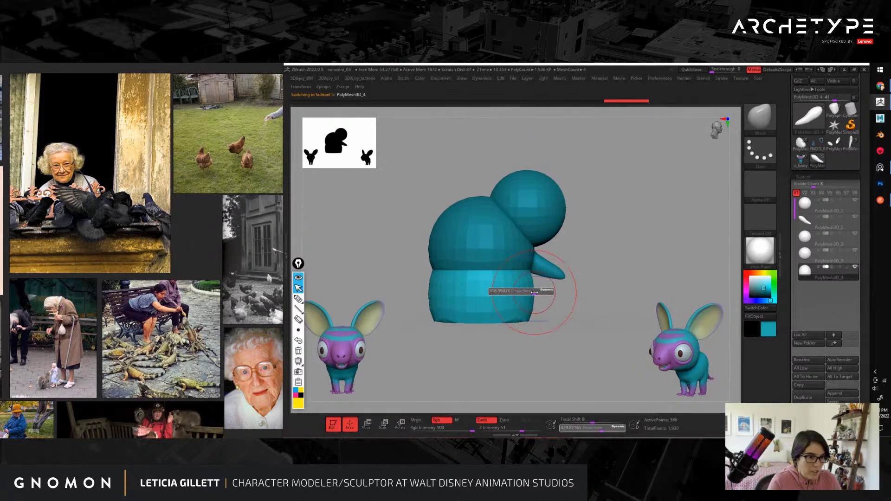
pyautogui.keyDown('alt'); pyautogui.click(513, 249); pyautogui.keyUp('alt')
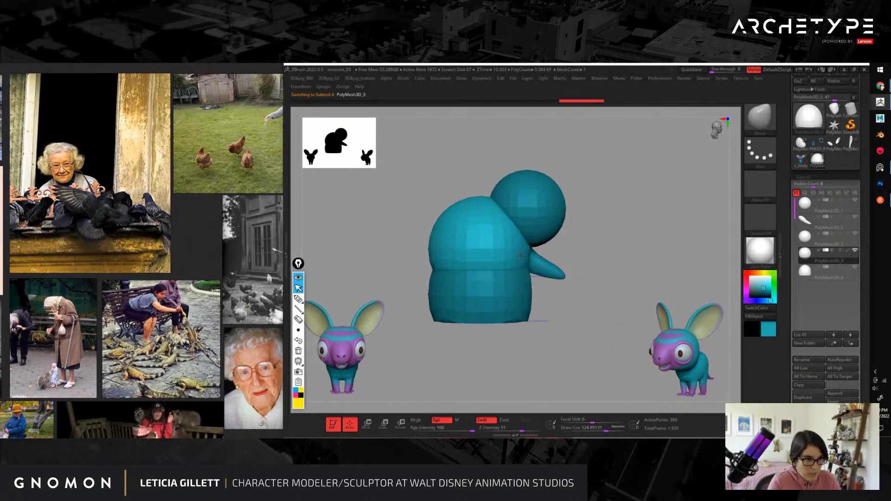
pyautogui.keyDown('alt'); pyautogui.click(524, 277); pyautogui.keyUp('alt')
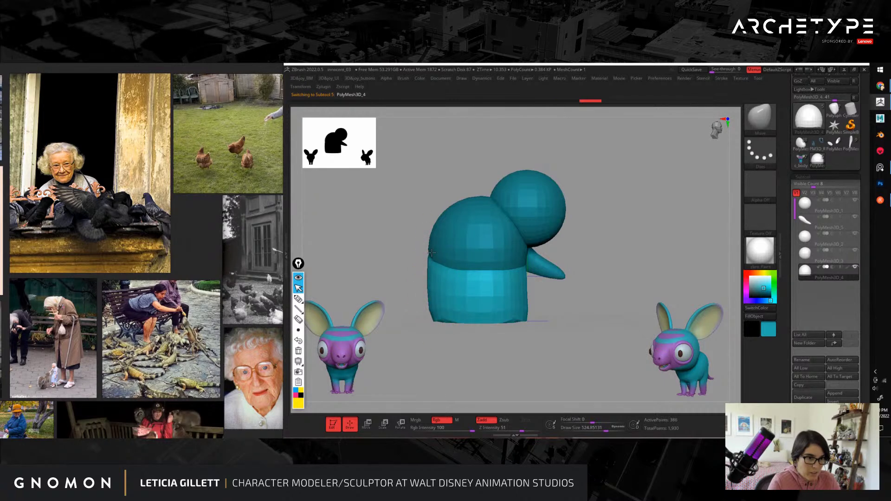
# Step: Enlarge the silhouette thumbnail and trace the figure's outline in yellow, adding an arrow pointing at it
pyautogui.moveTo(373, 164); pyautogui.dragTo(461, 225)
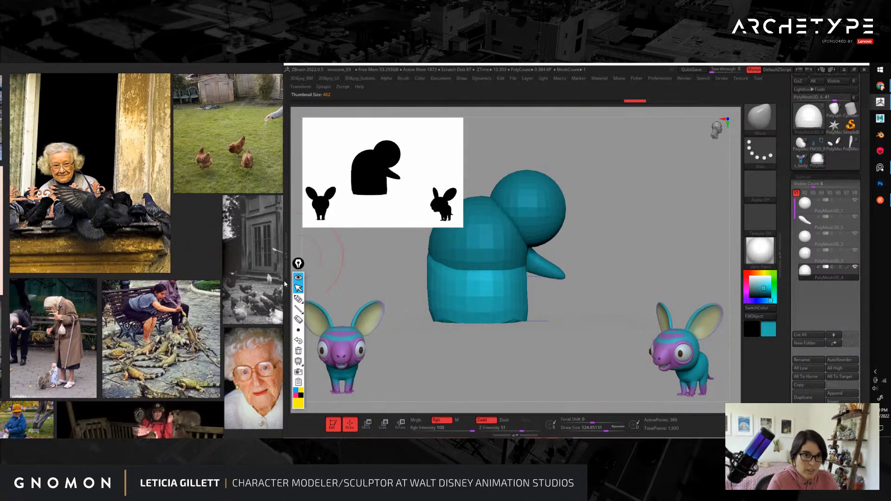
pyautogui.click(298, 300)
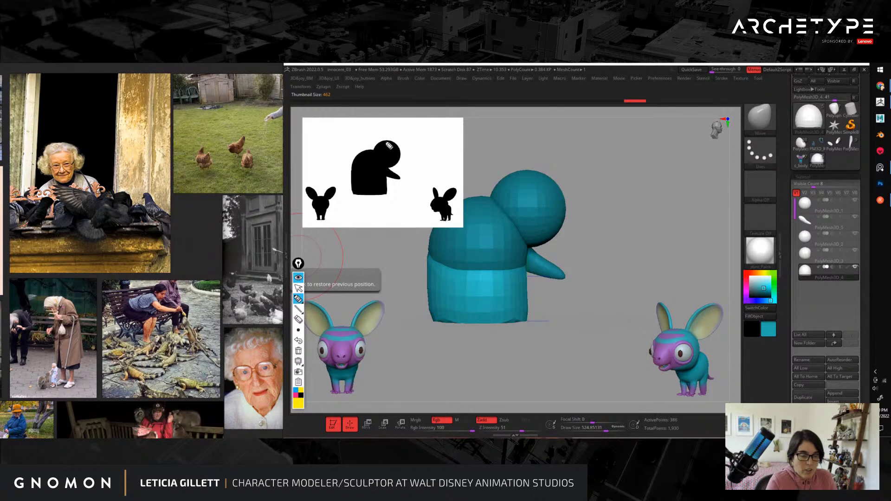
pyautogui.moveTo(375, 148)
pyautogui.mouseDown()
pyautogui.moveTo(384, 144)
pyautogui.moveTo(356, 160)
pyautogui.moveTo(354, 194)
pyautogui.moveTo(406, 179)
pyautogui.mouseUp()
pyautogui.moveTo(421, 132)
pyautogui.mouseDown()
pyautogui.moveTo(407, 148)
pyautogui.moveTo(420, 147)
pyautogui.mouseUp()
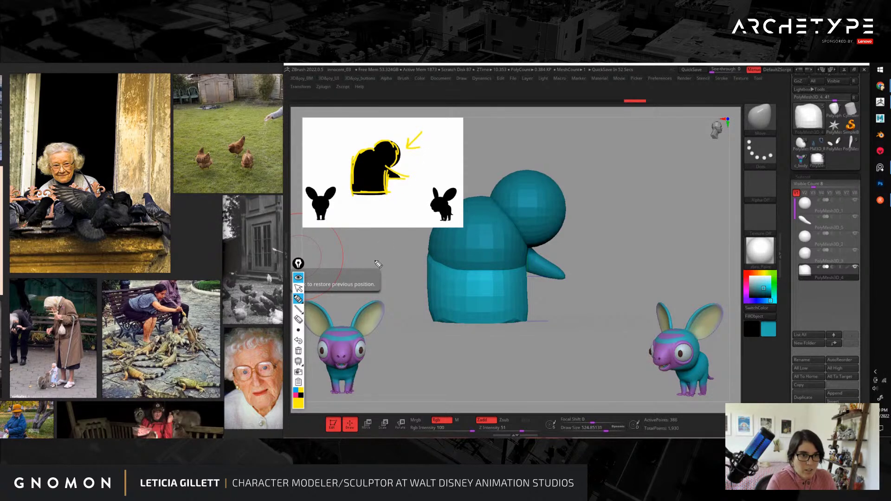
# Step: Clear the yellow annotations and shrink the silhouette thumbnail
pyautogui.click(299, 351)
pyautogui.click(298, 288)
pyautogui.moveTo(635, 206); pyautogui.dragTo(604, 233)
pyautogui.moveTo(446, 210); pyautogui.dragTo(362, 154)
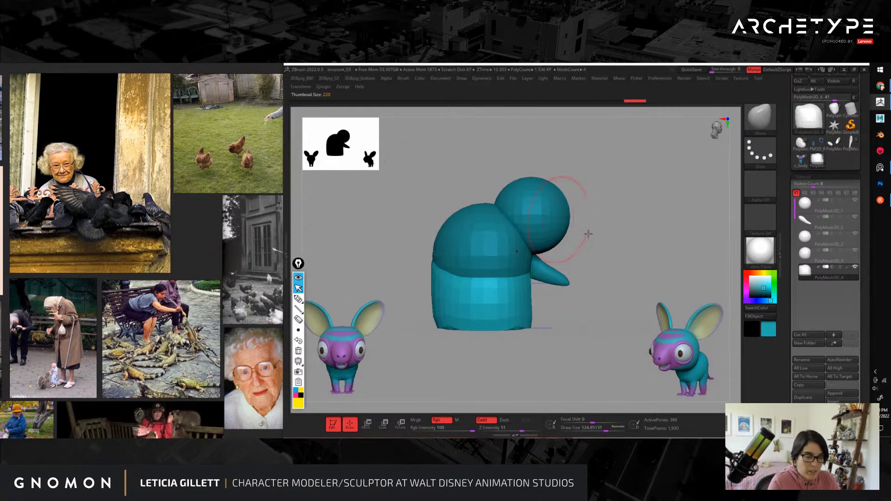
# Step: Pull the lower body's upper edge and sides into shape against the torso in side and front views
pyautogui.keyDown('alt'); pyautogui.moveTo(589, 233); pyautogui.dragTo(603, 257); pyautogui.keyUp('alt')
pyautogui.moveTo(456, 277); pyautogui.dragTo(457, 273)
pyautogui.keyDown('shift'); pyautogui.moveTo(626, 241); pyautogui.dragTo(589, 244); pyautogui.keyUp('shift')
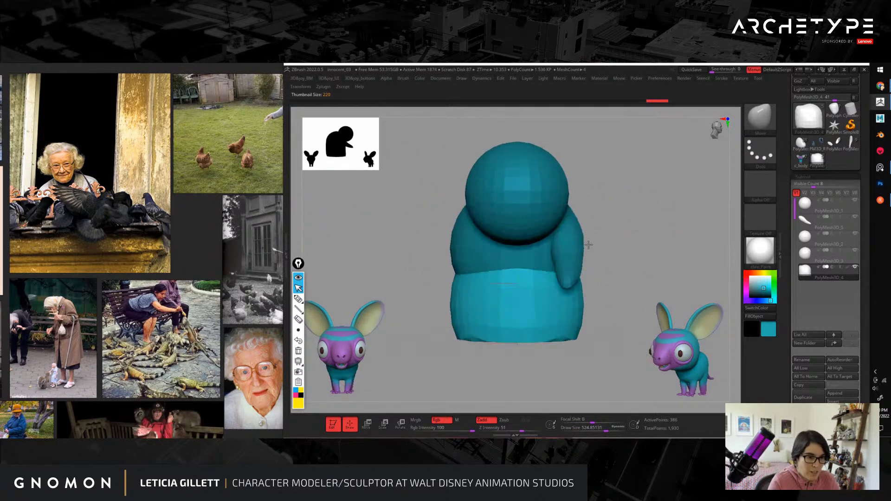
pyautogui.moveTo(458, 275); pyautogui.dragTo(453, 258)
pyautogui.moveTo(453, 295); pyautogui.dragTo(451, 293)
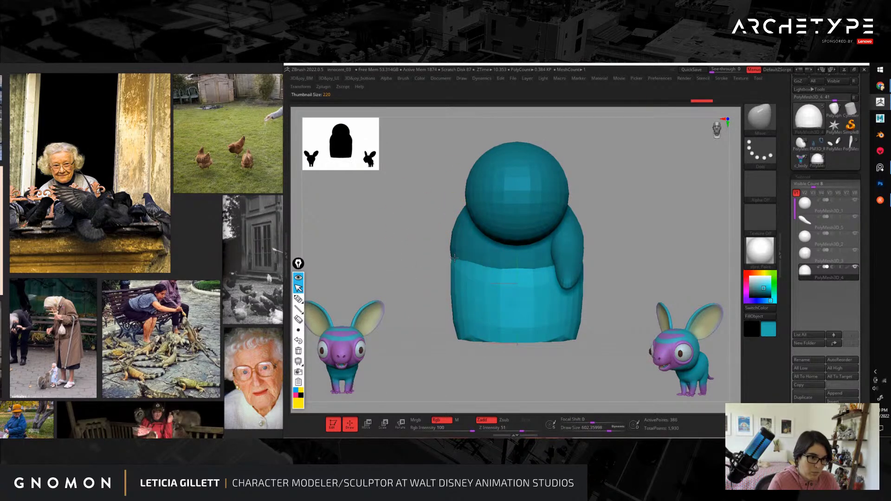
# Step: Try to adjust the upper torso's front contour beside the arm, and undo the last change
pyautogui.moveTo(600, 236); pyautogui.dragTo(511, 362)
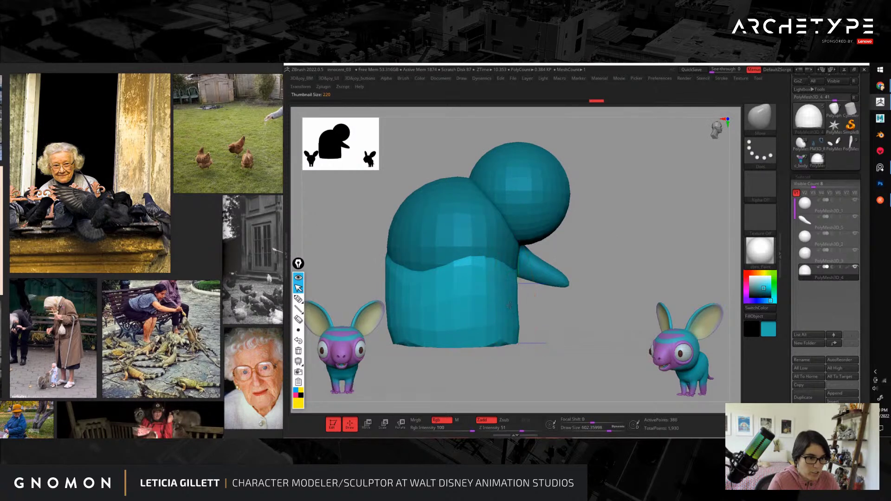
pyautogui.keyDown('alt'); pyautogui.click(511, 261); pyautogui.keyUp('alt')
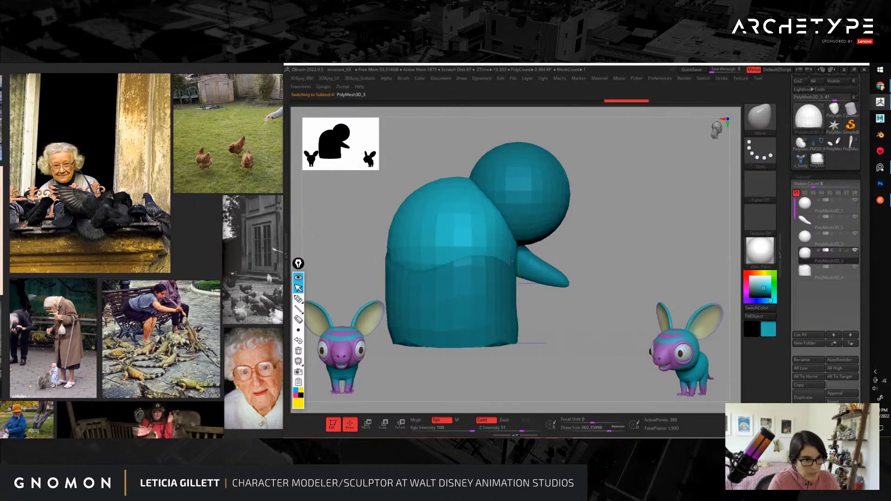
pyautogui.moveTo(510, 261); pyautogui.dragTo(514, 260)
pyautogui.moveTo(589, 274)
pyautogui.keyDown('shift'); pyautogui.mouseDown()
pyautogui.moveTo(492, 260)
pyautogui.moveTo(399, 263)
pyautogui.mouseUp(); pyautogui.keyUp('shift')
pyautogui.hotkey('ctrl', 'z')
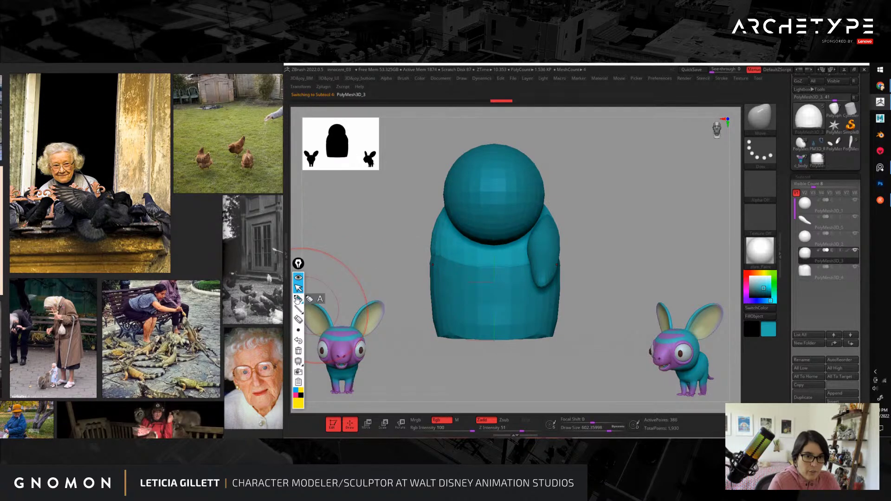
# Step: Mark the front silhouette in the thumbnail with a yellow arrow and a magenta outline, and clear the annotations
pyautogui.click(298, 299)
pyautogui.moveTo(389, 111)
pyautogui.mouseDown()
pyautogui.moveTo(356, 132)
pyautogui.moveTo(374, 130)
pyautogui.mouseUp()
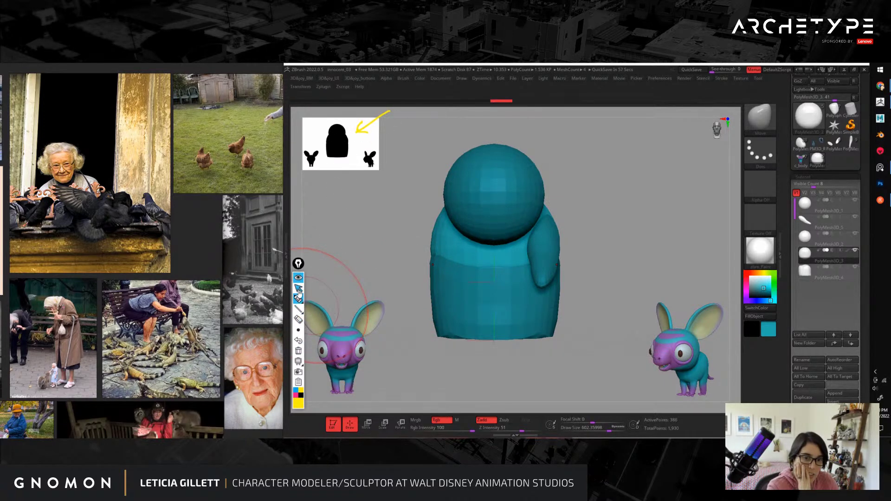
pyautogui.click(298, 398)
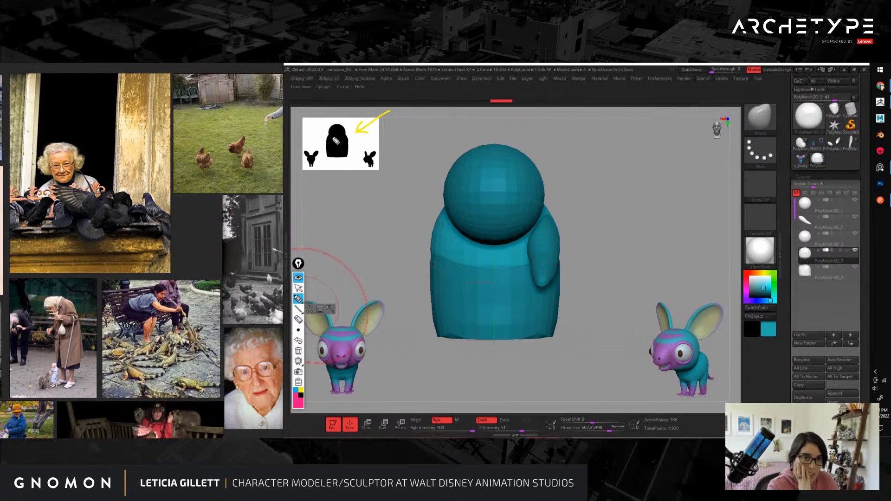
pyautogui.moveTo(328, 135)
pyautogui.mouseDown()
pyautogui.moveTo(345, 138)
pyautogui.moveTo(338, 157)
pyautogui.mouseUp()
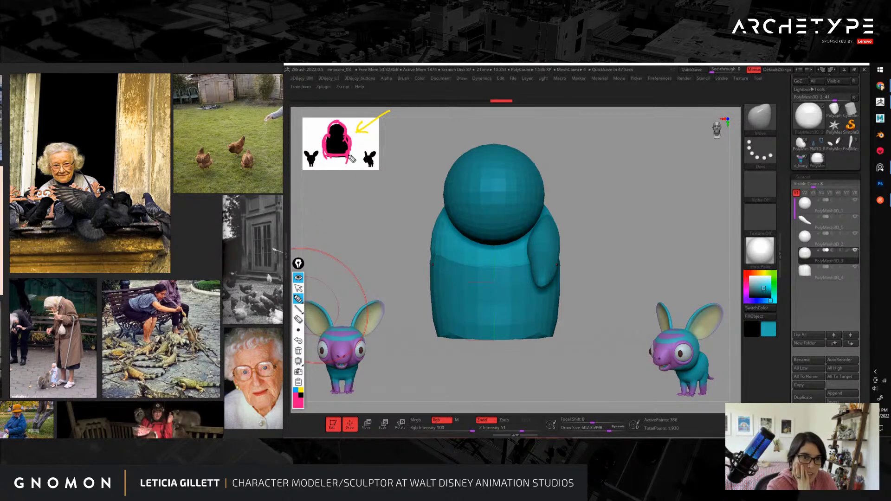
pyautogui.click(298, 351)
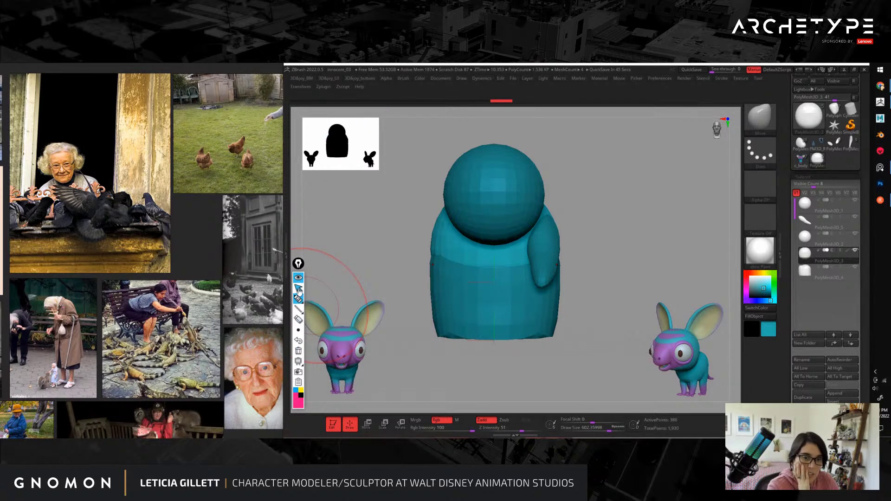
pyautogui.click(298, 288)
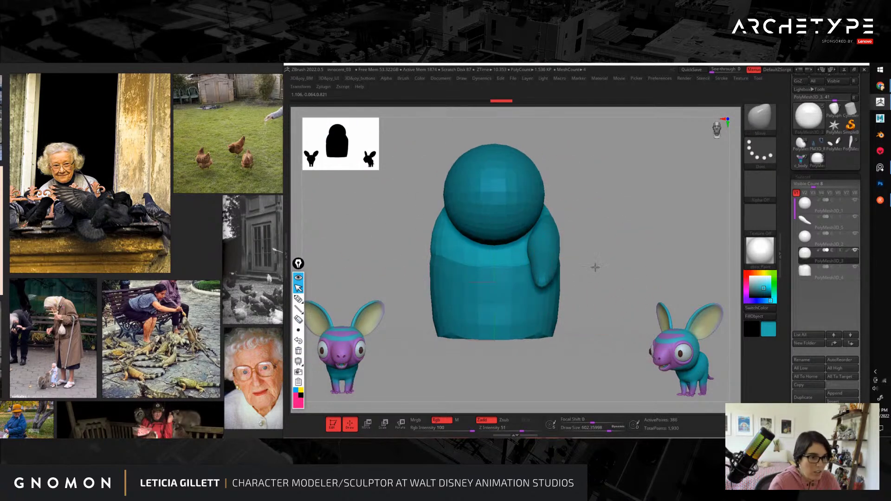
# Step: Refine the upper torso's side contour in front view and nudge the arm with the transform gizmo
pyautogui.moveTo(594, 267); pyautogui.dragTo(589, 274)
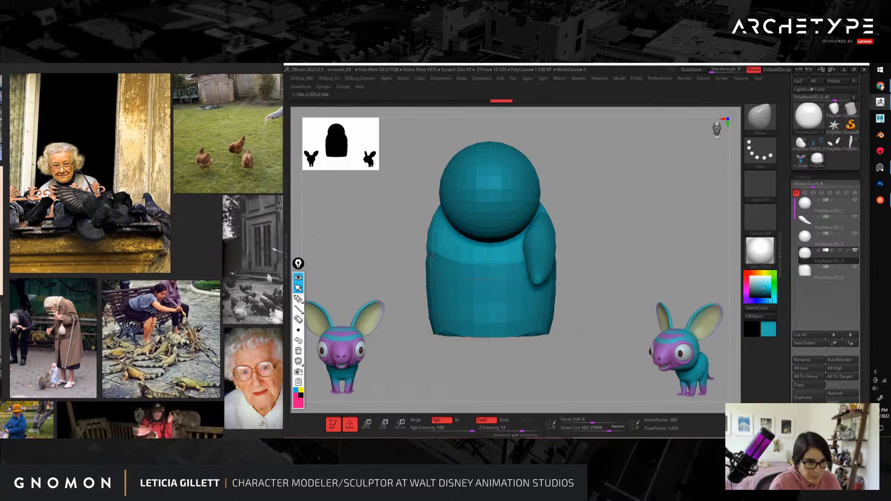
pyautogui.press('s')
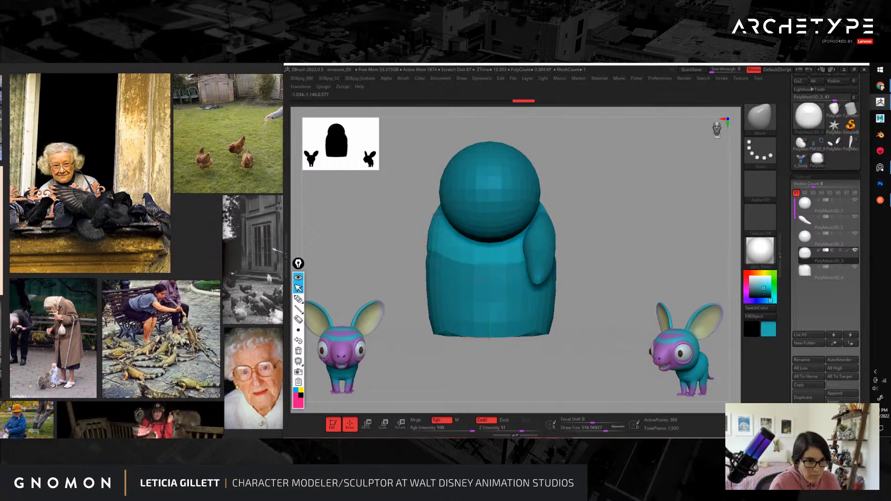
pyautogui.keyDown('alt'); pyautogui.click(546, 219); pyautogui.keyUp('alt')
pyautogui.press('w')
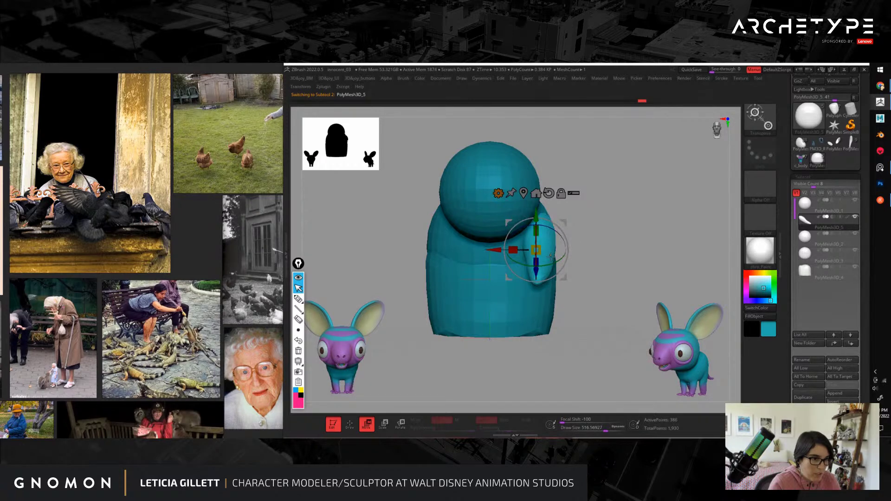
pyautogui.moveTo(551, 257); pyautogui.dragTo(556, 263)
pyautogui.press('q')
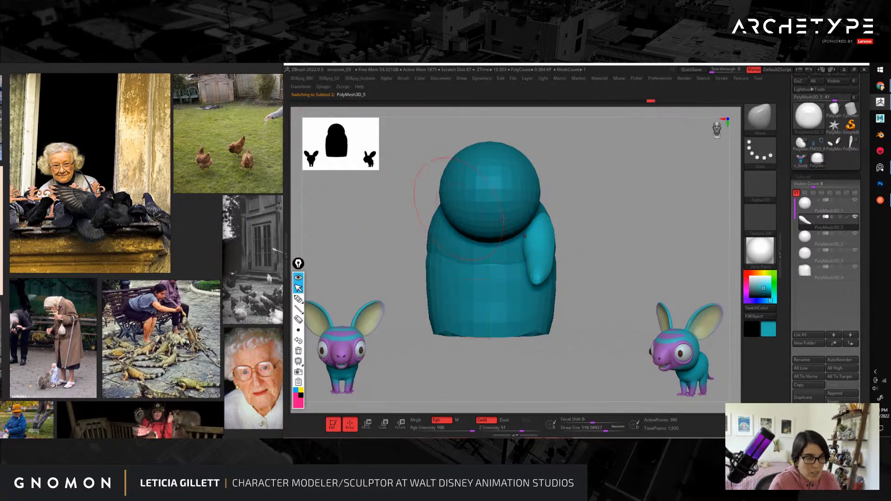
# Step: Reshape the arm's inner side from below using a smaller Move brush
pyautogui.moveTo(602, 237); pyautogui.dragTo(603, 288)
pyautogui.press('[')
pyautogui.press('[')
pyautogui.press('[')
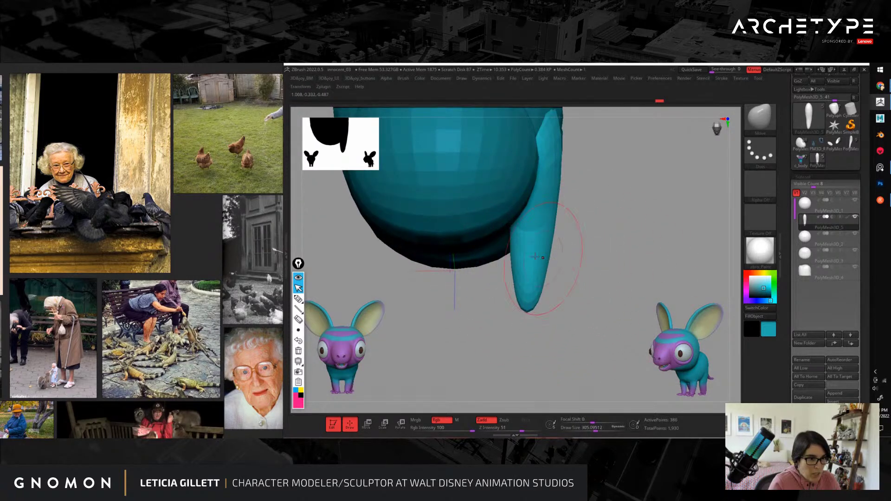
pyautogui.moveTo(507, 263); pyautogui.dragTo(511, 263)
pyautogui.moveTo(603, 263); pyautogui.dragTo(599, 204)
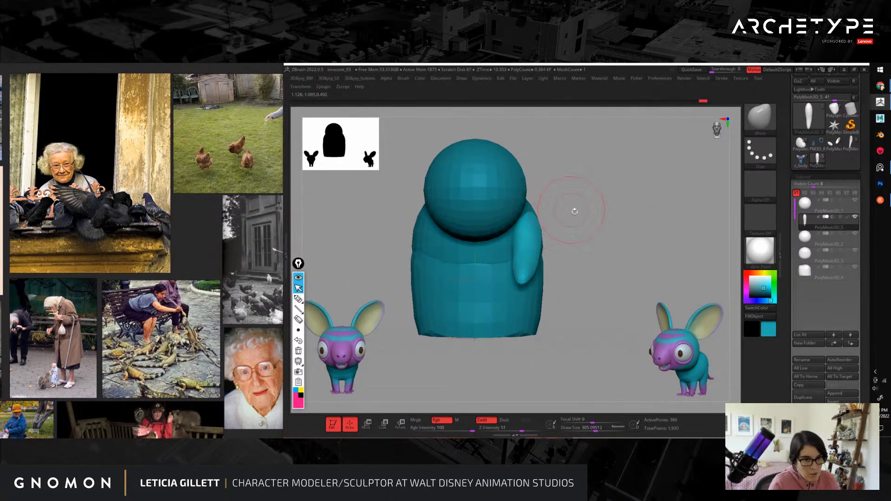
# Step: Sketch the arms and a flared garment outline in magenta over the front view, and clear the annotations
pyautogui.keyDown('alt'); pyautogui.moveTo(574, 211); pyautogui.dragTo(587, 210); pyautogui.keyUp('alt')
pyautogui.click(298, 299)
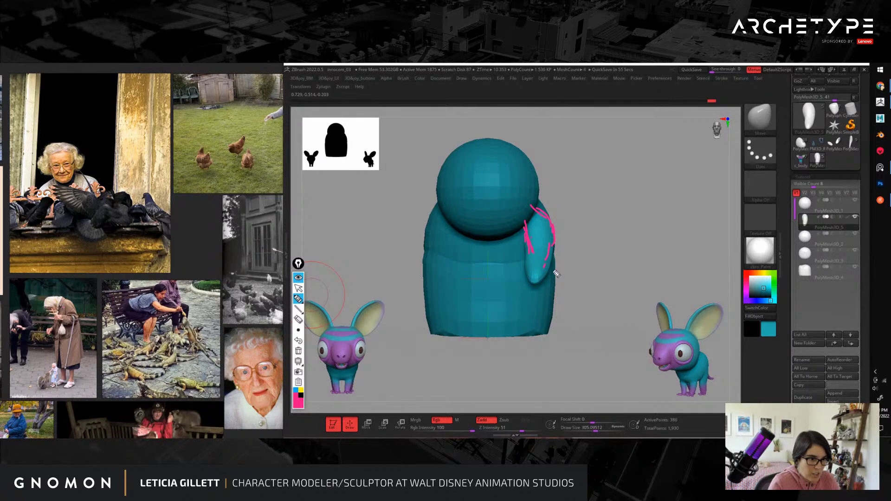
pyautogui.moveTo(459, 210)
pyautogui.mouseDown()
pyautogui.moveTo(444, 285)
pyautogui.moveTo(439, 279)
pyautogui.moveTo(465, 306)
pyautogui.mouseUp()
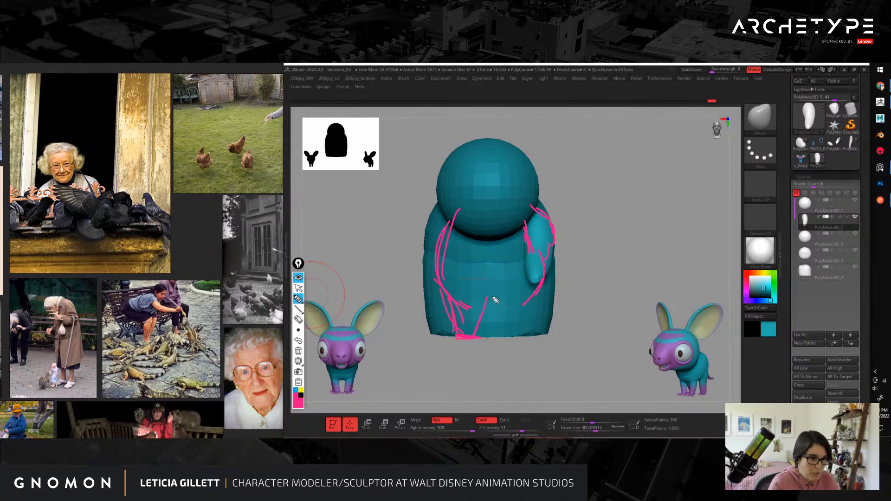
pyautogui.moveTo(451, 211)
pyautogui.mouseDown()
pyautogui.moveTo(425, 254)
pyautogui.moveTo(429, 333)
pyautogui.mouseUp()
pyautogui.moveTo(423, 273); pyautogui.dragTo(402, 335)
pyautogui.moveTo(561, 238); pyautogui.dragTo(581, 334)
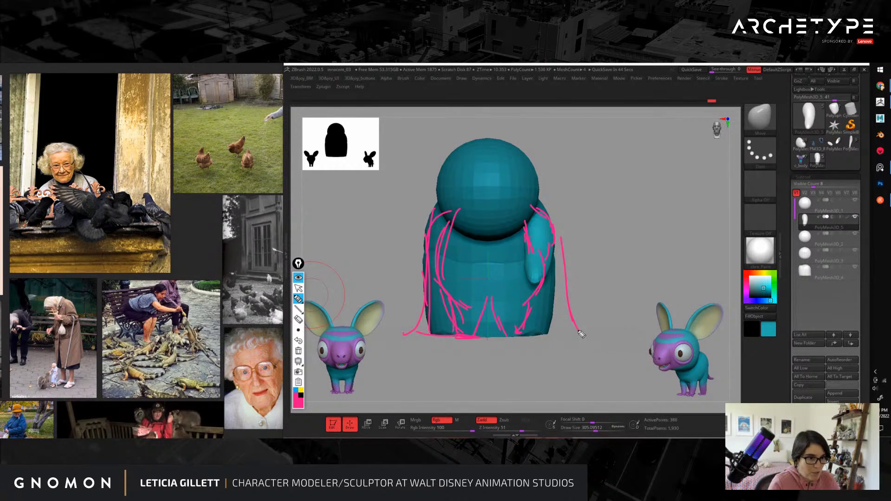
pyautogui.click(298, 351)
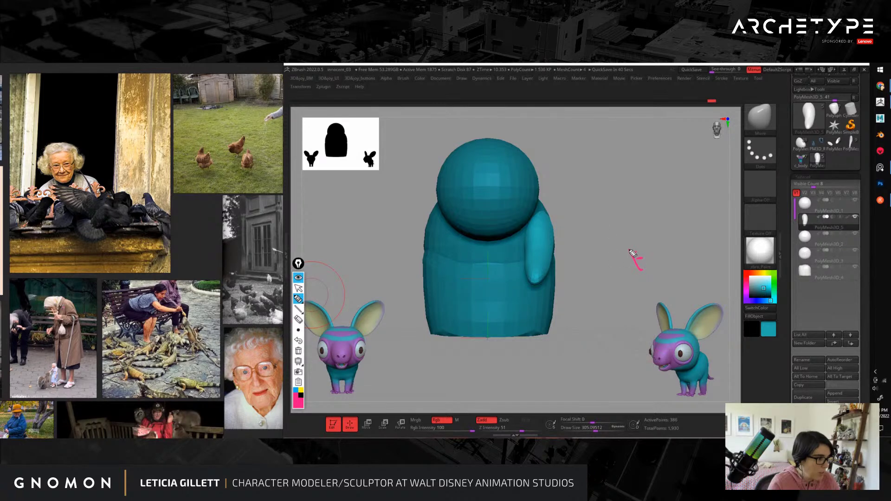
pyautogui.click(299, 352)
pyautogui.click(298, 288)
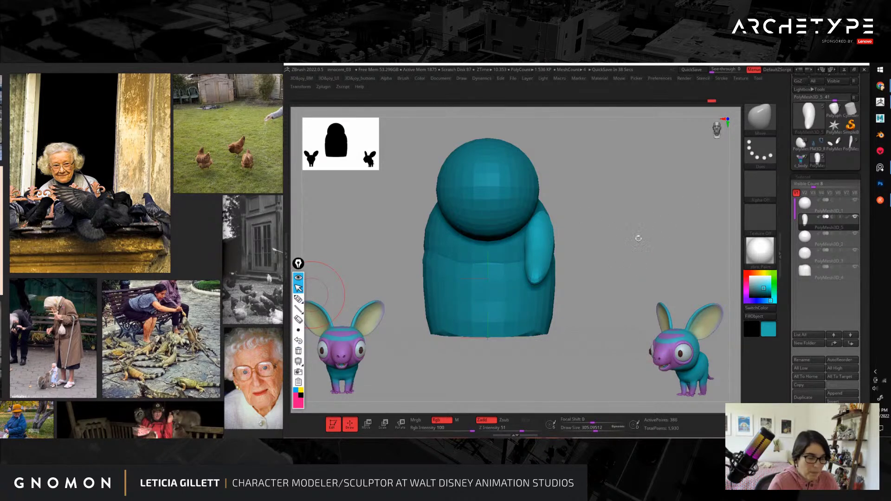
# Step: Mirror the arm to the opposite side of the body within the same subtool
pyautogui.moveTo(636, 238)
pyautogui.keyDown('shift'); pyautogui.mouseDown()
pyautogui.moveTo(629, 260)
pyautogui.moveTo(607, 224)
pyautogui.moveTo(607, 255)
pyautogui.moveTo(667, 252)
pyautogui.moveTo(626, 249)
pyautogui.mouseUp(); pyautogui.keyUp('shift')
pyautogui.press('f')
pyautogui.rightClick(588, 233)
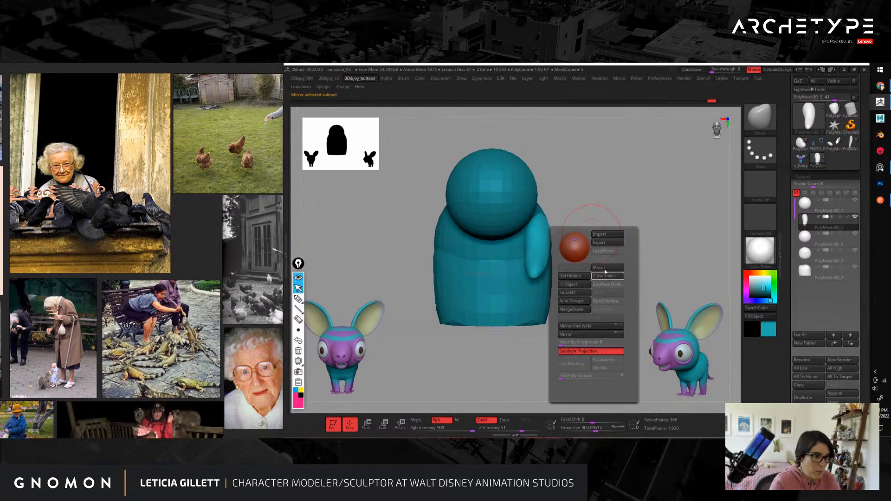
pyautogui.click(604, 274)
pyautogui.click(542, 241)
pyautogui.press('f')
pyautogui.press('f')
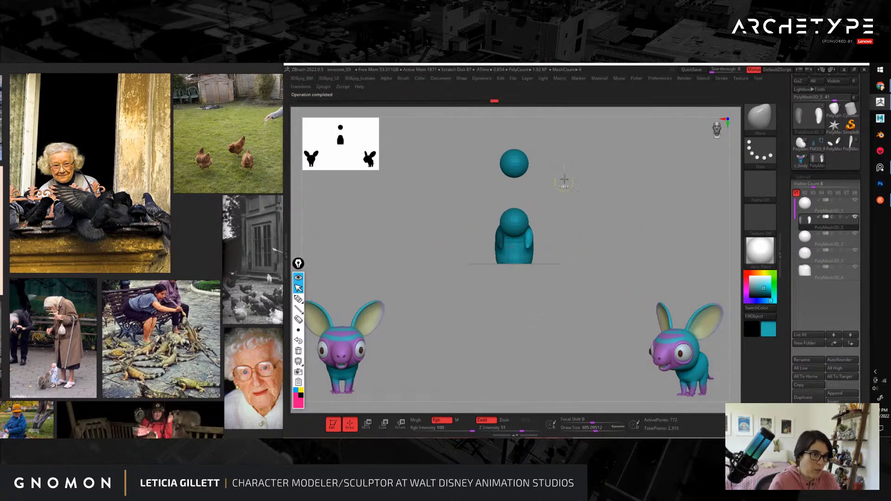
# Step: Select the head sphere and lower it slightly toward the torso in side view with the move gizmo
pyautogui.moveTo(593, 238); pyautogui.dragTo(659, 288)
pyautogui.keyDown('alt'); pyautogui.click(503, 222); pyautogui.keyUp('alt')
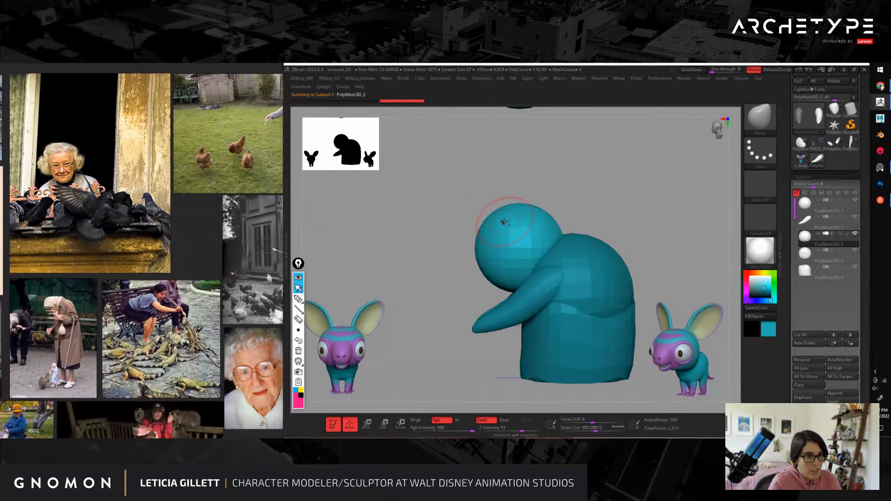
pyautogui.keyDown('alt'); pyautogui.moveTo(587, 203); pyautogui.dragTo(572, 144); pyautogui.keyUp('alt')
pyautogui.keyDown('shift'); pyautogui.moveTo(573, 222); pyautogui.dragTo(626, 242); pyautogui.keyUp('shift')
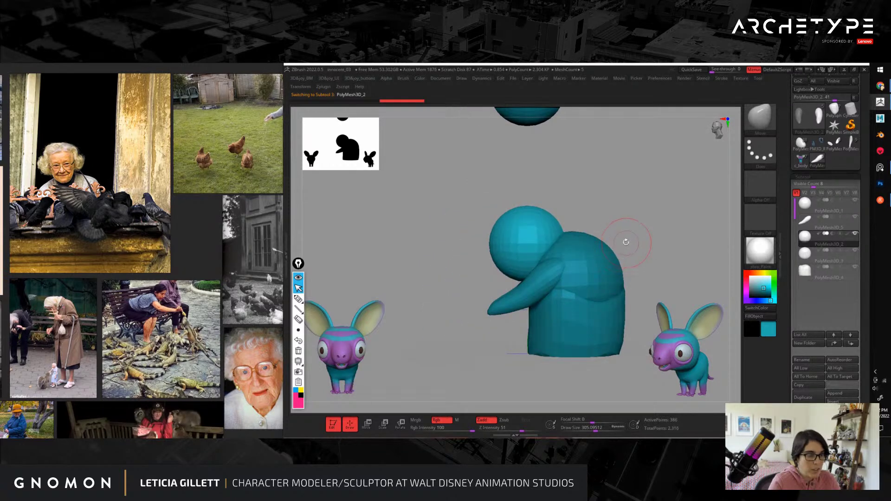
pyautogui.press('w')
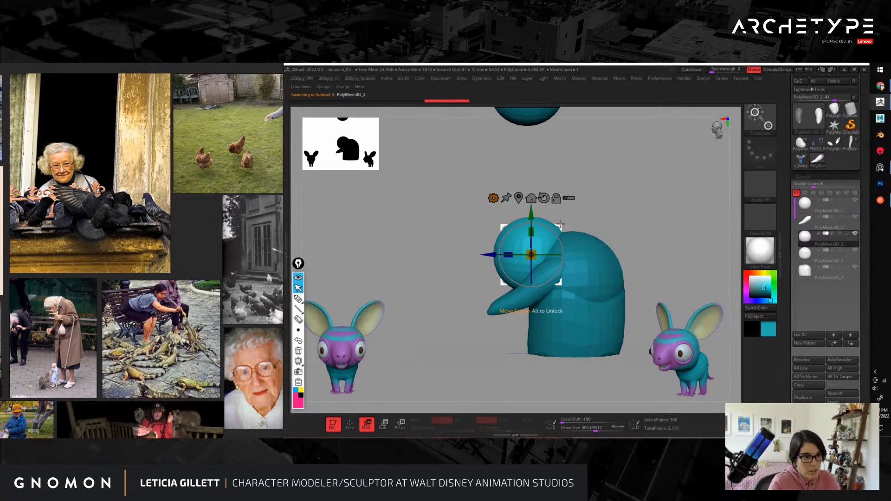
pyautogui.keyDown('shift'); pyautogui.moveTo(561, 212); pyautogui.dragTo(625, 246); pyautogui.keyUp('shift')
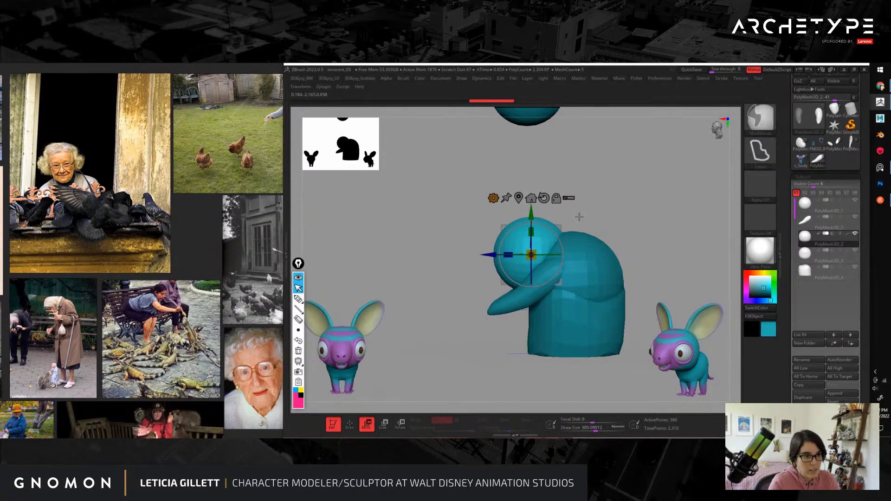
pyautogui.moveTo(592, 203)
pyautogui.keyDown('shift'); pyautogui.mouseDown()
pyautogui.moveTo(628, 213)
pyautogui.moveTo(560, 211)
pyautogui.moveTo(621, 222)
pyautogui.moveTo(620, 240)
pyautogui.moveTo(588, 293)
pyautogui.moveTo(611, 271)
pyautogui.mouseUp(); pyautogui.keyUp('shift')
# Step: Duplicate the spare sphere above the character and bring the copy down to the front of the head in side view
pyautogui.press('q')
pyautogui.press('b')
pyautogui.press('m')
pyautogui.press('v')
pyautogui.keyDown('alt'); pyautogui.click(509, 175); pyautogui.keyUp('alt')
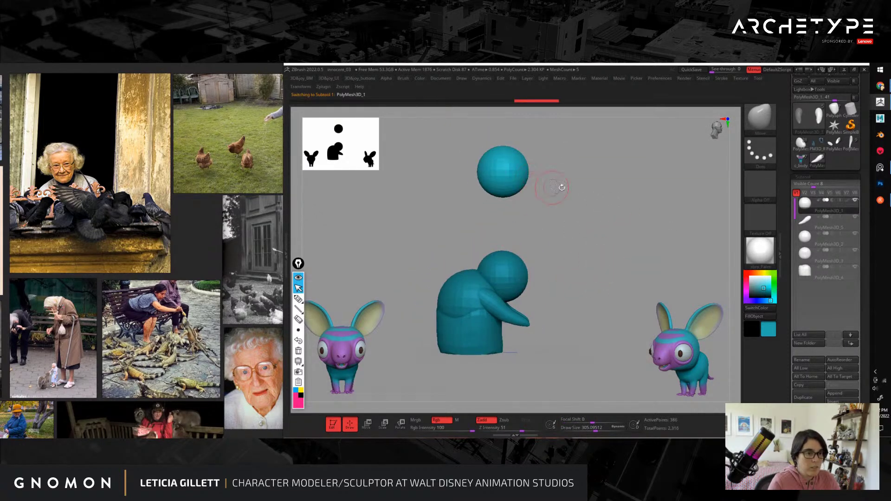
pyautogui.keyDown('alt'); pyautogui.moveTo(557, 189); pyautogui.dragTo(596, 239); pyautogui.keyUp('alt')
pyautogui.press('w')
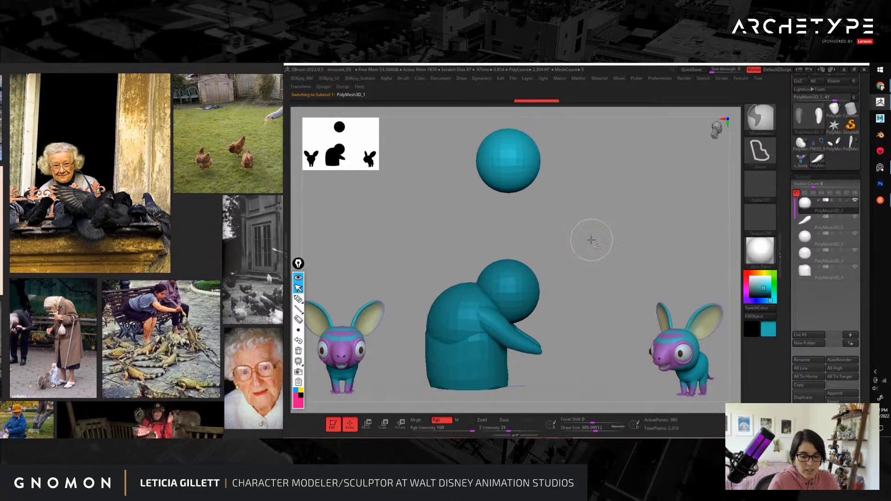
pyautogui.keyDown('ctrl'); pyautogui.click(535, 153); pyautogui.keyUp('ctrl')
pyautogui.keyDown('ctrl'); pyautogui.moveTo(531, 135); pyautogui.dragTo(543, 272); pyautogui.keyUp('ctrl')
# Step: Scale the sphere copy down and seat it against the lower front of the head as the lower face
pyautogui.keyDown('alt'); pyautogui.moveTo(579, 240); pyautogui.dragTo(613, 235); pyautogui.keyUp('alt')
pyautogui.moveTo(514, 217); pyautogui.dragTo(516, 233)
pyautogui.keyDown('shift'); pyautogui.moveTo(636, 235); pyautogui.dragTo(615, 239); pyautogui.keyUp('shift')
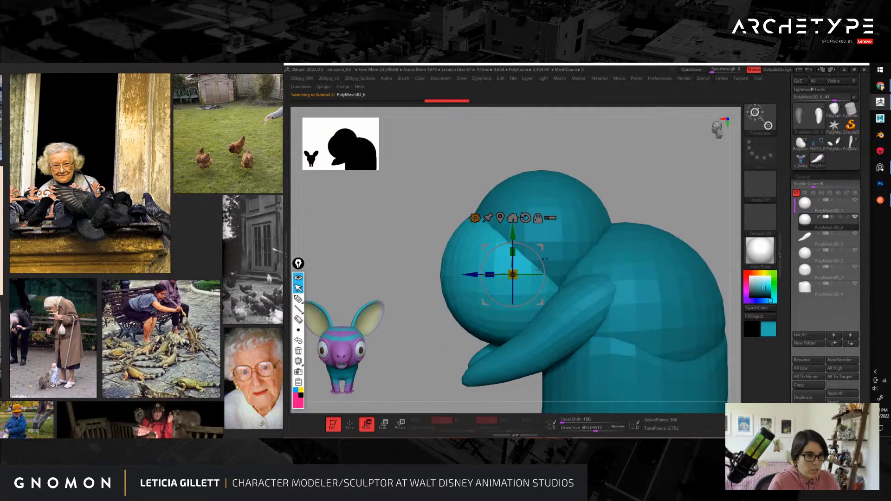
pyautogui.moveTo(512, 275); pyautogui.dragTo(493, 278)
pyautogui.moveTo(542, 243); pyautogui.dragTo(540, 245)
pyautogui.keyDown('shift'); pyautogui.moveTo(444, 322); pyautogui.dragTo(469, 320); pyautogui.keyUp('shift')
# Step: Slightly flatten and narrow the head sphere and widen the lower-face sphere in front view with an enlarged Move brush
pyautogui.keyDown('alt'); pyautogui.click(542, 225); pyautogui.keyUp('alt')
pyautogui.press('q')
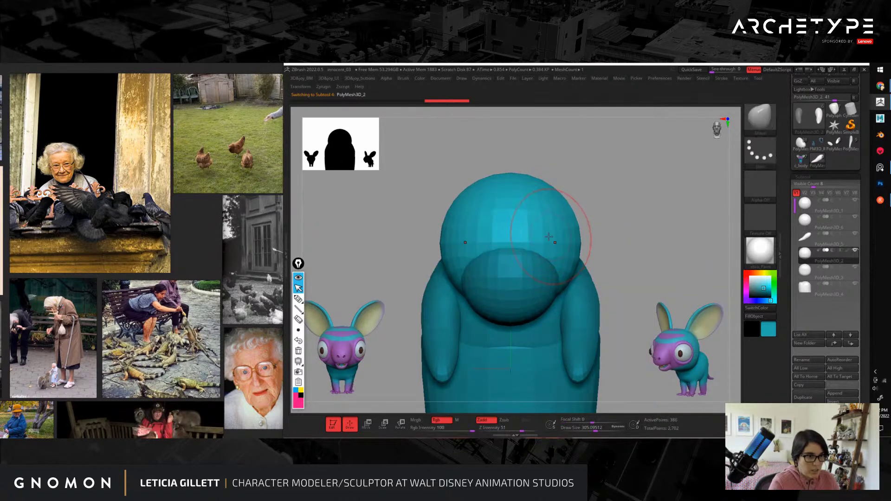
pyautogui.press('s')
pyautogui.moveTo(559, 247); pyautogui.dragTo(568, 248)
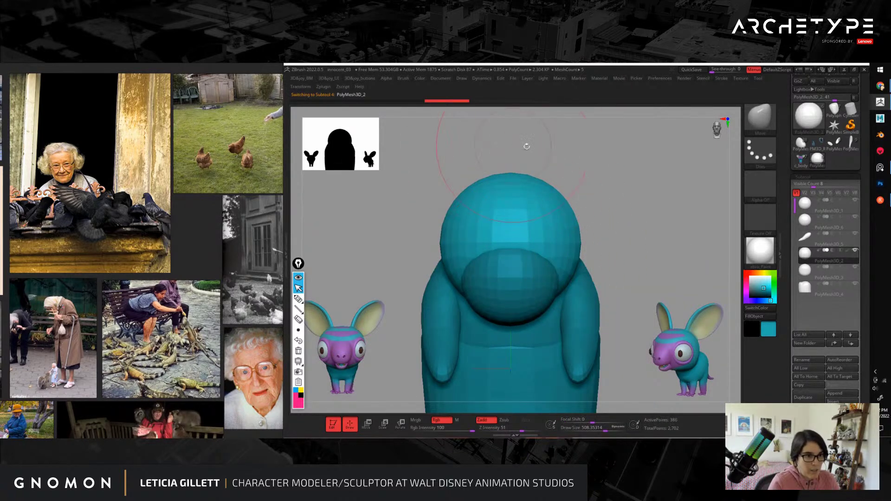
pyautogui.press('s')
pyautogui.moveTo(513, 187); pyautogui.dragTo(518, 185)
pyautogui.press('s')
pyautogui.moveTo(566, 264); pyautogui.dragTo(572, 266)
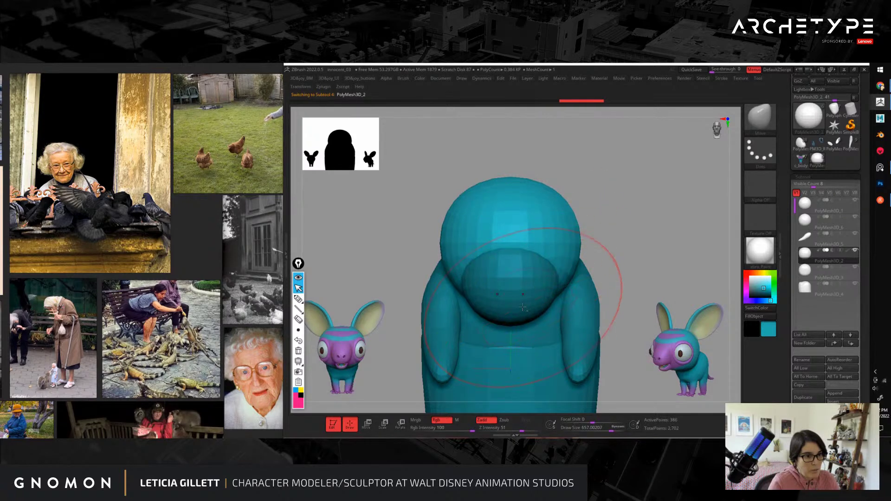
pyautogui.keyDown('alt'); pyautogui.click(539, 314); pyautogui.keyUp('alt')
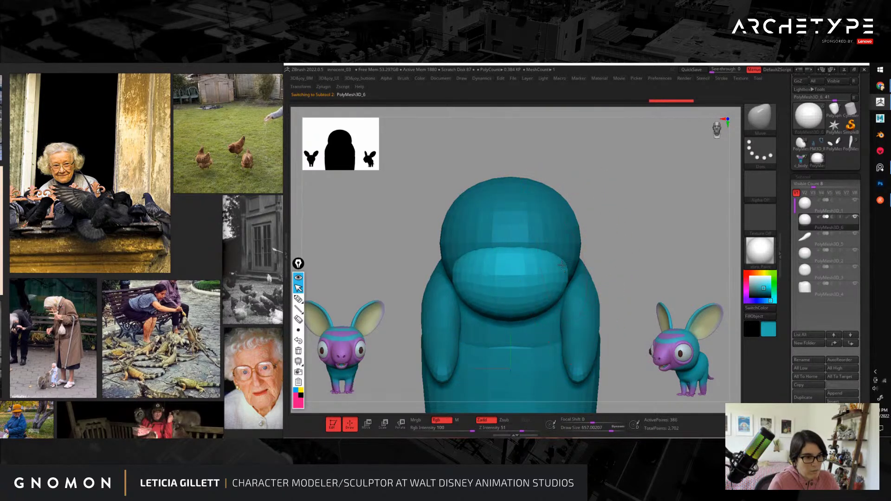
pyautogui.keyDown('alt'); pyautogui.click(574, 244); pyautogui.keyUp('alt')
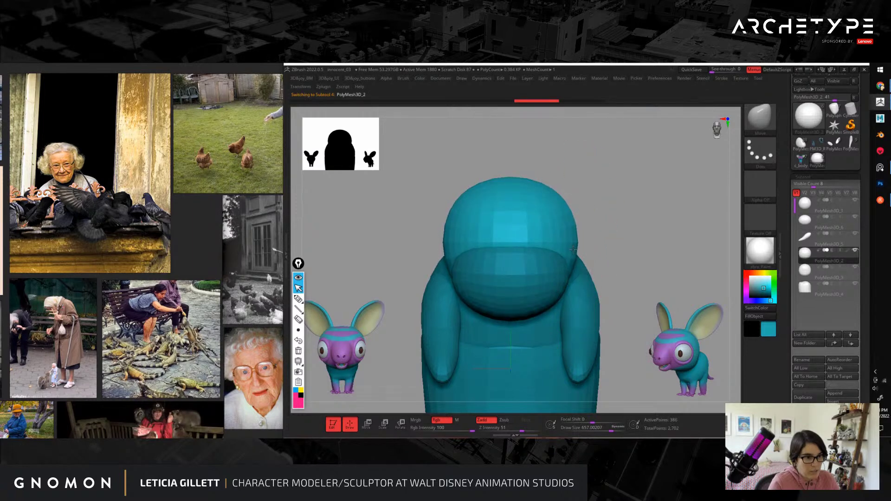
# Step: Sketch the forehead, nose, smile, chin and a long pointed ear in magenta over the side view of the head
pyautogui.keyDown('alt'); pyautogui.moveTo(639, 237); pyautogui.dragTo(461, 263); pyautogui.keyUp('alt')
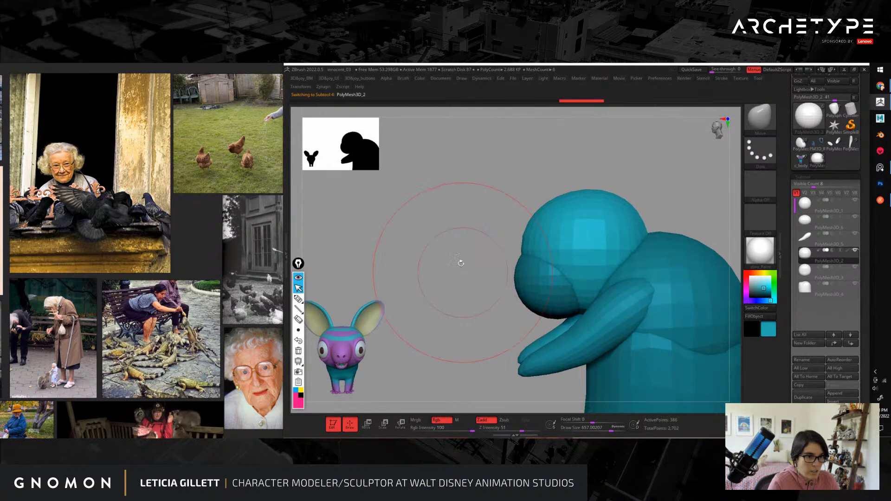
pyautogui.click(298, 299)
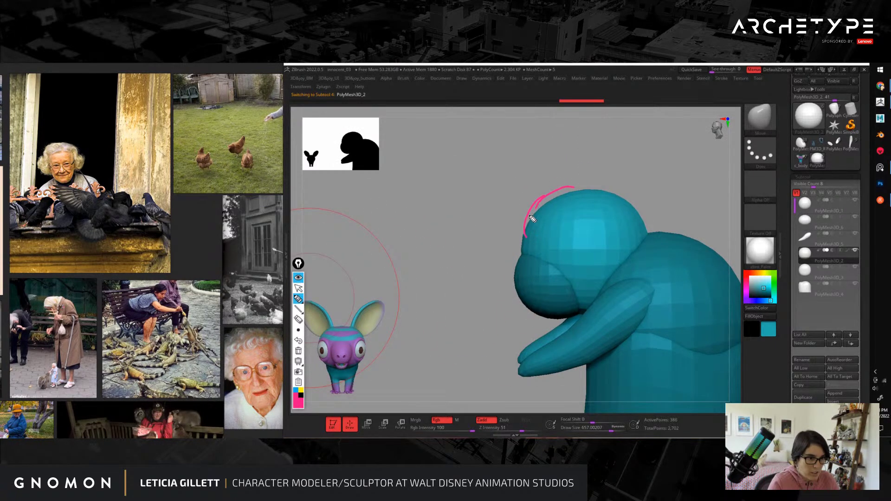
pyautogui.moveTo(518, 259); pyautogui.dragTo(510, 273)
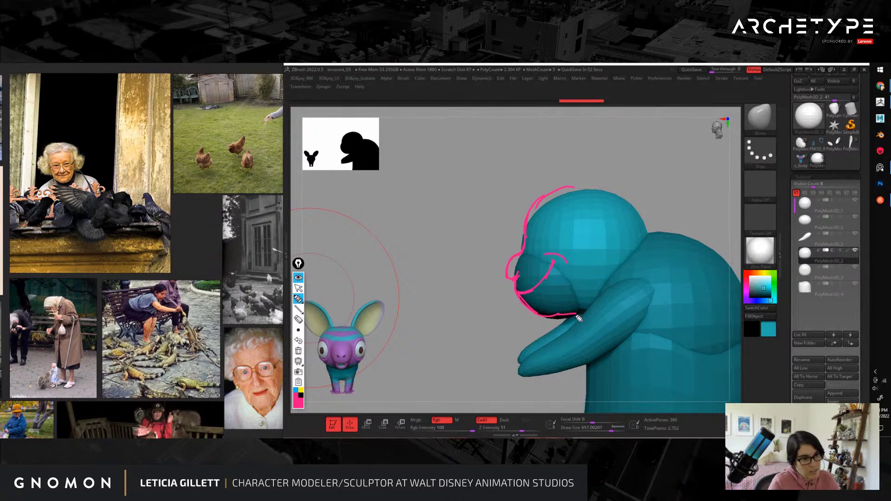
pyautogui.moveTo(585, 182); pyautogui.dragTo(641, 203)
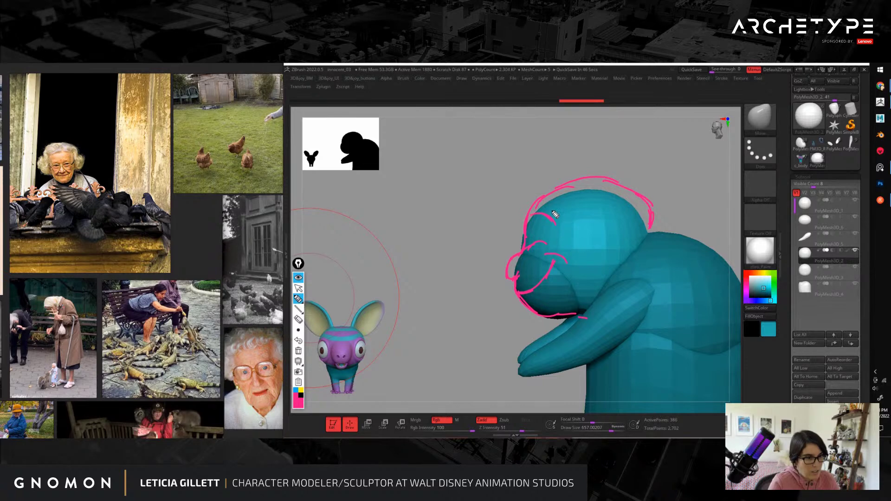
pyautogui.moveTo(596, 248); pyautogui.dragTo(599, 233)
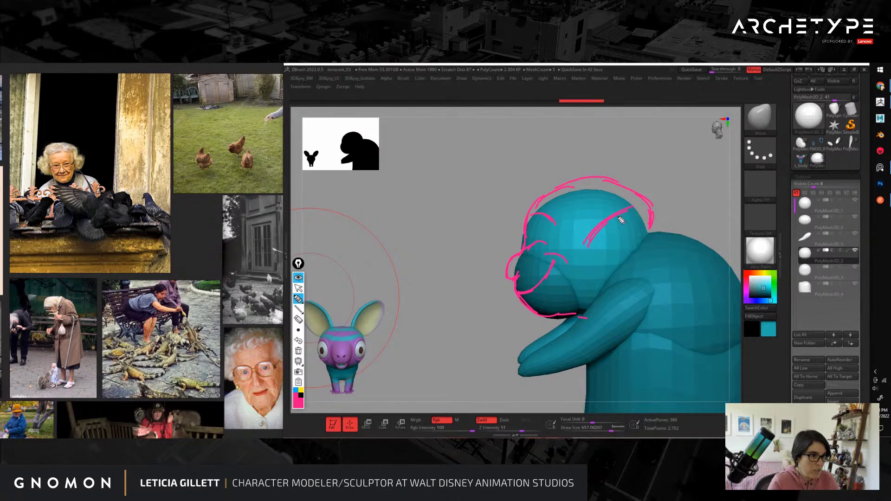
pyautogui.moveTo(662, 210)
pyautogui.mouseDown()
pyautogui.moveTo(612, 266)
pyautogui.moveTo(664, 225)
pyautogui.mouseUp()
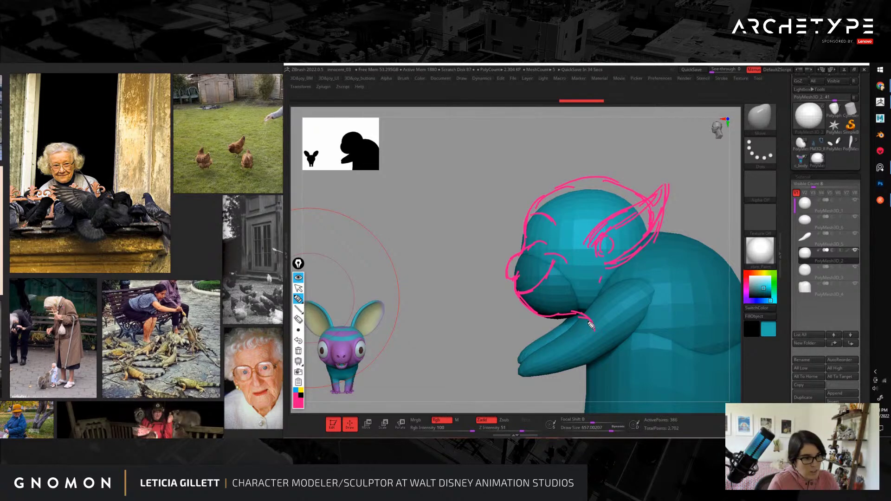
# Step: Sketch the back line, neck and a hair bun in magenta, mark the hair on the window photo, and clear all annotations
pyautogui.moveTo(665, 235)
pyautogui.mouseDown()
pyautogui.moveTo(709, 258)
pyautogui.moveTo(734, 293)
pyautogui.moveTo(732, 306)
pyautogui.mouseUp()
pyautogui.moveTo(605, 365); pyautogui.dragTo(594, 343)
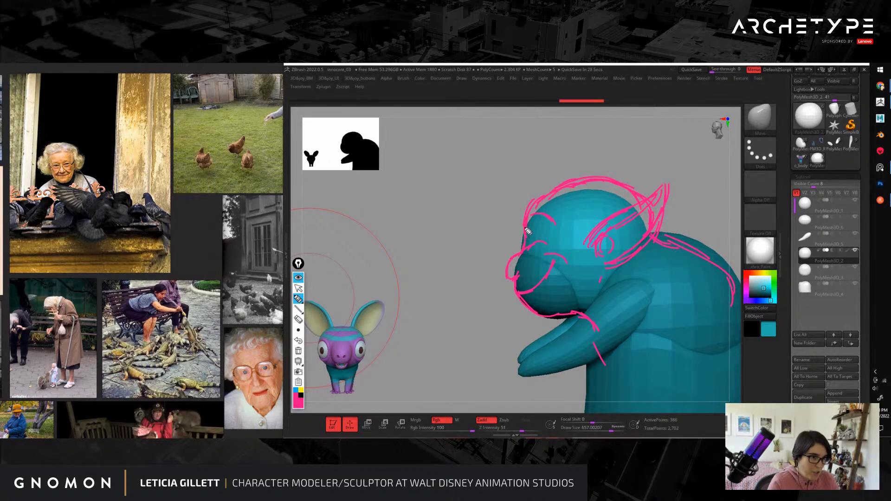
pyautogui.moveTo(72, 110); pyautogui.dragTo(69, 136)
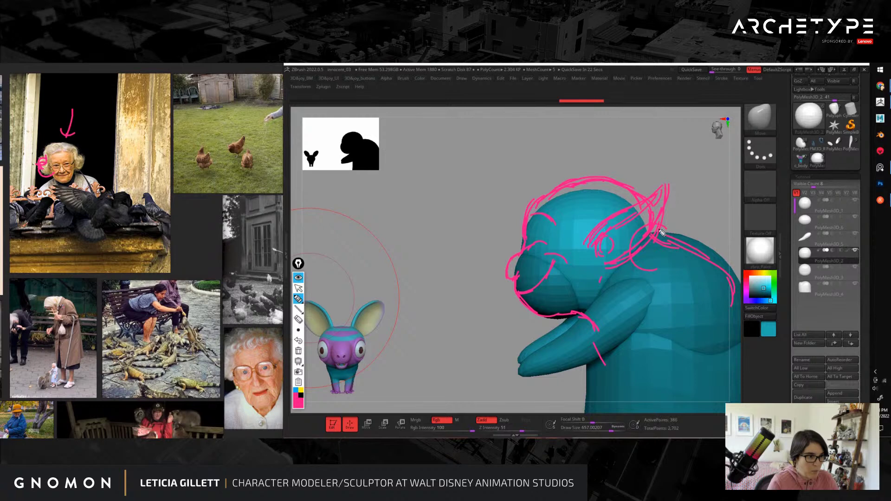
pyautogui.moveTo(663, 233); pyautogui.dragTo(669, 237)
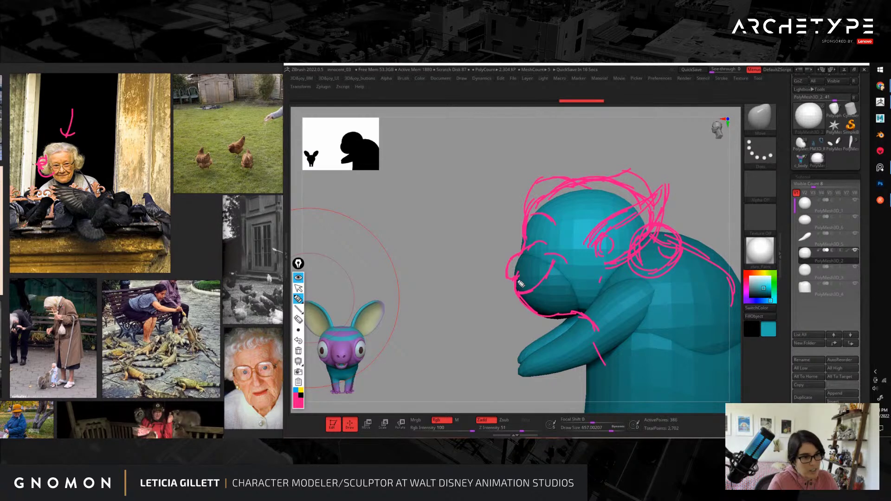
pyautogui.click(298, 351)
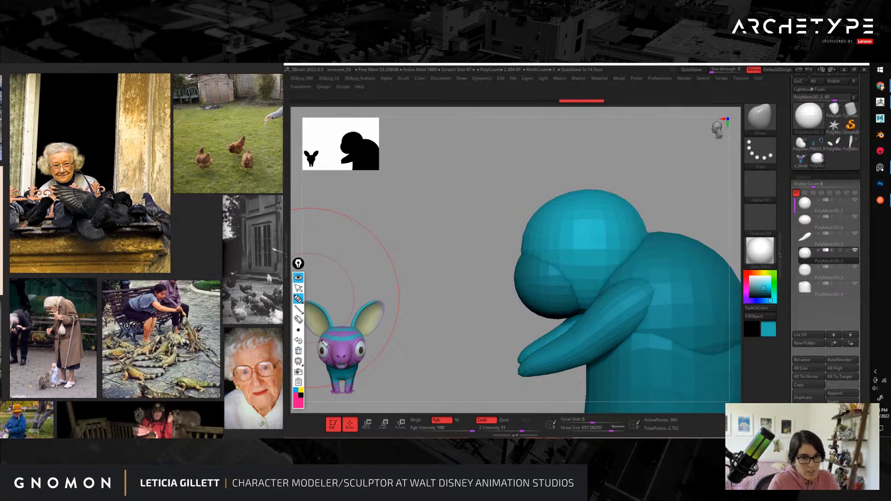
# Step: Duplicate the spare sphere above the character again and move the copy in front of the face in side view
pyautogui.click(298, 288)
pyautogui.moveTo(476, 316)
pyautogui.mouseDown()
pyautogui.moveTo(479, 338)
pyautogui.moveTo(503, 204)
pyautogui.mouseUp()
pyautogui.keyDown('alt'); pyautogui.moveTo(615, 182); pyautogui.dragTo(617, 283); pyautogui.keyUp('alt')
pyautogui.keyDown('alt'); pyautogui.click(570, 173); pyautogui.keyUp('alt')
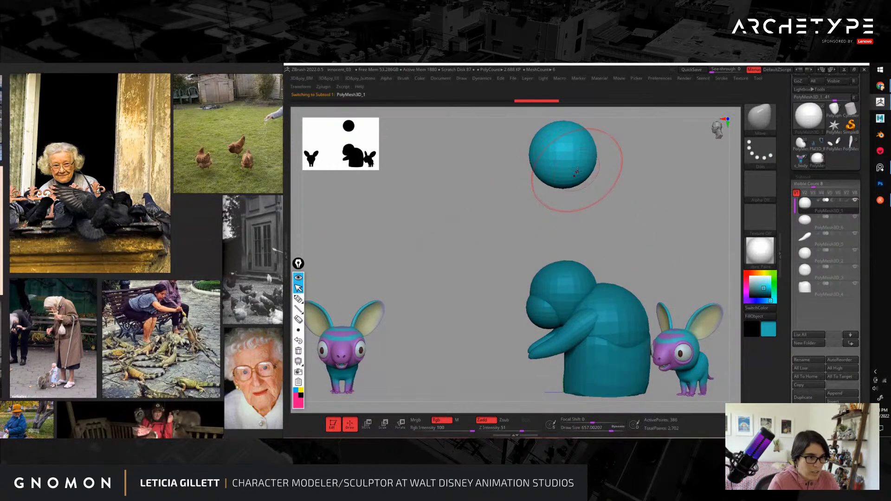
pyautogui.hotkey('ctrl', 'shift', 'd')
pyautogui.press('w')
pyautogui.moveTo(592, 183); pyautogui.dragTo(531, 323)
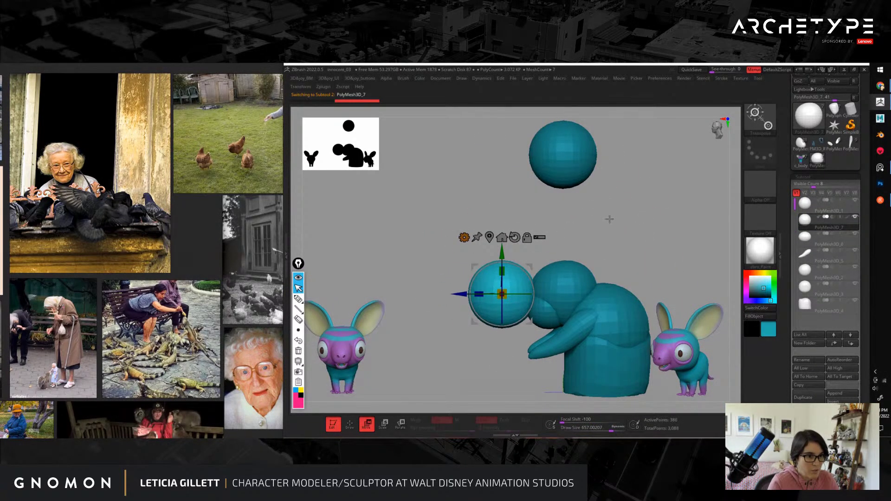
# Step: Scale the new sphere down to nose size and position it at the front of the face
pyautogui.keyDown('alt'); pyautogui.moveTo(608, 218); pyautogui.dragTo(443, 303); pyautogui.keyUp('alt')
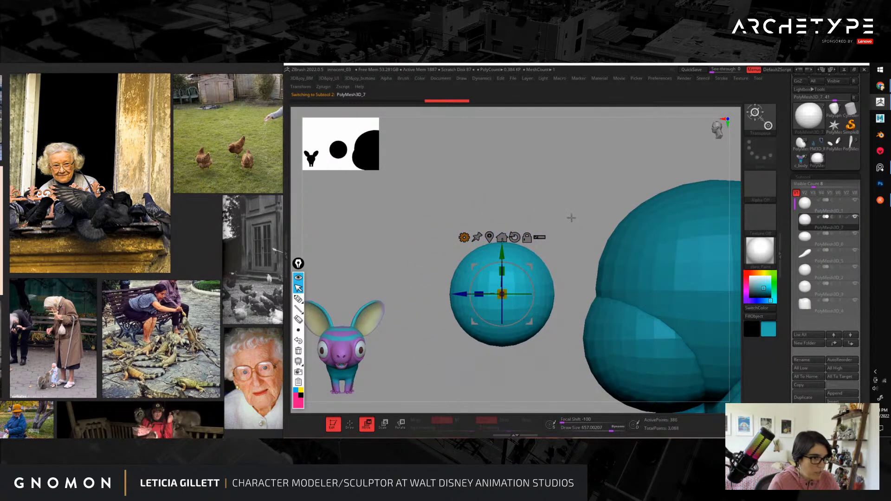
pyautogui.keyDown('alt'); pyautogui.moveTo(571, 217); pyautogui.dragTo(530, 227); pyautogui.keyUp('alt')
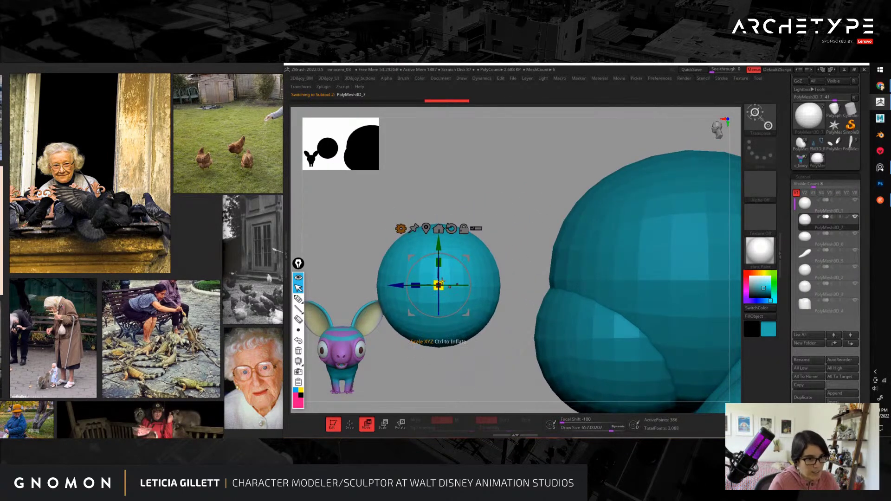
pyautogui.moveTo(439, 282); pyautogui.dragTo(563, 276)
pyautogui.keyDown('alt'); pyautogui.moveTo(476, 302); pyautogui.dragTo(458, 342); pyautogui.keyUp('alt')
pyautogui.moveTo(511, 255)
pyautogui.mouseDown()
pyautogui.moveTo(522, 261)
pyautogui.moveTo(514, 257)
pyautogui.moveTo(527, 243)
pyautogui.moveTo(473, 262)
pyautogui.moveTo(508, 254)
pyautogui.mouseUp()
# Step: Shape the small sphere into a sloping teardrop nose in side view with the Move brush, varying the brush size
pyautogui.press('q')
pyautogui.press('s')
pyautogui.press('s')
pyautogui.click(489, 255)
pyautogui.press('s')
pyautogui.moveTo(519, 254); pyautogui.dragTo(512, 255)
pyautogui.moveTo(490, 271); pyautogui.dragTo(497, 279)
pyautogui.press('s')
pyautogui.moveTo(473, 324); pyautogui.dragTo(482, 342)
pyautogui.moveTo(481, 326)
pyautogui.mouseDown()
pyautogui.moveTo(471, 322)
pyautogui.moveTo(495, 307)
pyautogui.mouseUp()
pyautogui.keyDown('alt'); pyautogui.moveTo(420, 260); pyautogui.dragTo(397, 195); pyautogui.keyUp('alt')
# Step: Turn on dynamic subdivision smoothing for the head, lower face, nose, torso, base and arm subtools
pyautogui.keyDown('alt'); pyautogui.click(532, 246); pyautogui.keyUp('alt')
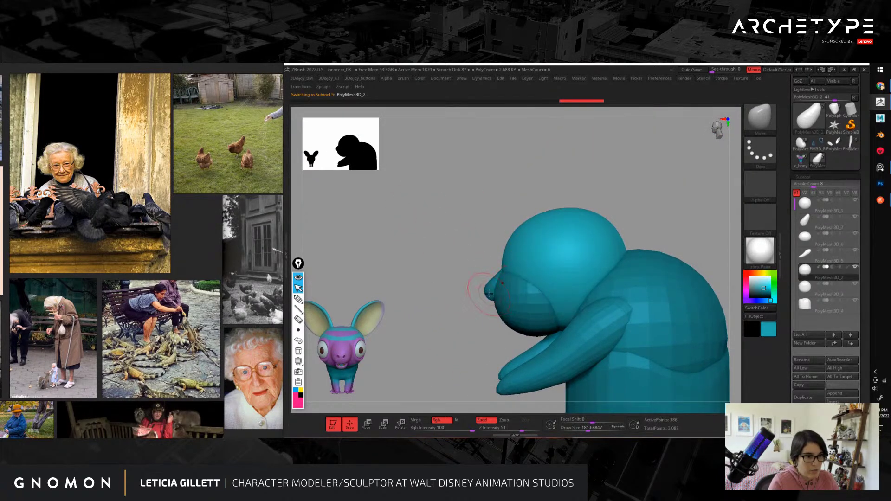
pyautogui.keyDown('alt'); pyautogui.click(514, 308); pyautogui.keyUp('alt')
pyautogui.keyDown('alt'); pyautogui.click(490, 292); pyautogui.keyUp('alt')
pyautogui.press('f')
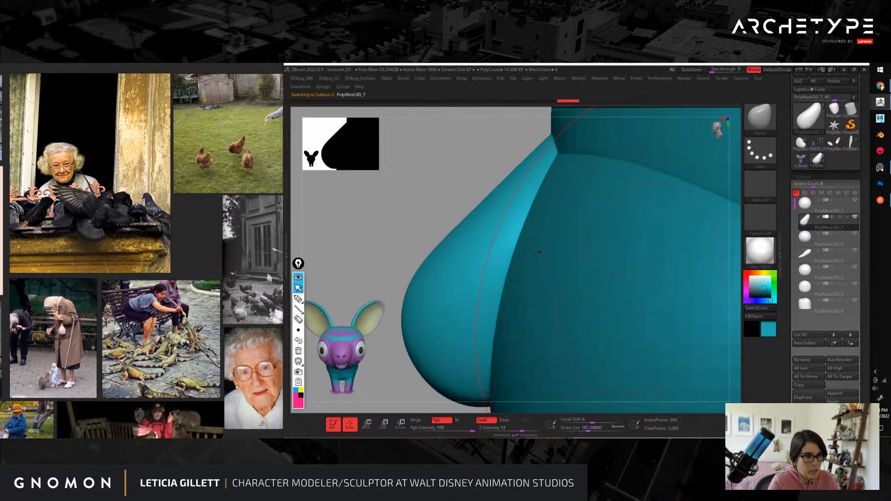
pyautogui.moveTo(440, 256); pyautogui.dragTo(389, 218)
pyautogui.hotkey('ctrl', 'z')
pyautogui.keyDown('alt'); pyautogui.moveTo(349, 320); pyautogui.dragTo(346, 214); pyautogui.keyUp('alt')
pyautogui.keyDown('alt'); pyautogui.click(525, 284); pyautogui.keyUp('alt')
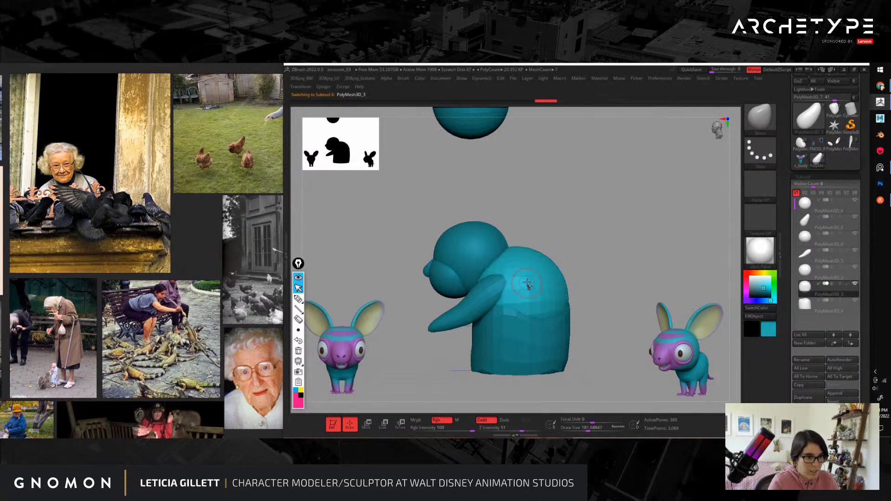
pyautogui.keyDown('alt'); pyautogui.click(534, 336); pyautogui.keyUp('alt')
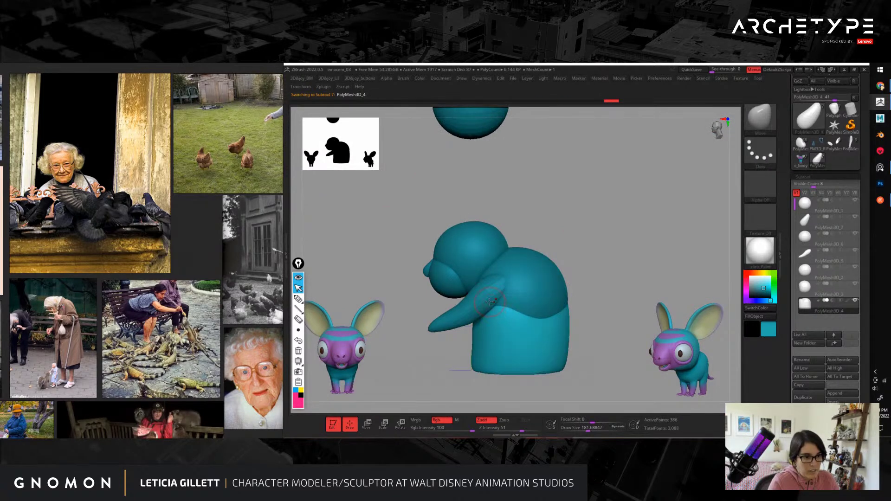
pyautogui.keyDown('alt'); pyautogui.click(488, 297); pyautogui.keyUp('alt')
# Step: Examine the elderly women's faces on the reference board for nose shapes, with the character in front view
pyautogui.moveTo(600, 303)
pyautogui.mouseDown()
pyautogui.moveTo(557, 302)
pyautogui.moveTo(462, 398)
pyautogui.mouseUp()
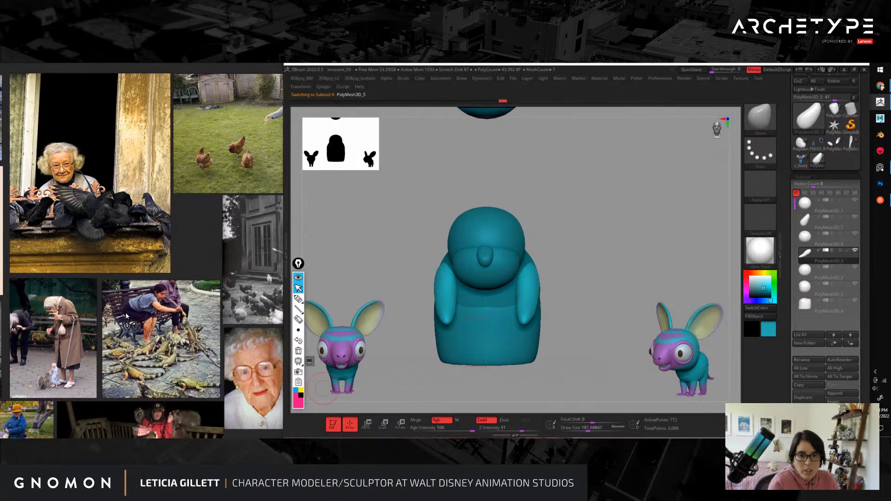
pyautogui.scroll(-7, 126, 316)
pyautogui.scroll(7, 246, 273)
pyautogui.moveTo(140, 313); pyautogui.dragTo(195, 327, button='middle')
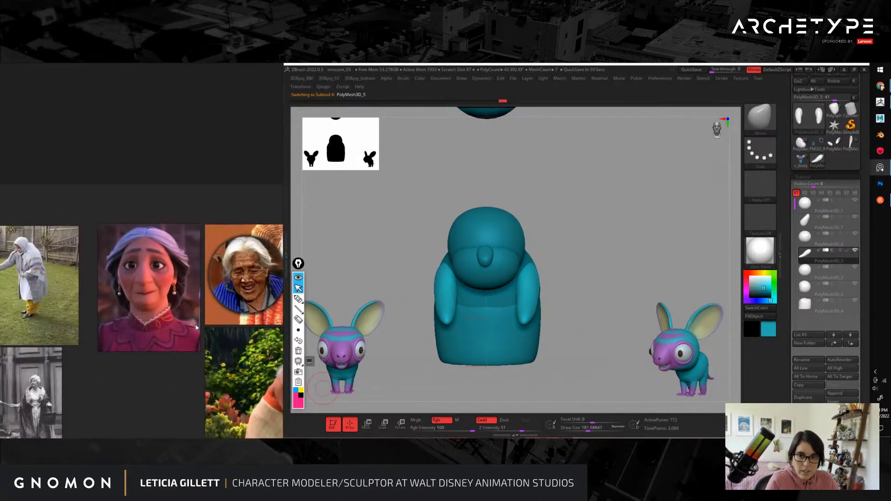
pyautogui.scroll(4, 195, 327)
pyautogui.scroll(-5, 204, 362)
pyautogui.moveTo(200, 373); pyautogui.dragTo(175, 356, button='middle')
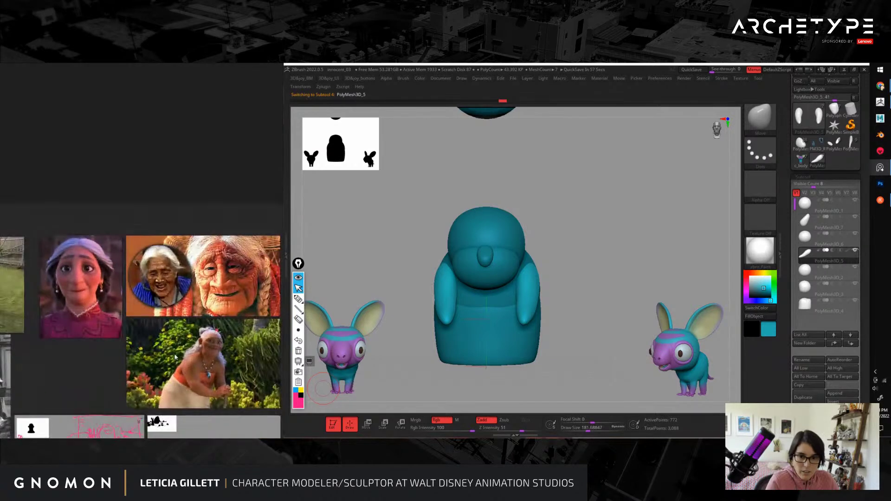
# Step: Sketch triangular nose outlines in magenta over the two stylized elderly women references, and clear the annotations
pyautogui.scroll(6, 174, 354)
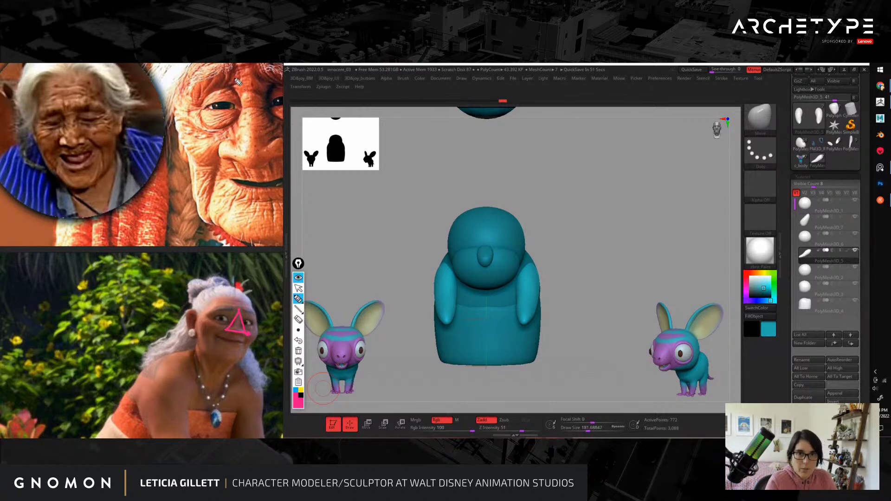
pyautogui.moveTo(252, 91); pyautogui.dragTo(296, 143)
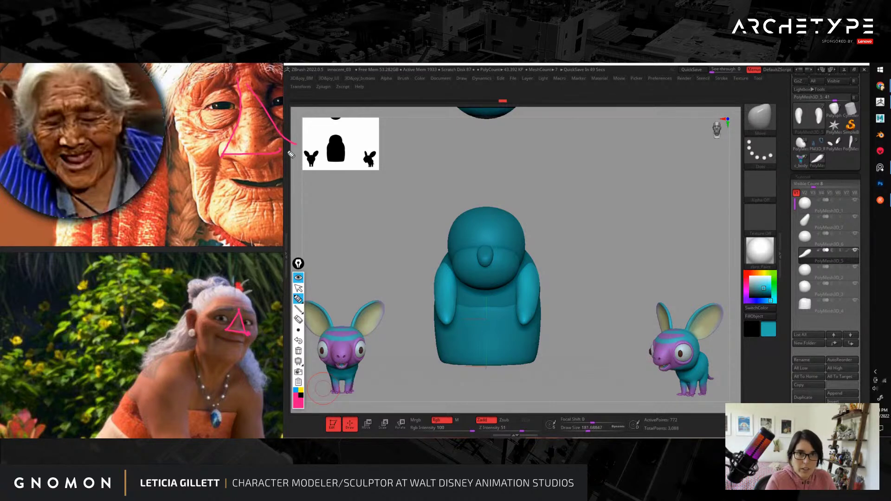
pyautogui.click(298, 351)
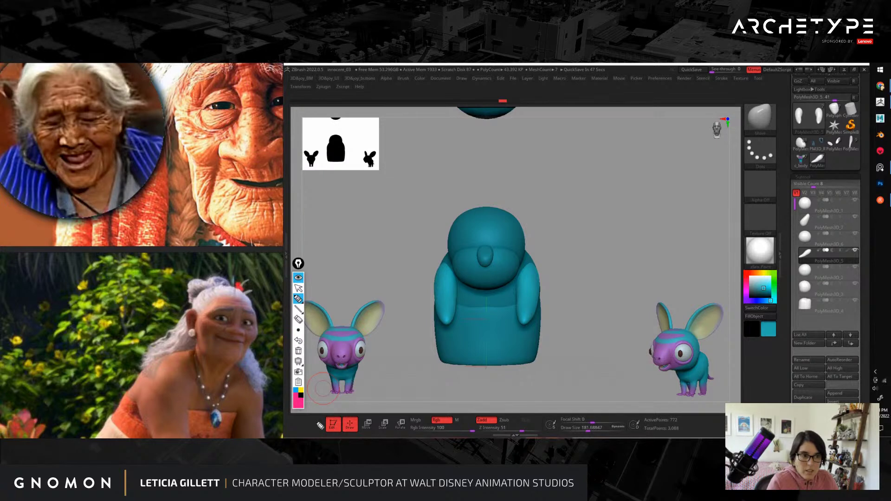
# Step: Leave annotation mode and reshape the nose in side view with the Move brush, giving it a narrower bridge and fuller tip
pyautogui.click(299, 299)
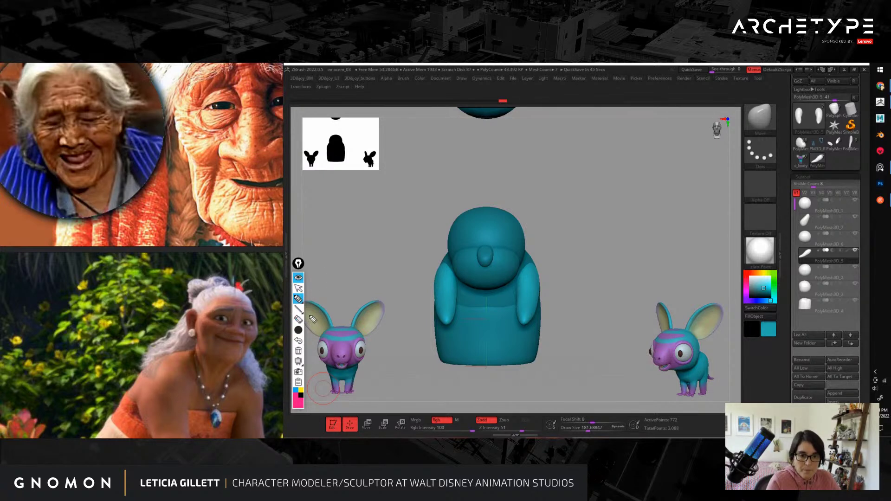
pyautogui.click(298, 278)
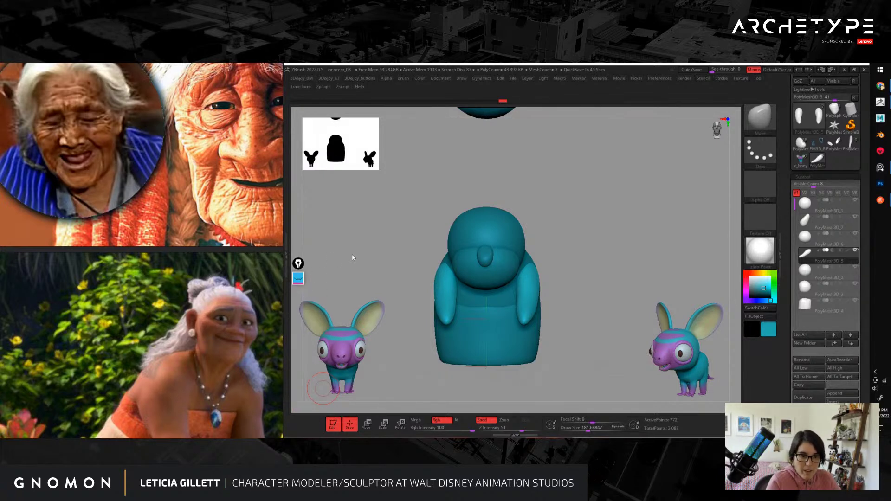
pyautogui.click(298, 279)
pyautogui.keyDown('alt'); pyautogui.moveTo(637, 181); pyautogui.dragTo(647, 258); pyautogui.keyUp('alt')
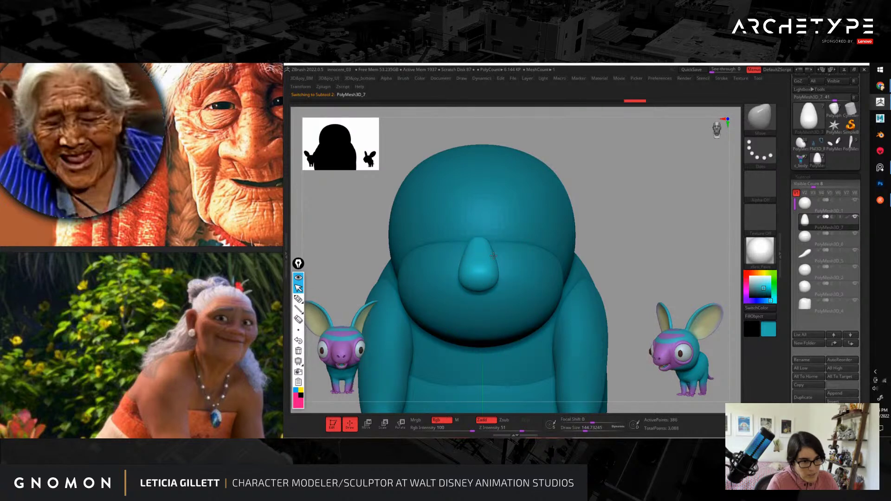
pyautogui.moveTo(624, 228); pyautogui.dragTo(492, 235)
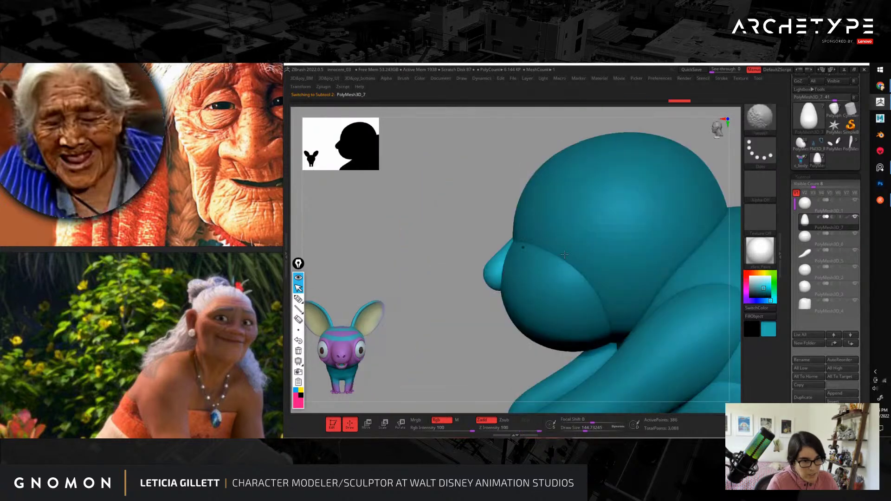
pyautogui.keyDown('alt'); pyautogui.moveTo(473, 269); pyautogui.dragTo(481, 286); pyautogui.keyUp('alt')
pyautogui.press('s')
pyautogui.moveTo(493, 263)
pyautogui.mouseDown()
pyautogui.moveTo(492, 251)
pyautogui.moveTo(488, 262)
pyautogui.mouseUp()
pyautogui.press('s')
pyautogui.moveTo(489, 295); pyautogui.dragTo(486, 287)
pyautogui.moveTo(409, 304)
pyautogui.mouseDown()
pyautogui.moveTo(478, 312)
pyautogui.moveTo(504, 254)
pyautogui.mouseUp()
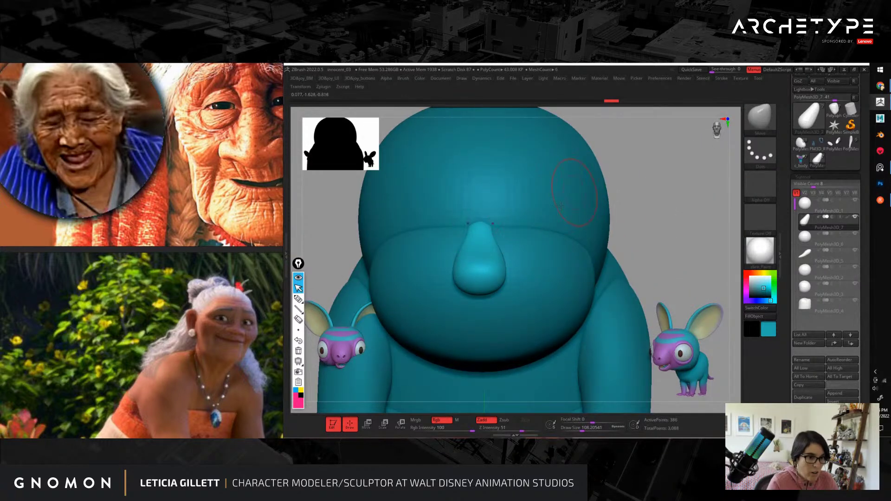
# Step: Trace a magenta profile line beside the muzzle of the side-facing reference creature, adjust the pen size, and clear the ink
pyautogui.click(299, 299)
pyautogui.moveTo(647, 265); pyautogui.dragTo(655, 340)
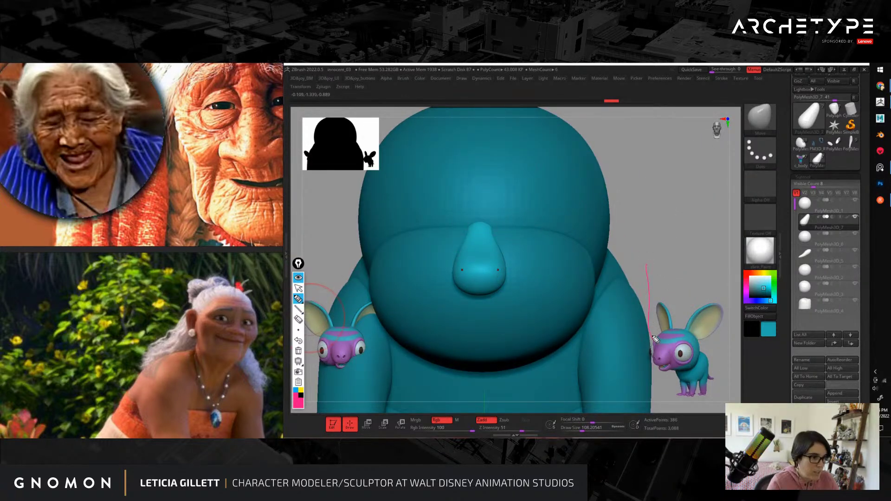
pyautogui.click(298, 330)
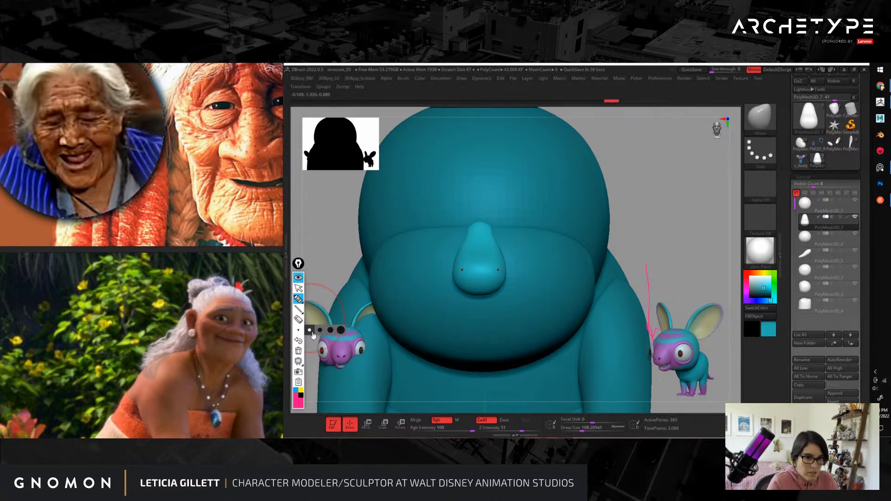
pyautogui.click(309, 330)
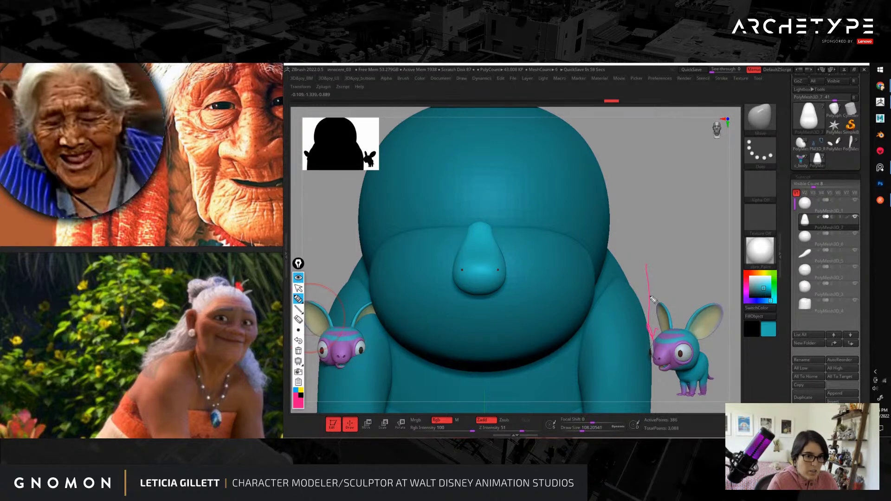
pyautogui.click(298, 351)
pyautogui.click(298, 289)
# Step: Widen the nose's bridge in front view with a resized Move brush so its sides run nearly parallel
pyautogui.moveTo(710, 222); pyautogui.dragTo(667, 219)
pyautogui.keyDown('shift'); pyautogui.moveTo(701, 183); pyautogui.dragTo(687, 186); pyautogui.keyUp('shift')
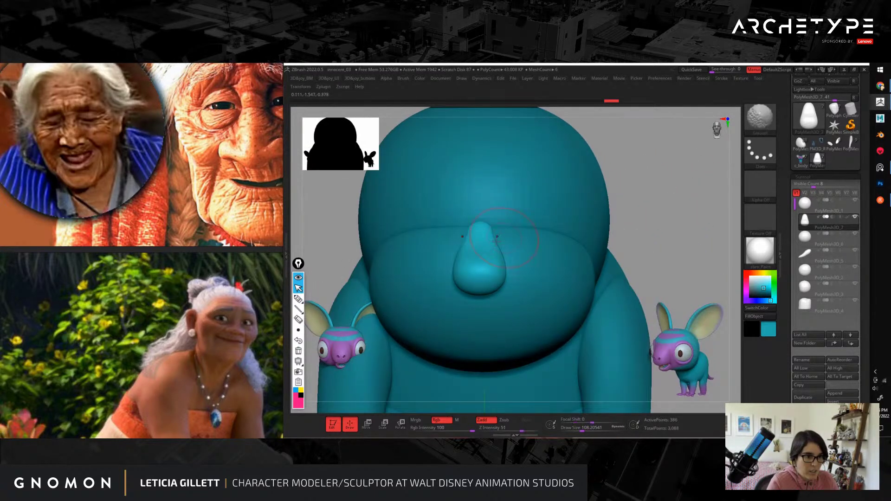
pyautogui.press('s')
pyautogui.moveTo(489, 239)
pyautogui.mouseDown()
pyautogui.moveTo(504, 237)
pyautogui.moveTo(497, 281)
pyautogui.mouseUp()
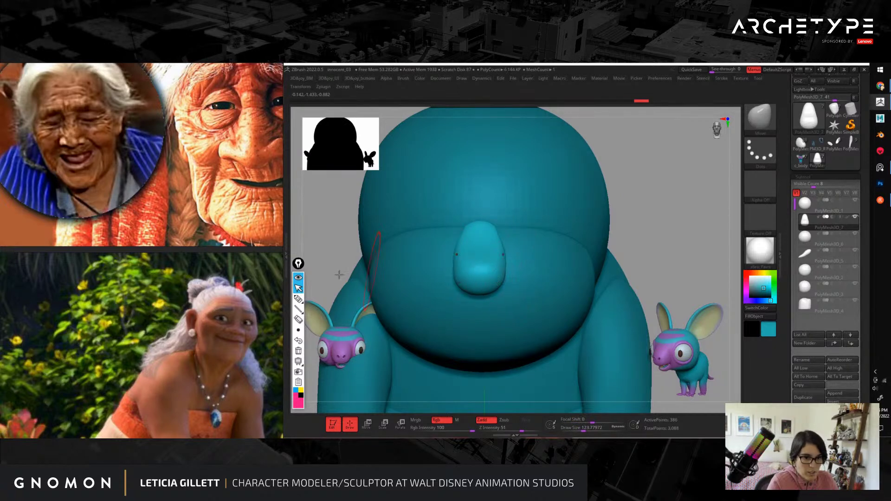
# Step: Outline the muzzle of the front-facing reference creature in magenta, and clear the annotation
pyautogui.click(298, 299)
pyautogui.moveTo(335, 341); pyautogui.dragTo(342, 368)
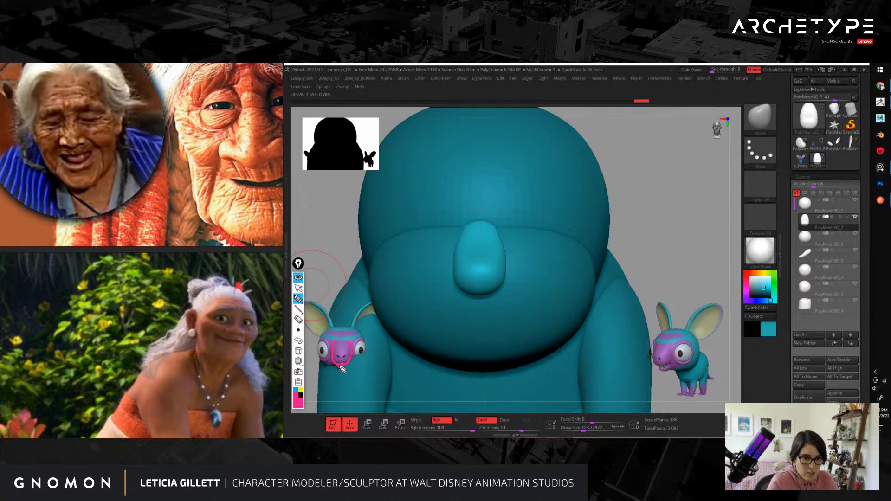
pyautogui.click(298, 350)
pyautogui.click(298, 288)
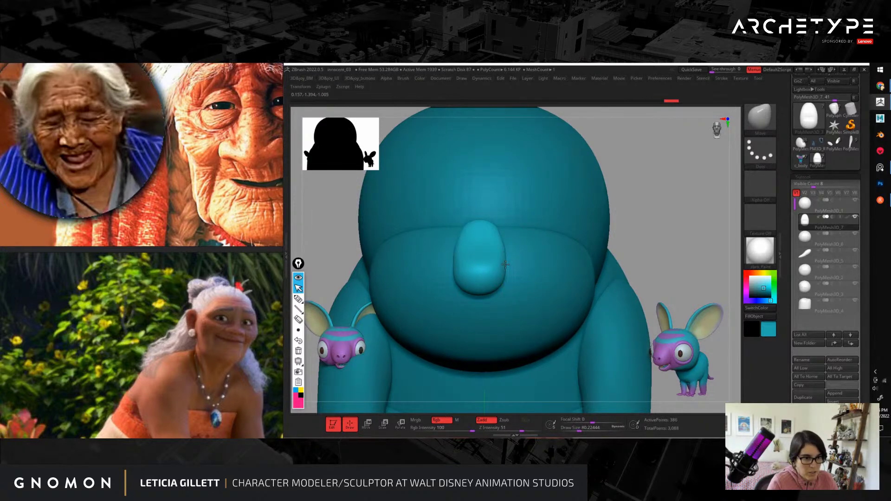
# Step: Pull the nose profile into a slope that blends into the brow in side view, reducing the Move brush size for the bridge
pyautogui.moveTo(624, 190)
pyautogui.mouseDown()
pyautogui.moveTo(467, 227)
pyautogui.moveTo(502, 231)
pyautogui.moveTo(490, 244)
pyautogui.mouseUp()
pyautogui.press('s')
pyautogui.moveTo(502, 209); pyautogui.dragTo(515, 220)
pyautogui.press('s')
pyautogui.moveTo(470, 278); pyautogui.dragTo(461, 270)
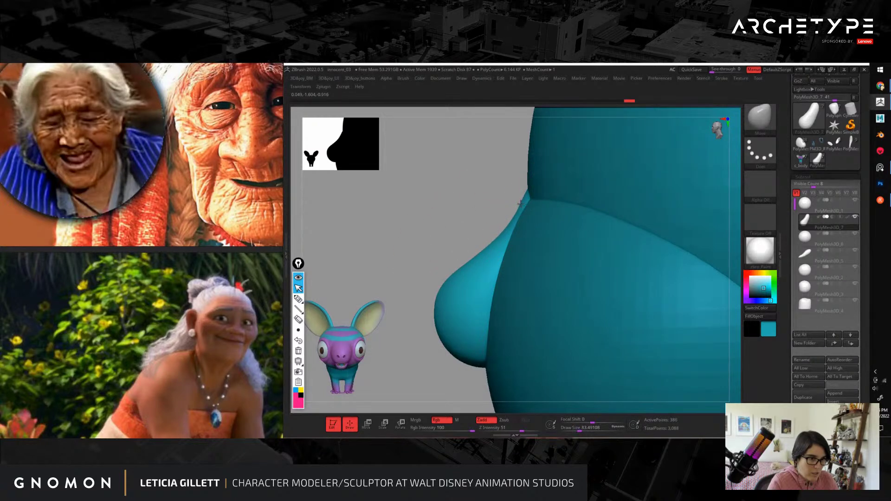
pyautogui.press('s')
pyautogui.moveTo(521, 204); pyautogui.dragTo(531, 191)
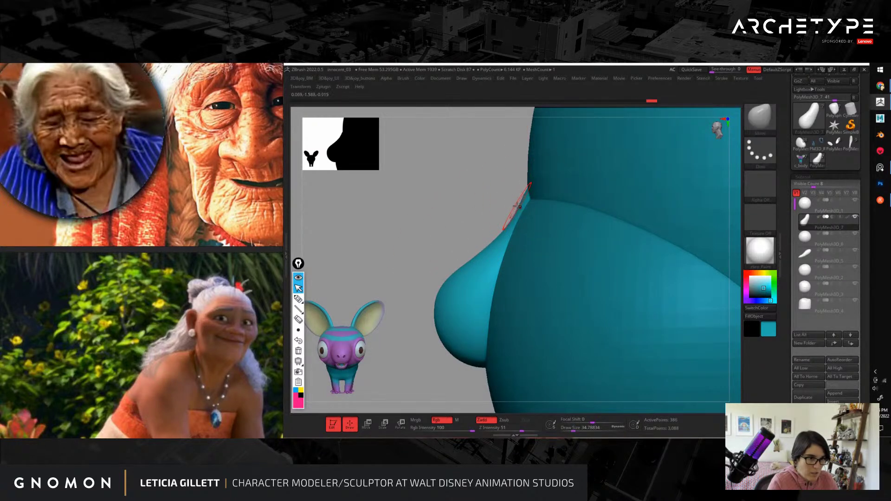
# Step: Duplicate the spare sphere above the character, move the copy onto the top of the head and scale it down
pyautogui.keyDown('alt'); pyautogui.moveTo(474, 235); pyautogui.dragTo(557, 197); pyautogui.keyUp('alt')
pyautogui.moveTo(667, 233); pyautogui.dragTo(529, 212)
pyautogui.keyDown('alt'); pyautogui.click(524, 211); pyautogui.keyUp('alt')
pyautogui.hotkey('ctrl', 'shift', 'd')
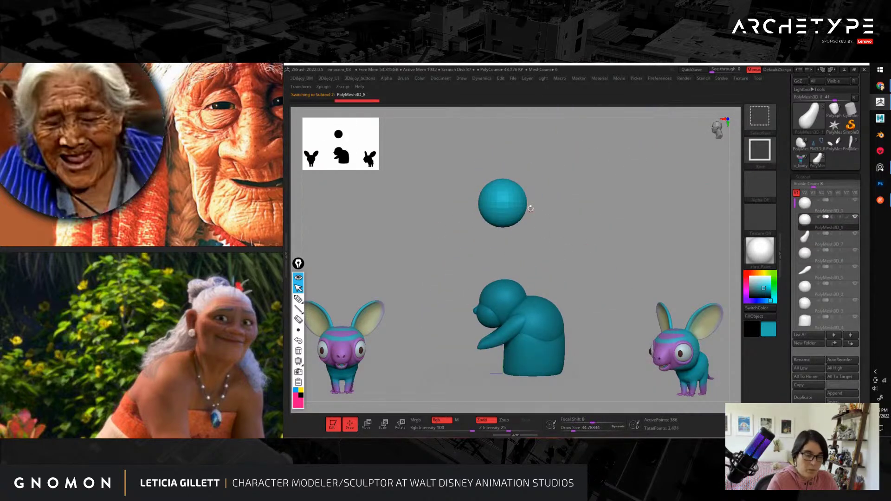
pyautogui.press('w')
pyautogui.moveTo(531, 176); pyautogui.dragTo(603, 278)
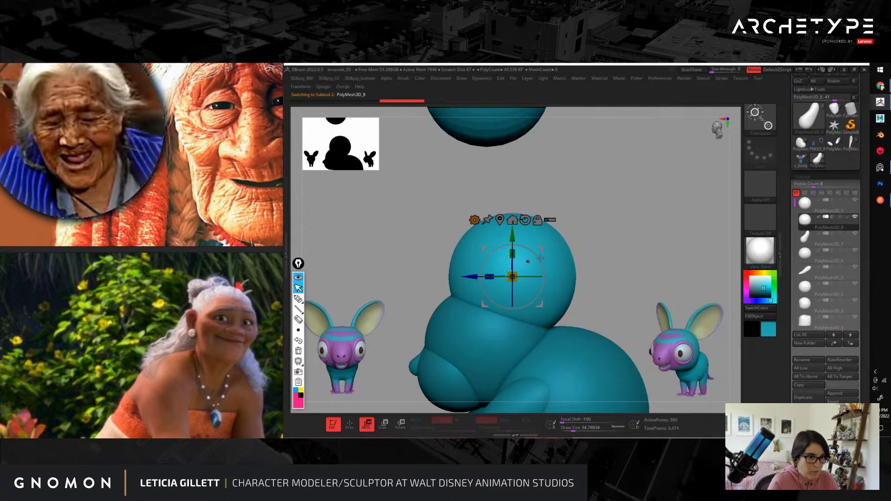
pyautogui.keyDown('shift'); pyautogui.moveTo(611, 222); pyautogui.dragTo(645, 178); pyautogui.keyUp('shift')
pyautogui.moveTo(520, 230)
pyautogui.mouseDown()
pyautogui.moveTo(494, 235)
pyautogui.moveTo(512, 230)
pyautogui.mouseUp()
pyautogui.keyDown('shift'); pyautogui.moveTo(644, 223); pyautogui.dragTo(595, 230); pyautogui.keyUp('shift')
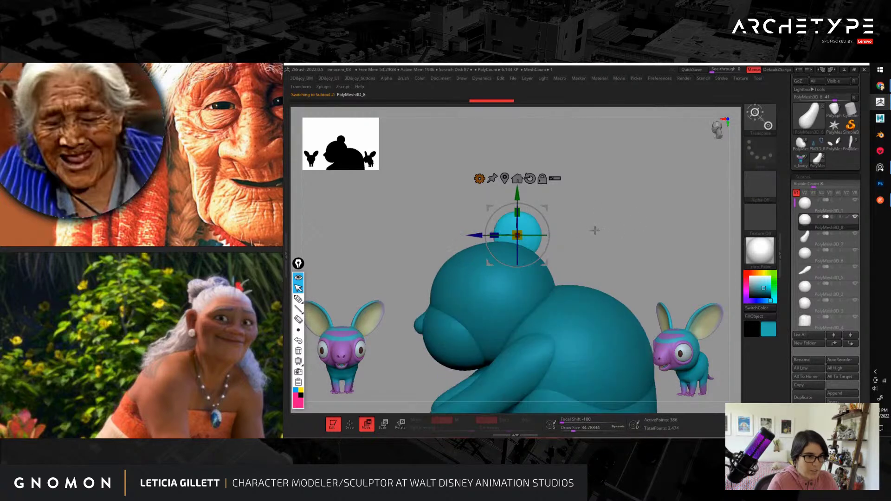
# Step: Stretch the small sphere upward into a tall flattened ear and shift it towards one side of the head
pyautogui.moveTo(522, 211); pyautogui.dragTo(520, 146)
pyautogui.keyDown('shift'); pyautogui.moveTo(557, 214); pyautogui.dragTo(598, 218); pyautogui.keyUp('shift')
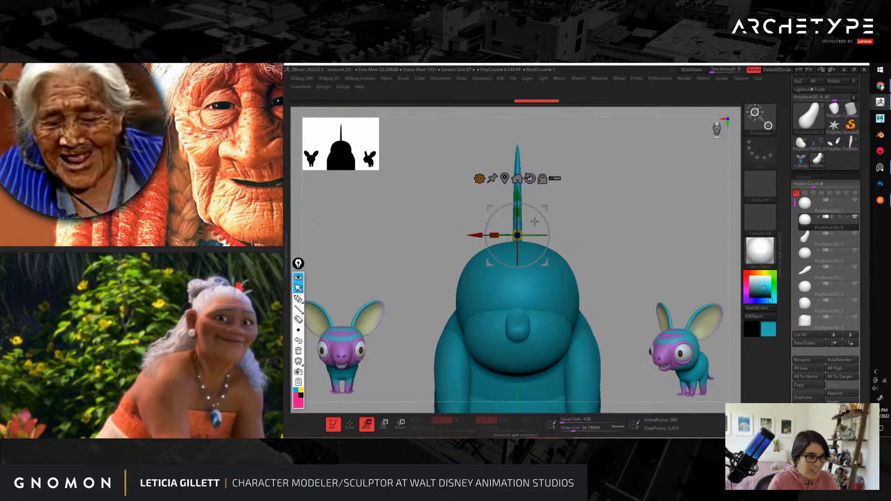
pyautogui.moveTo(485, 232); pyautogui.dragTo(532, 228)
pyautogui.keyDown('shift'); pyautogui.moveTo(664, 237); pyautogui.dragTo(656, 197); pyautogui.keyUp('shift')
pyautogui.moveTo(540, 235); pyautogui.dragTo(532, 233)
pyautogui.keyDown('shift'); pyautogui.moveTo(676, 232); pyautogui.dragTo(638, 234); pyautogui.keyUp('shift')
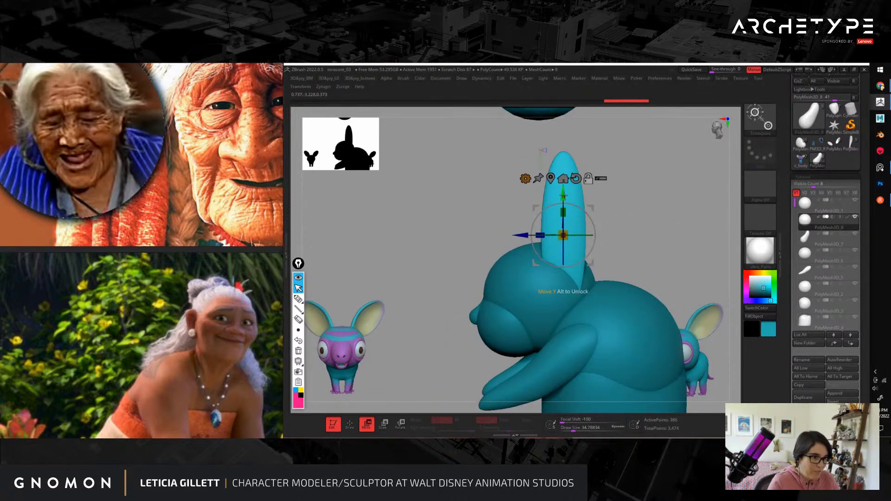
# Step: Lower the ear onto the side of the head and tilt it outward about 15°
pyautogui.keyDown('alt'); pyautogui.moveTo(563, 195); pyautogui.dragTo(570, 244); pyautogui.keyUp('alt')
pyautogui.moveTo(563, 284); pyautogui.dragTo(555, 281)
pyautogui.moveTo(608, 264); pyautogui.dragTo(525, 243)
pyautogui.keyDown('shift'); pyautogui.moveTo(641, 241); pyautogui.dragTo(678, 242); pyautogui.keyUp('shift')
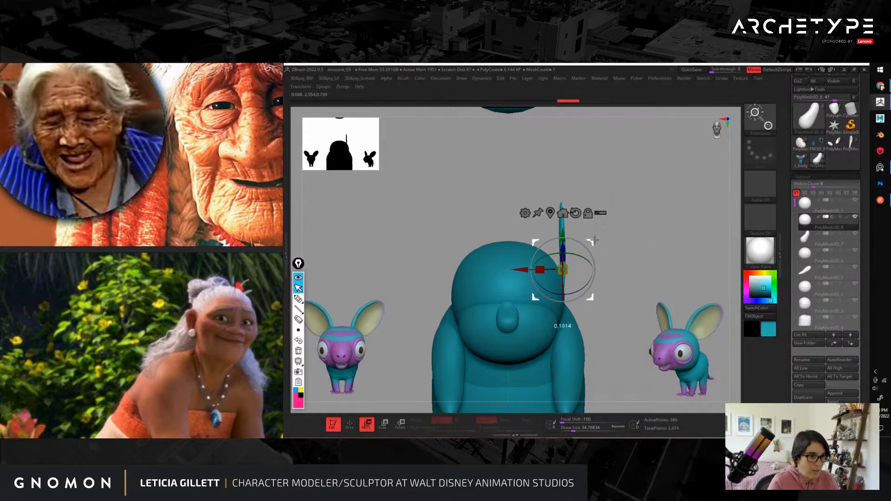
pyautogui.moveTo(588, 241); pyautogui.dragTo(593, 243)
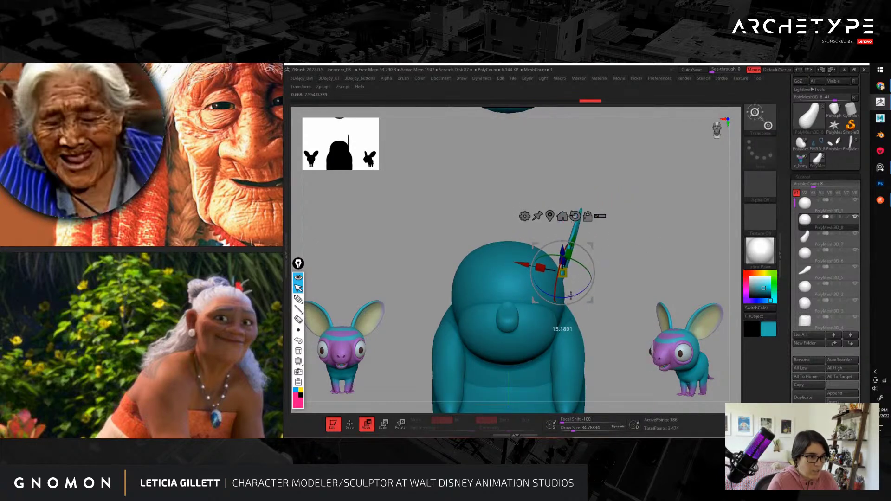
pyautogui.moveTo(570, 295)
pyautogui.mouseDown()
pyautogui.moveTo(586, 263)
pyautogui.moveTo(573, 294)
pyautogui.mouseUp()
pyautogui.moveTo(661, 260)
pyautogui.mouseDown()
pyautogui.moveTo(627, 253)
pyautogui.moveTo(548, 204)
pyautogui.moveTo(656, 242)
pyautogui.moveTo(589, 246)
pyautogui.moveTo(616, 266)
pyautogui.mouseUp()
pyautogui.moveTo(475, 287)
pyautogui.mouseDown()
pyautogui.moveTo(629, 271)
pyautogui.moveTo(642, 261)
pyautogui.moveTo(565, 180)
pyautogui.moveTo(534, 186)
pyautogui.moveTo(541, 178)
pyautogui.mouseUp()
# Step: Shape the ear with an enlarged Move brush into a leaf form with a broad base and tapered tip
pyautogui.press('q')
pyautogui.press('s')
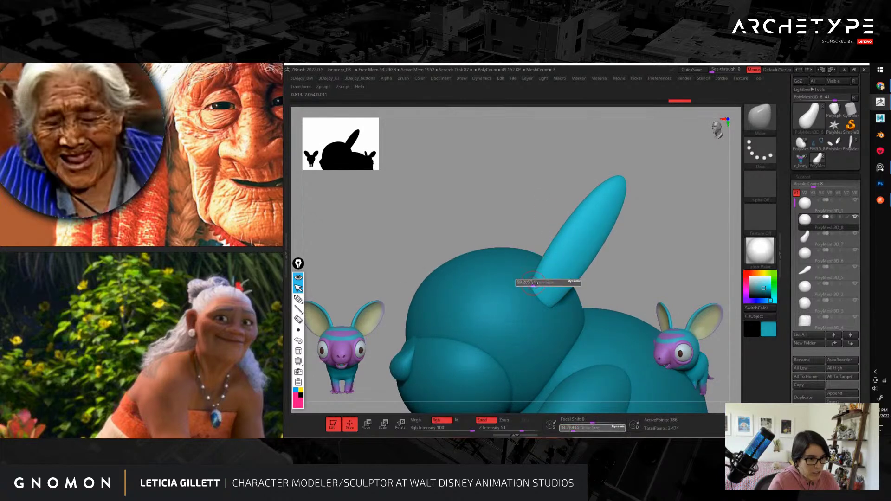
pyautogui.moveTo(534, 282); pyautogui.dragTo(573, 289)
pyautogui.press('s')
pyautogui.moveTo(561, 236)
pyautogui.mouseDown()
pyautogui.moveTo(545, 218)
pyautogui.moveTo(599, 189)
pyautogui.mouseUp()
pyautogui.press('s')
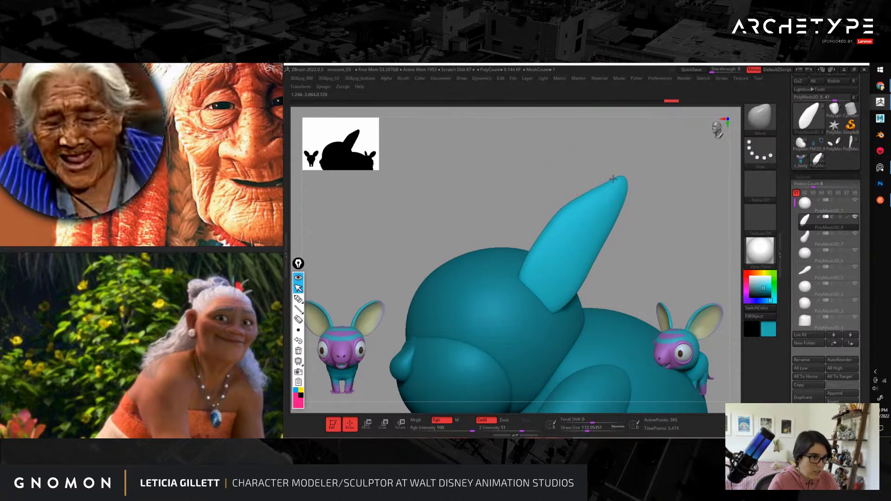
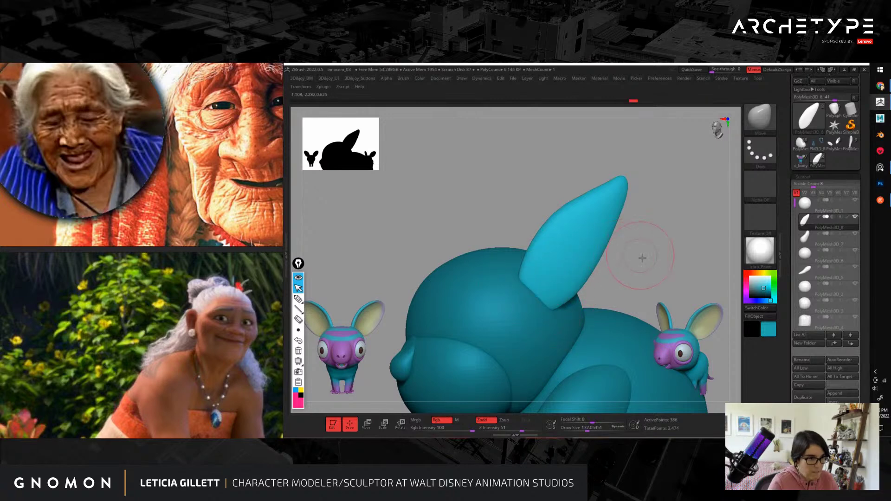
# Step: Rotate the ear outward from the head in front view
pyautogui.keyDown('shift'); pyautogui.moveTo(642, 258); pyautogui.dragTo(639, 307); pyautogui.keyUp('shift')
pyautogui.press('f')
pyautogui.press('w')
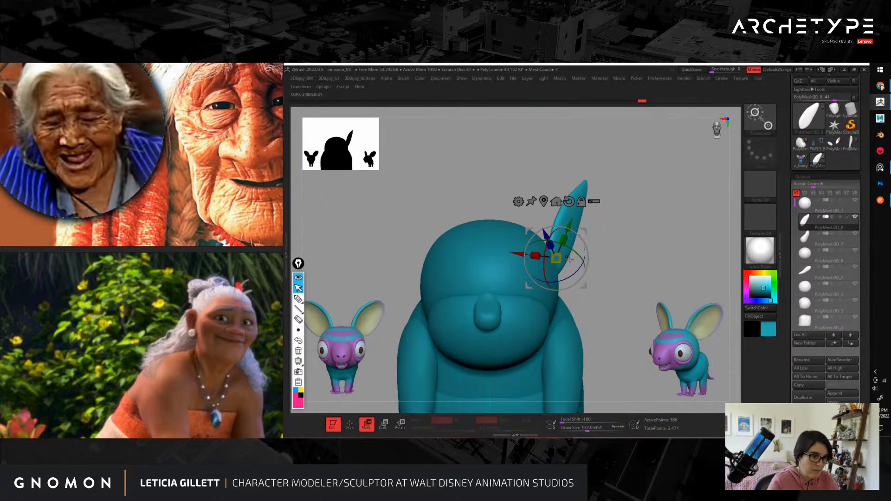
pyautogui.moveTo(582, 264); pyautogui.dragTo(580, 271)
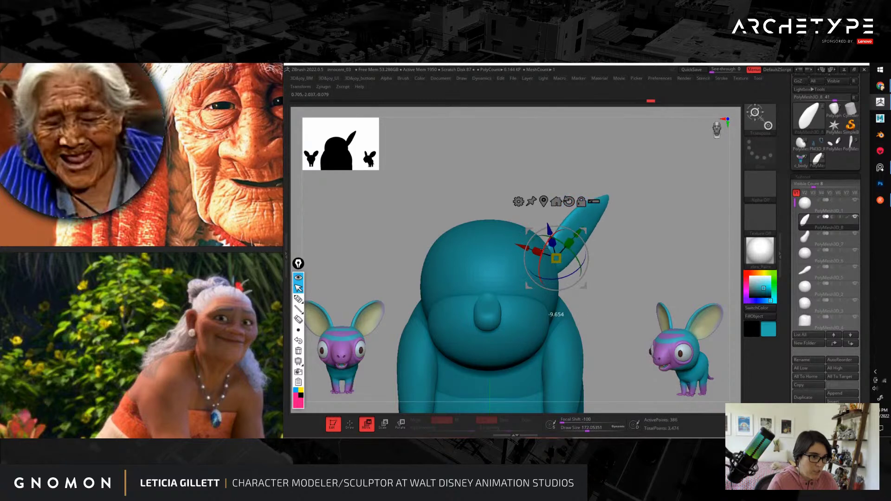
pyautogui.moveTo(545, 244); pyautogui.dragTo(555, 227)
pyautogui.moveTo(654, 235); pyautogui.dragTo(667, 197)
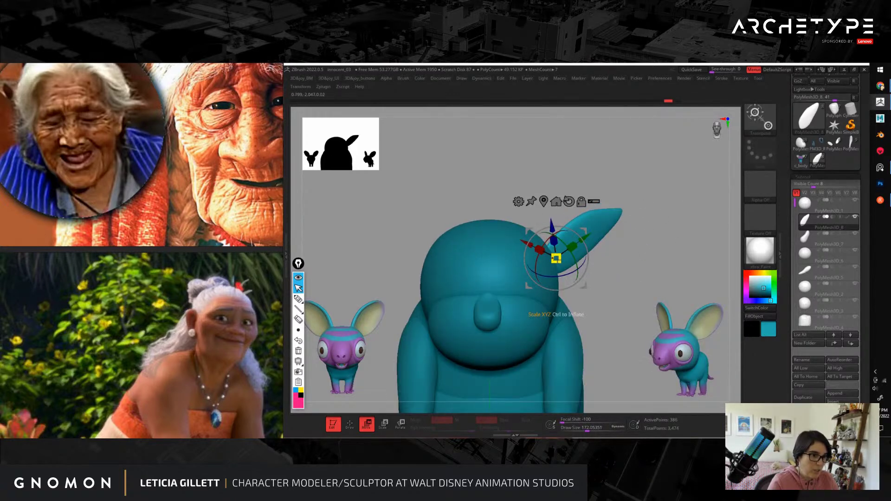
# Step: Reposition the ear at the side of the head, swing it backward over the shoulders, and turn its broad face forward
pyautogui.moveTo(575, 270); pyautogui.dragTo(574, 271)
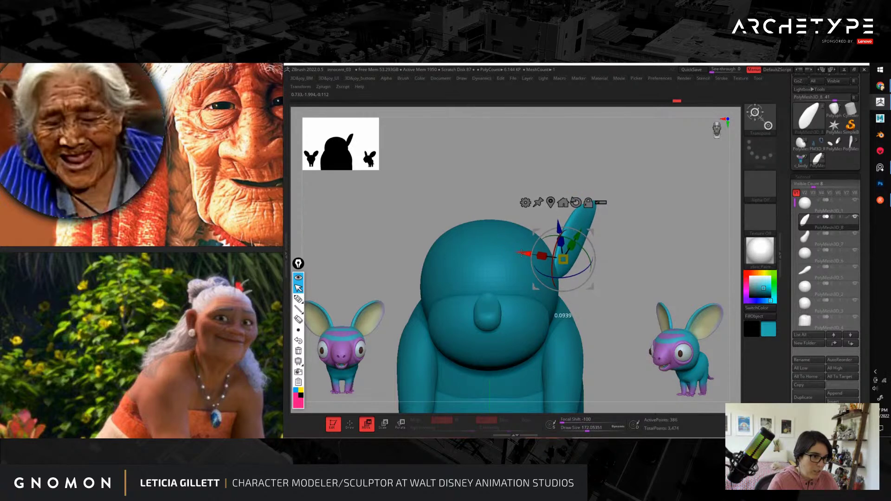
pyautogui.moveTo(650, 227); pyautogui.dragTo(557, 233)
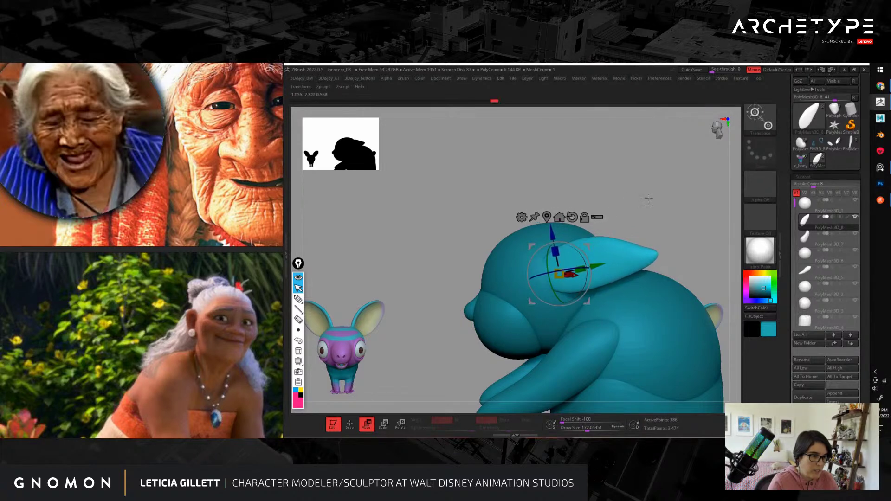
pyautogui.moveTo(622, 263); pyautogui.dragTo(655, 246)
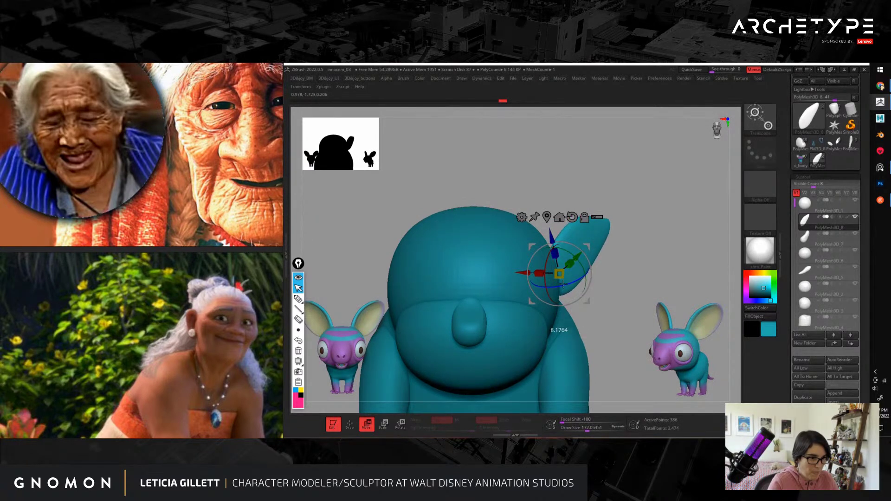
pyautogui.press('q')
pyautogui.moveTo(676, 274)
pyautogui.keyDown('alt'); pyautogui.mouseDown()
pyautogui.moveTo(614, 255)
pyautogui.moveTo(603, 207)
pyautogui.moveTo(627, 260)
pyautogui.moveTo(569, 267)
pyautogui.moveTo(613, 282)
pyautogui.moveTo(603, 256)
pyautogui.moveTo(640, 320)
pyautogui.mouseUp(); pyautogui.keyUp('alt')
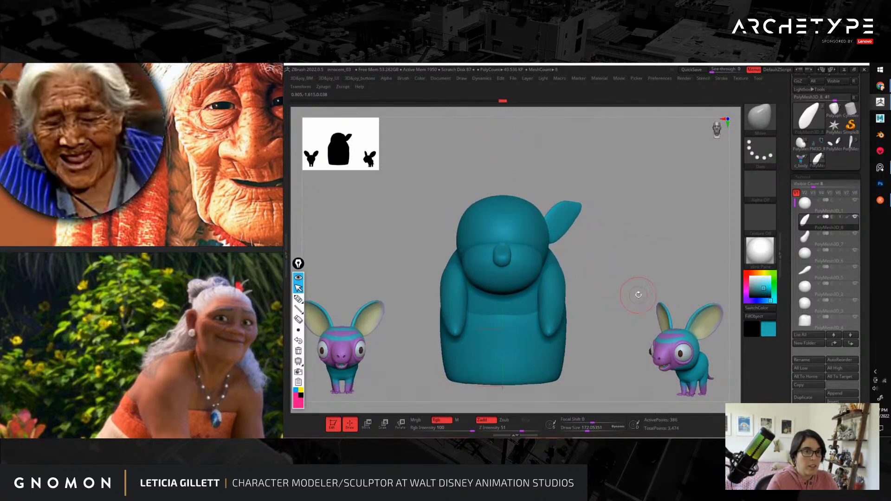
# Step: Fine-tune the ear's rotation from front and three-quarter views, and return to draw mode with the whole figure in front view
pyautogui.keyDown('alt'); pyautogui.moveTo(633, 279); pyautogui.dragTo(645, 300); pyautogui.keyUp('alt')
pyautogui.press('w')
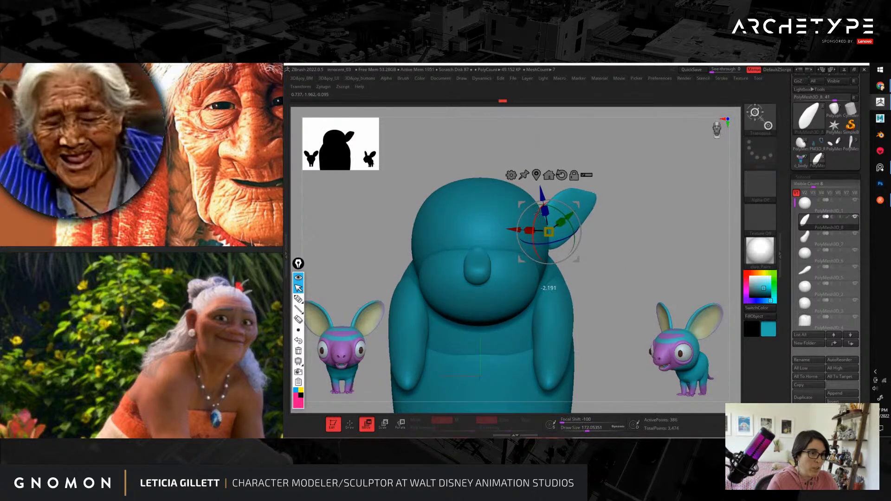
pyautogui.moveTo(540, 211); pyautogui.dragTo(542, 190)
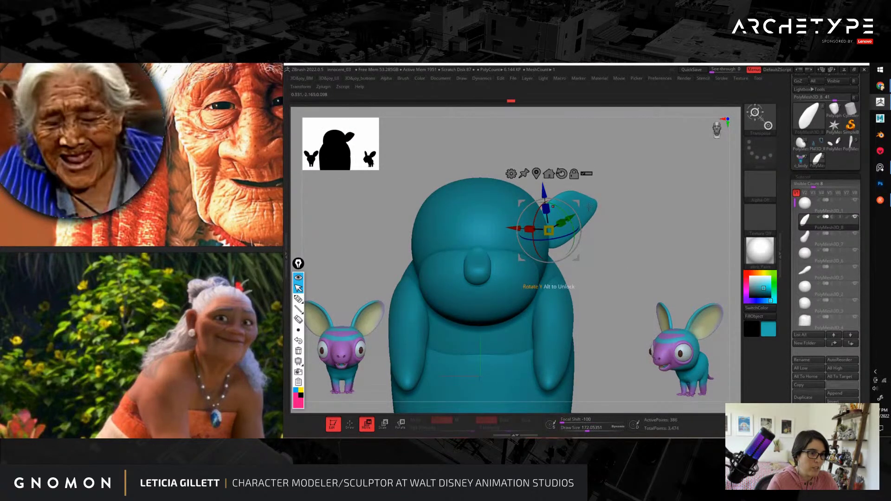
pyautogui.moveTo(638, 238); pyautogui.dragTo(586, 215)
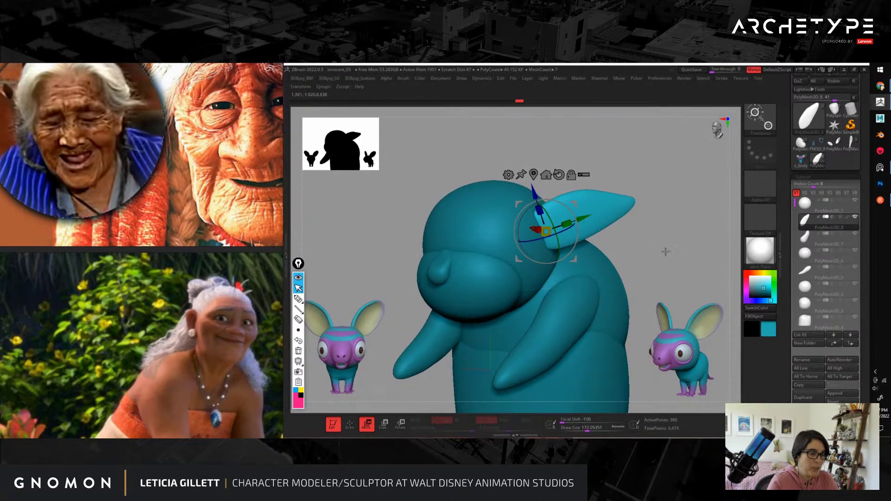
pyautogui.keyDown('shift'); pyautogui.moveTo(665, 251); pyautogui.dragTo(689, 253); pyautogui.keyUp('shift')
pyautogui.press('q')
pyautogui.moveTo(639, 284)
pyautogui.keyDown('alt'); pyautogui.mouseDown()
pyautogui.moveTo(553, 197)
pyautogui.moveTo(584, 230)
pyautogui.mouseUp(); pyautogui.keyUp('alt')
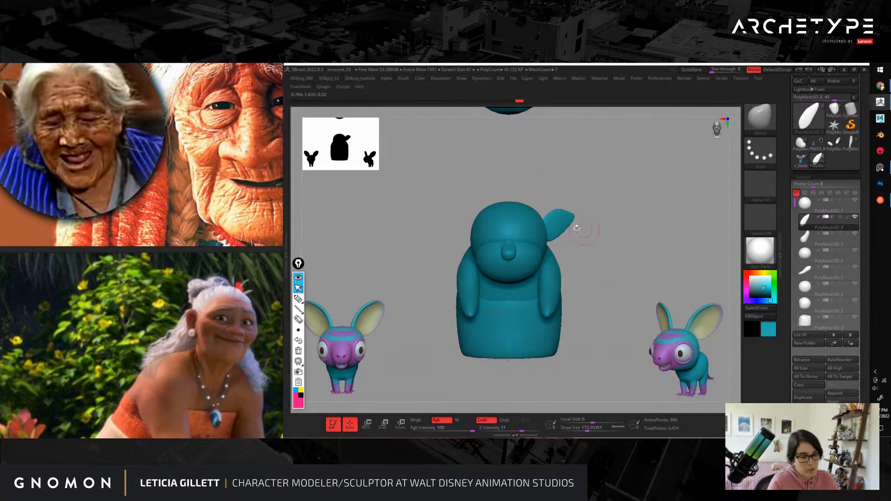
# Step: Mirror the finished ear to the opposite side of the head
pyautogui.press('space')
pyautogui.click(593, 275)
pyautogui.click(537, 243)
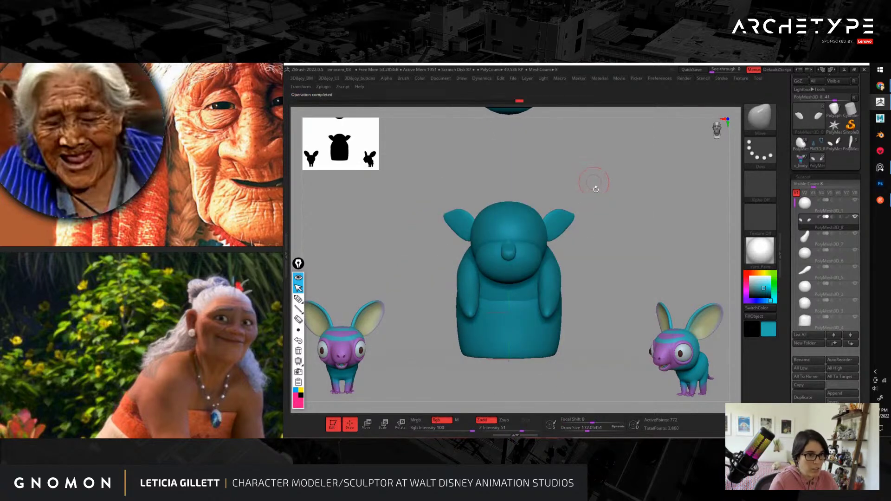
# Step: Try rotating the pair of ears into an upright pose, checking them from front view
pyautogui.keyDown('alt'); pyautogui.moveTo(625, 290); pyautogui.dragTo(608, 278); pyautogui.keyUp('alt')
pyautogui.press('w')
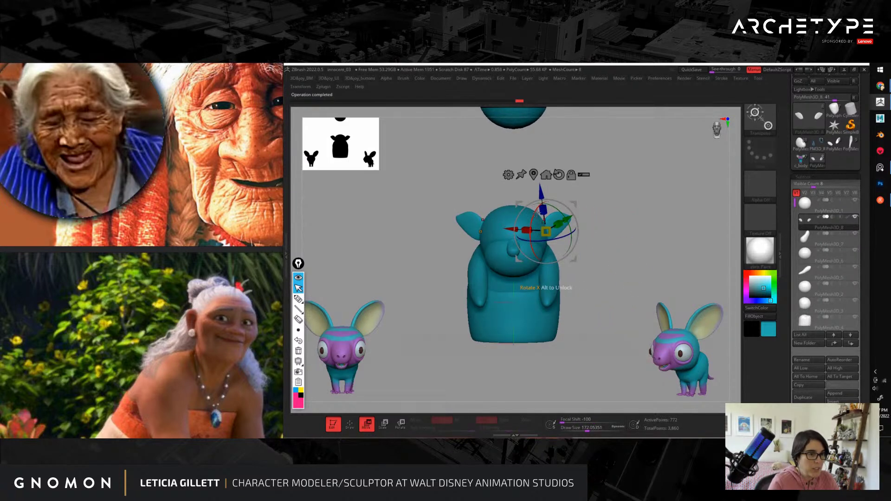
pyautogui.moveTo(535, 212); pyautogui.dragTo(542, 258)
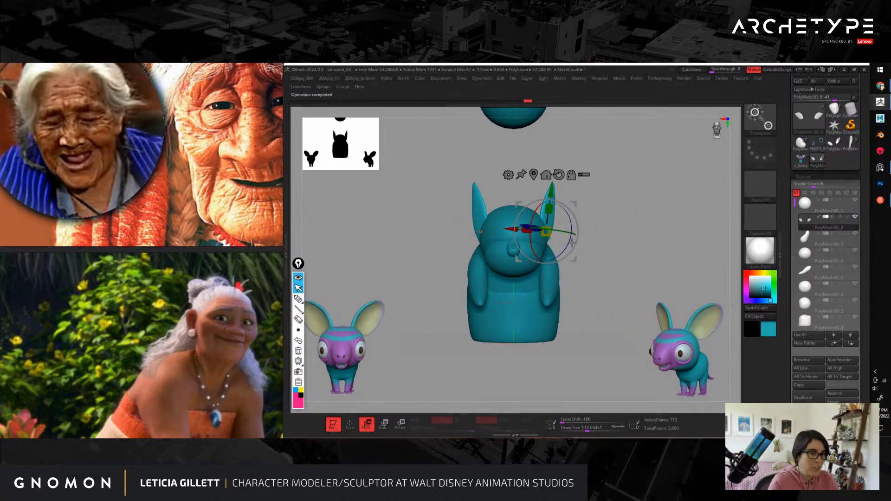
pyautogui.moveTo(621, 242); pyautogui.dragTo(645, 237)
pyautogui.moveTo(531, 219); pyautogui.dragTo(541, 187)
pyautogui.moveTo(531, 221); pyautogui.dragTo(557, 187)
pyautogui.hotkey('ctrl', 'z')
# Step: Select the pair of arms and nudge them slightly inward toward the body
pyautogui.moveTo(662, 276)
pyautogui.keyDown('alt'); pyautogui.mouseDown()
pyautogui.moveTo(611, 205)
pyautogui.moveTo(611, 189)
pyautogui.moveTo(631, 242)
pyautogui.mouseUp(); pyautogui.keyUp('alt')
pyautogui.press('q')
pyautogui.press('w')
pyautogui.keyDown('alt'); pyautogui.click(564, 240); pyautogui.keyUp('alt')
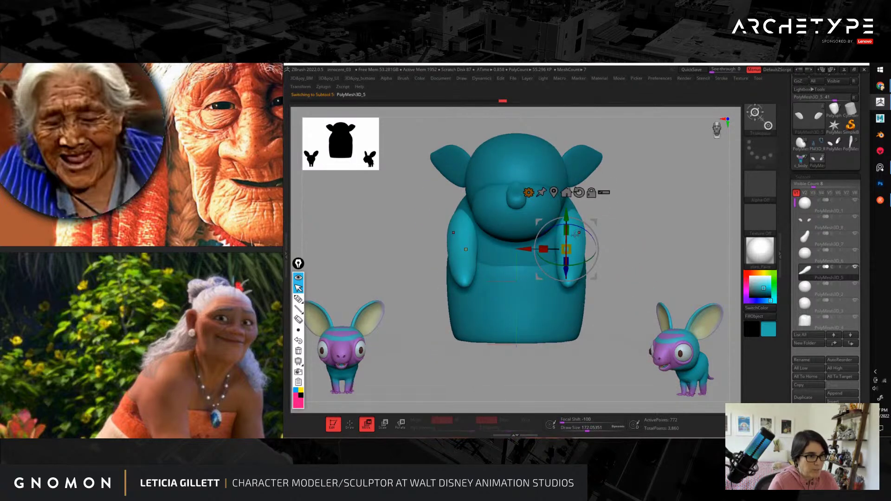
pyautogui.moveTo(528, 249); pyautogui.dragTo(525, 249)
pyautogui.press('q')
# Step: Duplicate the spare sphere above the figure and position the copy behind the upper back
pyautogui.moveTo(663, 232)
pyautogui.keyDown('alt'); pyautogui.mouseDown()
pyautogui.moveTo(553, 170)
pyautogui.moveTo(599, 227)
pyautogui.mouseUp(); pyautogui.keyUp('alt')
pyautogui.keyDown('alt'); pyautogui.moveTo(638, 190); pyautogui.dragTo(547, 208); pyautogui.keyUp('alt')
pyautogui.keyDown('alt'); pyautogui.click(496, 197); pyautogui.keyUp('alt')
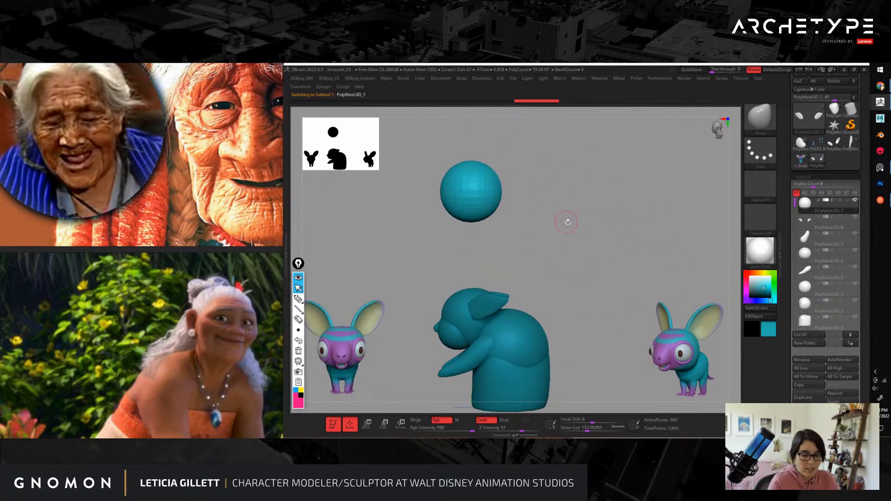
pyautogui.press('w')
pyautogui.hotkey('ctrl', 'shift', 'd')
pyautogui.moveTo(584, 249)
pyautogui.keyDown('alt'); pyautogui.mouseDown()
pyautogui.moveTo(541, 156)
pyautogui.moveTo(568, 167)
pyautogui.moveTo(596, 248)
pyautogui.mouseUp(); pyautogui.keyUp('alt')
pyautogui.keyDown('alt'); pyautogui.moveTo(645, 221); pyautogui.dragTo(588, 274); pyautogui.keyUp('alt')
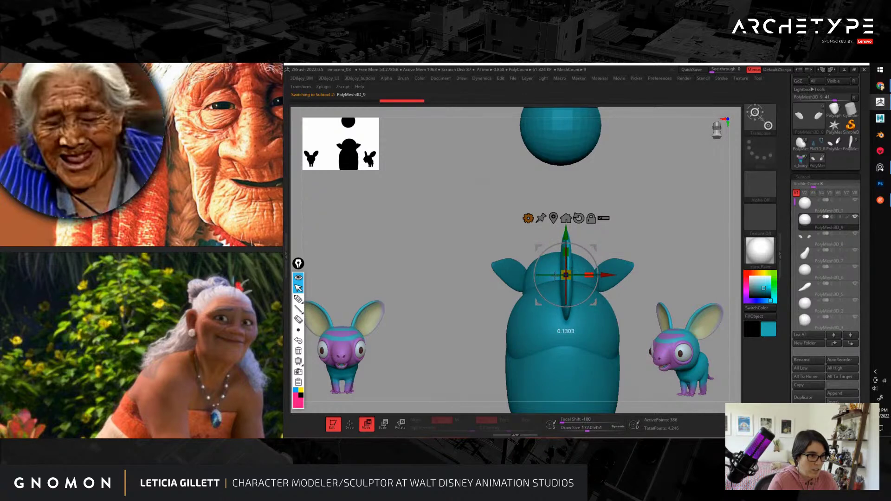
# Step: Flatten and elongate the duplicated sphere into a thin upright oval, move its pivot to the lower end, and scale it down
pyautogui.moveTo(555, 277); pyautogui.dragTo(510, 278)
pyautogui.moveTo(566, 253); pyautogui.dragTo(568, 206)
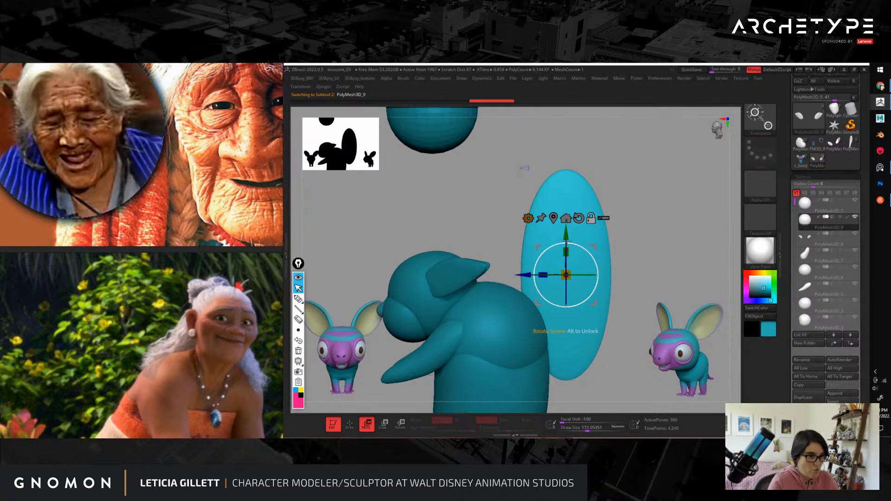
pyautogui.keyDown('alt'); pyautogui.moveTo(566, 275); pyautogui.dragTo(575, 348); pyautogui.keyUp('alt')
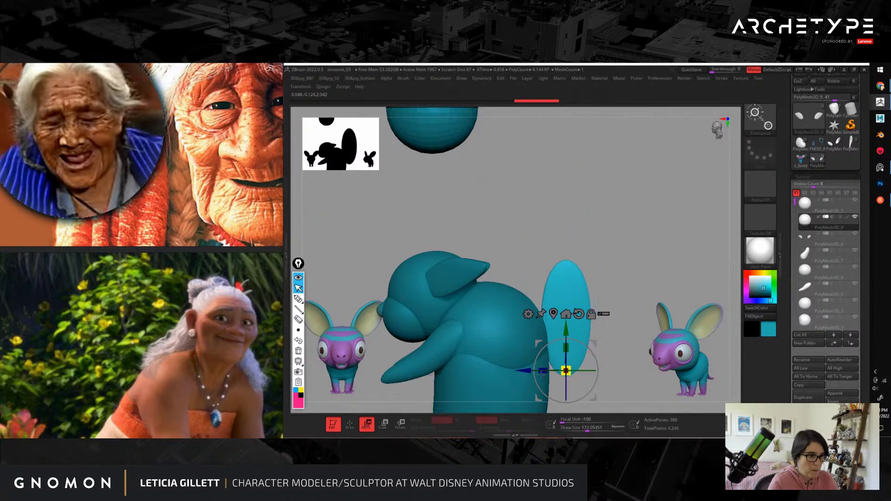
pyautogui.press('q')
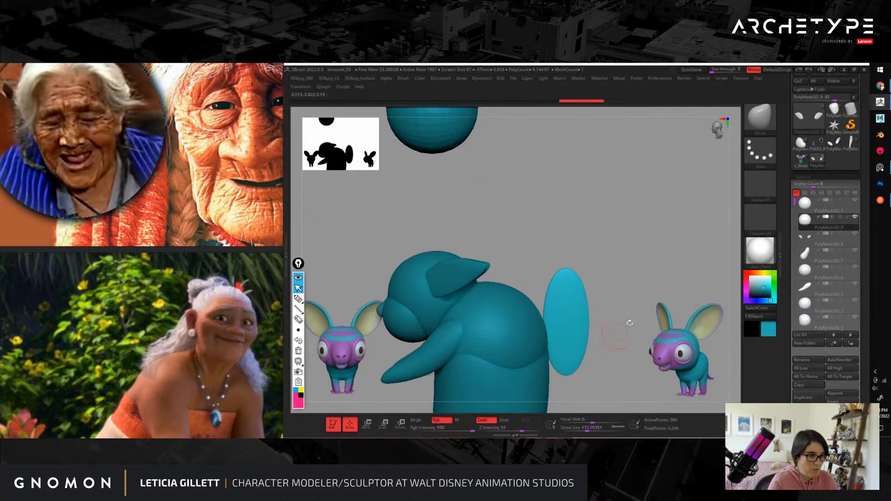
# Step: Attach the thin oval to the upper back as a wing, tilted outward and backward
pyautogui.keyDown('alt'); pyautogui.moveTo(629, 323); pyautogui.dragTo(606, 239); pyautogui.keyUp('alt')
pyautogui.press('w')
pyautogui.moveTo(557, 257); pyautogui.dragTo(574, 206)
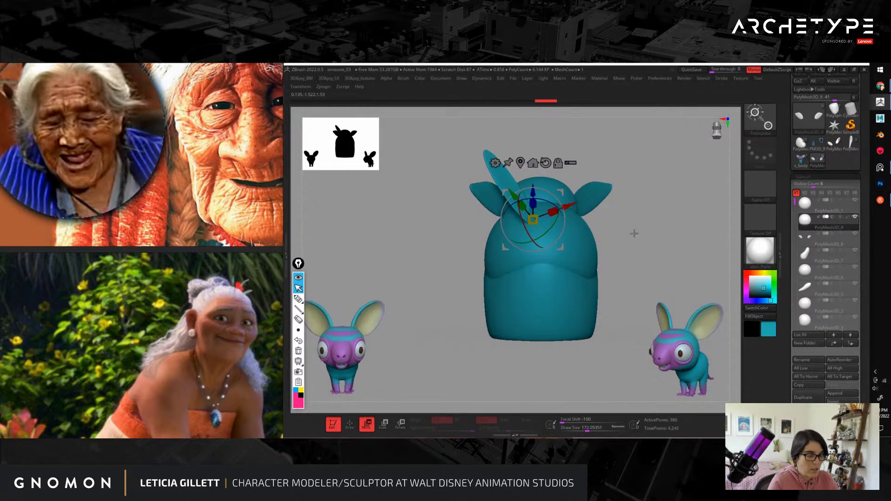
pyautogui.moveTo(634, 233)
pyautogui.mouseDown()
pyautogui.moveTo(529, 235)
pyautogui.moveTo(554, 220)
pyautogui.moveTo(548, 253)
pyautogui.moveTo(578, 242)
pyautogui.moveTo(527, 249)
pyautogui.mouseUp()
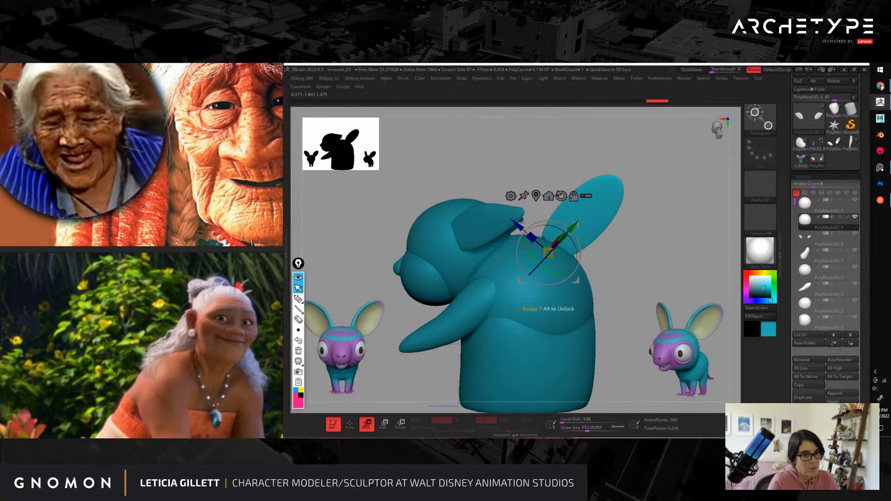
# Step: Circle the ear, wing and arm with the annotation pen, write a note above the head, and clear the markup
pyautogui.click(299, 299)
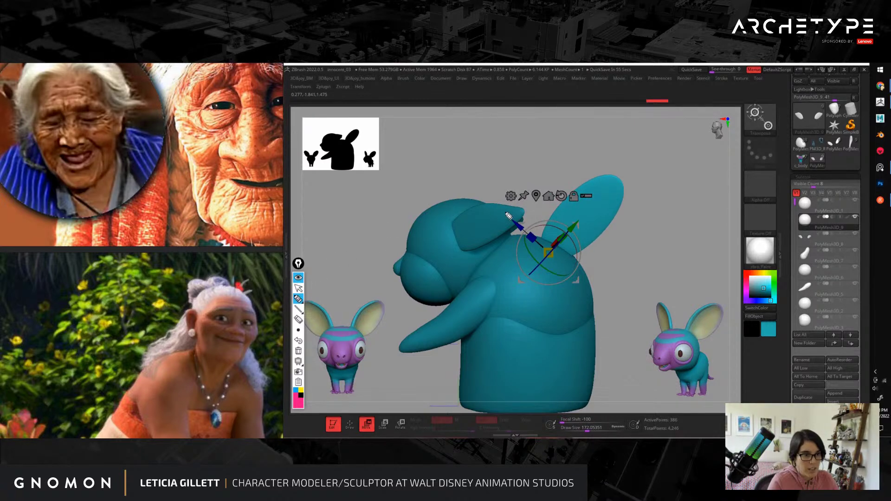
pyautogui.moveTo(500, 206); pyautogui.dragTo(521, 226)
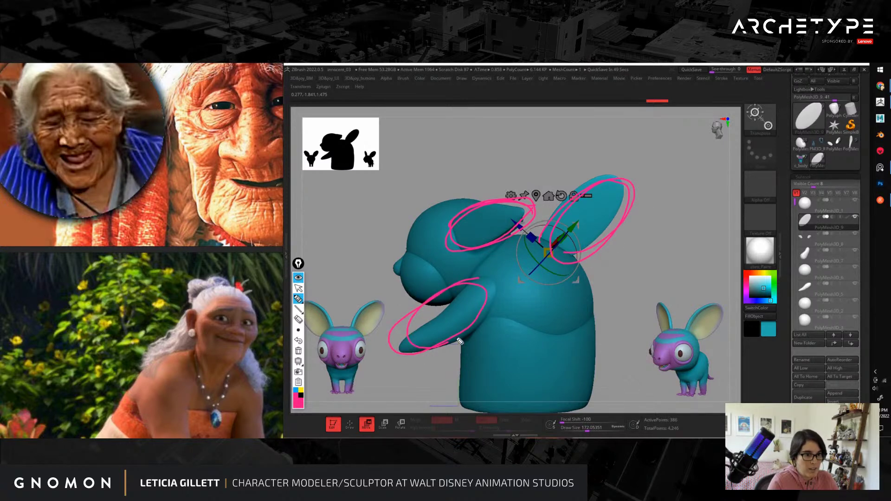
pyautogui.moveTo(460, 342); pyautogui.dragTo(406, 356)
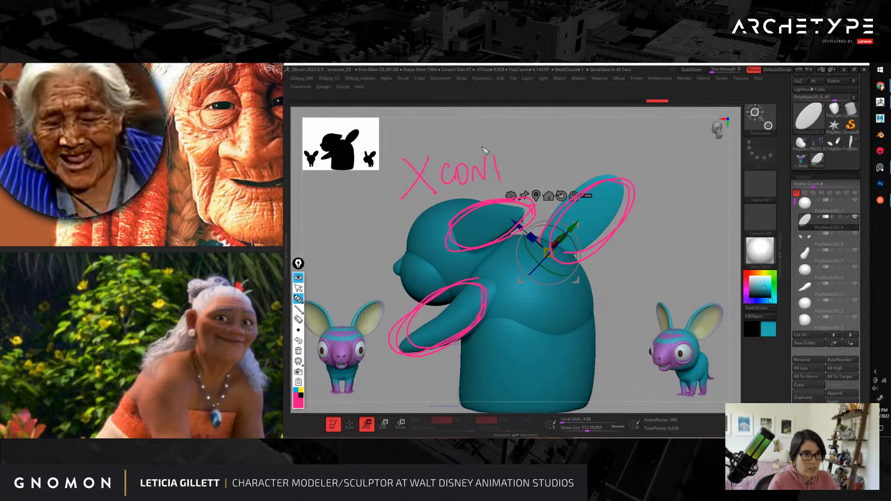
pyautogui.click(298, 352)
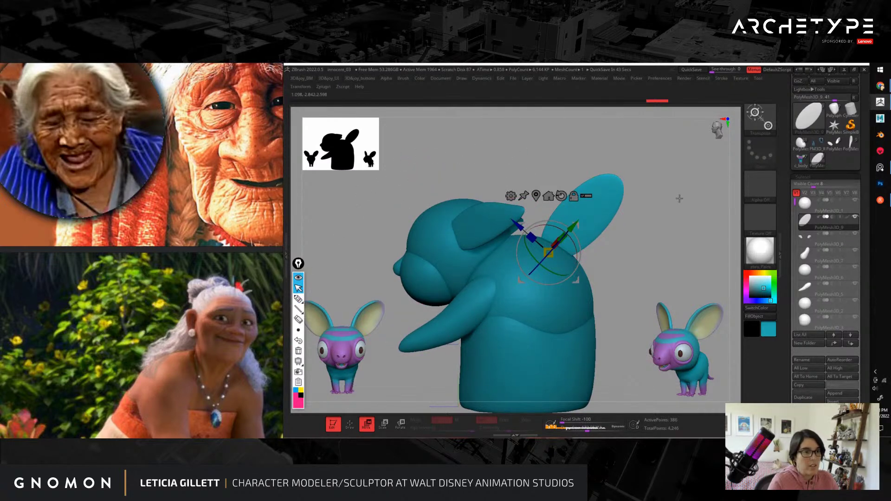
# Step: Scale the wing down around its base and tilt it more upright on the back
pyautogui.moveTo(550, 254)
pyautogui.mouseDown()
pyautogui.moveTo(559, 251)
pyautogui.moveTo(535, 259)
pyautogui.mouseUp()
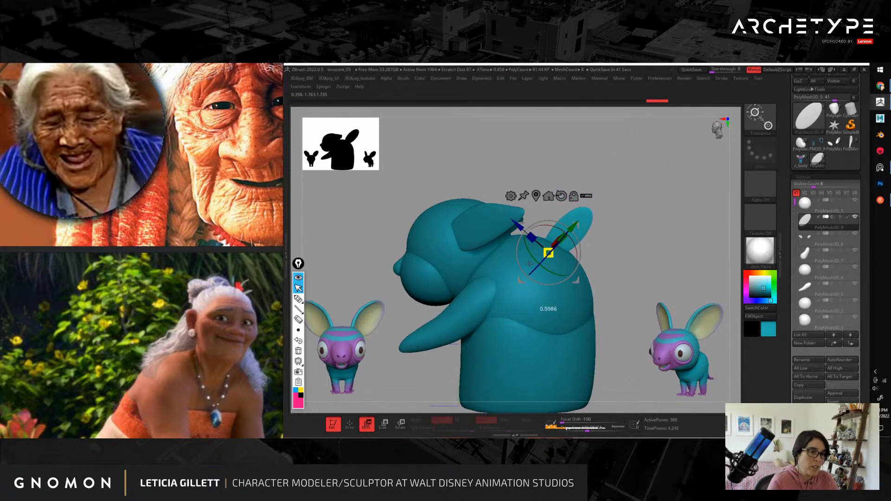
pyautogui.moveTo(572, 243); pyautogui.dragTo(540, 261)
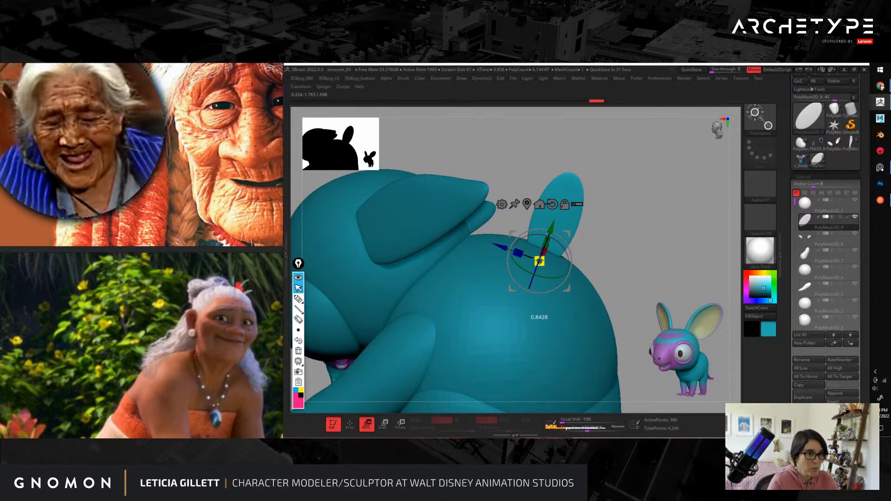
pyautogui.keyDown('shift'); pyautogui.moveTo(603, 234); pyautogui.dragTo(561, 251); pyautogui.keyUp('shift')
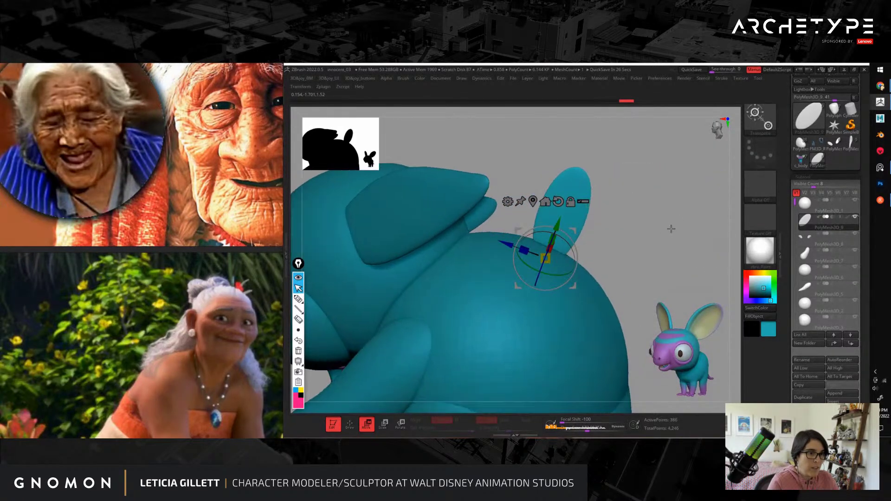
# Step: Duplicate the wing into a second, lower wing tilted backward, and refine its position and angle
pyautogui.keyDown('ctrl'); pyautogui.moveTo(509, 243); pyautogui.dragTo(628, 270); pyautogui.keyUp('ctrl')
pyautogui.moveTo(557, 247); pyautogui.dragTo(645, 258)
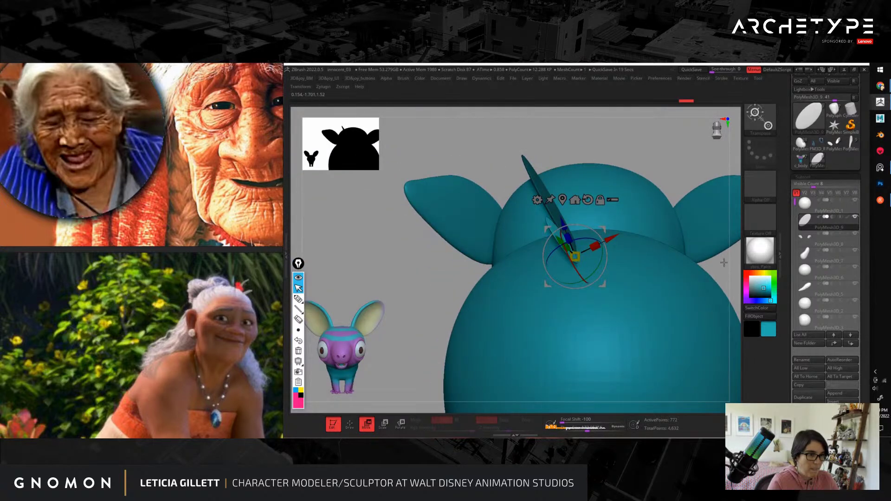
pyautogui.moveTo(724, 263); pyautogui.dragTo(668, 269)
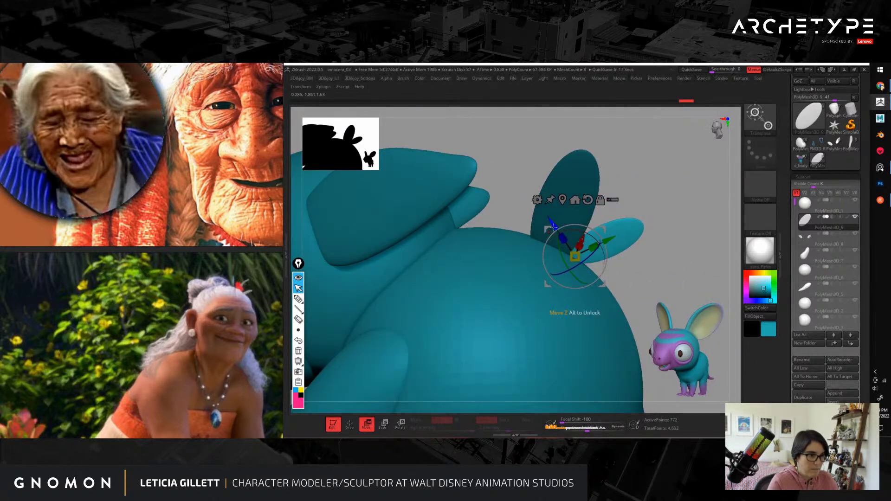
pyautogui.moveTo(553, 226); pyautogui.dragTo(551, 227)
pyautogui.keyDown('ctrl'); pyautogui.moveTo(647, 188); pyautogui.dragTo(730, 225); pyautogui.keyUp('ctrl')
pyautogui.moveTo(596, 246); pyautogui.dragTo(629, 231)
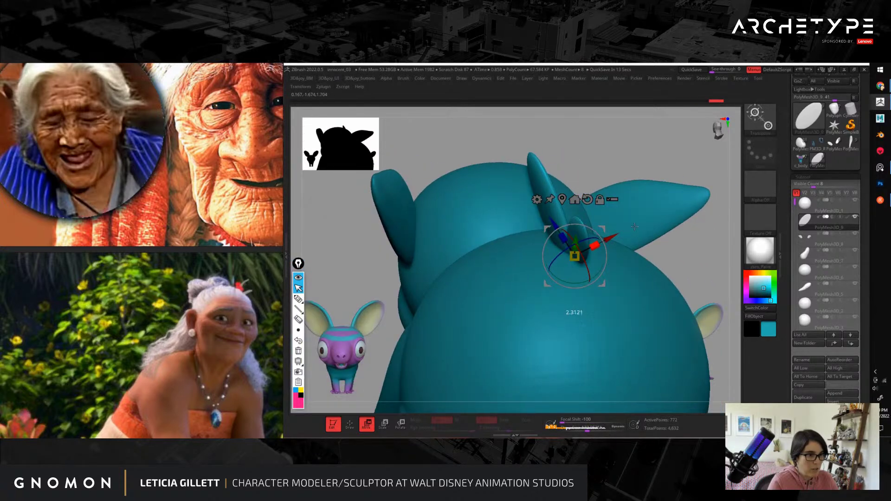
# Step: Mirror the two wings to the other side of the back
pyautogui.moveTo(702, 257)
pyautogui.keyDown('alt'); pyautogui.mouseDown()
pyautogui.moveTo(693, 244)
pyautogui.moveTo(733, 253)
pyautogui.mouseUp(); pyautogui.keyUp('alt')
pyautogui.press('q')
pyautogui.press('1')
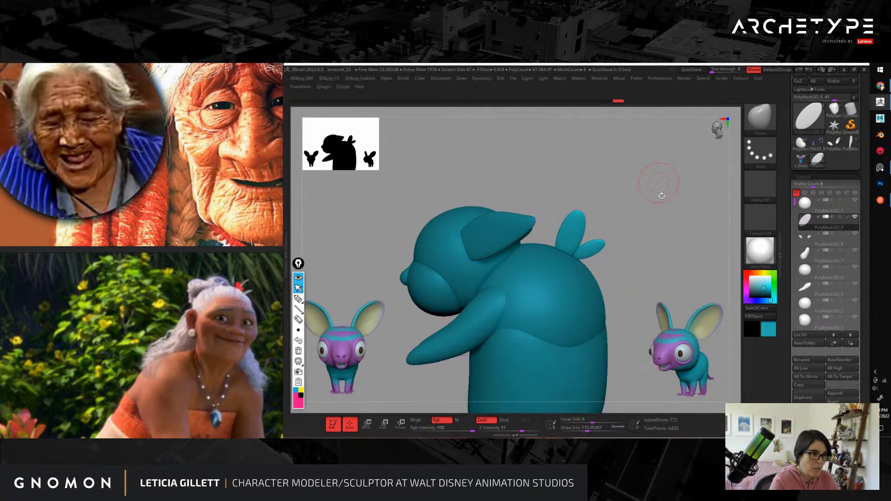
pyautogui.press('2')
pyautogui.click(661, 261)
pyautogui.click(540, 242)
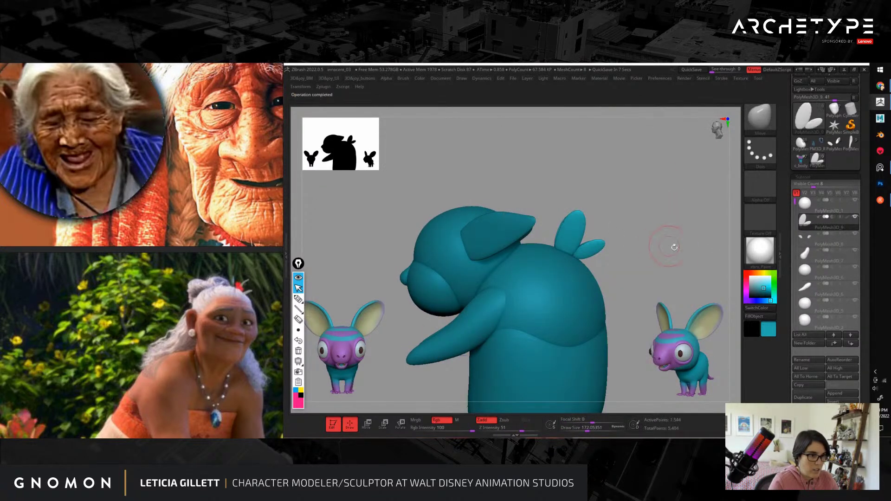
pyautogui.moveTo(673, 246); pyautogui.dragTo(647, 256)
# Step: Reset the transform gizmo's orientation and adjust the placement of the mirrored wings on the upper back
pyautogui.press('w')
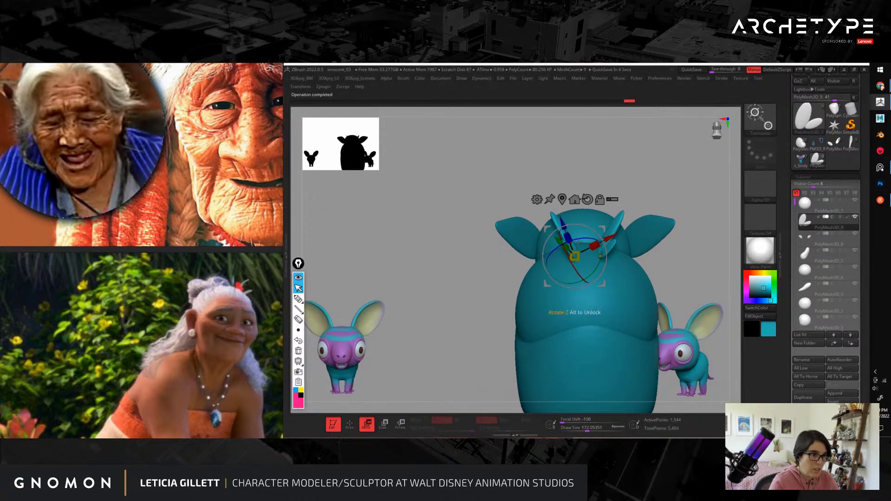
pyautogui.keyDown('alt'); pyautogui.moveTo(697, 184); pyautogui.dragTo(695, 211); pyautogui.keyUp('alt')
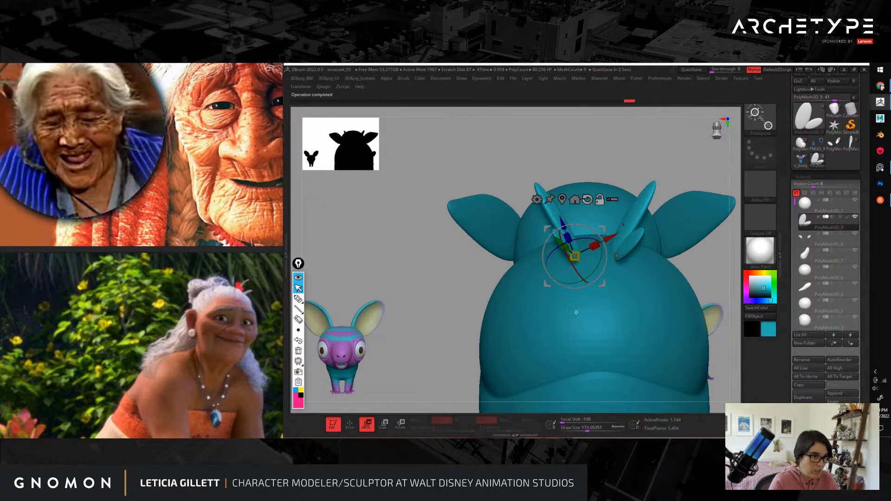
pyautogui.click(588, 199)
pyautogui.moveTo(616, 257); pyautogui.dragTo(620, 257)
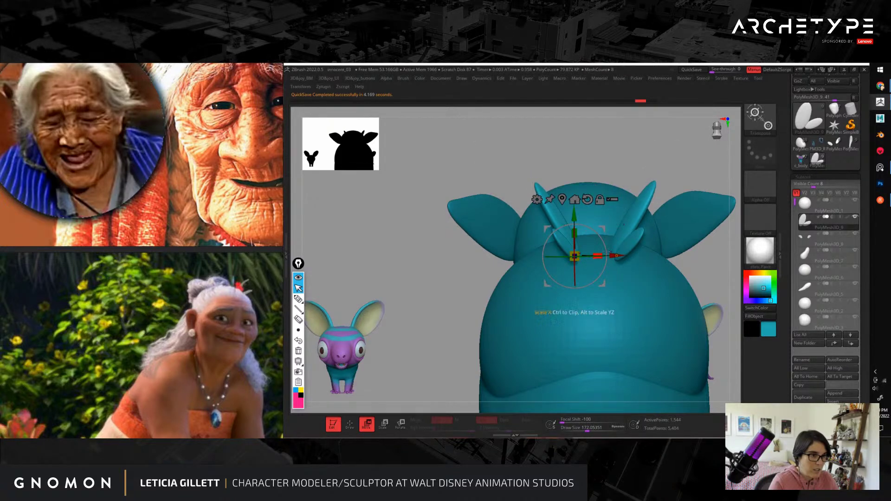
pyautogui.moveTo(624, 256); pyautogui.dragTo(617, 256)
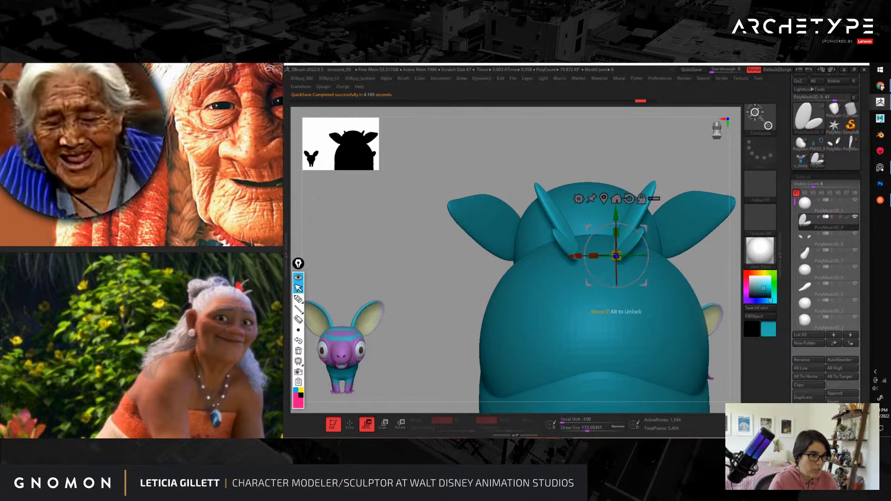
pyautogui.keyDown('alt'); pyautogui.moveTo(571, 226); pyautogui.dragTo(594, 235); pyautogui.keyUp('alt')
pyautogui.keyDown('shift'); pyautogui.moveTo(525, 159); pyautogui.dragTo(573, 244); pyautogui.keyUp('shift')
pyautogui.keyDown('alt'); pyautogui.moveTo(573, 244); pyautogui.dragTo(533, 246); pyautogui.keyUp('alt')
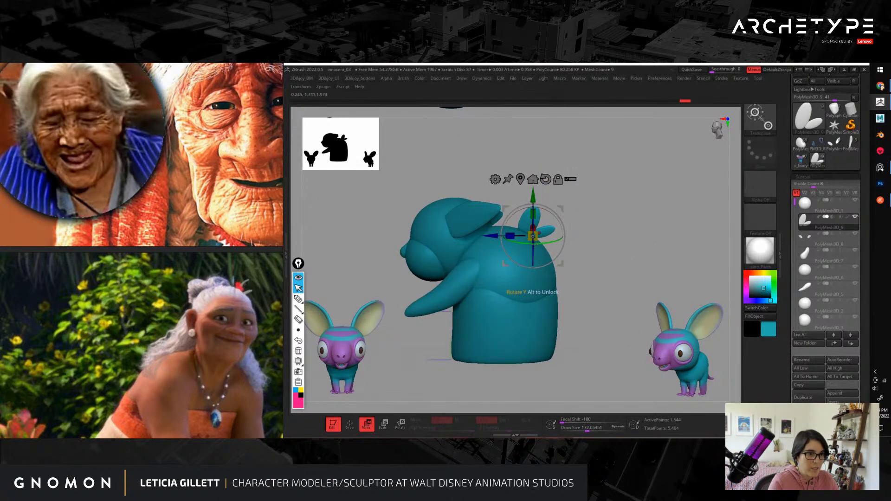
# Step: Enlarge the silhouette thumbnail in front view and undo the last enlargement of the wings
pyautogui.keyDown('shift'); pyautogui.moveTo(641, 265); pyautogui.dragTo(672, 264); pyautogui.keyUp('shift')
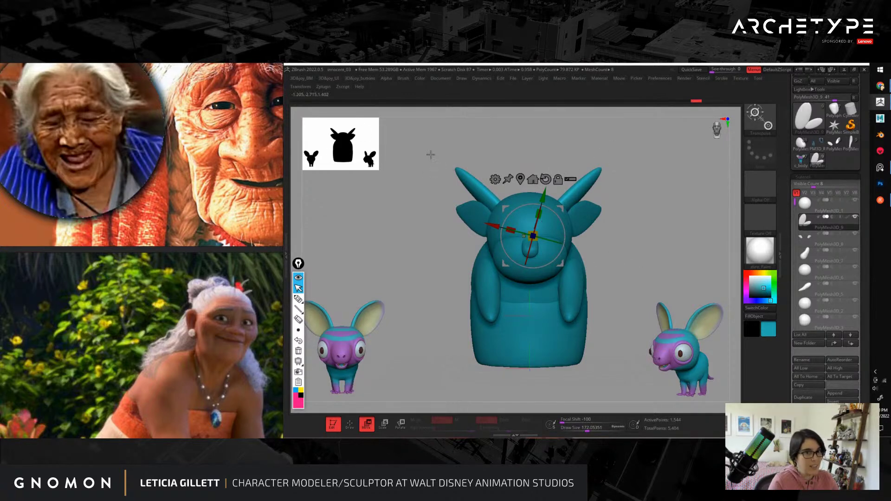
pyautogui.moveTo(376, 160); pyautogui.dragTo(404, 186)
pyautogui.hotkey('ctrl', 'z')
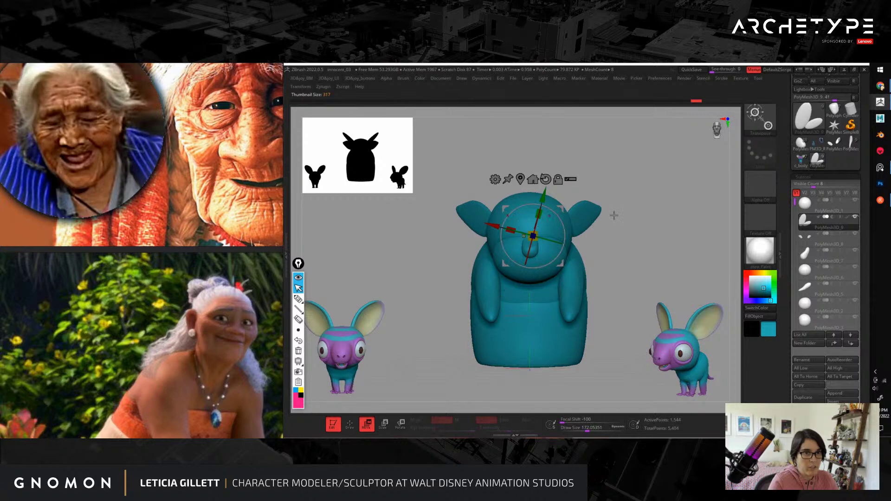
# Step: Select the pair of arms and slightly adjust their rotation in front view
pyautogui.moveTo(688, 237); pyautogui.dragTo(602, 238)
pyautogui.press('q')
pyautogui.moveTo(643, 274)
pyautogui.mouseDown()
pyautogui.moveTo(529, 279)
pyautogui.moveTo(609, 326)
pyautogui.moveTo(672, 283)
pyautogui.moveTo(598, 266)
pyautogui.moveTo(637, 294)
pyautogui.moveTo(616, 290)
pyautogui.moveTo(666, 290)
pyautogui.mouseUp()
pyautogui.keyDown('alt'); pyautogui.moveTo(636, 257); pyautogui.dragTo(648, 282); pyautogui.keyUp('alt')
pyautogui.keyDown('alt'); pyautogui.click(575, 297); pyautogui.keyUp('alt')
pyautogui.press('w')
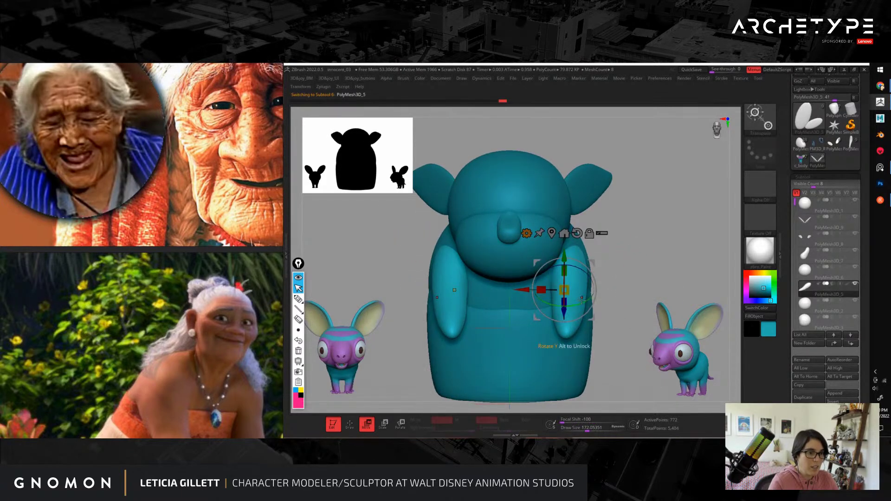
pyautogui.moveTo(578, 305); pyautogui.dragTo(574, 305)
pyautogui.moveTo(649, 280); pyautogui.dragTo(604, 276)
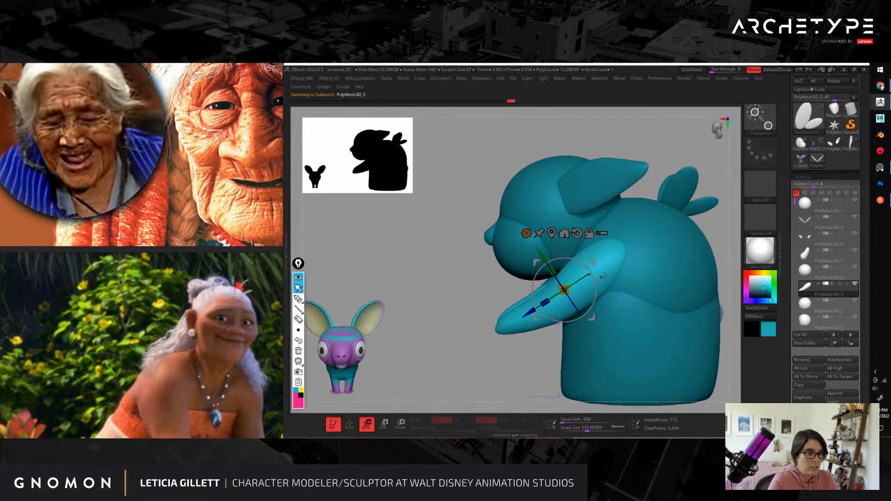
# Step: Move the arms' pivot to the shoulders and swing the hands inward in front of the belly
pyautogui.keyDown('alt'); pyautogui.moveTo(531, 313); pyautogui.dragTo(581, 280); pyautogui.keyUp('alt')
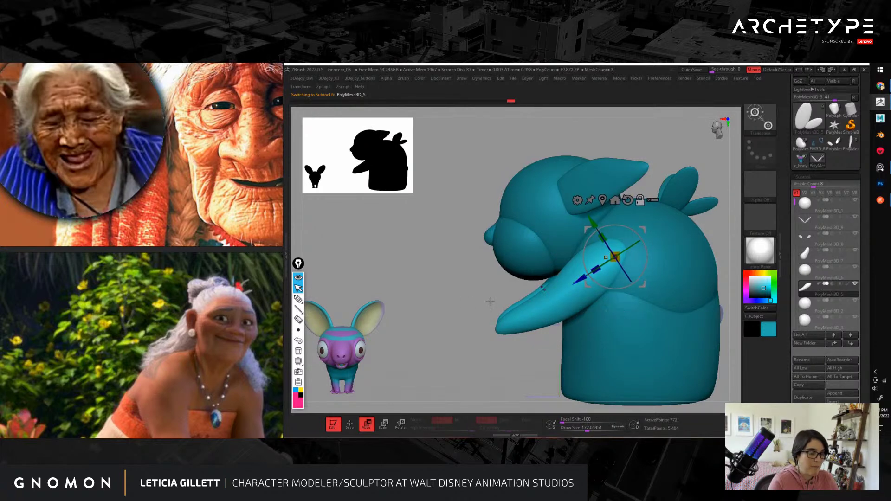
pyautogui.keyDown('shift'); pyautogui.moveTo(491, 302); pyautogui.dragTo(519, 307); pyautogui.keyUp('shift')
pyautogui.moveTo(581, 259)
pyautogui.mouseDown()
pyautogui.moveTo(618, 274)
pyautogui.moveTo(668, 233)
pyautogui.moveTo(636, 223)
pyautogui.mouseUp()
pyautogui.press('q')
pyautogui.moveTo(686, 246)
pyautogui.mouseDown()
pyautogui.moveTo(640, 251)
pyautogui.moveTo(683, 259)
pyautogui.moveTo(640, 211)
pyautogui.moveTo(648, 259)
pyautogui.moveTo(632, 260)
pyautogui.moveTo(663, 237)
pyautogui.moveTo(673, 260)
pyautogui.moveTo(645, 221)
pyautogui.moveTo(652, 241)
pyautogui.mouseUp()
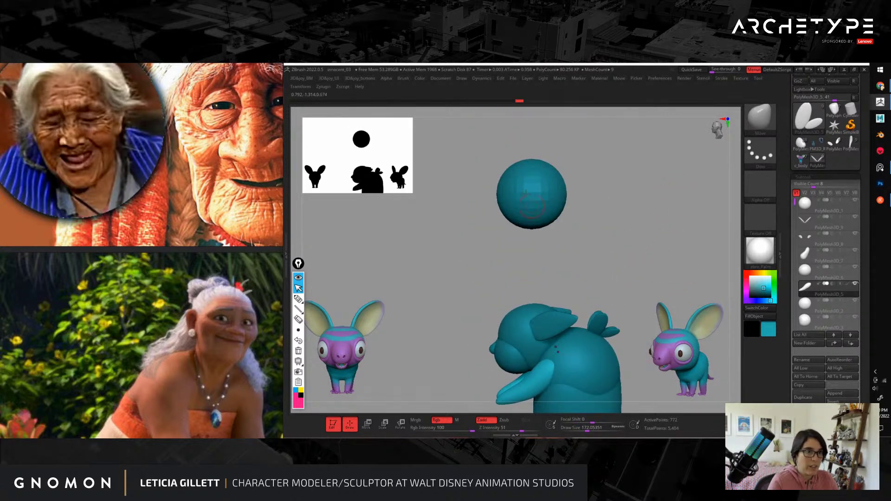
pyautogui.keyDown('shift'); pyautogui.moveTo(528, 190); pyautogui.dragTo(626, 264); pyautogui.keyUp('shift')
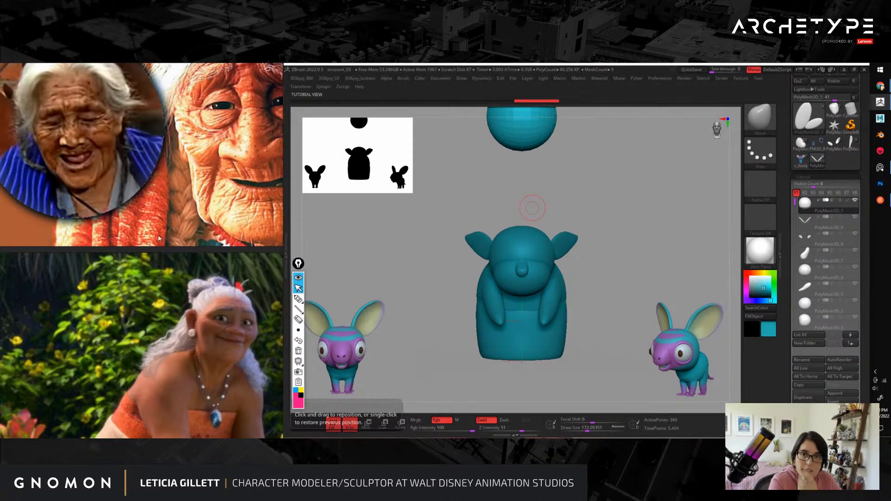
# Step: Browse the reference board for photos of seated, hunched elderly women and people feeding birds and other animals
pyautogui.scroll(-5, 158, 236)
pyautogui.moveTo(138, 241); pyautogui.dragTo(271, 244, button='middle')
pyautogui.moveTo(65, 267)
pyautogui.mouseDown(button='middle')
pyautogui.moveTo(186, 270)
pyautogui.moveTo(273, 254)
pyautogui.mouseUp(button='middle')
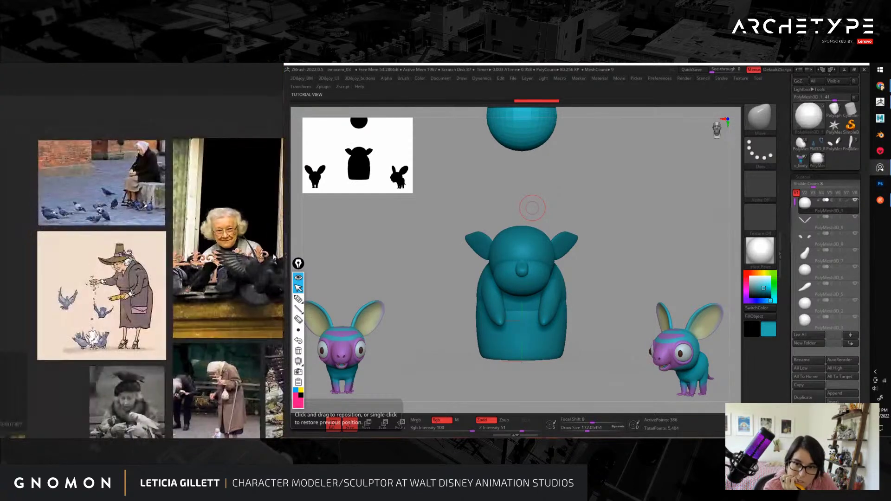
pyautogui.scroll(2, 156, 275)
pyautogui.moveTo(156, 275); pyautogui.dragTo(230, 332, button='middle')
pyautogui.scroll(5, 213, 212)
pyautogui.moveTo(212, 212); pyautogui.dragTo(211, 319, button='middle')
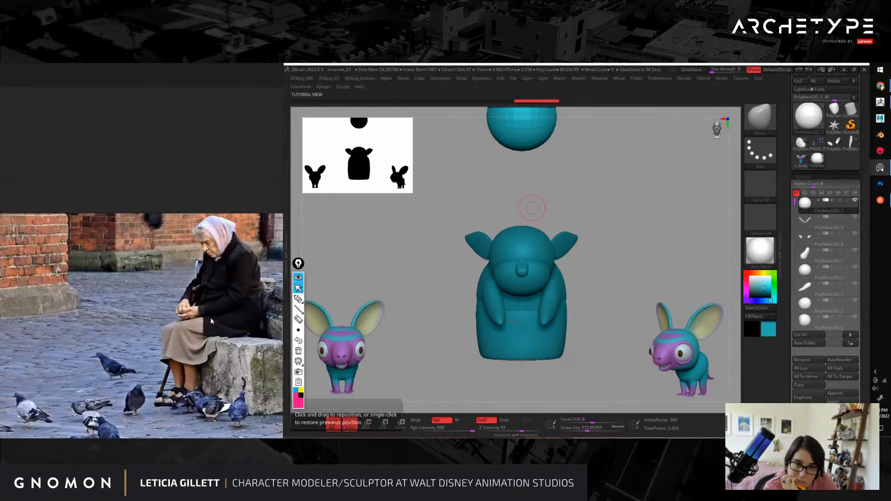
pyautogui.scroll(-5, 210, 318)
pyautogui.moveTo(211, 396)
pyautogui.mouseDown(button='middle')
pyautogui.moveTo(204, 298)
pyautogui.moveTo(78, 291)
pyautogui.mouseUp(button='middle')
pyautogui.scroll(4, 204, 298)
pyautogui.moveTo(253, 297); pyautogui.dragTo(69, 276, button='middle')
pyautogui.moveTo(271, 290)
pyautogui.mouseDown(button='middle')
pyautogui.moveTo(228, 283)
pyautogui.moveTo(183, 294)
pyautogui.mouseUp(button='middle')
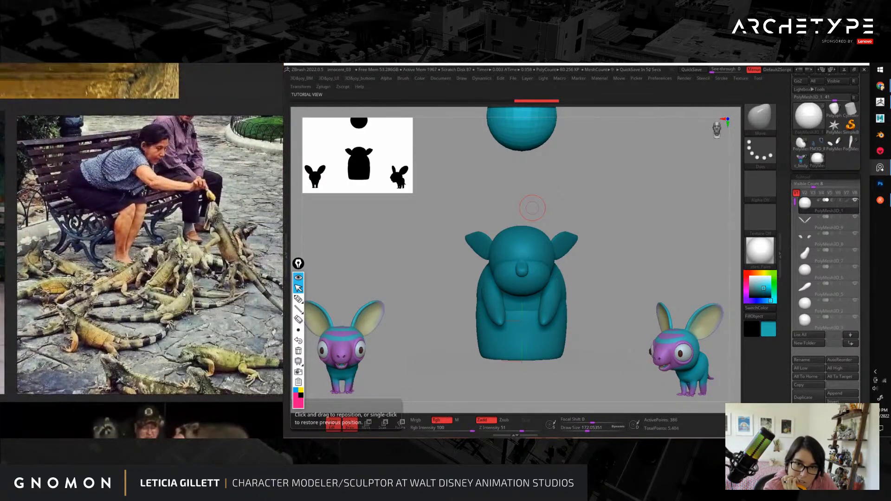
pyautogui.scroll(-5, 183, 294)
pyautogui.moveTo(42, 365); pyautogui.dragTo(194, 297, button='middle')
pyautogui.scroll(4, 193, 296)
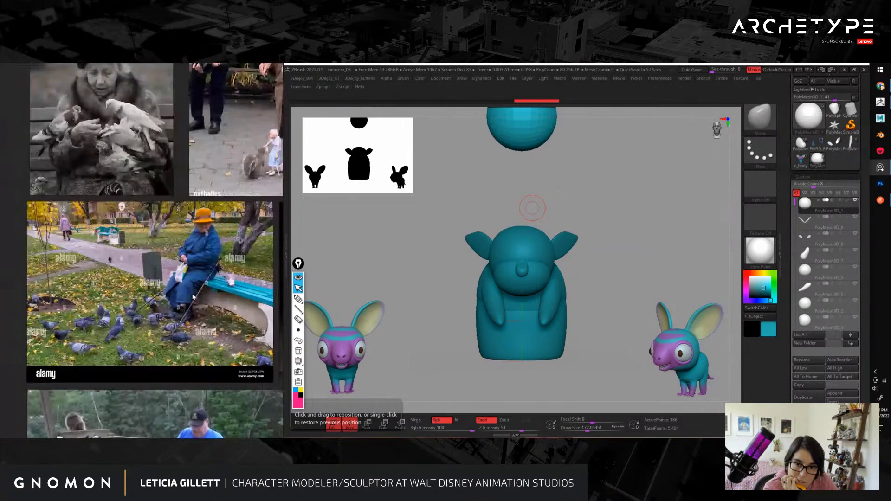
pyautogui.scroll(-2, 229, 292)
pyautogui.scroll(2, 233, 287)
# Step: Switch back to ZBrush, duplicate the floating sphere and lower the copy over the crown of the head as a hair cap
pyautogui.click(638, 171)
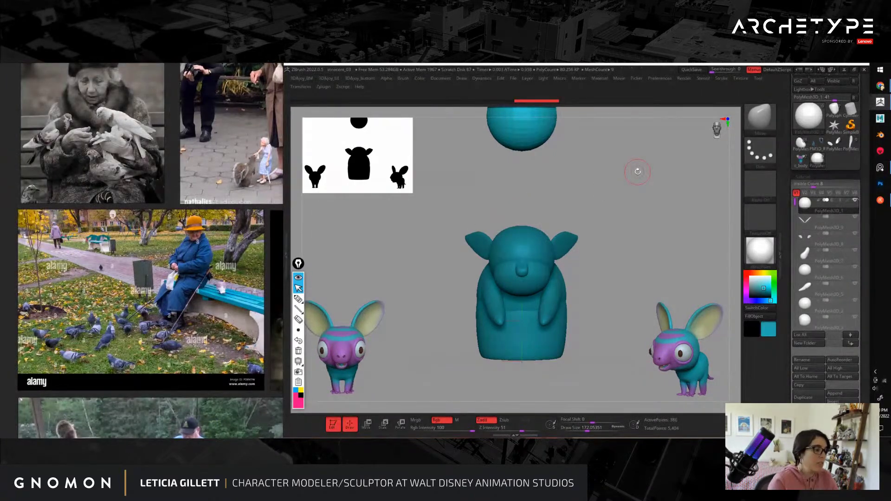
pyautogui.moveTo(672, 222); pyautogui.dragTo(599, 241)
pyautogui.hotkey('ctrl', 'shift', 'd')
pyautogui.press('w')
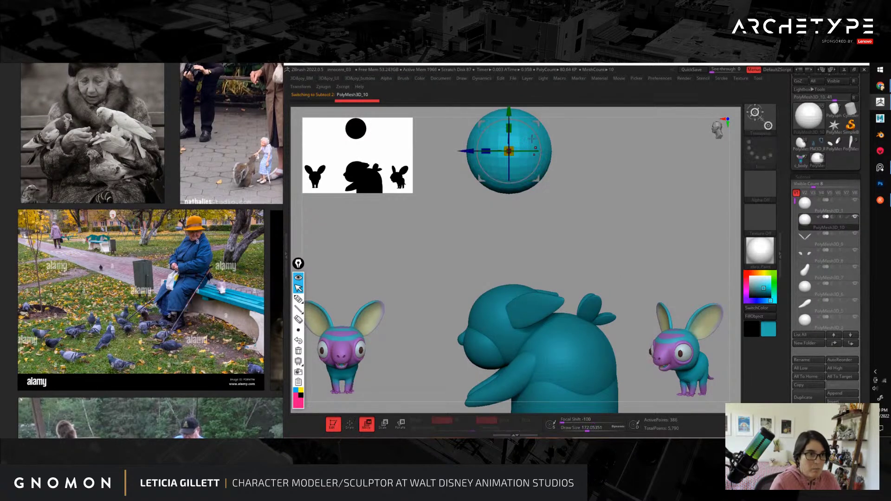
pyautogui.keyDown('alt'); pyautogui.moveTo(612, 186); pyautogui.dragTo(584, 201); pyautogui.keyUp('alt')
pyautogui.moveTo(511, 113); pyautogui.dragTo(512, 290)
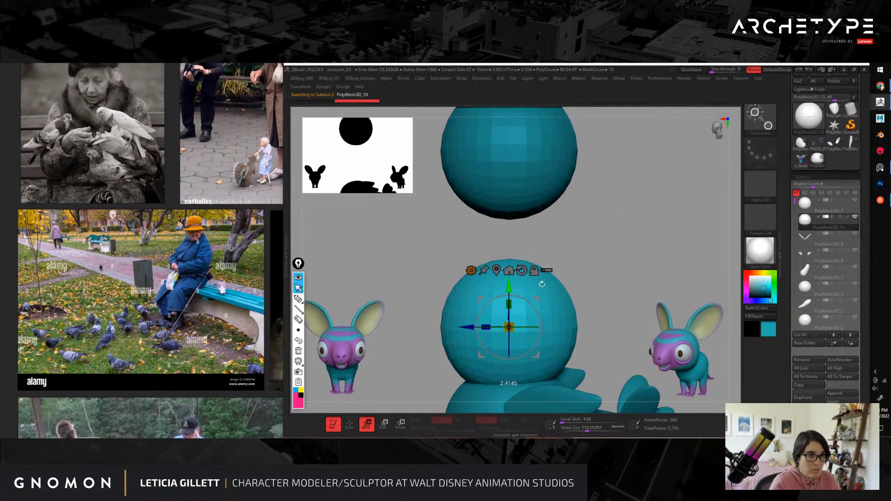
pyautogui.keyDown('alt'); pyautogui.moveTo(617, 289); pyautogui.dragTo(609, 201); pyautogui.keyUp('alt')
pyautogui.moveTo(505, 201); pyautogui.dragTo(505, 323)
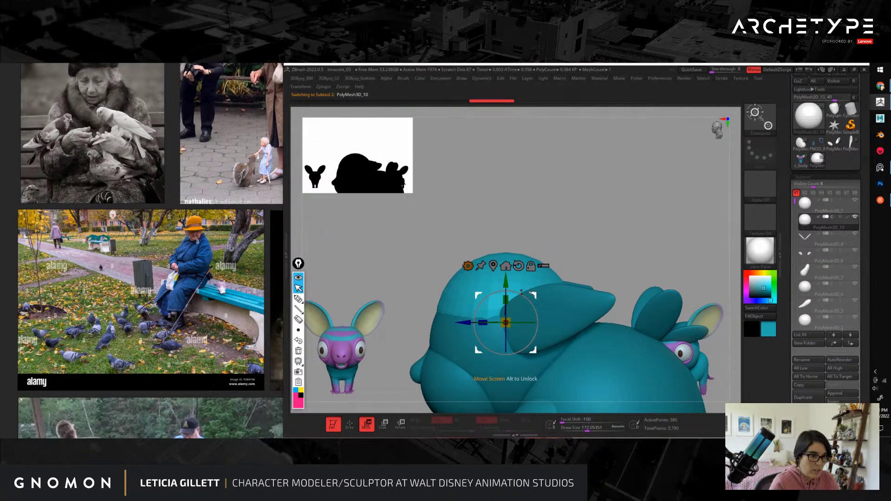
pyautogui.moveTo(534, 295); pyautogui.dragTo(540, 295)
pyautogui.keyDown('alt'); pyautogui.moveTo(623, 254); pyautogui.dragTo(625, 194); pyautogui.keyUp('alt')
# Step: Reshape the hair cap with the Move brush so it fits the skull from the front, side and back
pyautogui.press('q')
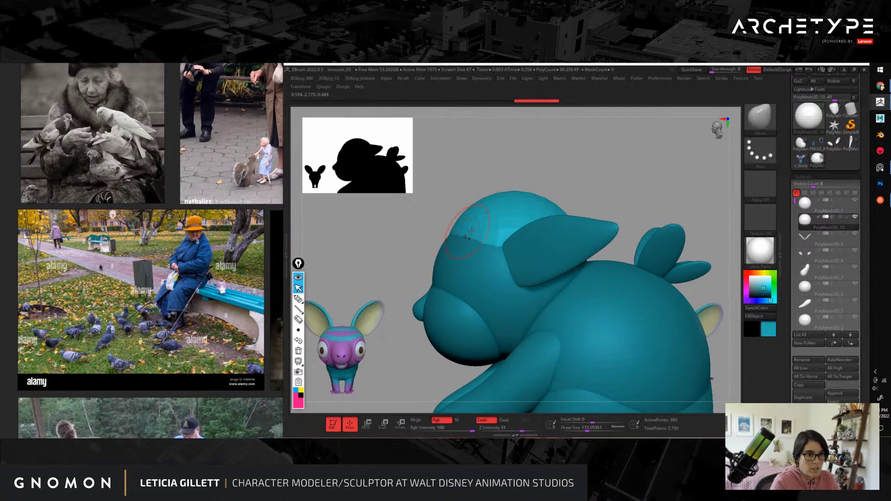
pyautogui.moveTo(524, 173); pyautogui.dragTo(650, 179)
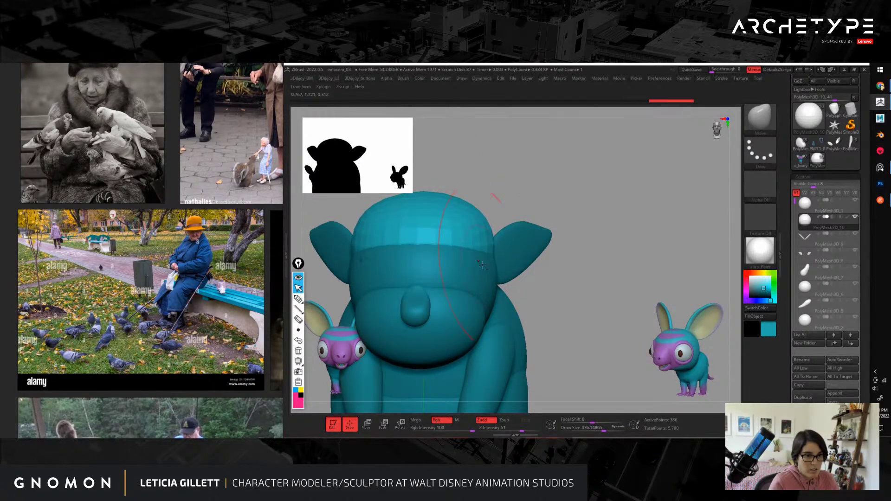
pyautogui.press('s')
pyautogui.moveTo(537, 223); pyautogui.dragTo(546, 223)
pyautogui.moveTo(554, 216); pyautogui.dragTo(567, 220)
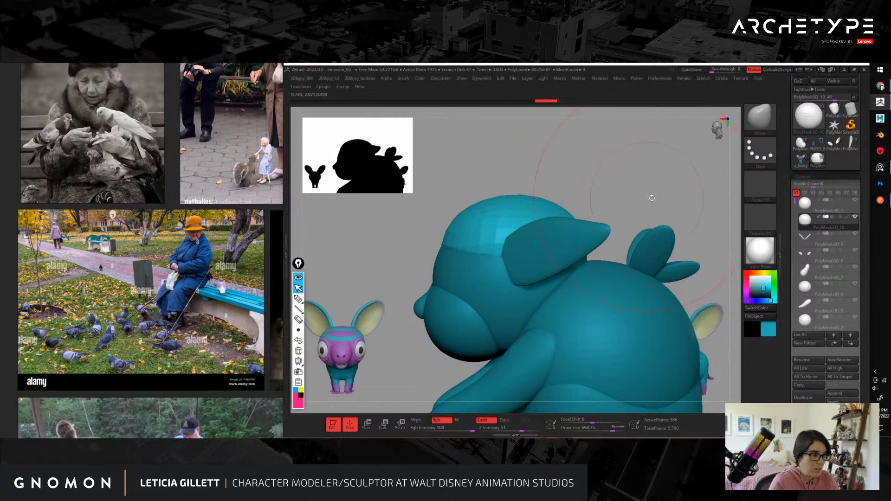
pyautogui.moveTo(650, 197); pyautogui.dragTo(604, 214)
pyautogui.press('s')
pyautogui.moveTo(532, 269); pyautogui.dragTo(529, 270)
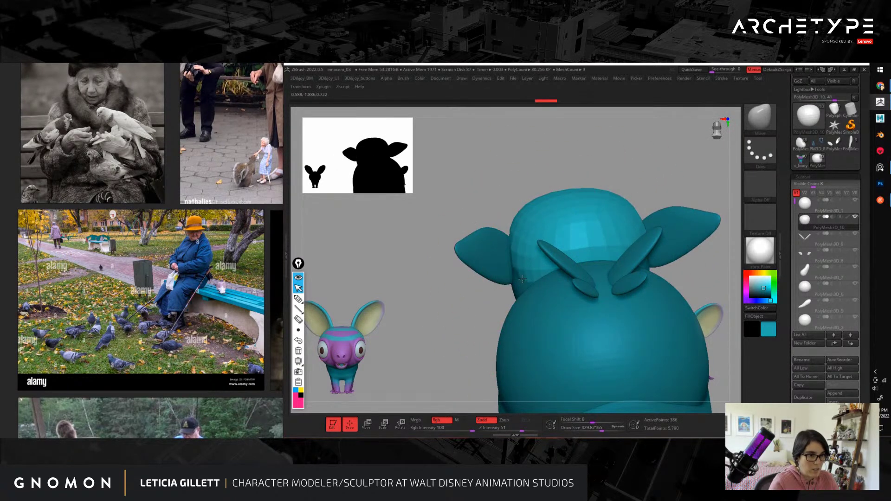
pyautogui.moveTo(493, 199); pyautogui.dragTo(551, 183)
pyautogui.press('f')
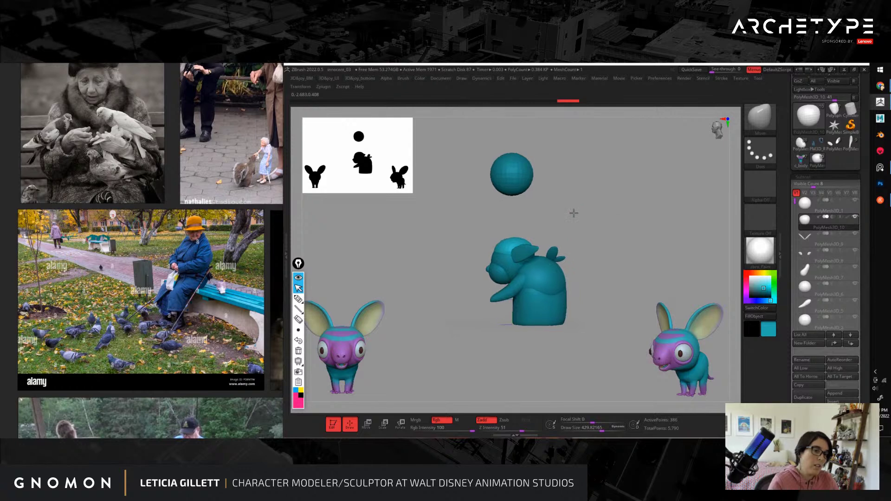
# Step: Duplicate the floating sphere again, scale the copy down and place it behind the head as a hair bun
pyautogui.moveTo(574, 213)
pyautogui.mouseDown()
pyautogui.moveTo(610, 225)
pyautogui.moveTo(608, 201)
pyautogui.moveTo(605, 260)
pyautogui.mouseUp()
pyautogui.keyDown('alt'); pyautogui.click(534, 210); pyautogui.keyUp('alt')
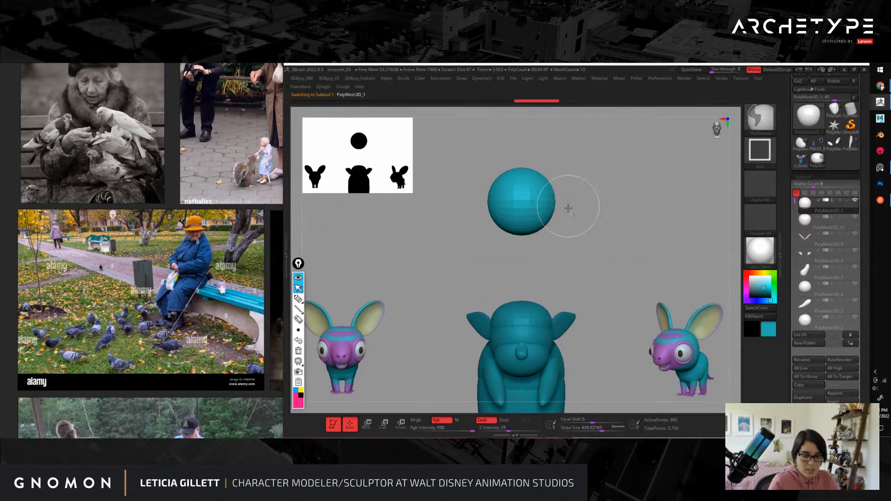
pyautogui.hotkey('ctrl', 'shift', 'd')
pyautogui.press('w')
pyautogui.moveTo(641, 229); pyautogui.dragTo(603, 228)
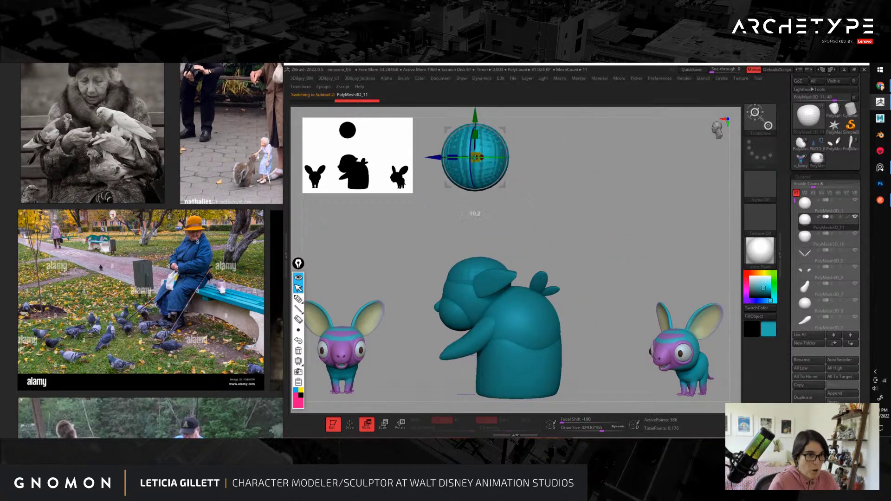
pyautogui.moveTo(475, 158); pyautogui.dragTo(464, 163)
pyautogui.hotkey('ctrl', 'z')
pyautogui.moveTo(505, 131); pyautogui.dragTo(561, 253)
pyautogui.keyDown('alt'); pyautogui.moveTo(588, 221); pyautogui.dragTo(586, 274); pyautogui.keyUp('alt')
pyautogui.moveTo(520, 262); pyautogui.dragTo(505, 269)
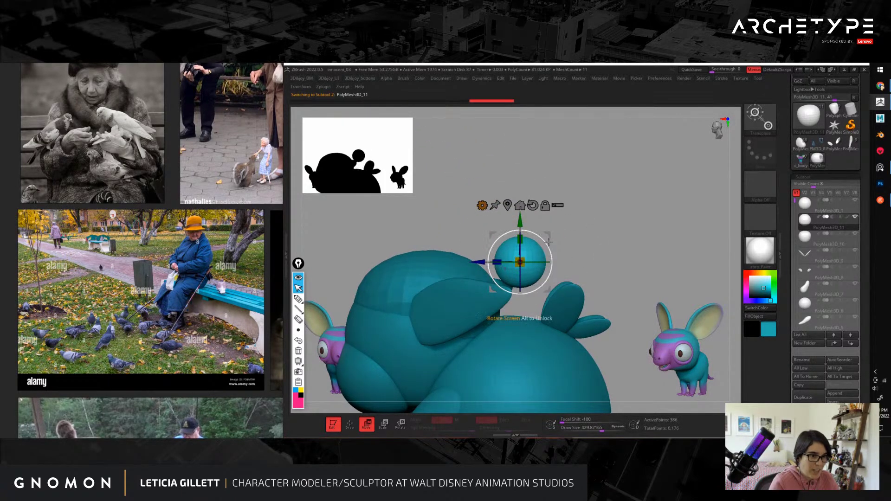
# Step: Seat the bun sphere against the back of the head and undo the last adjustment after checking it from behind
pyautogui.moveTo(548, 236); pyautogui.dragTo(539, 272)
pyautogui.keyDown('alt'); pyautogui.moveTo(614, 235); pyautogui.dragTo(614, 277); pyautogui.keyUp('alt')
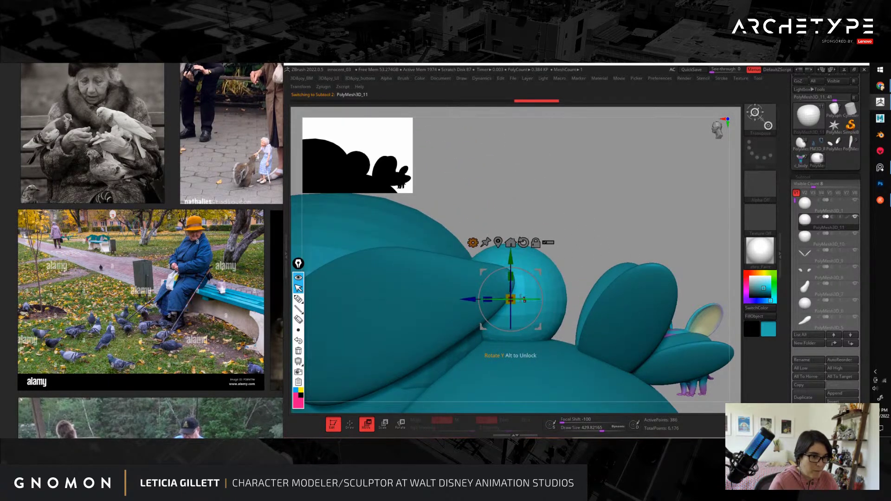
pyautogui.moveTo(512, 300); pyautogui.dragTo(508, 302)
pyautogui.moveTo(539, 271); pyautogui.dragTo(589, 299)
pyautogui.moveTo(646, 251)
pyautogui.keyDown('shift'); pyautogui.mouseDown()
pyautogui.moveTo(606, 237)
pyautogui.moveTo(638, 261)
pyautogui.mouseUp(); pyautogui.keyUp('shift')
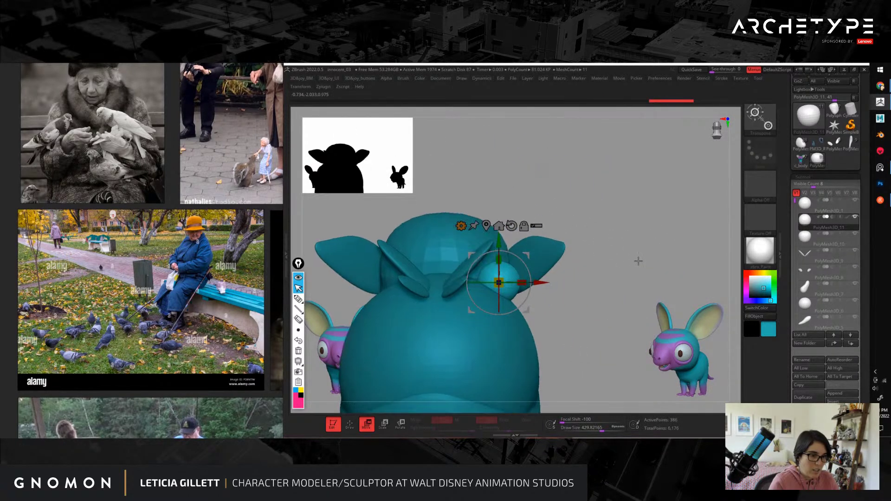
pyautogui.hotkey('ctrl', 'z')
# Step: Enlarge the hair bun and adjust its position between the head and the wings
pyautogui.moveTo(600, 237); pyautogui.dragTo(634, 255)
pyautogui.press('q')
pyautogui.moveTo(622, 311)
pyautogui.keyDown('alt'); pyautogui.mouseDown()
pyautogui.moveTo(550, 233)
pyautogui.moveTo(621, 312)
pyautogui.mouseUp(); pyautogui.keyUp('alt')
pyautogui.press('w')
pyautogui.moveTo(440, 261)
pyautogui.mouseDown()
pyautogui.moveTo(466, 247)
pyautogui.moveTo(460, 220)
pyautogui.mouseUp()
pyautogui.press('q')
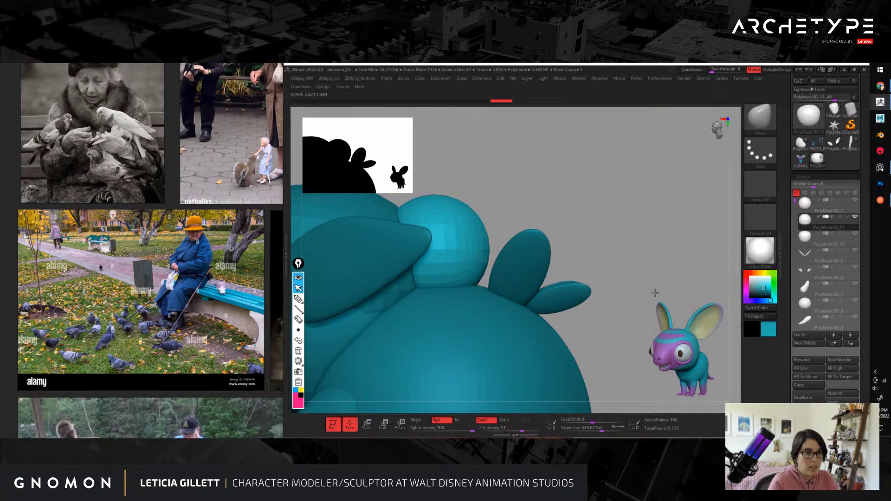
# Step: Select the pair of back wings, tilt them and shift them slightly backward away from the hair bun
pyautogui.keyDown('alt'); pyautogui.moveTo(655, 292); pyautogui.dragTo(590, 269); pyautogui.keyUp('alt')
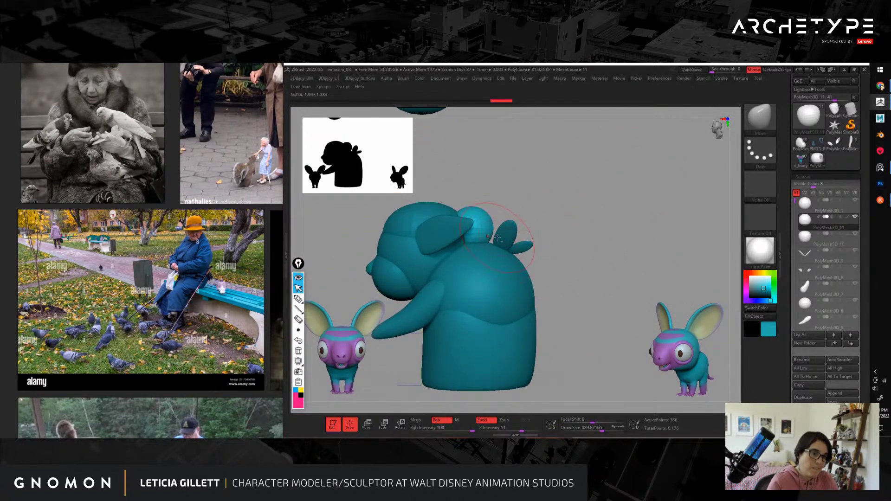
pyautogui.keyDown('alt'); pyautogui.click(497, 237); pyautogui.keyUp('alt')
pyautogui.press('w')
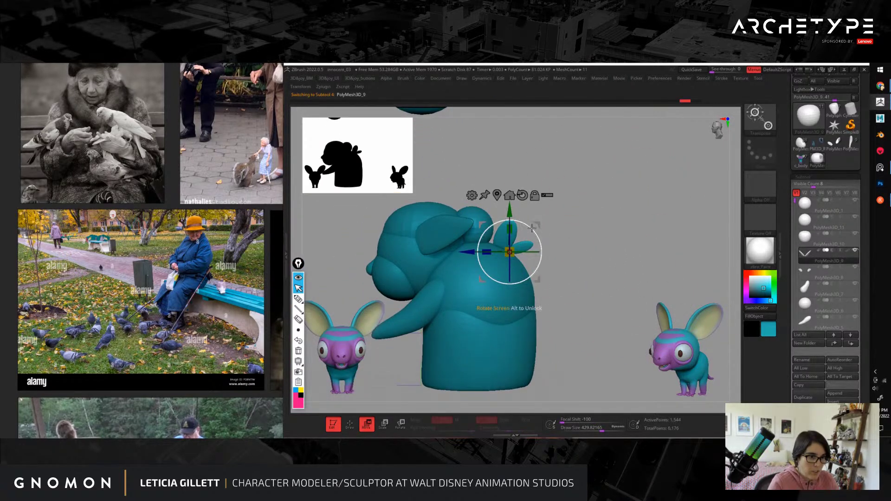
pyautogui.moveTo(530, 228); pyautogui.dragTo(544, 230)
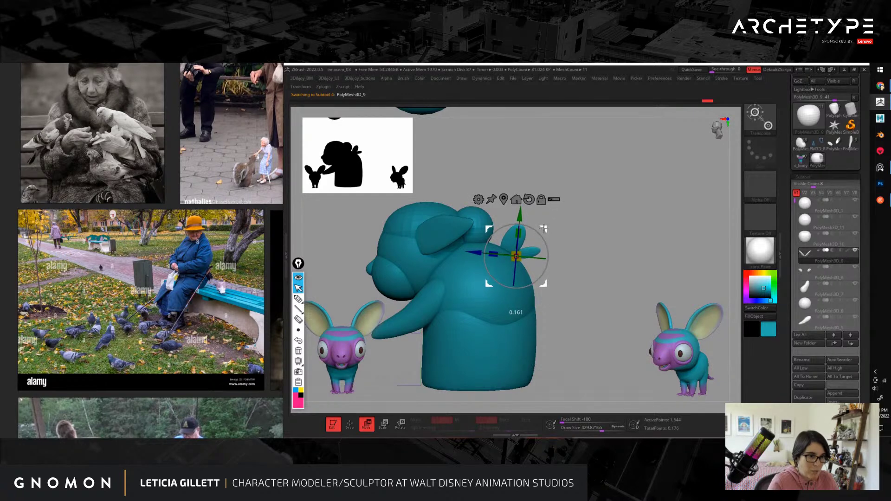
pyautogui.press('q')
# Step: Enlarge the silhouette thumbnail to size 512 and frame the character larger in side view
pyautogui.keyDown('alt'); pyautogui.moveTo(607, 297); pyautogui.dragTo(580, 289); pyautogui.keyUp('alt')
pyautogui.moveTo(365, 180)
pyautogui.mouseDown()
pyautogui.moveTo(394, 181)
pyautogui.moveTo(522, 268)
pyautogui.mouseUp()
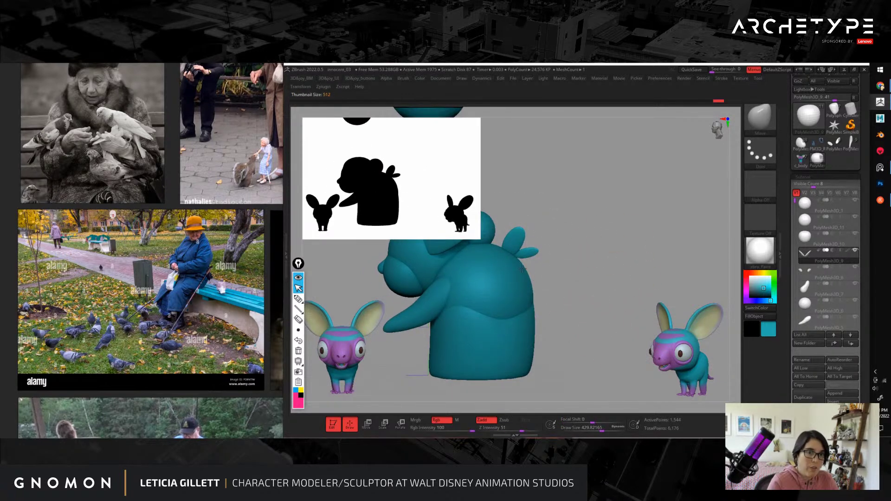
pyautogui.keyDown('alt'); pyautogui.moveTo(602, 243); pyautogui.dragTo(603, 288); pyautogui.keyUp('alt')
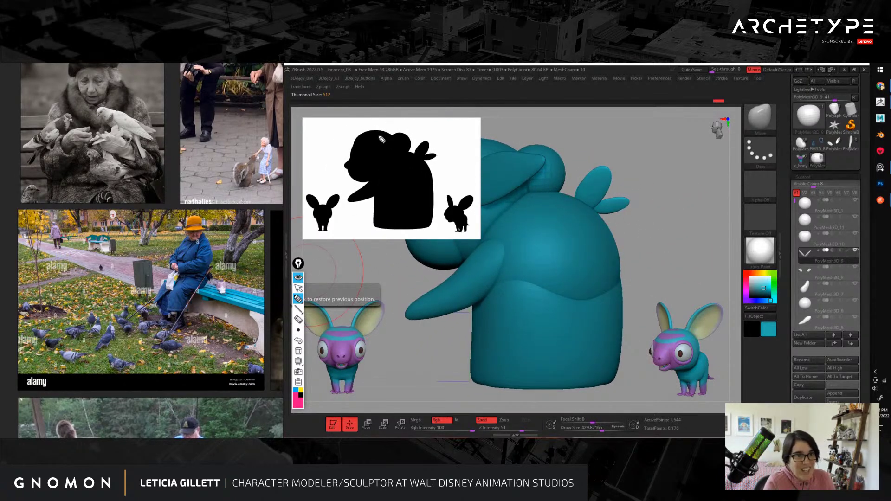
# Step: Trace the character's side silhouette in pink over the thumbnail, covering head, wings, arm and body, and clear the annotation
pyautogui.moveTo(391, 134); pyautogui.dragTo(355, 136)
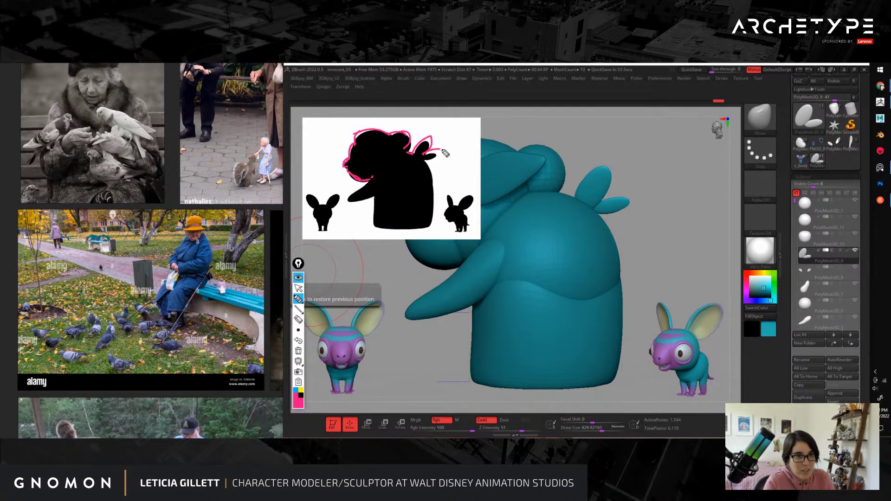
pyautogui.moveTo(445, 154); pyautogui.dragTo(426, 167)
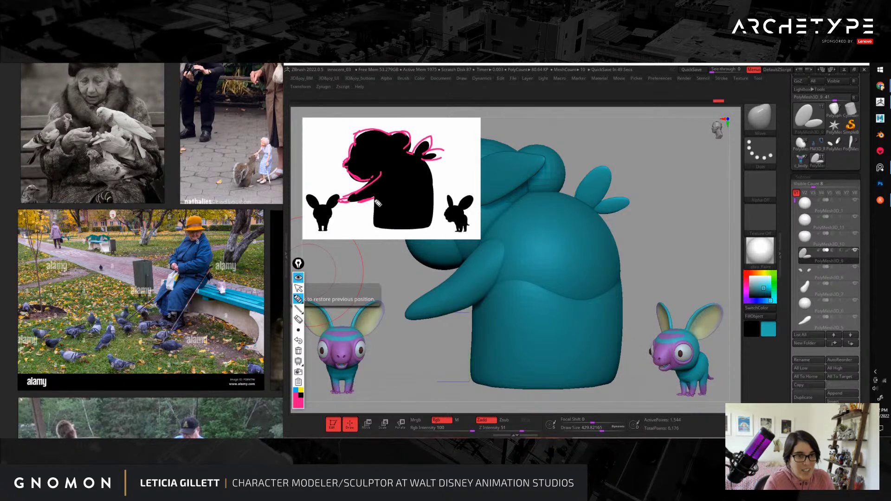
pyautogui.moveTo(420, 164); pyautogui.dragTo(442, 217)
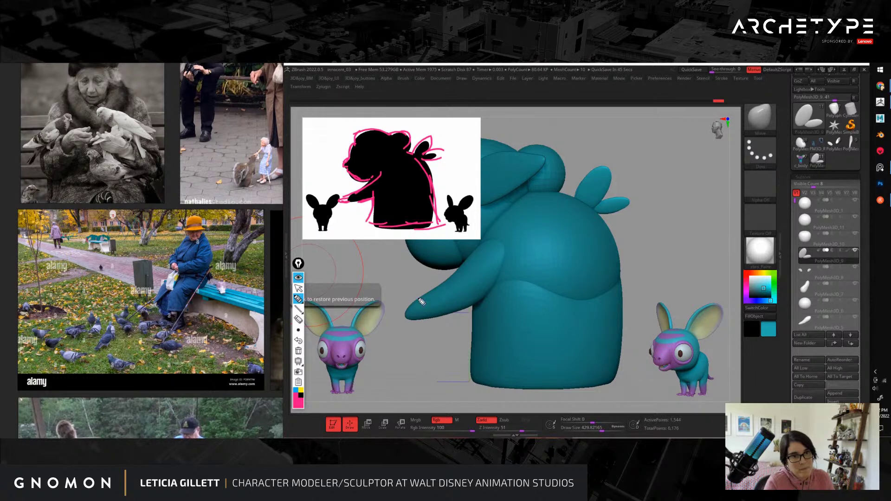
pyautogui.click(298, 351)
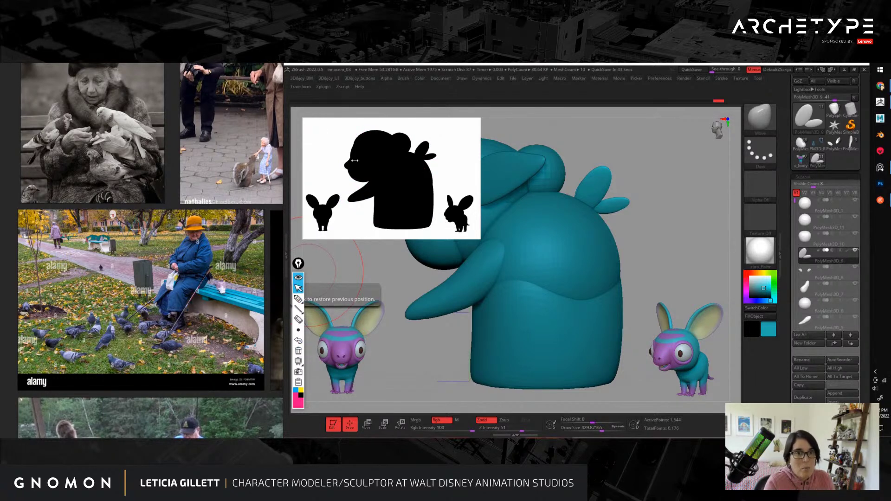
# Step: Shrink the silhouette thumbnail to size 207 and frame the whole character in side view
pyautogui.moveTo(622, 225); pyautogui.dragTo(650, 226)
pyautogui.moveTo(457, 227); pyautogui.dragTo(369, 165)
pyautogui.keyDown('shift'); pyautogui.moveTo(694, 266); pyautogui.dragTo(662, 244); pyautogui.keyUp('shift')
pyautogui.press('f')
pyautogui.press('f')
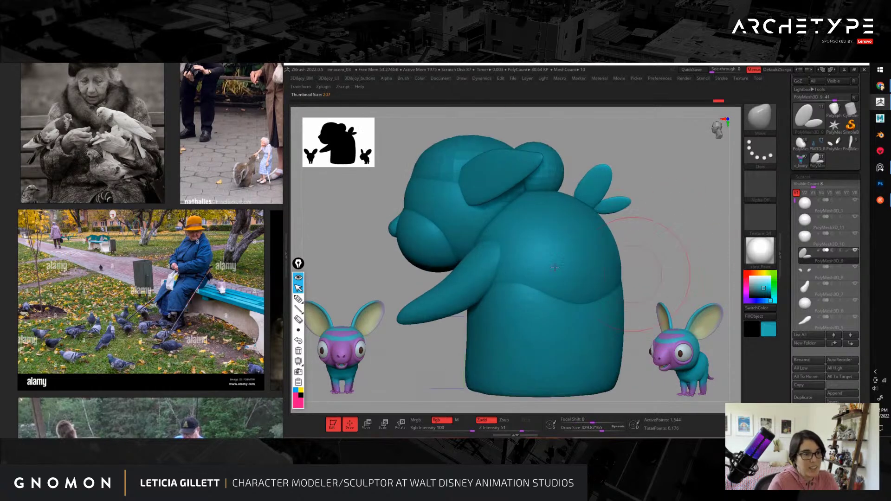
# Step: Select the muzzle and reshape it with a resized Move brush, checking its width in front view
pyautogui.keyDown('alt'); pyautogui.click(426, 256); pyautogui.keyUp('alt')
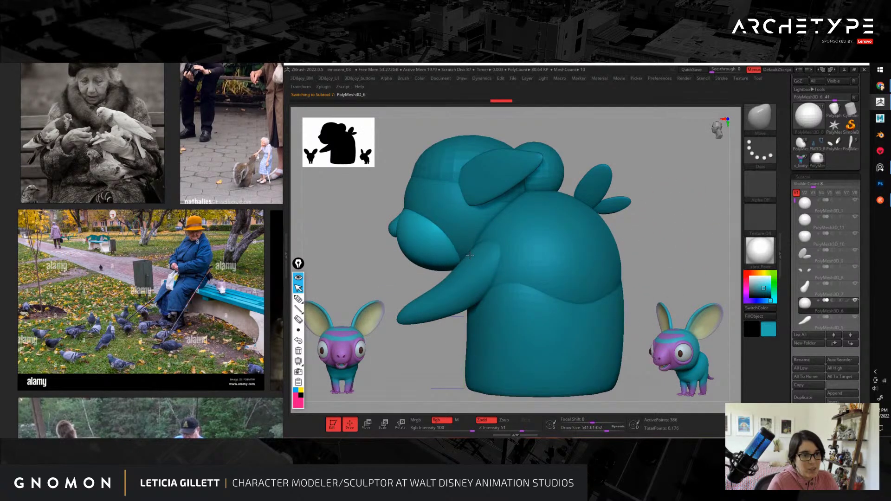
pyautogui.press('s')
pyautogui.moveTo(418, 270); pyautogui.dragTo(415, 271)
pyautogui.keyDown('shift'); pyautogui.moveTo(375, 297); pyautogui.dragTo(453, 283); pyautogui.keyUp('shift')
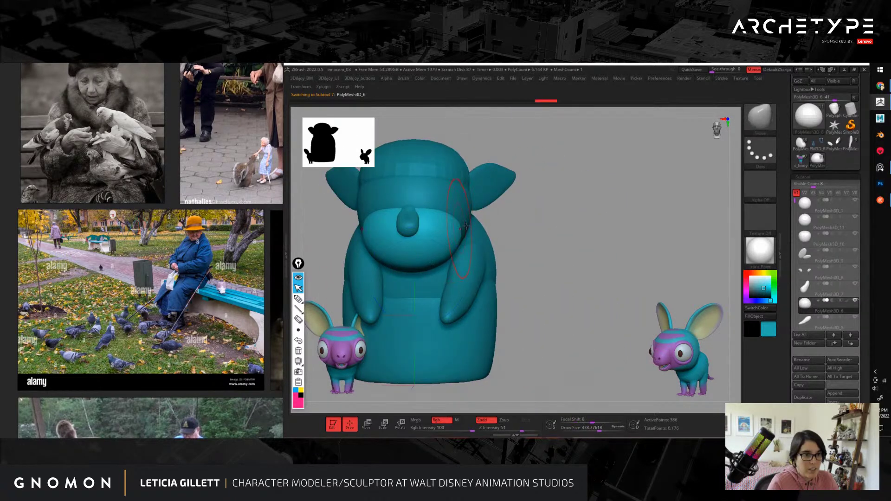
pyautogui.keyDown('alt'); pyautogui.click(465, 224); pyautogui.keyUp('alt')
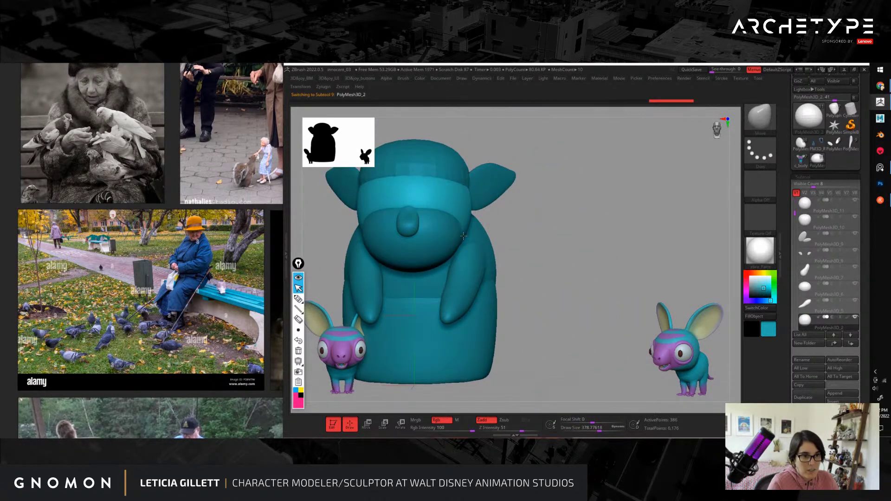
pyautogui.keyDown('alt'); pyautogui.click(463, 237); pyautogui.keyUp('alt')
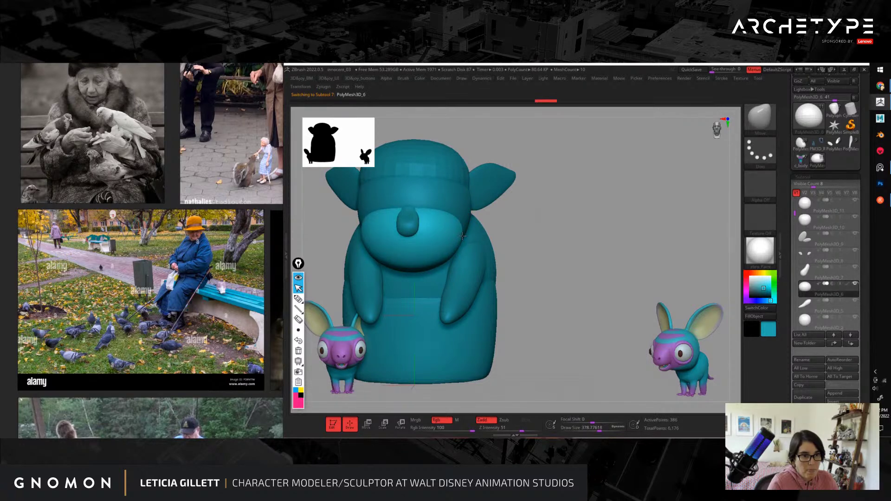
# Step: Center the character in front view, sketch pink lines around the head and ears on the silhouette thumbnail and remove them
pyautogui.keyDown('alt'); pyautogui.moveTo(571, 288); pyautogui.dragTo(632, 261); pyautogui.keyUp('alt')
pyautogui.click(298, 299)
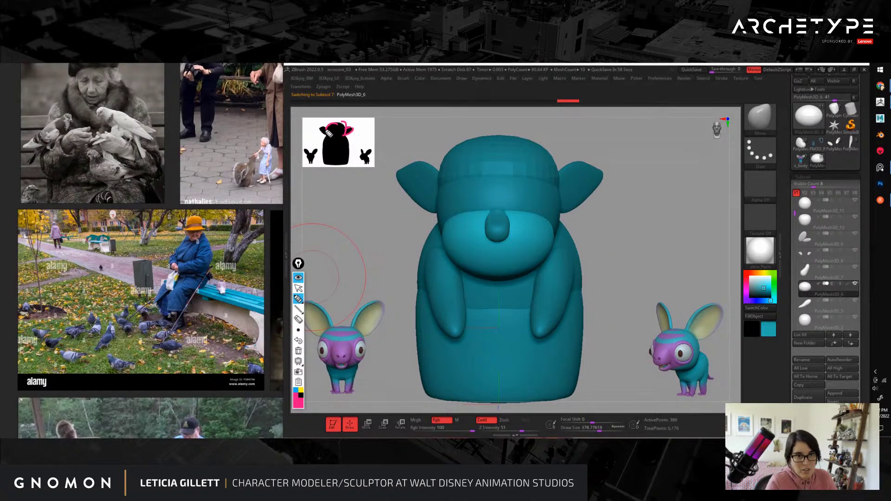
pyautogui.click(298, 340)
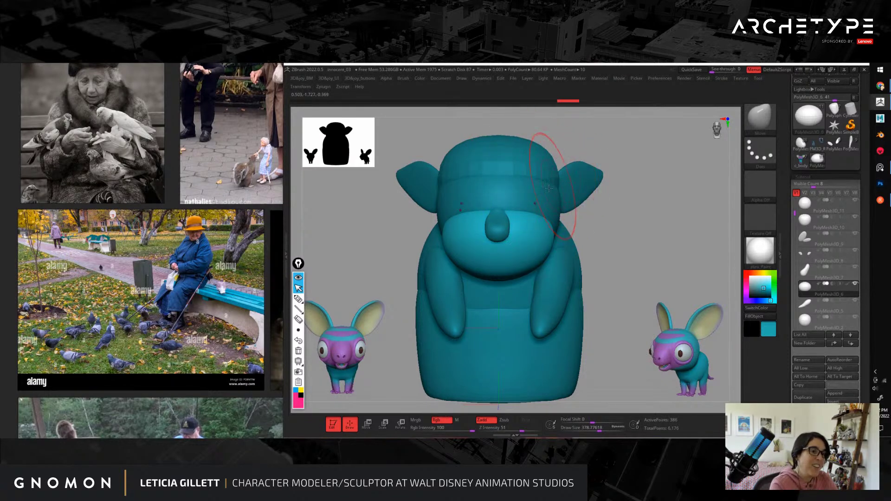
# Step: Select the hair cap and the bun in turn, examining their shapes from the back, side and front
pyautogui.keyDown('alt'); pyautogui.click(547, 166); pyautogui.keyUp('alt')
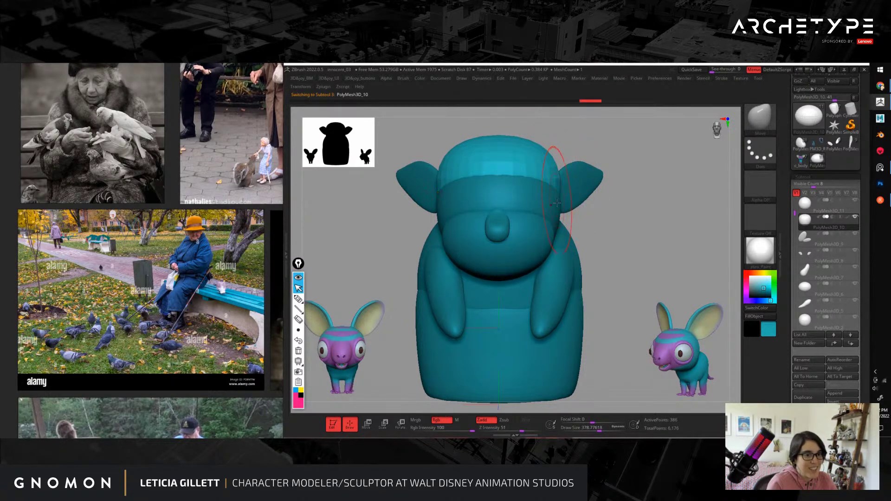
pyautogui.moveTo(655, 204); pyautogui.dragTo(610, 205)
pyautogui.moveTo(709, 155); pyautogui.dragTo(606, 195)
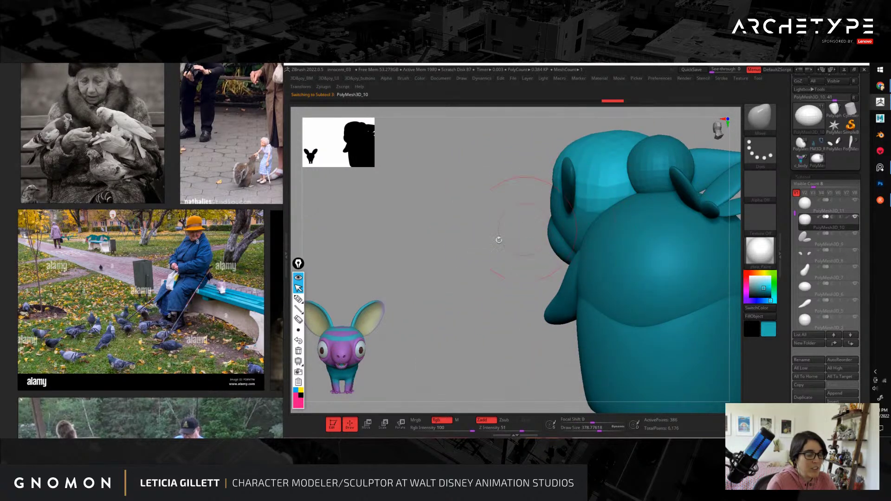
pyautogui.moveTo(499, 240); pyautogui.dragTo(598, 213)
pyautogui.moveTo(441, 181); pyautogui.dragTo(628, 208)
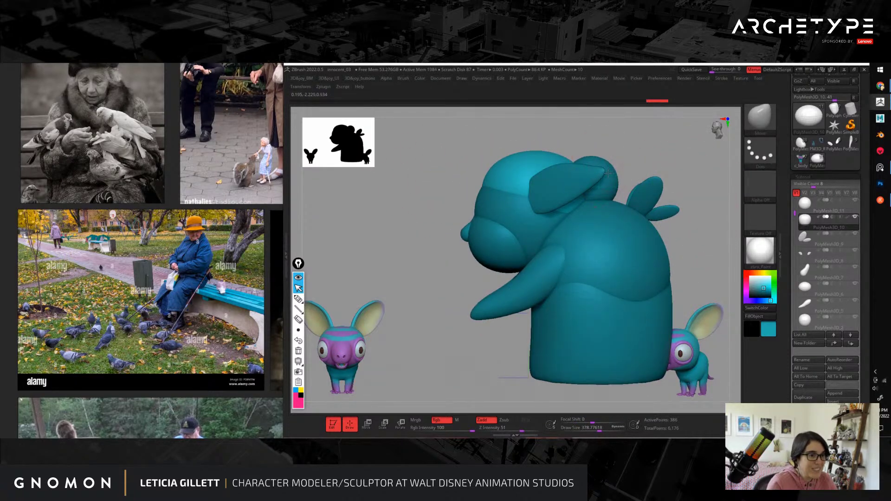
pyautogui.keyDown('alt'); pyautogui.click(609, 168); pyautogui.keyUp('alt')
pyautogui.moveTo(660, 160); pyautogui.dragTo(682, 186)
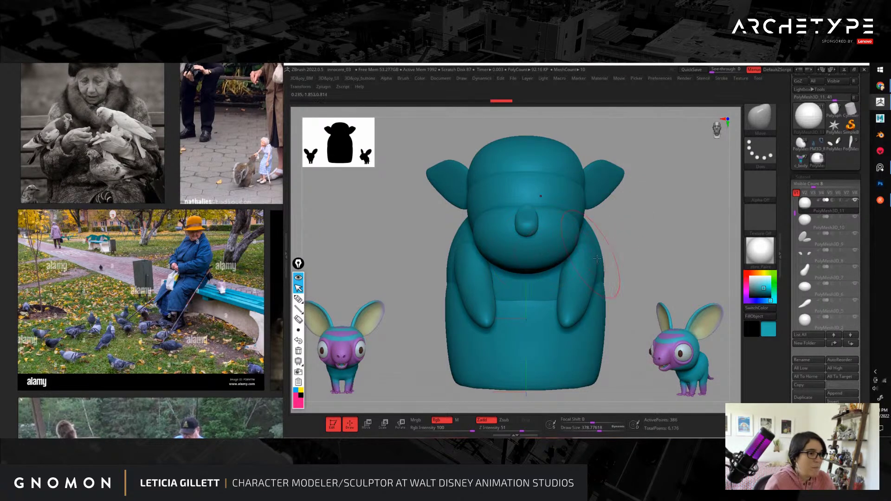
# Step: Select the lower body and adjust its lower front edge in side view with a resized Move brush, undoing the last stroke
pyautogui.keyDown('alt'); pyautogui.moveTo(649, 263); pyautogui.dragTo(643, 200); pyautogui.keyUp('alt')
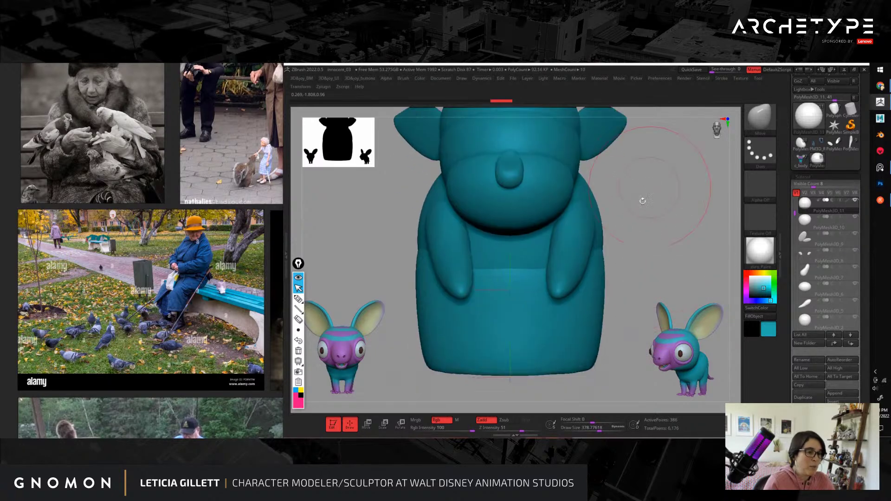
pyautogui.keyDown('alt'); pyautogui.click(598, 254); pyautogui.keyUp('alt')
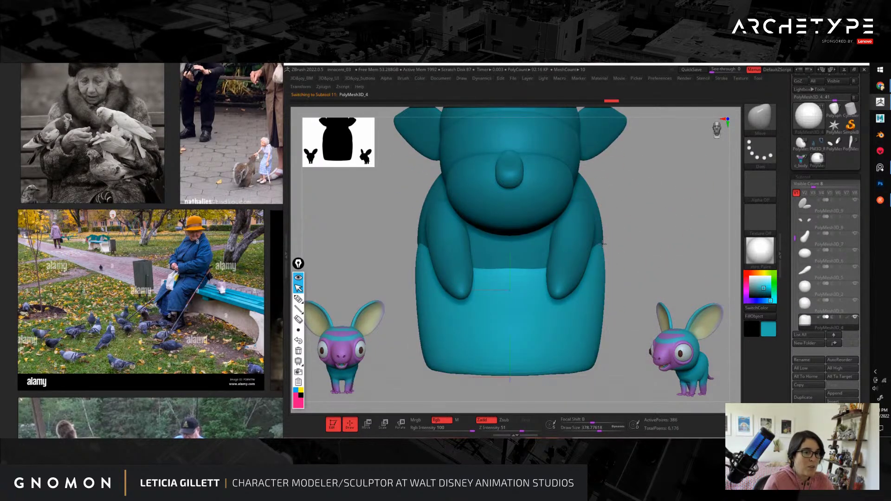
pyautogui.moveTo(602, 243)
pyautogui.mouseDown()
pyautogui.moveTo(645, 266)
pyautogui.moveTo(653, 249)
pyautogui.moveTo(649, 259)
pyautogui.moveTo(633, 248)
pyautogui.moveTo(701, 246)
pyautogui.moveTo(641, 229)
pyautogui.moveTo(680, 274)
pyautogui.mouseUp()
pyautogui.moveTo(680, 275); pyautogui.dragTo(635, 271)
pyautogui.moveTo(635, 271)
pyautogui.keyDown('alt'); pyautogui.mouseDown()
pyautogui.moveTo(642, 232)
pyautogui.moveTo(648, 246)
pyautogui.mouseUp(); pyautogui.keyUp('alt')
pyautogui.press('s')
pyautogui.moveTo(582, 289); pyautogui.dragTo(596, 287)
pyautogui.press('s')
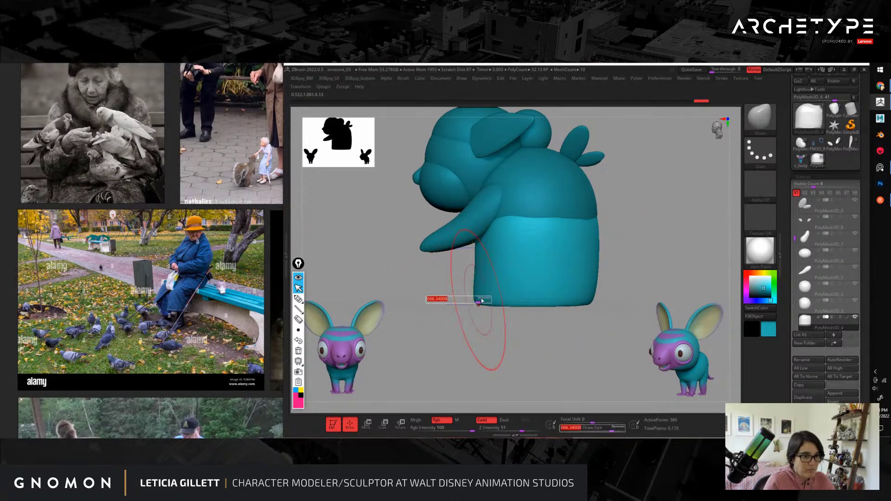
pyautogui.moveTo(477, 301); pyautogui.dragTo(472, 300)
pyautogui.moveTo(479, 264); pyautogui.dragTo(481, 266)
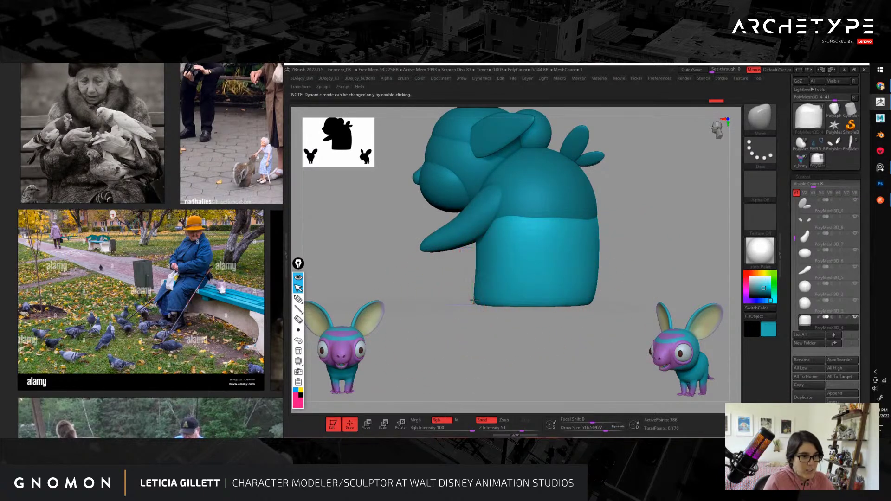
pyautogui.hotkey('ctrl', 'z')
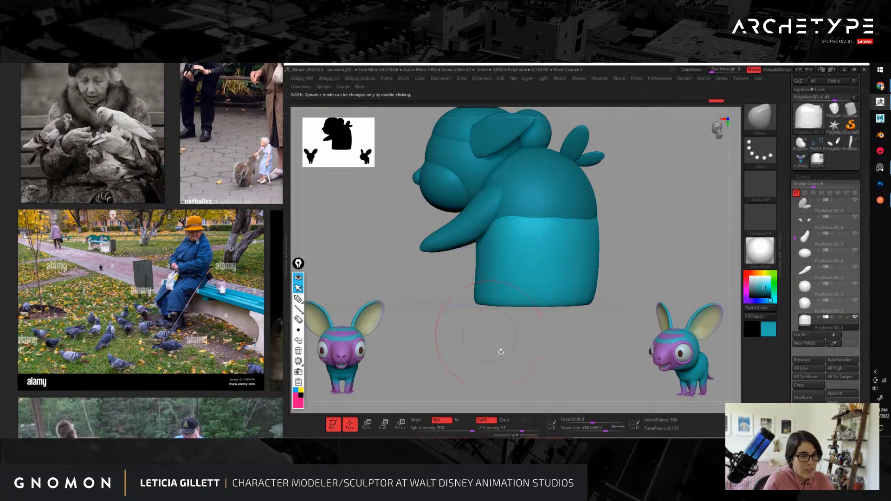
# Step: Reshape the lower body's base and back with a resized Move brush, checking the form from below, behind, the side and the front
pyautogui.moveTo(500, 352)
pyautogui.keyDown('shift'); pyautogui.mouseDown()
pyautogui.moveTo(504, 297)
pyautogui.moveTo(483, 299)
pyautogui.mouseUp(); pyautogui.keyUp('shift')
pyautogui.press('s')
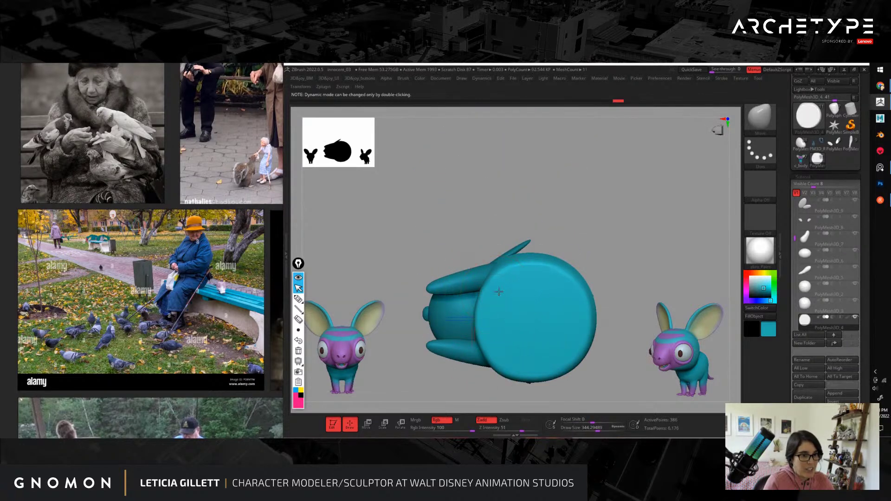
pyautogui.moveTo(568, 282)
pyautogui.mouseDown()
pyautogui.moveTo(549, 282)
pyautogui.moveTo(570, 288)
pyautogui.mouseUp()
pyautogui.moveTo(627, 265)
pyautogui.mouseDown()
pyautogui.moveTo(636, 291)
pyautogui.moveTo(641, 196)
pyautogui.moveTo(596, 235)
pyautogui.moveTo(495, 240)
pyautogui.mouseUp()
pyautogui.press('f')
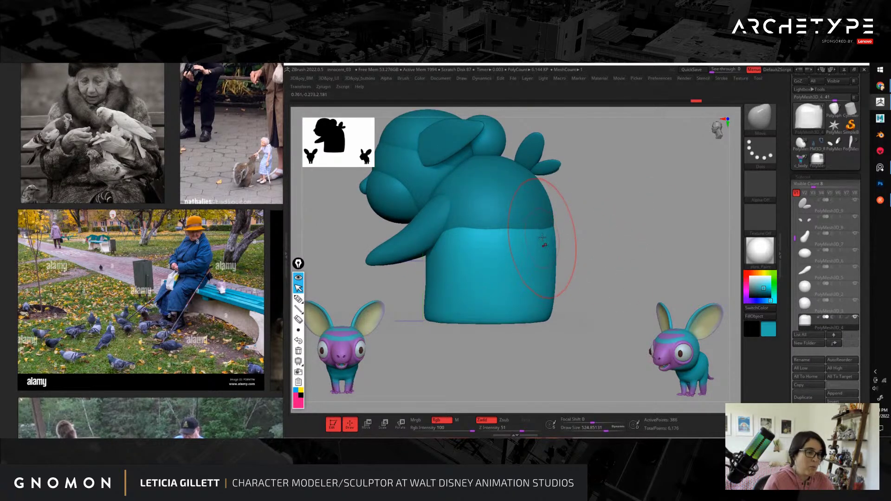
pyautogui.moveTo(608, 226); pyautogui.dragTo(629, 241)
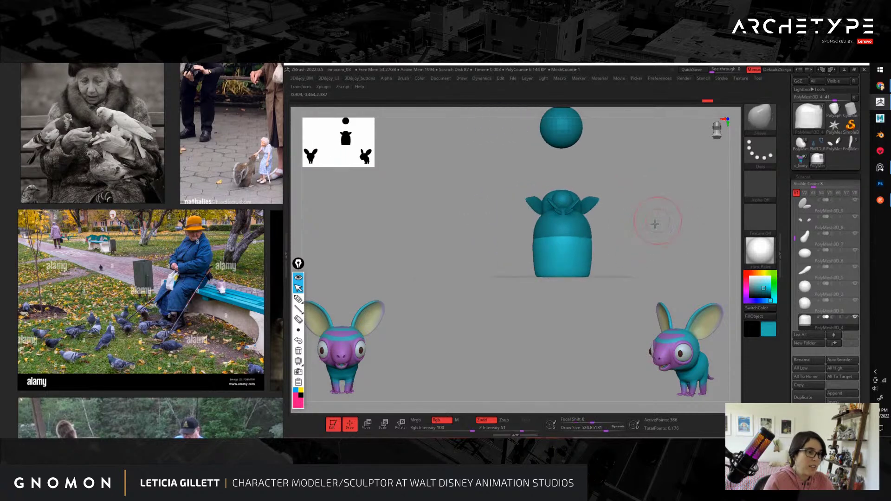
pyautogui.press('f')
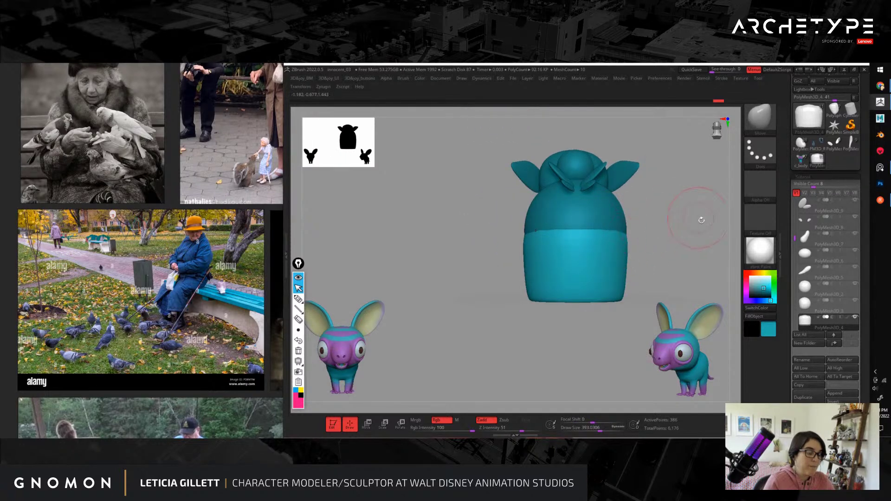
pyautogui.moveTo(701, 220); pyautogui.dragTo(597, 247)
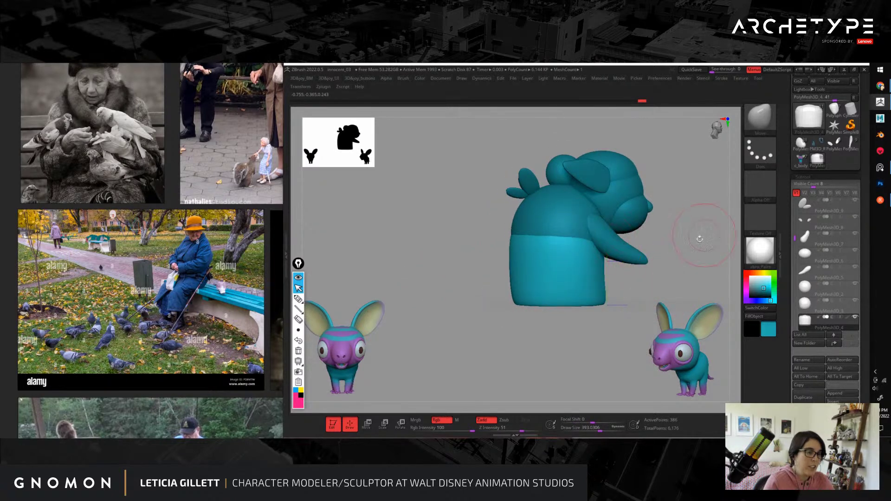
pyautogui.moveTo(699, 239); pyautogui.dragTo(667, 255)
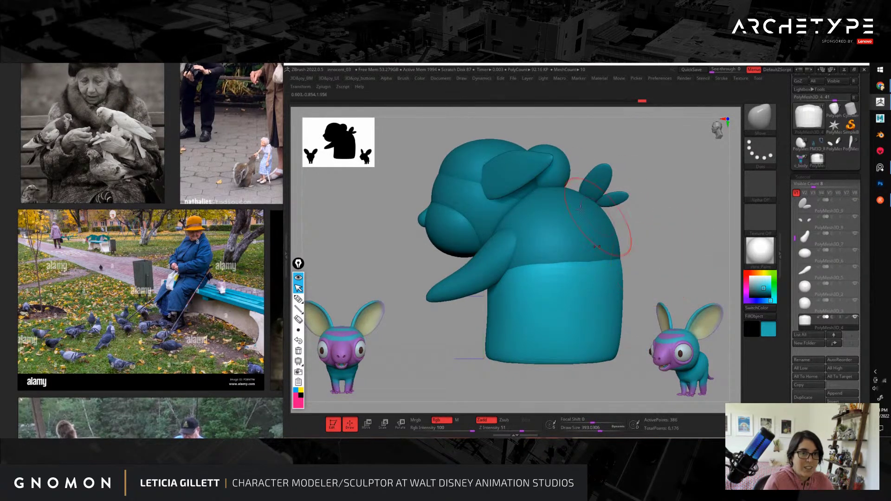
pyautogui.moveTo(394, 257); pyautogui.dragTo(673, 240)
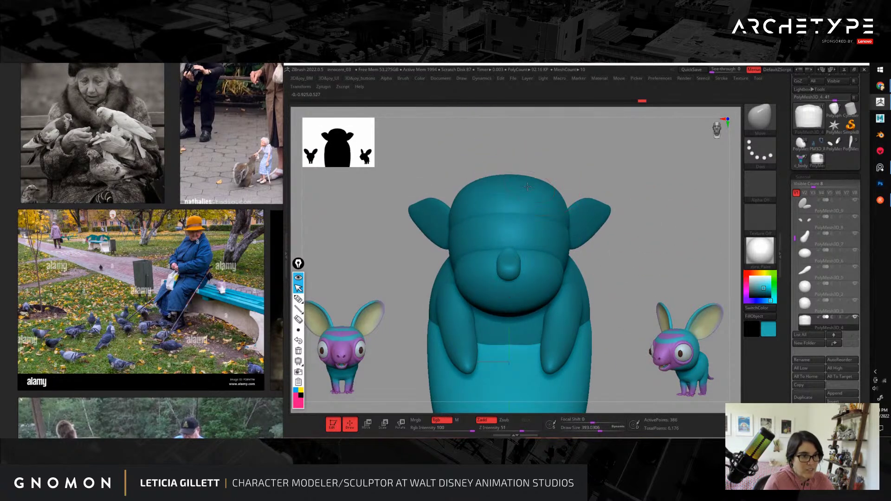
# Step: Duplicate the spare sphere above the character, move the copy in front of the arm and scale it down to hand size
pyautogui.keyDown('alt'); pyautogui.click(521, 177); pyautogui.keyUp('alt')
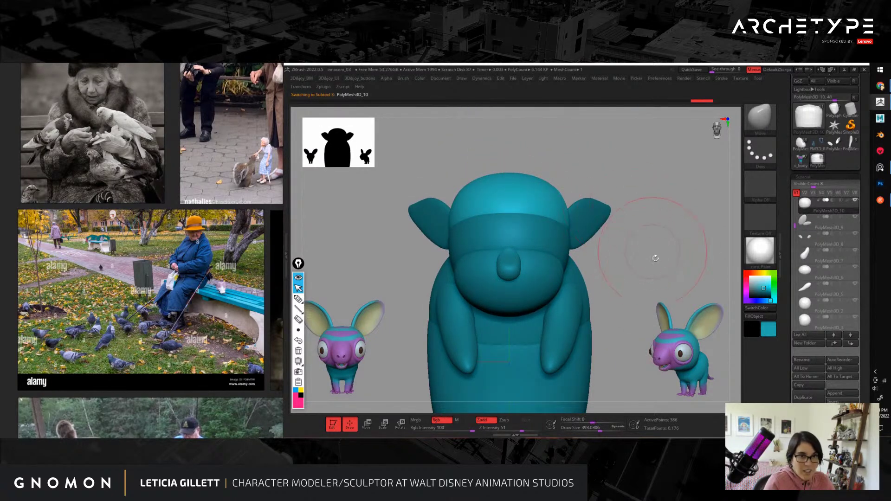
pyautogui.keyDown('ctrl'); pyautogui.moveTo(655, 258); pyautogui.dragTo(526, 179, button='right'); pyautogui.keyUp('ctrl')
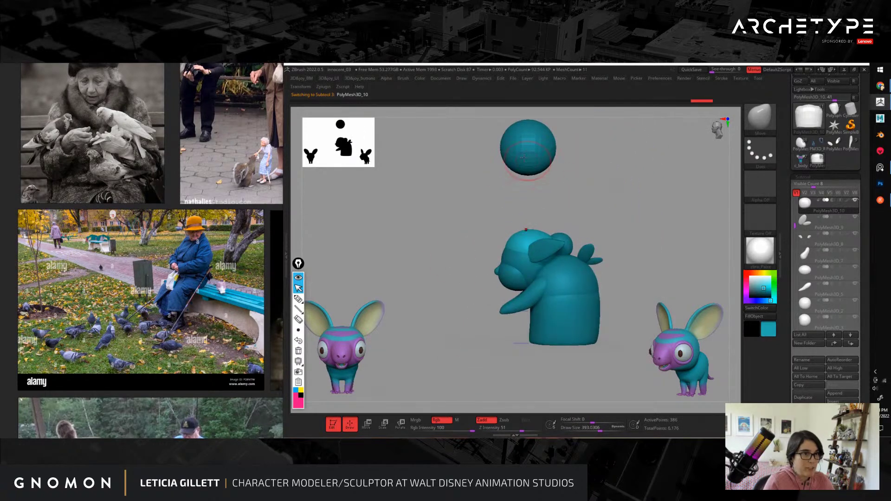
pyautogui.keyDown('alt'); pyautogui.click(529, 163); pyautogui.keyUp('alt')
pyautogui.moveTo(594, 163)
pyautogui.keyDown('alt'); pyautogui.mouseDown(button='right')
pyautogui.moveTo(602, 218)
pyautogui.moveTo(600, 178)
pyautogui.mouseUp(button='right'); pyautogui.keyUp('alt')
pyautogui.press('w')
pyautogui.hotkey('ctrl', 'shift', 'd')
pyautogui.moveTo(533, 169); pyautogui.dragTo(489, 340)
pyautogui.keyDown('ctrl'); pyautogui.moveTo(417, 278); pyautogui.dragTo(450, 202, button='right'); pyautogui.keyUp('ctrl')
pyautogui.moveTo(535, 292); pyautogui.dragTo(441, 303)
pyautogui.keyDown('alt'); pyautogui.moveTo(581, 364); pyautogui.dragTo(529, 304, button='right'); pyautogui.keyUp('alt')
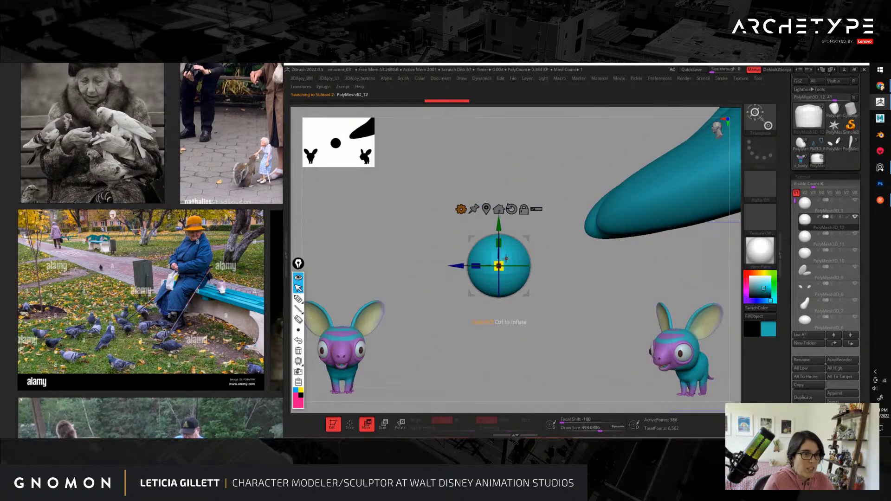
# Step: Stretch the small sphere front to back into a flattened ellipsoid and place it at the tip of one arm
pyautogui.moveTo(575, 271); pyautogui.dragTo(591, 287, button='right')
pyautogui.moveTo(522, 257); pyautogui.dragTo(625, 230)
pyautogui.hotkey('ctrl', 'z')
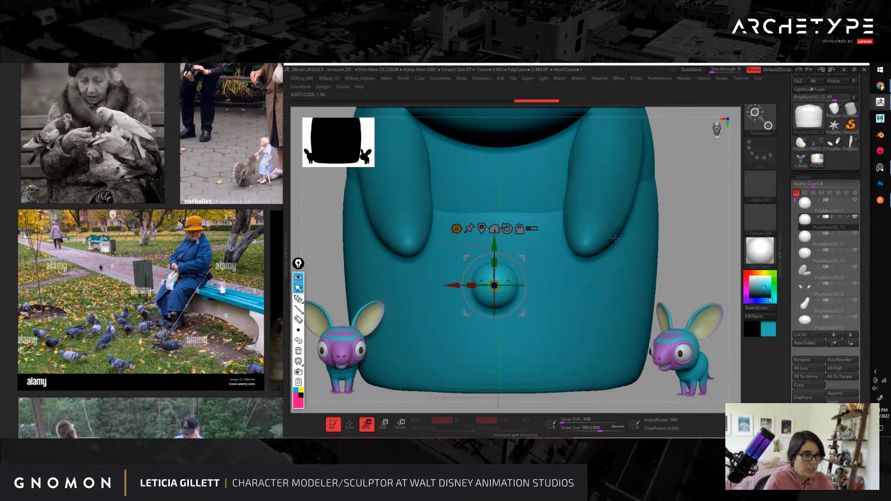
pyautogui.moveTo(519, 258); pyautogui.dragTo(584, 231)
pyautogui.keyDown('shift'); pyautogui.moveTo(691, 230); pyautogui.dragTo(517, 352, button='right'); pyautogui.keyUp('shift')
pyautogui.moveTo(476, 282); pyautogui.dragTo(461, 283)
pyautogui.moveTo(538, 250); pyautogui.dragTo(510, 256, button='right')
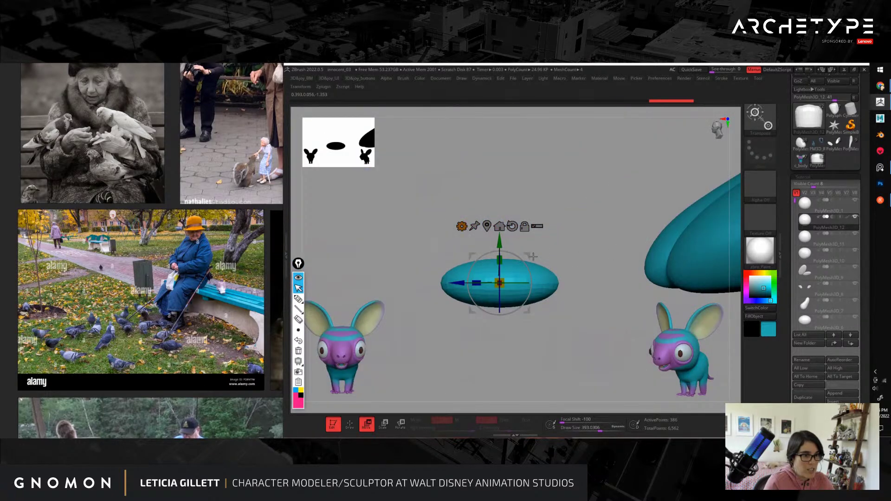
pyautogui.moveTo(527, 256); pyautogui.dragTo(662, 246)
pyautogui.keyDown('shift'); pyautogui.moveTo(543, 342); pyautogui.dragTo(573, 342, button='right'); pyautogui.keyUp('shift')
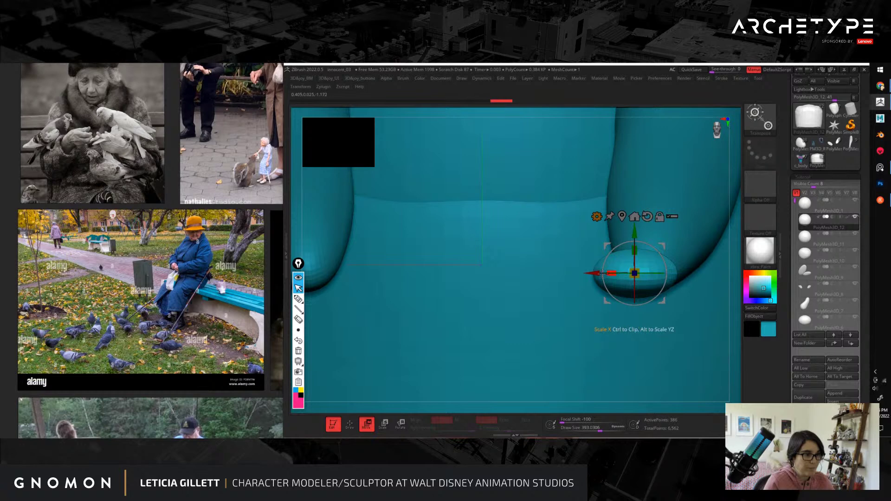
pyautogui.moveTo(594, 273); pyautogui.dragTo(603, 273)
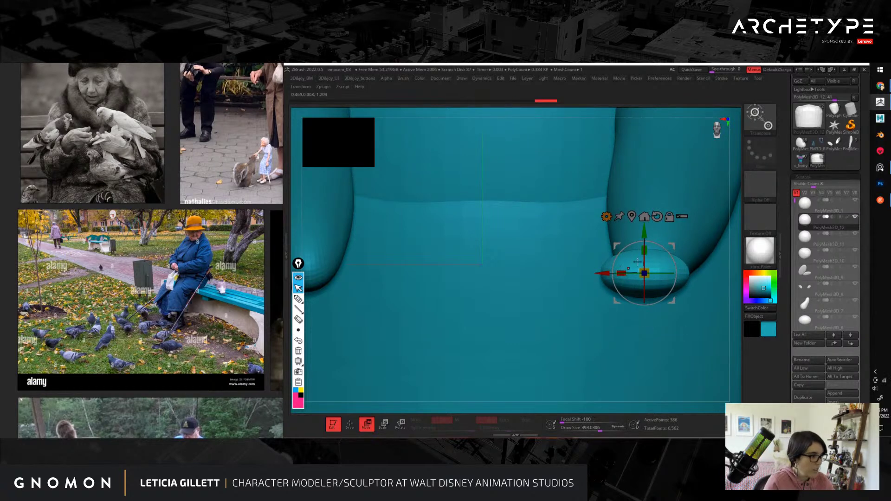
# Step: Rotate, scale and nudge the ellipsoid so it continues the arm's downward slope as a hand
pyautogui.keyDown('ctrl'); pyautogui.moveTo(735, 268); pyautogui.dragTo(643, 138, button='right'); pyautogui.keyUp('ctrl')
pyautogui.keyDown('alt'); pyautogui.moveTo(694, 220); pyautogui.dragTo(682, 297, button='right'); pyautogui.keyUp('alt')
pyautogui.moveTo(473, 260)
pyautogui.mouseDown(button='right')
pyautogui.moveTo(485, 258)
pyautogui.moveTo(471, 273)
pyautogui.mouseUp(button='right')
pyautogui.moveTo(525, 268); pyautogui.dragTo(531, 268)
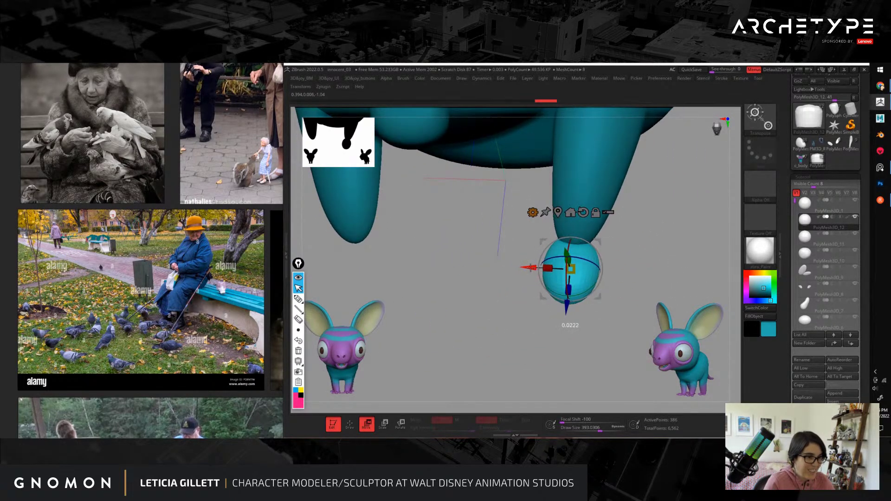
pyautogui.moveTo(580, 294); pyautogui.dragTo(590, 295, button='right')
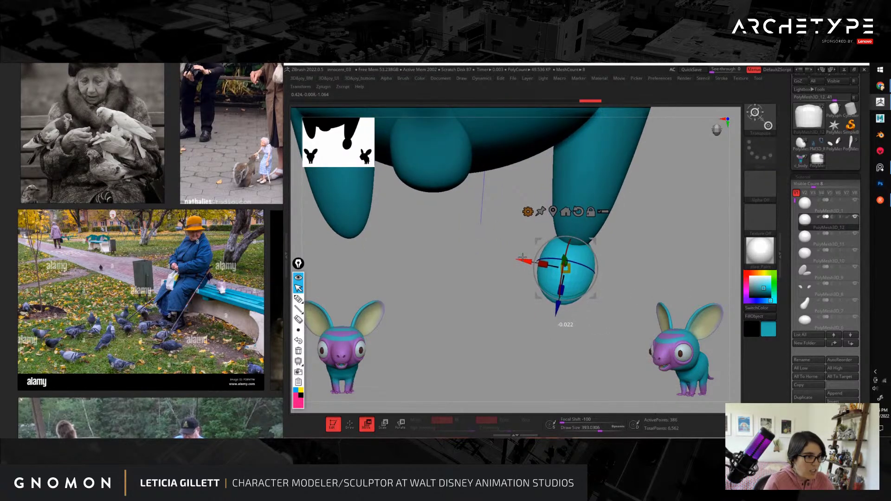
pyautogui.moveTo(529, 269); pyautogui.dragTo(528, 240, button='right')
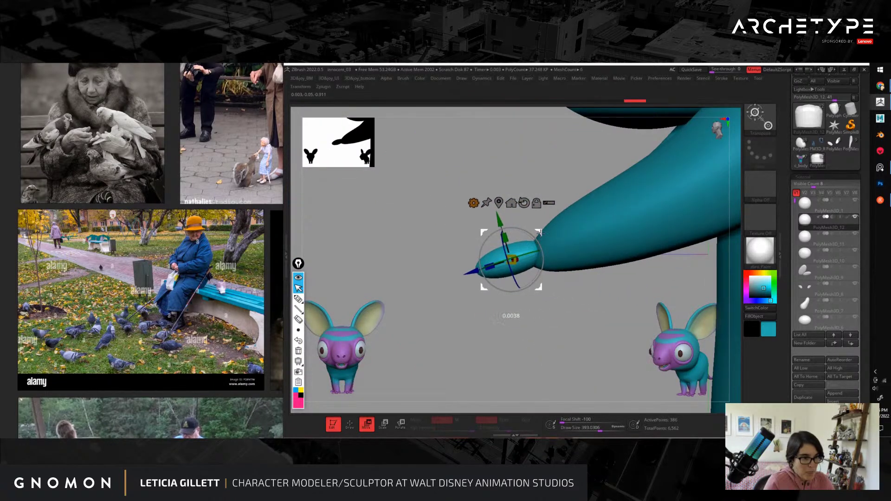
pyautogui.moveTo(539, 238); pyautogui.dragTo(481, 269, button='right')
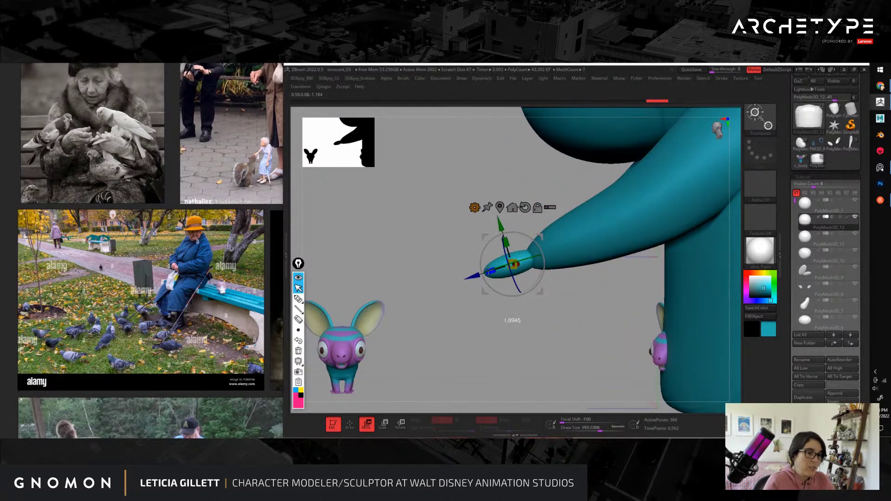
pyautogui.moveTo(487, 271); pyautogui.dragTo(486, 272)
# Step: View the hand from above and broaden its rounded tip with a smaller Move brush
pyautogui.moveTo(571, 332); pyautogui.dragTo(609, 218)
pyautogui.moveTo(609, 219)
pyautogui.mouseDown()
pyautogui.moveTo(604, 279)
pyautogui.moveTo(616, 213)
pyautogui.moveTo(653, 247)
pyautogui.moveTo(678, 152)
pyautogui.moveTo(649, 274)
pyautogui.mouseUp()
pyautogui.press('q')
pyautogui.press('s')
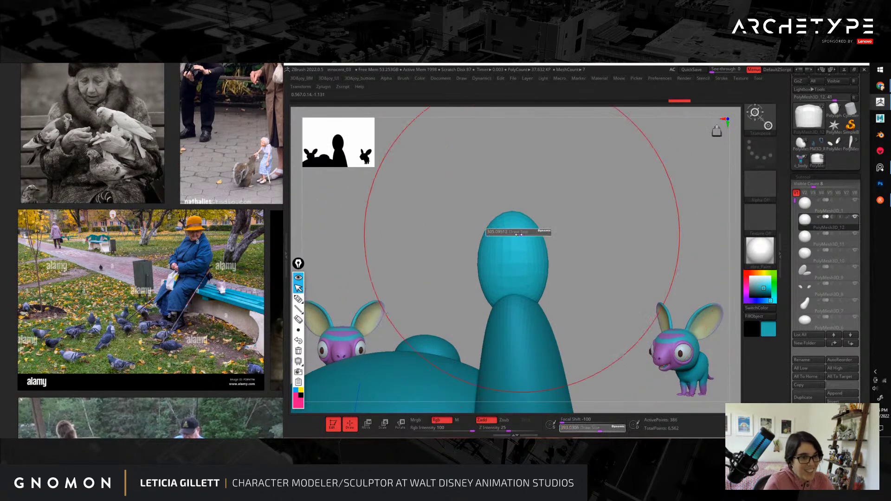
pyautogui.moveTo(523, 233); pyautogui.dragTo(486, 227)
pyautogui.press('w')
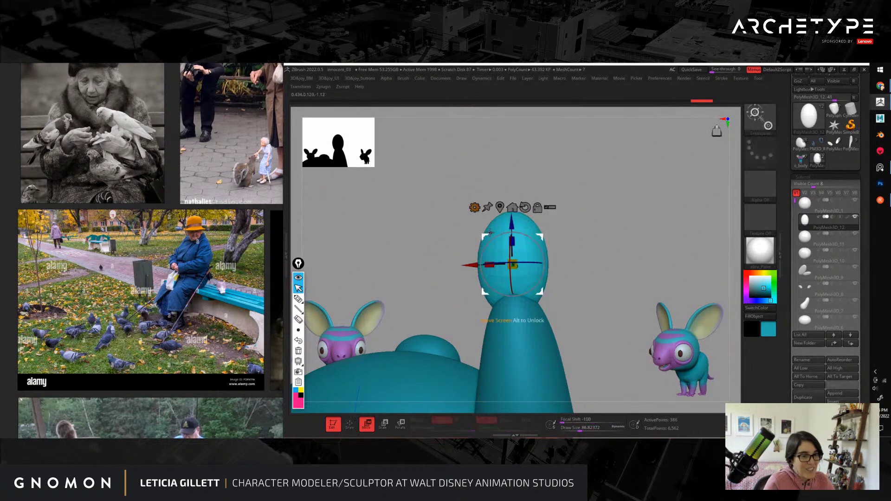
pyautogui.press('q')
pyautogui.hotkey('ctrl', 'z')
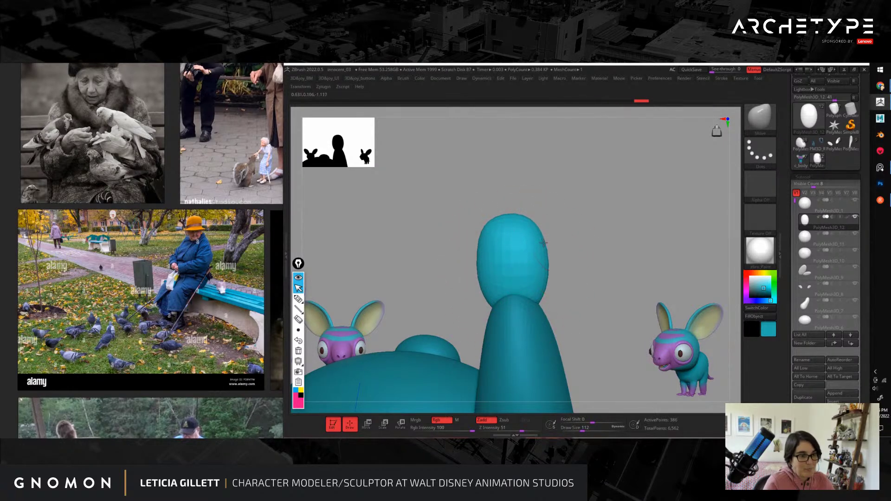
# Step: Refine the hand's side profile at the top, the tip and the wrist, resizing the Move brush between strokes
pyautogui.moveTo(641, 266); pyautogui.dragTo(562, 305)
pyautogui.moveTo(607, 266); pyautogui.dragTo(615, 271)
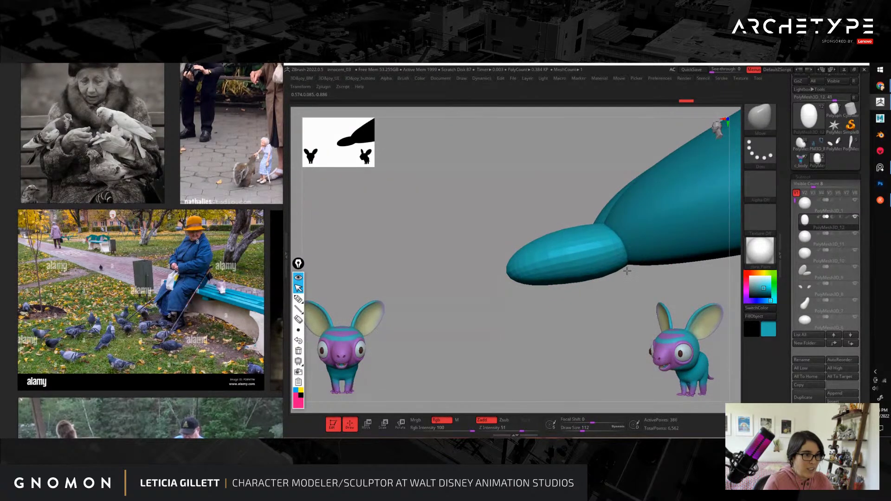
pyautogui.press('s')
pyautogui.moveTo(566, 239); pyautogui.dragTo(563, 238)
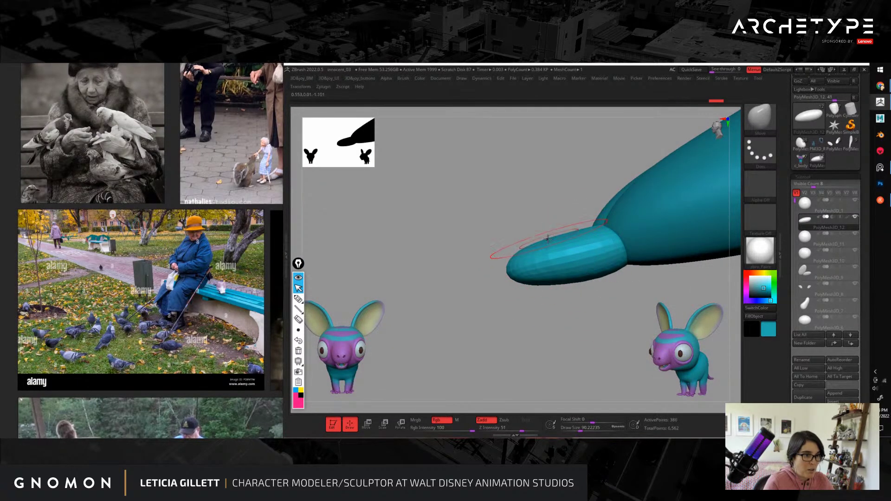
pyautogui.press('s')
pyautogui.moveTo(506, 275); pyautogui.dragTo(509, 276)
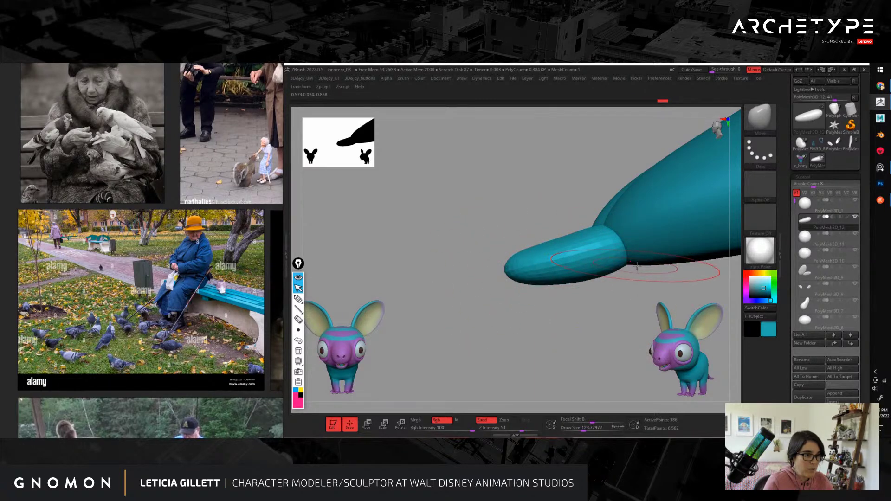
pyautogui.press('s')
pyautogui.moveTo(637, 266); pyautogui.dragTo(629, 265)
# Step: Duplicate the remaining sphere, scale the copy down to a small ball and stretch it vertically into a thin ellipsoid
pyautogui.moveTo(571, 279); pyautogui.dragTo(495, 374)
pyautogui.keyDown('alt'); pyautogui.click(556, 192); pyautogui.keyUp('alt')
pyautogui.press('w')
pyautogui.hotkey('ctrl', 'shift', 'd')
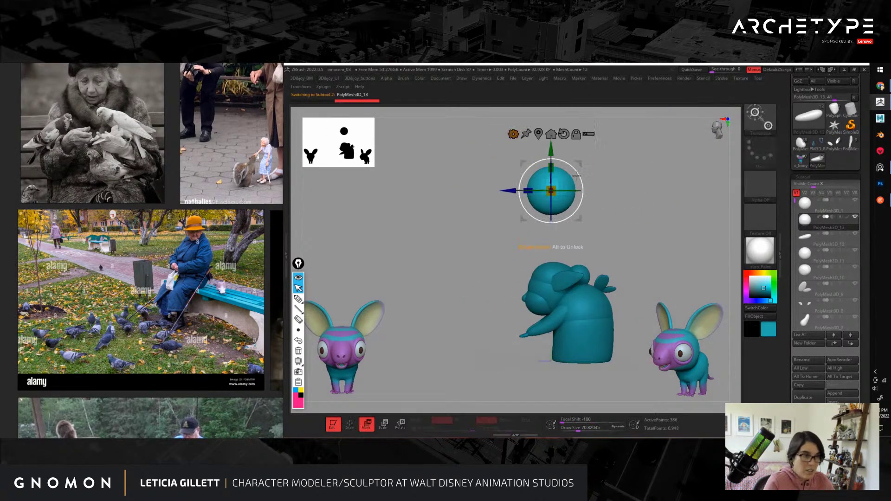
pyautogui.moveTo(581, 165); pyautogui.dragTo(502, 305)
pyautogui.keyDown('alt'); pyautogui.moveTo(613, 223); pyautogui.dragTo(613, 321); pyautogui.keyUp('alt')
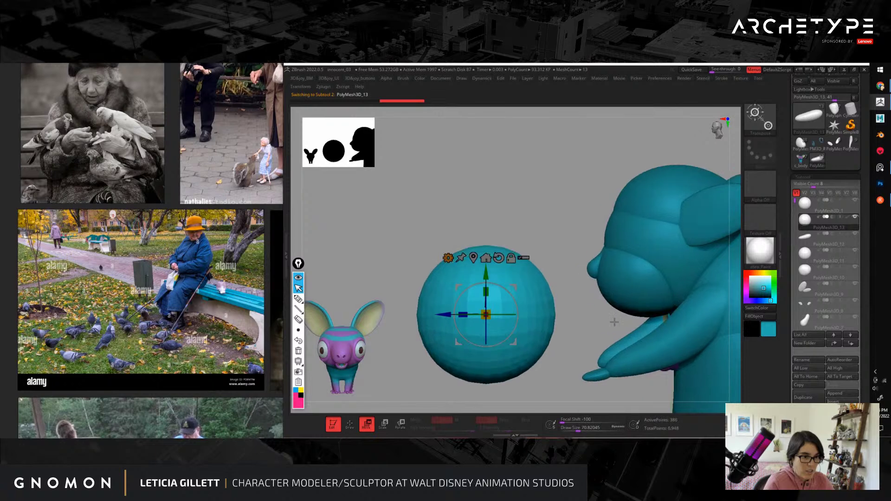
pyautogui.moveTo(492, 301); pyautogui.dragTo(422, 327)
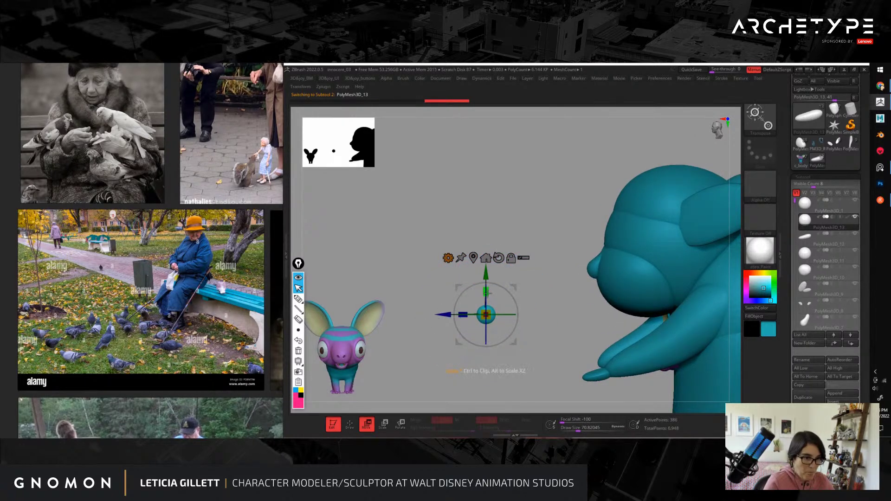
pyautogui.keyDown('alt'); pyautogui.moveTo(543, 295); pyautogui.dragTo(559, 310); pyautogui.keyUp('alt')
pyautogui.moveTo(491, 308); pyautogui.dragTo(488, 293)
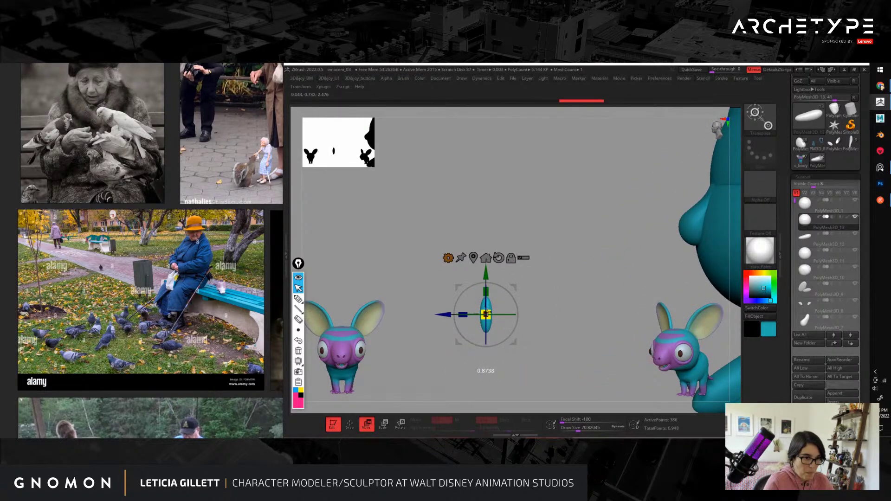
# Step: Move the thin ellipsoid over to the hand, lay it horizontally and place it against one side of the palm
pyautogui.keyDown('alt'); pyautogui.moveTo(561, 323); pyautogui.dragTo(561, 297); pyautogui.keyUp('alt')
pyautogui.keyDown('shift'); pyautogui.moveTo(527, 274); pyautogui.dragTo(575, 257); pyautogui.keyUp('shift')
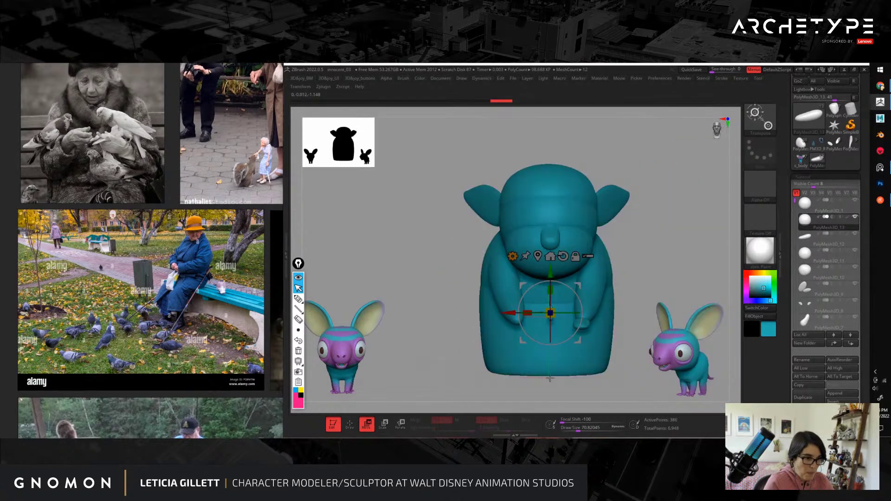
pyautogui.keyDown('alt'); pyautogui.moveTo(646, 234); pyautogui.dragTo(664, 299); pyautogui.keyUp('alt')
pyautogui.moveTo(510, 242); pyautogui.dragTo(577, 251)
pyautogui.keyDown('alt'); pyautogui.moveTo(692, 232); pyautogui.dragTo(699, 278); pyautogui.keyUp('alt')
pyautogui.moveTo(575, 256); pyautogui.dragTo(556, 287)
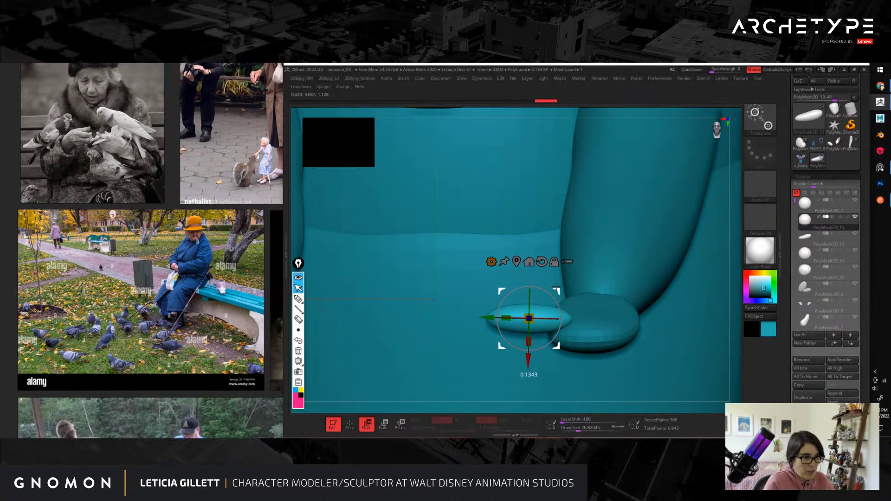
pyautogui.moveTo(733, 256); pyautogui.dragTo(627, 297)
pyautogui.moveTo(529, 318); pyautogui.dragTo(477, 253)
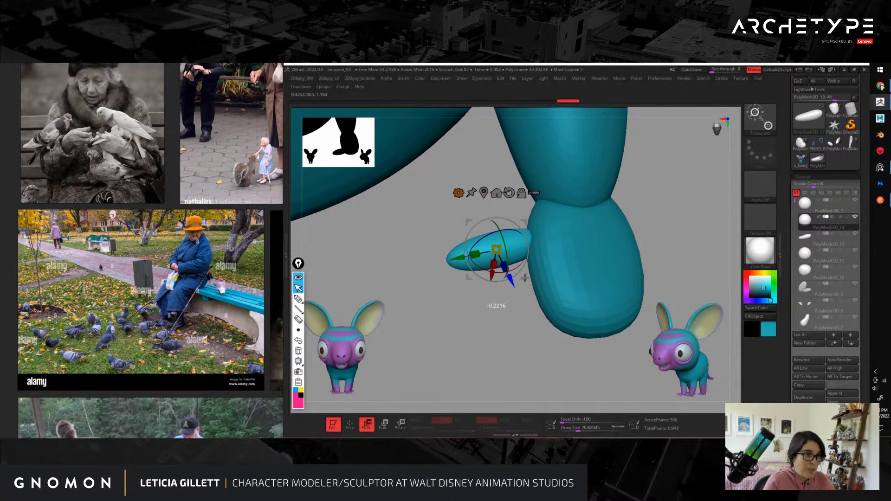
# Step: Angle the ellipsoid diagonally as a thumb and shift it across to the opposite side of the palm
pyautogui.moveTo(666, 239); pyautogui.dragTo(666, 262)
pyautogui.moveTo(452, 294); pyautogui.dragTo(520, 300)
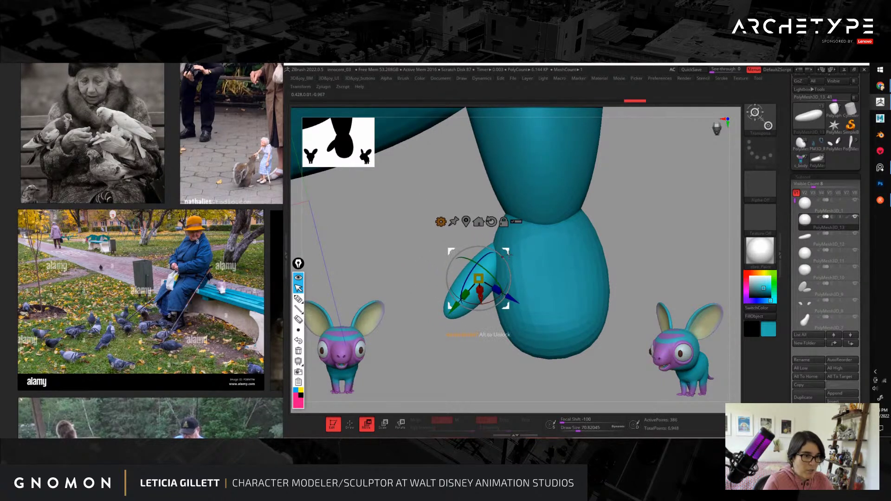
pyautogui.moveTo(505, 251); pyautogui.dragTo(507, 250)
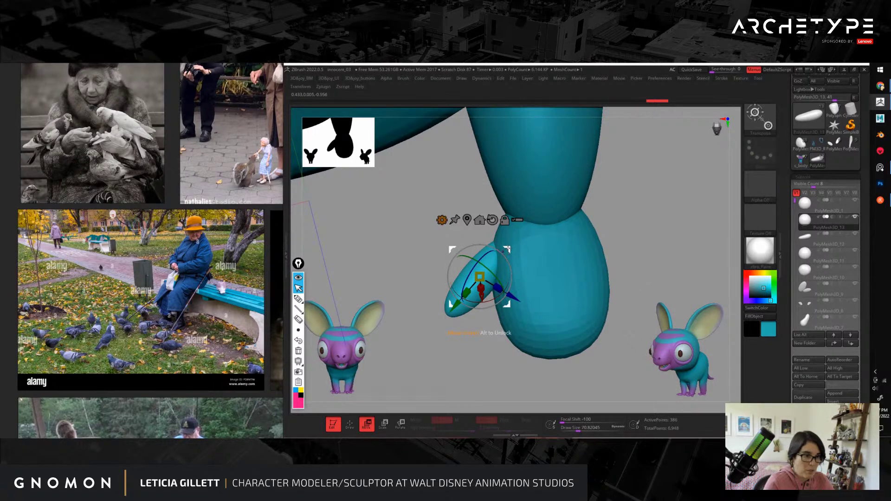
pyautogui.moveTo(508, 250); pyautogui.dragTo(648, 240)
pyautogui.moveTo(631, 298); pyautogui.dragTo(608, 256)
pyautogui.moveTo(652, 278); pyautogui.dragTo(653, 265)
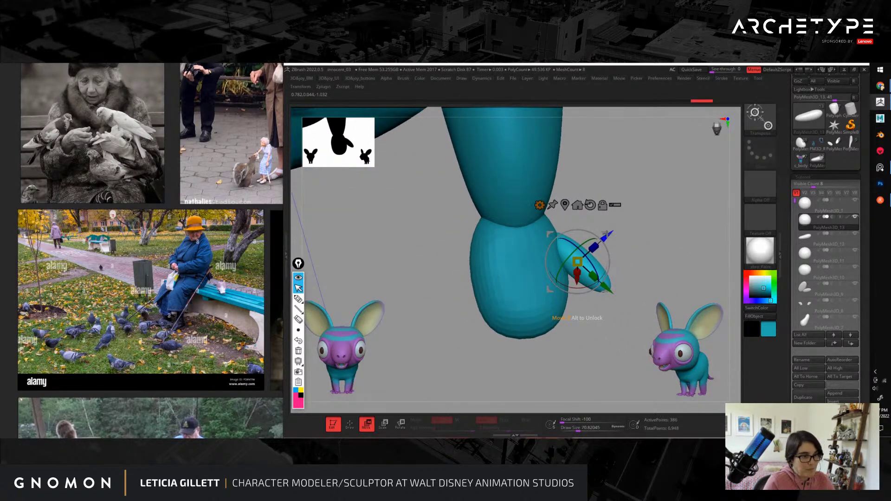
pyautogui.moveTo(606, 233); pyautogui.dragTo(606, 247)
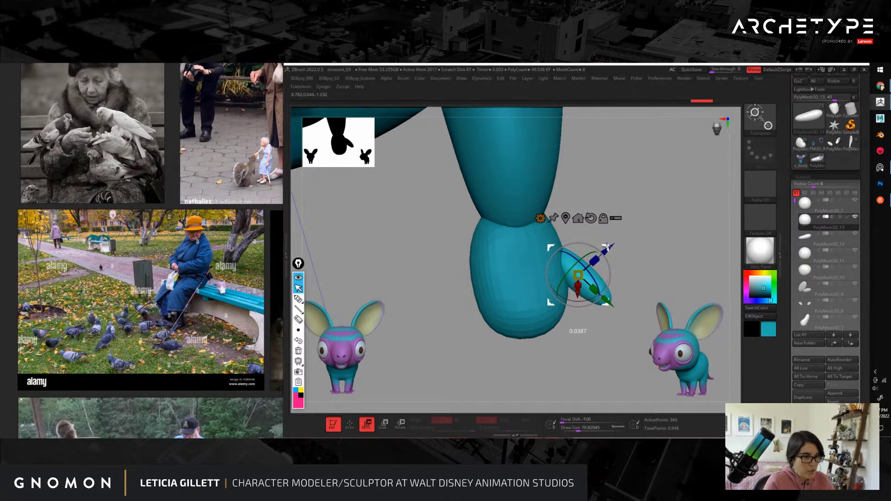
pyautogui.keyDown('alt'); pyautogui.moveTo(662, 281); pyautogui.dragTo(649, 282); pyautogui.keyUp('alt')
# Step: Shorten the palm lengthwise, and thicken and rotate the thumb to fit against it
pyautogui.keyDown('alt'); pyautogui.click(538, 274); pyautogui.keyUp('alt')
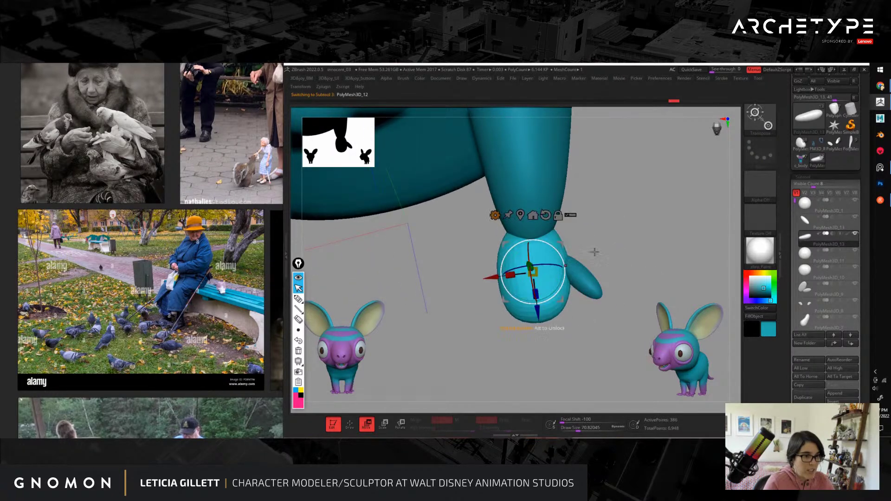
pyautogui.moveTo(537, 293); pyautogui.dragTo(537, 306)
pyautogui.keyDown('alt'); pyautogui.click(596, 287); pyautogui.keyUp('alt')
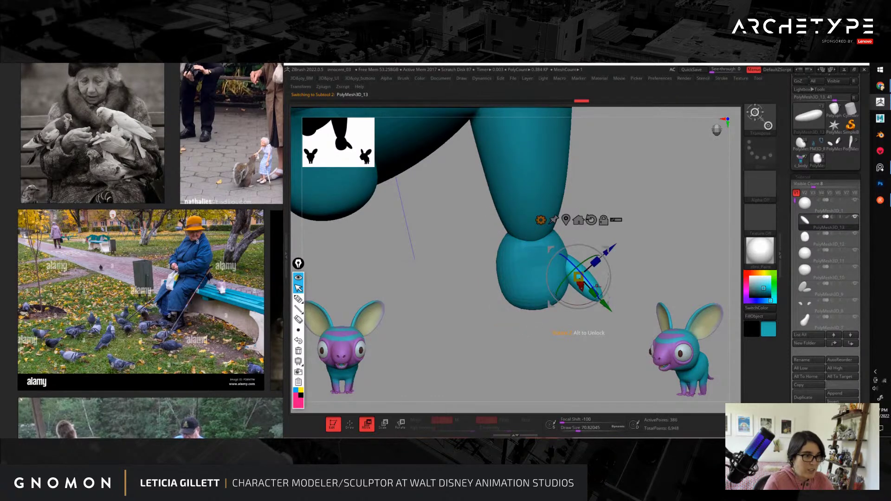
pyautogui.moveTo(654, 287); pyautogui.dragTo(631, 274)
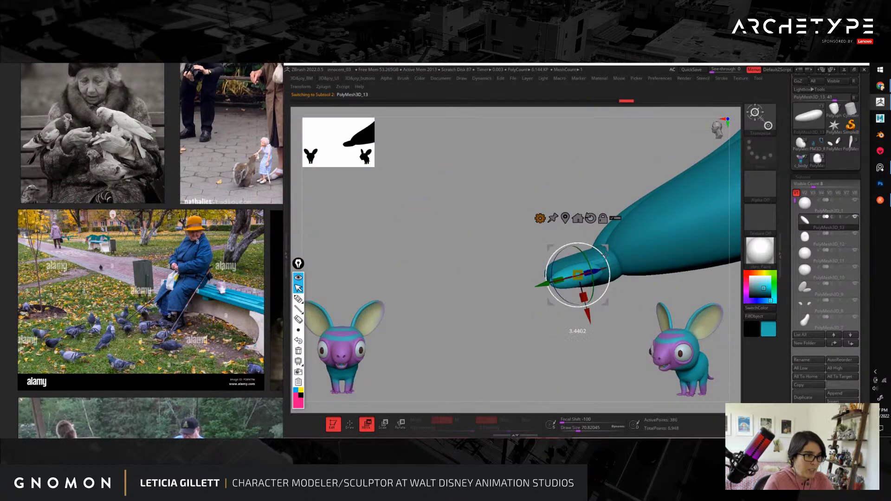
pyautogui.moveTo(482, 307); pyautogui.dragTo(664, 269)
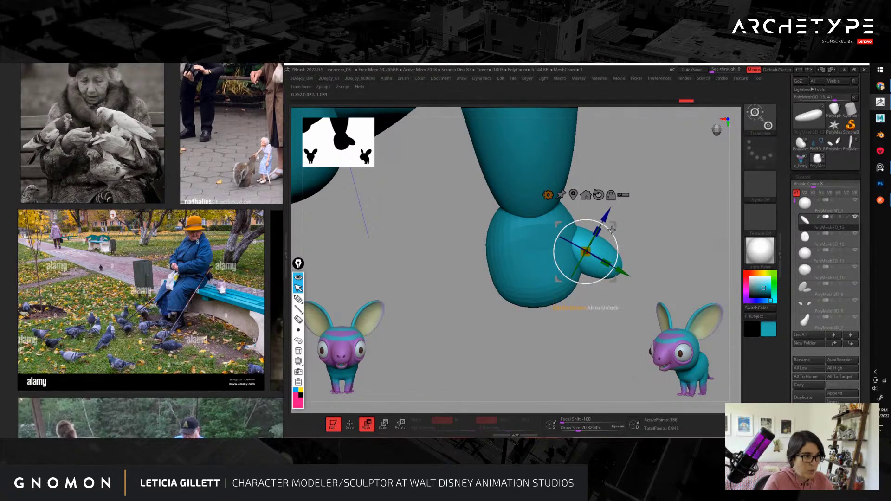
pyautogui.moveTo(612, 229); pyautogui.dragTo(618, 222)
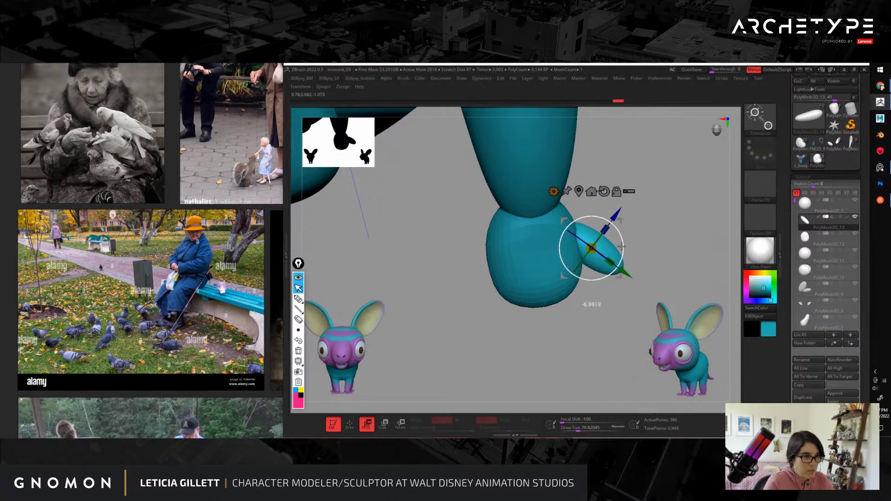
pyautogui.keyDown('alt'); pyautogui.moveTo(669, 272); pyautogui.dragTo(648, 248); pyautogui.keyUp('alt')
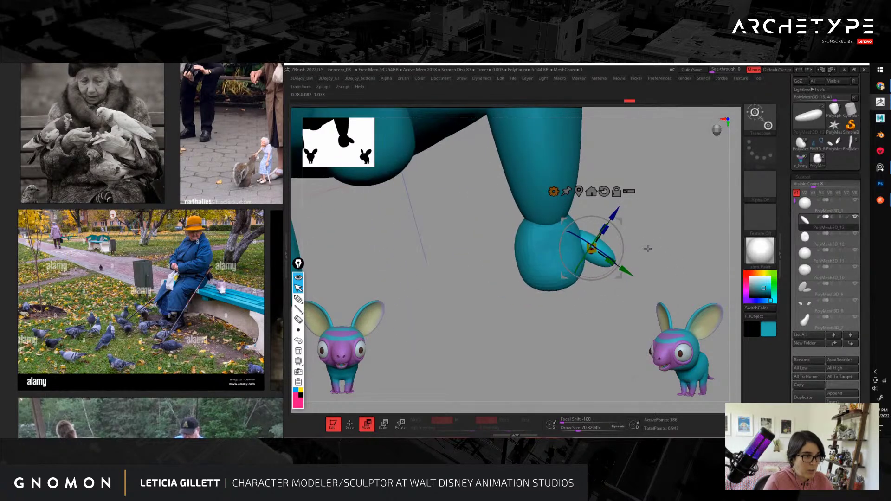
# Step: Copy the thumb twice within its own subtool and rotate, scale and place the copies as two fingers at the palm's end
pyautogui.keyDown('ctrl'); pyautogui.moveTo(614, 217); pyautogui.dragTo(580, 348); pyautogui.keyUp('ctrl')
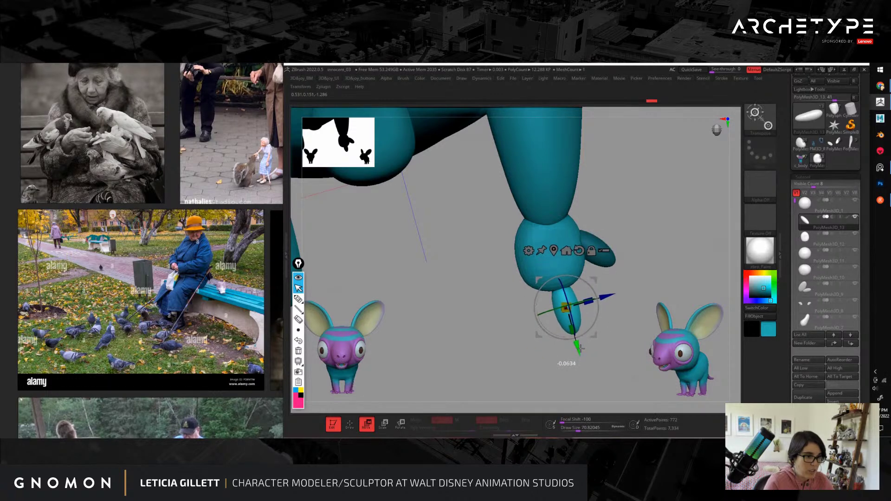
pyautogui.moveTo(595, 290); pyautogui.dragTo(602, 268)
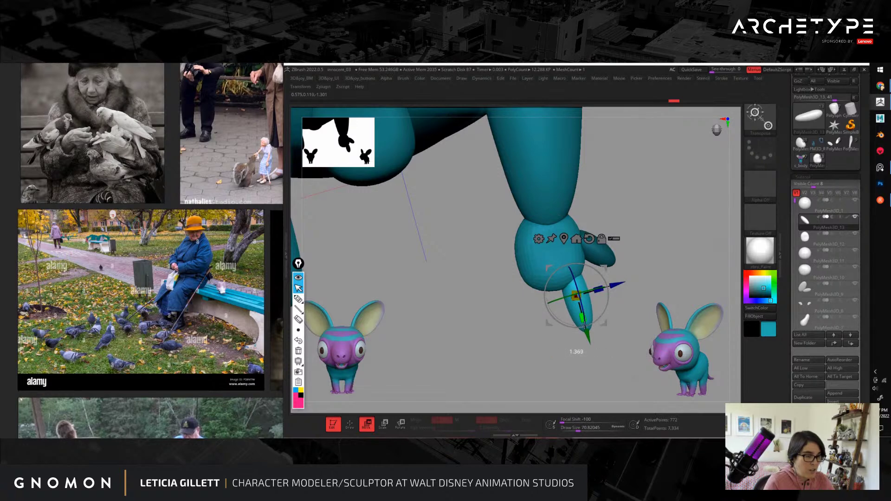
pyautogui.moveTo(634, 328); pyautogui.dragTo(643, 316)
pyautogui.moveTo(618, 285); pyautogui.dragTo(567, 284)
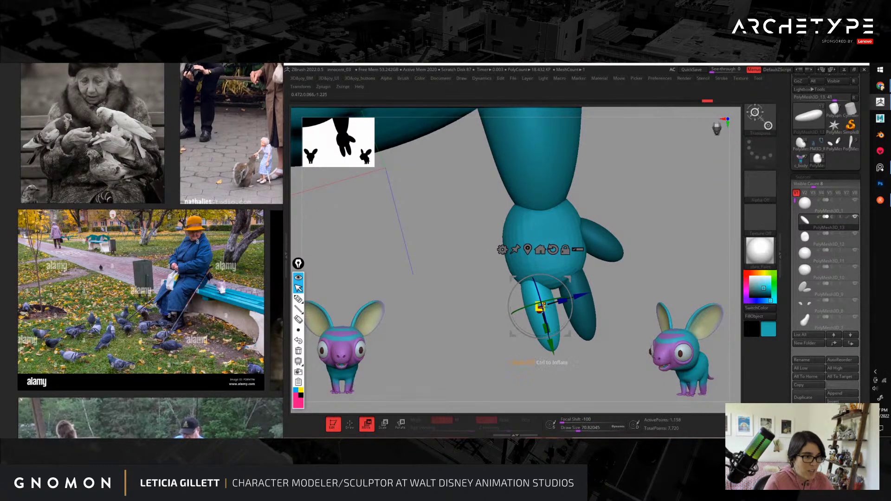
pyautogui.moveTo(565, 286); pyautogui.dragTo(560, 274)
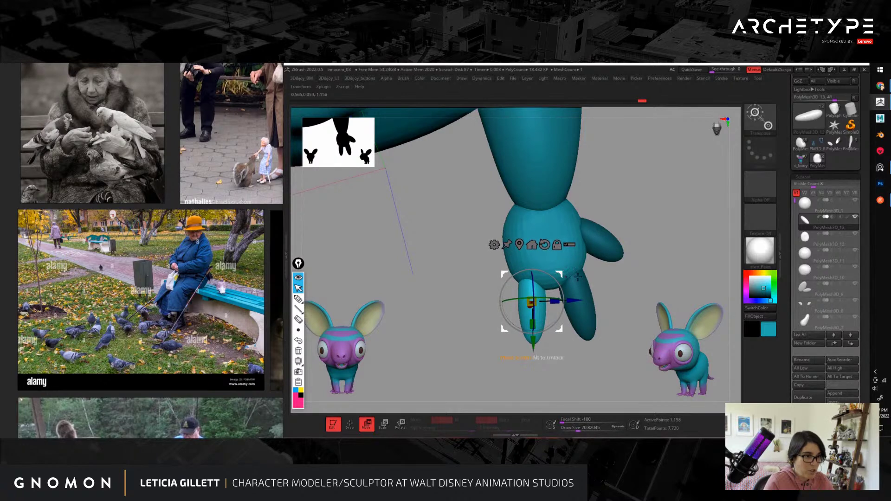
# Step: Return to sculpting, select the palm and slim its outer side near the wrist, resizing the Move brush
pyautogui.moveTo(612, 299)
pyautogui.mouseDown()
pyautogui.moveTo(615, 266)
pyautogui.moveTo(642, 297)
pyautogui.moveTo(640, 334)
pyautogui.moveTo(648, 327)
pyautogui.moveTo(647, 259)
pyautogui.moveTo(666, 297)
pyautogui.mouseUp()
pyautogui.press('q')
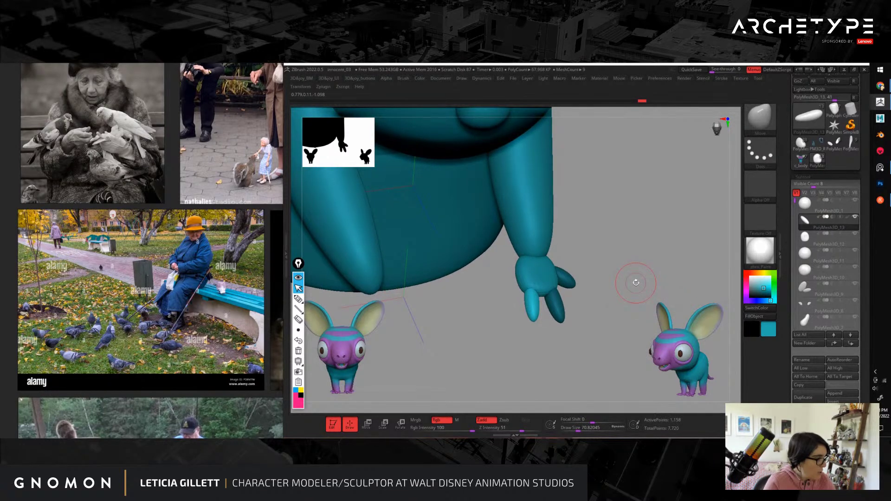
pyautogui.moveTo(641, 282); pyautogui.dragTo(520, 240)
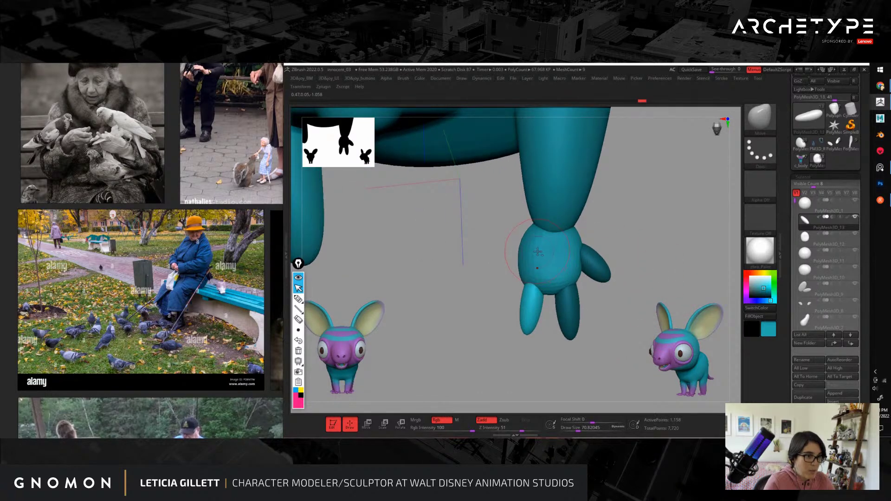
pyautogui.keyDown('alt'); pyautogui.click(521, 240); pyautogui.keyUp('alt')
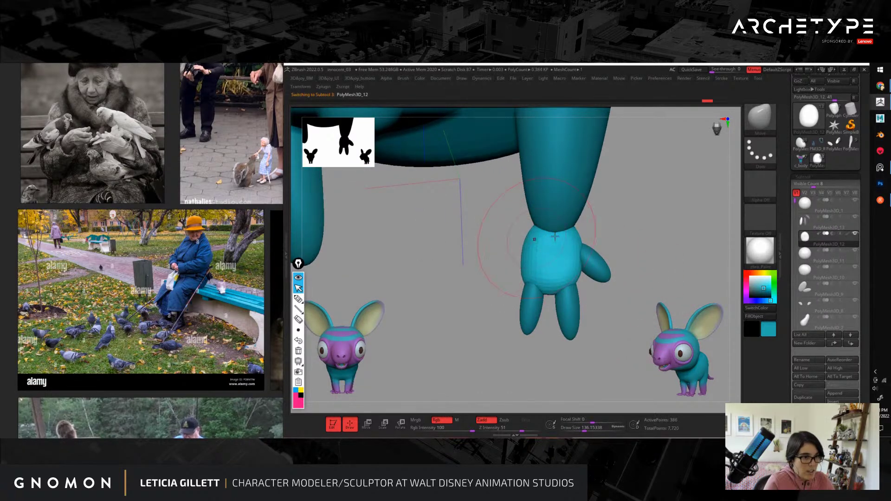
pyautogui.press('[')
pyautogui.press('[')
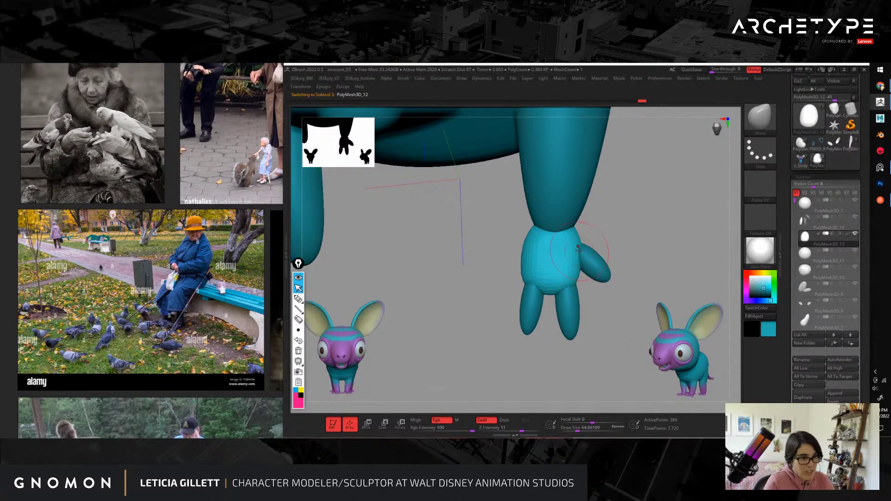
# Step: Select the arm and adjust its wrist end in side view with a resized brush, undoing an unwanted change
pyautogui.moveTo(654, 226)
pyautogui.mouseDown()
pyautogui.moveTo(622, 213)
pyautogui.moveTo(641, 201)
pyautogui.moveTo(645, 277)
pyautogui.moveTo(696, 242)
pyautogui.moveTo(579, 305)
pyautogui.moveTo(607, 380)
pyautogui.moveTo(594, 316)
pyautogui.moveTo(599, 351)
pyautogui.mouseUp()
pyautogui.press('b')
pyautogui.press('s')
pyautogui.press('t')
pyautogui.keyDown('alt'); pyautogui.click(623, 251); pyautogui.keyUp('alt')
pyautogui.moveTo(562, 178)
pyautogui.mouseDown()
pyautogui.moveTo(478, 175)
pyautogui.moveTo(509, 253)
pyautogui.mouseUp()
pyautogui.press('b')
pyautogui.press('s')
pyautogui.press('t')
pyautogui.hotkey('ctrl', 'z')
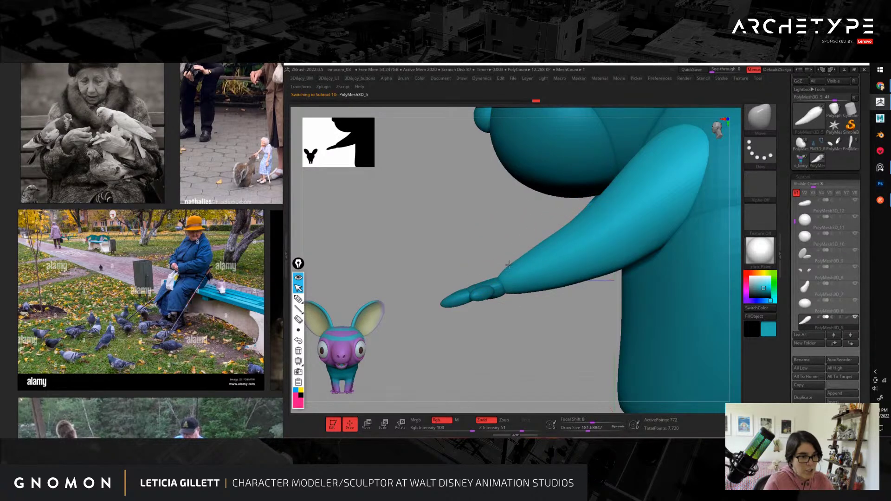
pyautogui.press('s')
pyautogui.moveTo(515, 288)
pyautogui.mouseDown()
pyautogui.moveTo(499, 286)
pyautogui.moveTo(512, 274)
pyautogui.moveTo(500, 238)
pyautogui.moveTo(496, 296)
pyautogui.mouseUp()
# Step: Select the palm and refine its shape at the wrist with a smaller Move brush
pyautogui.keyDown('alt'); pyautogui.click(497, 295); pyautogui.keyUp('alt')
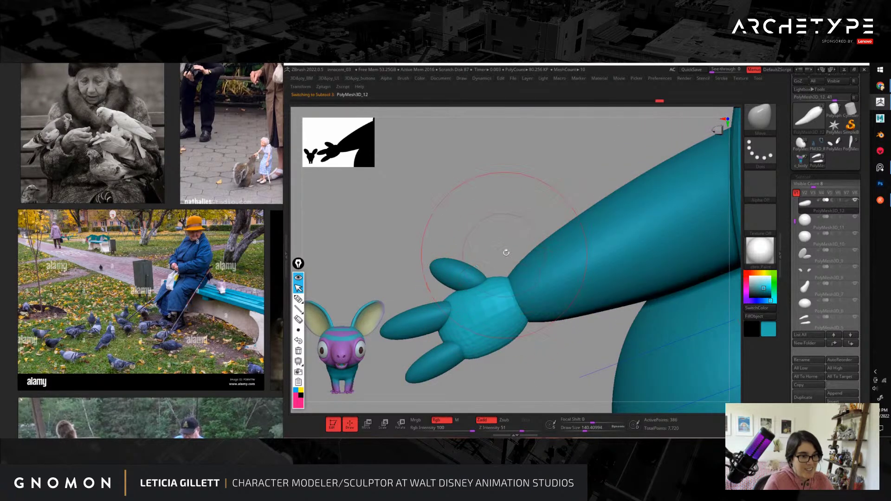
pyautogui.moveTo(505, 251); pyautogui.dragTo(499, 182)
pyautogui.press('s')
pyautogui.moveTo(517, 305); pyautogui.dragTo(500, 304)
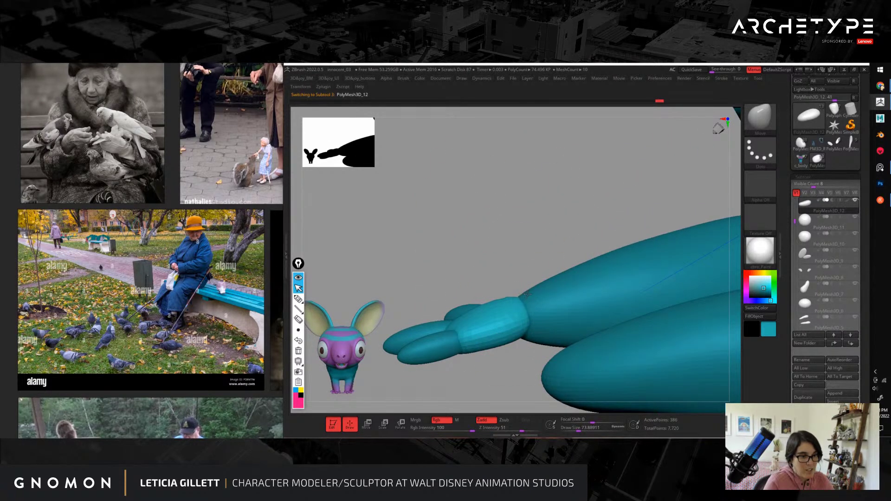
# Step: Select the thumb and fingers subtool and adjust its tilt to the palm with the transform gizmo
pyautogui.moveTo(506, 233); pyautogui.dragTo(517, 308)
pyautogui.keyDown('alt'); pyautogui.click(537, 290); pyautogui.keyUp('alt')
pyautogui.press('w')
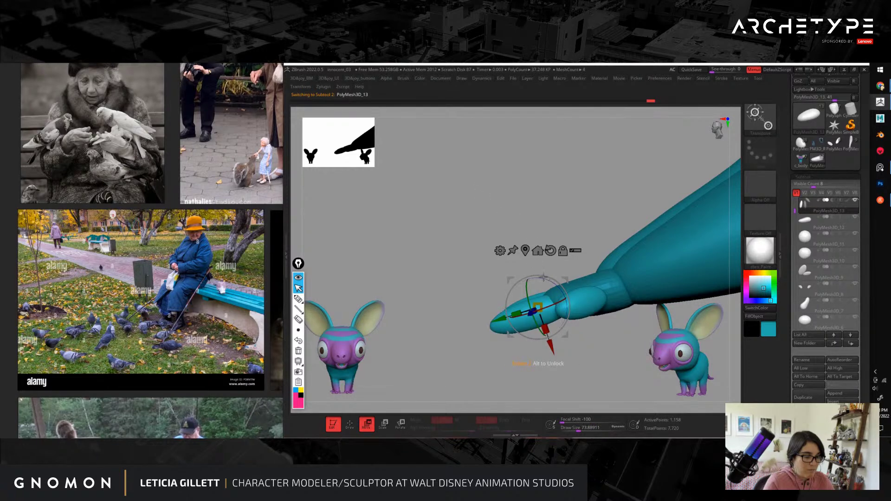
pyautogui.moveTo(543, 277); pyautogui.dragTo(486, 330)
pyautogui.moveTo(519, 355); pyautogui.dragTo(525, 320)
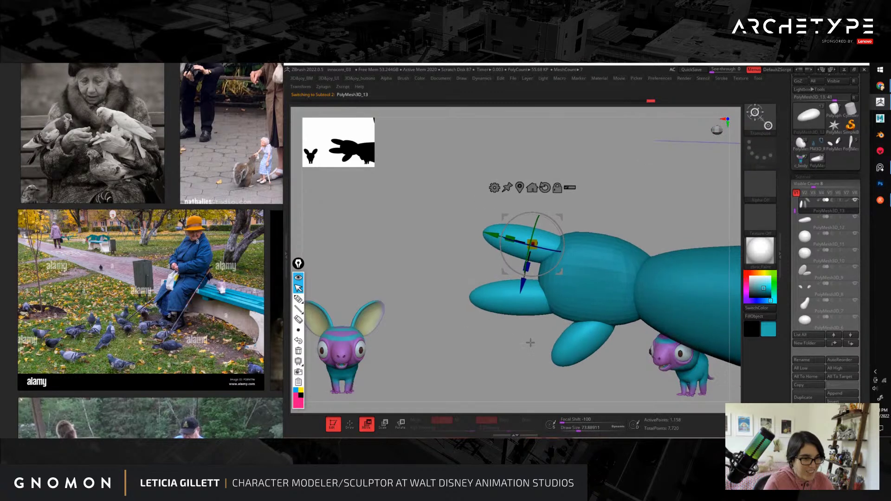
# Step: Centre the gizmo on the middle finger, mask the other digits and scale the finger up to lengthen it
pyautogui.keyDown('alt'); pyautogui.click(526, 297); pyautogui.keyUp('alt')
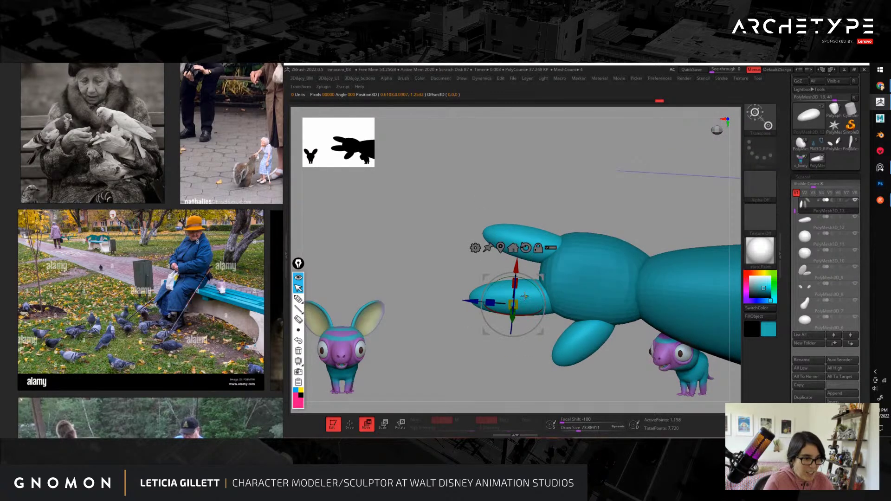
pyautogui.keyDown('ctrl'); pyautogui.click(524, 296); pyautogui.keyUp('ctrl')
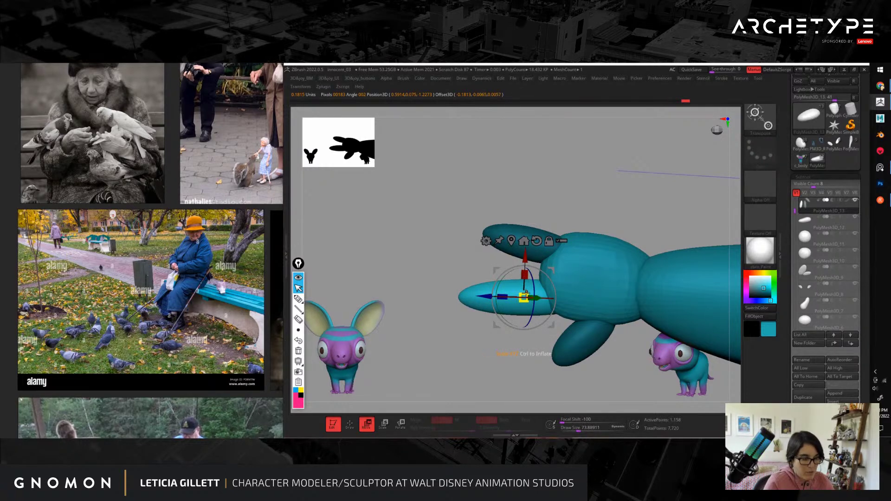
pyautogui.hotkey('ctrl', 'z')
pyautogui.hotkey('ctrl', 'z')
pyautogui.moveTo(525, 294); pyautogui.dragTo(531, 253)
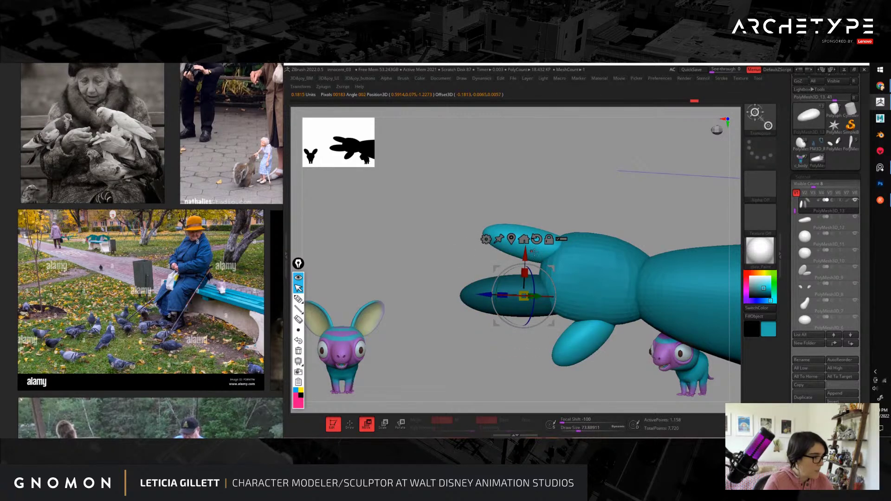
# Step: Align the gizmo to the outer finger and scale it up slightly with the thumb and middle finger masked
pyautogui.keyDown('alt'); pyautogui.moveTo(551, 269); pyautogui.dragTo(432, 257); pyautogui.keyUp('alt')
pyautogui.click(543, 245)
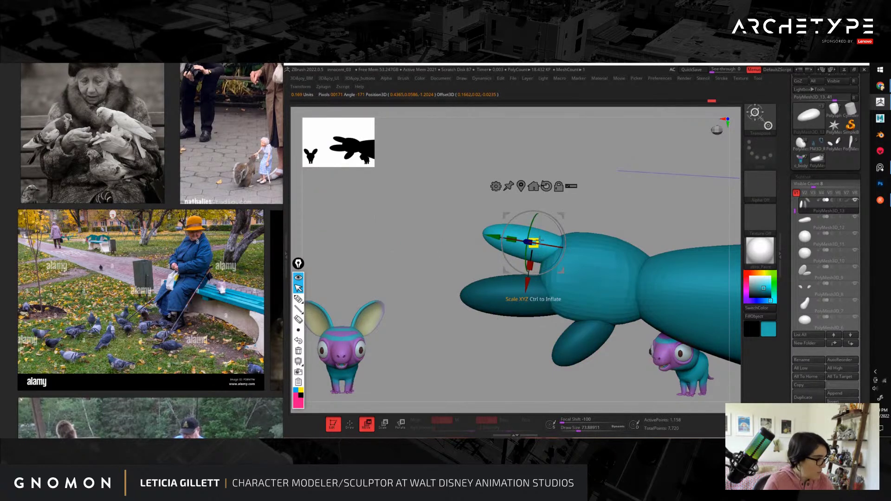
pyautogui.moveTo(542, 239); pyautogui.dragTo(551, 218)
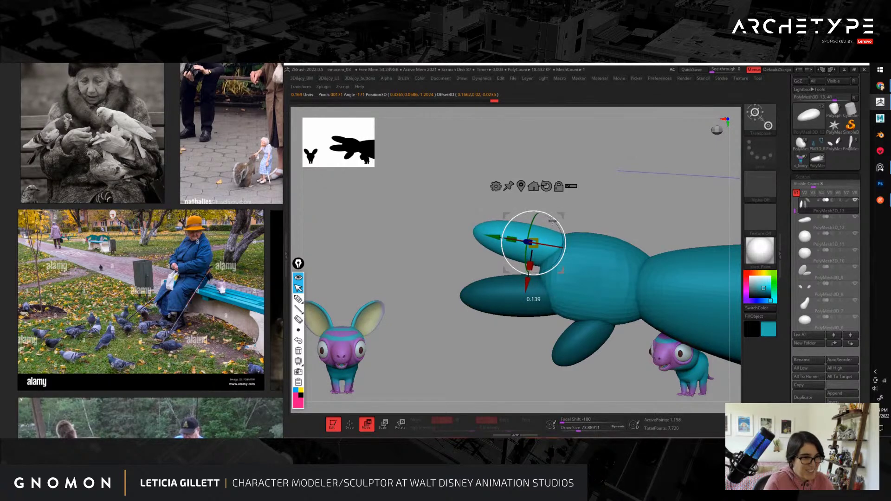
# Step: Clear the mask on the fingers, leave the transform gizmo and bring the hand into a close side view
pyautogui.keyDown('ctrl'); pyautogui.moveTo(606, 161); pyautogui.dragTo(629, 188); pyautogui.keyUp('ctrl')
pyautogui.press('q')
pyautogui.keyDown('alt'); pyautogui.moveTo(497, 352); pyautogui.dragTo(461, 238); pyautogui.keyUp('alt')
pyautogui.moveTo(513, 372); pyautogui.dragTo(524, 303)
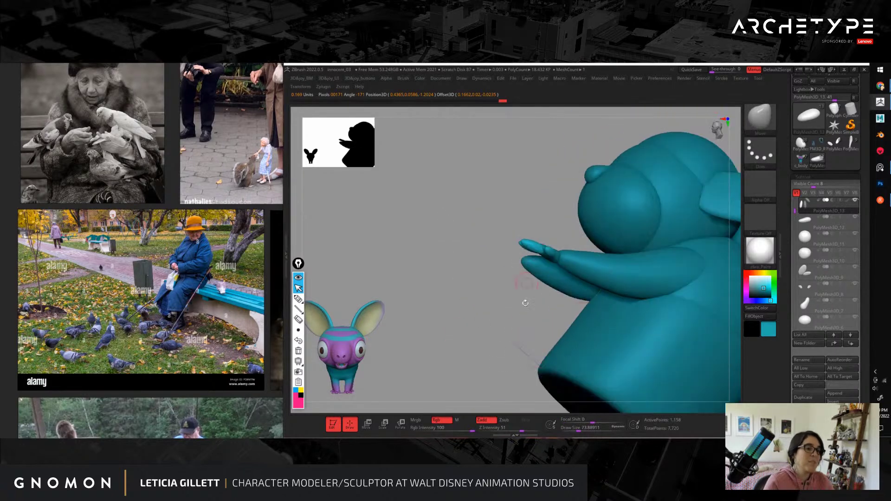
pyautogui.moveTo(499, 348)
pyautogui.mouseDown()
pyautogui.moveTo(537, 374)
pyautogui.moveTo(535, 390)
pyautogui.mouseUp()
pyautogui.moveTo(639, 251)
pyautogui.keyDown('alt'); pyautogui.mouseDown()
pyautogui.moveTo(679, 292)
pyautogui.moveTo(675, 265)
pyautogui.moveTo(571, 288)
pyautogui.moveTo(522, 311)
pyautogui.moveTo(531, 346)
pyautogui.mouseUp(); pyautogui.keyUp('alt')
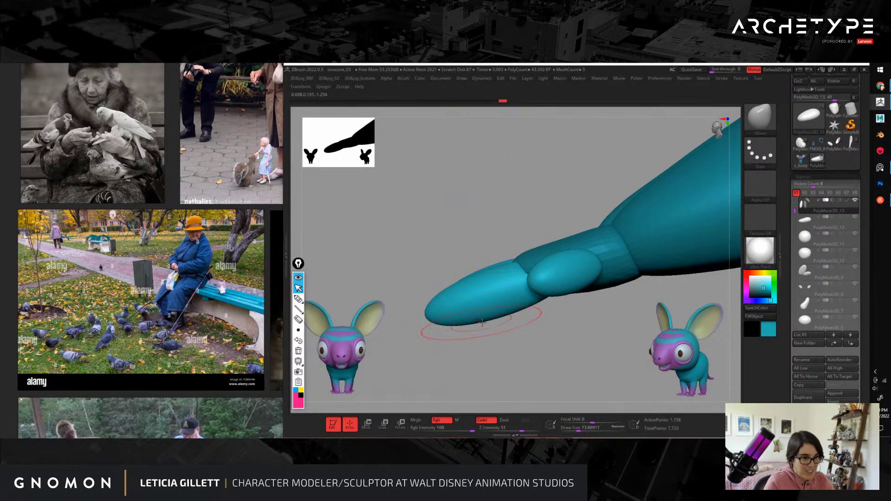
# Step: Reshape the fingers from both sides of the hand with the Move Topological brush, adjusting the brush size
pyautogui.press(']')
pyautogui.press('b')
pyautogui.click(478, 326)
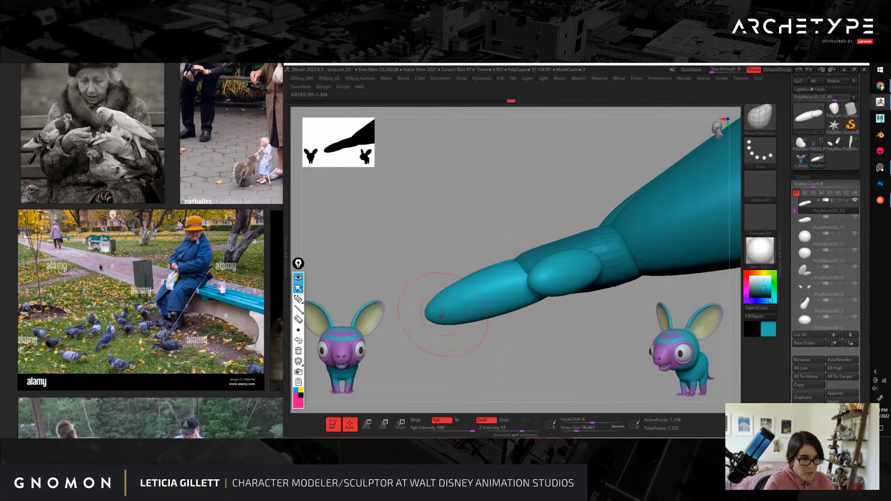
pyautogui.press('s')
pyautogui.click(482, 279)
pyautogui.moveTo(474, 277)
pyautogui.mouseDown()
pyautogui.moveTo(480, 294)
pyautogui.moveTo(481, 280)
pyautogui.mouseUp()
pyautogui.moveTo(432, 248); pyautogui.dragTo(520, 253)
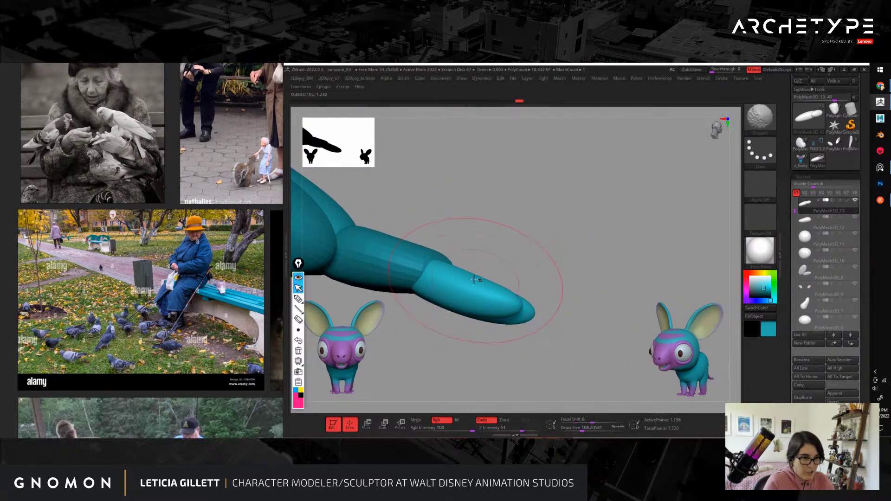
pyautogui.press('s')
pyautogui.click(466, 278)
pyautogui.moveTo(464, 277); pyautogui.dragTo(423, 288)
pyautogui.press('s')
pyautogui.click(466, 276)
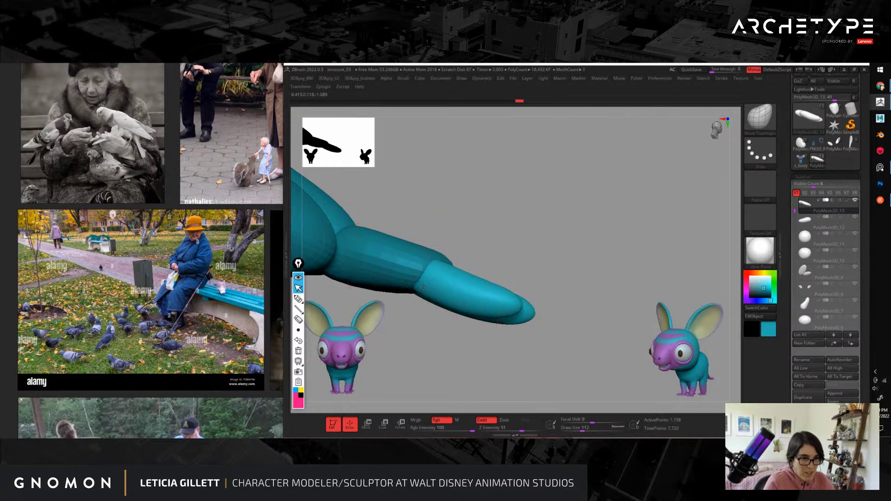
# Step: Check the palm from the front, reselect the fingers subtool and refine the fingertips with the resized Move brush
pyautogui.keyDown('alt'); pyautogui.click(446, 257); pyautogui.keyUp('alt')
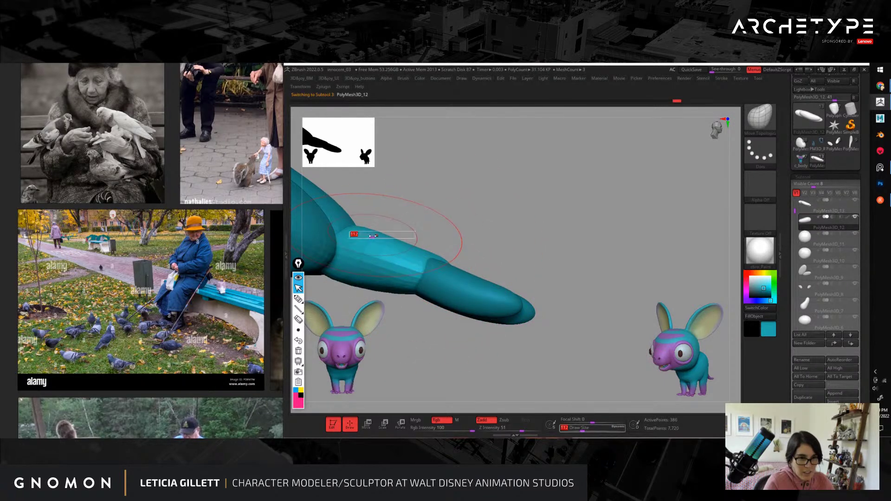
pyautogui.moveTo(390, 229); pyautogui.dragTo(461, 228)
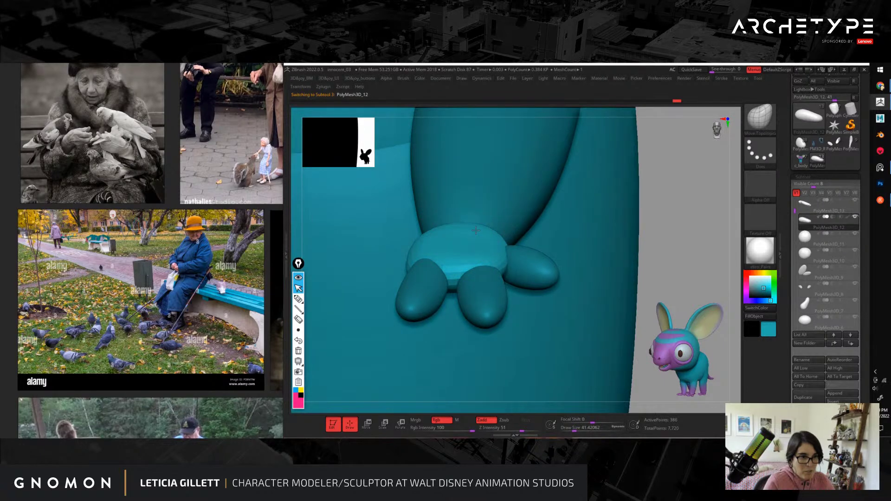
pyautogui.keyDown('alt'); pyautogui.moveTo(658, 261); pyautogui.dragTo(635, 234); pyautogui.keyUp('alt')
pyautogui.keyDown('alt'); pyautogui.click(559, 256); pyautogui.keyUp('alt')
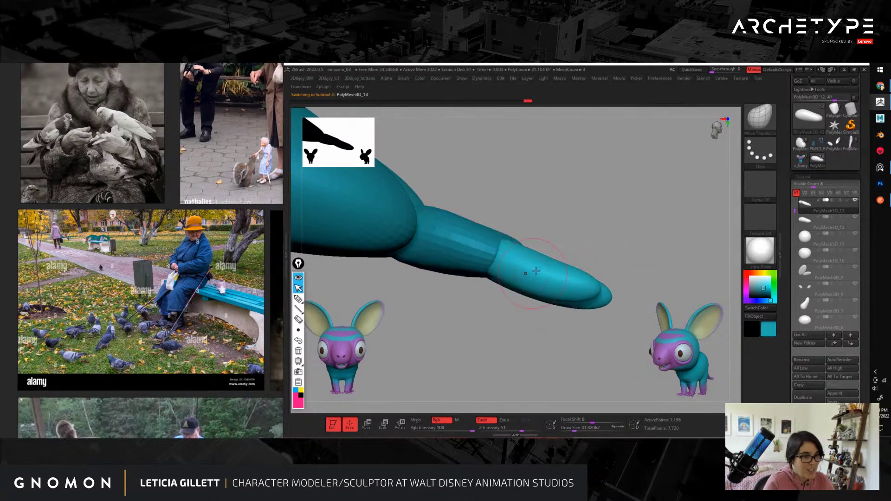
pyautogui.press('w')
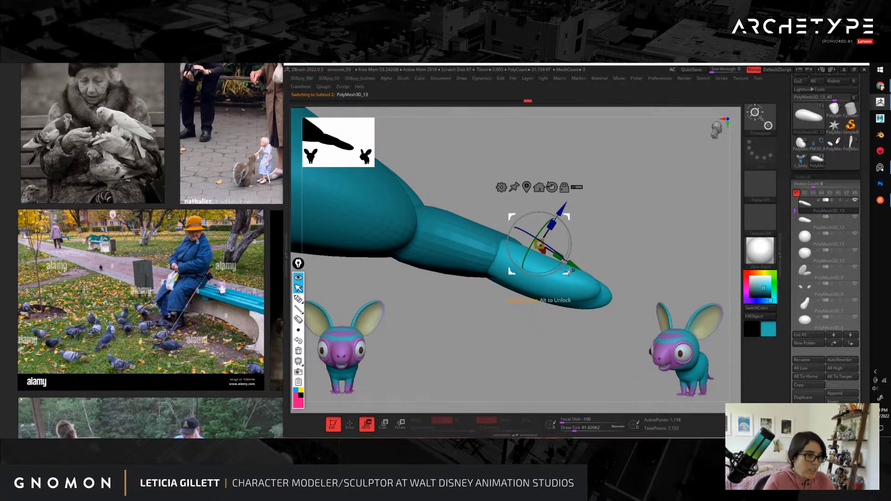
pyautogui.press('q')
pyautogui.press('s')
pyautogui.click(596, 298)
pyautogui.press('s')
pyautogui.click(602, 302)
pyautogui.moveTo(610, 298)
pyautogui.mouseDown()
pyautogui.moveTo(590, 287)
pyautogui.moveTo(614, 286)
pyautogui.mouseUp()
# Step: Adjust the tip of the fingers in side view with a larger Move brush
pyautogui.keyDown('alt'); pyautogui.moveTo(599, 251); pyautogui.dragTo(538, 179); pyautogui.keyUp('alt')
pyautogui.moveTo(668, 255); pyautogui.dragTo(534, 267)
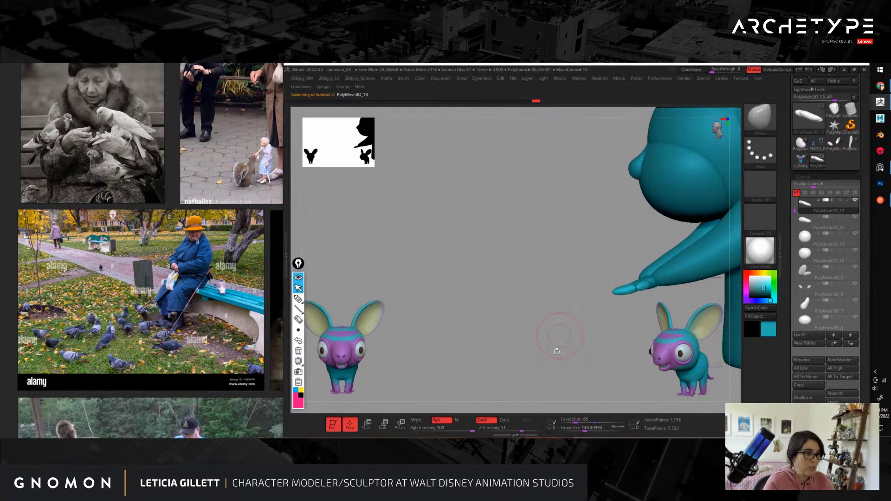
pyautogui.moveTo(556, 349)
pyautogui.keyDown('alt'); pyautogui.mouseDown()
pyautogui.moveTo(471, 285)
pyautogui.moveTo(541, 342)
pyautogui.mouseUp(); pyautogui.keyUp('alt')
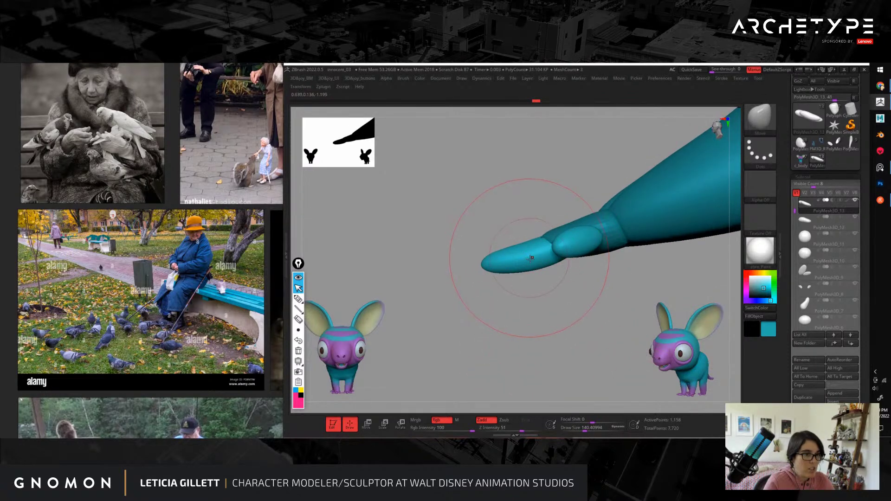
pyautogui.press(']')
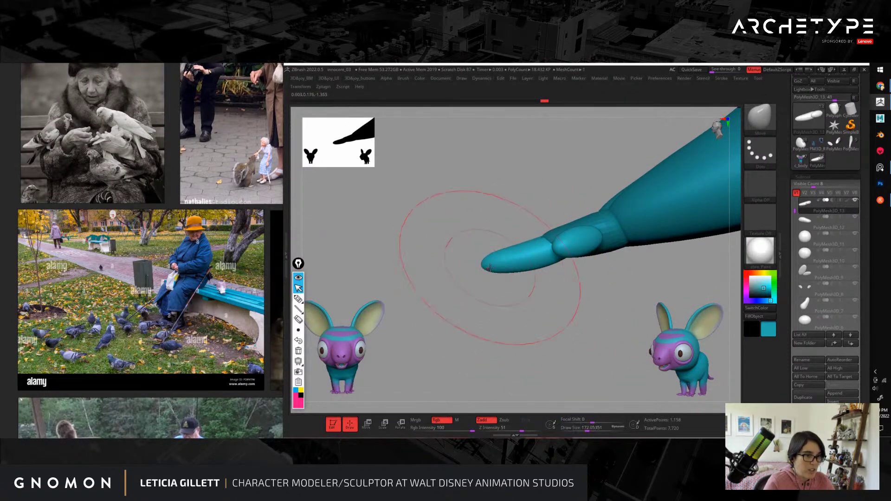
pyautogui.moveTo(488, 268); pyautogui.dragTo(483, 266)
# Step: Select the palm and raise its upper edge at the wrist to meet the forearm, using a smaller Move brush
pyautogui.moveTo(601, 285)
pyautogui.keyDown('alt'); pyautogui.mouseDown()
pyautogui.moveTo(537, 285)
pyautogui.moveTo(550, 297)
pyautogui.mouseUp(); pyautogui.keyUp('alt')
pyautogui.keyDown('alt'); pyautogui.click(567, 226); pyautogui.keyUp('alt')
pyautogui.press('s')
pyautogui.moveTo(556, 260); pyautogui.dragTo(560, 257)
pyautogui.press('s')
pyautogui.press('[')
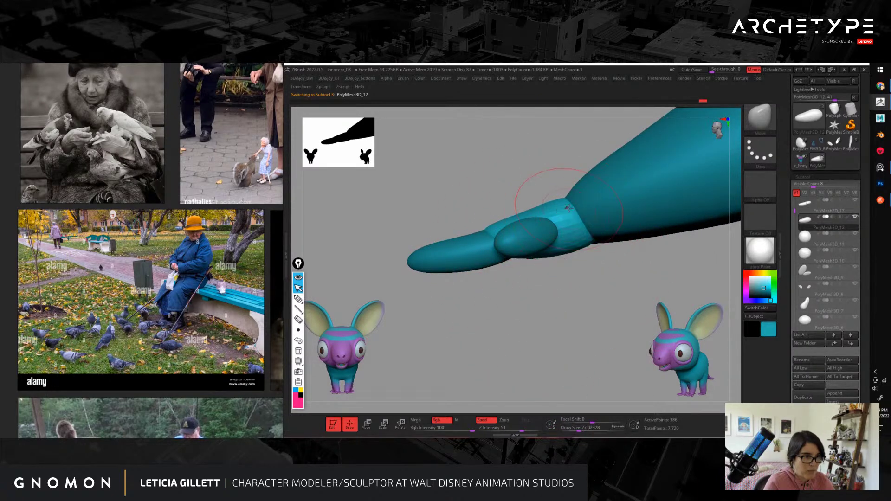
pyautogui.moveTo(568, 201); pyautogui.dragTo(567, 195)
pyautogui.press(']')
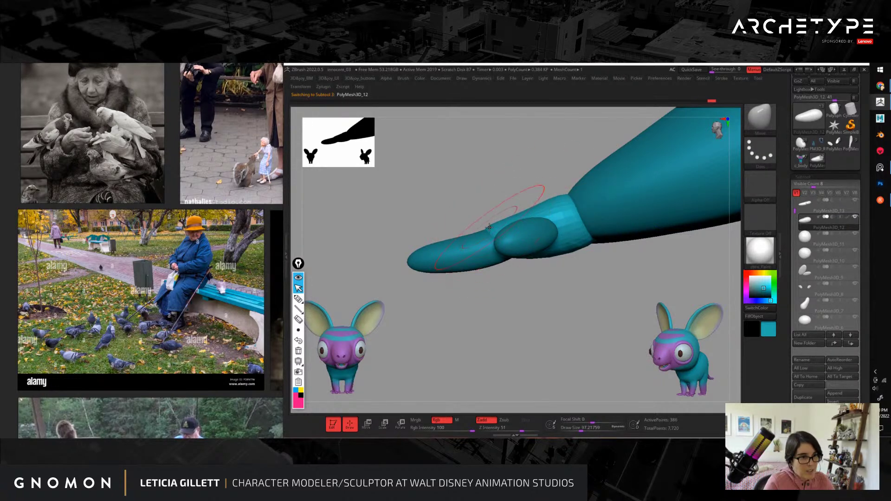
# Step: Refine the palm's edge around the finger bases with a smaller Move brush
pyautogui.moveTo(555, 296)
pyautogui.mouseDown()
pyautogui.moveTo(557, 341)
pyautogui.moveTo(551, 273)
pyautogui.moveTo(575, 248)
pyautogui.moveTo(577, 341)
pyautogui.moveTo(594, 360)
pyautogui.mouseUp()
pyautogui.press('[')
pyautogui.press('[')
pyautogui.press('[')
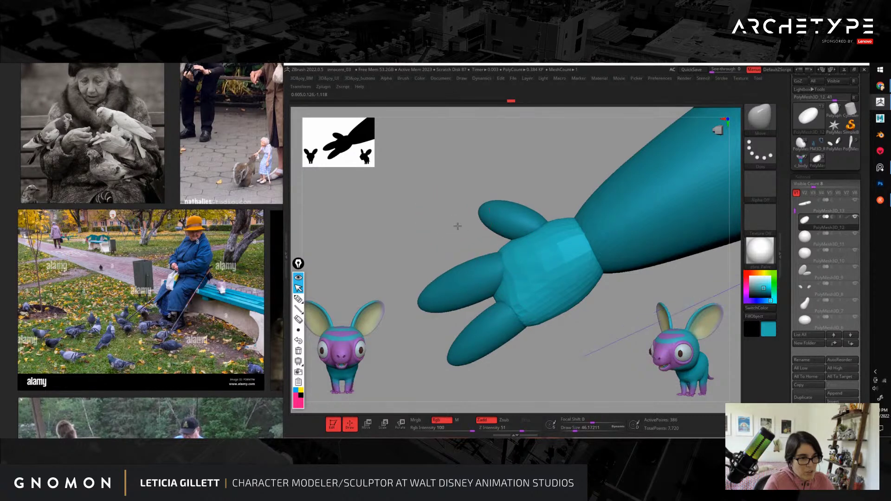
pyautogui.moveTo(458, 225); pyautogui.dragTo(478, 227)
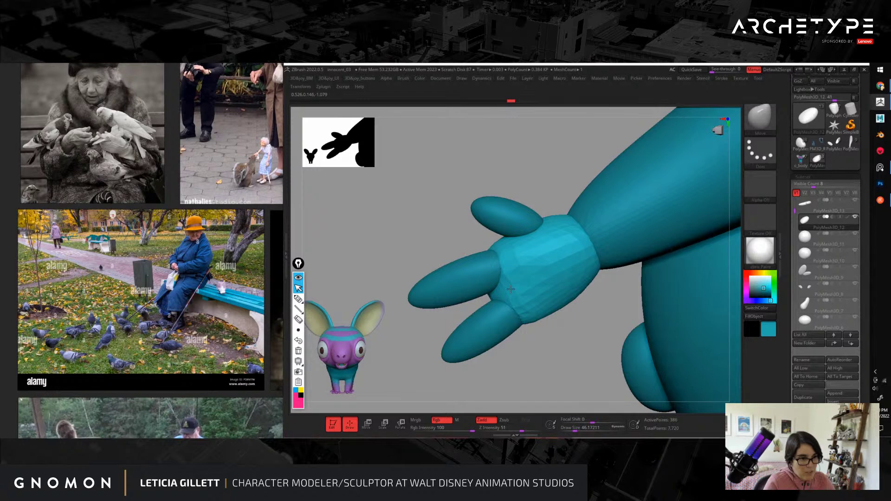
pyautogui.moveTo(511, 289); pyautogui.dragTo(514, 291)
# Step: Draw annotation lines along the forearm, wrist, palm and fingers to study the hand's silhouette, and clear them
pyautogui.moveTo(579, 351)
pyautogui.mouseDown()
pyautogui.moveTo(567, 263)
pyautogui.moveTo(574, 199)
pyautogui.moveTo(556, 214)
pyautogui.moveTo(491, 348)
pyautogui.moveTo(598, 322)
pyautogui.mouseUp()
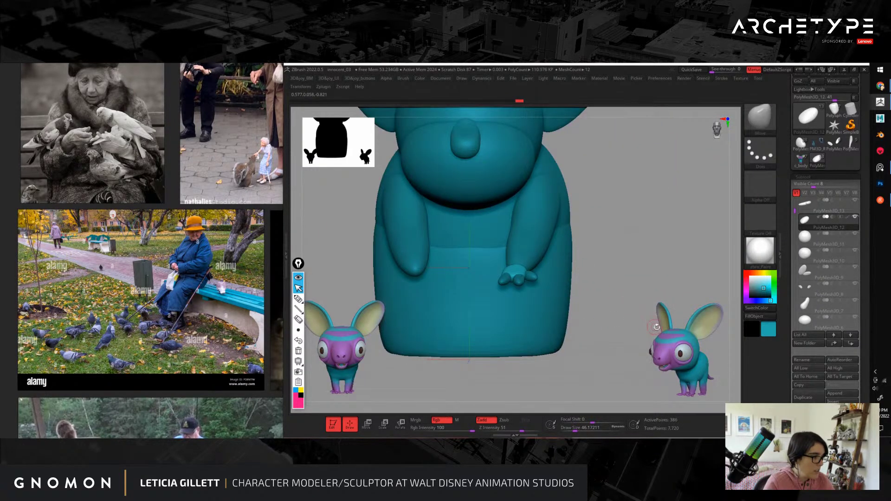
pyautogui.keyDown('alt'); pyautogui.moveTo(656, 327); pyautogui.dragTo(624, 324); pyautogui.keyUp('alt')
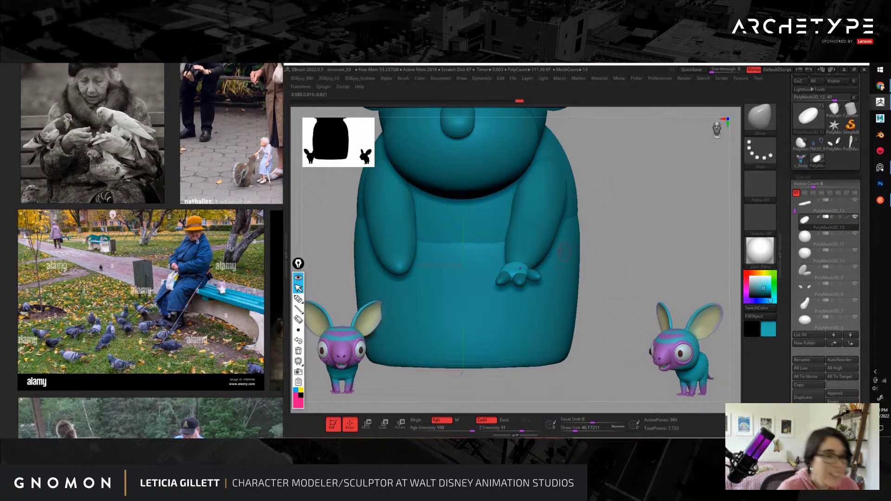
pyautogui.moveTo(593, 253); pyautogui.dragTo(496, 262)
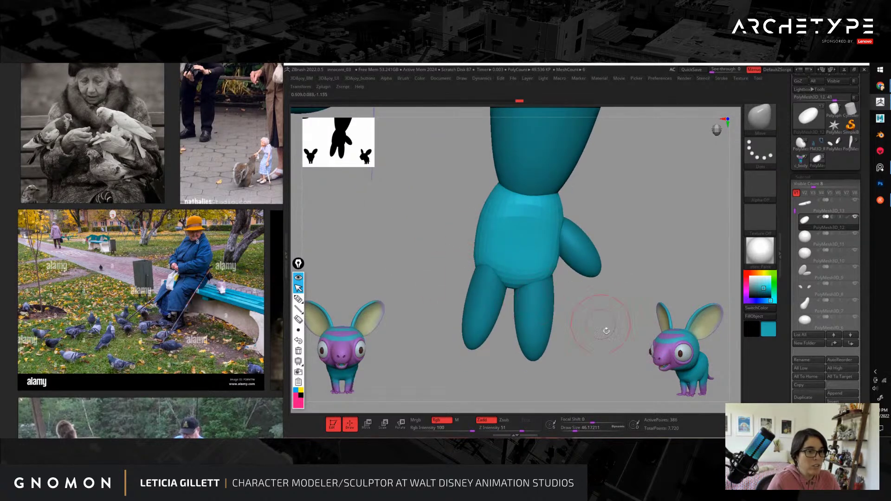
pyautogui.moveTo(606, 331); pyautogui.dragTo(607, 287)
pyautogui.click(298, 299)
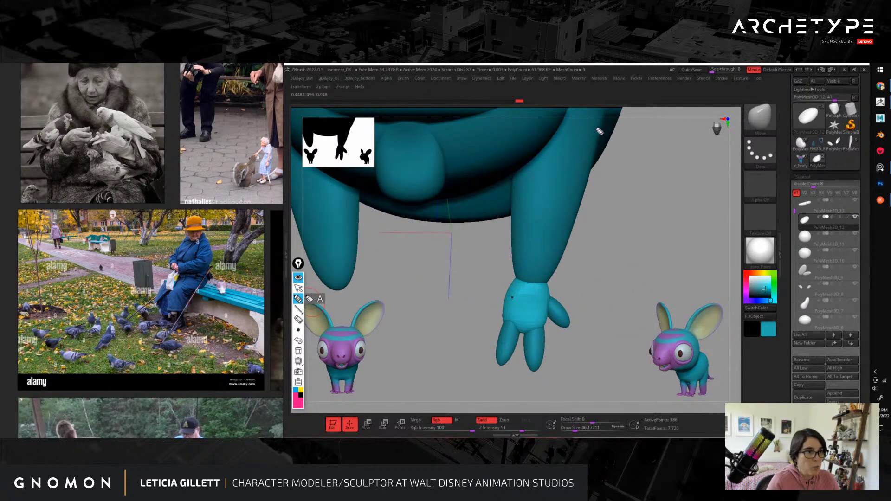
pyautogui.moveTo(575, 227); pyautogui.dragTo(554, 291)
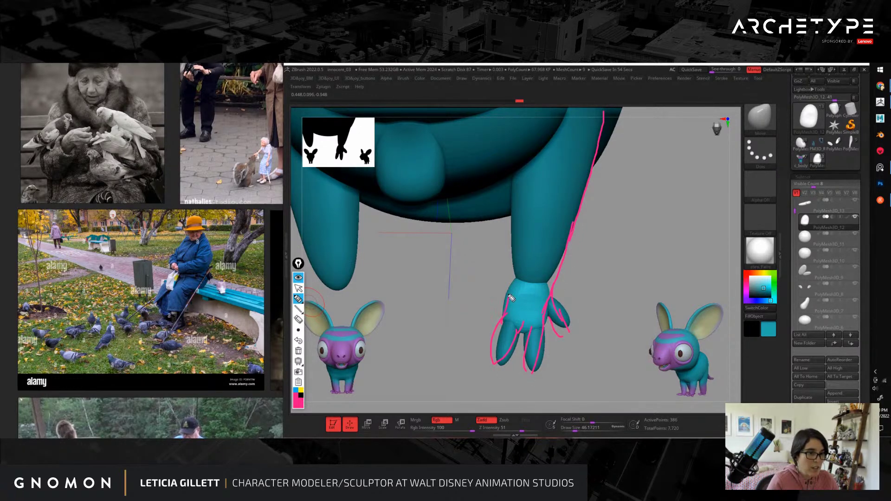
pyautogui.moveTo(515, 288); pyautogui.dragTo(518, 194)
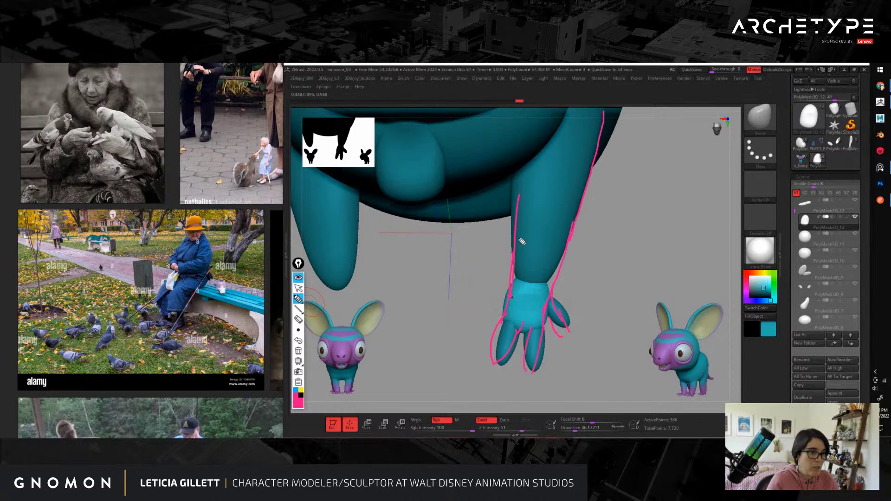
pyautogui.click(299, 351)
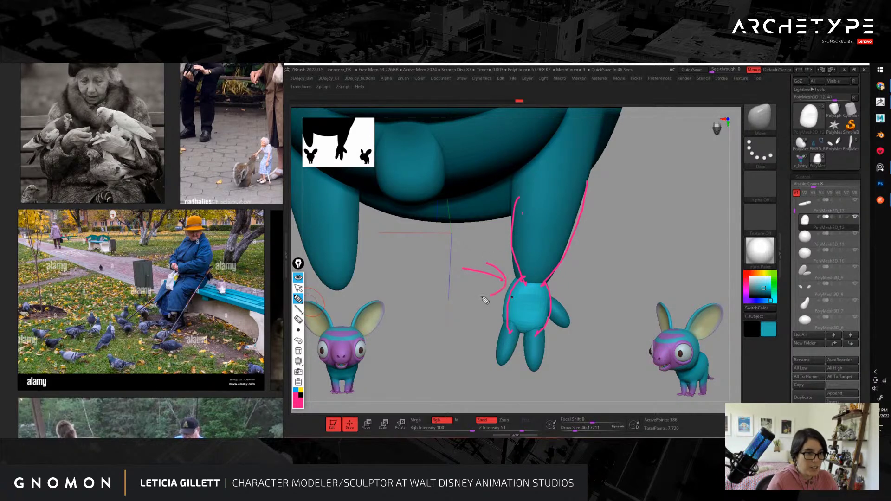
pyautogui.click(299, 351)
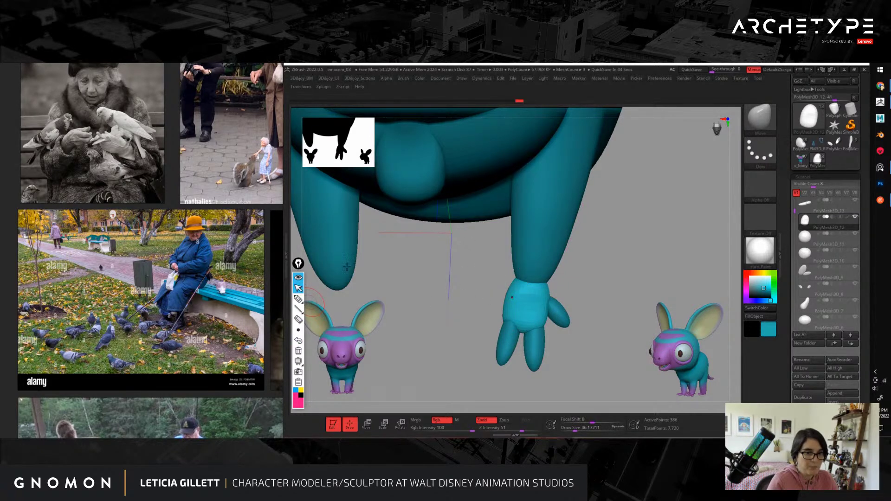
# Step: Undo the last stroke, reselect the palm and narrow it at the wrist with the Move brush
pyautogui.moveTo(619, 278)
pyautogui.mouseDown()
pyautogui.moveTo(622, 269)
pyautogui.moveTo(638, 280)
pyautogui.moveTo(535, 280)
pyautogui.moveTo(516, 247)
pyautogui.mouseUp()
pyautogui.press('s')
pyautogui.hotkey('ctrl', 'z')
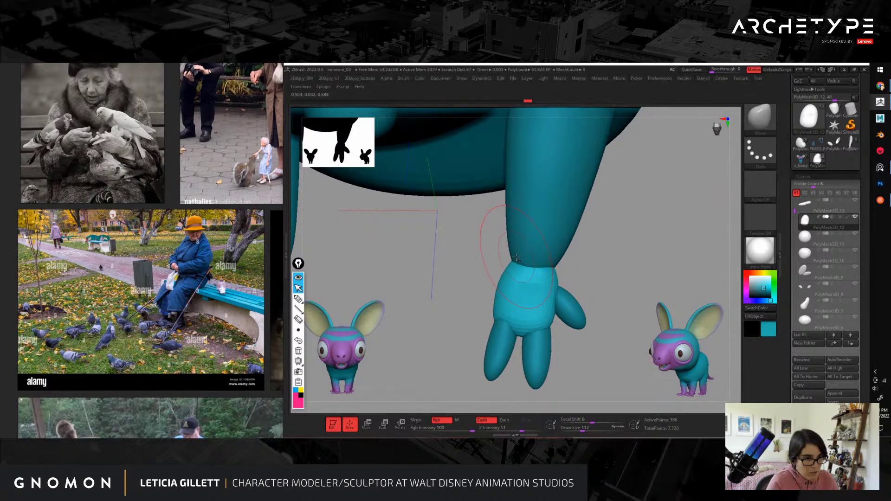
pyautogui.keyDown('alt'); pyautogui.click(513, 263); pyautogui.keyUp('alt')
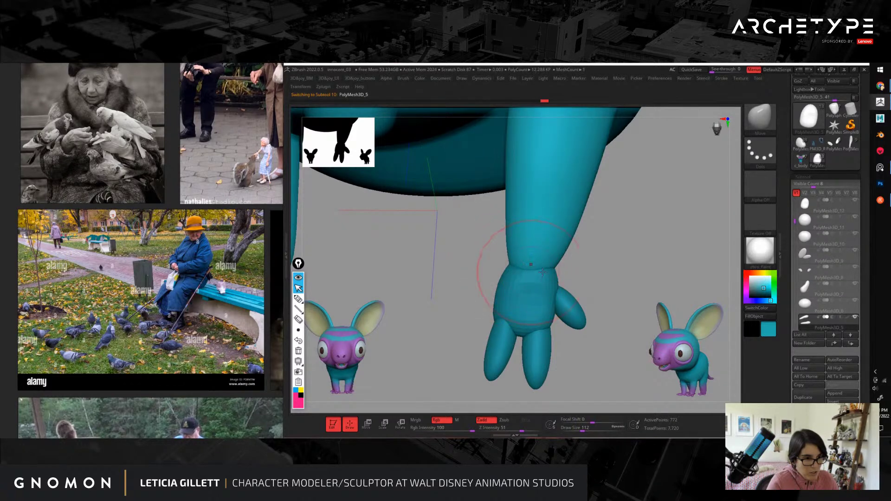
pyautogui.keyDown('alt'); pyautogui.click(513, 272); pyautogui.keyUp('alt')
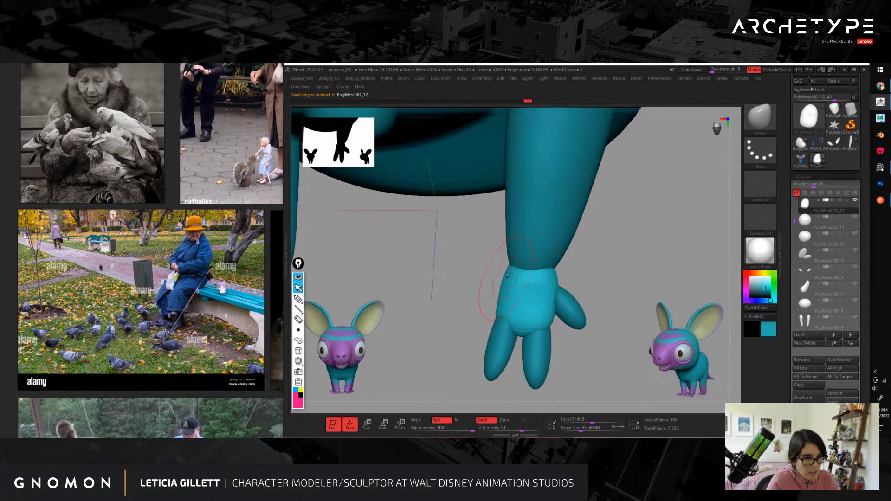
pyautogui.press('s')
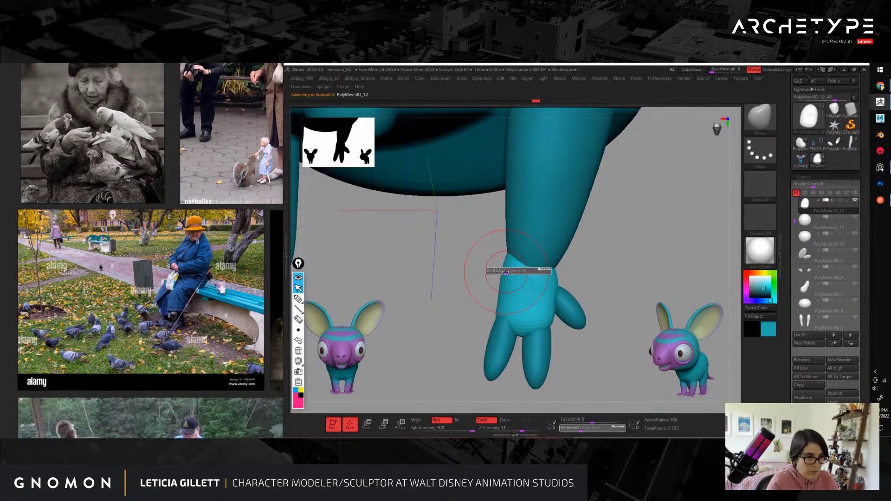
pyautogui.moveTo(508, 271); pyautogui.dragTo(504, 272)
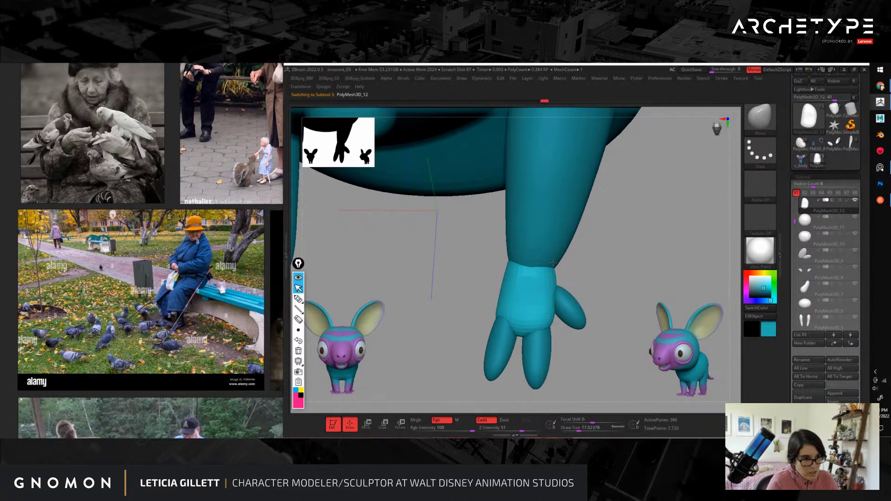
# Step: Select the arms subtool and adjust the outer contour of the forearm with a larger Move brush
pyautogui.keyDown('alt'); pyautogui.click(568, 221); pyautogui.keyUp('alt')
pyautogui.press('s')
pyautogui.moveTo(569, 218); pyautogui.dragTo(575, 218)
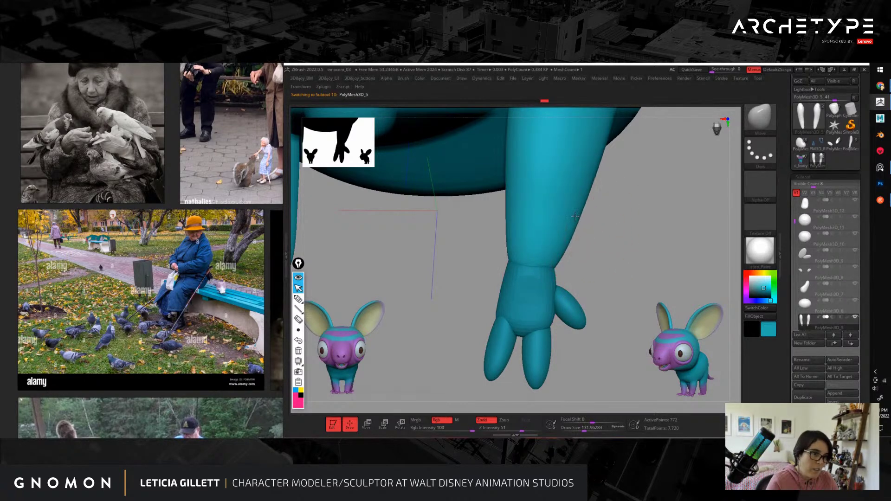
# Step: Select the fingers subtool and reshape the base of the thumb against the palm with a smaller Move brush
pyautogui.keyDown('alt'); pyautogui.click(546, 325); pyautogui.keyUp('alt')
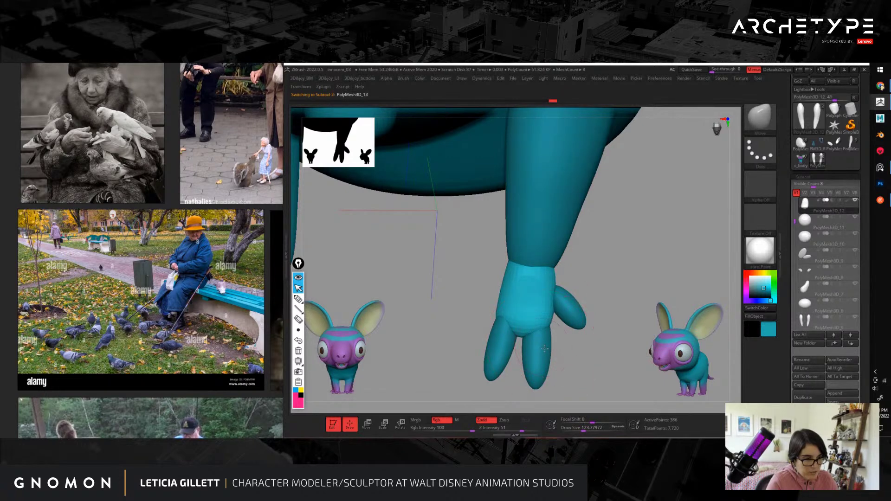
pyautogui.keyDown('alt'); pyautogui.click(543, 344); pyautogui.keyUp('alt')
pyautogui.press('b')
pyautogui.press('c')
pyautogui.press('b')
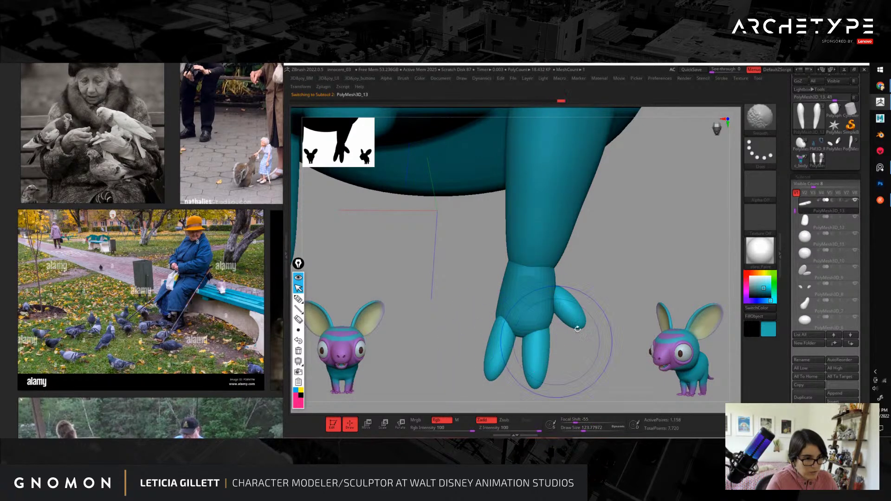
pyautogui.press('b')
pyautogui.press('m')
pyautogui.press('v')
pyautogui.press('s')
pyautogui.moveTo(564, 298); pyautogui.dragTo(562, 293)
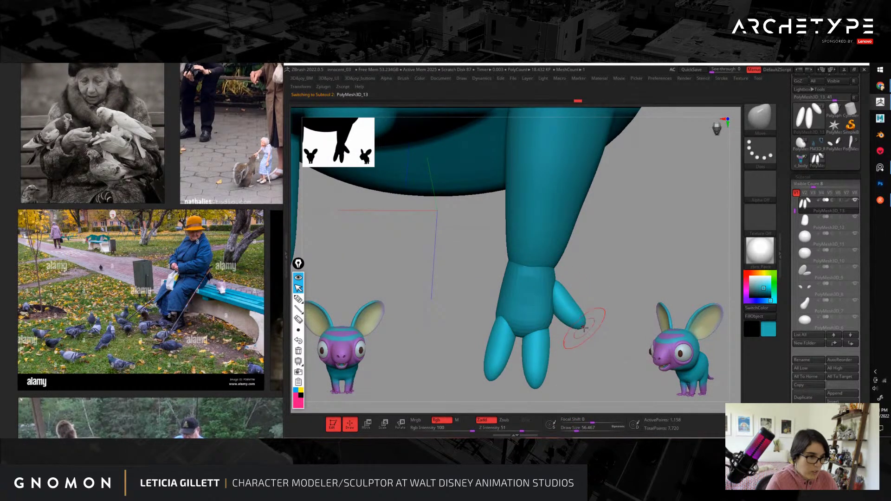
# Step: Select the arms subtool and refine the forearm above the wrist from the side with the resized Move brush
pyautogui.press('f')
pyautogui.moveTo(649, 298)
pyautogui.mouseDown()
pyautogui.moveTo(633, 261)
pyautogui.moveTo(643, 266)
pyautogui.moveTo(645, 258)
pyautogui.moveTo(663, 341)
pyautogui.moveTo(576, 249)
pyautogui.moveTo(564, 268)
pyautogui.moveTo(586, 244)
pyautogui.mouseUp()
pyautogui.keyDown('alt'); pyautogui.click(560, 263); pyautogui.keyUp('alt')
pyautogui.press('s')
pyautogui.moveTo(566, 289)
pyautogui.keyDown('shift'); pyautogui.mouseDown()
pyautogui.moveTo(571, 263)
pyautogui.moveTo(612, 279)
pyautogui.moveTo(609, 304)
pyautogui.moveTo(526, 286)
pyautogui.mouseUp(); pyautogui.keyUp('shift')
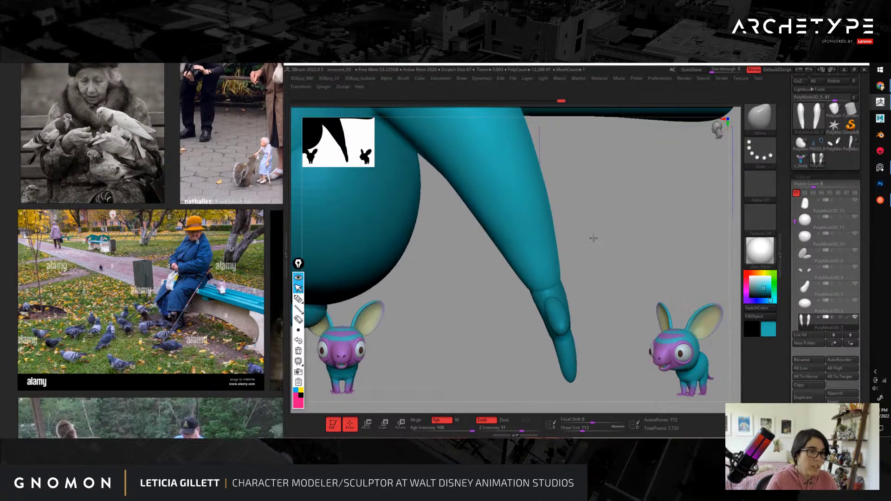
# Step: Frame the arm in side view and enlarge the silhouette thumbnail to size 512
pyautogui.press('f')
pyautogui.moveTo(590, 294); pyautogui.dragTo(493, 262)
pyautogui.moveTo(369, 155); pyautogui.dragTo(518, 258)
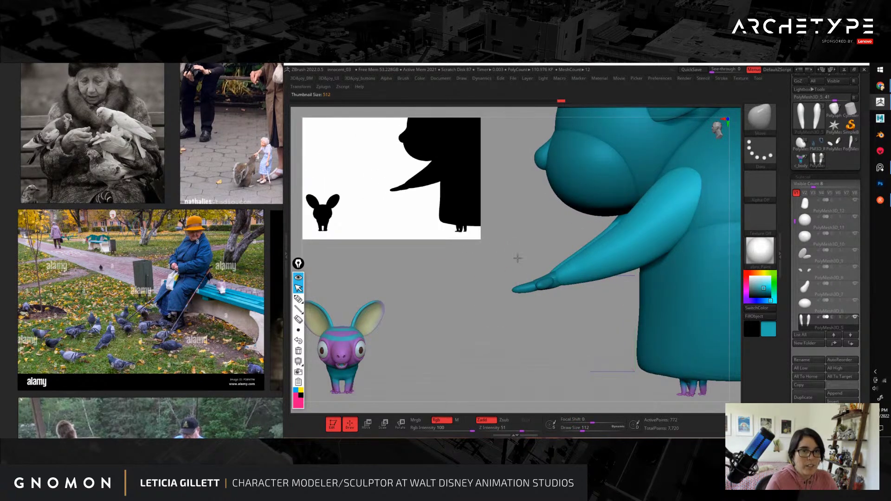
# Step: Alternate between the palm and arms subtools to refine the wrist transition from the side with the Move brush
pyautogui.moveTo(511, 359); pyautogui.dragTo(556, 375)
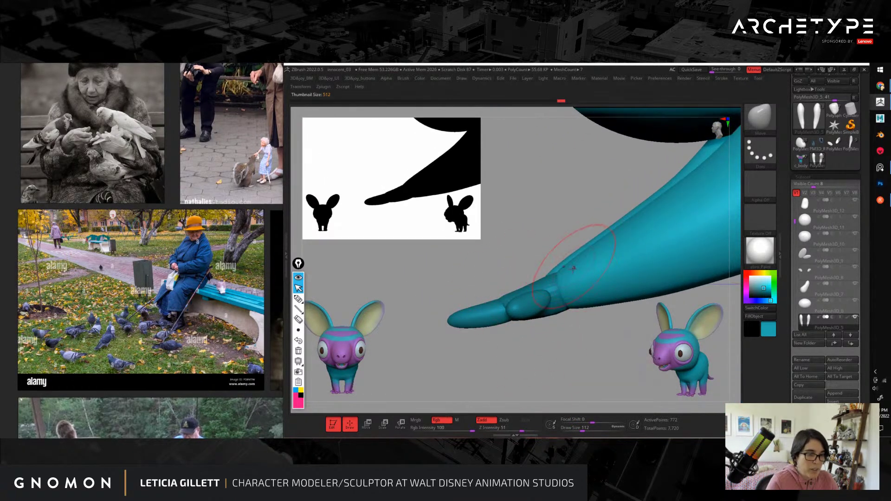
pyautogui.keyDown('alt'); pyautogui.click(519, 289); pyautogui.keyUp('alt')
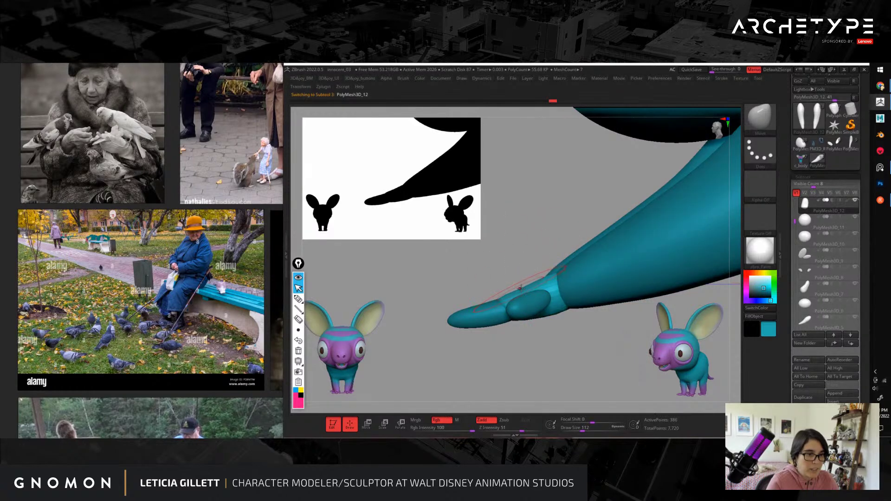
pyautogui.keyDown('alt'); pyautogui.click(557, 275); pyautogui.keyUp('alt')
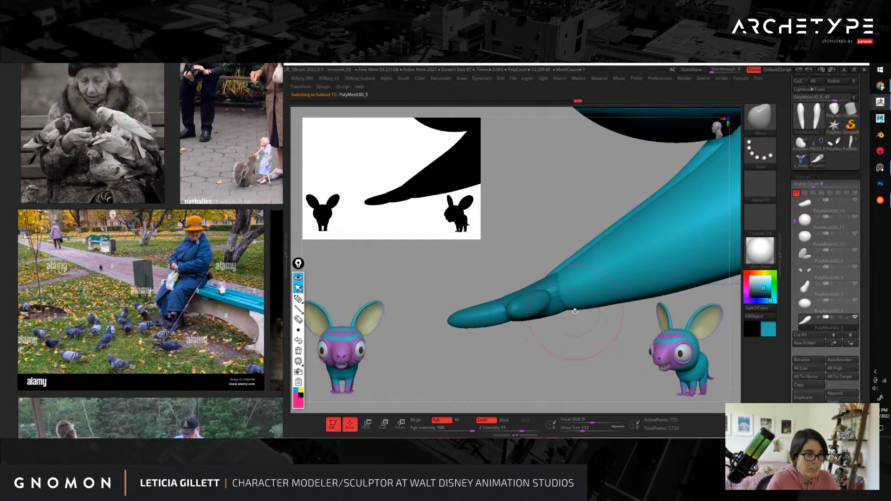
pyautogui.keyDown('alt'); pyautogui.click(554, 318); pyautogui.keyUp('alt')
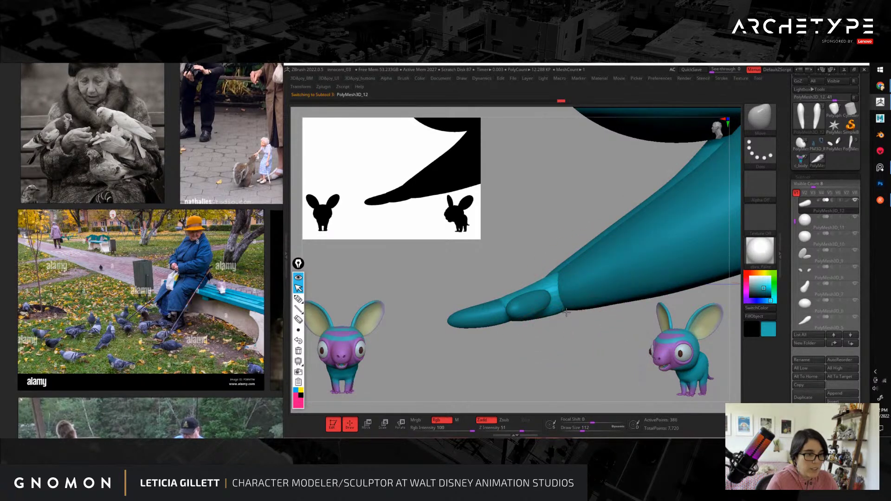
# Step: Select the arms subtool and refine the forearm where it meets the palm from the front with a smaller Move brush
pyautogui.moveTo(602, 350); pyautogui.dragTo(642, 317)
pyautogui.moveTo(635, 277)
pyautogui.keyDown('alt'); pyautogui.mouseDown()
pyautogui.moveTo(614, 352)
pyautogui.moveTo(604, 331)
pyautogui.mouseUp(); pyautogui.keyUp('alt')
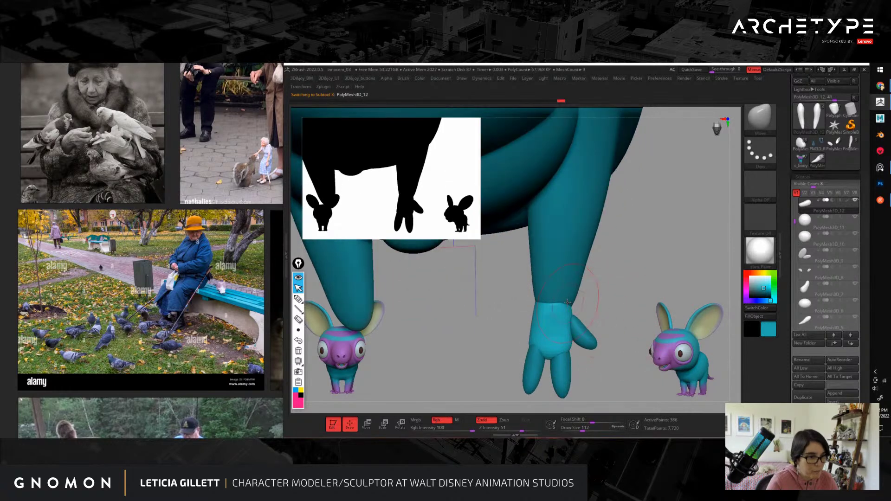
pyautogui.keyDown('alt'); pyautogui.click(565, 302); pyautogui.keyUp('alt')
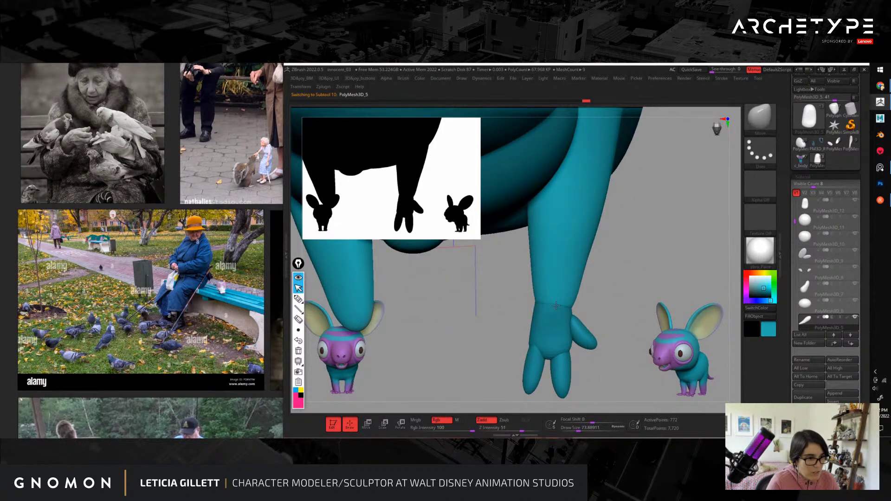
pyautogui.keyDown('alt'); pyautogui.moveTo(645, 305); pyautogui.dragTo(642, 255); pyautogui.keyUp('alt')
pyautogui.keyDown('alt'); pyautogui.moveTo(656, 296); pyautogui.dragTo(641, 325); pyautogui.keyUp('alt')
pyautogui.moveTo(640, 325); pyautogui.dragTo(586, 335)
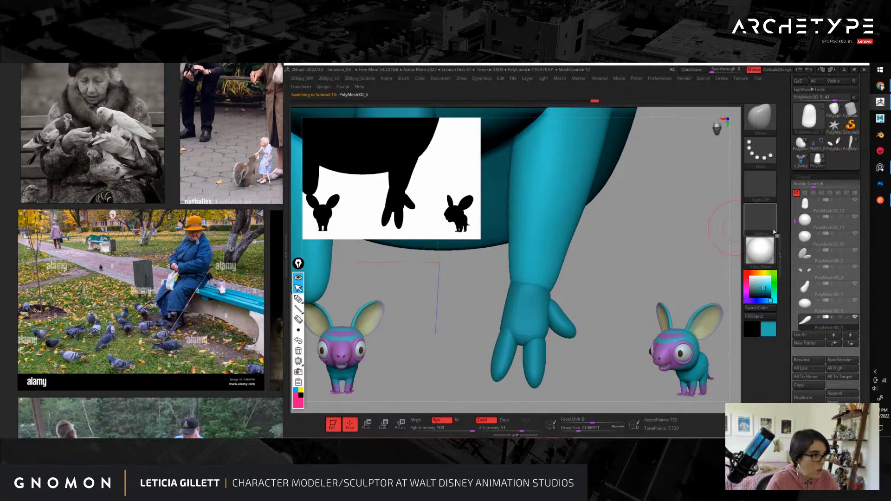
# Step: Select the fingers subtool directly above the palm and merge it down into the palm
pyautogui.click(810, 206)
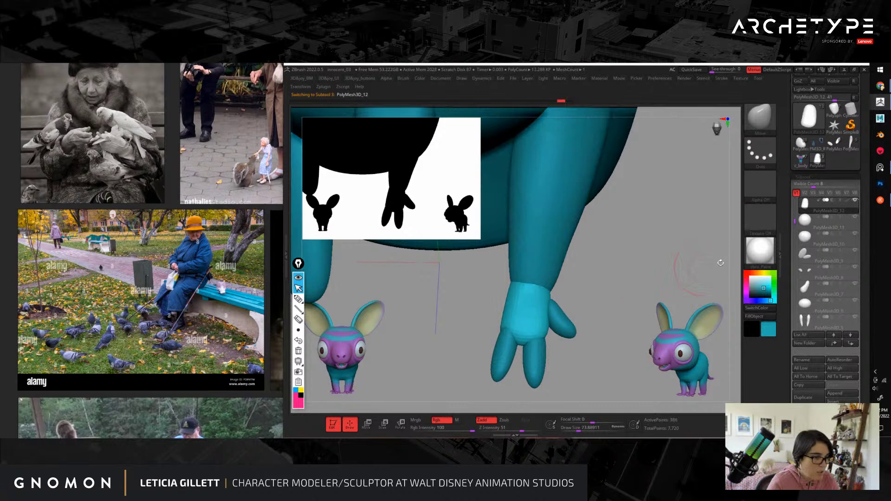
pyautogui.moveTo(795, 221); pyautogui.dragTo(795, 204)
pyautogui.click(806, 209)
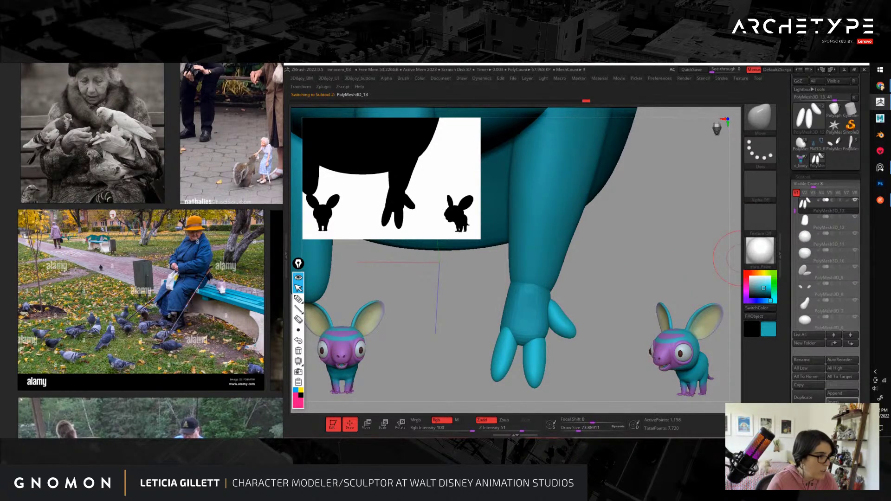
pyautogui.scroll(-5, 814, 369)
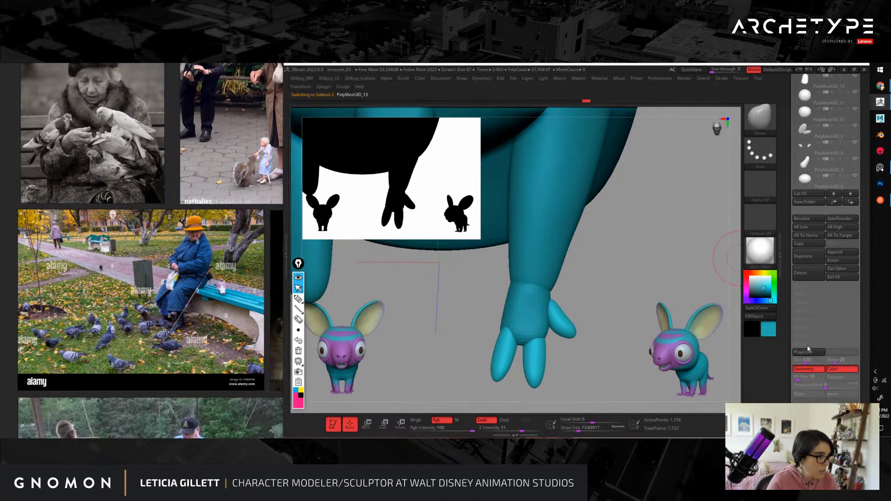
pyautogui.click(806, 351)
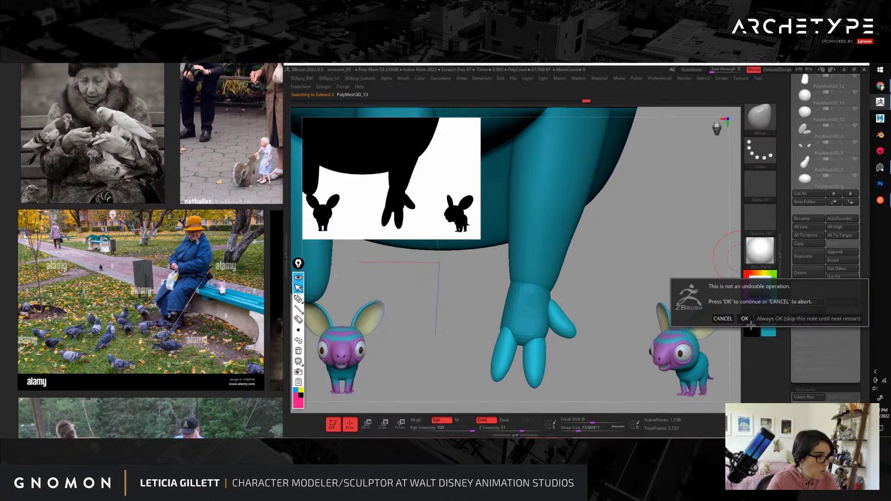
pyautogui.click(744, 319)
# Step: Mirror the merged hand onto the opposite arm and frame the model in the view
pyautogui.press('space')
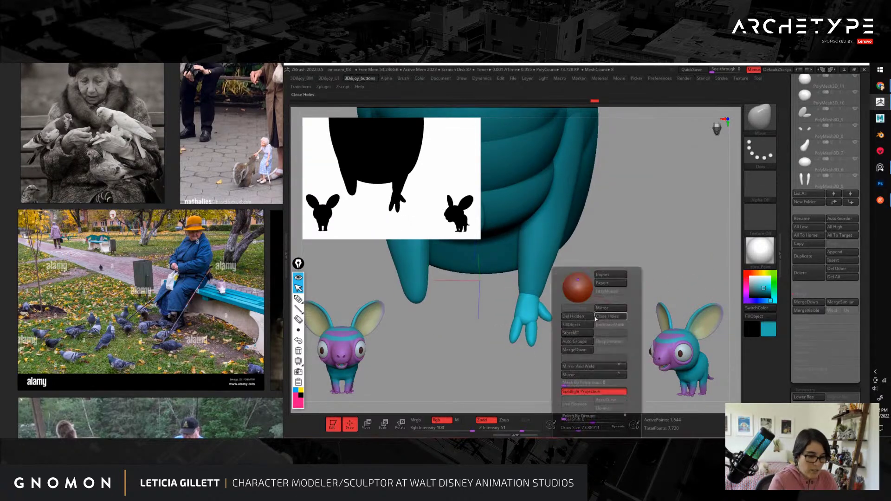
pyautogui.click(611, 308)
pyautogui.click(545, 242)
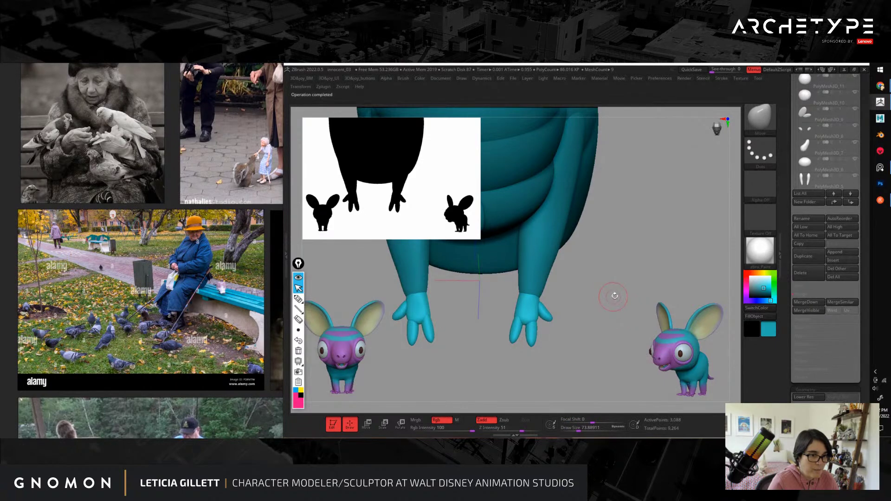
pyautogui.press('f')
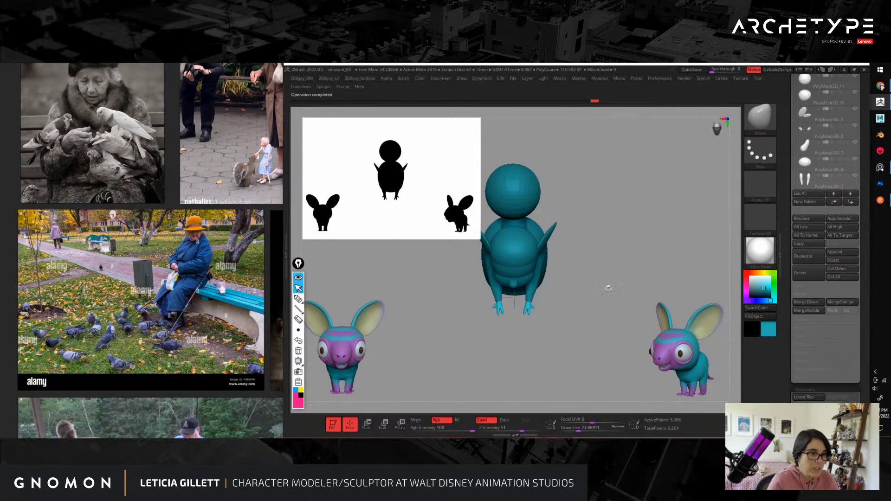
# Step: Save the project as innocent_04
pyautogui.moveTo(616, 273)
pyautogui.mouseDown()
pyautogui.moveTo(622, 278)
pyautogui.moveTo(629, 223)
pyautogui.moveTo(634, 300)
pyautogui.moveTo(616, 338)
pyautogui.moveTo(632, 321)
pyautogui.moveTo(619, 294)
pyautogui.moveTo(628, 319)
pyautogui.moveTo(608, 294)
pyautogui.moveTo(622, 310)
pyautogui.mouseUp()
pyautogui.hotkey('ctrl', 's')
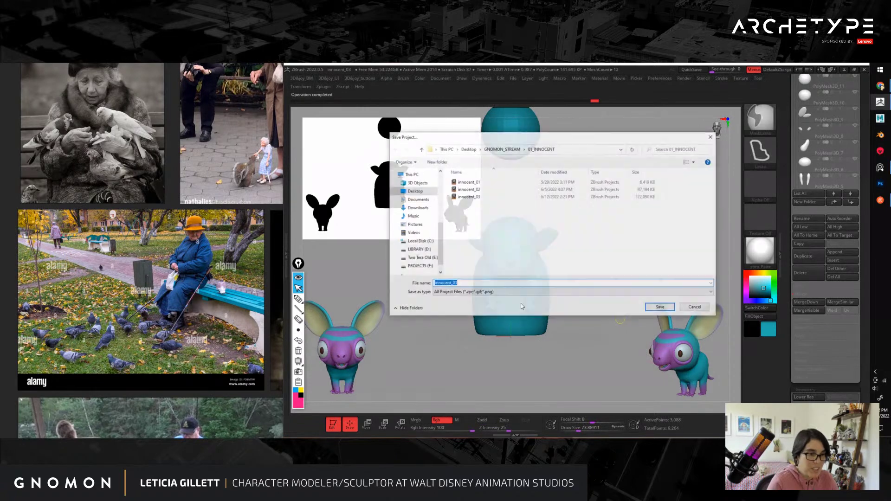
pyautogui.write('innocent_04')
pyautogui.press('Return')
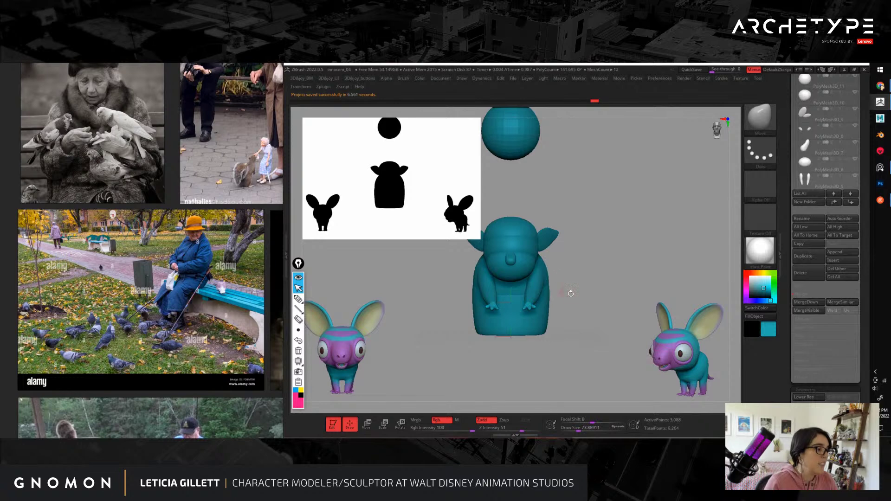
# Step: Annotate the areas of focus with the pen: the face as 1, the head as 2 and the hand as 3
pyautogui.keyDown('alt'); pyautogui.moveTo(593, 283); pyautogui.dragTo(603, 302); pyautogui.keyUp('alt')
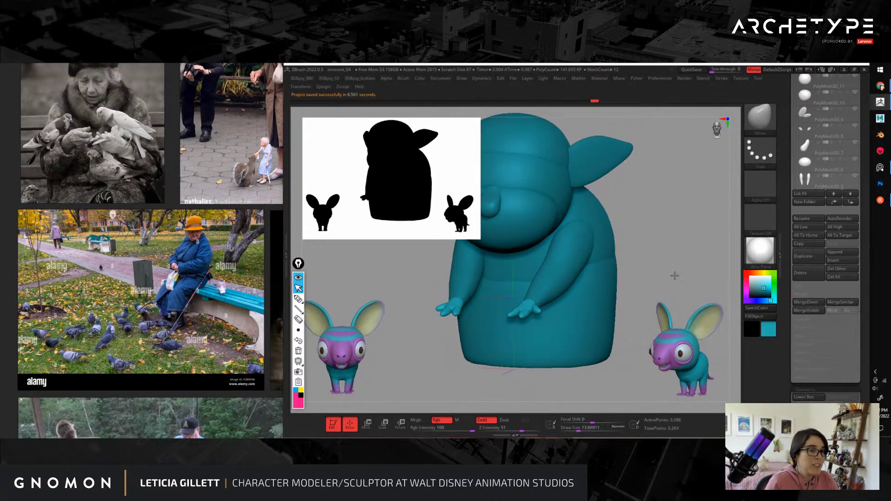
pyautogui.keyDown('alt'); pyautogui.moveTo(674, 277); pyautogui.dragTo(598, 255); pyautogui.keyUp('alt')
pyautogui.click(298, 298)
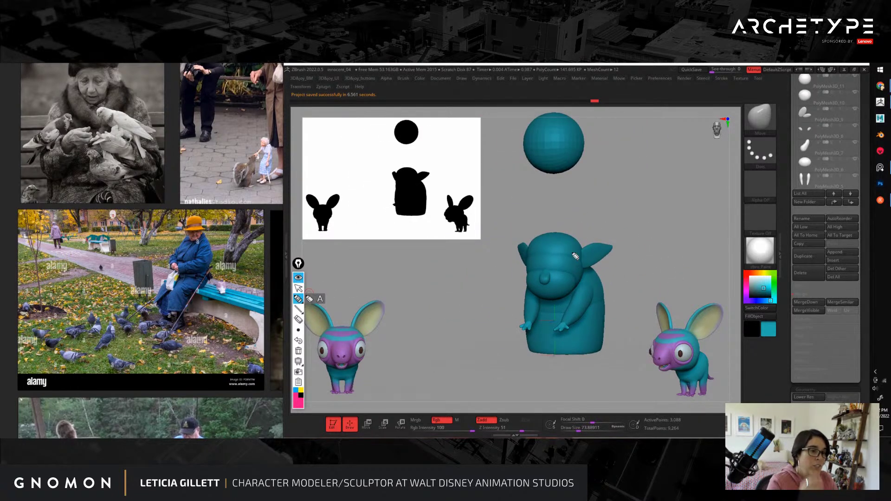
pyautogui.moveTo(555, 265)
pyautogui.mouseDown()
pyautogui.moveTo(631, 243)
pyautogui.moveTo(651, 213)
pyautogui.mouseUp()
pyautogui.moveTo(589, 253)
pyautogui.mouseDown()
pyautogui.moveTo(520, 267)
pyautogui.moveTo(592, 255)
pyautogui.mouseUp()
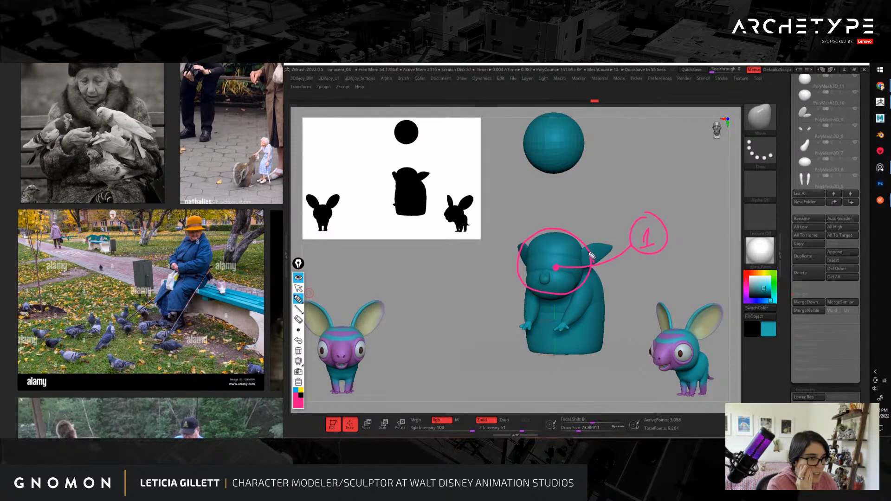
pyautogui.moveTo(555, 230); pyautogui.dragTo(608, 175)
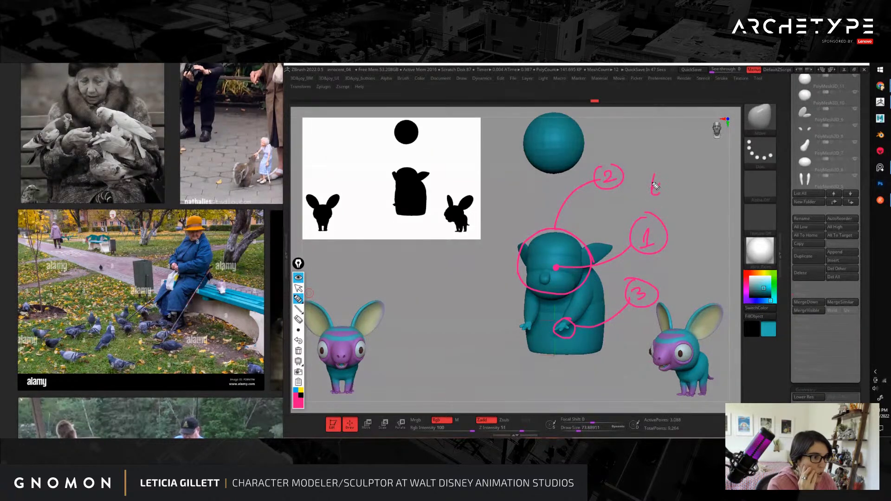
# Step: Add an EX note, an arrow and lines along the back and base, and clear all the annotations
pyautogui.moveTo(656, 186); pyautogui.dragTo(665, 194)
pyautogui.moveTo(667, 176); pyautogui.dragTo(682, 191)
pyautogui.moveTo(681, 175); pyautogui.dragTo(668, 192)
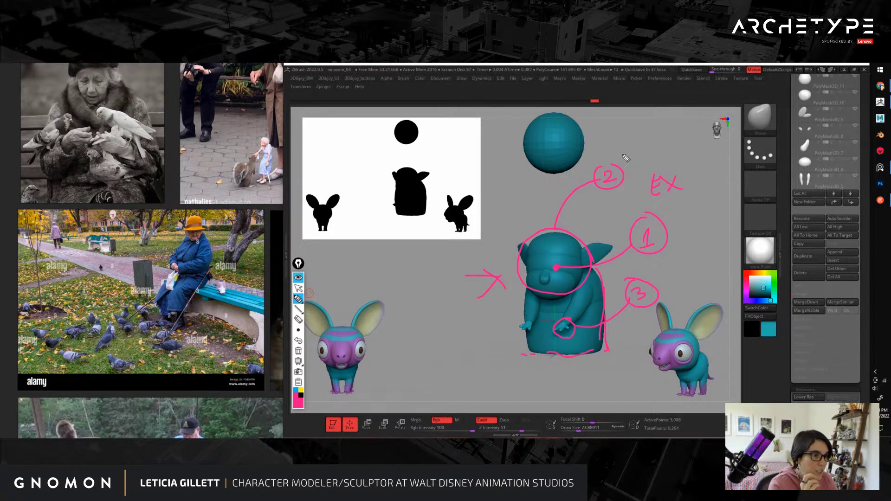
pyautogui.moveTo(625, 157)
pyautogui.mouseDown()
pyautogui.moveTo(682, 313)
pyautogui.moveTo(583, 211)
pyautogui.moveTo(654, 176)
pyautogui.moveTo(656, 248)
pyautogui.moveTo(670, 279)
pyautogui.moveTo(670, 271)
pyautogui.moveTo(659, 277)
pyautogui.mouseUp()
pyautogui.click(298, 351)
pyautogui.click(298, 288)
# Step: Select the arms subtool, frame it from the front and enlarge the Move brush to about 187
pyautogui.keyDown('alt'); pyautogui.click(590, 286); pyautogui.keyUp('alt')
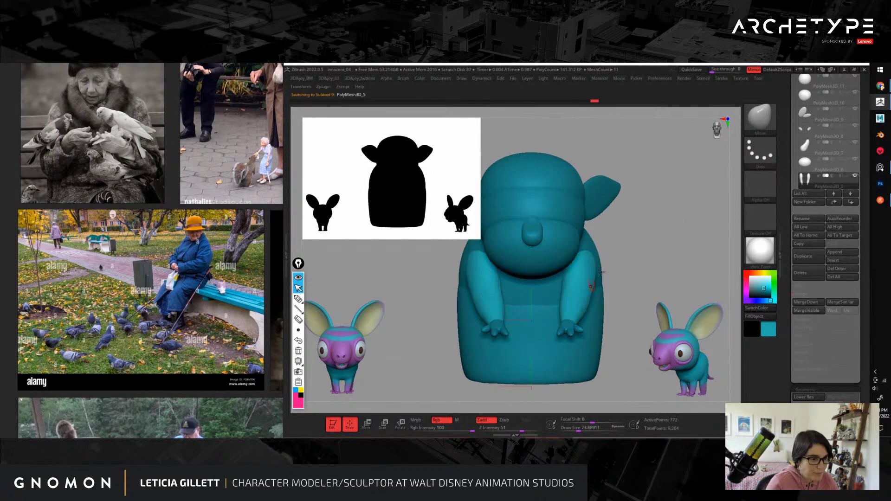
pyautogui.press('f')
pyautogui.press('s')
pyautogui.click(562, 301)
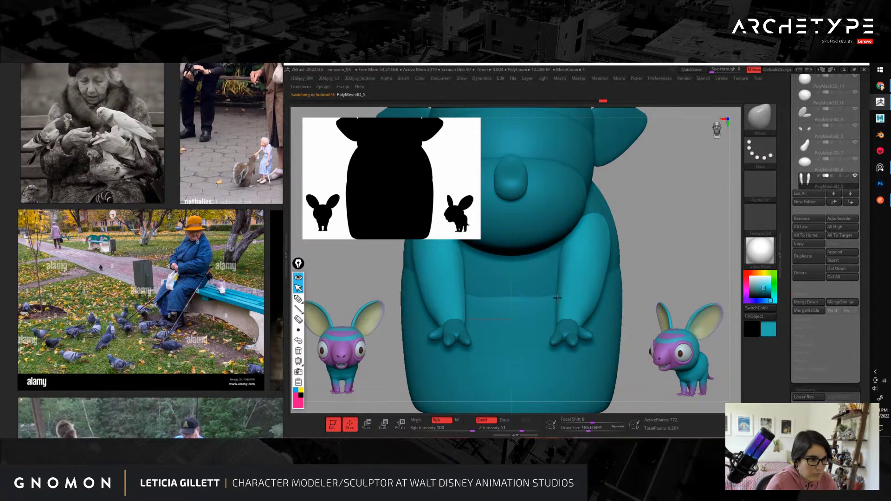
# Step: Mark the arm's straight inner edge and curved outer edge with pen strokes and clear the annotations
pyautogui.click(298, 298)
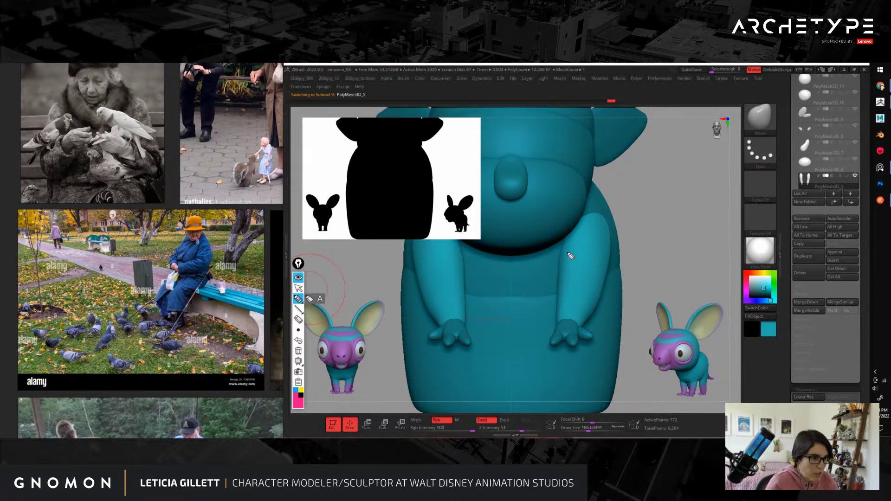
pyautogui.moveTo(569, 236); pyautogui.dragTo(561, 288)
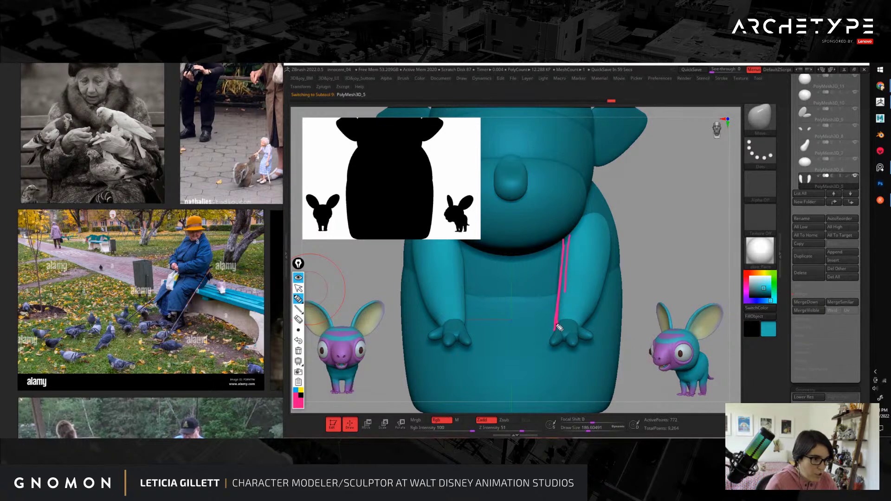
pyautogui.moveTo(605, 219)
pyautogui.mouseDown()
pyautogui.moveTo(596, 292)
pyautogui.moveTo(579, 332)
pyautogui.moveTo(609, 225)
pyautogui.mouseUp()
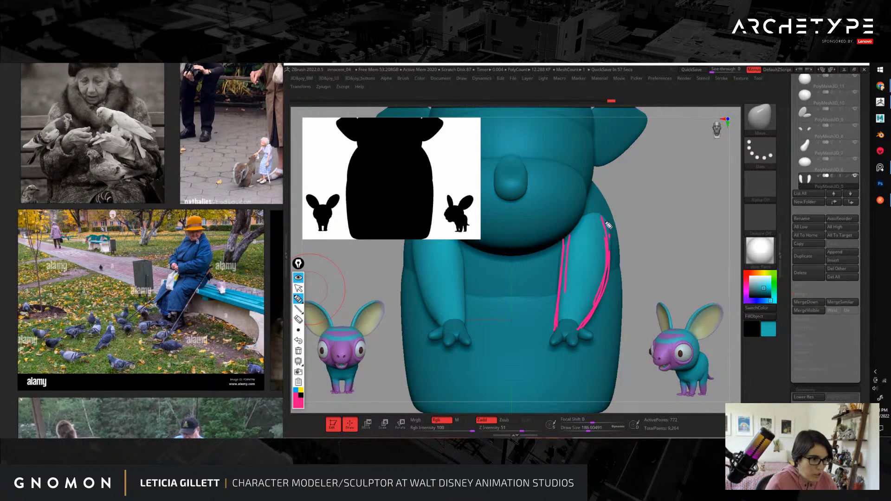
pyautogui.click(298, 351)
pyautogui.click(298, 288)
# Step: Adjust the contour of the arms from the front with the Move brush enlarged to about 251
pyautogui.moveTo(671, 206); pyautogui.dragTo(674, 250)
pyautogui.keyDown('alt'); pyautogui.click(560, 284); pyautogui.keyUp('alt')
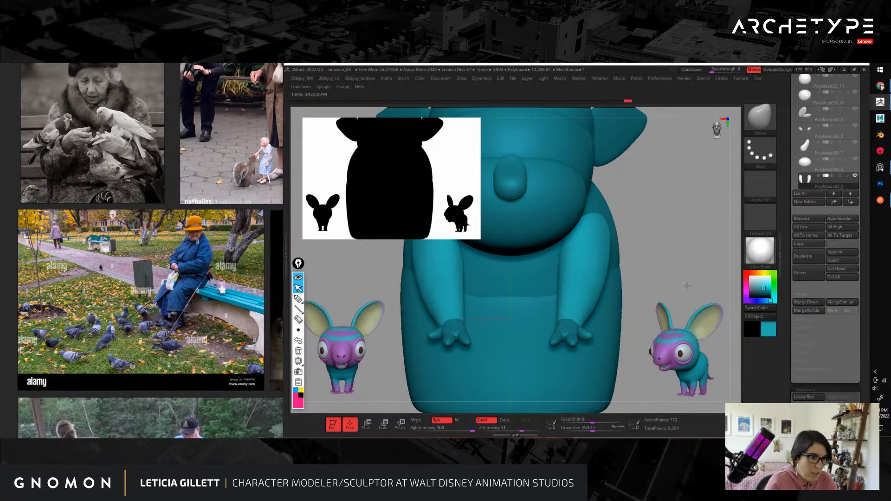
pyautogui.press('f')
pyautogui.moveTo(663, 251); pyautogui.dragTo(652, 223)
# Step: Switch to the c_body creature tool, merge its visible subtools into a single mesh and open the merged tool
pyautogui.moveTo(797, 210); pyautogui.dragTo(800, 213)
pyautogui.click(799, 212)
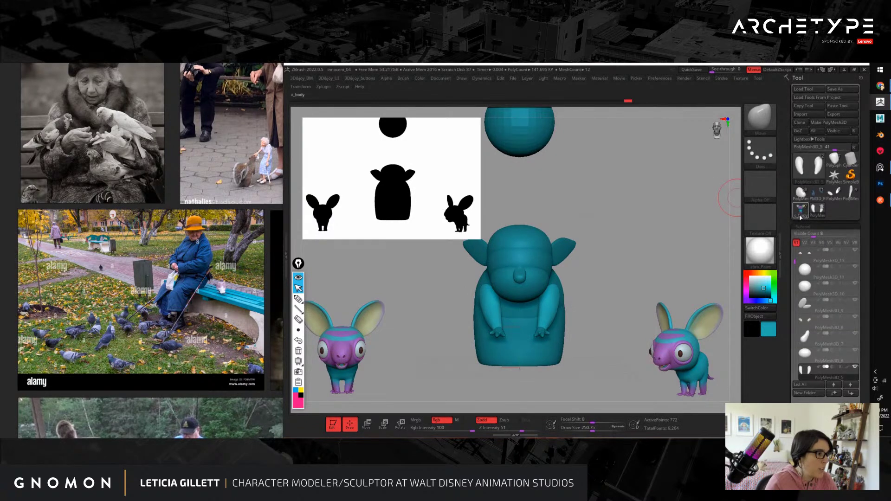
pyautogui.scroll(-6, 792, 304)
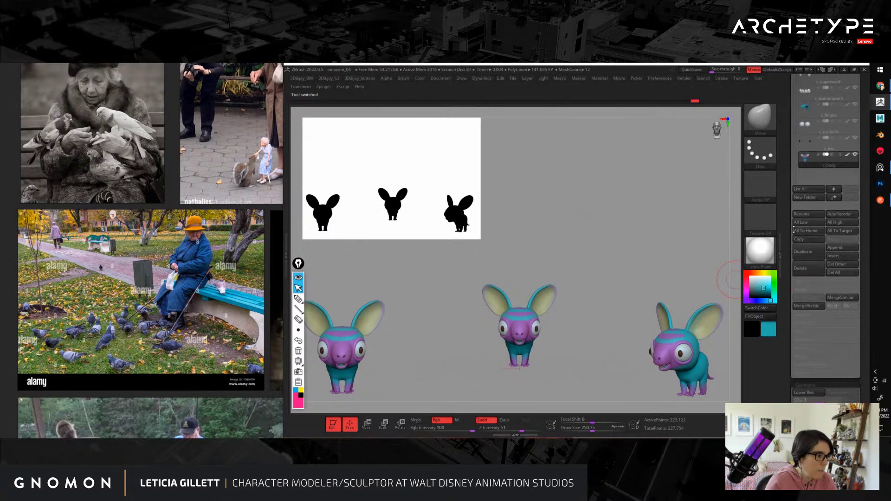
pyautogui.click(808, 312)
pyautogui.scroll(6, 808, 260)
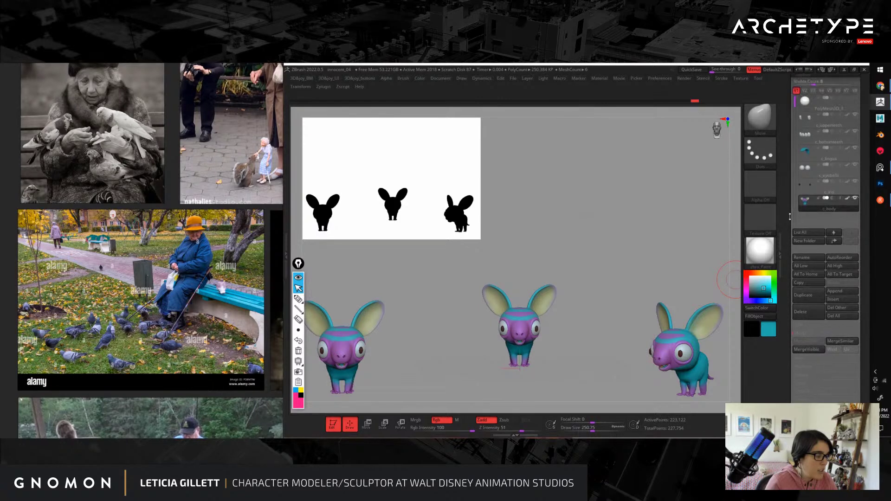
pyautogui.click(802, 214)
pyautogui.moveTo(630, 272); pyautogui.dragTo(655, 325)
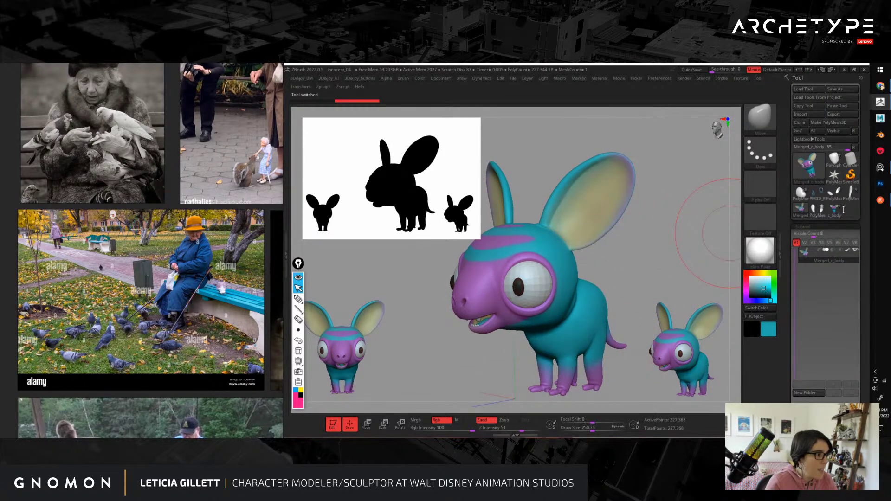
# Step: Return to the elderly woman tool and append the merged creature as a new subtool
pyautogui.click(817, 209)
pyautogui.keyDown('alt'); pyautogui.moveTo(738, 237); pyautogui.dragTo(690, 241); pyautogui.keyUp('alt')
pyautogui.moveTo(789, 310); pyautogui.dragTo(790, 182)
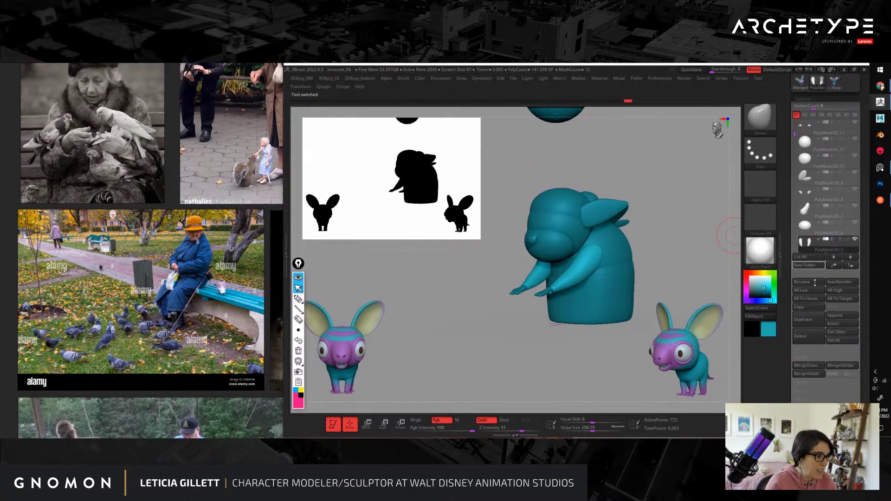
pyautogui.click(836, 315)
pyautogui.click(596, 344)
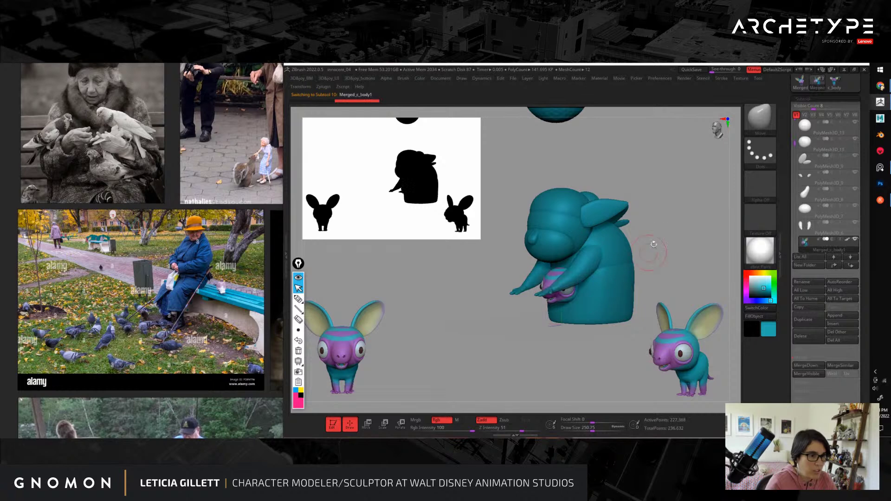
# Step: Move the appended creature in front of the woman's outstretched hands and turn it to face her
pyautogui.press('w')
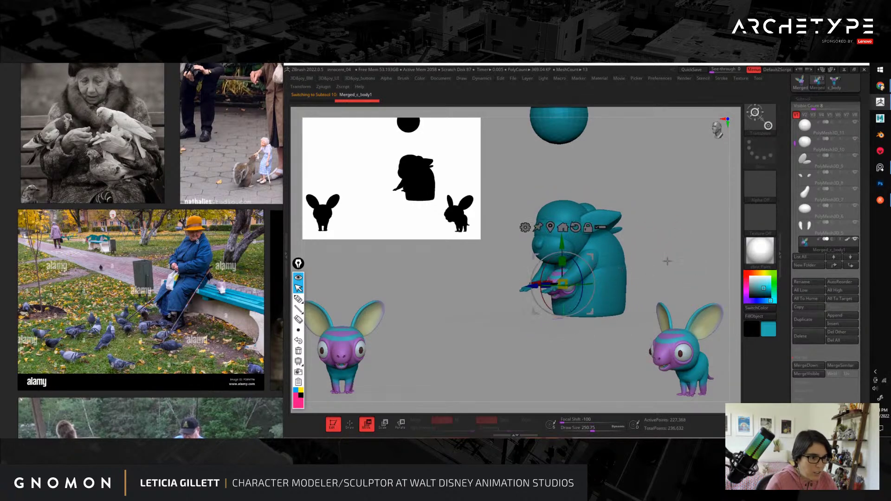
pyautogui.keyDown('shift'); pyautogui.moveTo(668, 261); pyautogui.dragTo(633, 263); pyautogui.keyUp('shift')
pyautogui.moveTo(527, 286)
pyautogui.mouseDown()
pyautogui.moveTo(425, 284)
pyautogui.moveTo(519, 280)
pyautogui.mouseUp()
pyautogui.press('q')
pyautogui.moveTo(532, 356)
pyautogui.mouseDown()
pyautogui.moveTo(597, 296)
pyautogui.moveTo(579, 276)
pyautogui.moveTo(639, 315)
pyautogui.moveTo(648, 293)
pyautogui.moveTo(558, 336)
pyautogui.moveTo(575, 349)
pyautogui.moveTo(619, 345)
pyautogui.moveTo(704, 315)
pyautogui.moveTo(662, 255)
pyautogui.moveTo(583, 273)
pyautogui.moveTo(613, 275)
pyautogui.moveTo(640, 258)
pyautogui.moveTo(612, 274)
pyautogui.moveTo(624, 289)
pyautogui.moveTo(609, 360)
pyautogui.moveTo(521, 322)
pyautogui.moveTo(570, 347)
pyautogui.moveTo(535, 344)
pyautogui.mouseUp()
pyautogui.moveTo(552, 352); pyautogui.dragTo(588, 254)
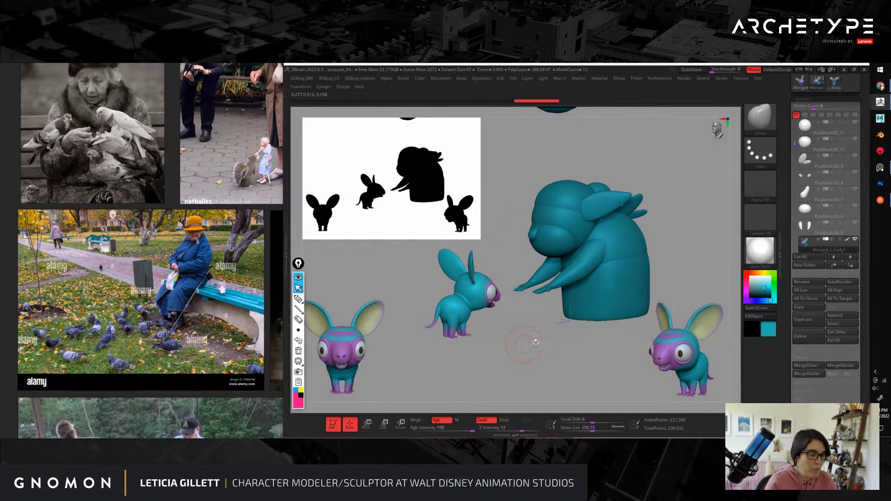
# Step: Select the woman's ears subtool for transforming and check it from the side and three-quarter views
pyautogui.moveTo(536, 342); pyautogui.dragTo(545, 321)
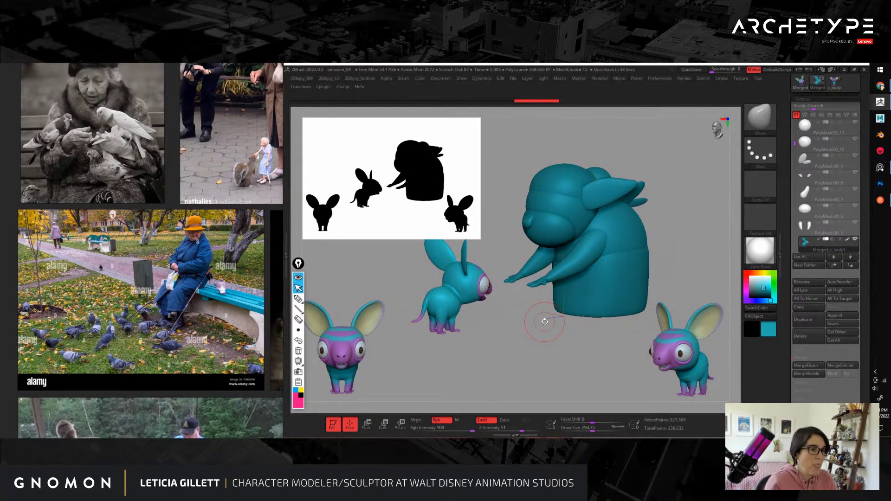
pyautogui.moveTo(566, 342); pyautogui.dragTo(545, 211)
pyautogui.keyDown('alt'); pyautogui.click(551, 225); pyautogui.keyUp('alt')
pyautogui.press('w')
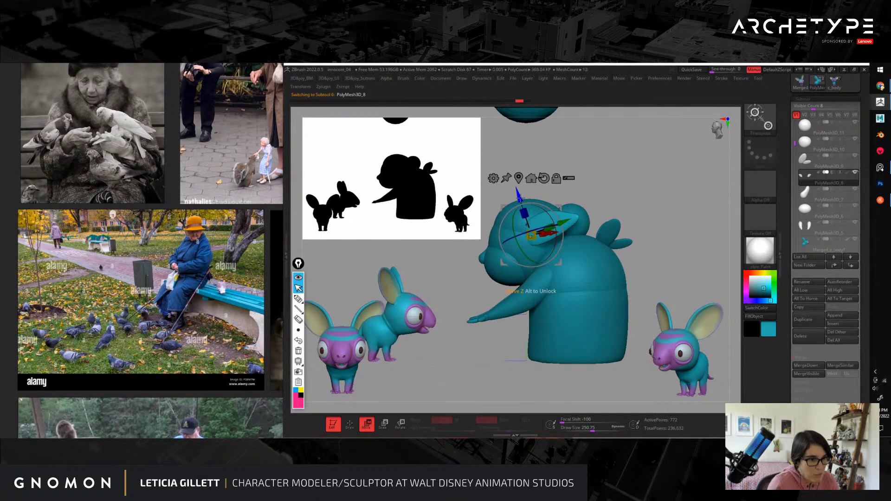
pyautogui.moveTo(678, 200)
pyautogui.mouseDown()
pyautogui.moveTo(705, 196)
pyautogui.moveTo(656, 258)
pyautogui.moveTo(702, 263)
pyautogui.moveTo(533, 354)
pyautogui.moveTo(605, 360)
pyautogui.moveTo(565, 364)
pyautogui.moveTo(556, 352)
pyautogui.moveTo(621, 350)
pyautogui.mouseUp()
pyautogui.press('q')
# Step: Outline the woman's arms, torso and head with pink annotation strokes, and clear the drawing
pyautogui.moveTo(593, 279); pyautogui.dragTo(367, 268)
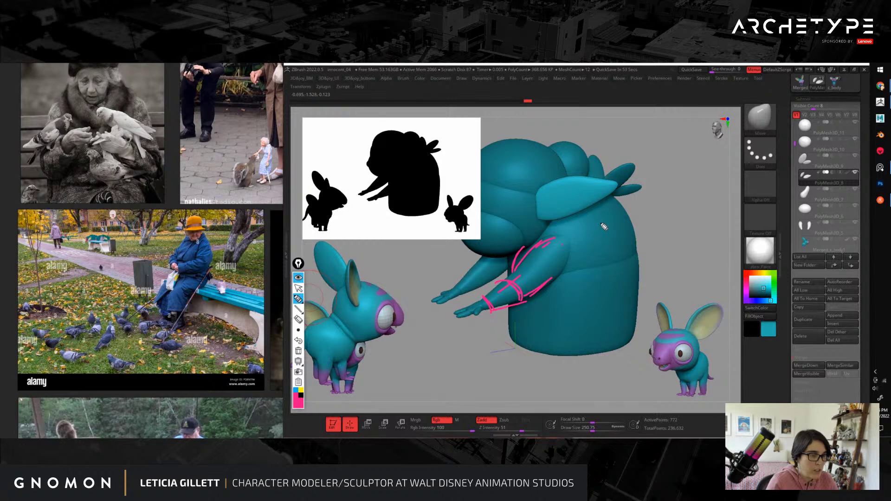
pyautogui.moveTo(605, 190); pyautogui.dragTo(642, 306)
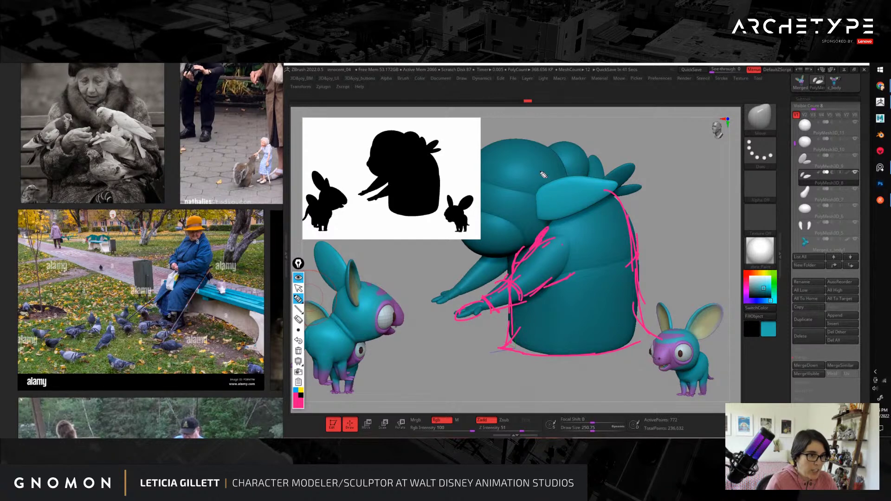
pyautogui.moveTo(540, 146); pyautogui.dragTo(537, 142)
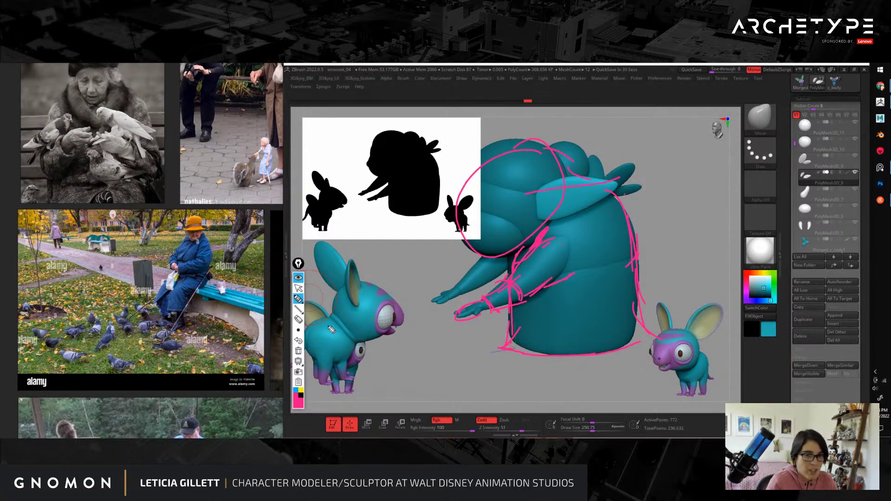
pyautogui.click(299, 339)
# Step: Reposition the woman's ears slightly with the gizmo and scale them up by a factor of about 1.16
pyautogui.moveTo(440, 309); pyautogui.dragTo(467, 282)
pyautogui.press('w')
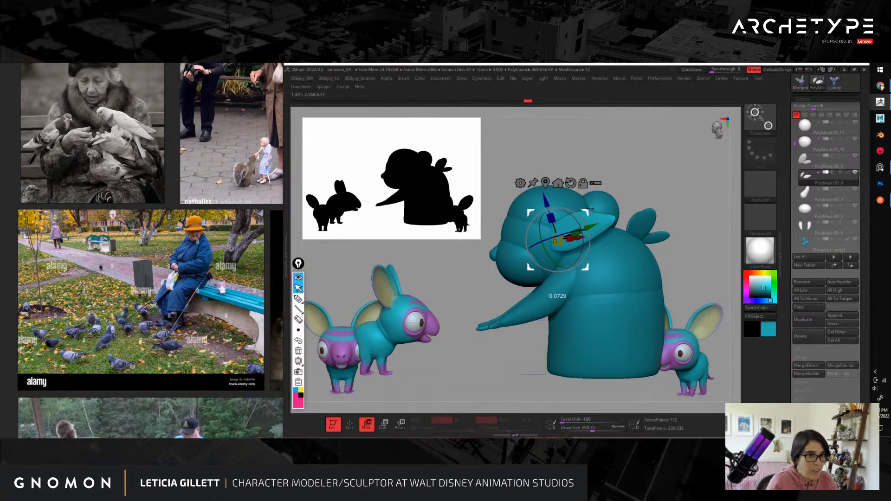
pyautogui.moveTo(649, 174)
pyautogui.mouseDown()
pyautogui.moveTo(687, 169)
pyautogui.moveTo(638, 260)
pyautogui.moveTo(676, 261)
pyautogui.moveTo(673, 253)
pyautogui.moveTo(616, 248)
pyautogui.mouseUp()
pyautogui.press('q')
pyautogui.press('w')
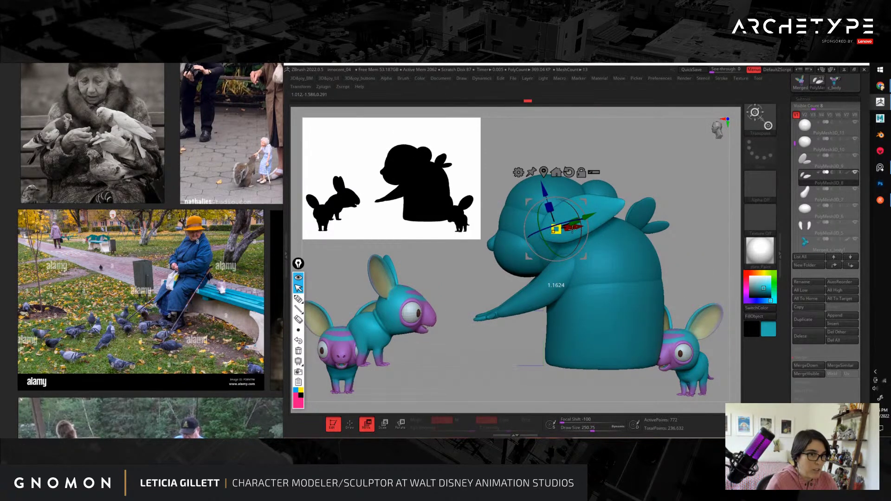
pyautogui.moveTo(665, 171); pyautogui.dragTo(684, 267)
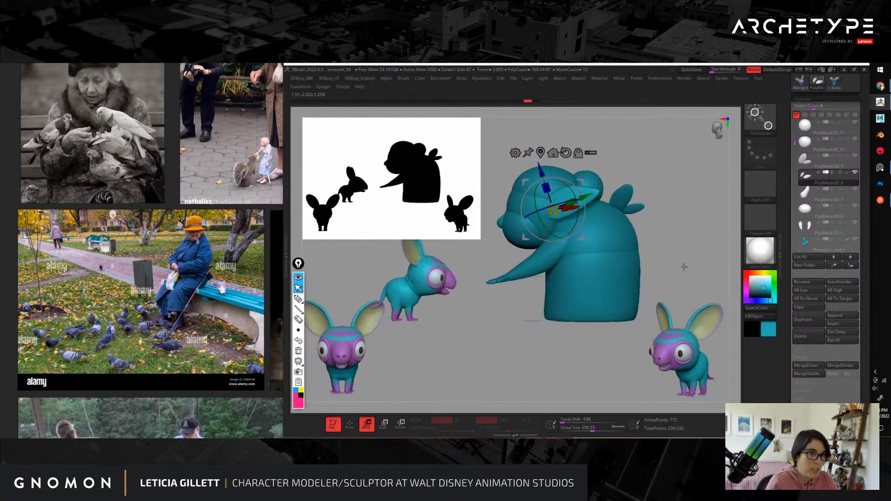
# Step: Select the small merged creature and move it closer to the woman's outstretched hands, undoing the last adjustment
pyautogui.keyDown('alt'); pyautogui.click(431, 272); pyautogui.keyUp('alt')
pyautogui.moveTo(468, 273); pyautogui.dragTo(512, 281)
pyautogui.moveTo(500, 245)
pyautogui.mouseDown()
pyautogui.moveTo(480, 272)
pyautogui.moveTo(467, 272)
pyautogui.mouseUp()
pyautogui.hotkey('ctrl', 'z')
pyautogui.keyDown('alt'); pyautogui.moveTo(535, 366); pyautogui.dragTo(563, 336); pyautogui.keyUp('alt')
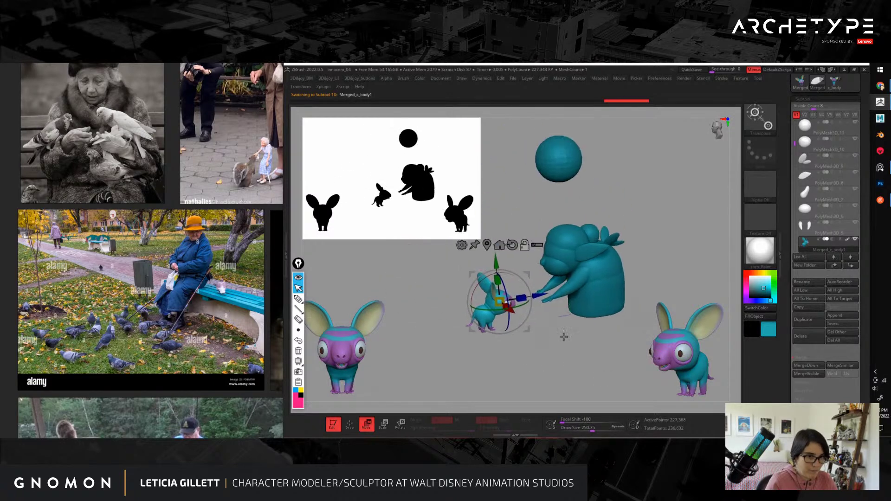
# Step: Shrink the silhouette thumbnail to size 274 and save the project over innocent_04 in the 01_INNOCENT folder
pyautogui.moveTo(474, 236); pyautogui.dragTo(374, 191)
pyautogui.moveTo(436, 225); pyautogui.dragTo(586, 227)
pyautogui.hotkey('ctrl', 's')
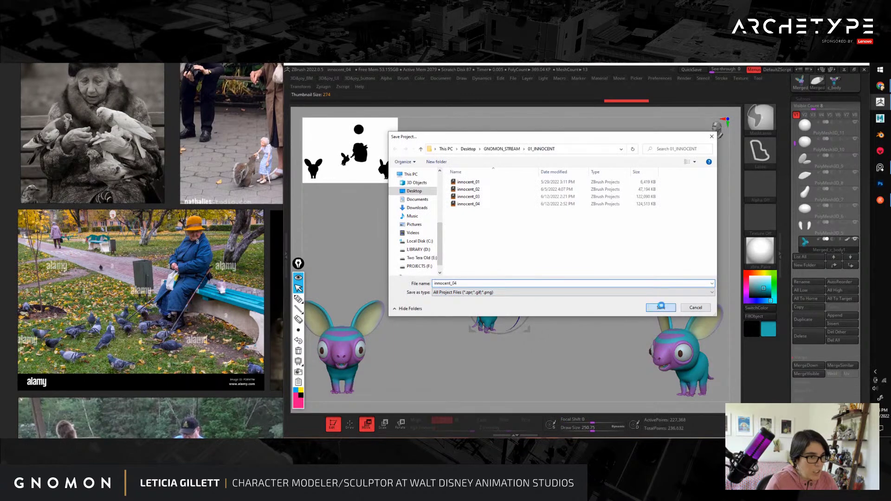
pyautogui.click(661, 307)
pyautogui.click(451, 254)
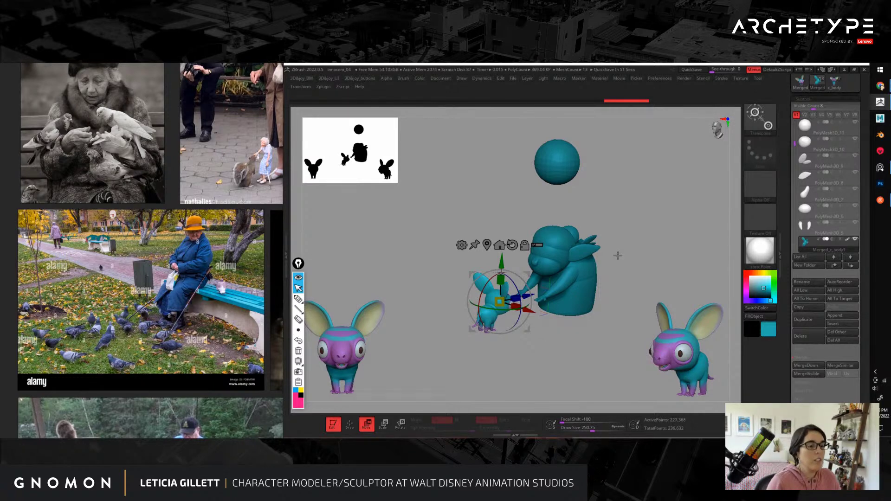
# Step: Examine the staging of the woman and the small creature from both sides, comparing their spacing and silhouettes
pyautogui.moveTo(632, 246); pyautogui.dragTo(530, 255)
pyautogui.moveTo(660, 228); pyautogui.dragTo(651, 297)
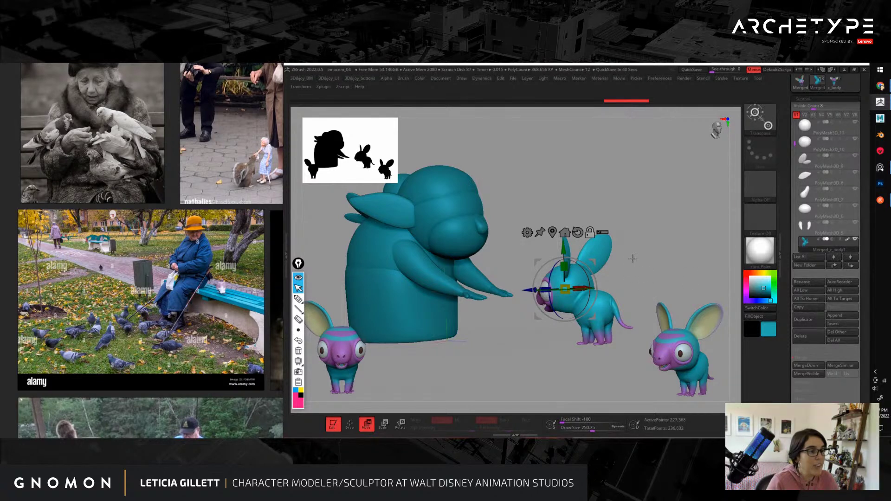
pyautogui.moveTo(657, 288); pyautogui.dragTo(555, 331)
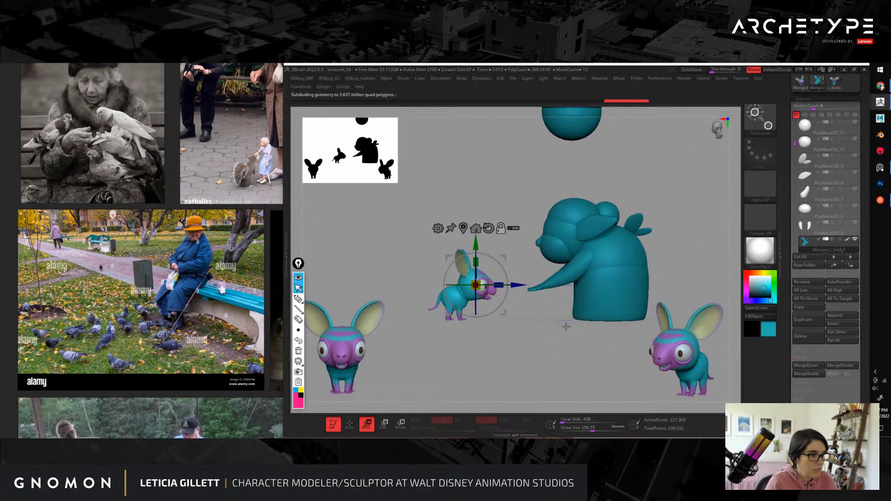
pyautogui.moveTo(659, 267); pyautogui.dragTo(702, 287)
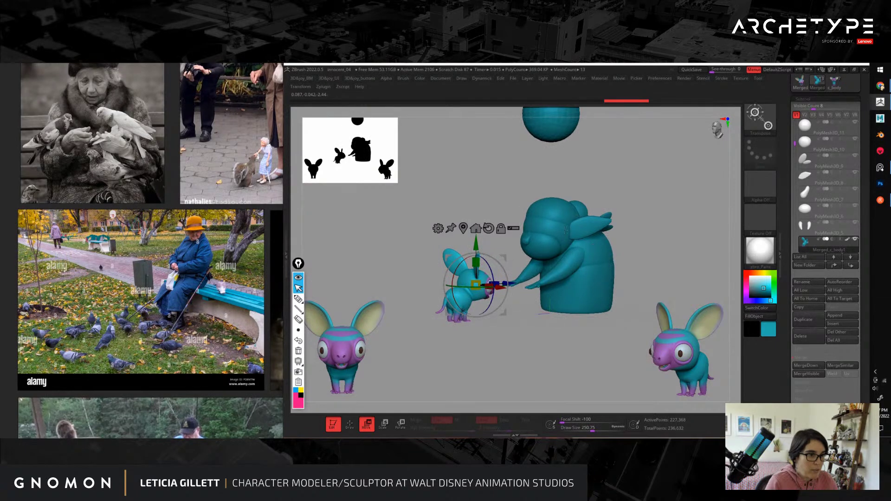
pyautogui.moveTo(656, 263); pyautogui.dragTo(671, 263)
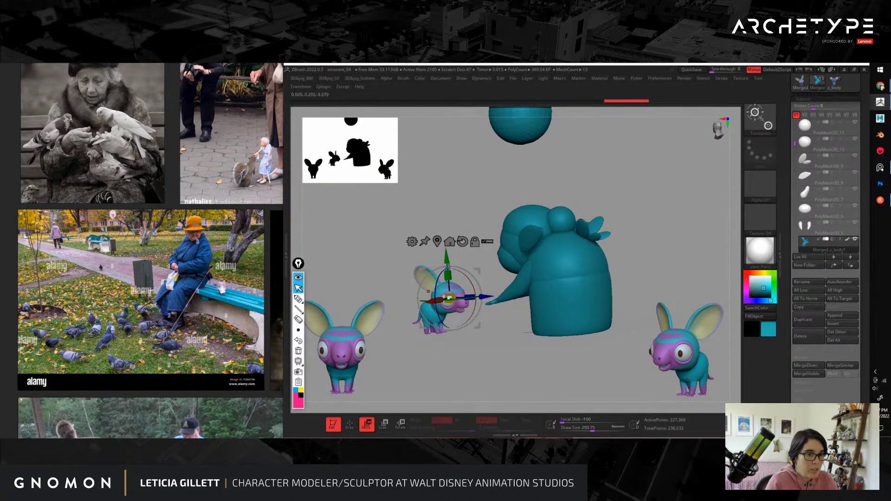
pyautogui.moveTo(540, 367); pyautogui.dragTo(443, 280)
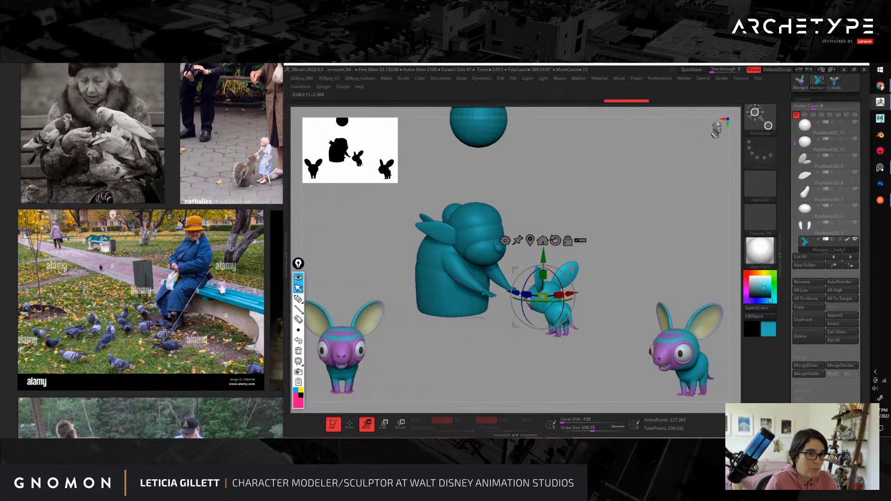
pyautogui.moveTo(517, 359); pyautogui.dragTo(542, 296)
pyautogui.moveTo(634, 308); pyautogui.dragTo(627, 317)
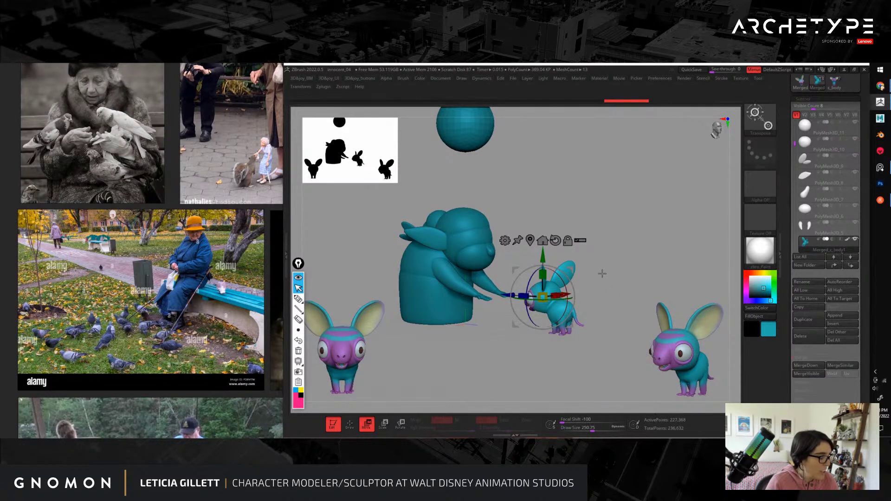
pyautogui.moveTo(624, 260)
pyautogui.mouseDown()
pyautogui.moveTo(638, 318)
pyautogui.moveTo(582, 311)
pyautogui.mouseUp()
pyautogui.press('q')
pyautogui.moveTo(578, 356)
pyautogui.keyDown('alt'); pyautogui.mouseDown()
pyautogui.moveTo(537, 354)
pyautogui.moveTo(571, 358)
pyautogui.moveTo(561, 344)
pyautogui.moveTo(580, 370)
pyautogui.moveTo(571, 370)
pyautogui.mouseUp(); pyautogui.keyUp('alt')
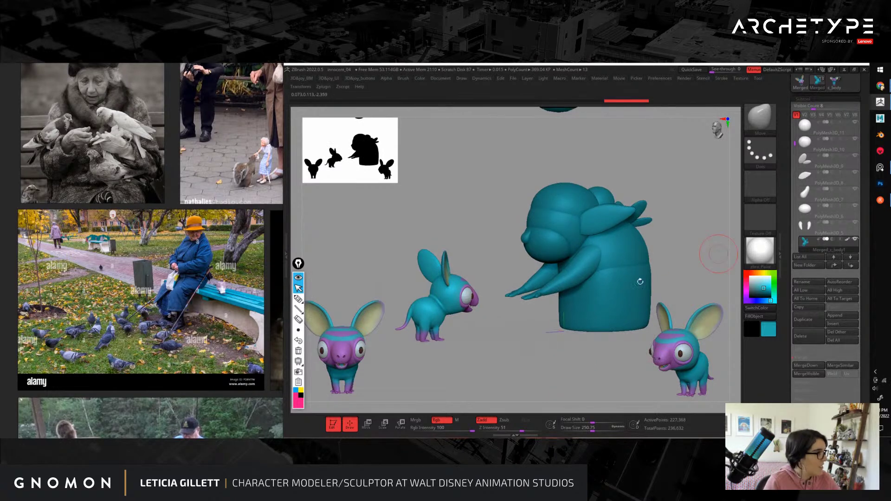
pyautogui.moveTo(828, 178)
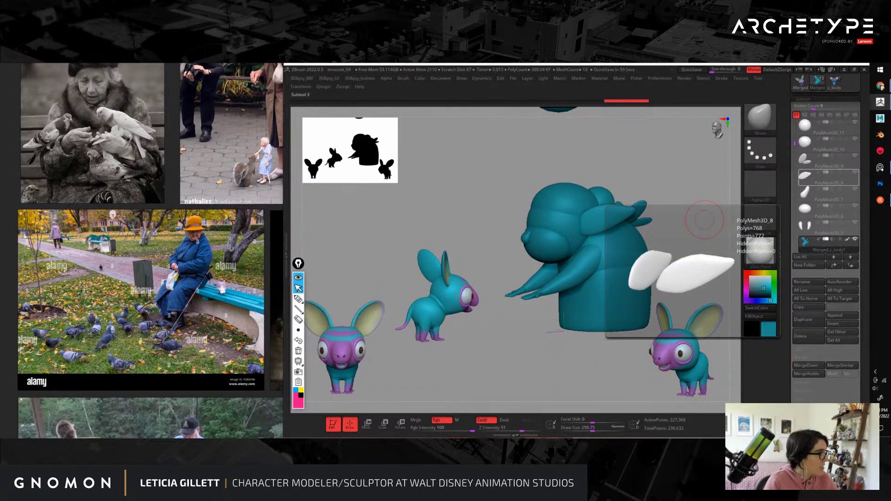